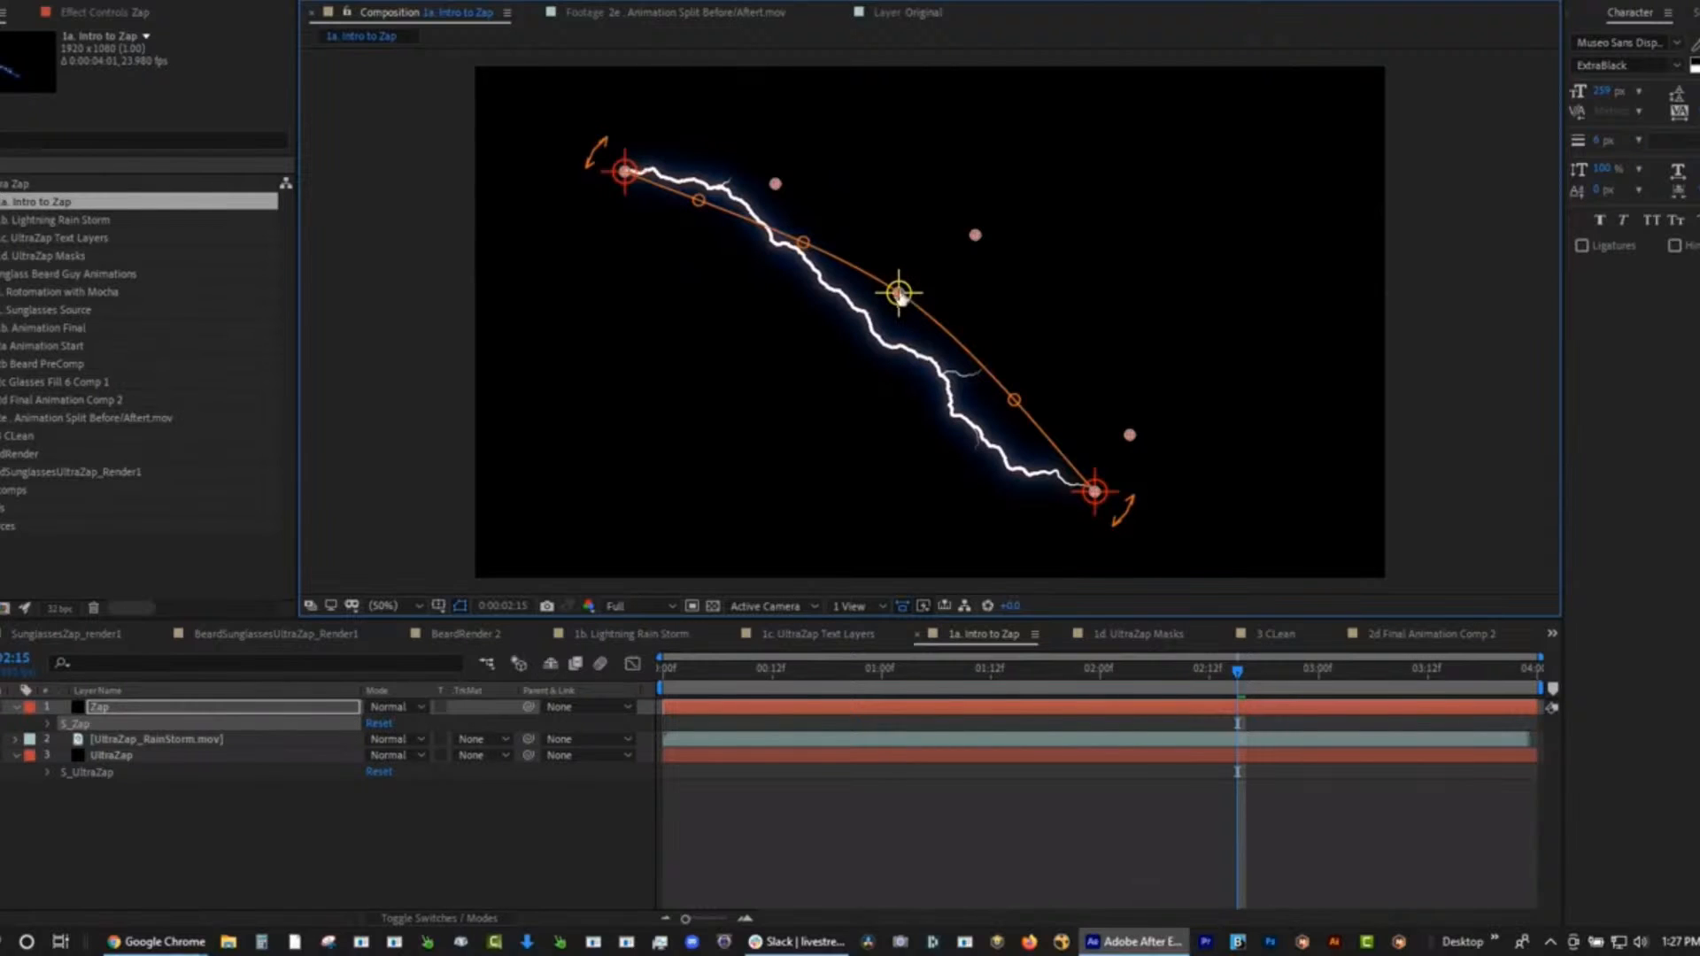
Browse the S_Zap effect's presets, previewing Ataxia Allure, Creeping Frost, the default bolt, Fiery Branches and Firecracker, and scrub the Fiery Branches preview.
left_click(88, 726)
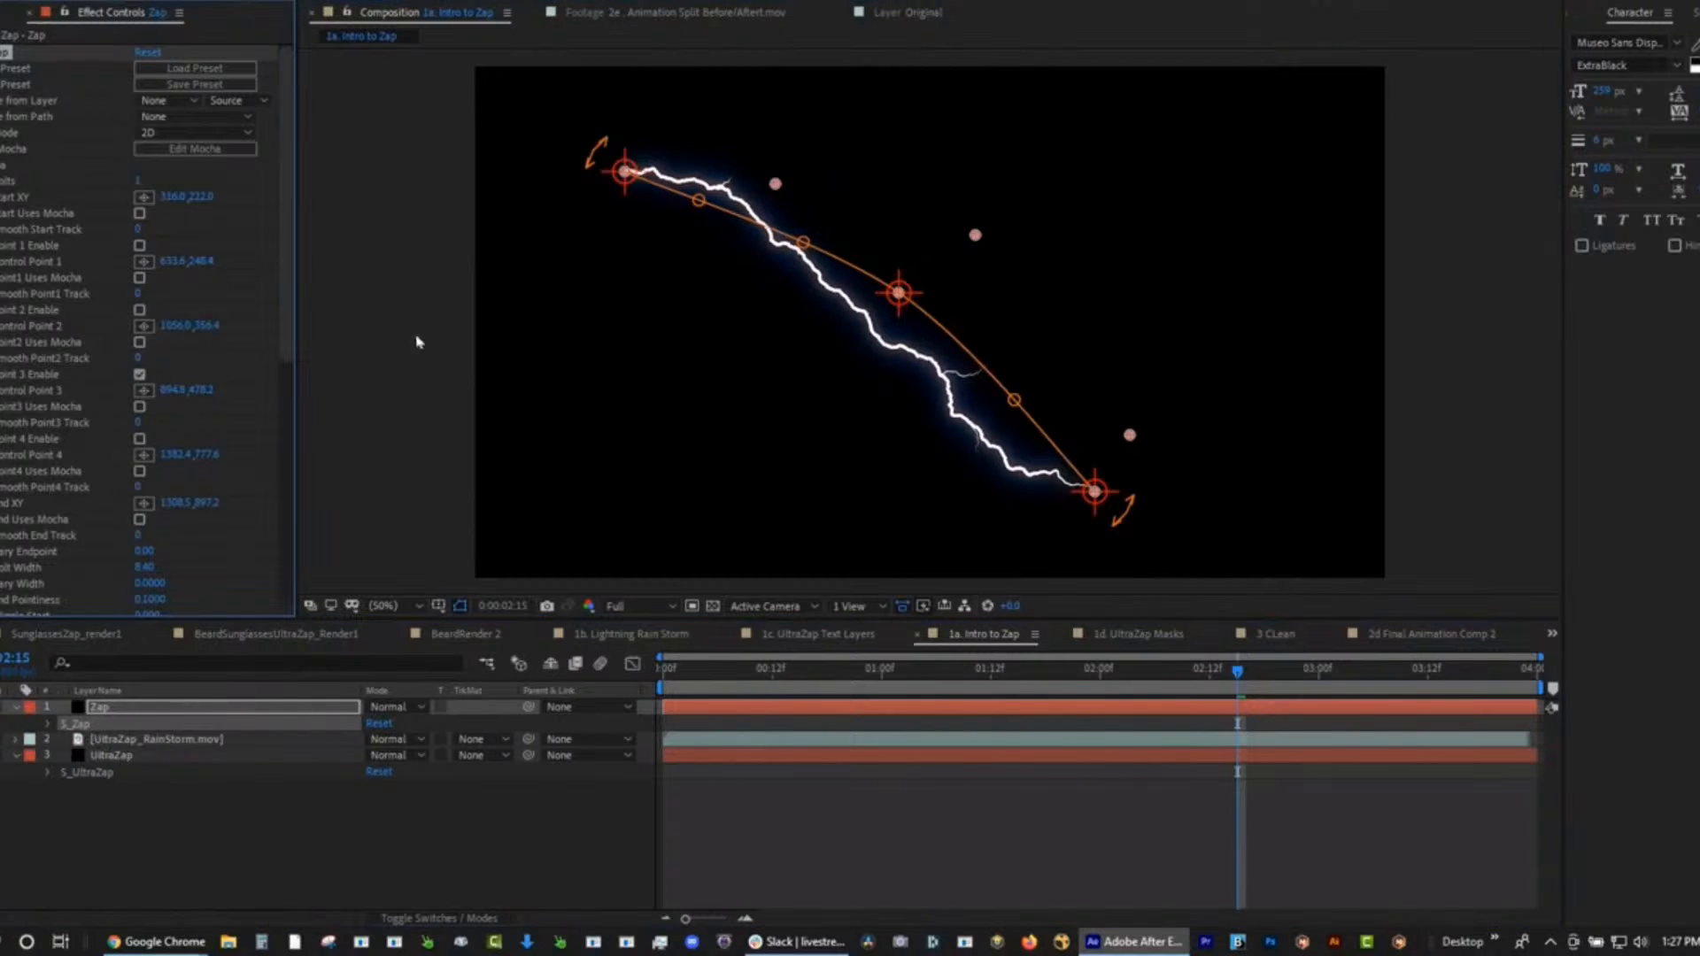
left_click(206, 70)
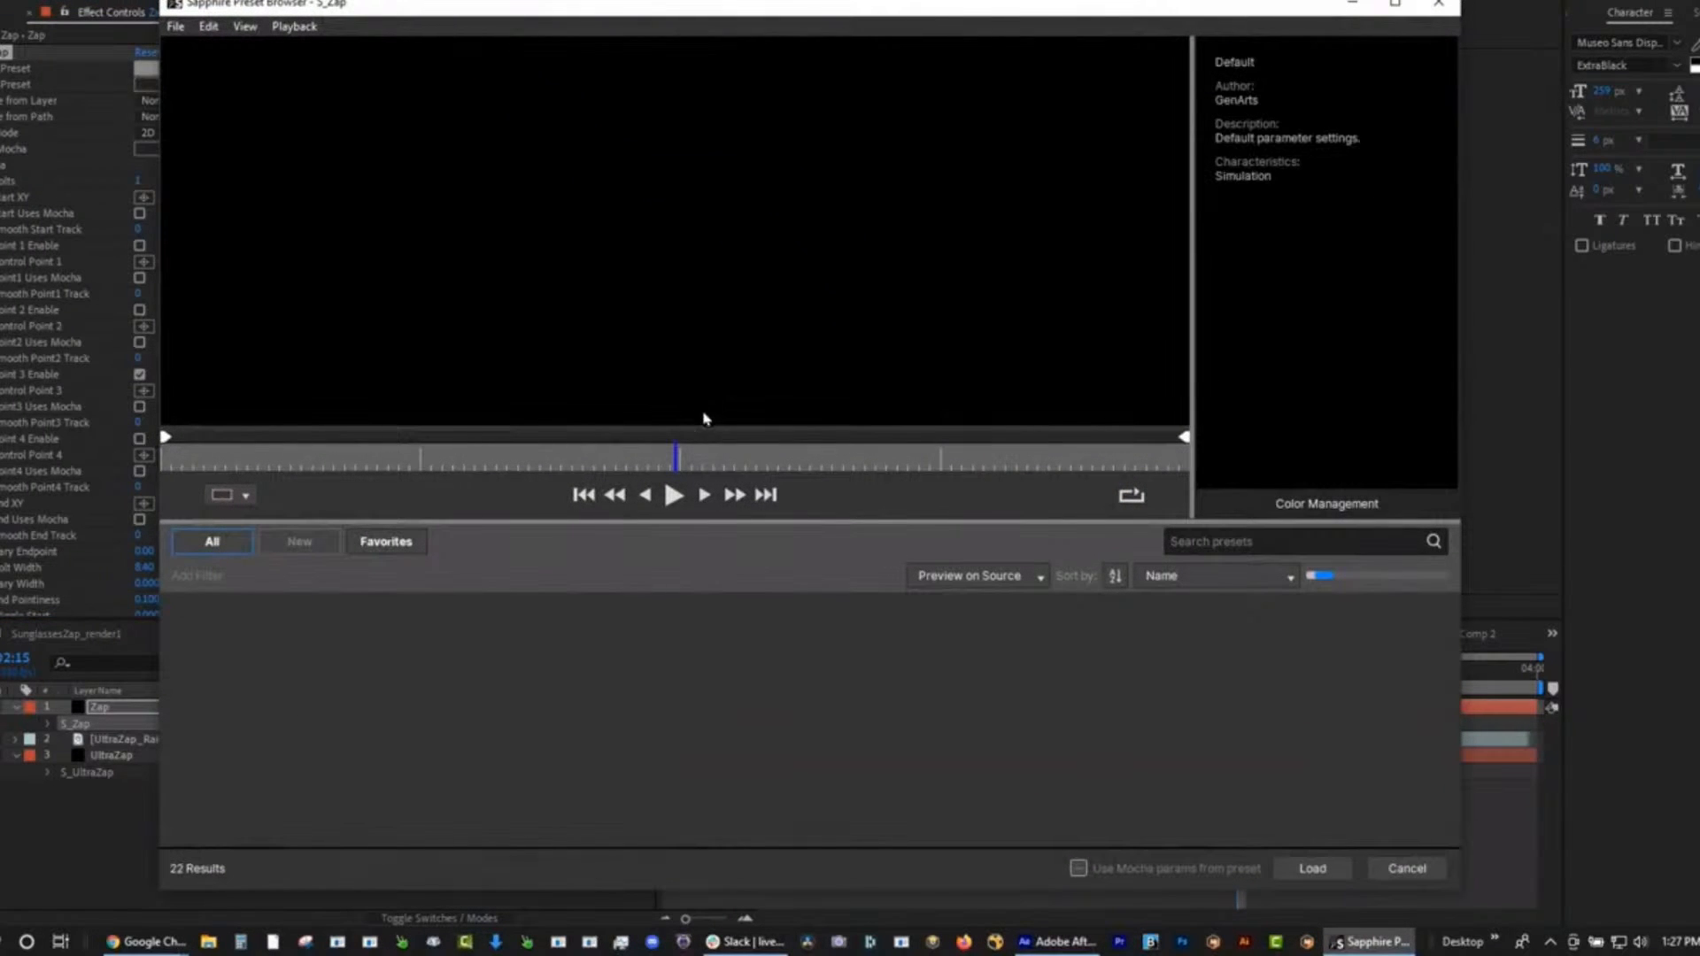
left_click(379, 673)
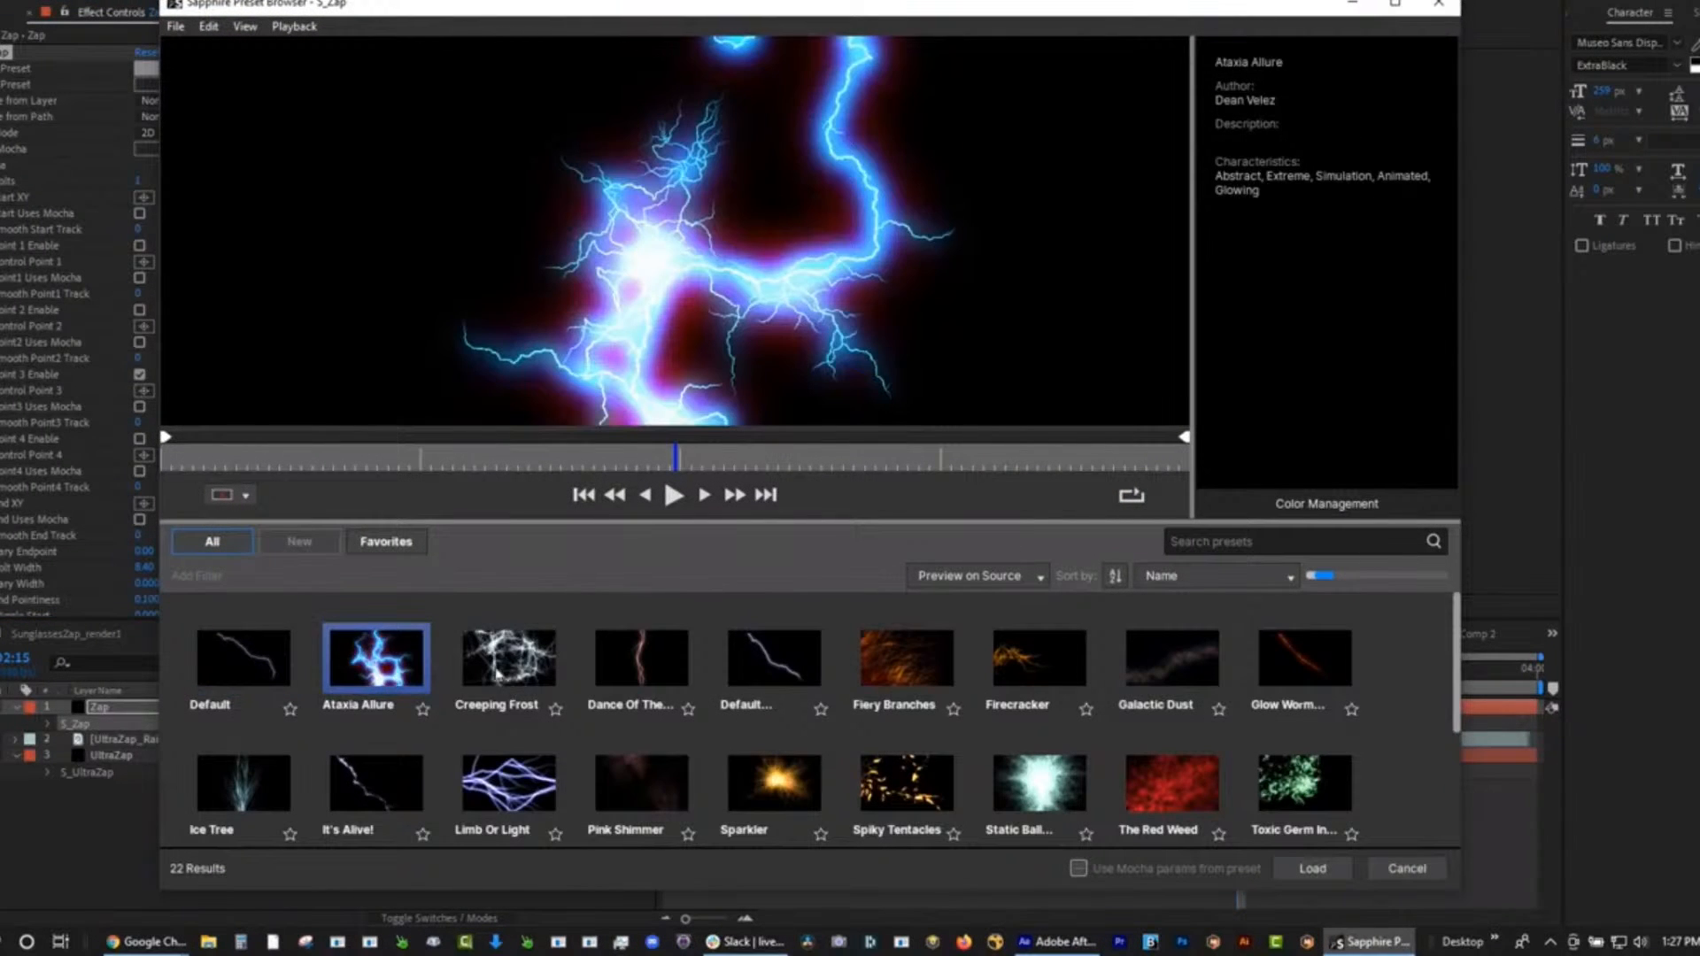
left_click(499, 671)
left_click(627, 663)
left_click(777, 680)
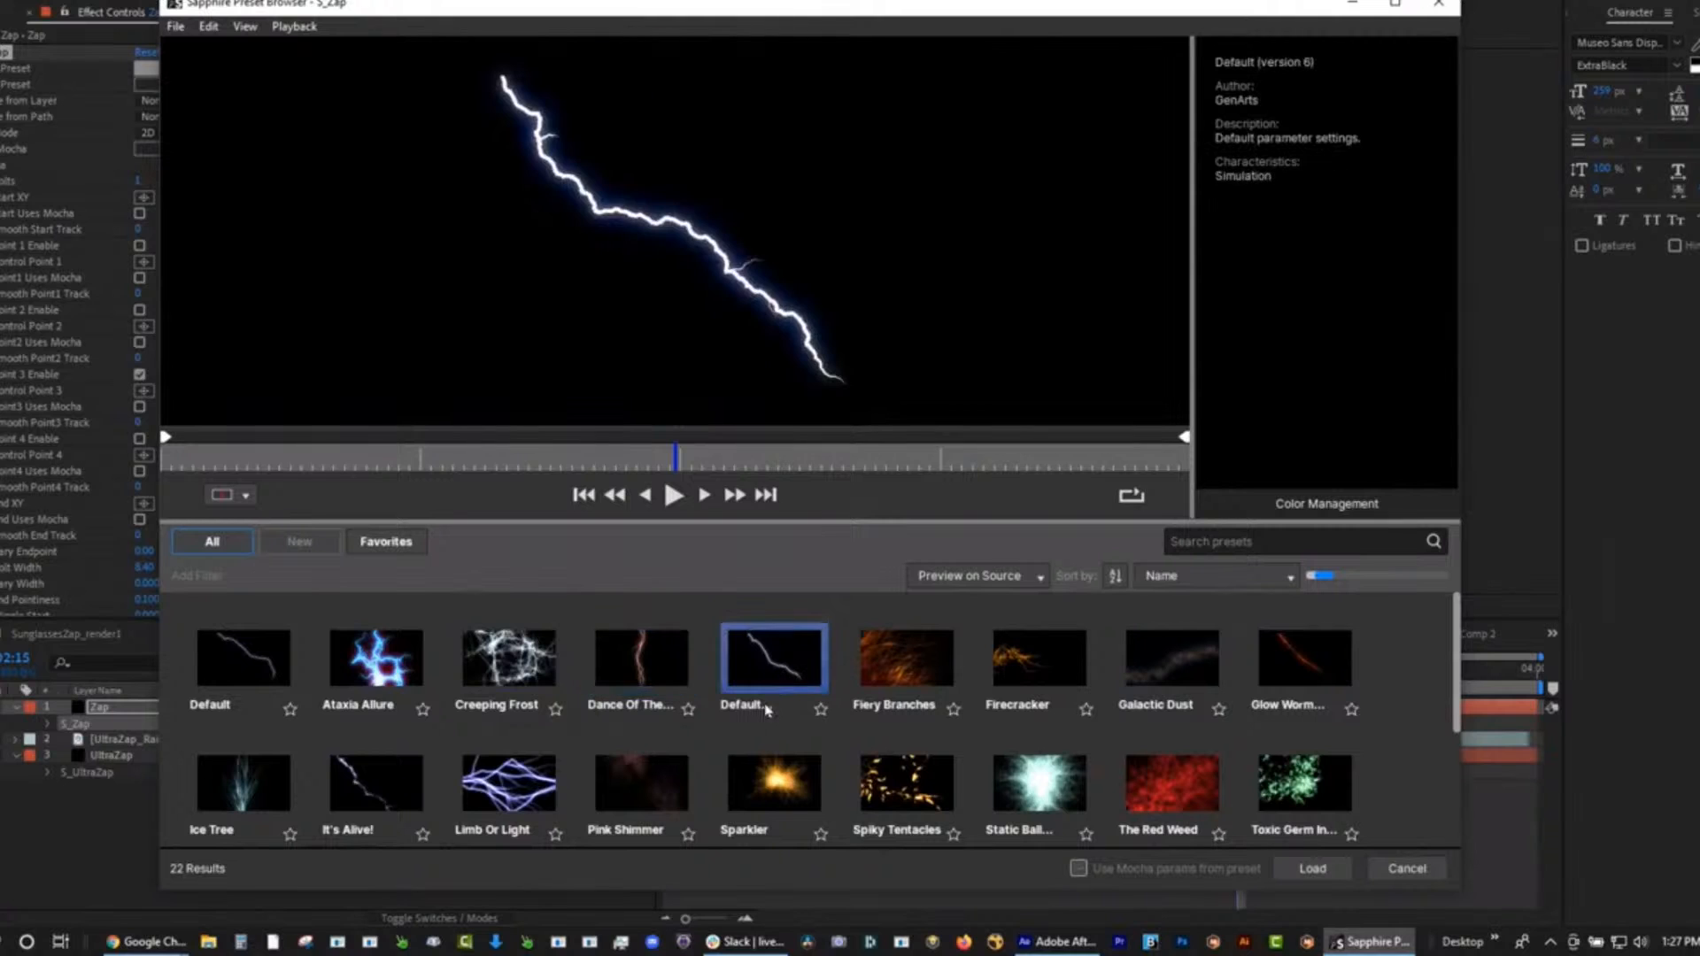
left_click(887, 674)
left_click(1021, 671)
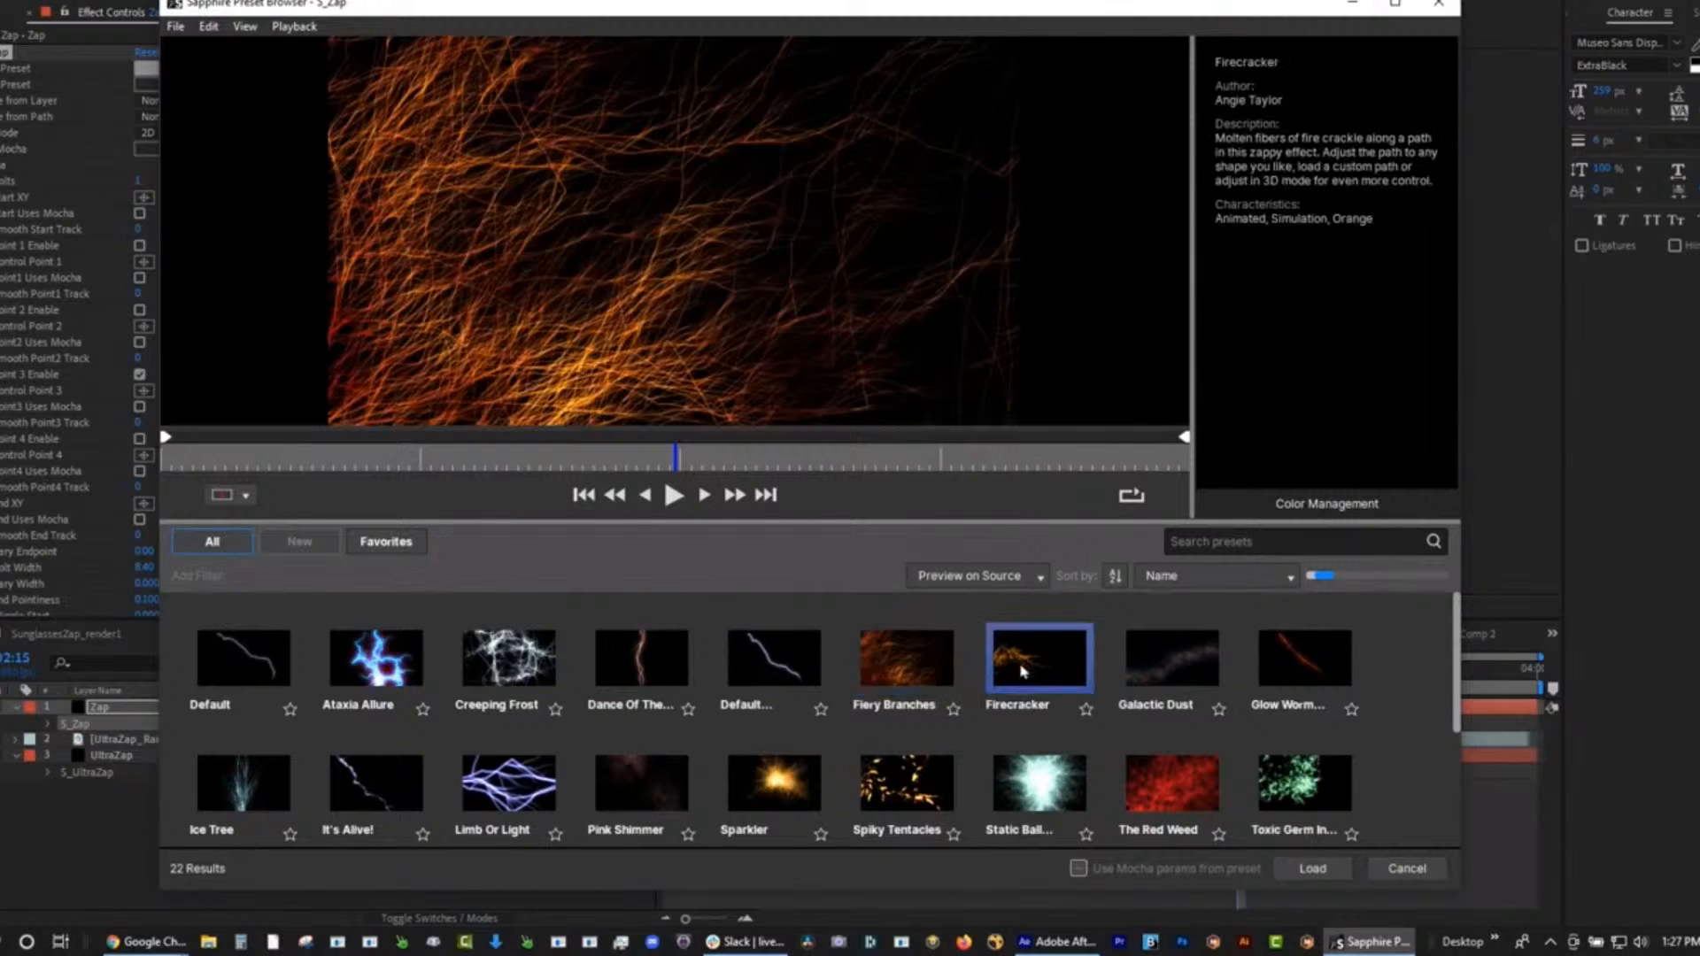
left_click(916, 670)
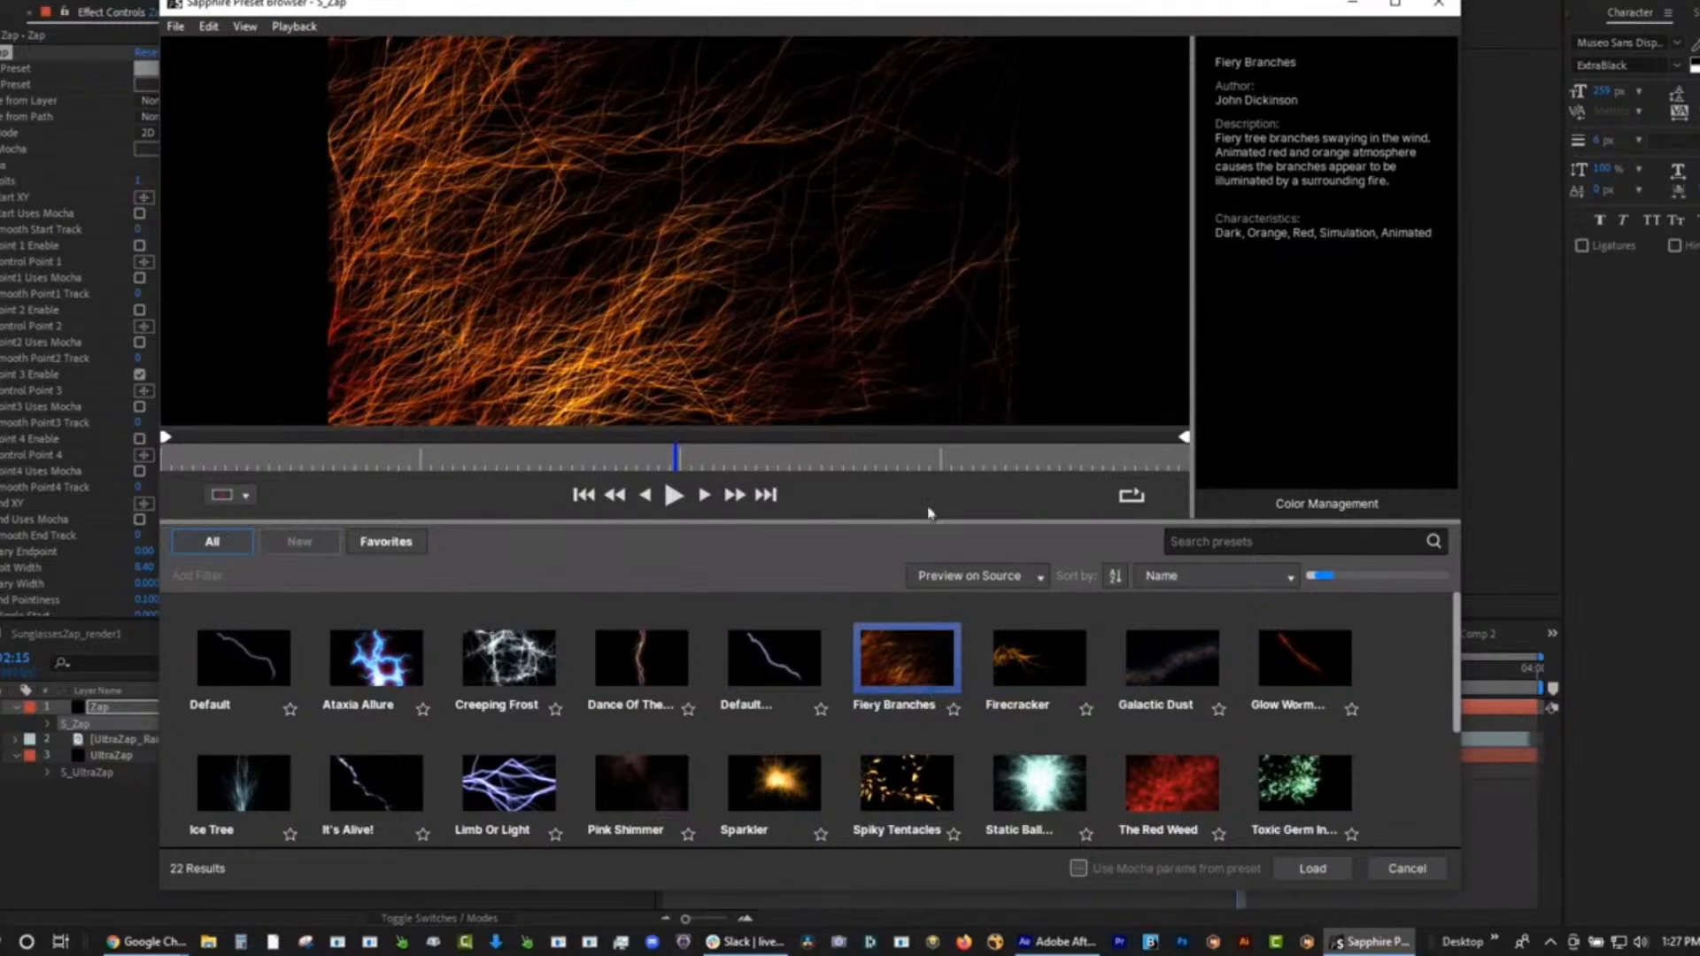
left_click_drag(632, 470, 605, 471)
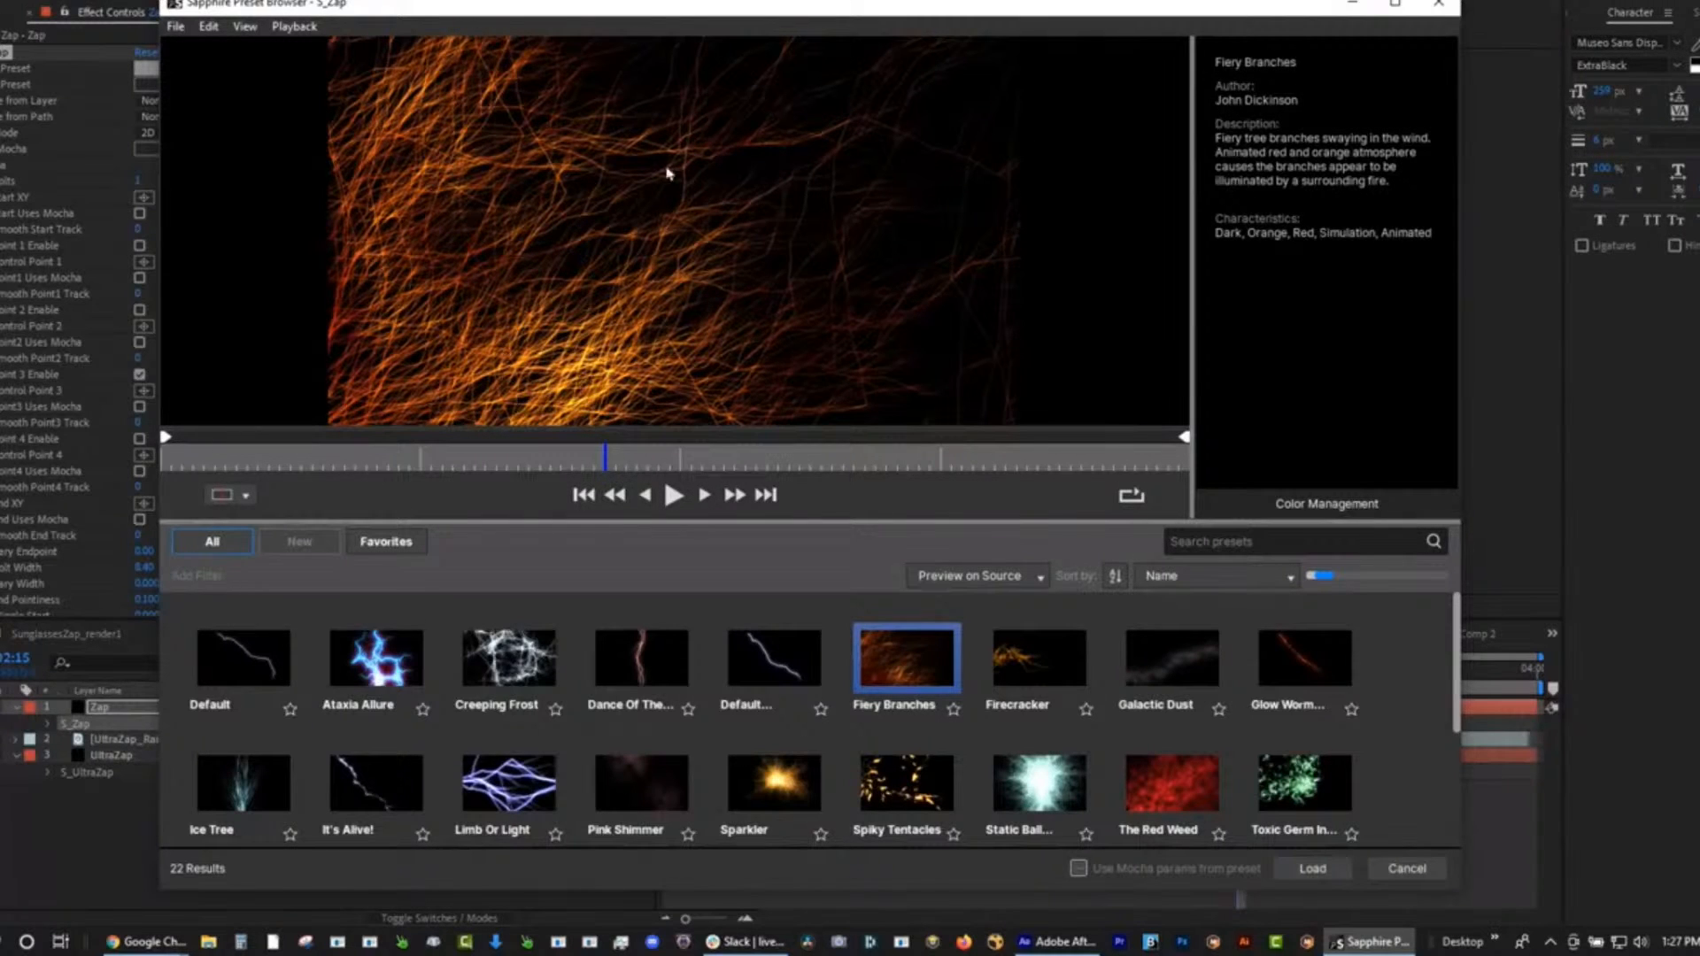
Preview the Static Ball Explosion, The Red Weed, Sparkler, Windsock Flame and Zeus Tickler presets, and close the preset browser without loading one.
left_click(1060, 785)
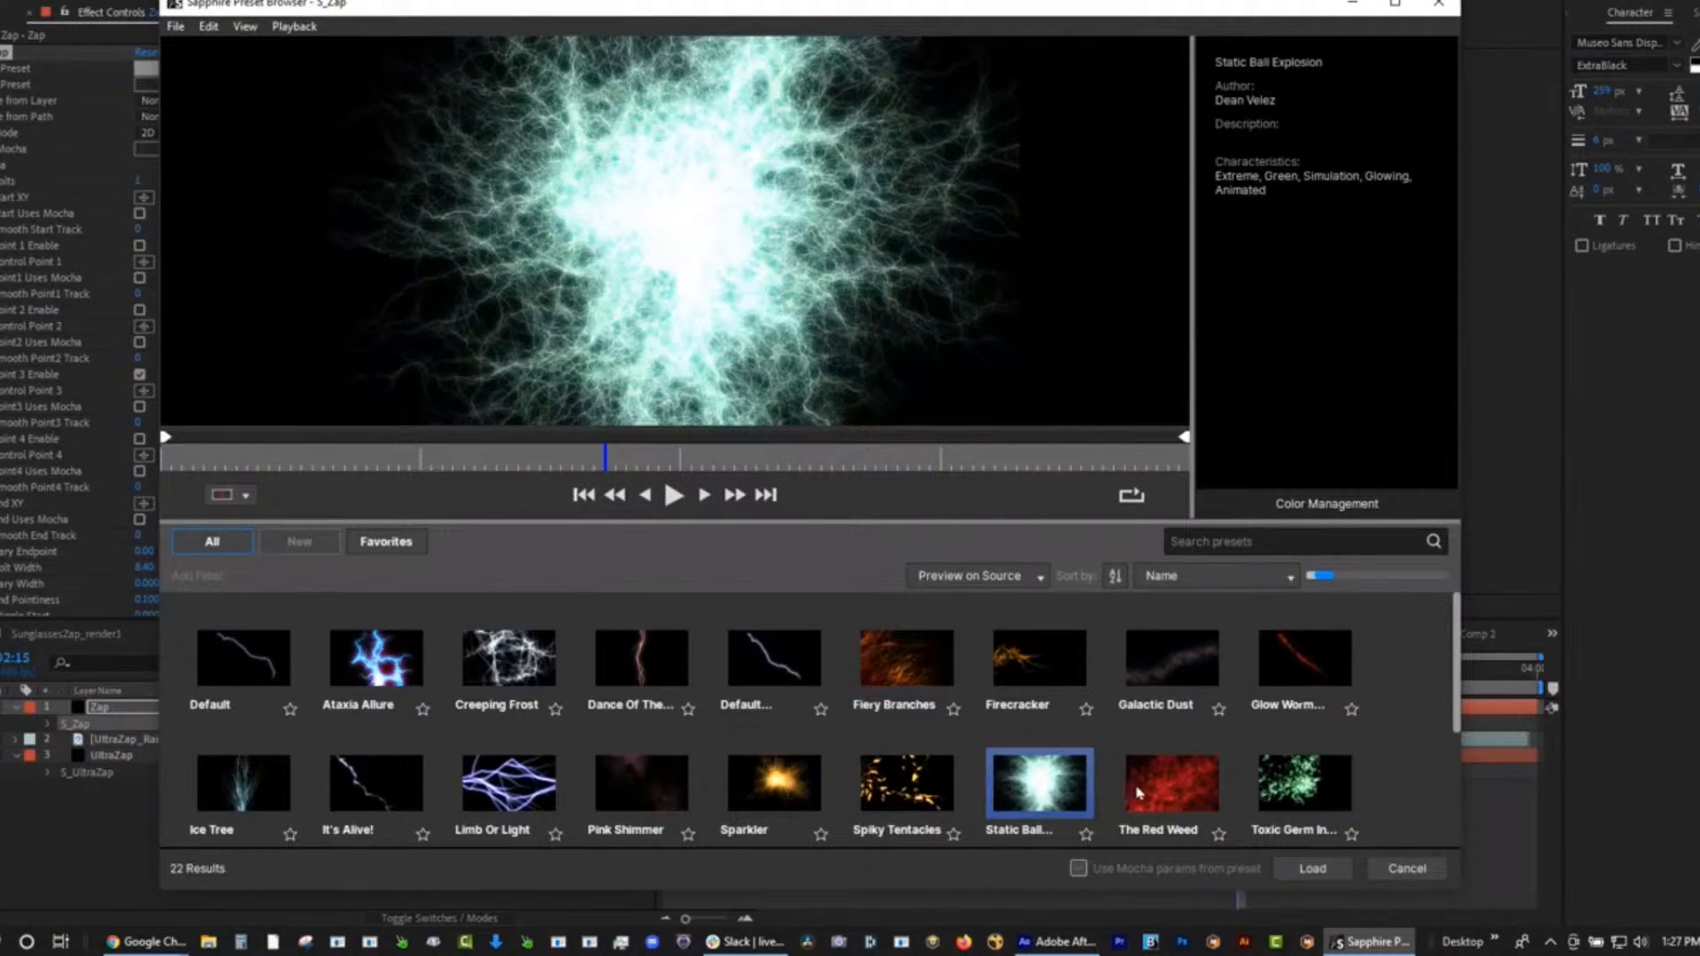
left_click(1140, 793)
left_click(772, 803)
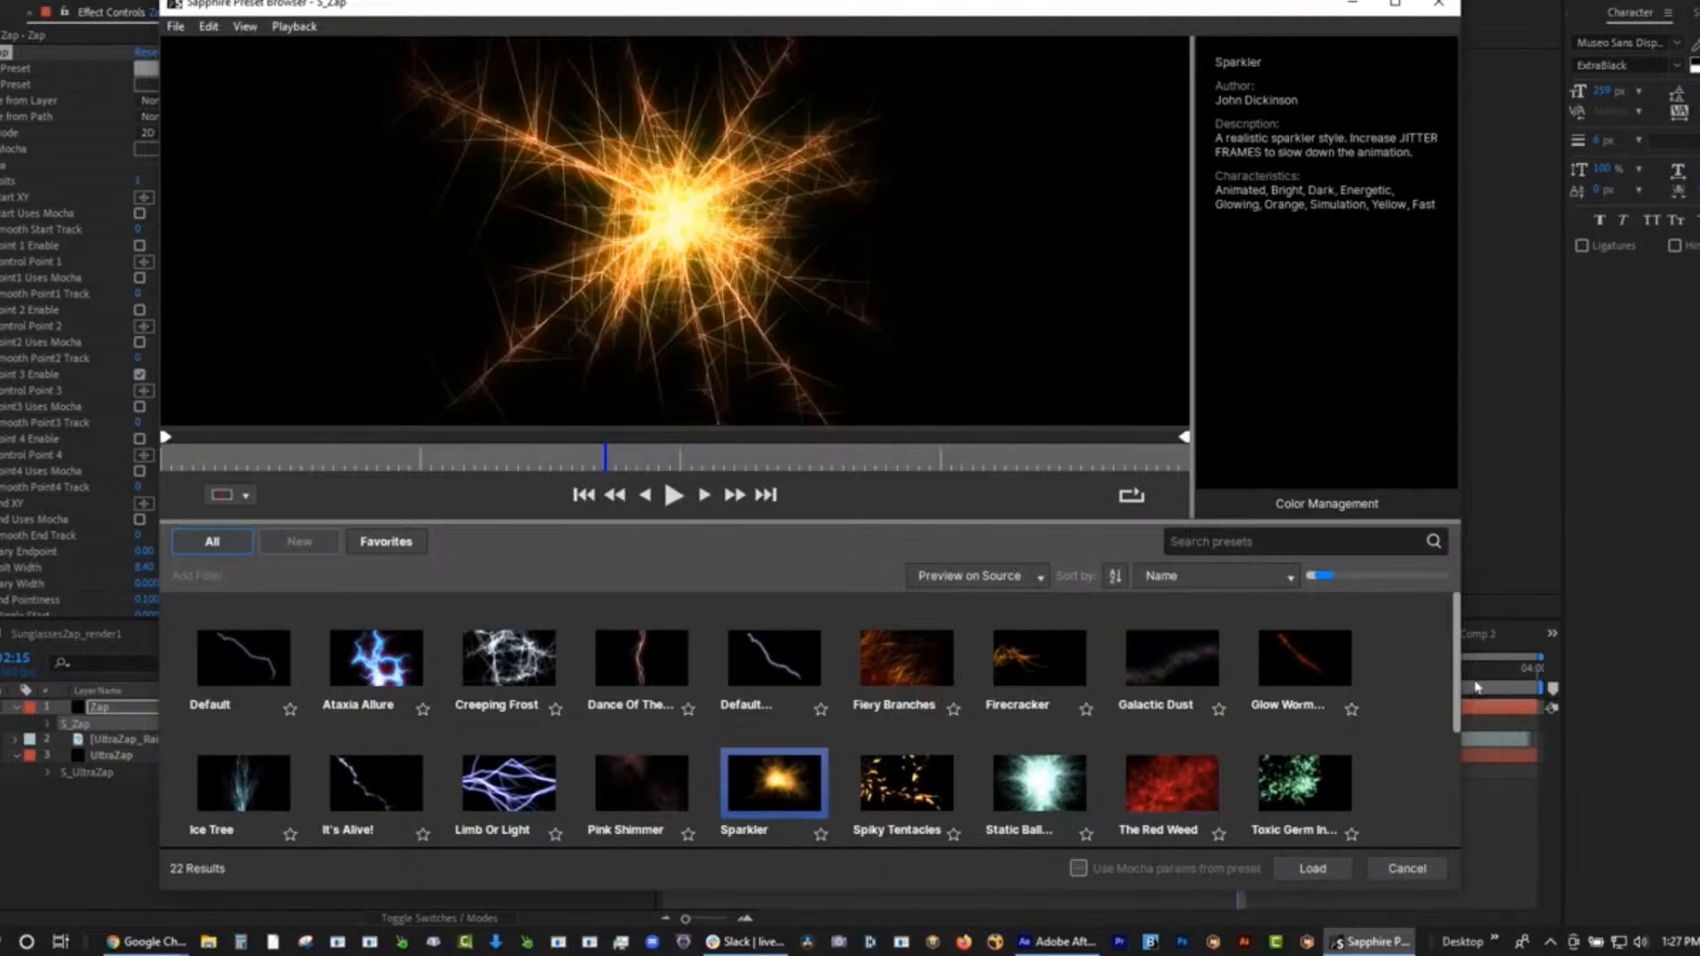
scroll(1301, 740, "down", 2)
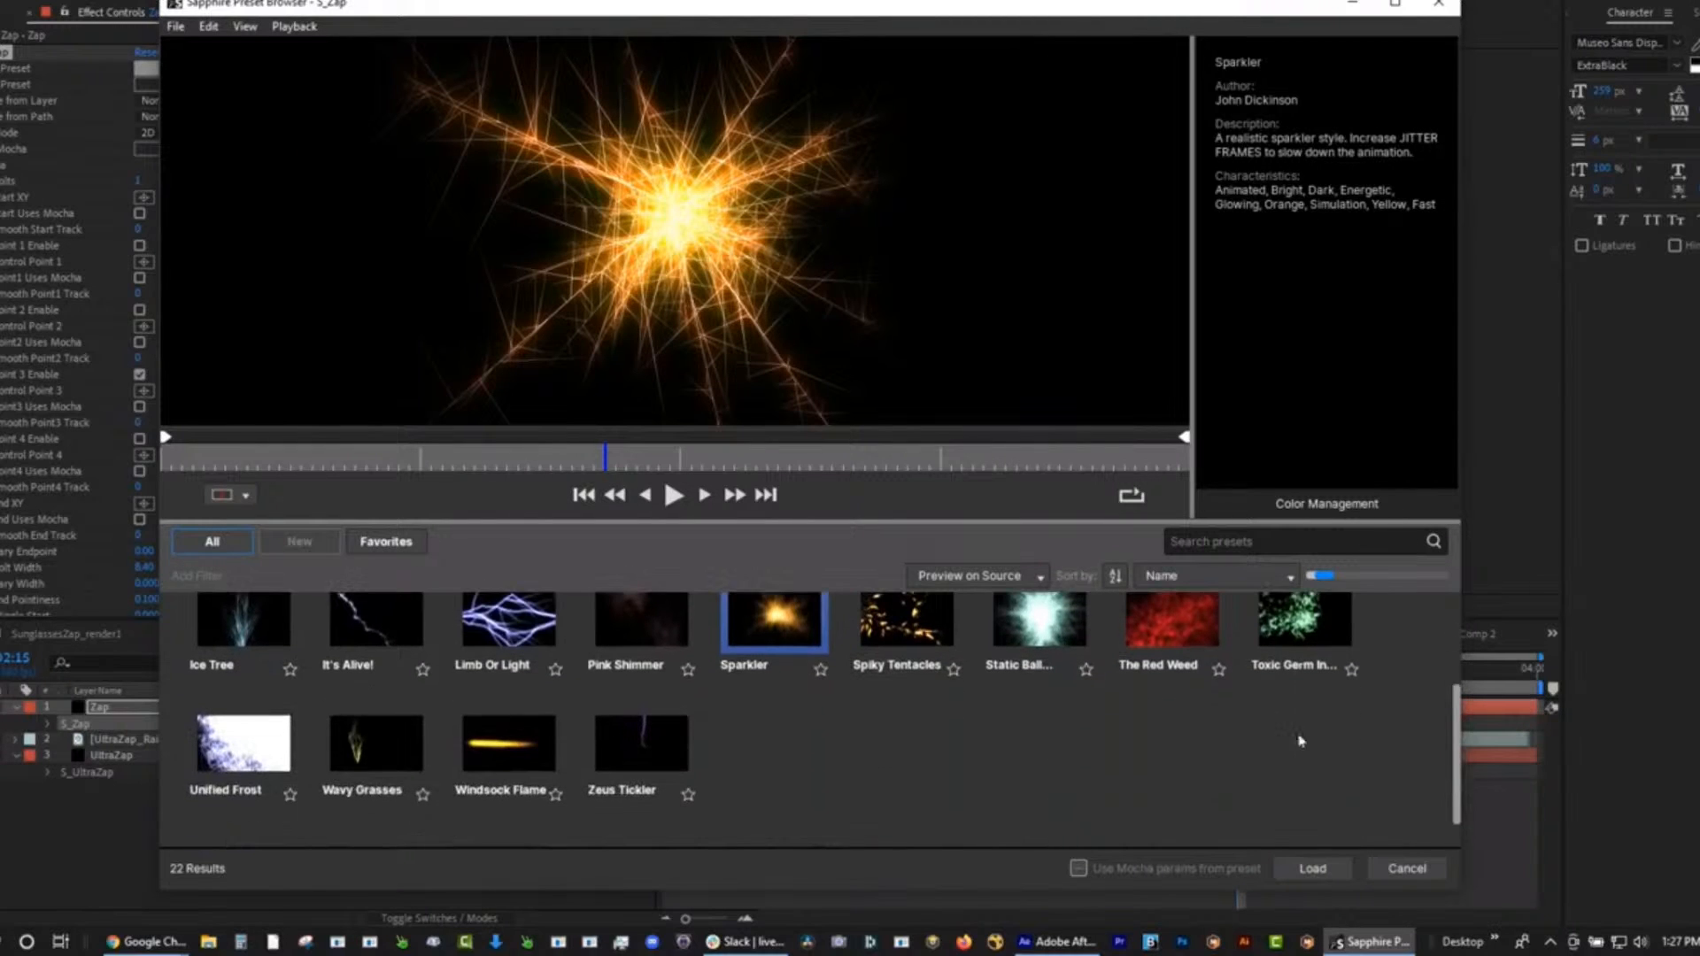
left_click(512, 758)
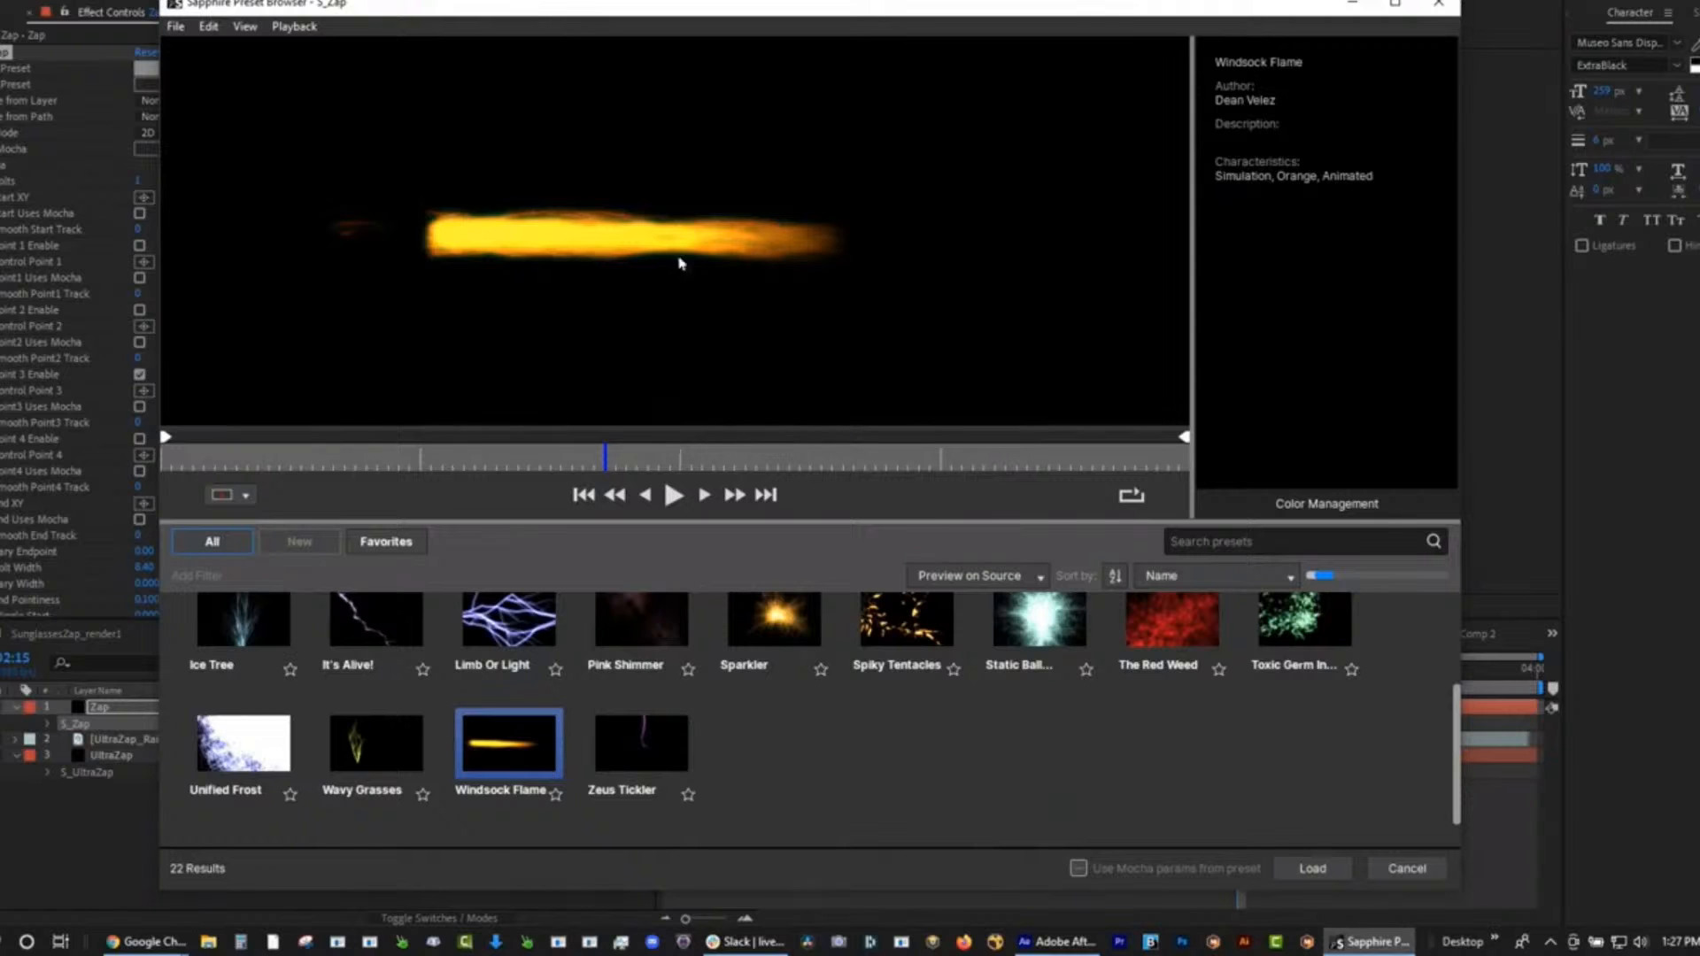
left_click(644, 752)
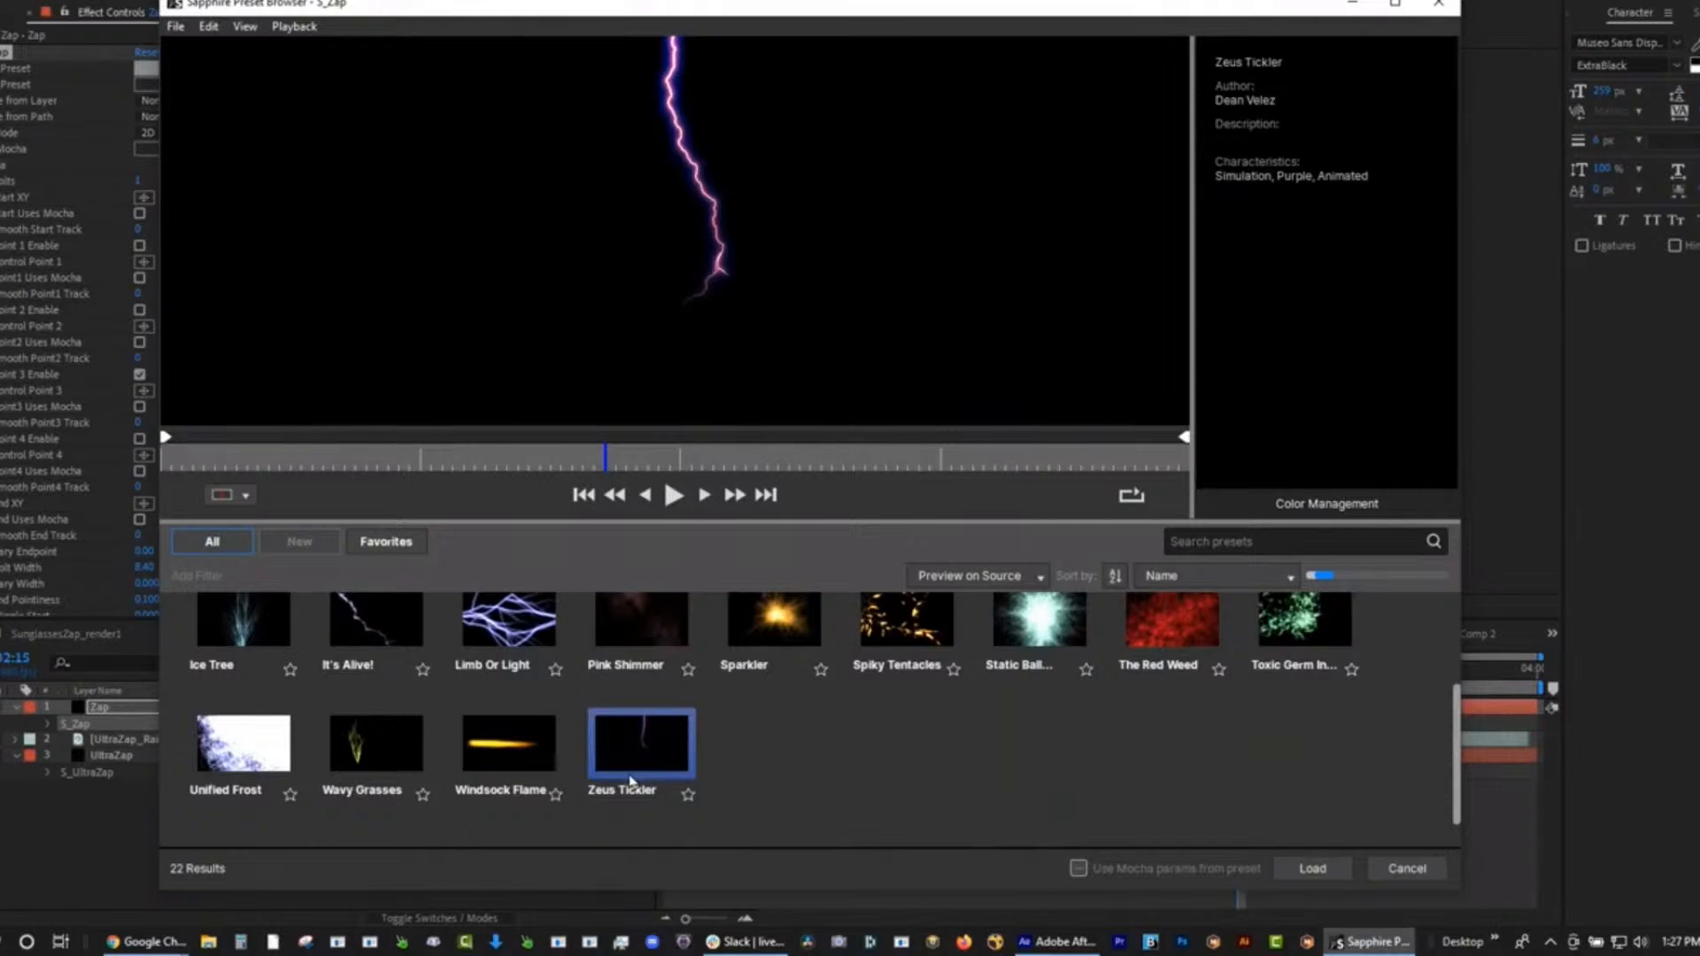
left_click(1407, 868)
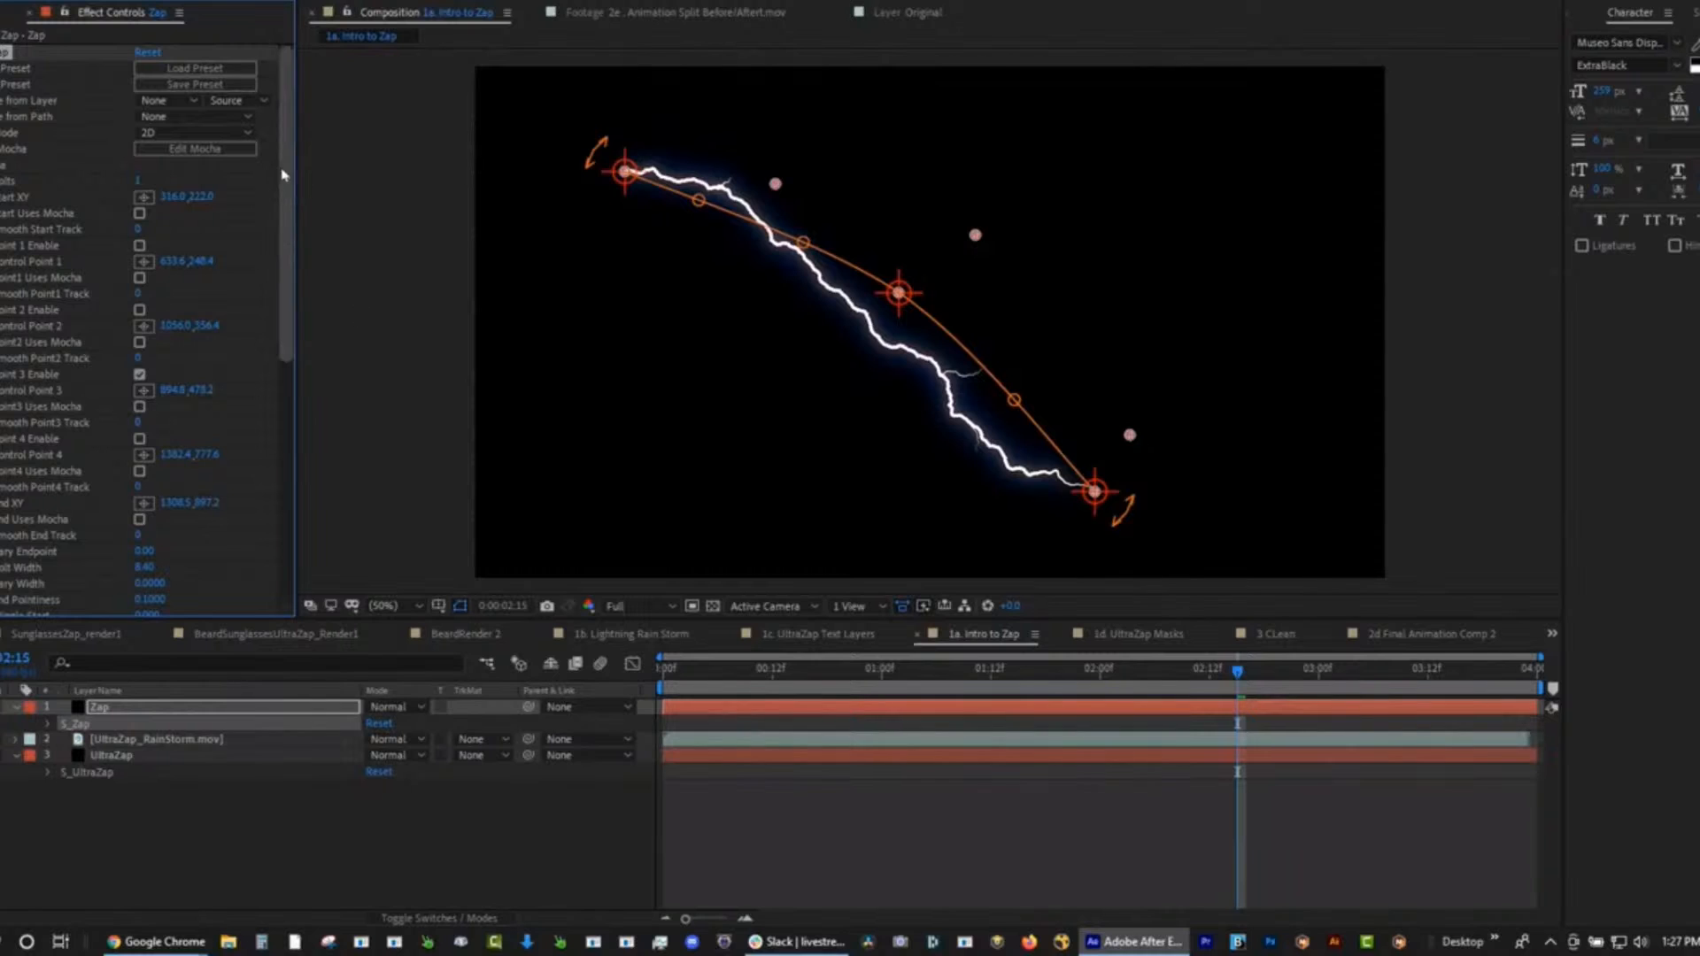
Look through the S_Zap effect's full parameter list, from the control points down to the glow, colour and matte settings.
mouse_move(285, 174)
left_mouse_down()
mouse_move(288, 204)
mouse_move(290, 162)
left_mouse_up()
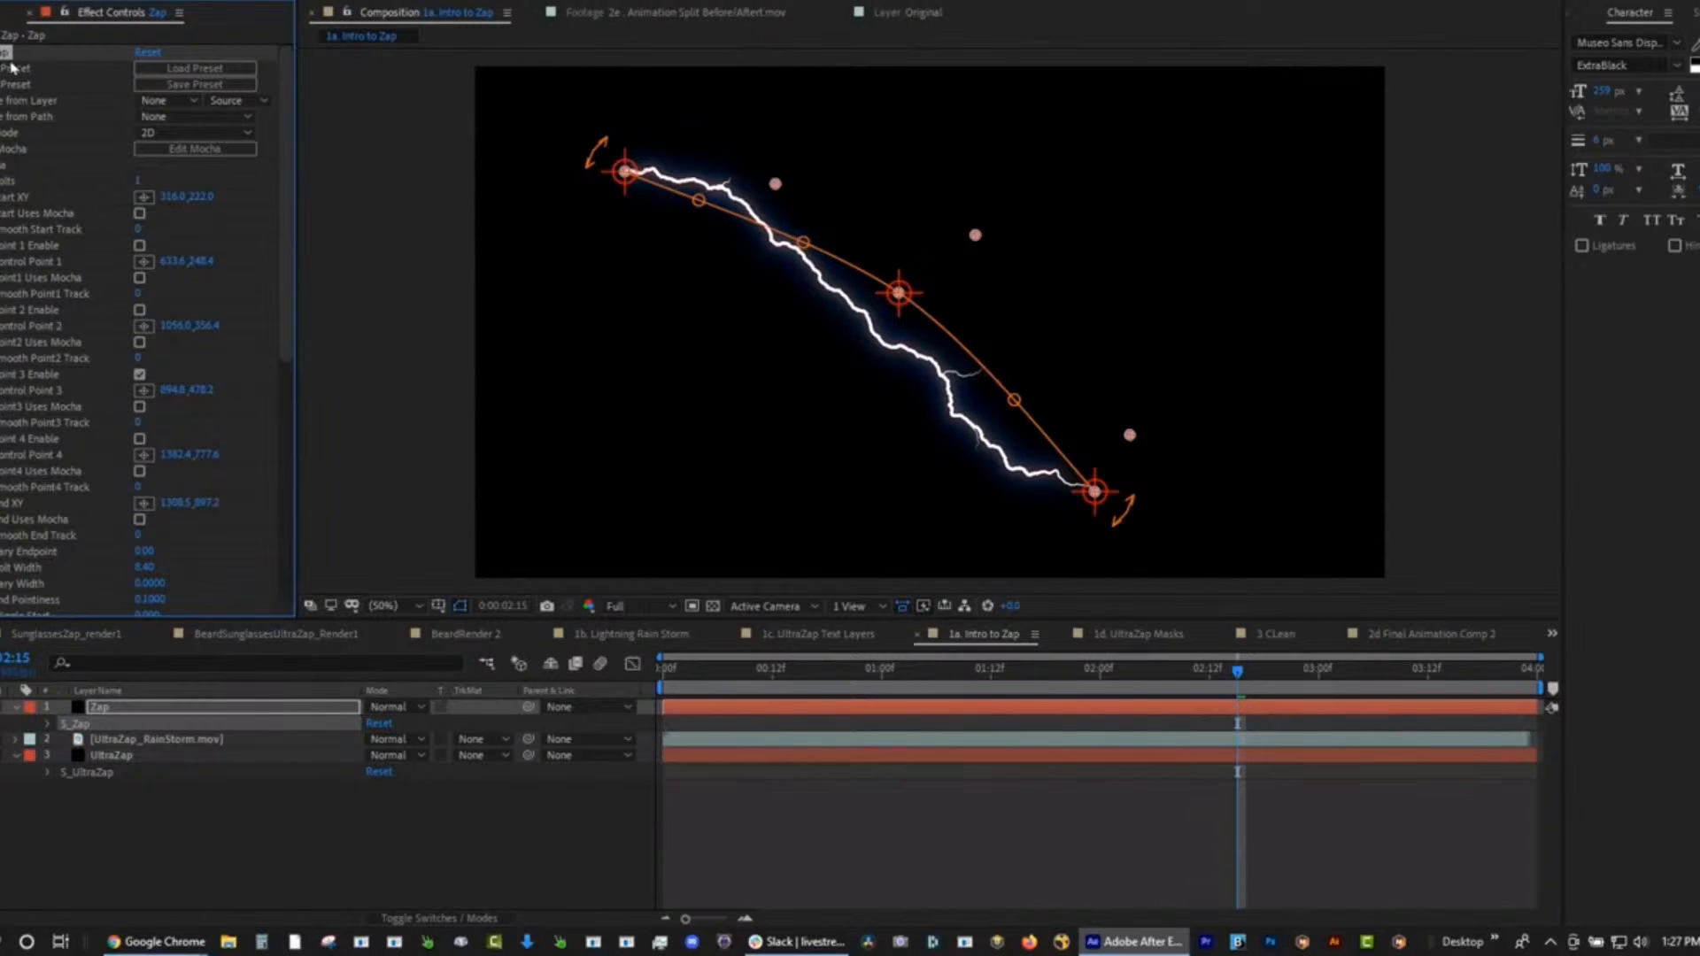
mouse_move(289, 232)
left_mouse_down()
mouse_move(292, 423)
mouse_move(274, 223)
left_mouse_up()
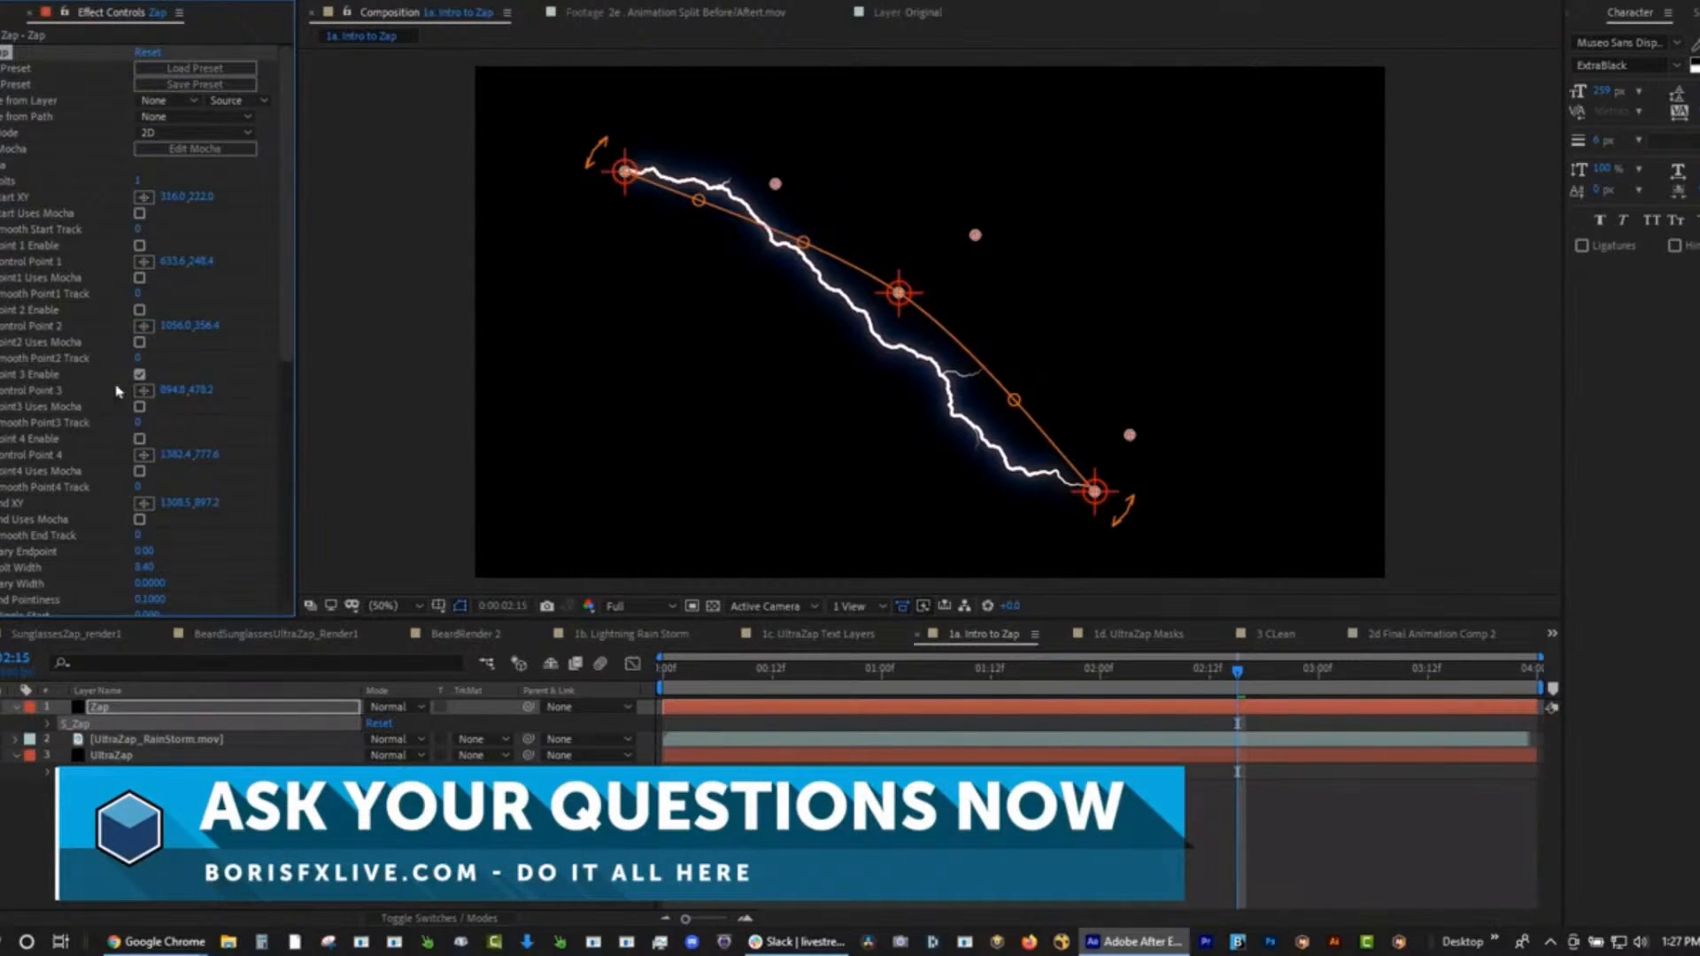
left_click_drag(291, 299, 277, 487)
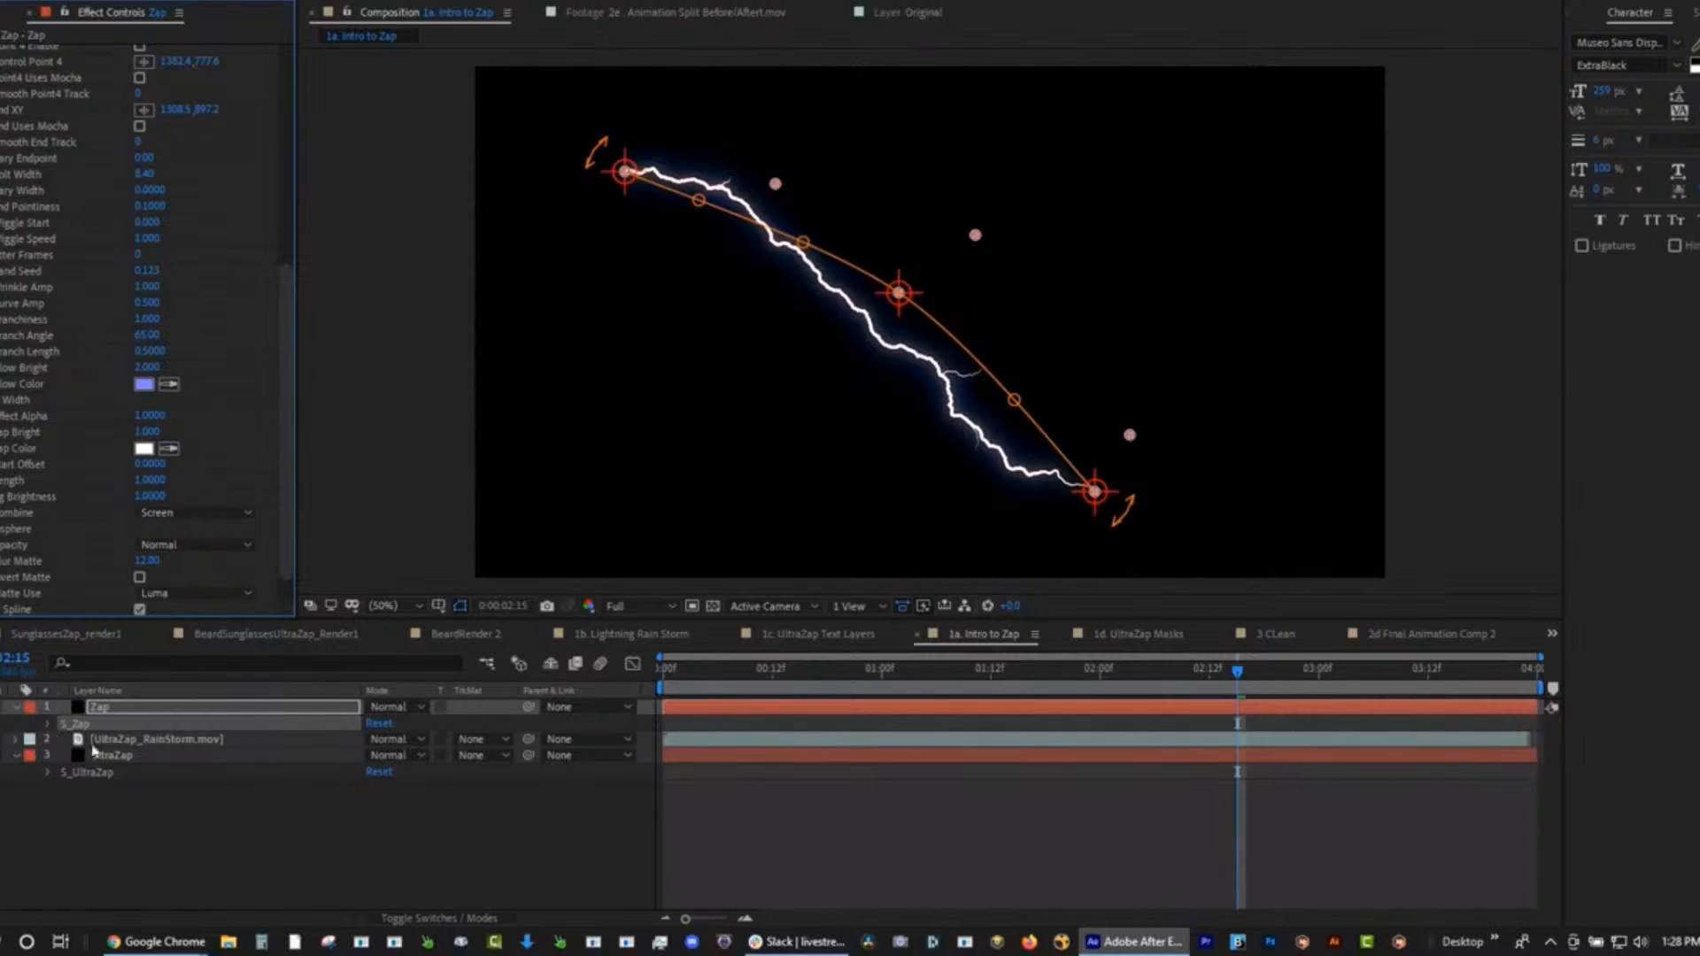
Hide the Zap layer and make the UltraZap layer visible in the composition.
left_click(93, 744)
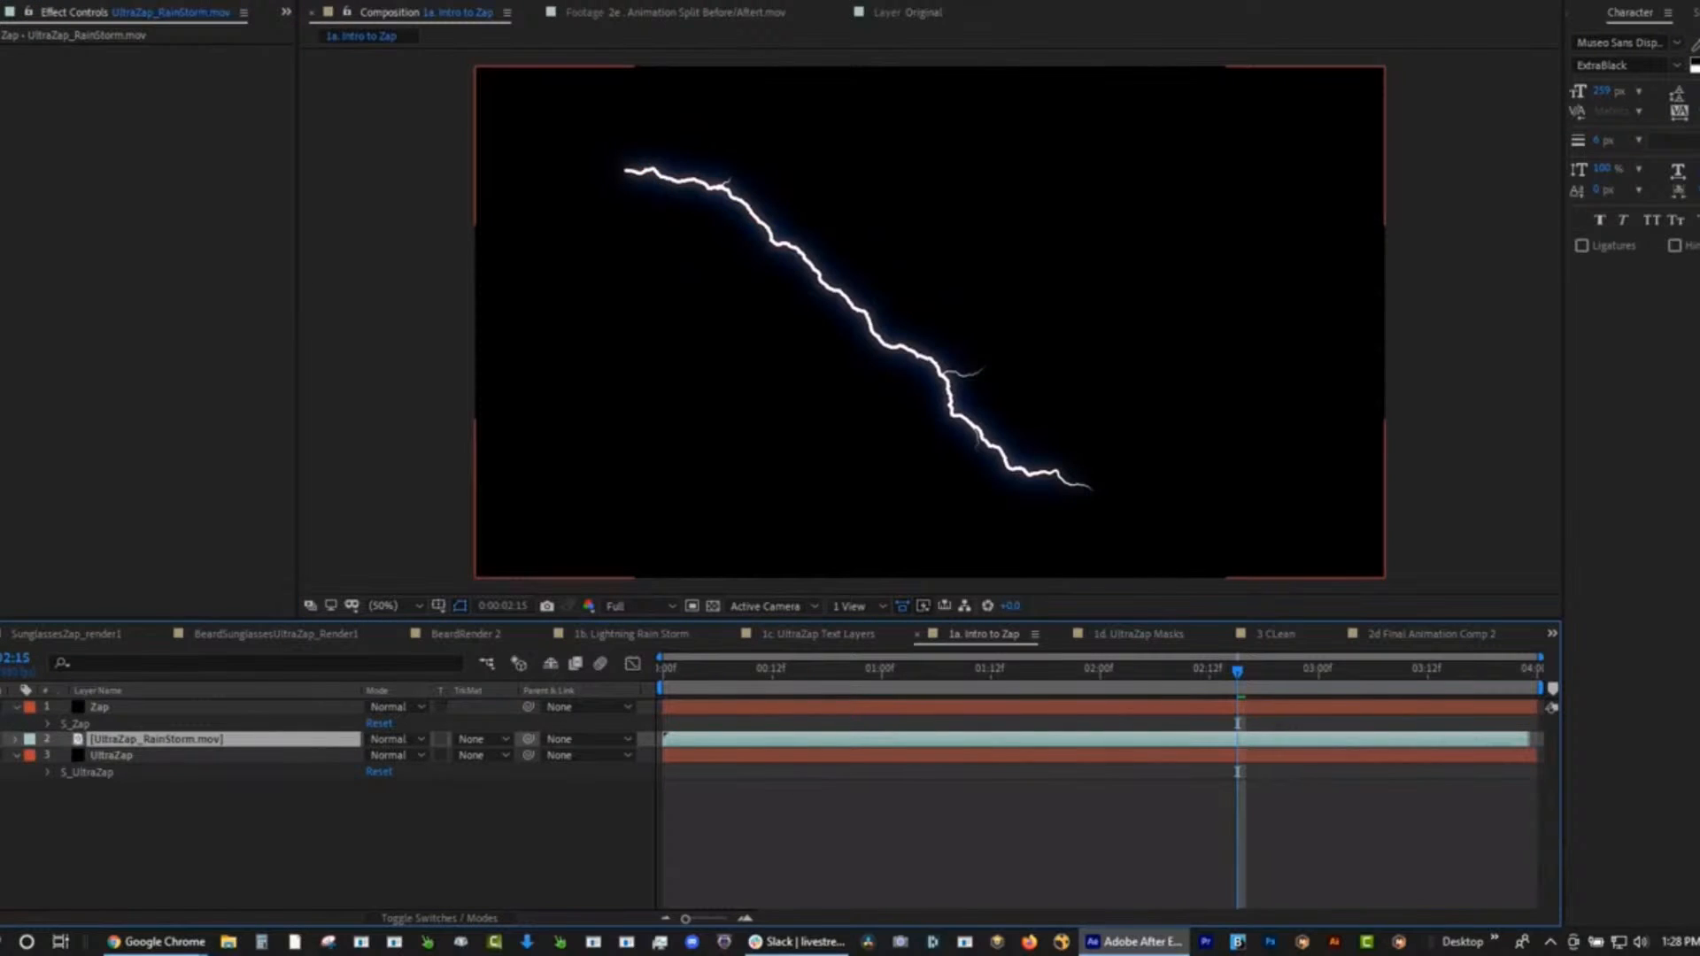
left_click(1, 708)
left_click(0, 756)
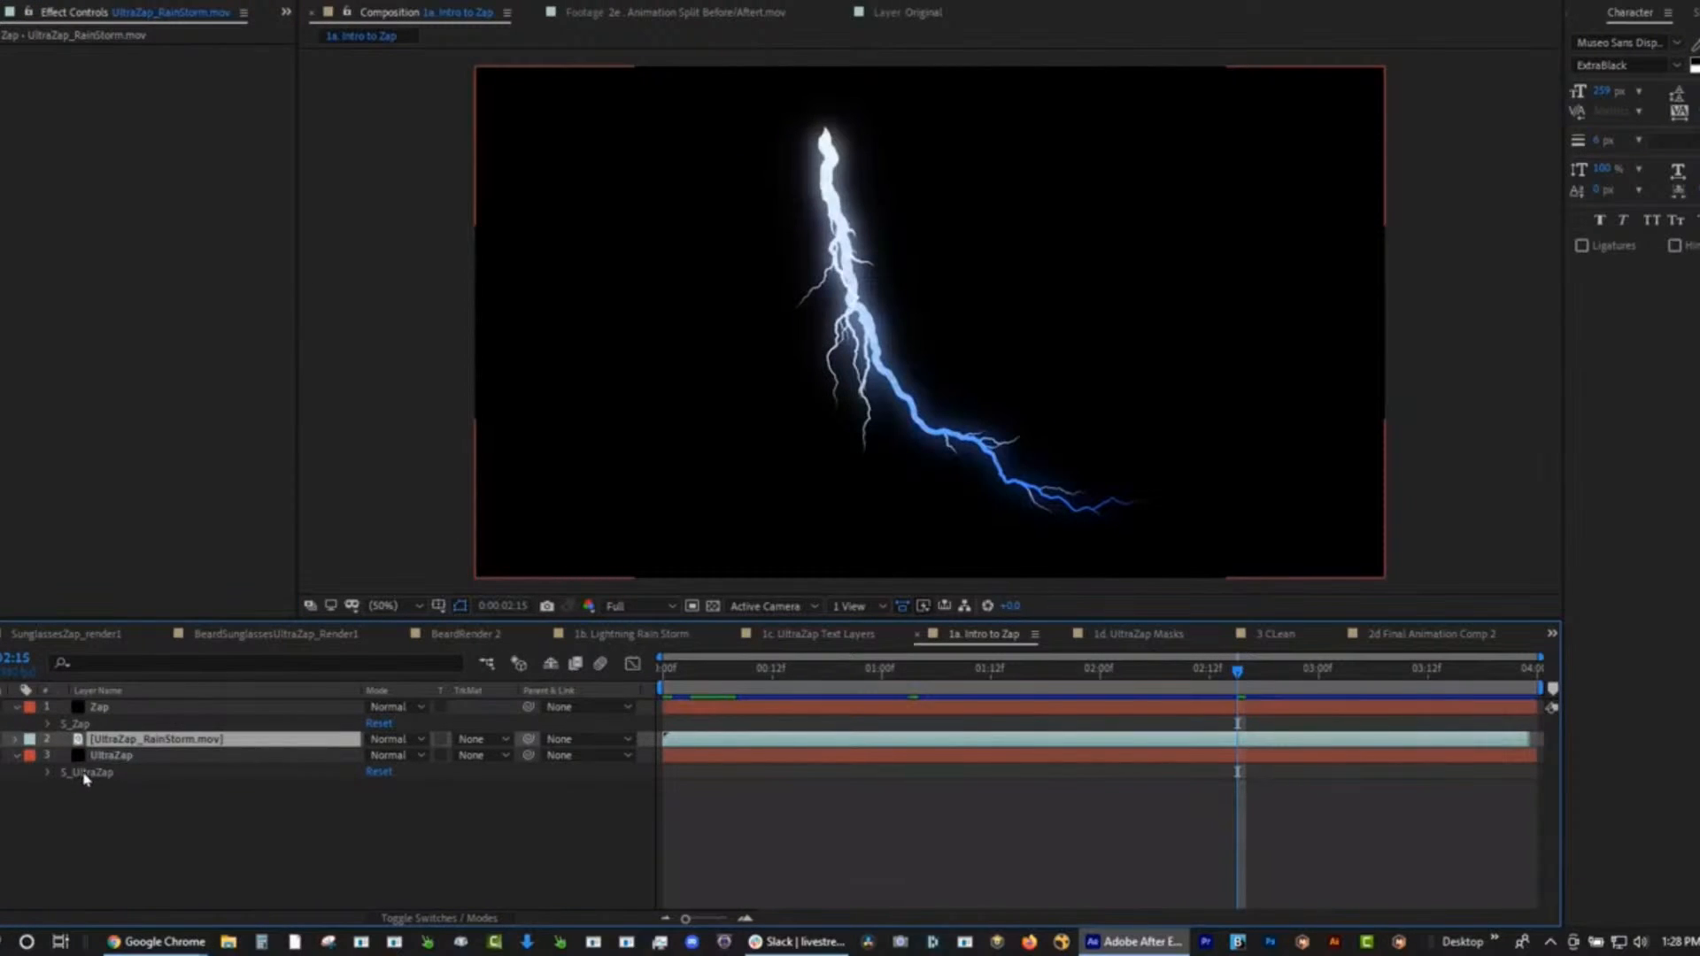
Select the S_UltraZap effect on the UltraZap layer and locate S_UltraZap among the Sapphire Render effects.
left_click(95, 774)
left_click(142, 0)
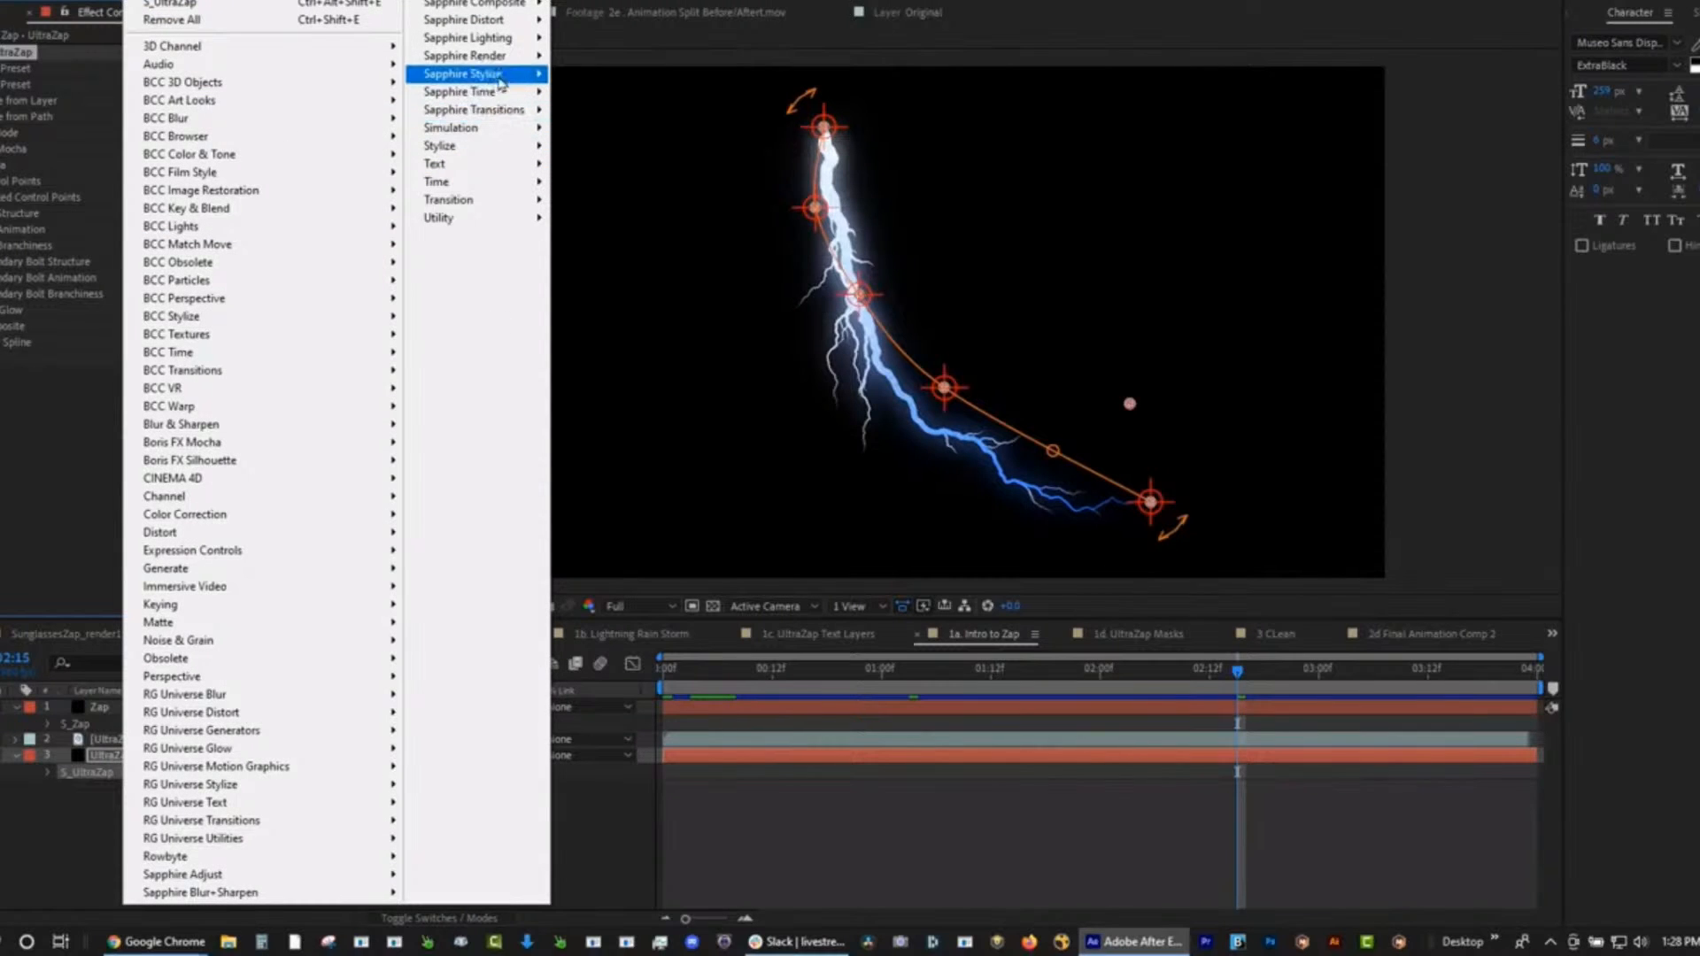
mouse_move(511, 62)
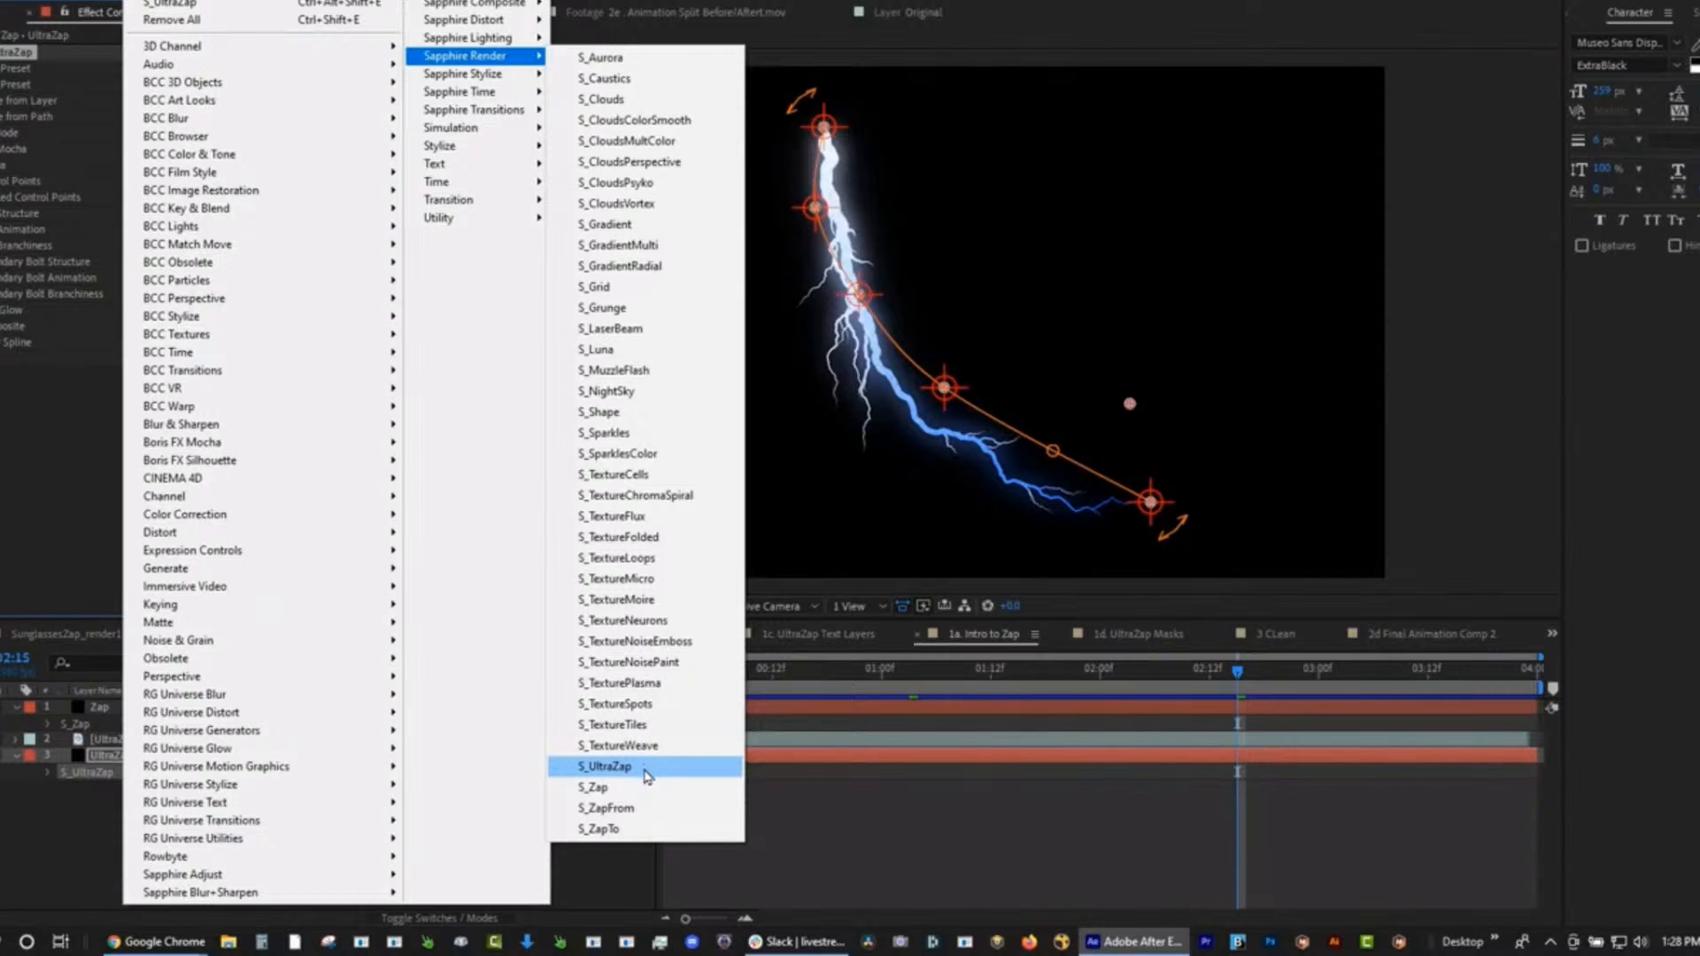
left_click(607, 767)
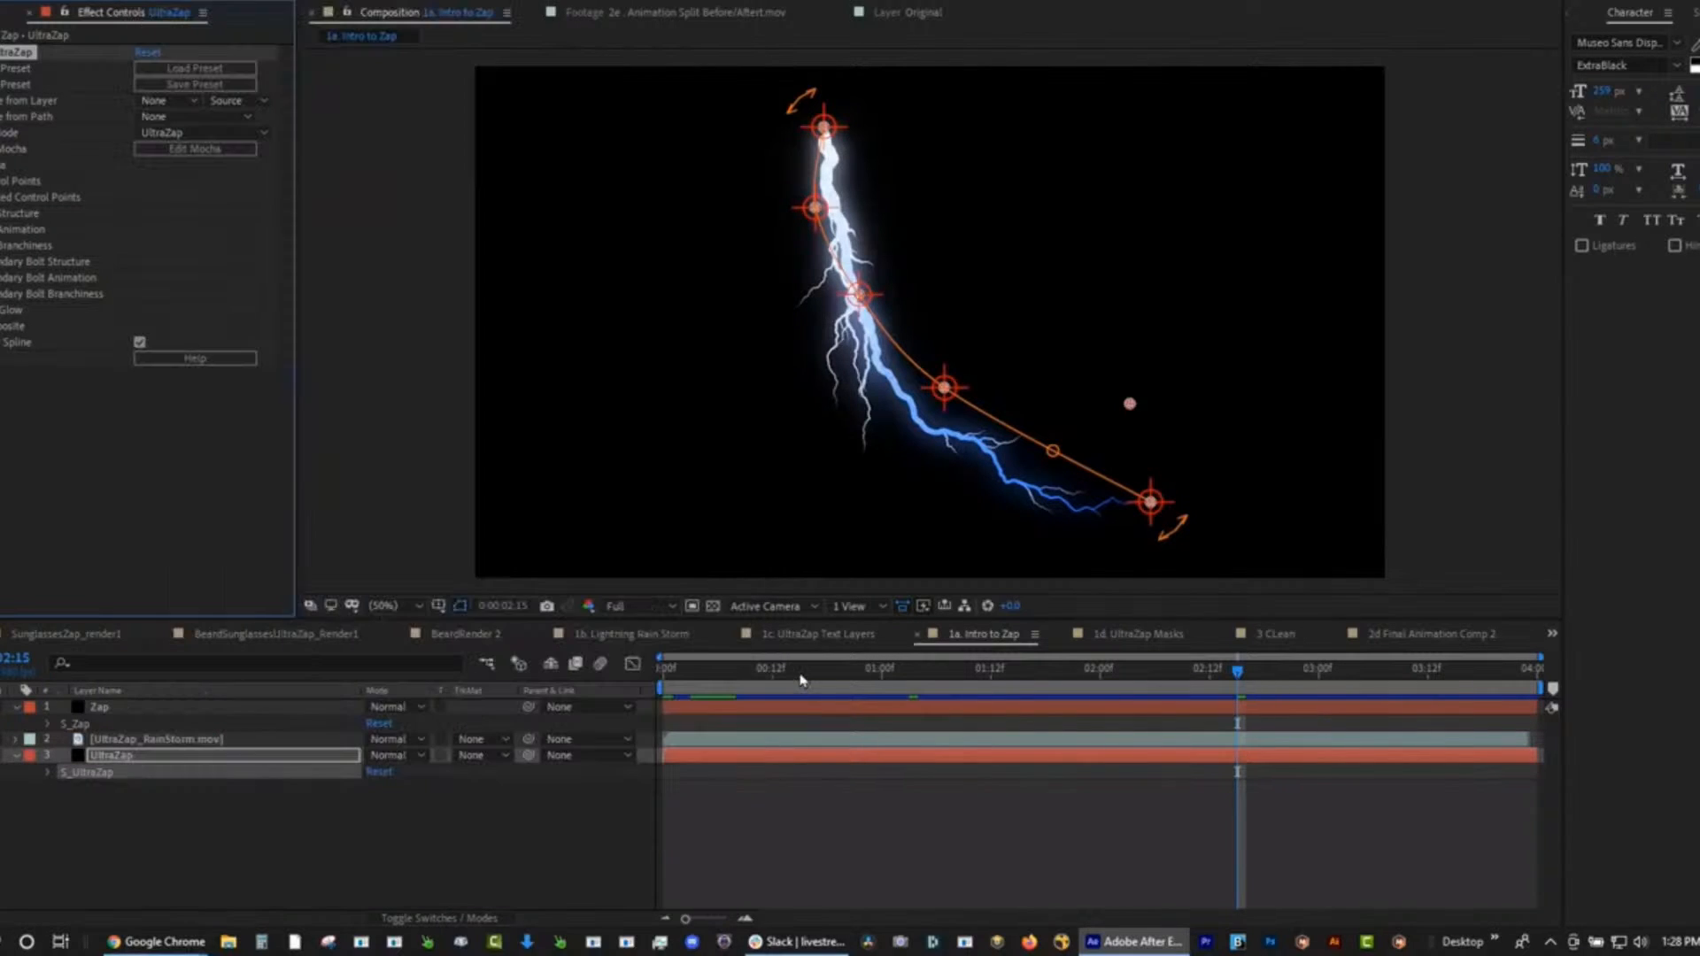
Play back the UltraZap lightning animation from the composition's start and stop it at 0:00:01:17.
key("Home")
key("space")
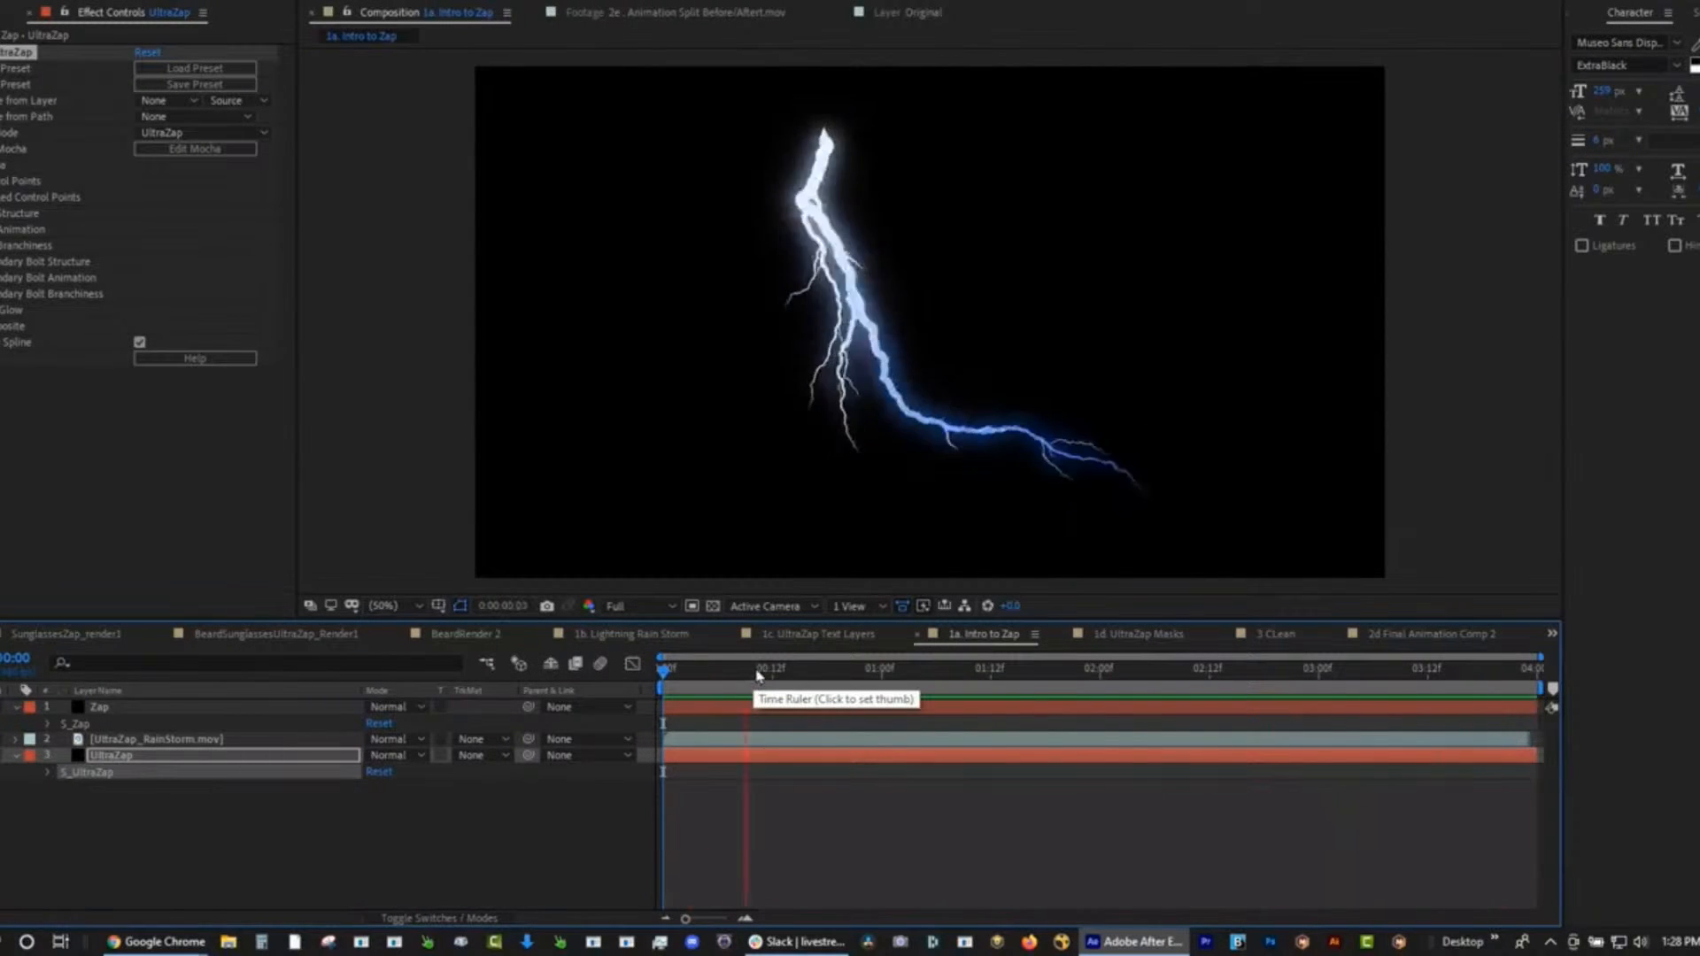
key("space")
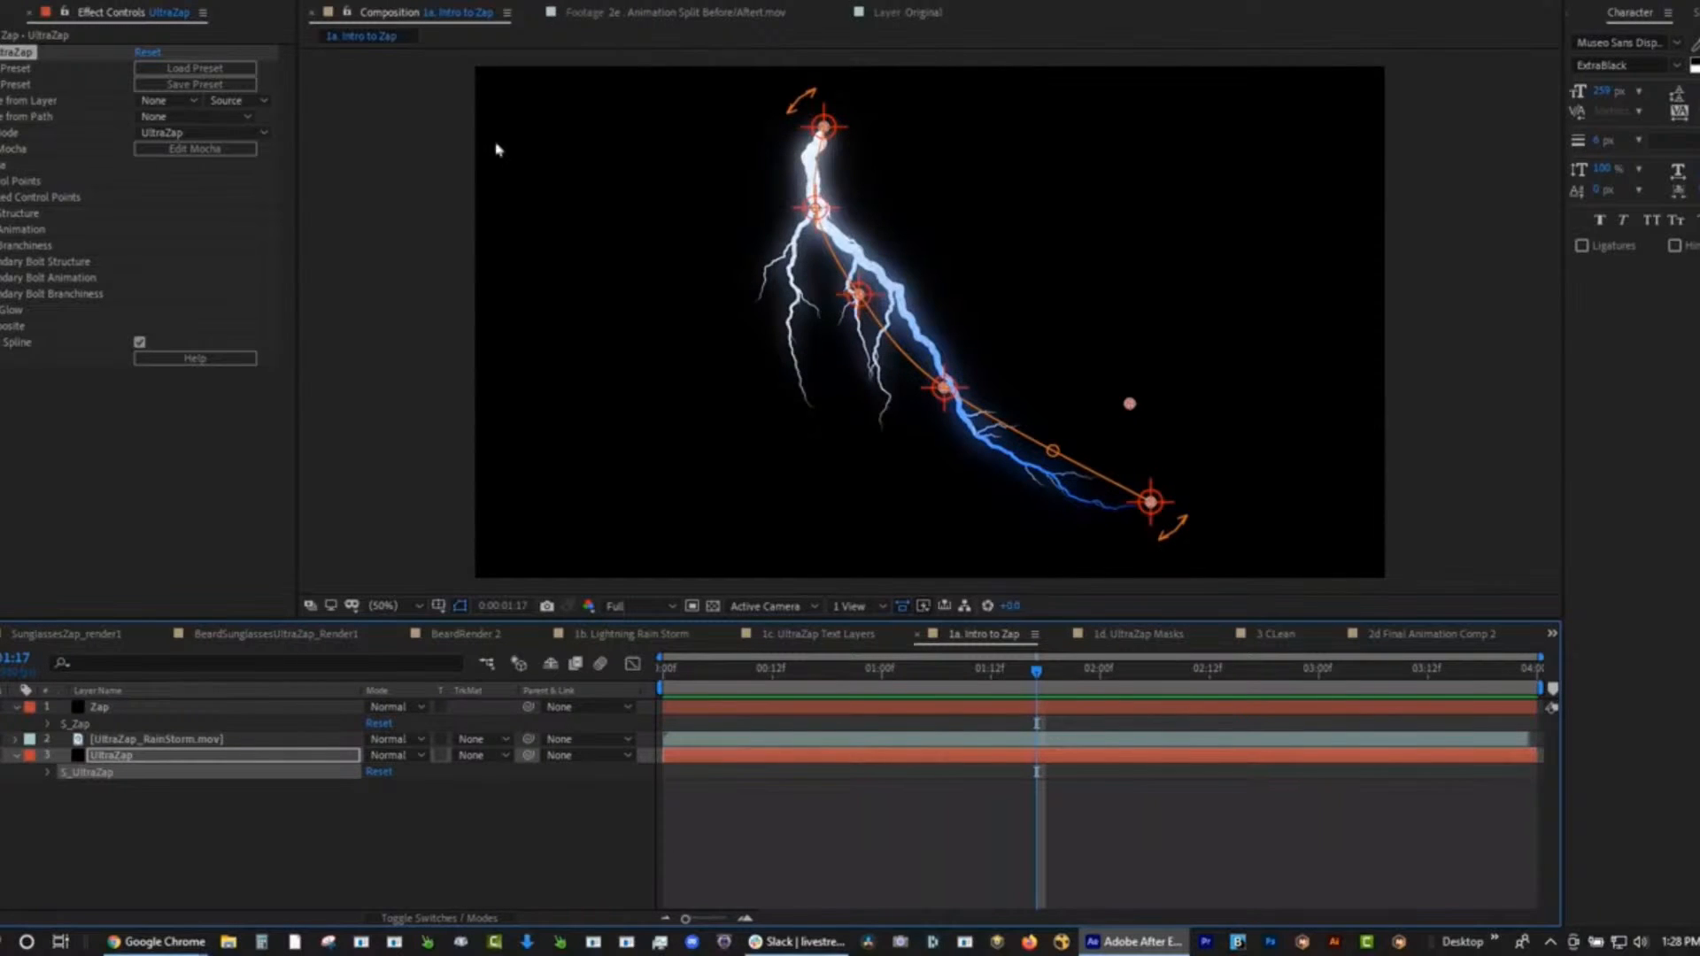
Browse the S_UltraZap presets, previewing 80s Jem, Dual Bolt - Fire, Dual Bolt - Ice, Electrical Storm and the Fast Mystery variants.
left_click(196, 69)
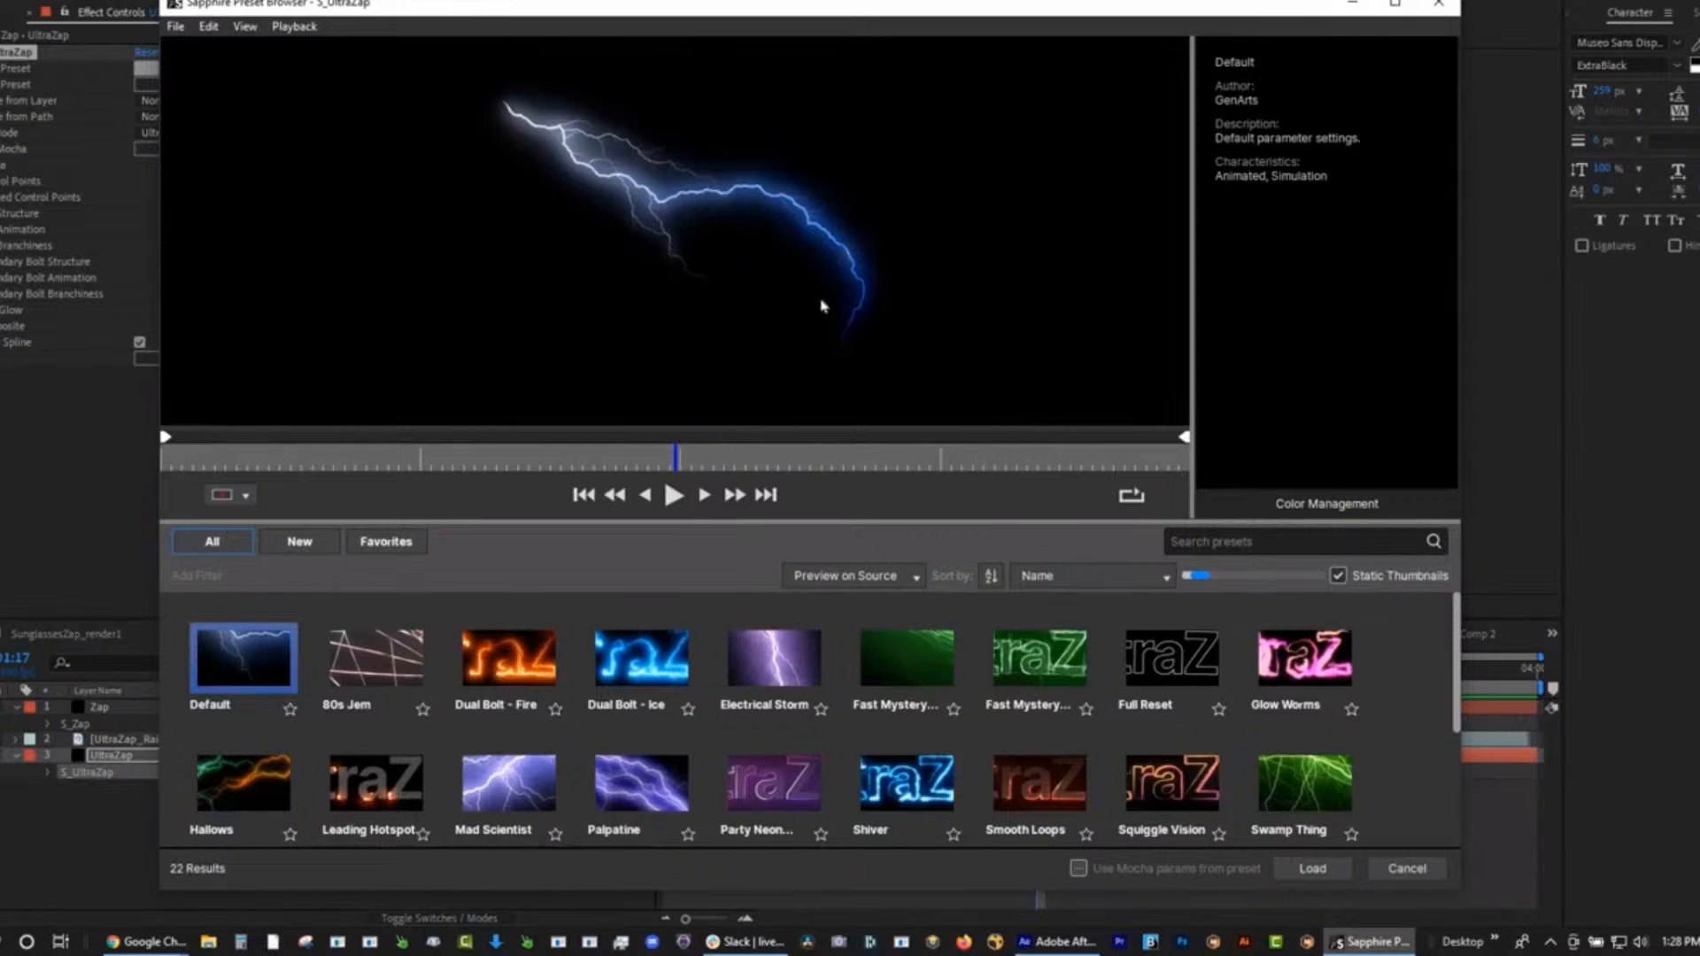
left_click(395, 659)
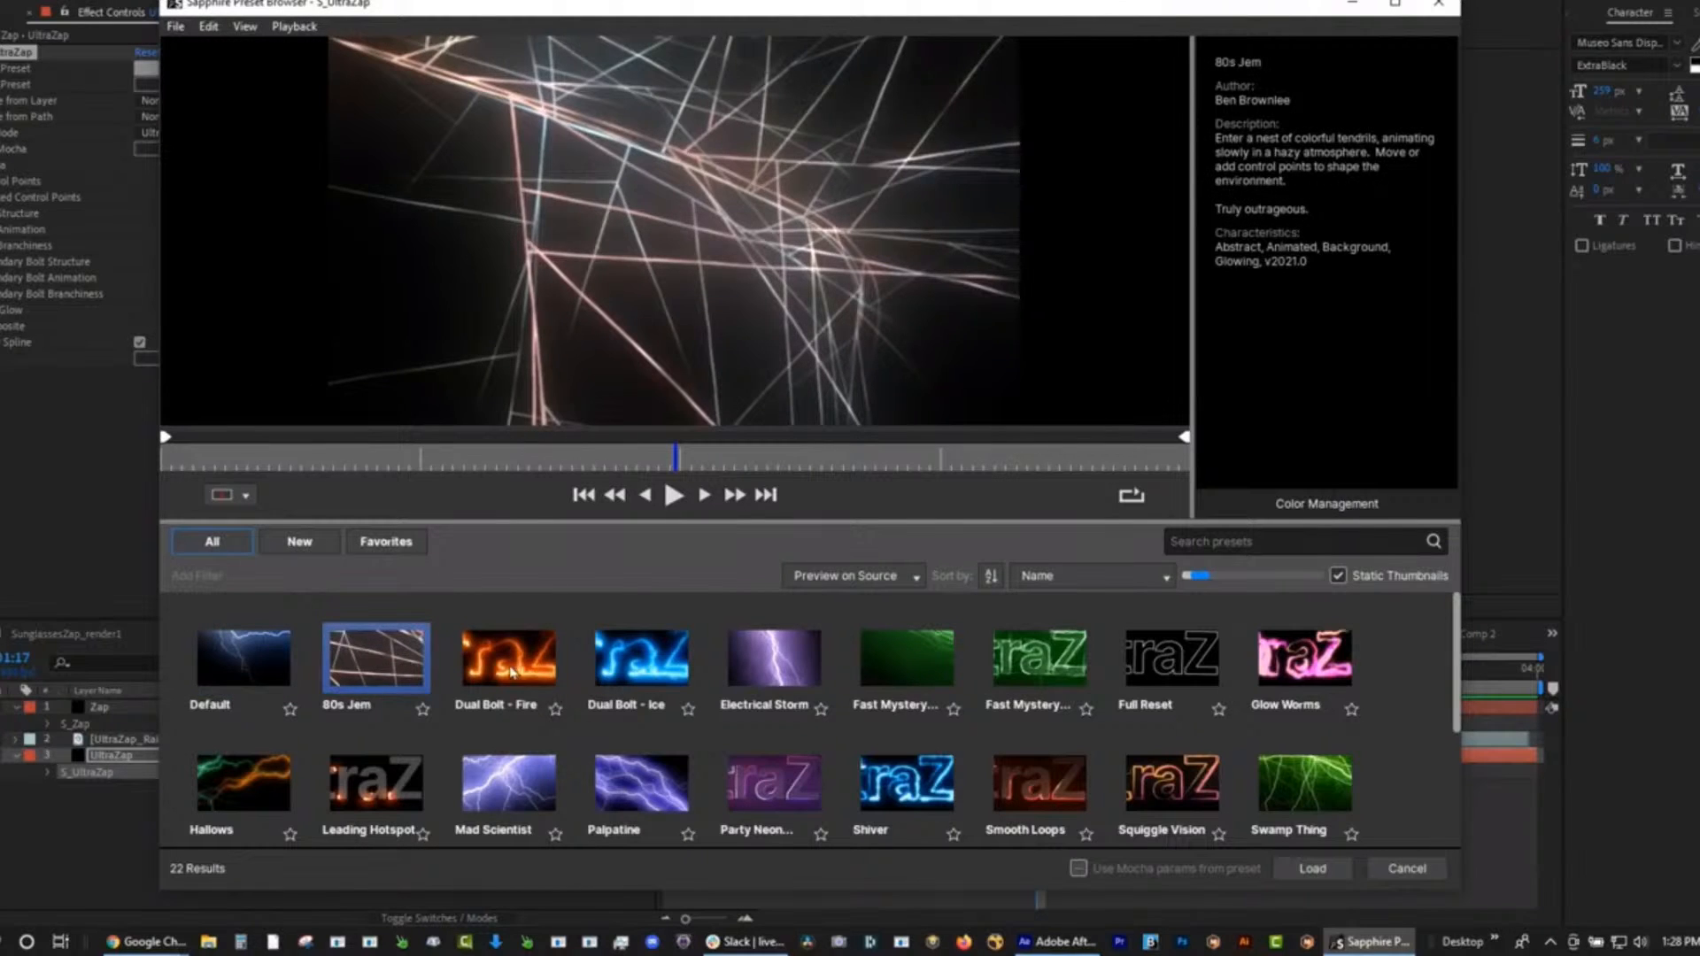
left_click(510, 674)
left_click(665, 680)
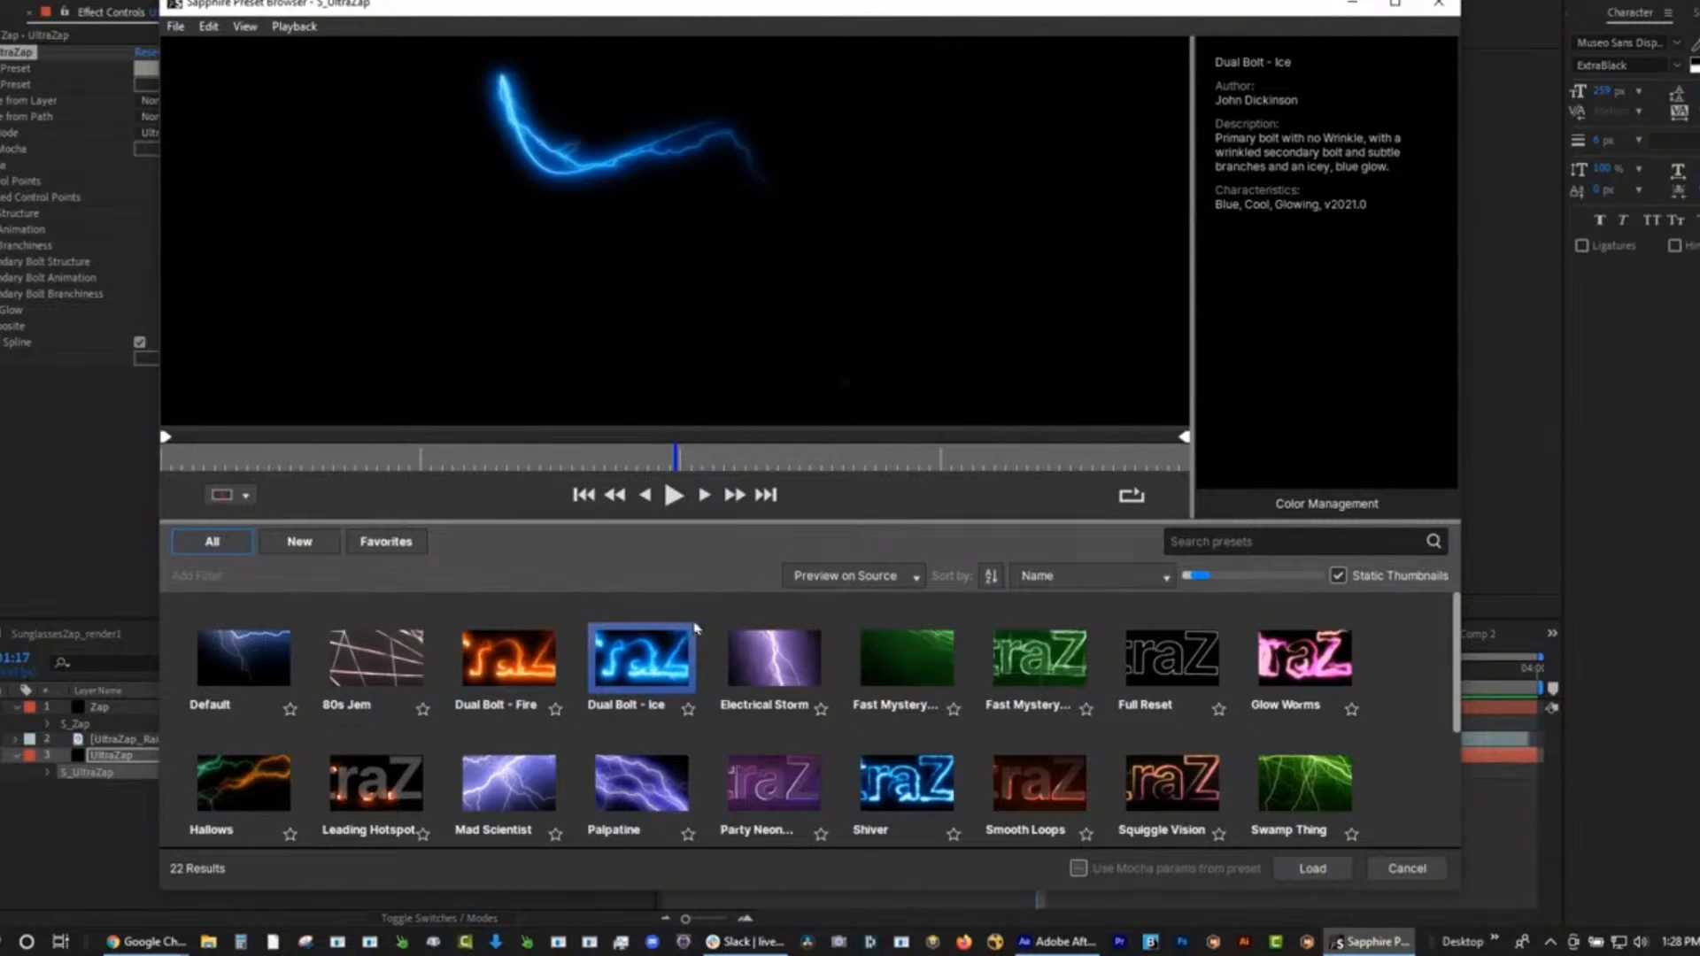
left_click(759, 654)
left_click(928, 675)
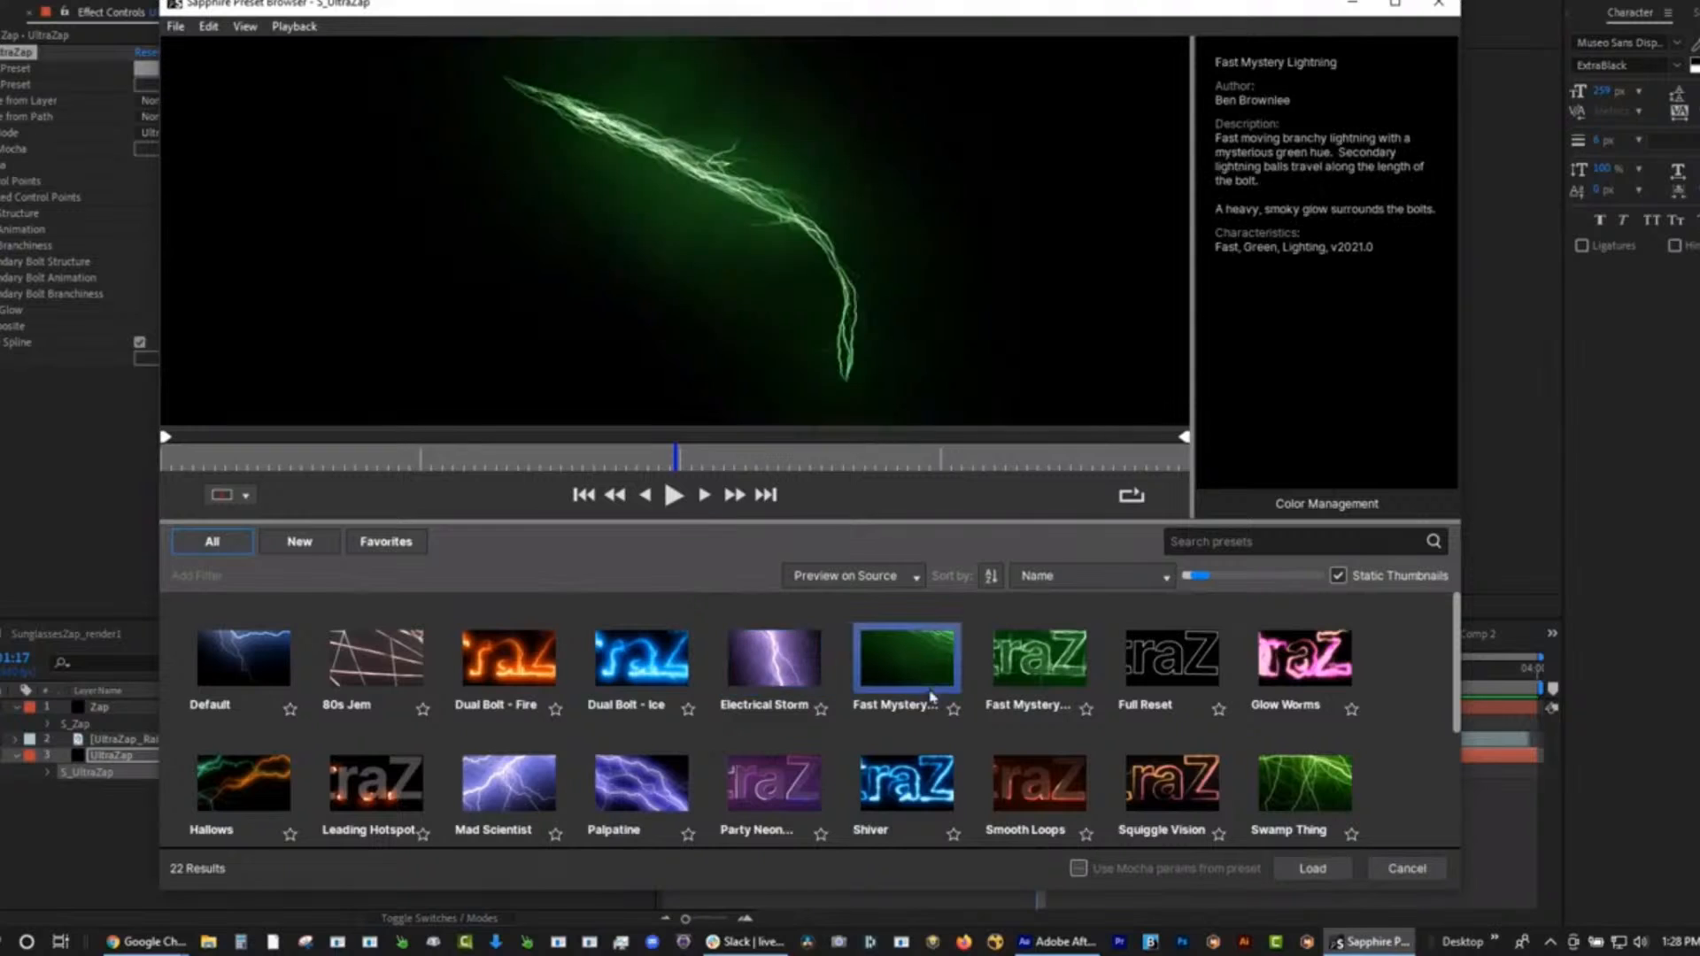
left_click(1028, 670)
left_click(867, 673)
Preview the Glow Worms, Hallows, Mad Scientist, Party Neon and Shiver presets, and close the preset browser without loading one.
left_click(1305, 675)
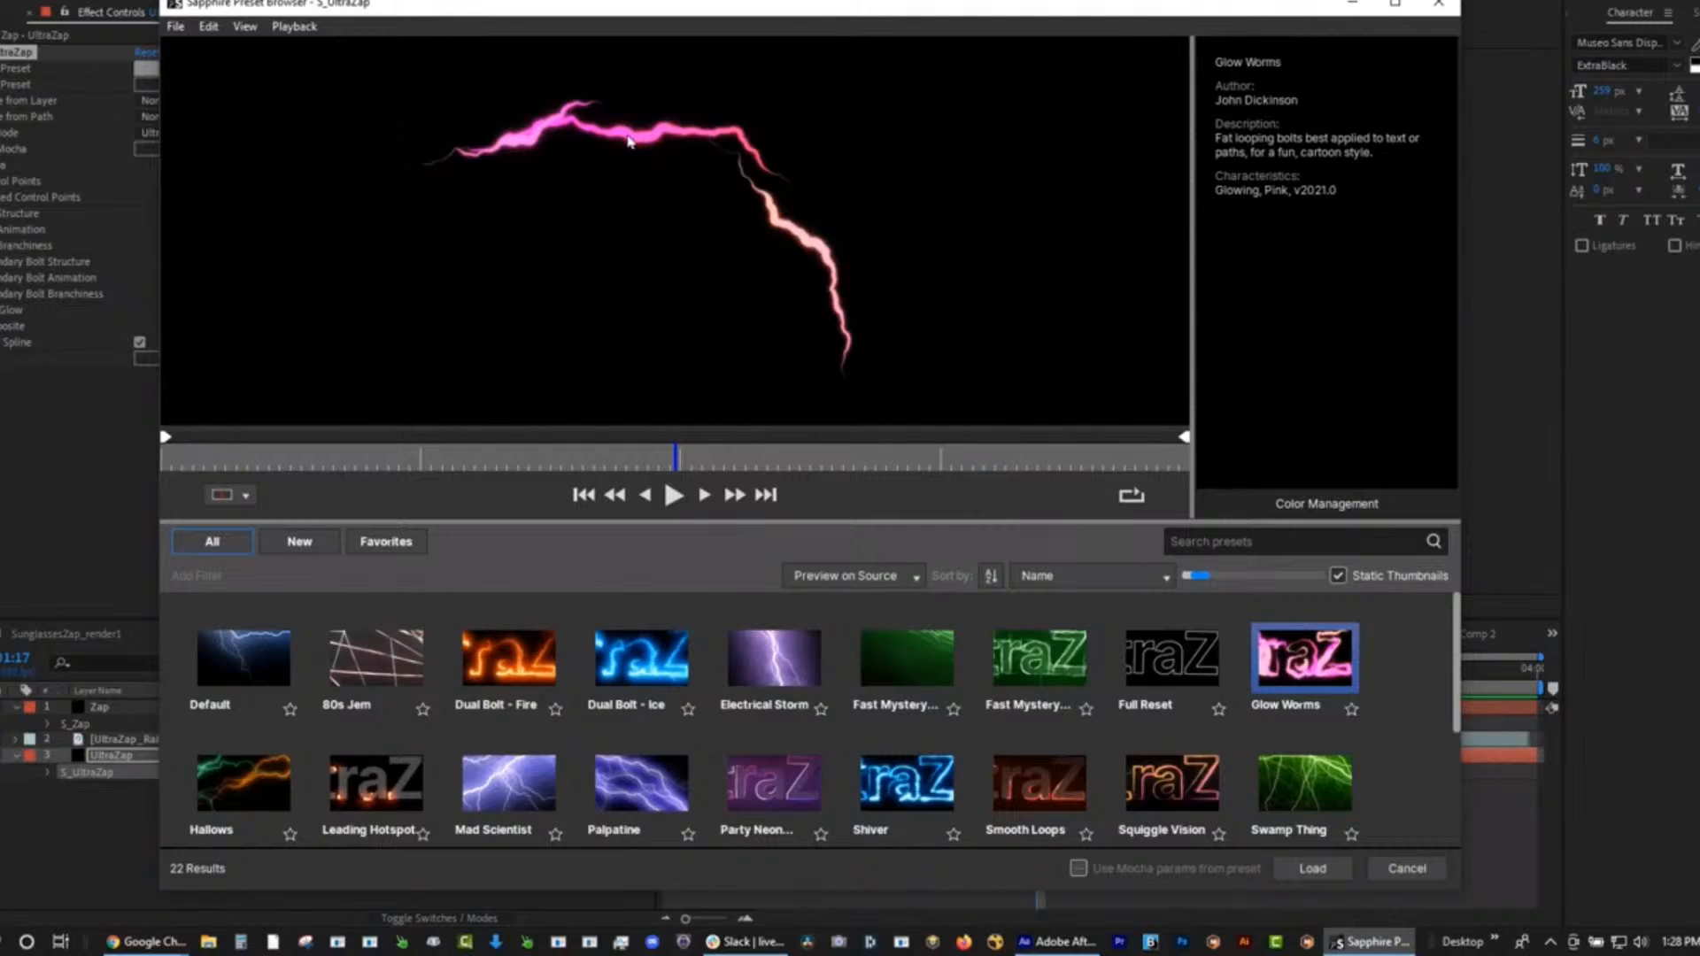
left_click(239, 788)
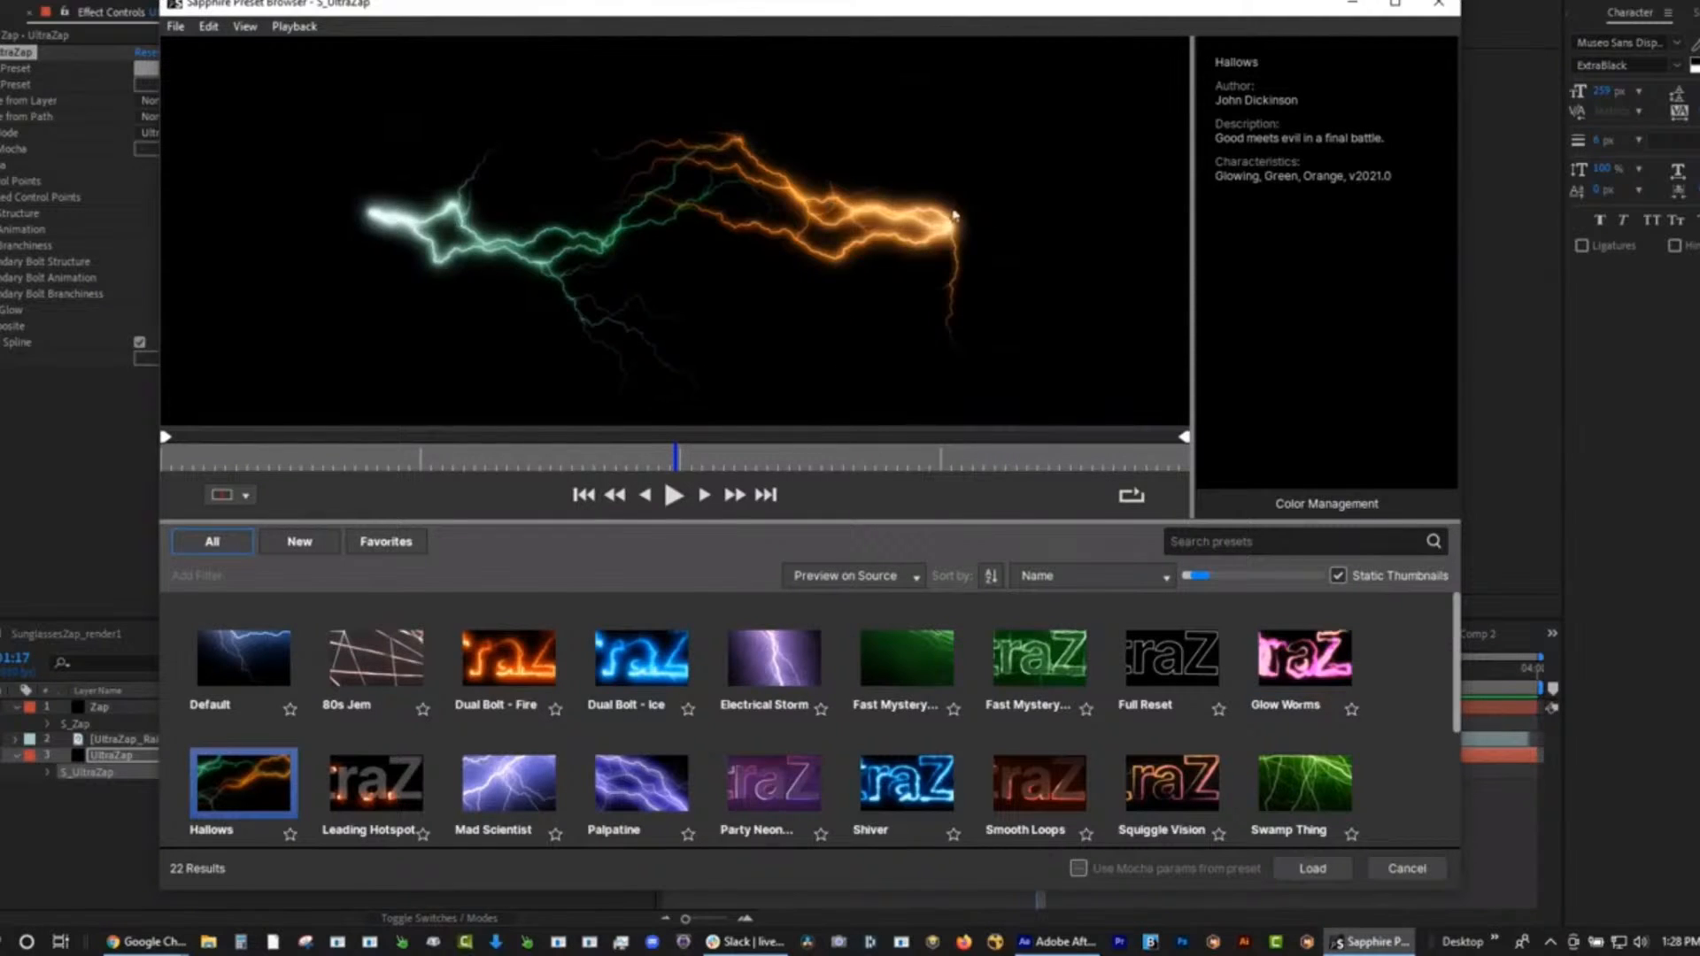
left_click(482, 789)
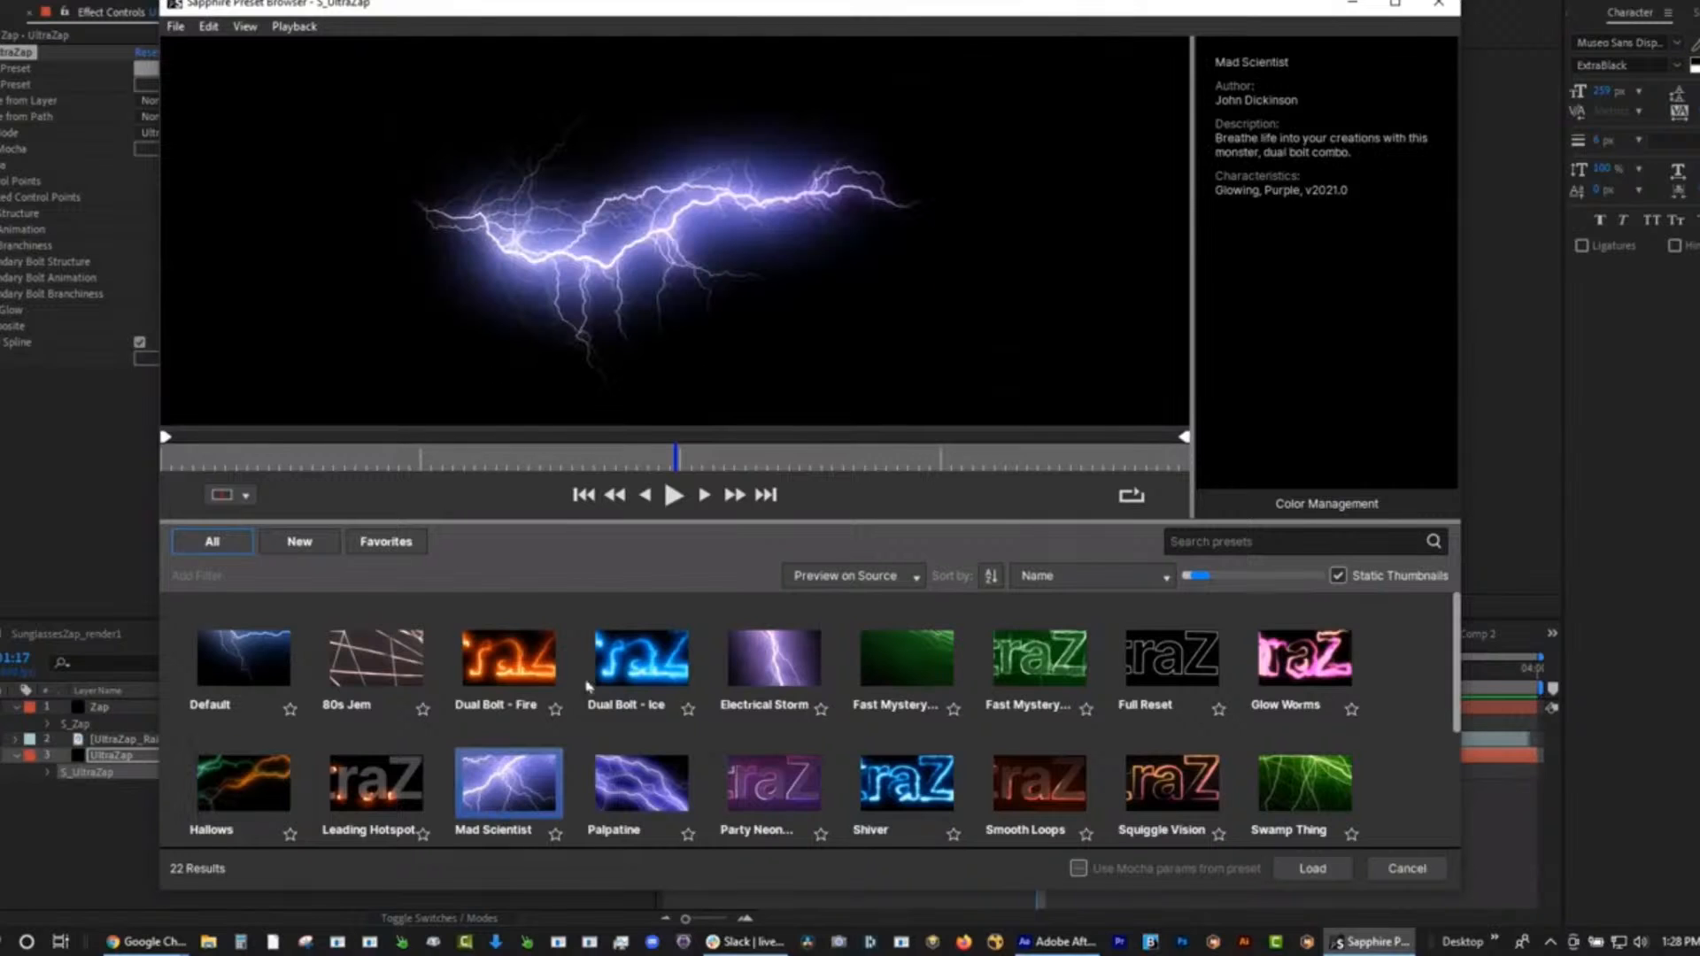
left_click(776, 786)
left_click(898, 817)
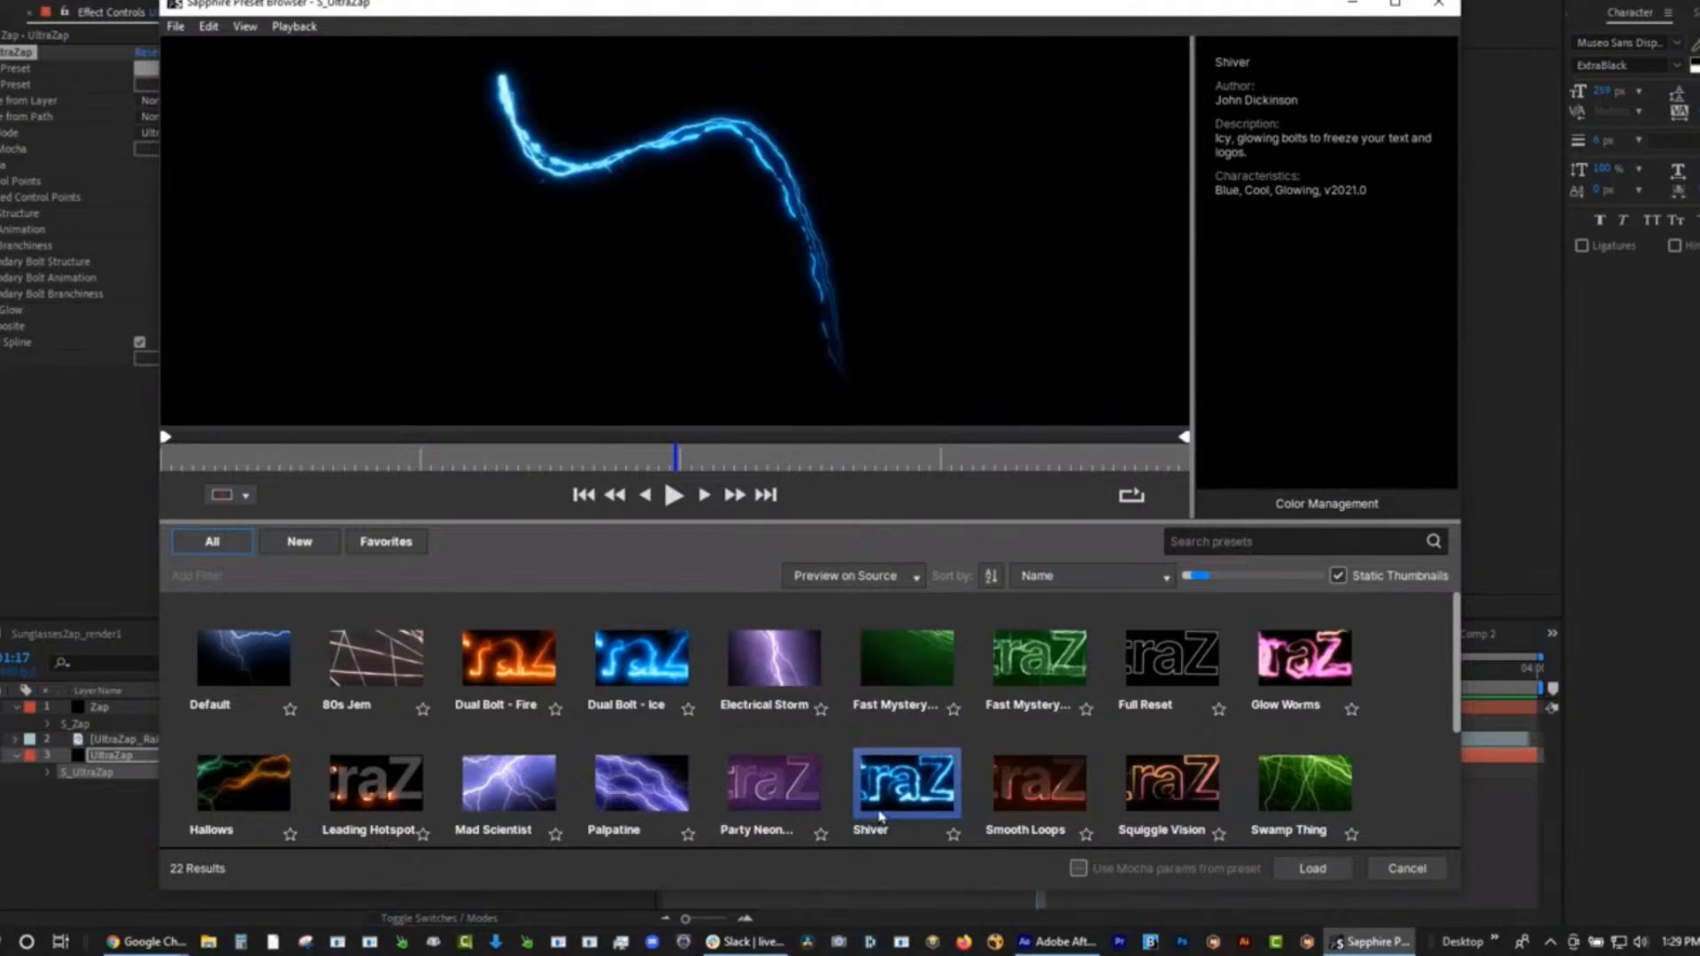
left_click(1438, 3)
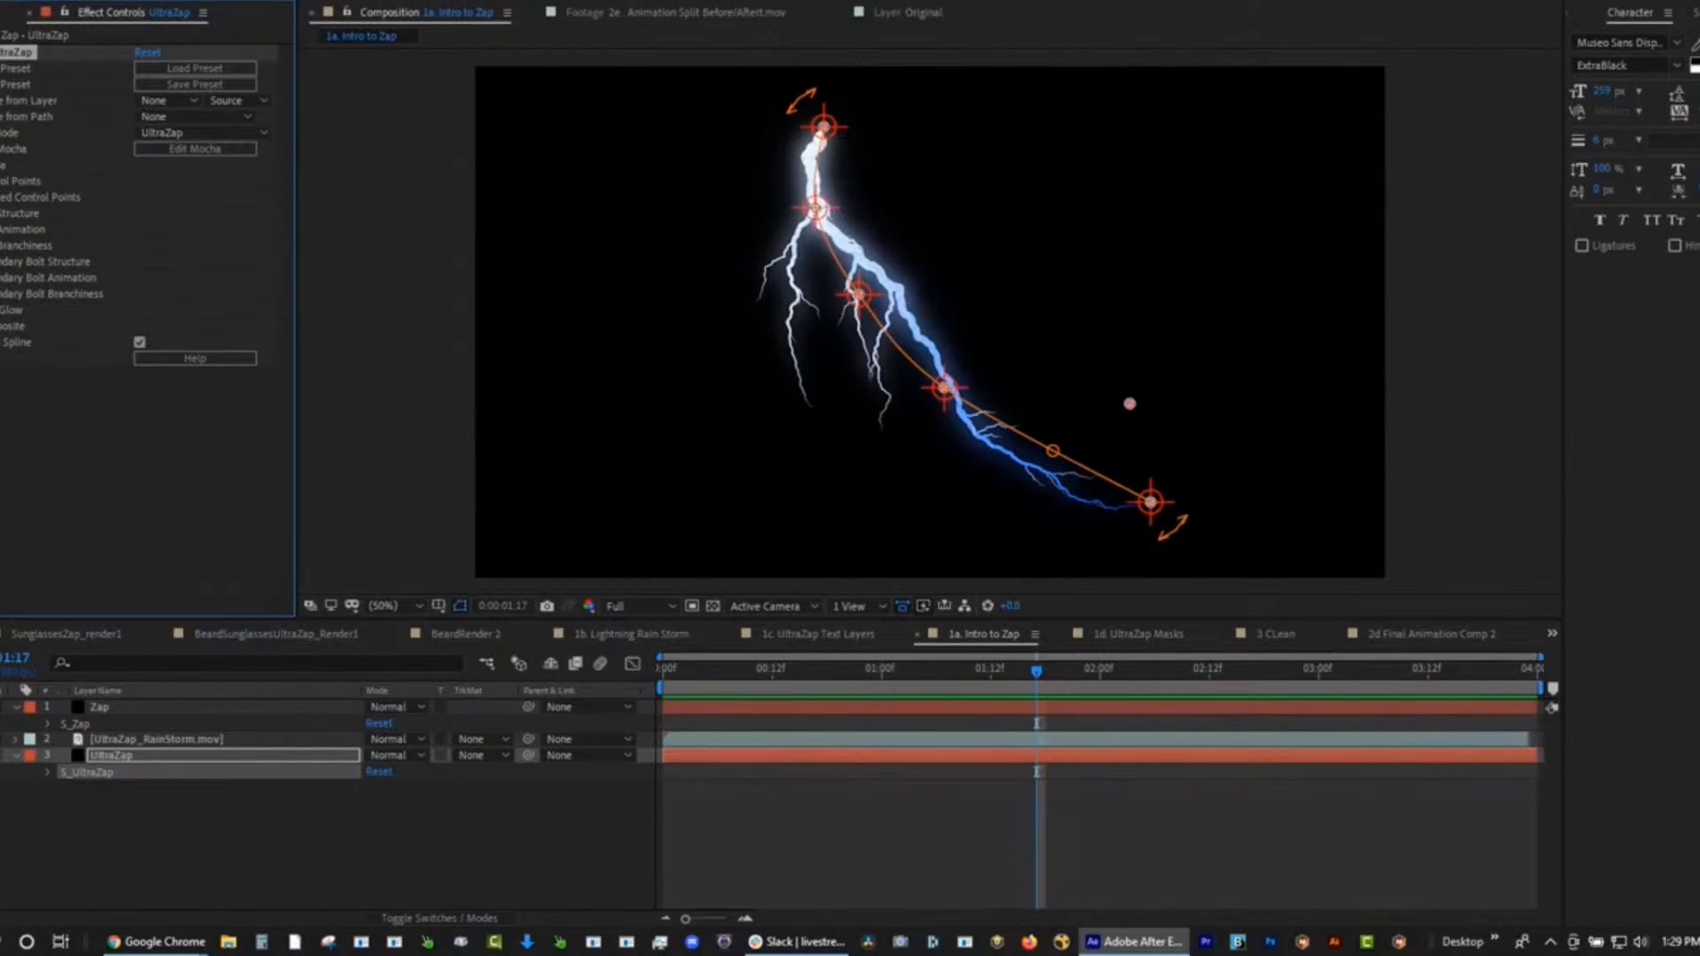
Expand the UltraZap effect's Structure and Animation parameter groups, trying out the Bolts count and leaving it at 1.
left_click(0, 213)
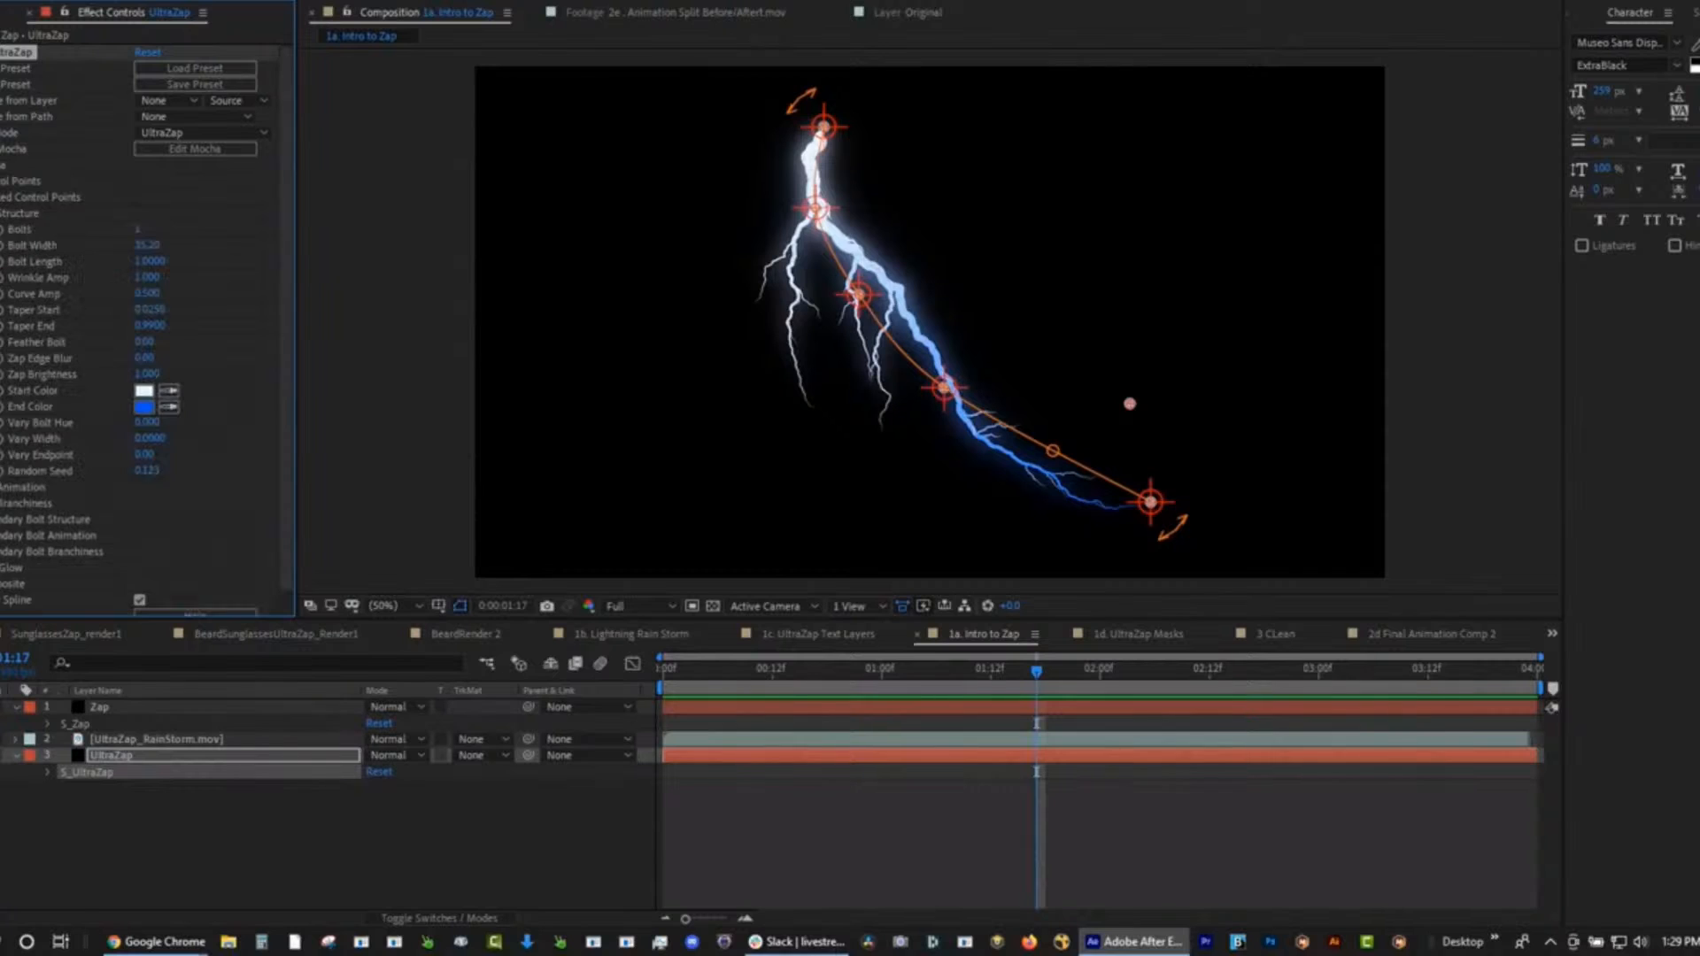
mouse_move(140, 230)
left_mouse_down()
mouse_move(170, 229)
mouse_move(110, 232)
left_mouse_up()
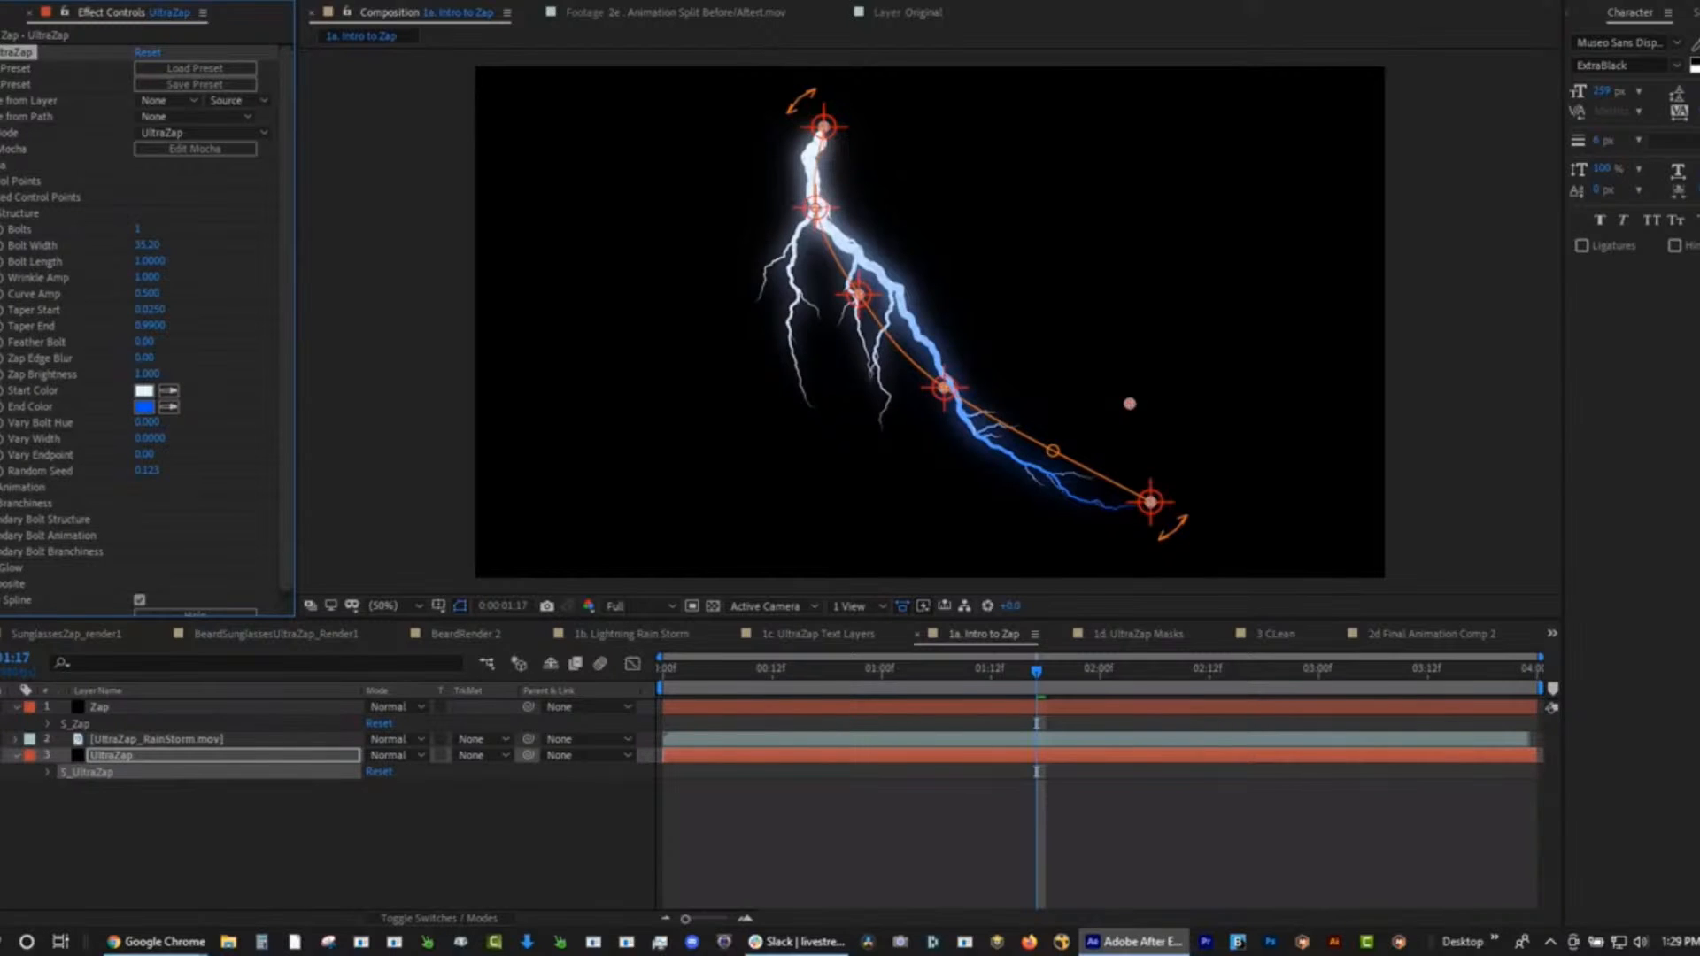
left_click(2, 487)
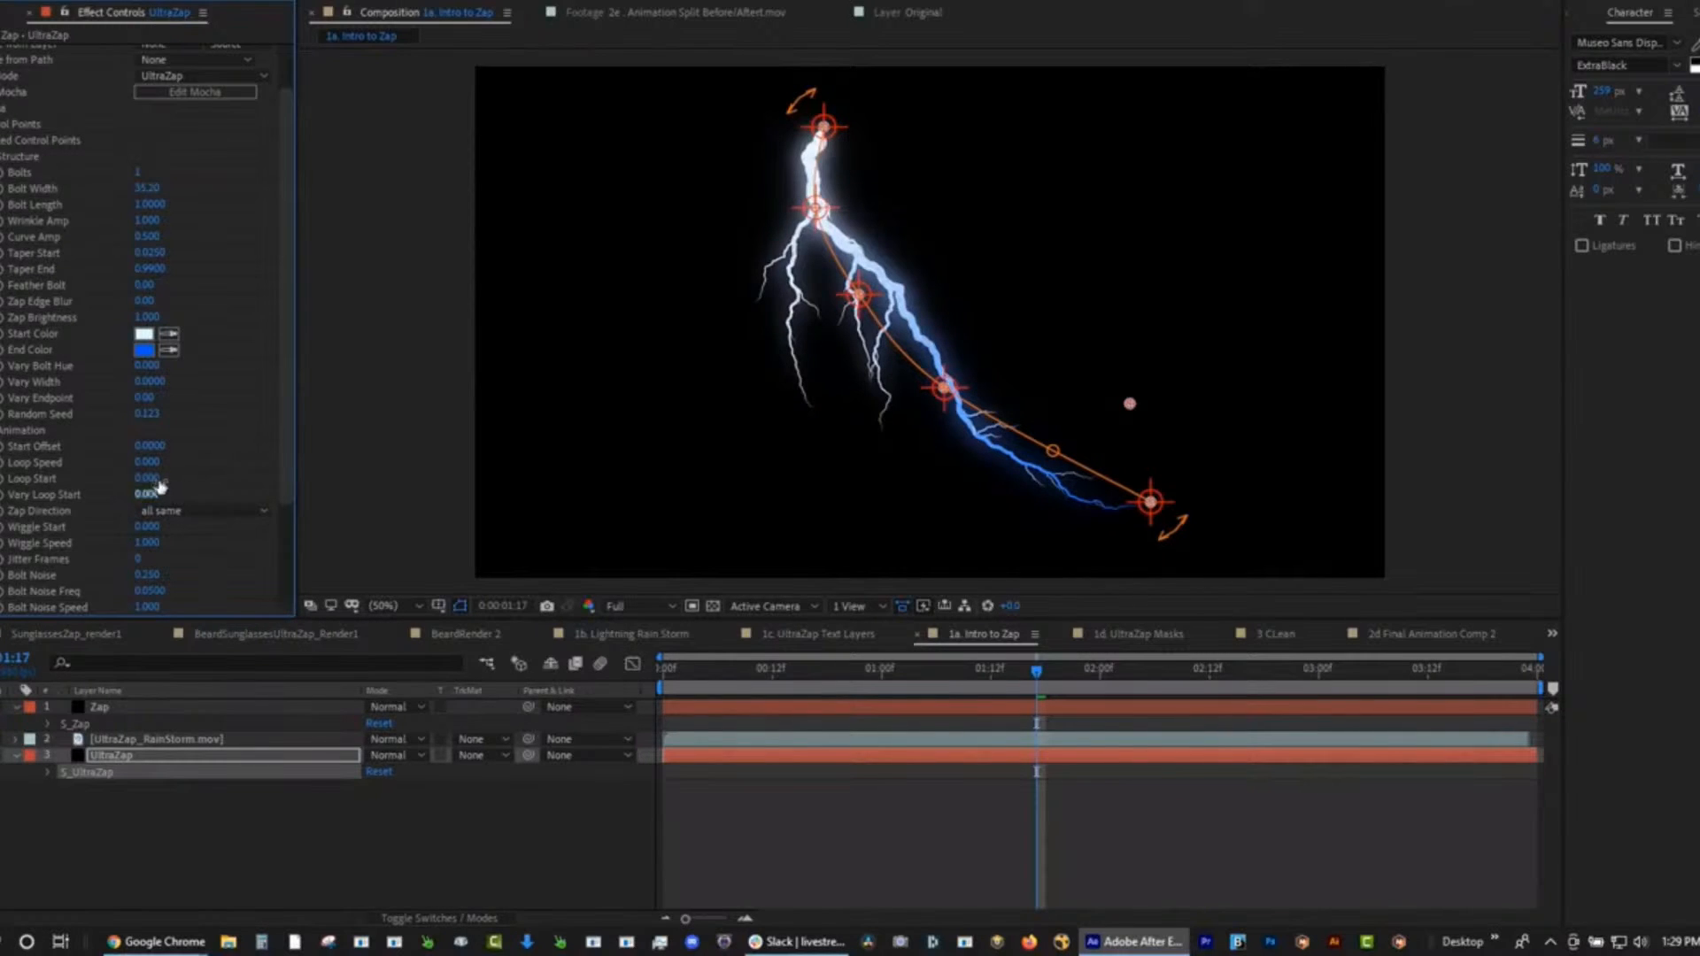
Set the UltraZap Loop Speed to 2.7, play the animation from the composition's start, and park at 0:00:00:05.
left_click_drag(155, 462, 178, 461)
left_click_drag(733, 670, 629, 664)
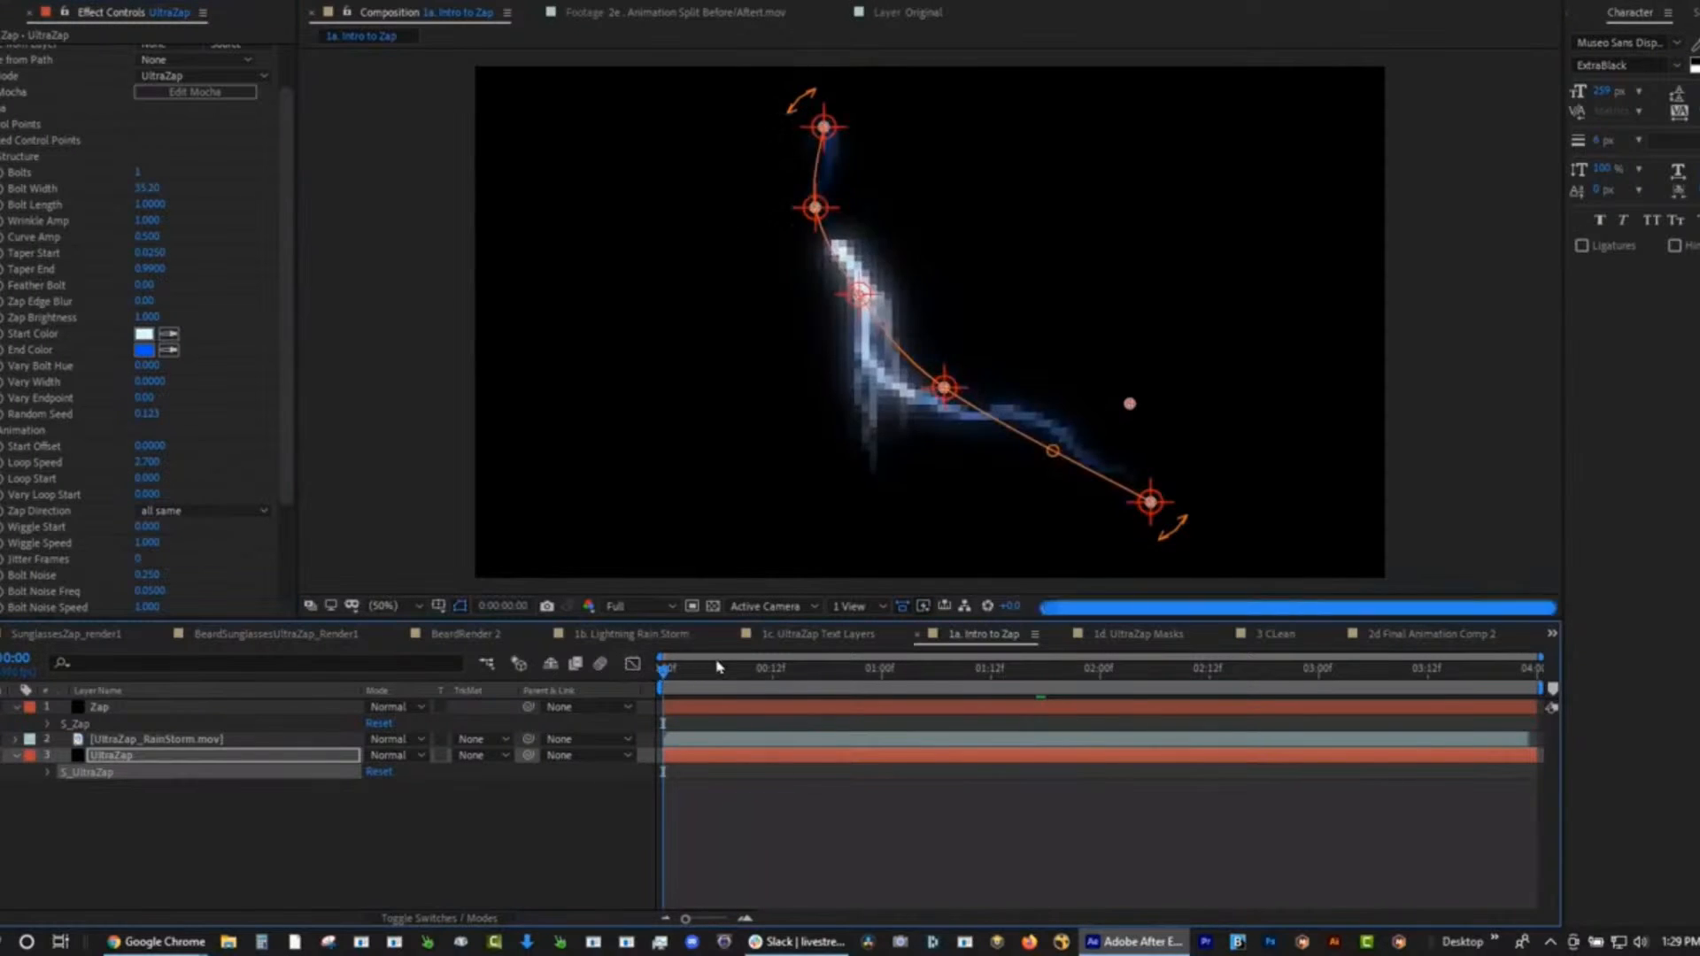
key("space")
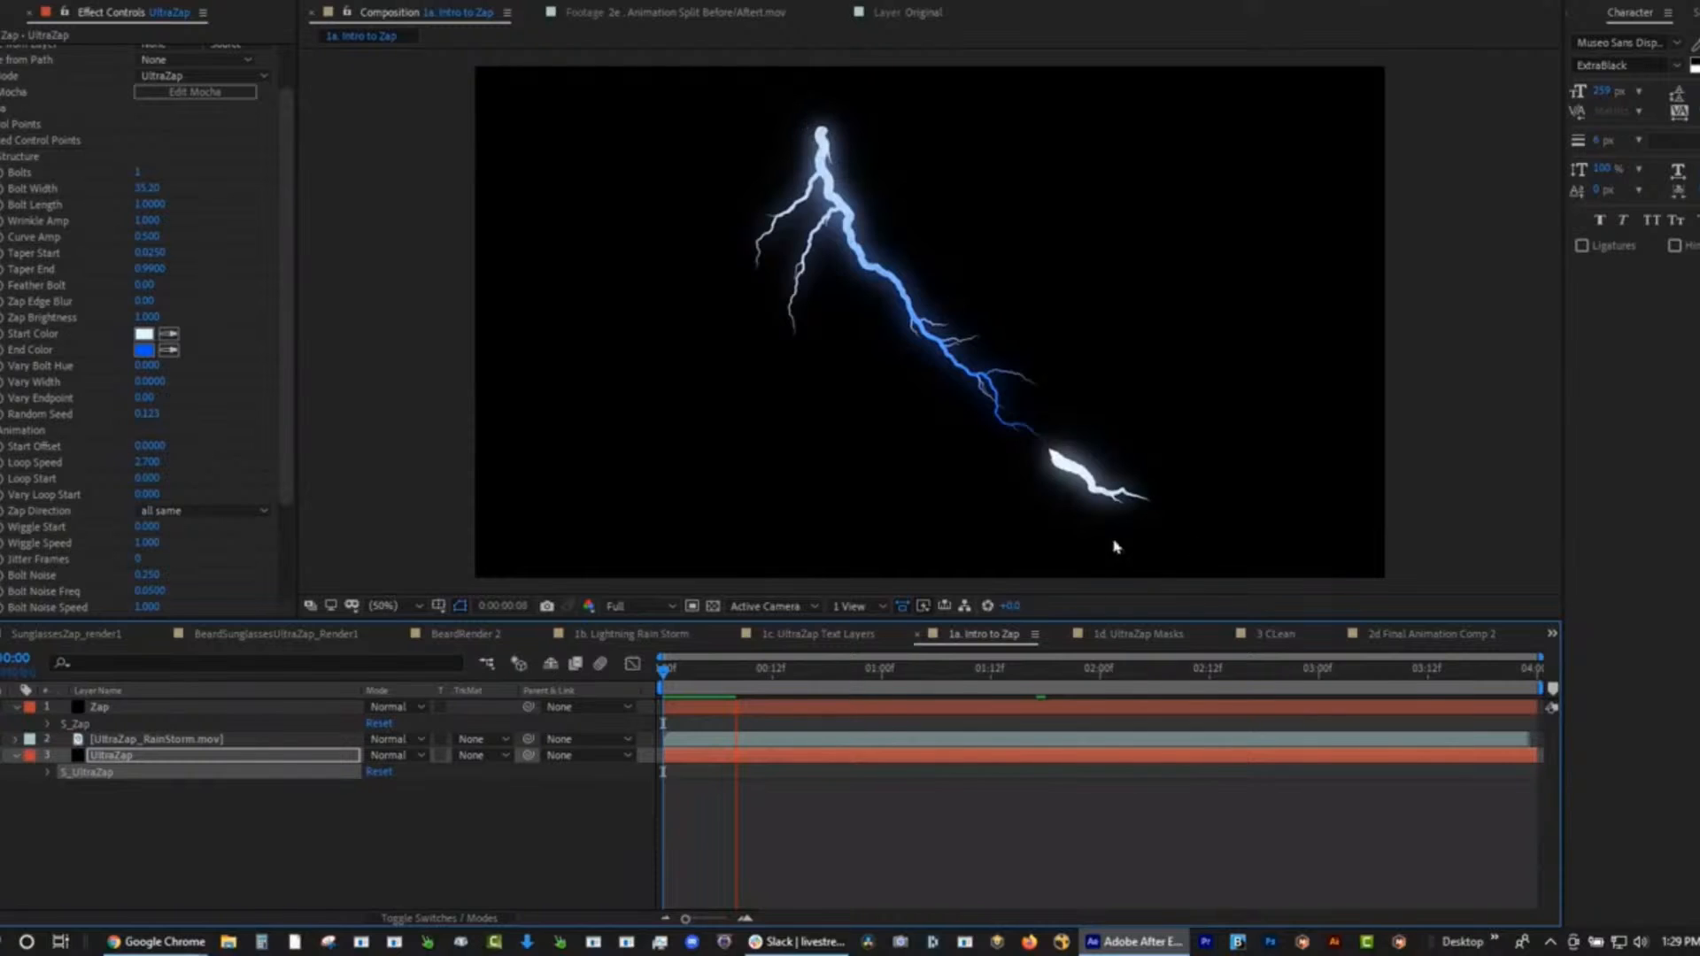
left_click_drag(721, 676, 708, 677)
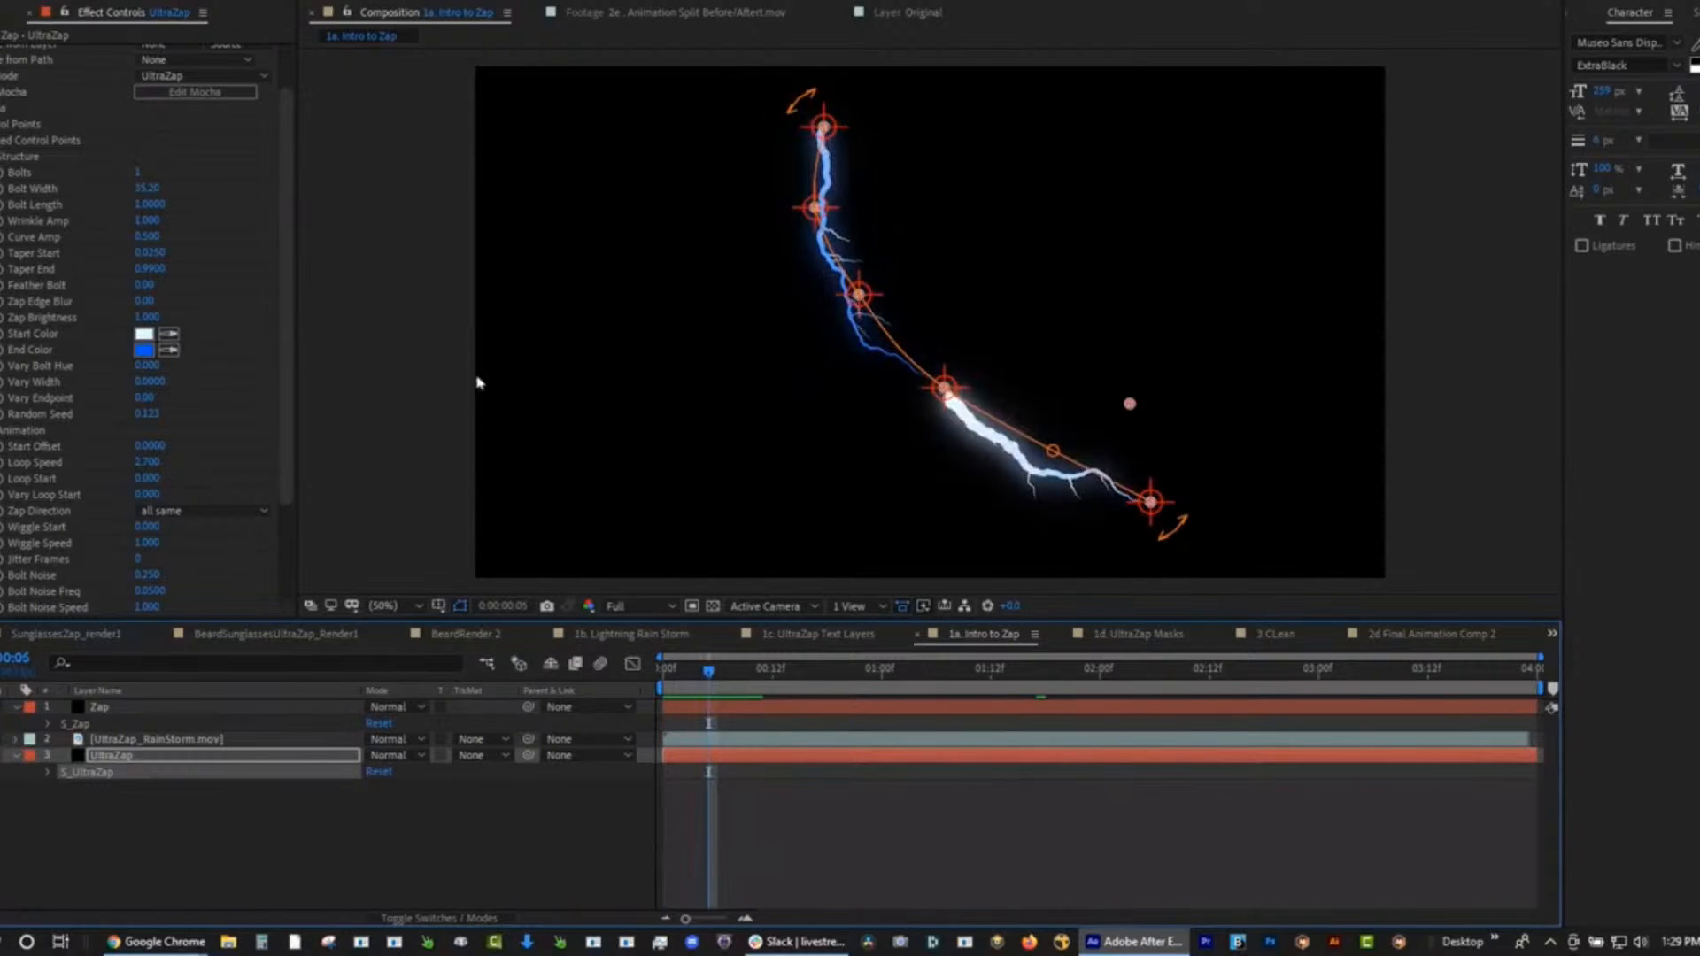
Expand the Secondary Bolt Structure parameters and set Secondary Bolts to 3.
left_click_drag(293, 266, 293, 403)
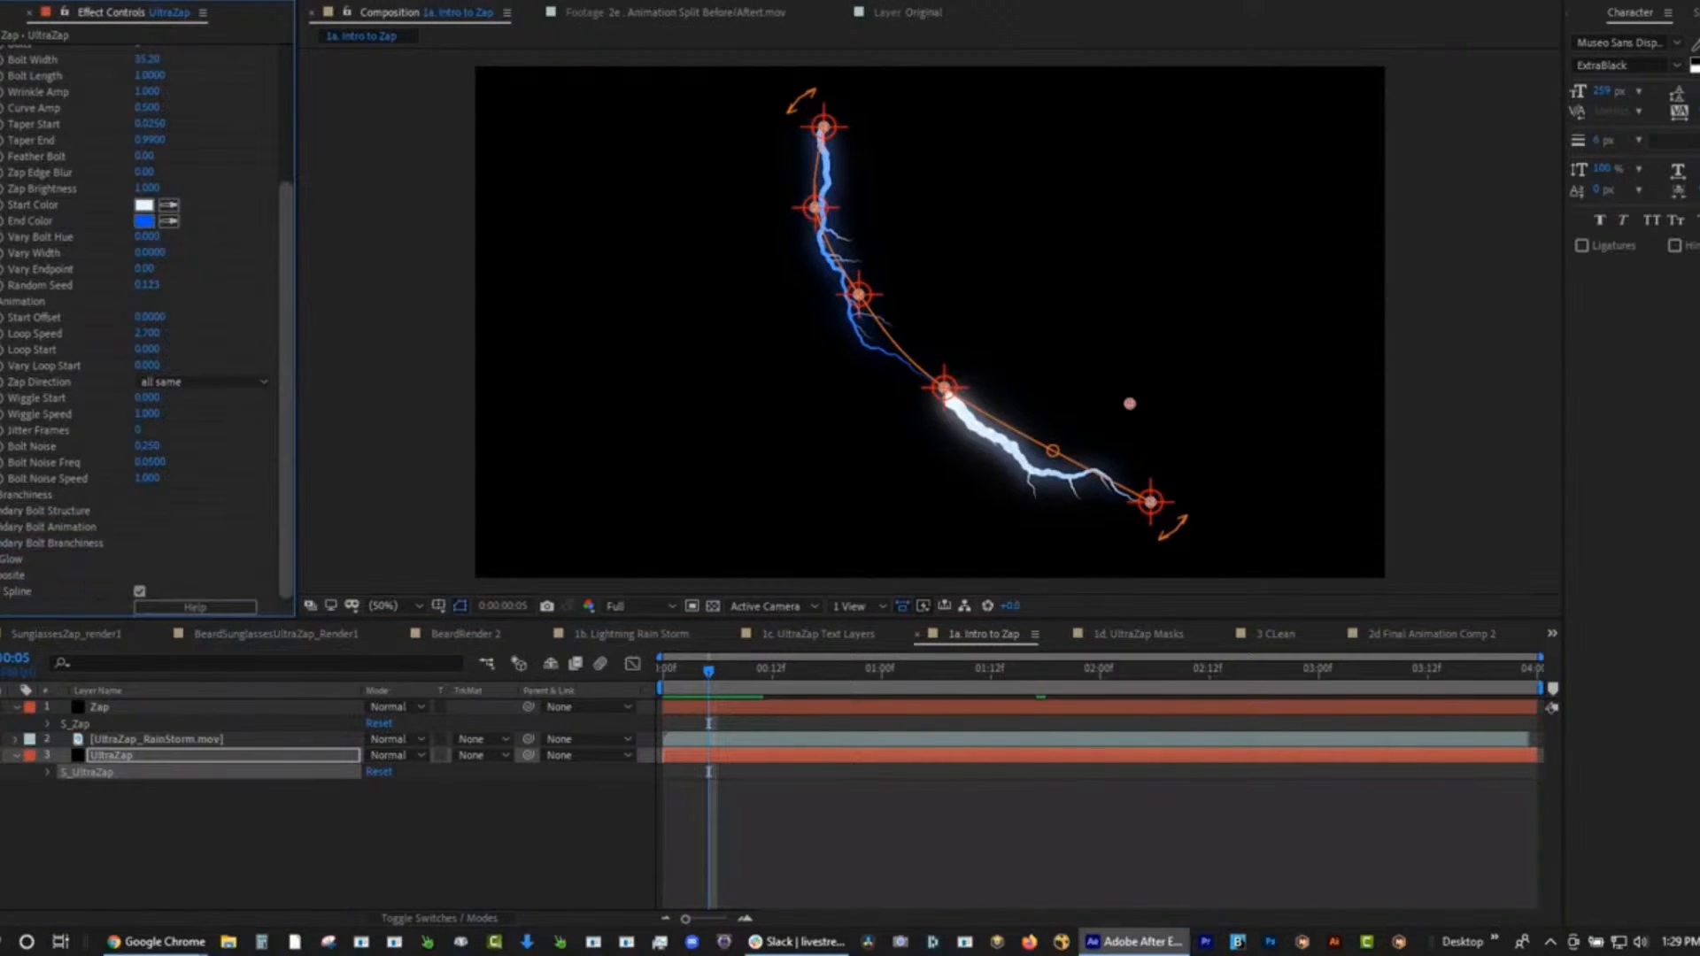
left_click(3, 510)
scroll(141, 328, "down", 3)
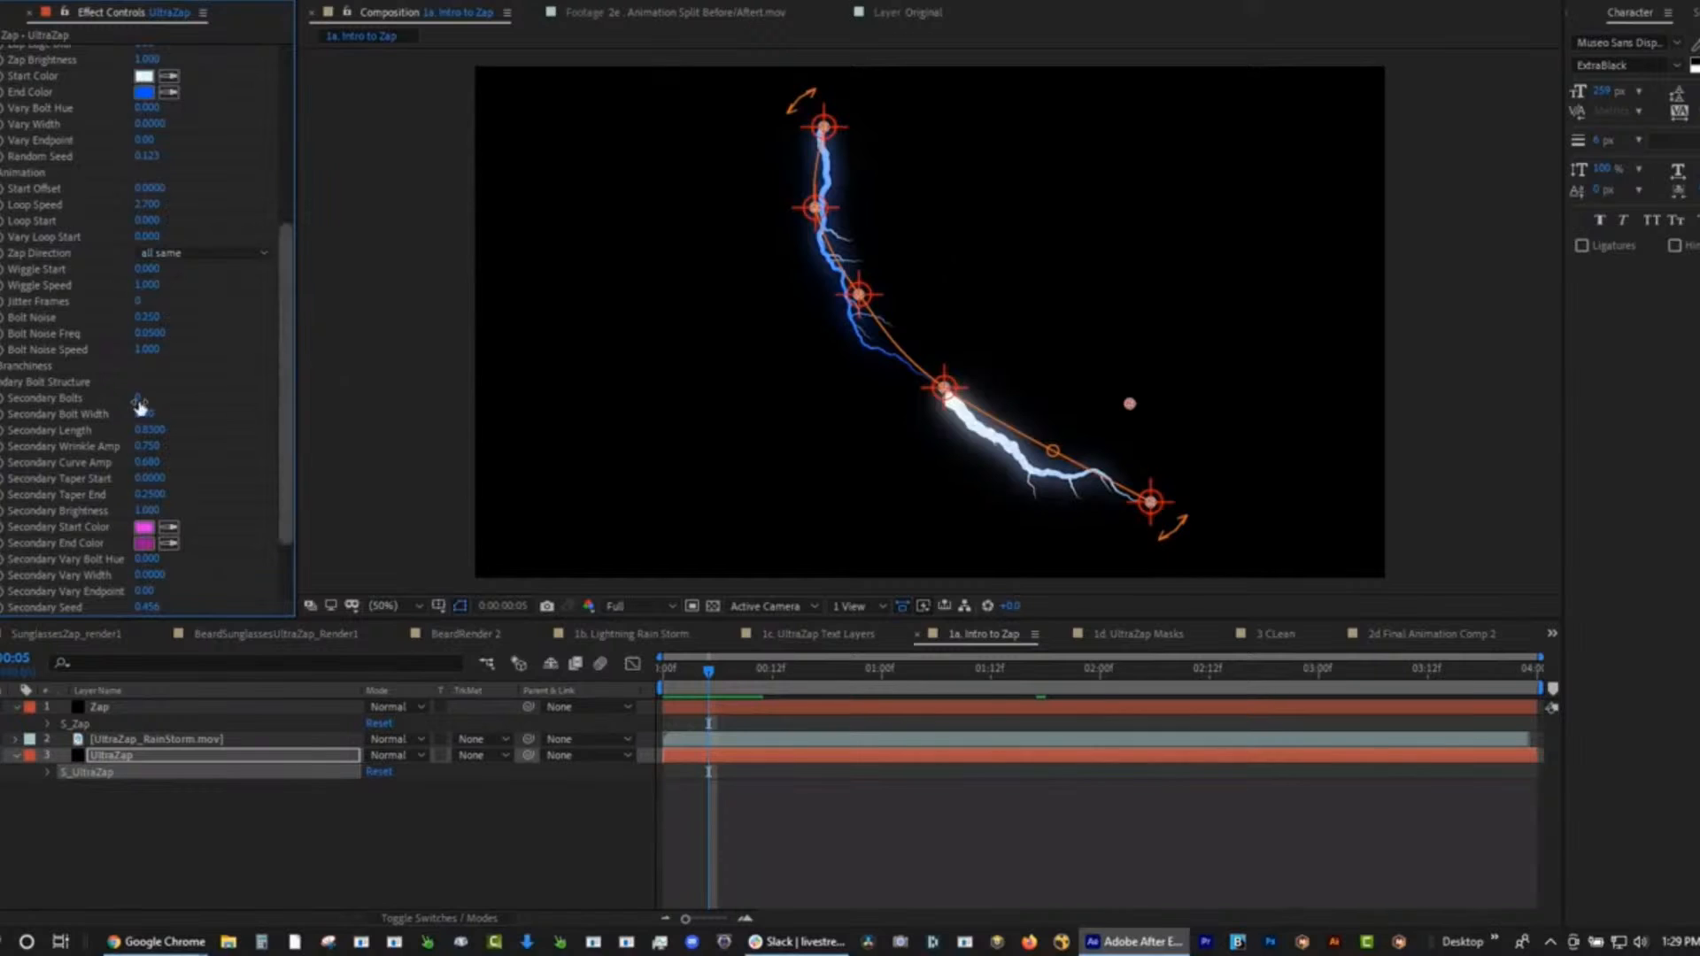
left_click_drag(139, 400, 167, 404)
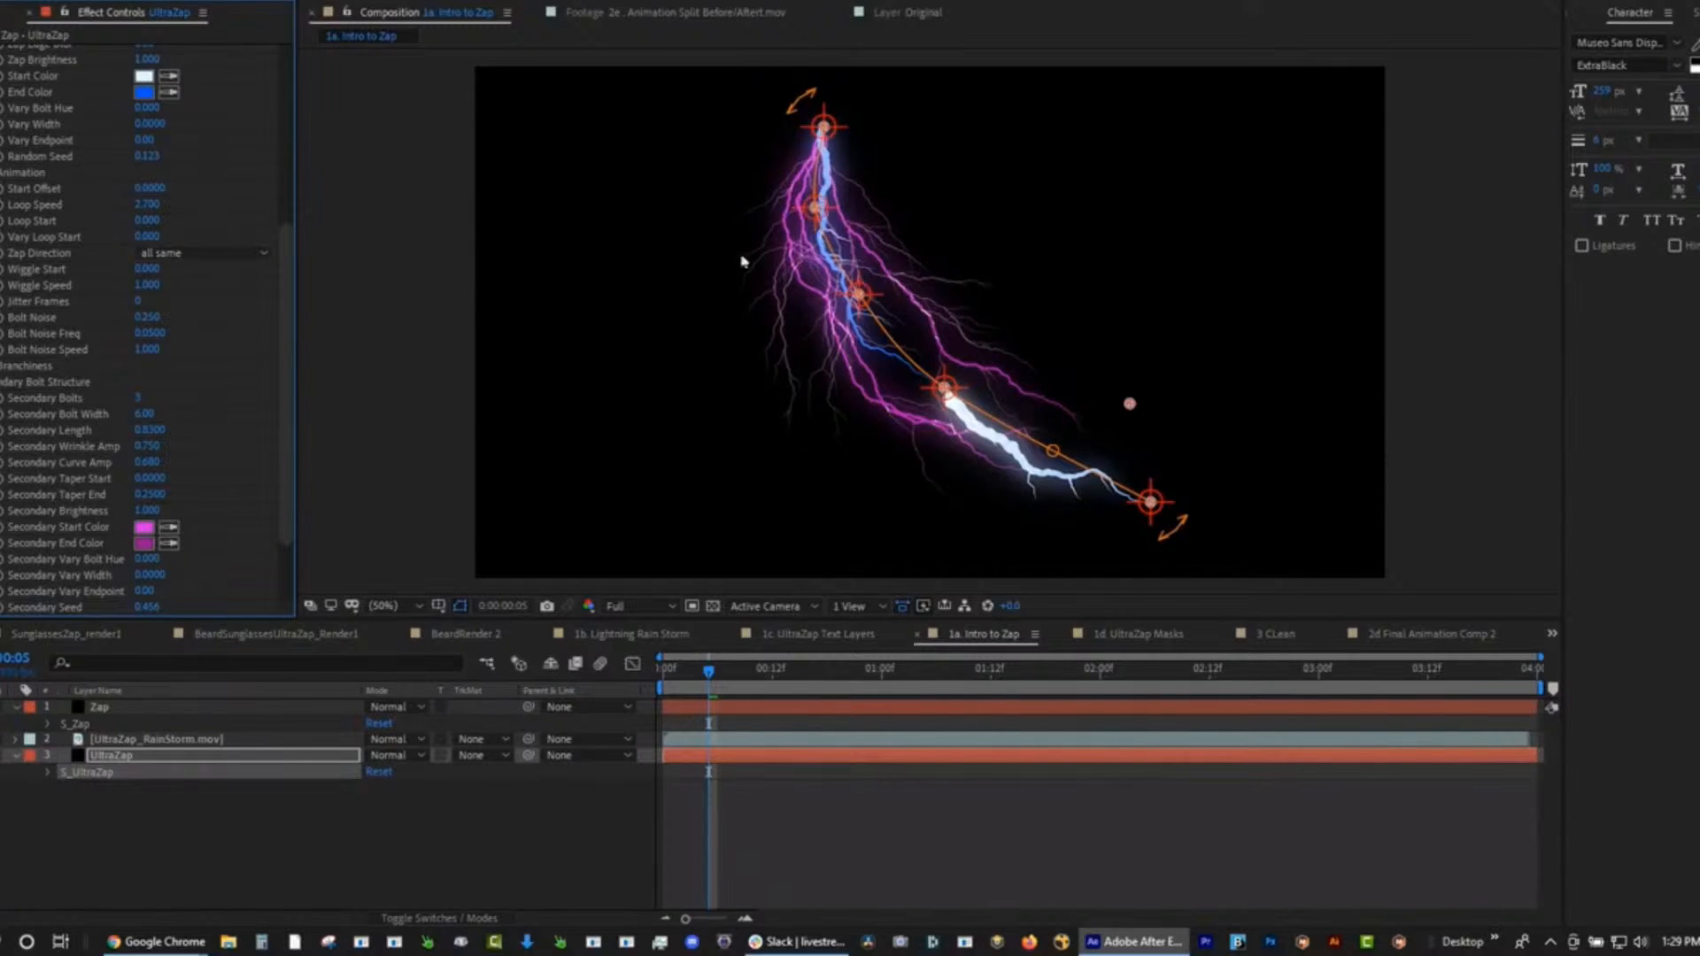
Expand the Glow parameters and set Glow Brightness to 1.5, Glow Threshold to 0.11 and After Glow Width to 181.
scroll(288, 315, "down", 3)
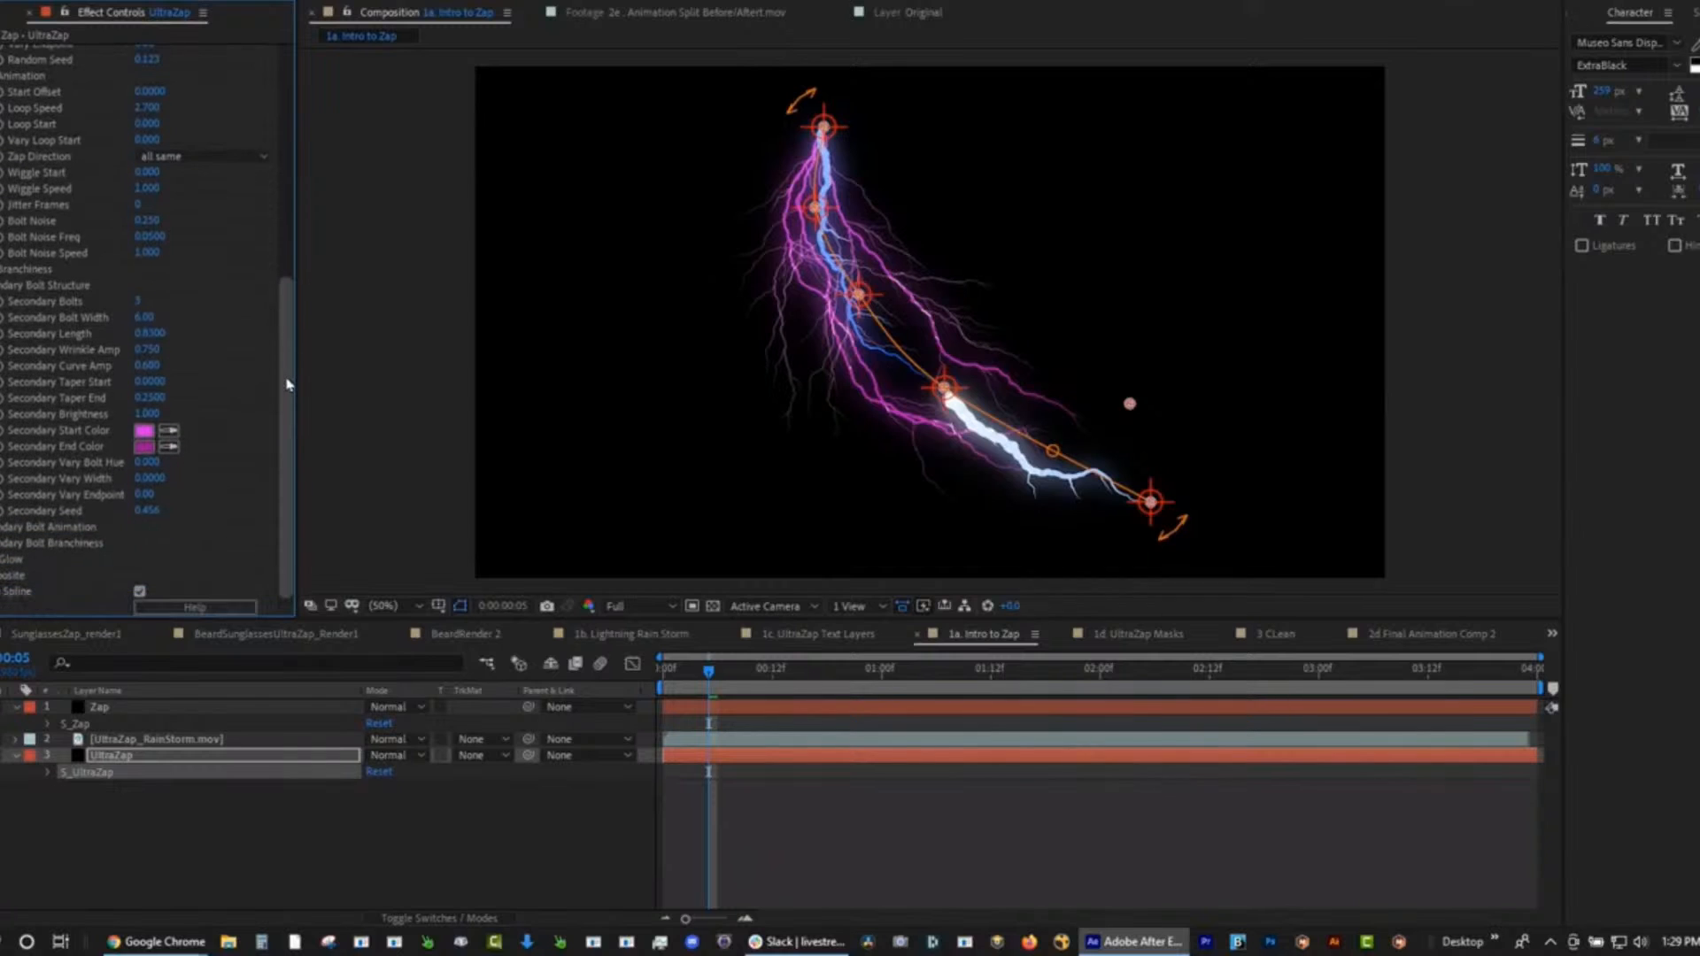
left_click(1, 558)
scroll(146, 327, "down", 8)
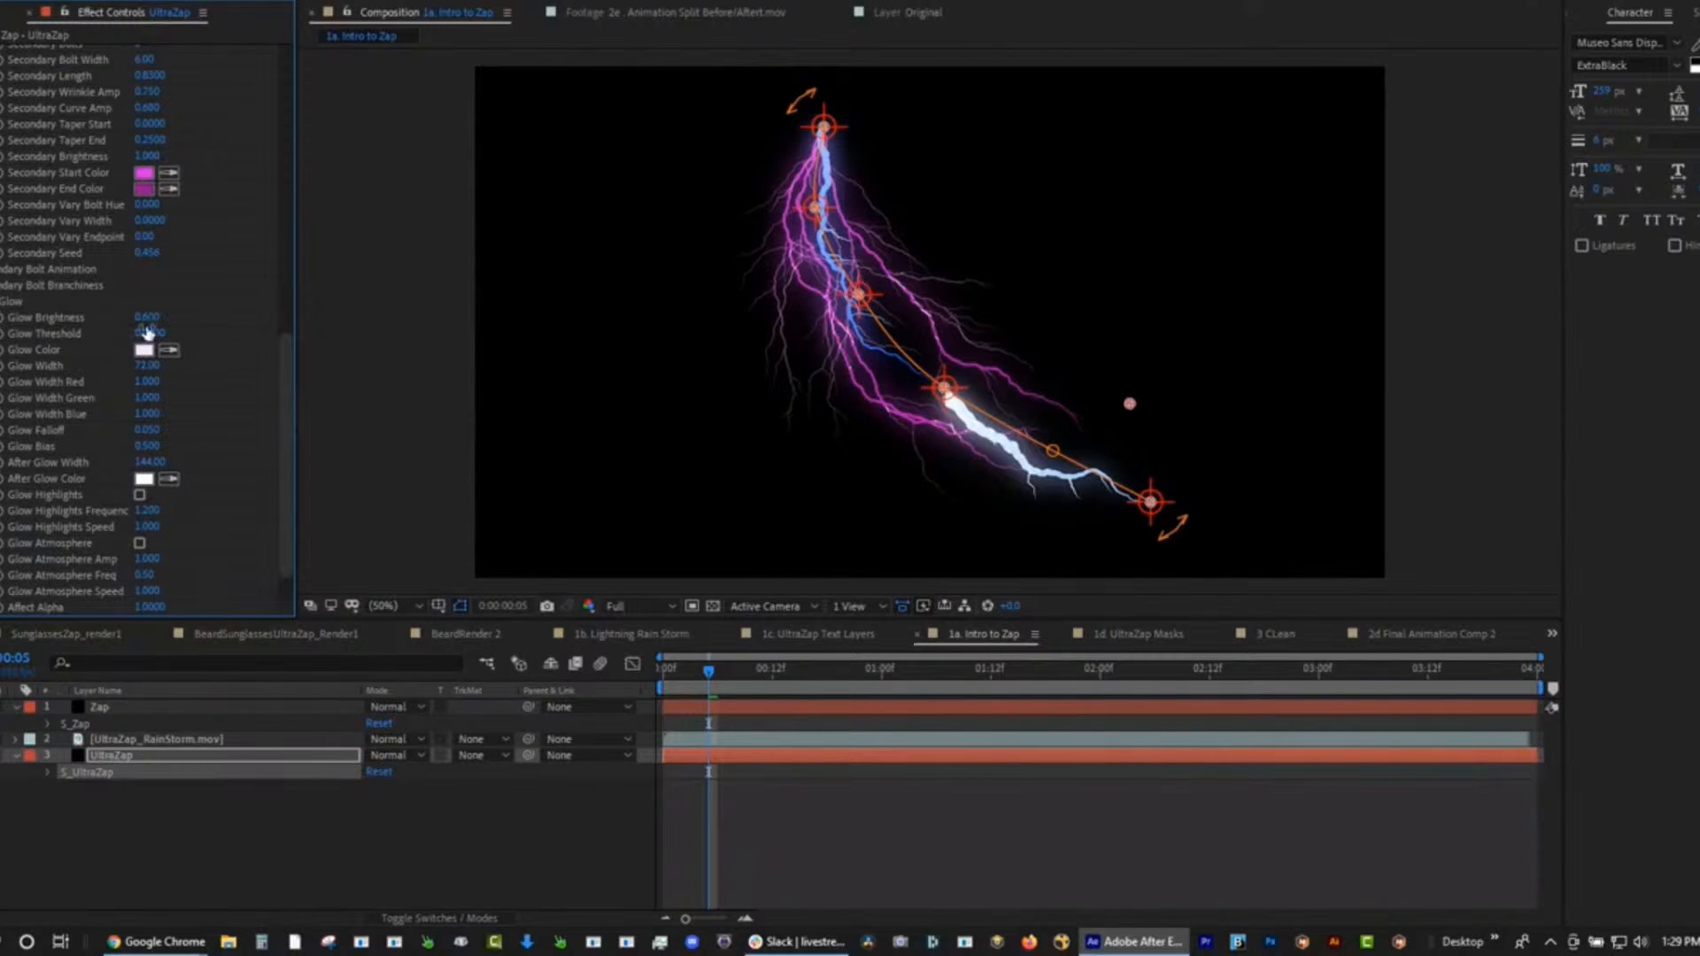
mouse_move(147, 317)
left_mouse_down()
mouse_move(202, 320)
mouse_move(161, 320)
left_mouse_up()
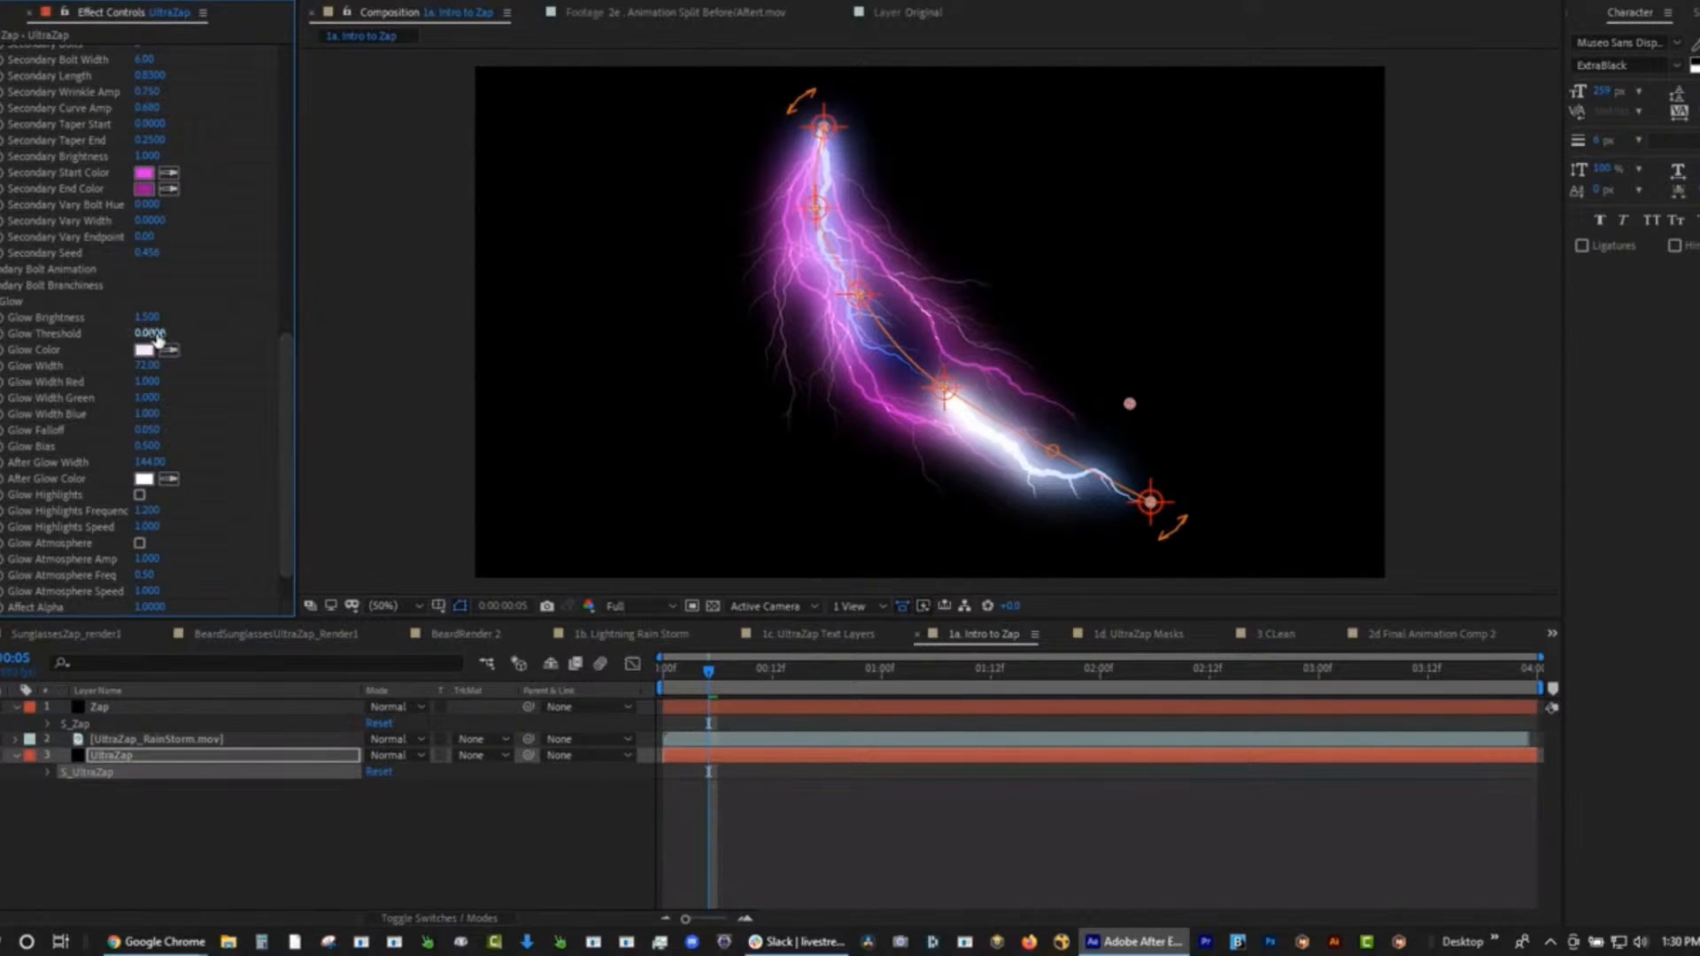
left_click_drag(149, 333, 164, 333)
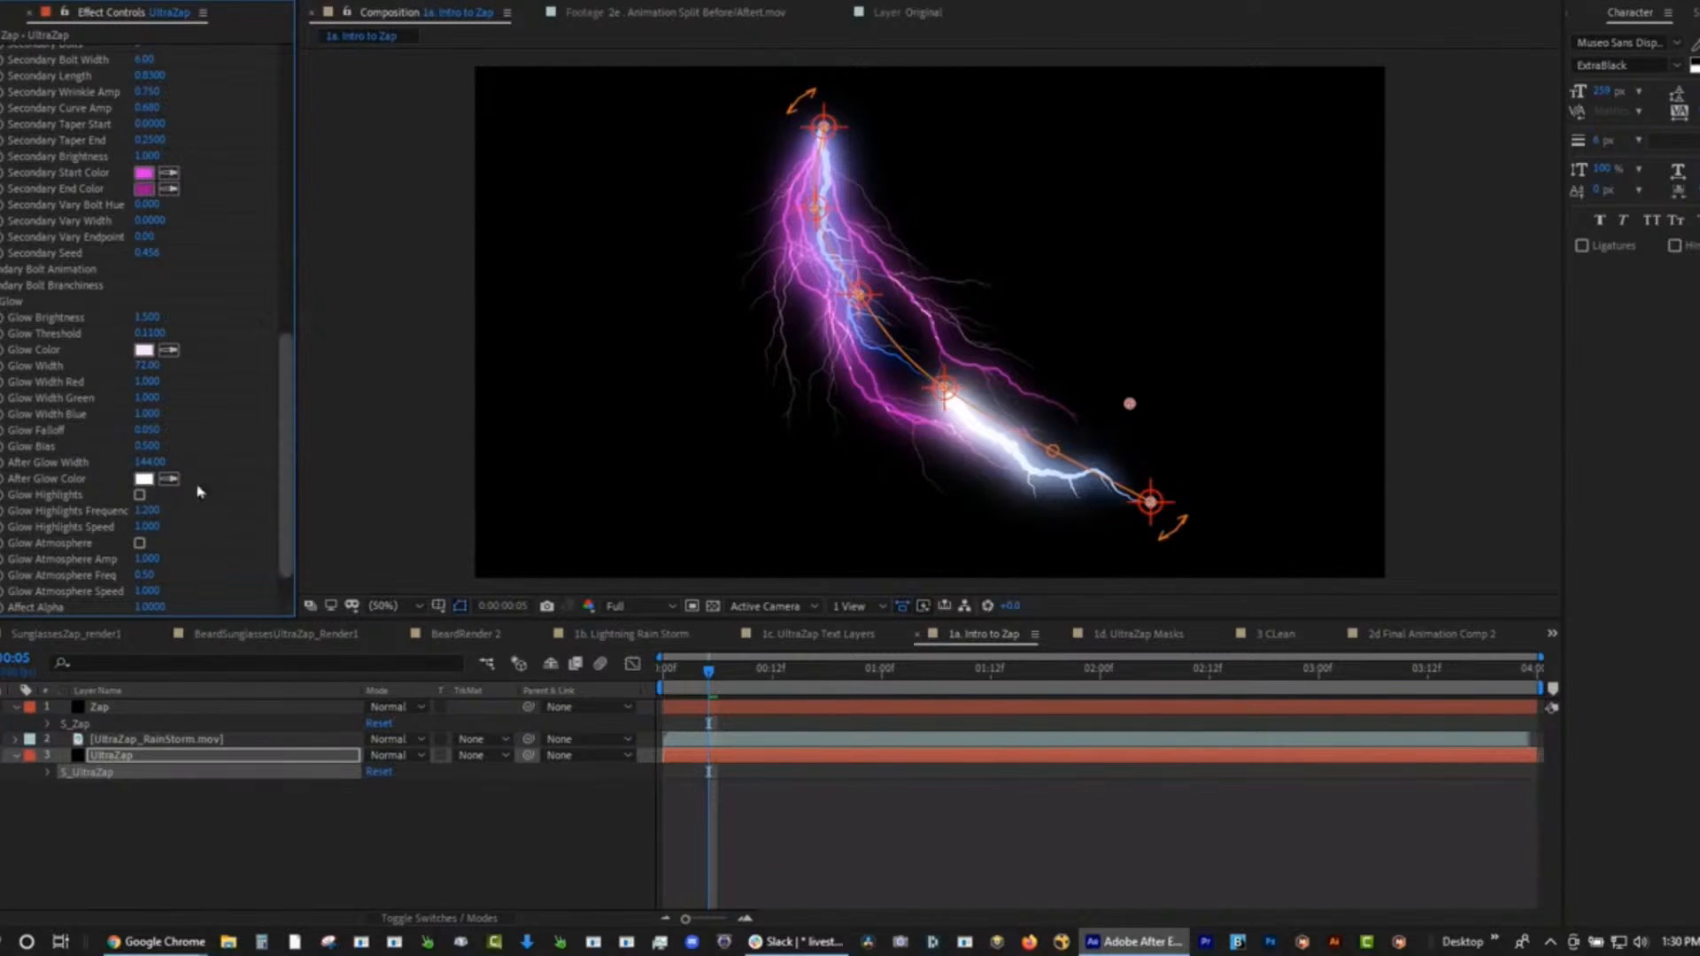
left_click_drag(148, 462, 186, 458)
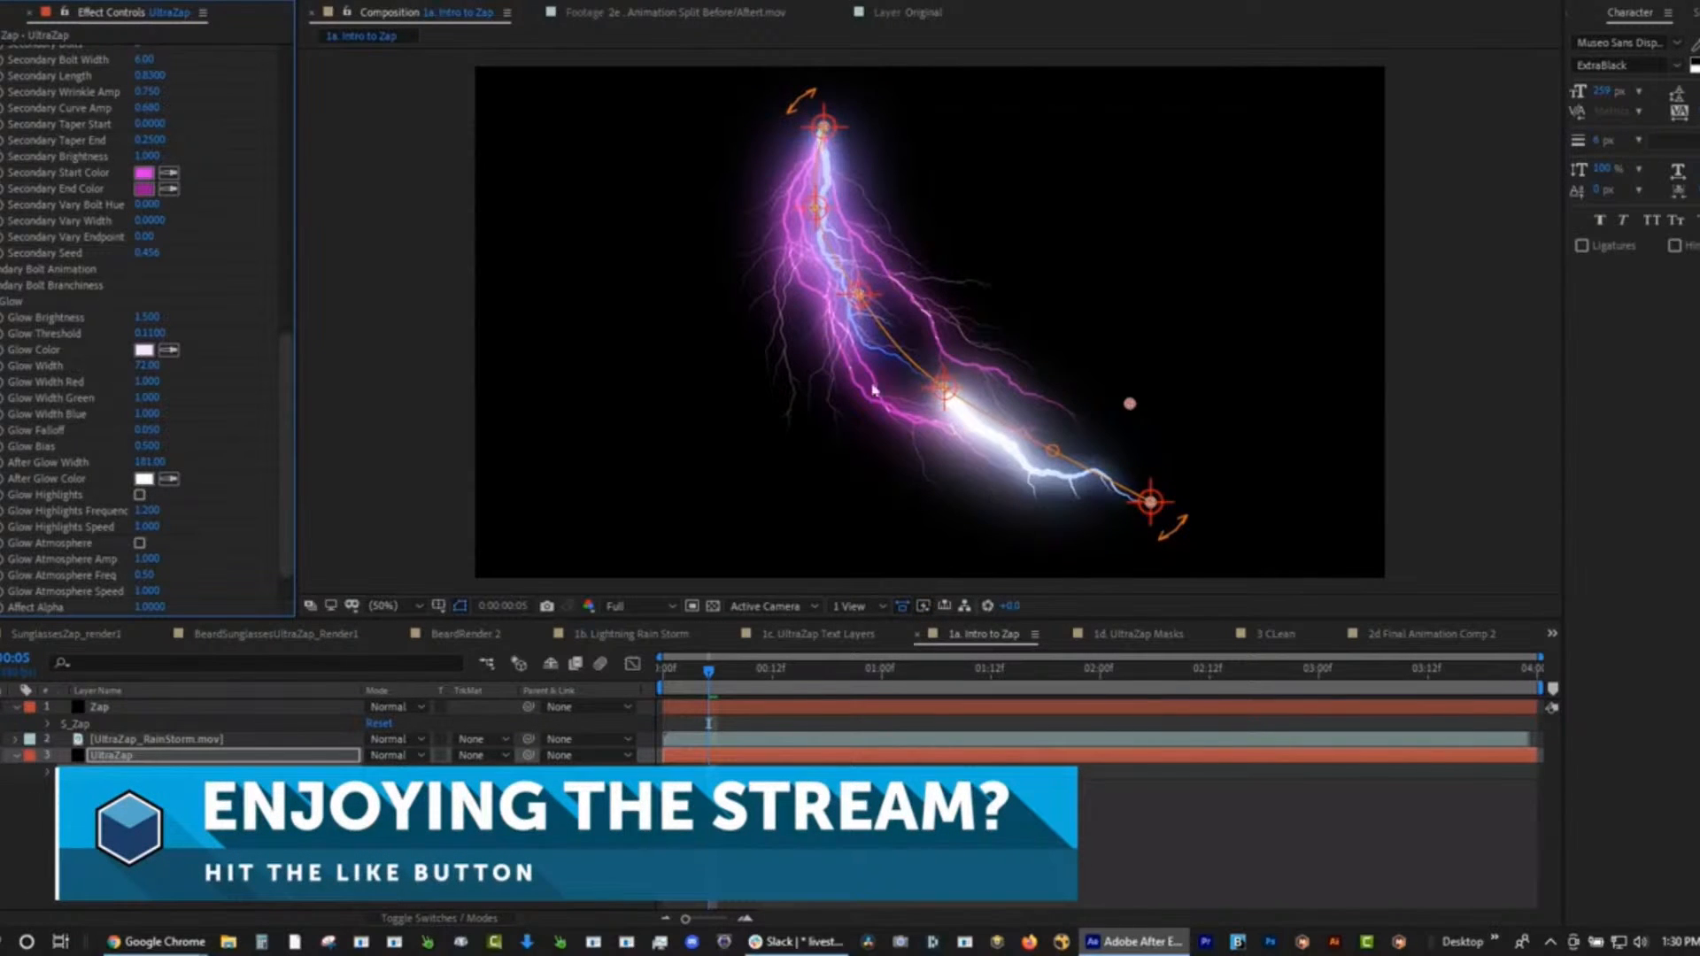
Turn on the UltraZap_RainStorm.mov layer's visibility and play the storm footage, stopping at 0:00:02:13.
scroll(283, 390, "up", 5)
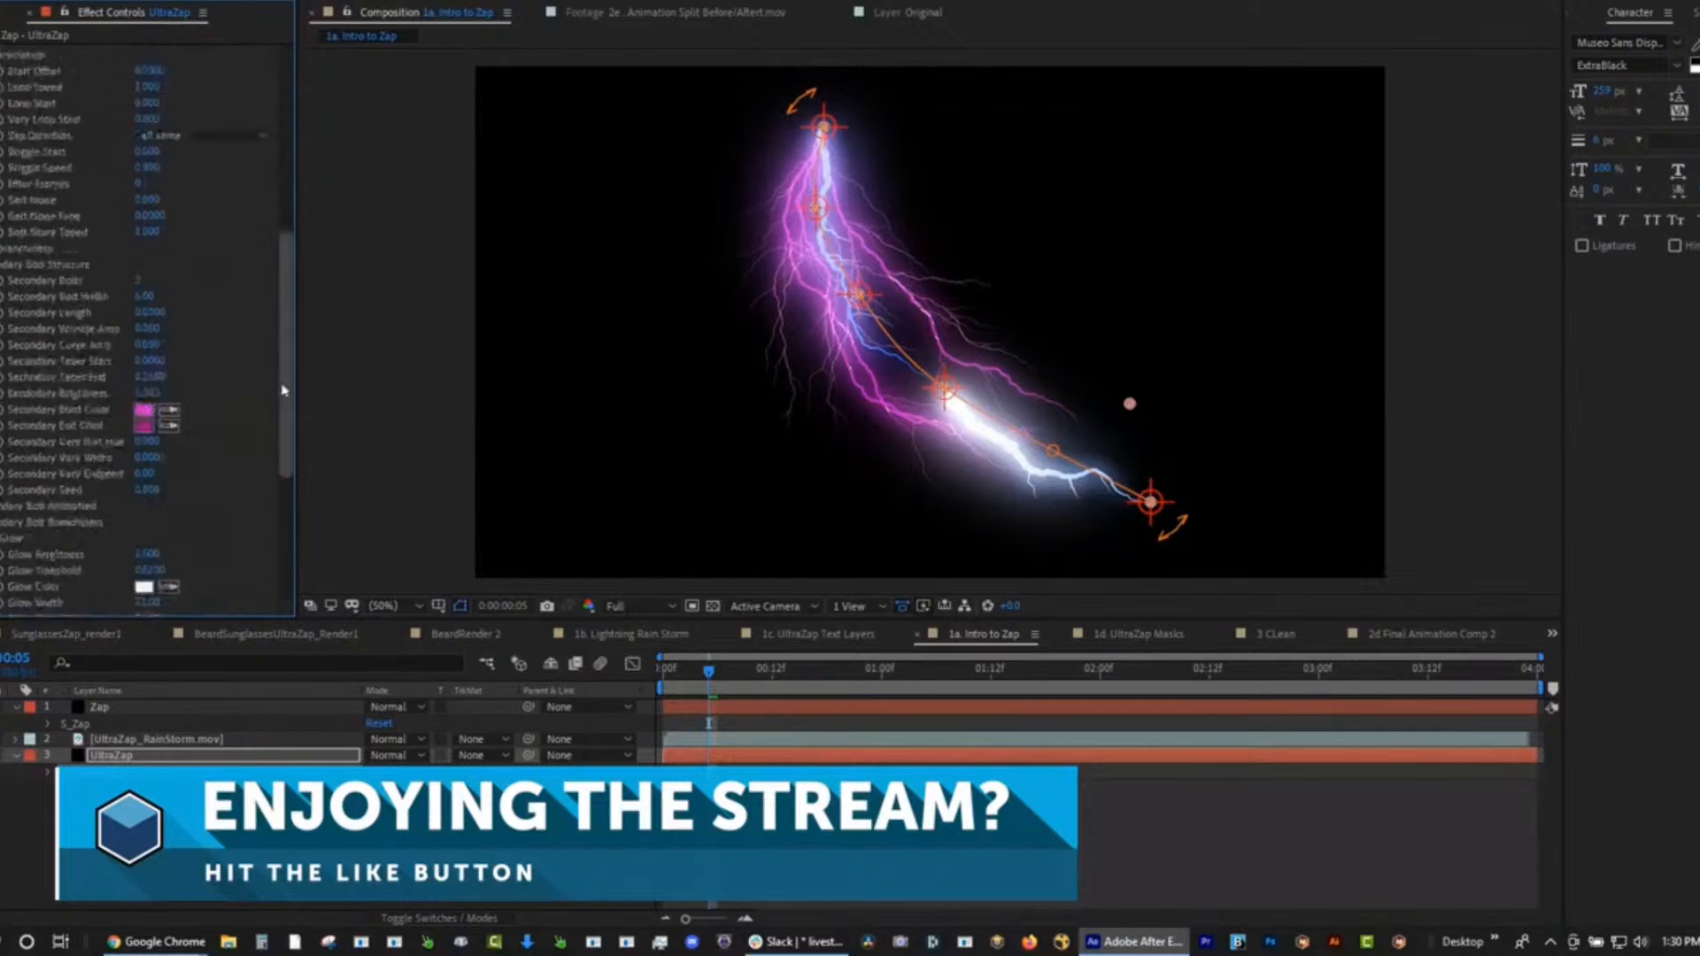
scroll(284, 390, "up", 10)
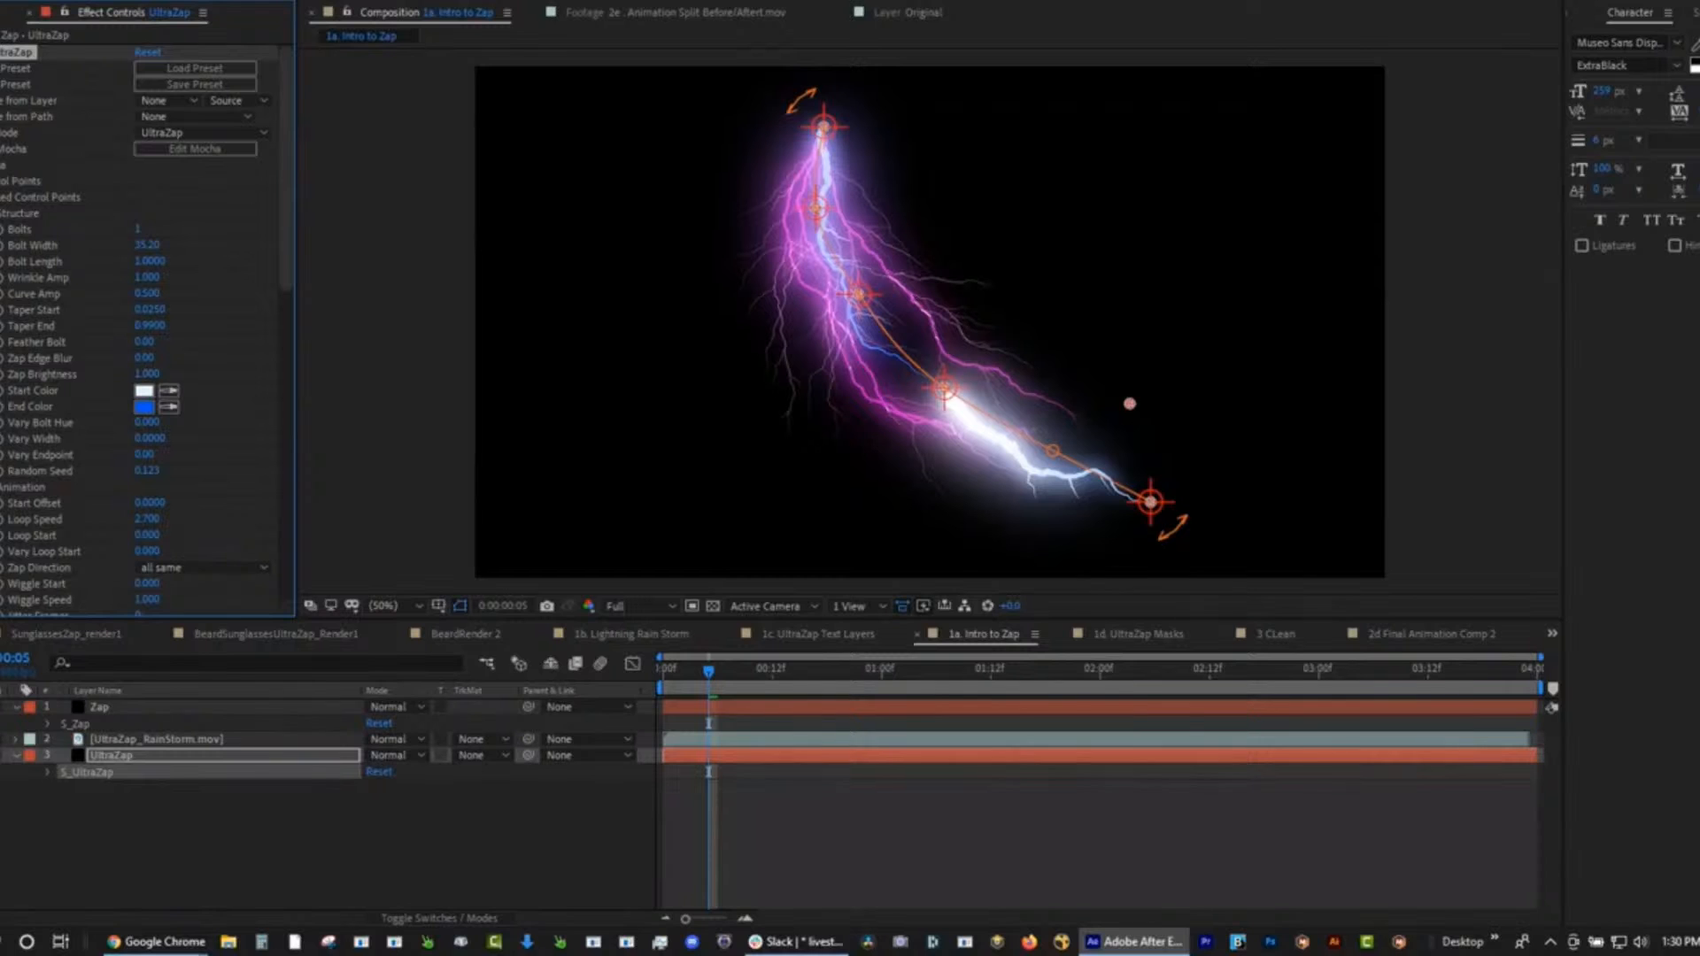
left_click(1, 740)
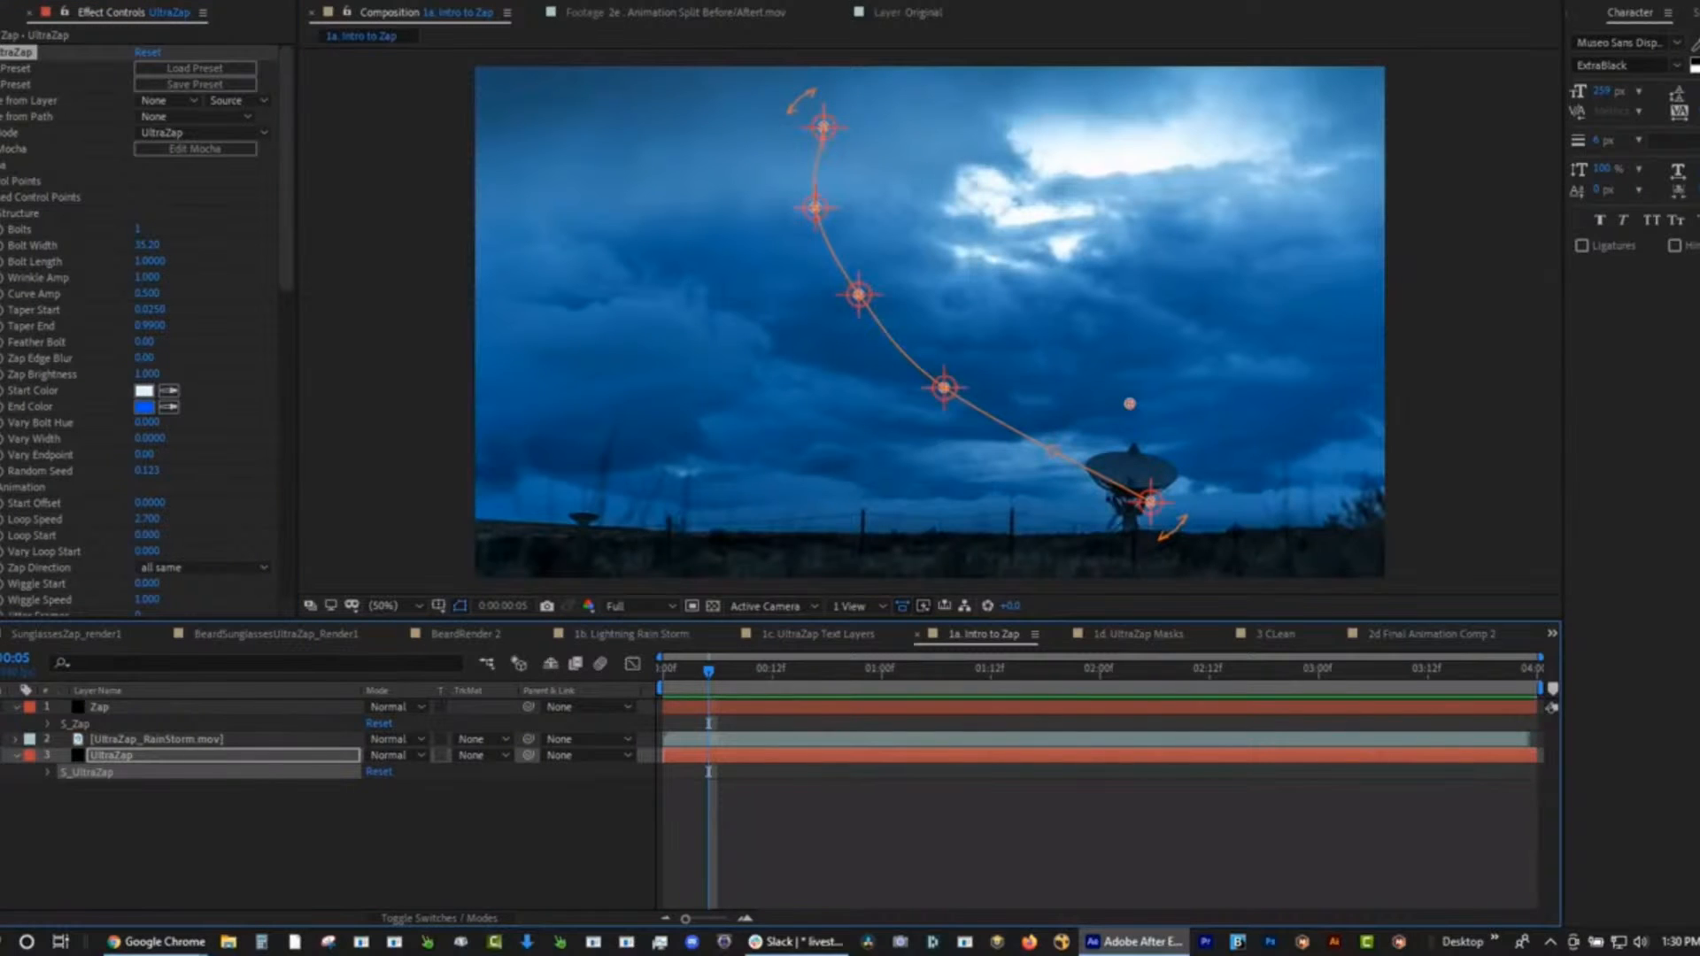
left_click(478, 738)
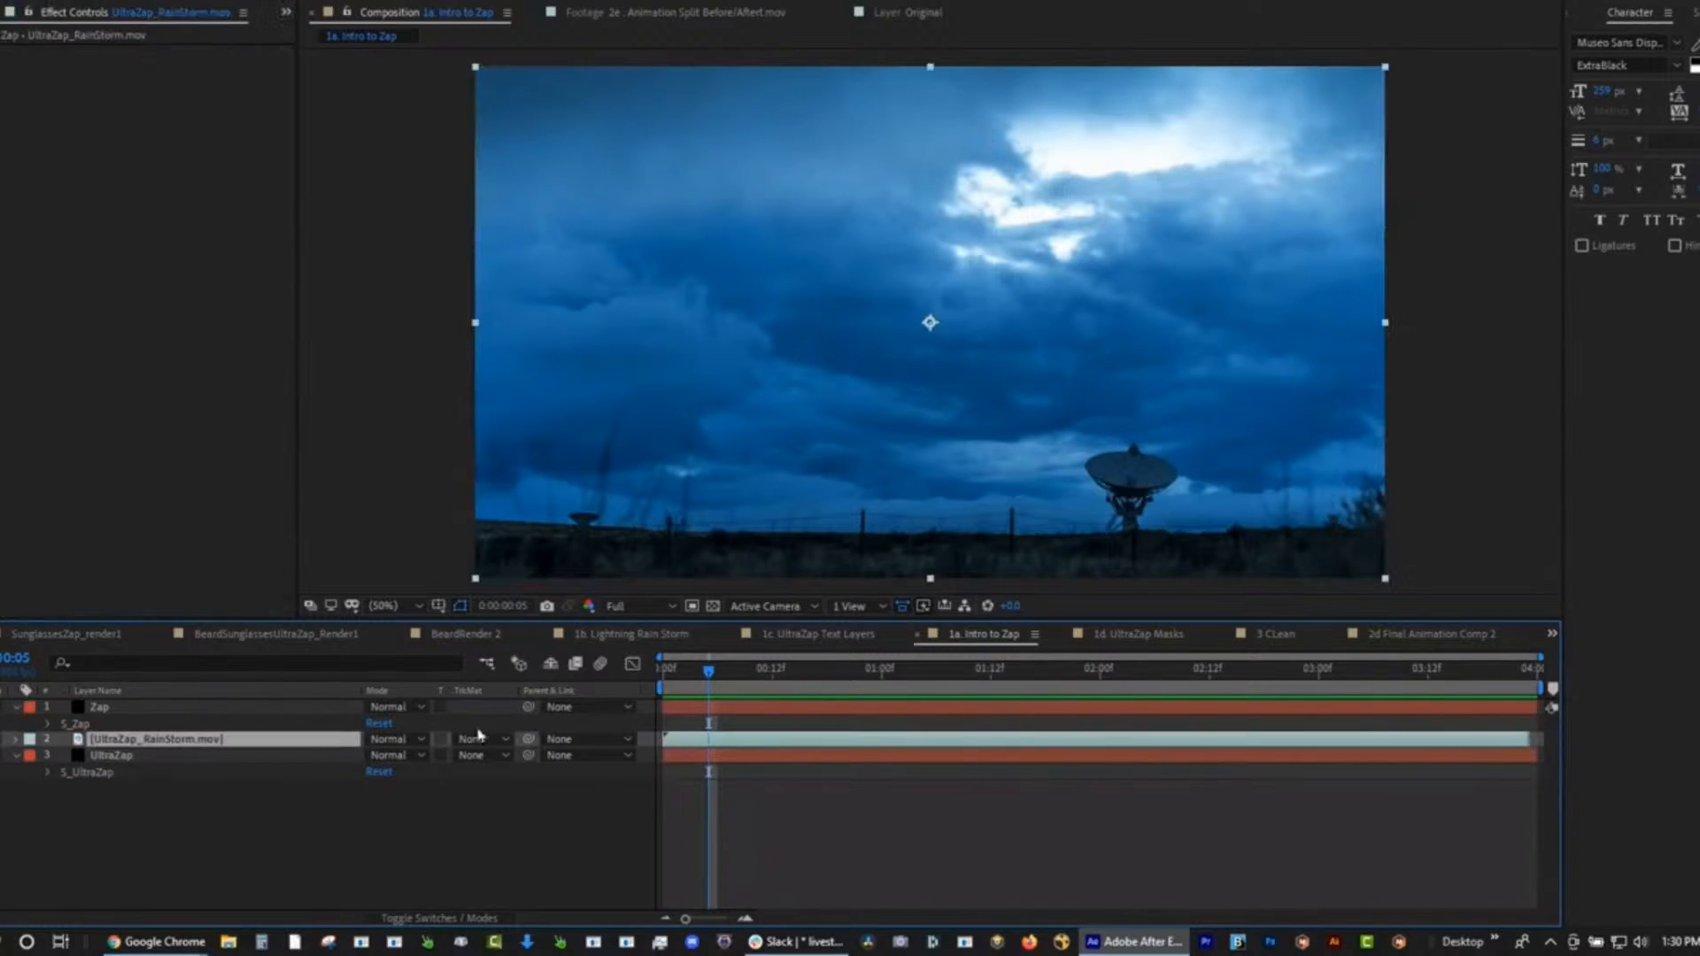
key("space")
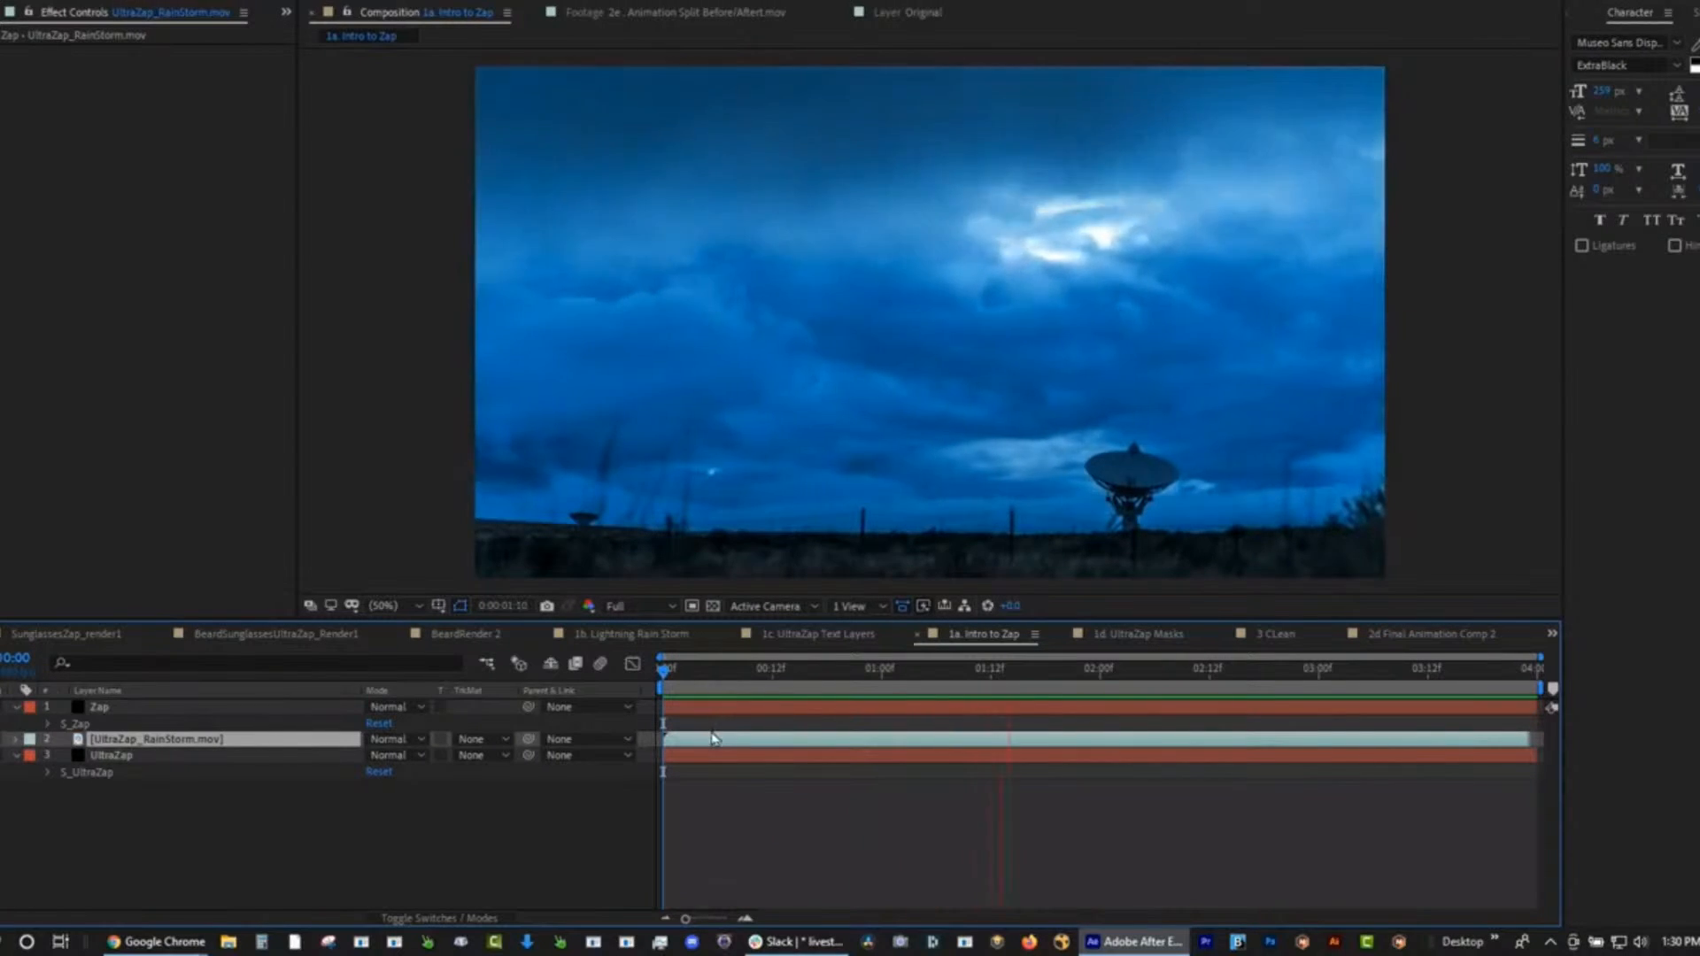
key("space")
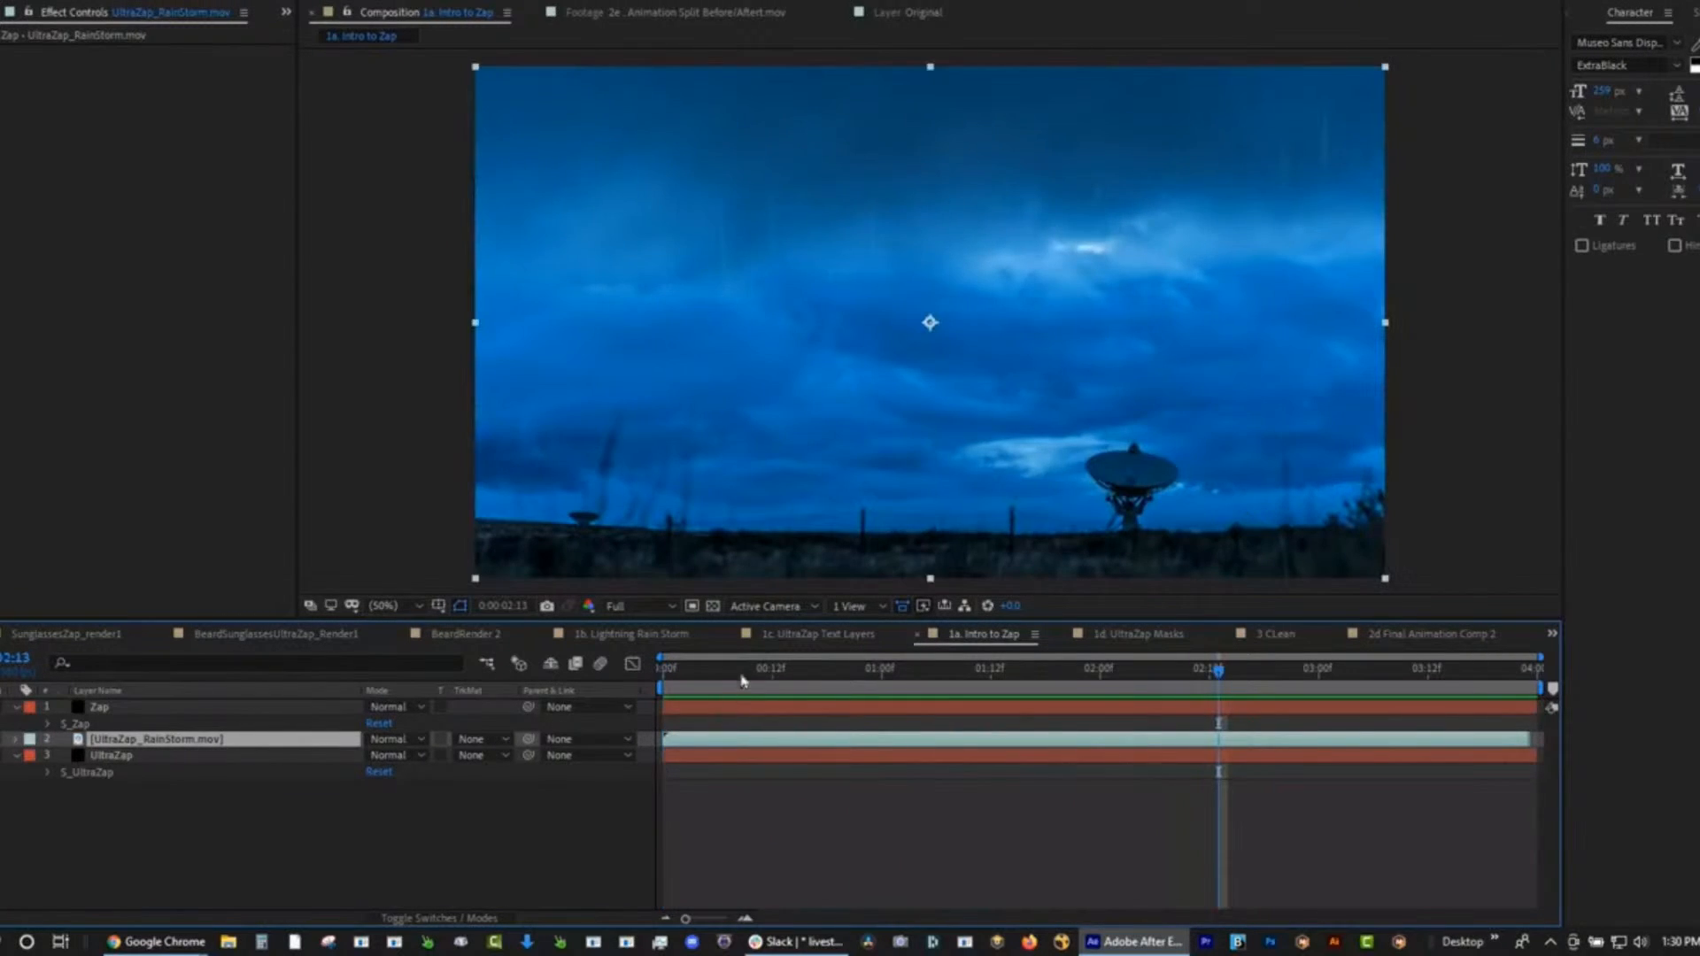
Maximize the composition viewer, play the storm footage until 0:00:01:04, and restore the normal workspace layout.
key("grave")
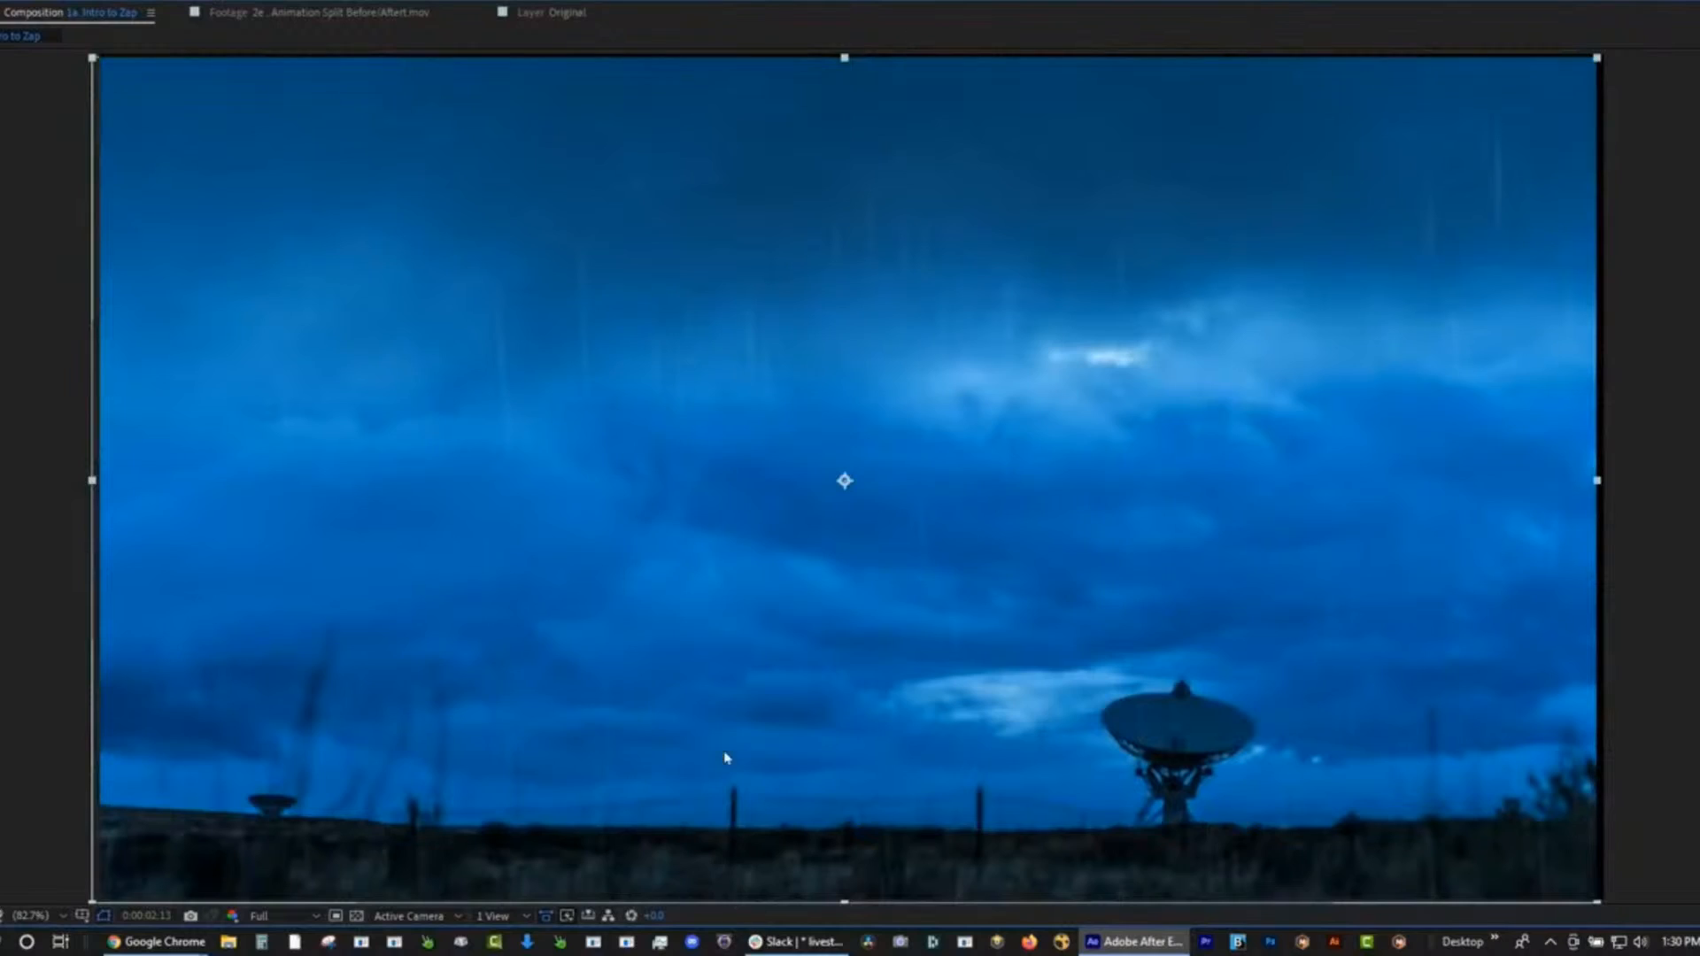
key("space")
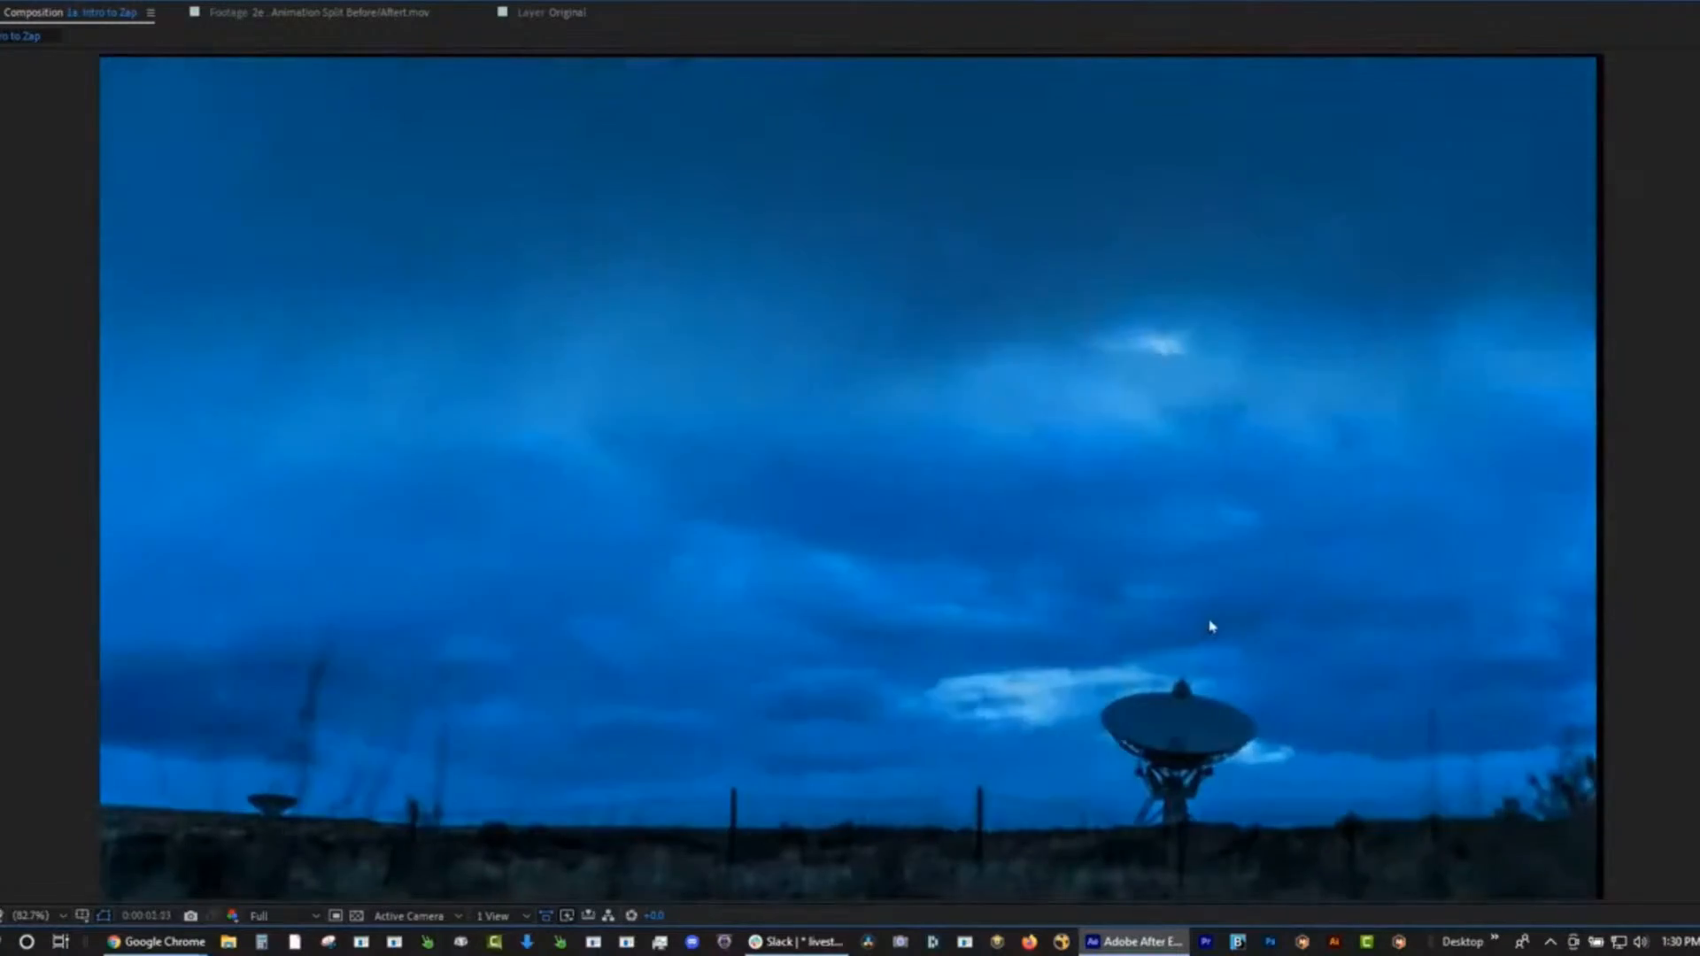
key("space")
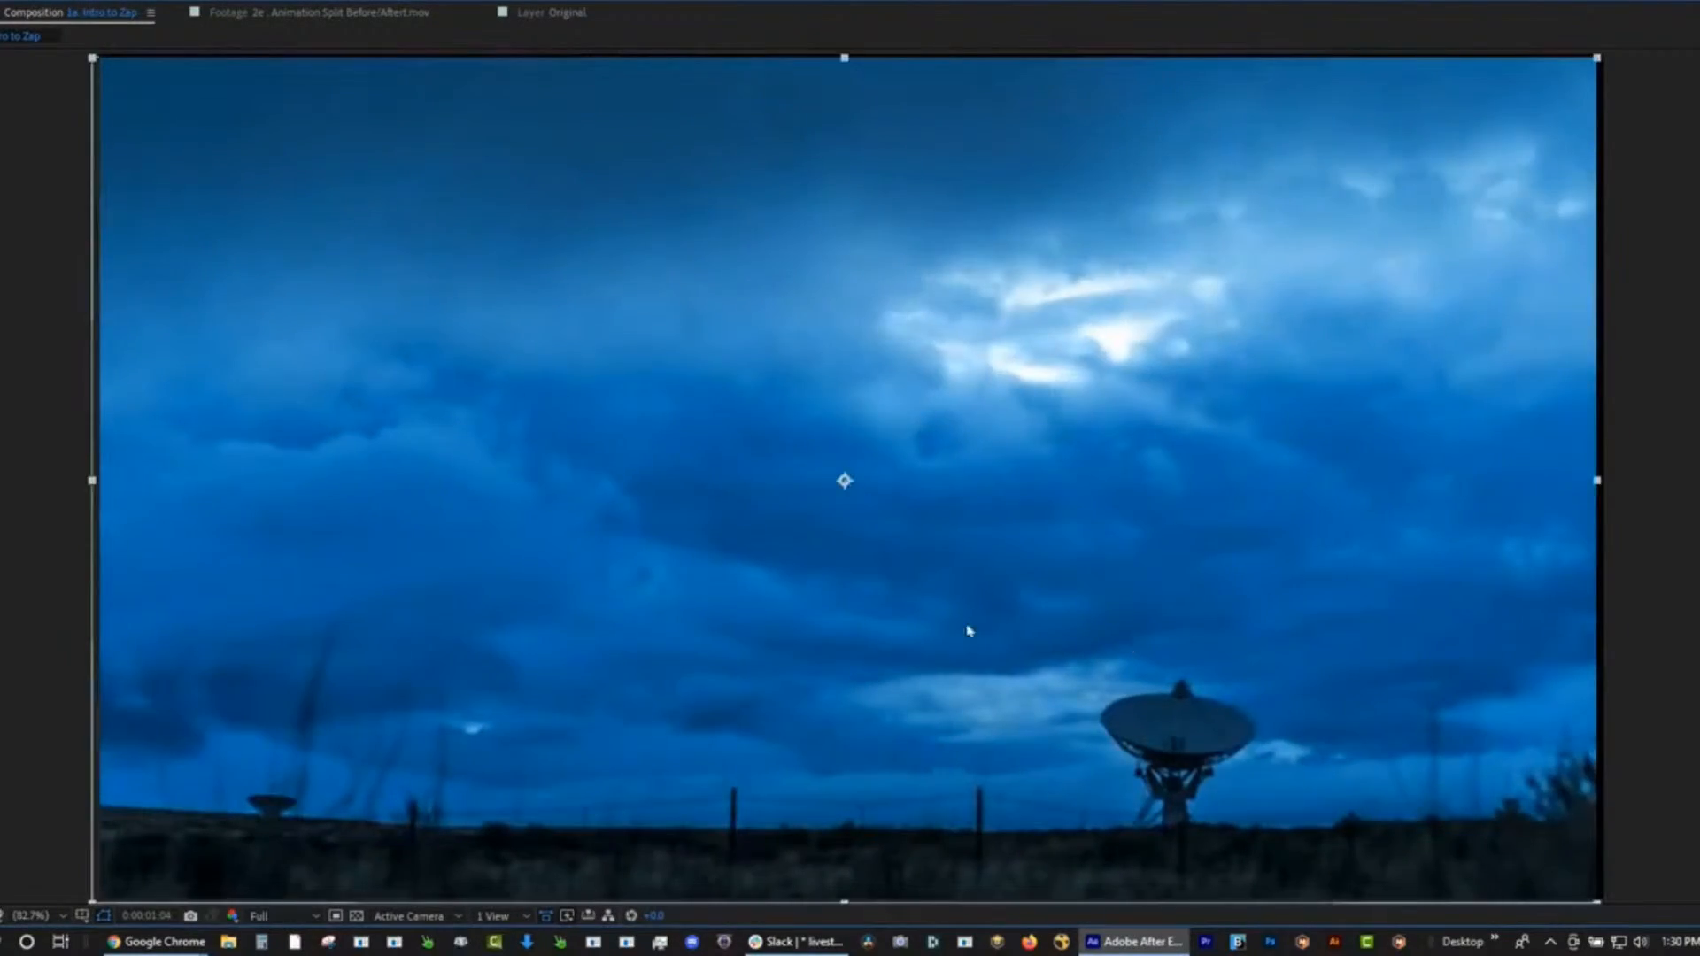
key("grave")
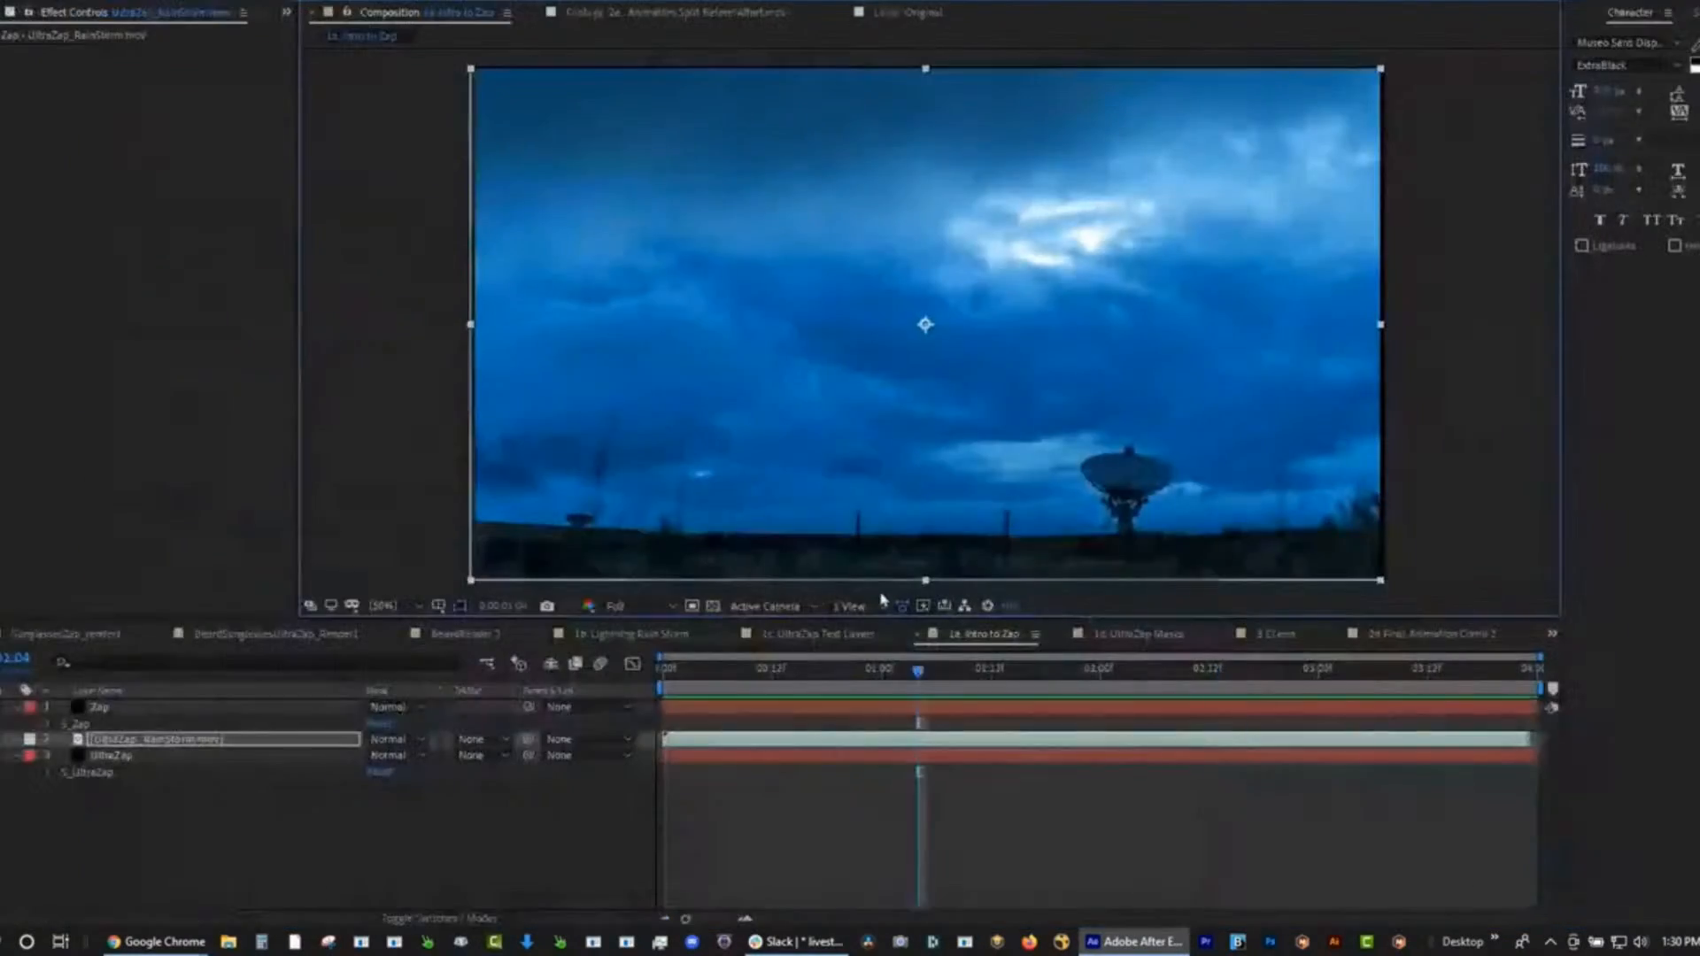
Open the 1b. Lightning Rain Storm composition from the project and move the playhead to 0:00:01:16.
left_click(285, 13)
left_click(335, 46)
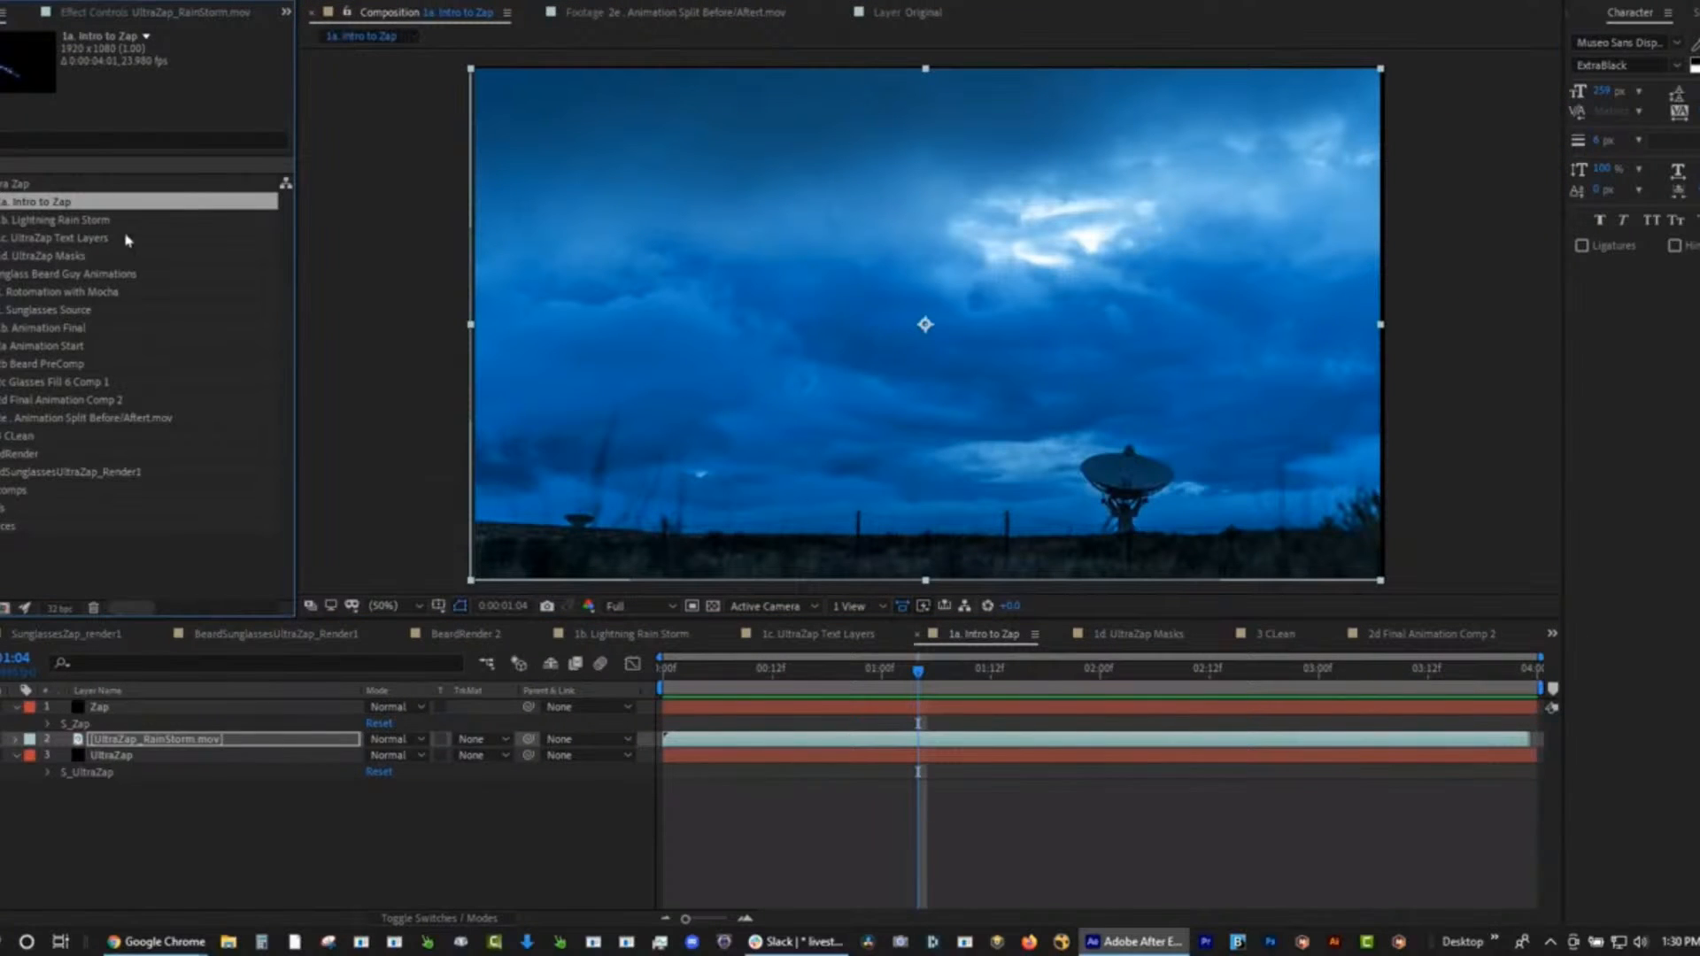
double_click(91, 222)
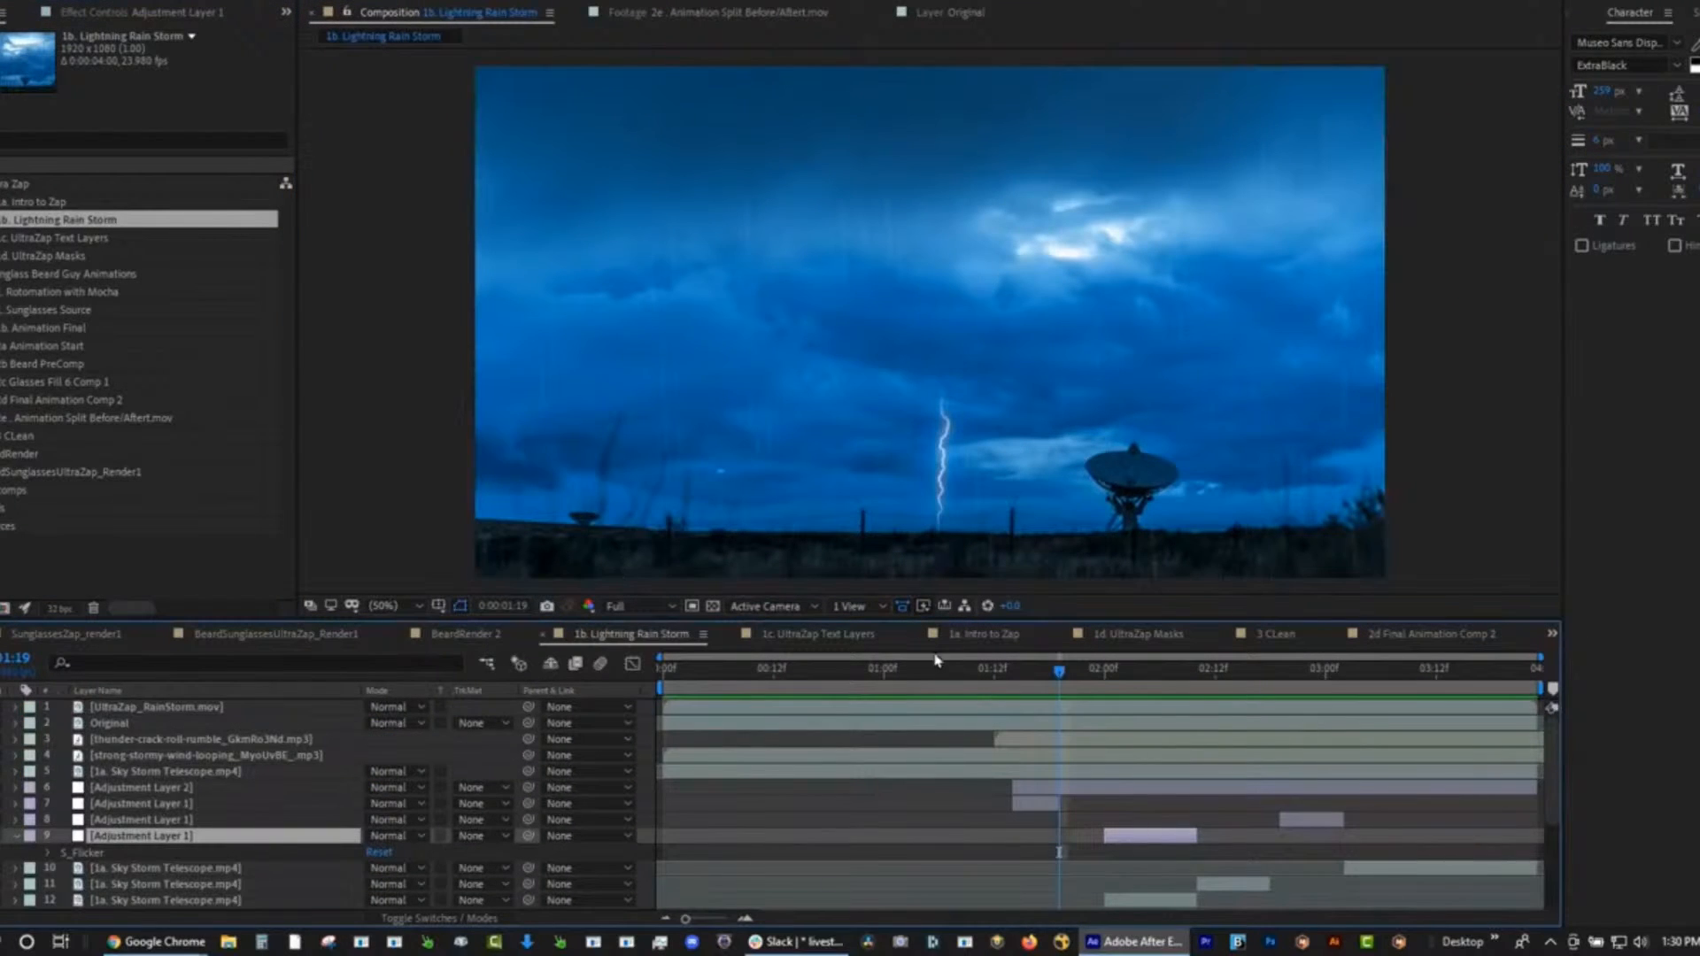
left_click_drag(1007, 665, 1031, 668)
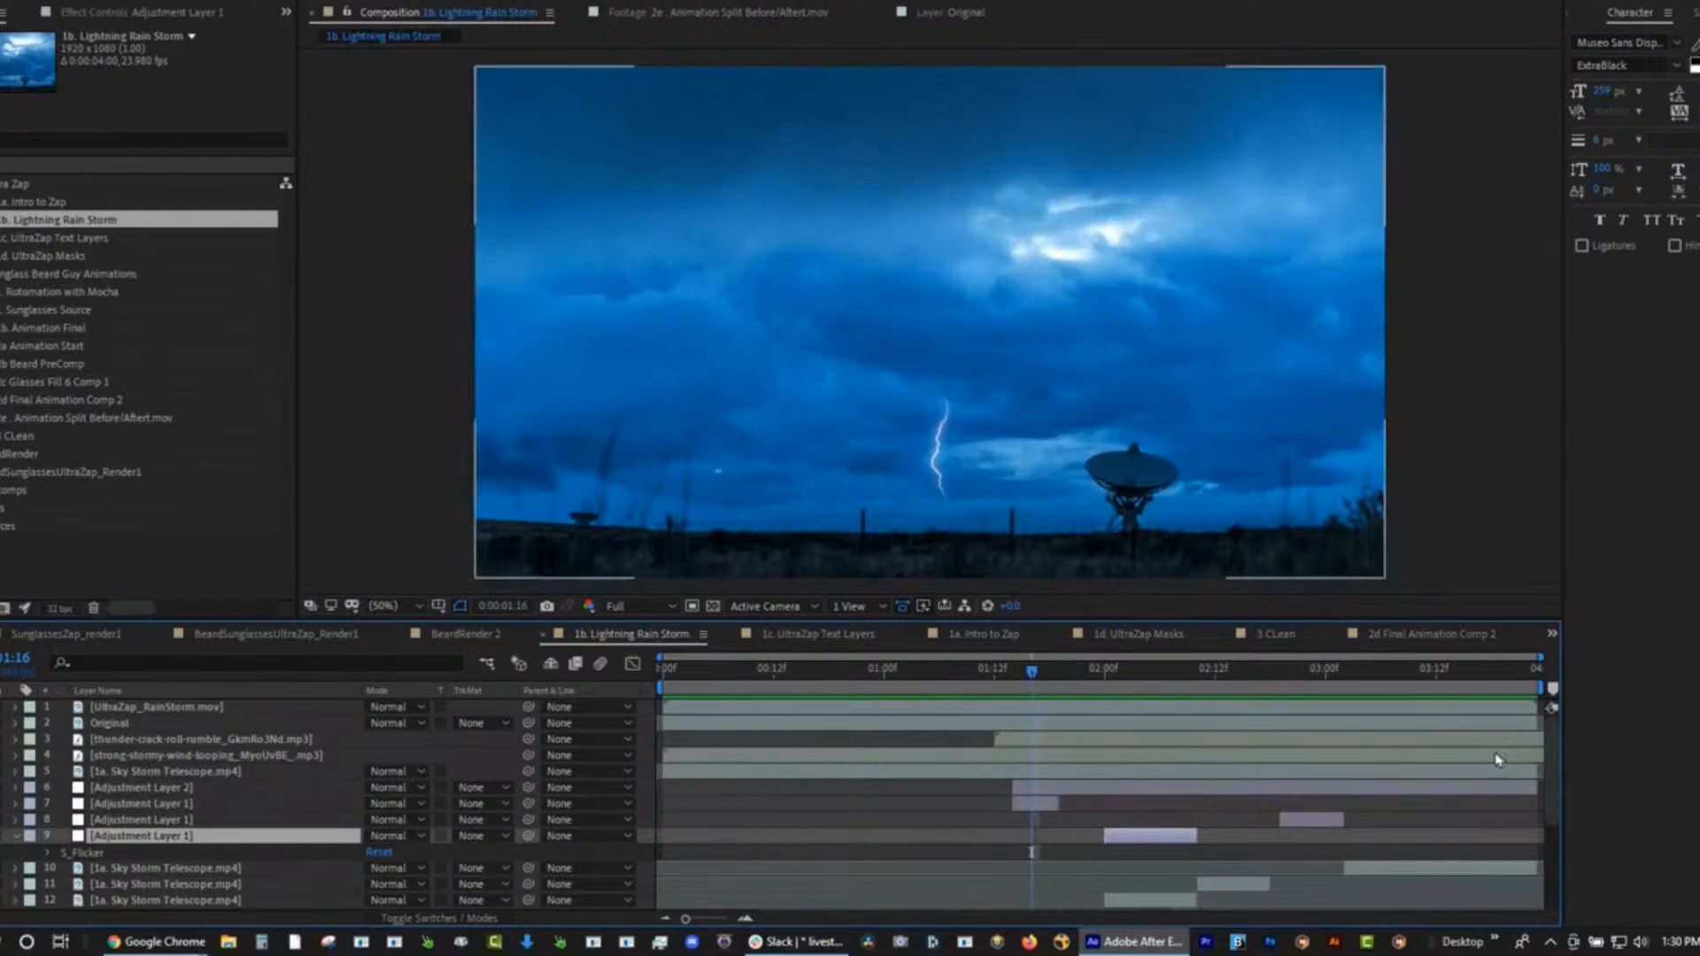
Inspect the two Sky Storm Telescope clips at the playhead, selecting layers 15 and 16 in turn.
scroll(1558, 779, "down", 3)
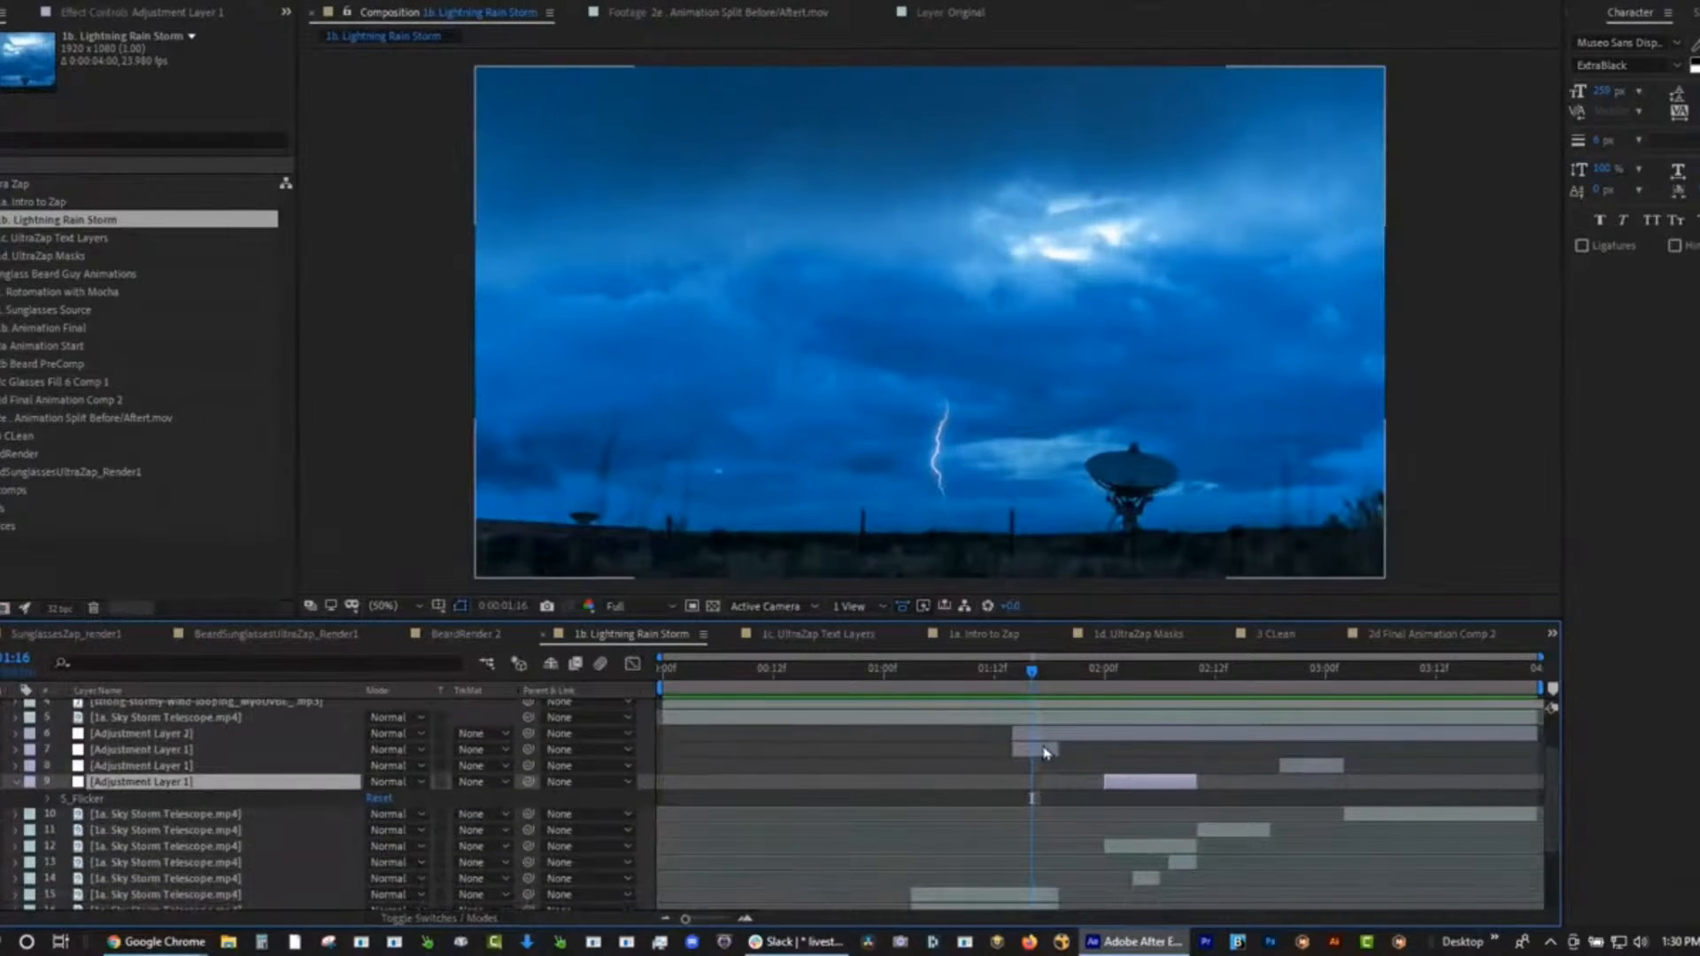
left_click(1030, 896)
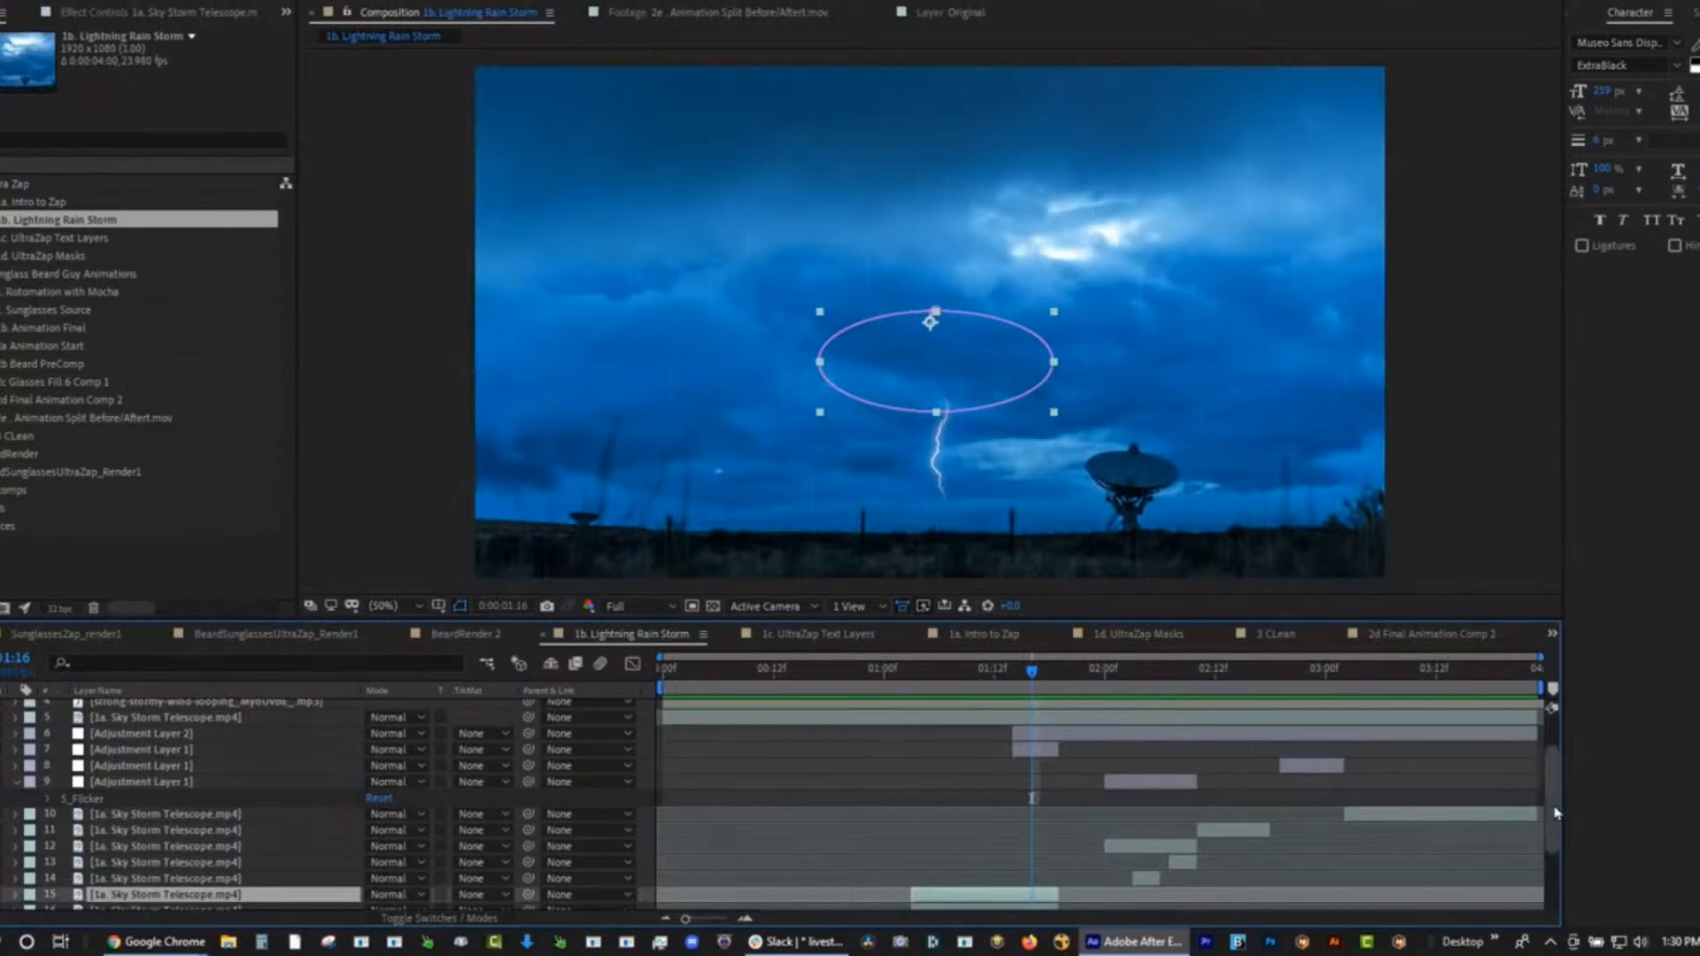
scroll(1344, 859, "down", 3)
left_click(1028, 857)
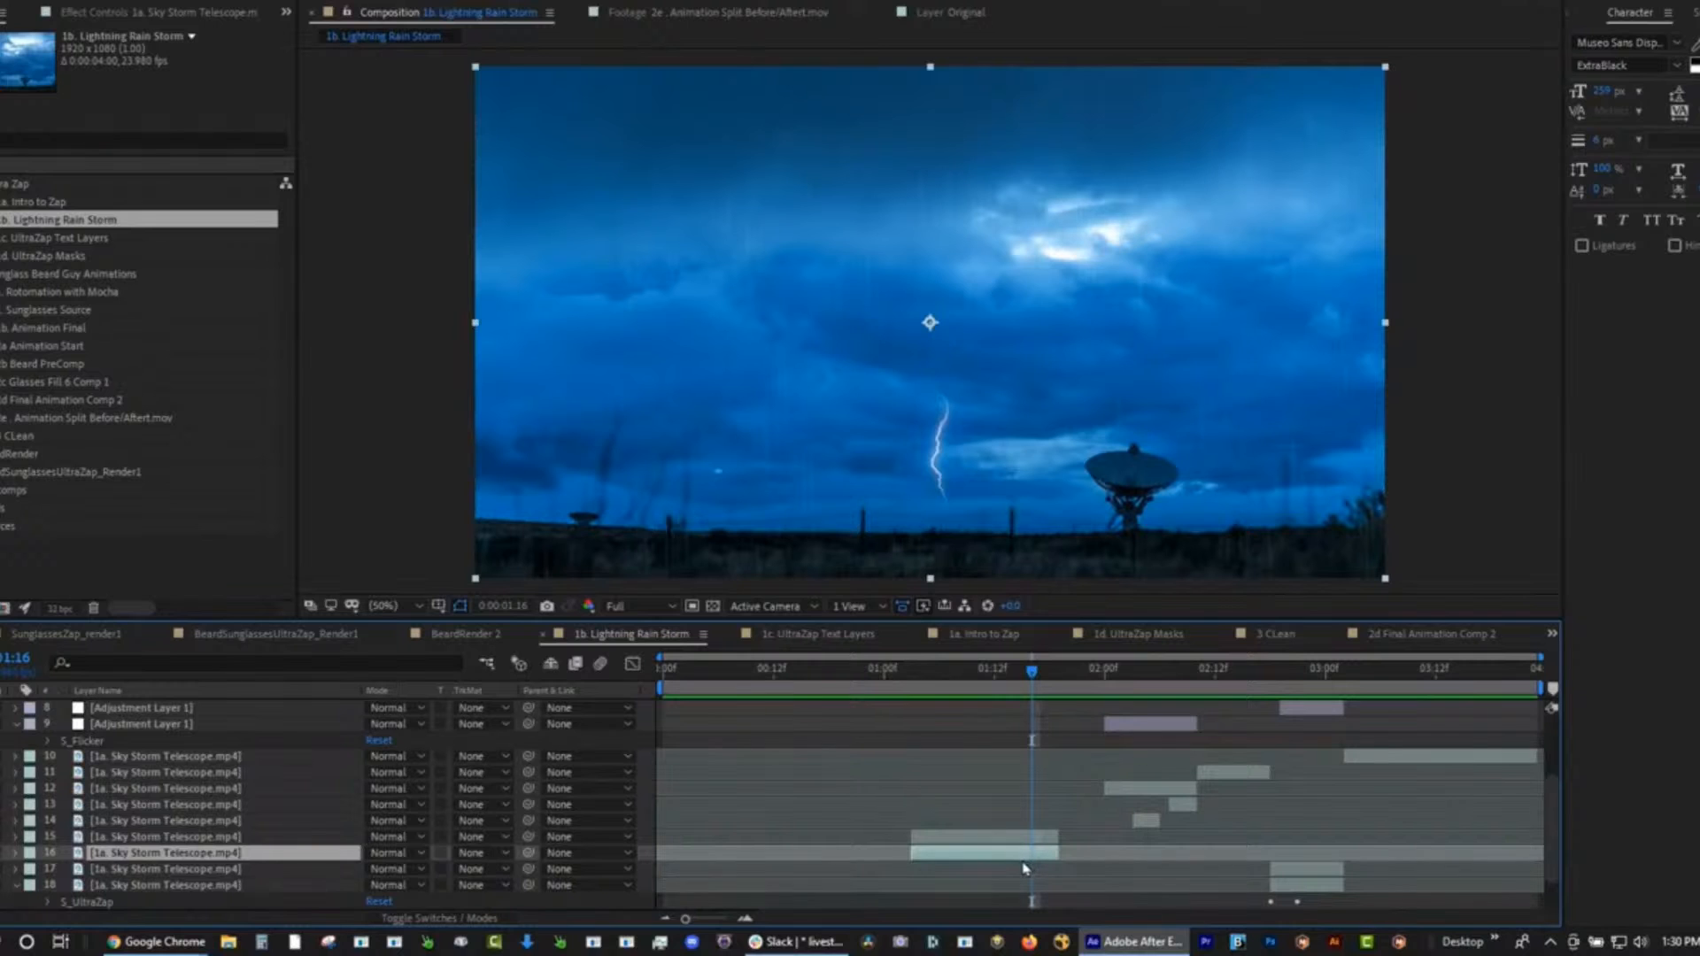
Reveal the effects on Adjustment Layer 1 in layer 7 and show its S_Flicker settings.
scroll(1554, 812, "up", 3)
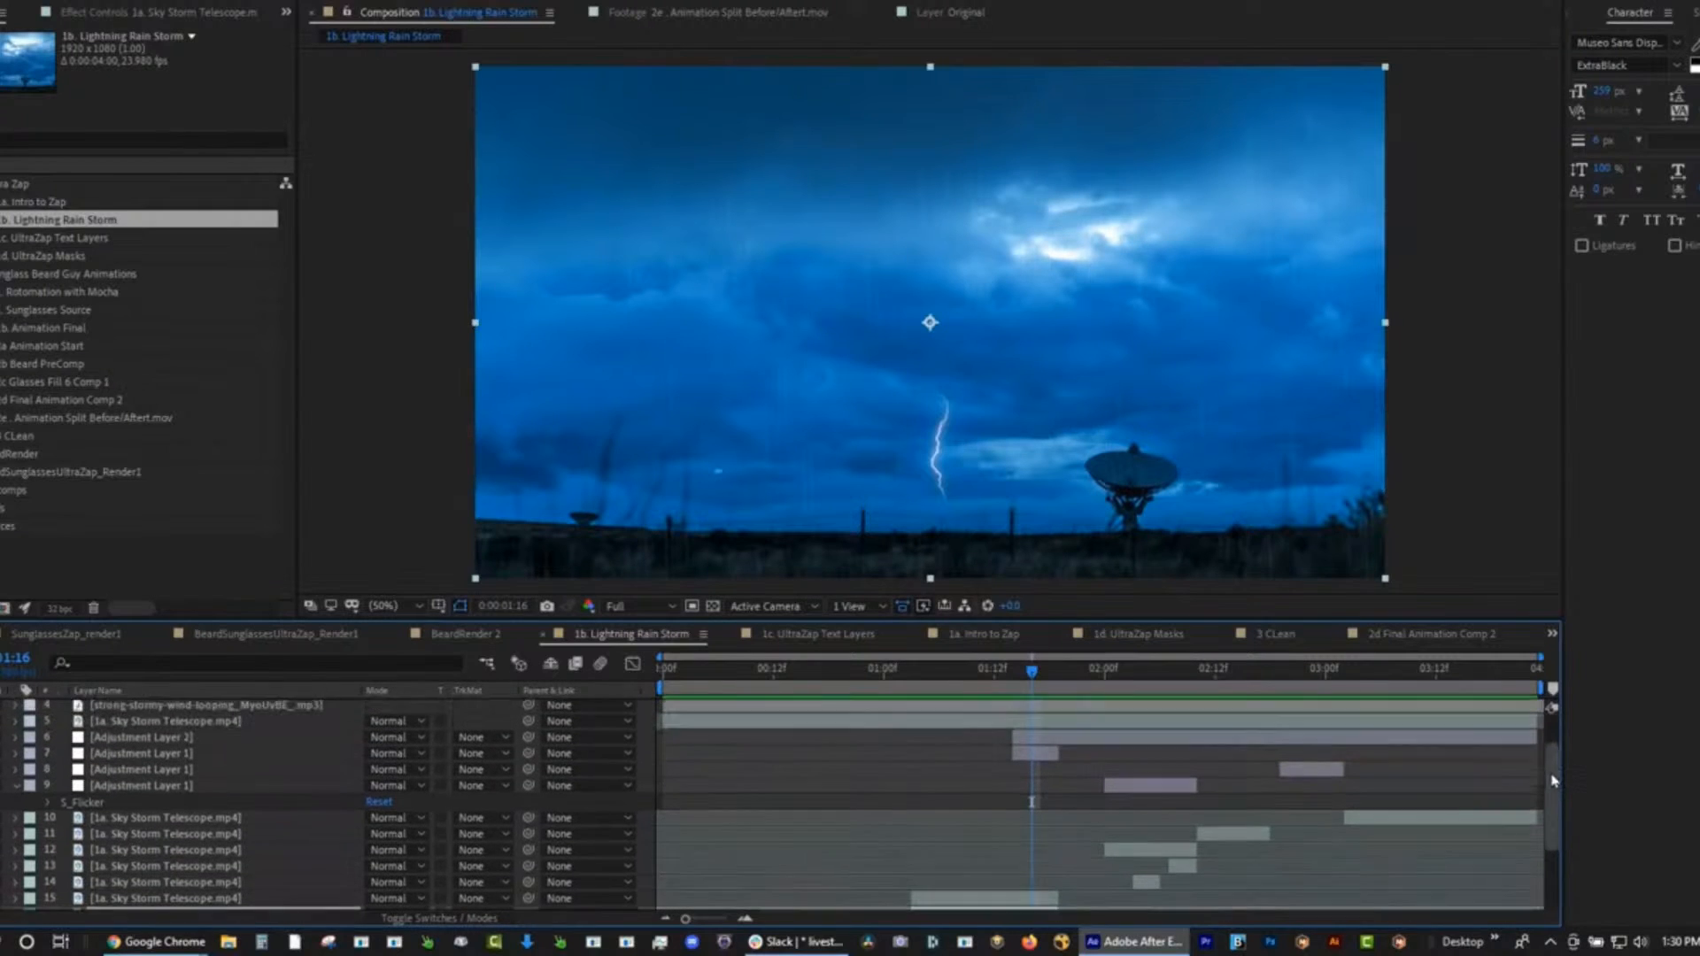
left_click(1043, 758)
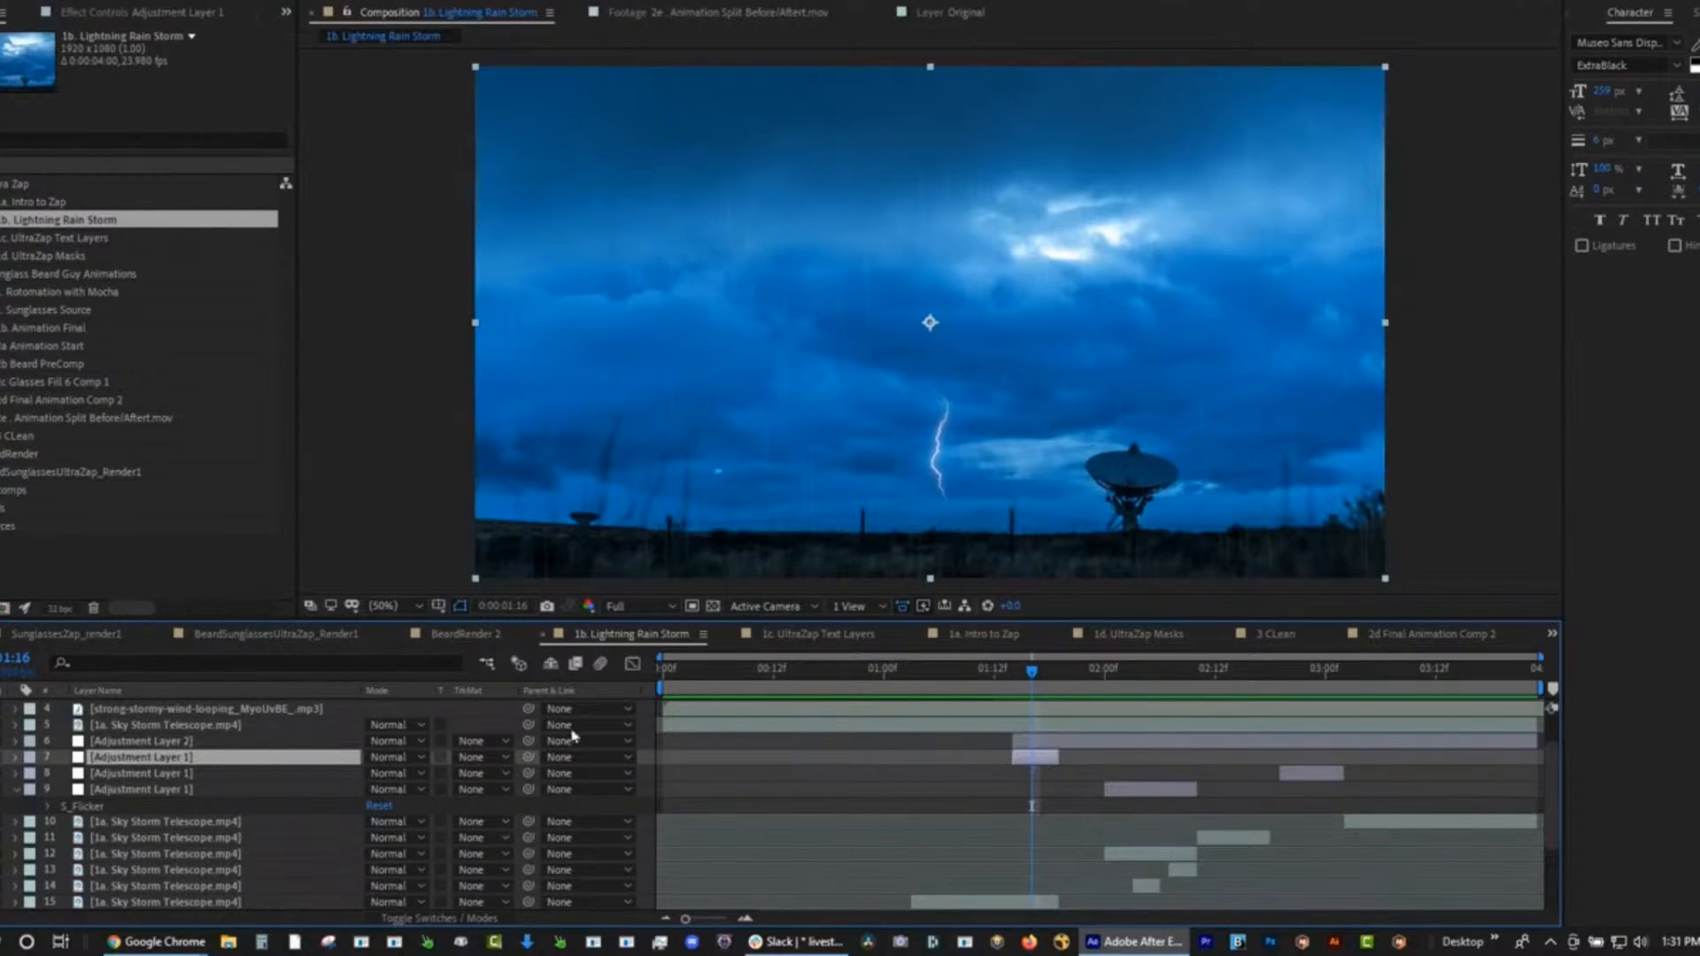
key("e")
double_click(92, 775)
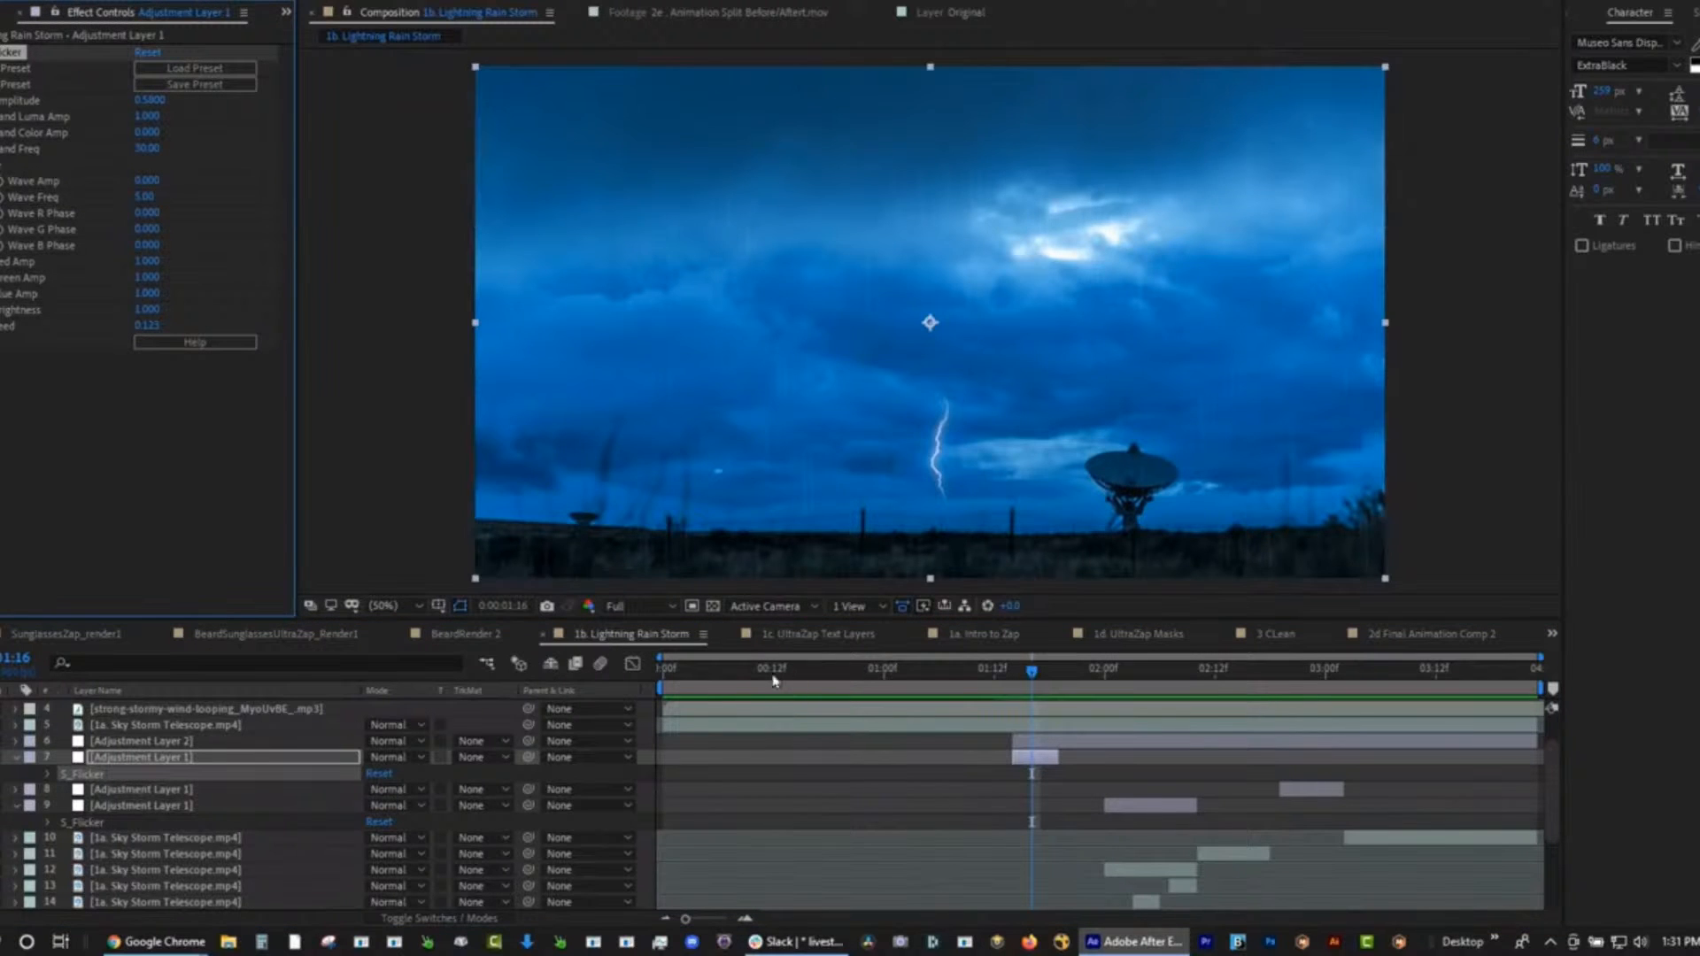
Play the flickering lightning from 0:00:00:23 and again from 0:00:01:11, and park the playhead at 0:00:02:07.
left_click_drag(784, 680, 879, 693)
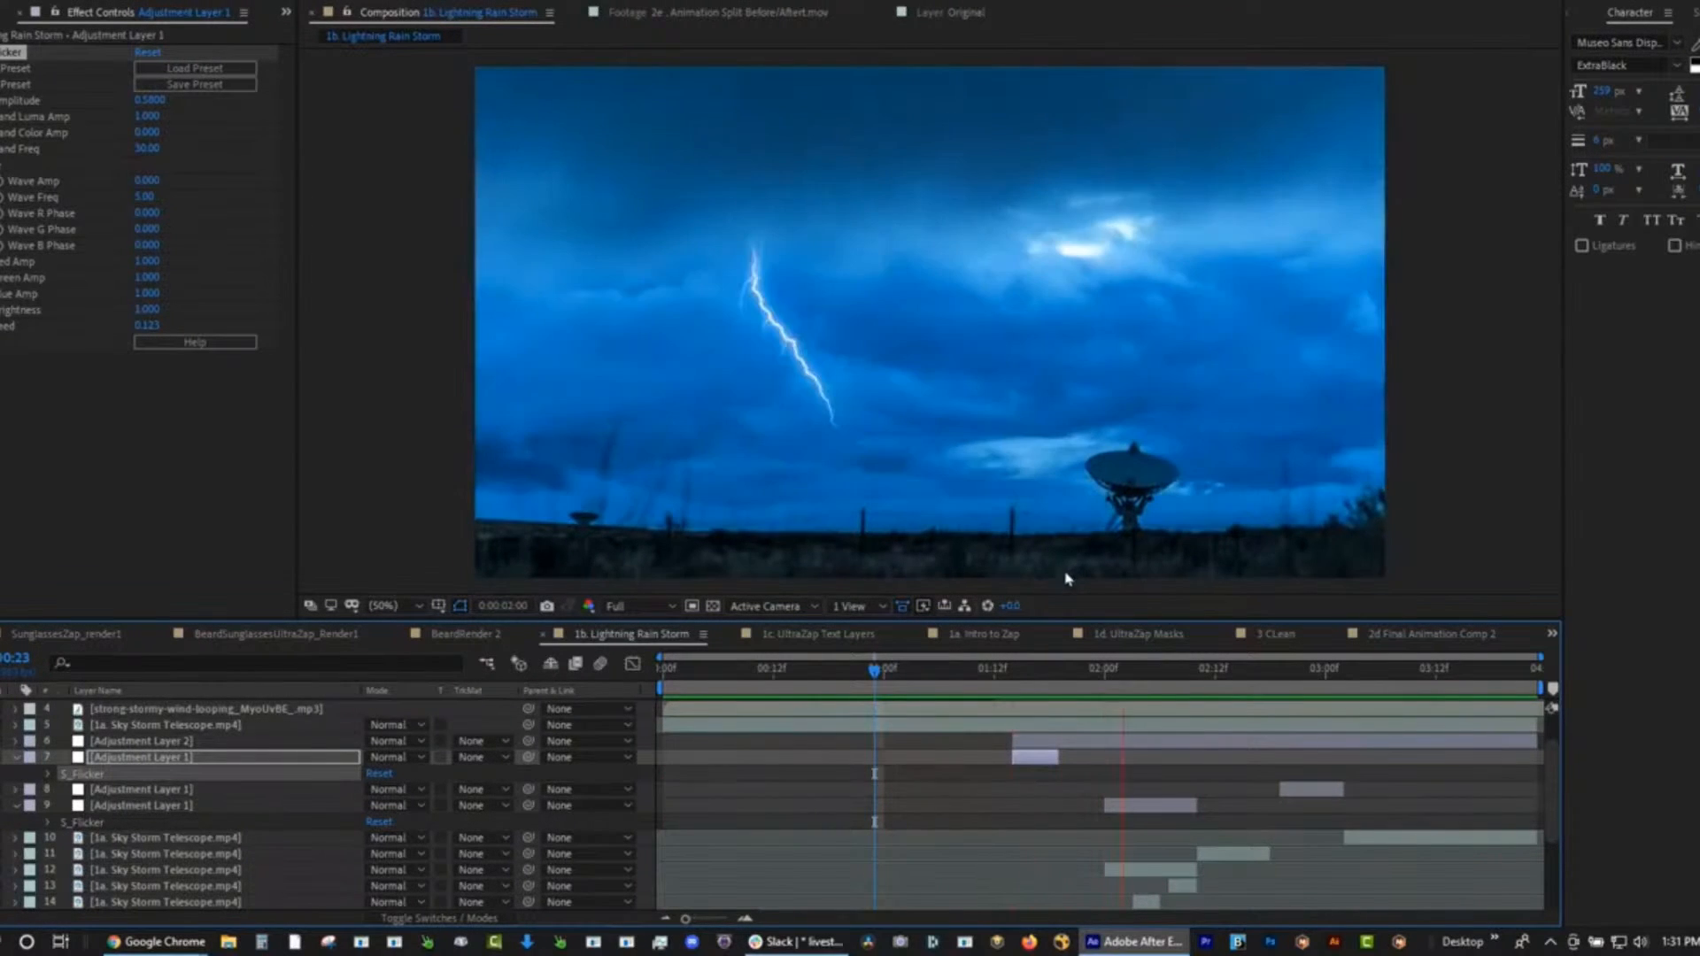
left_click_drag(1055, 688, 985, 677)
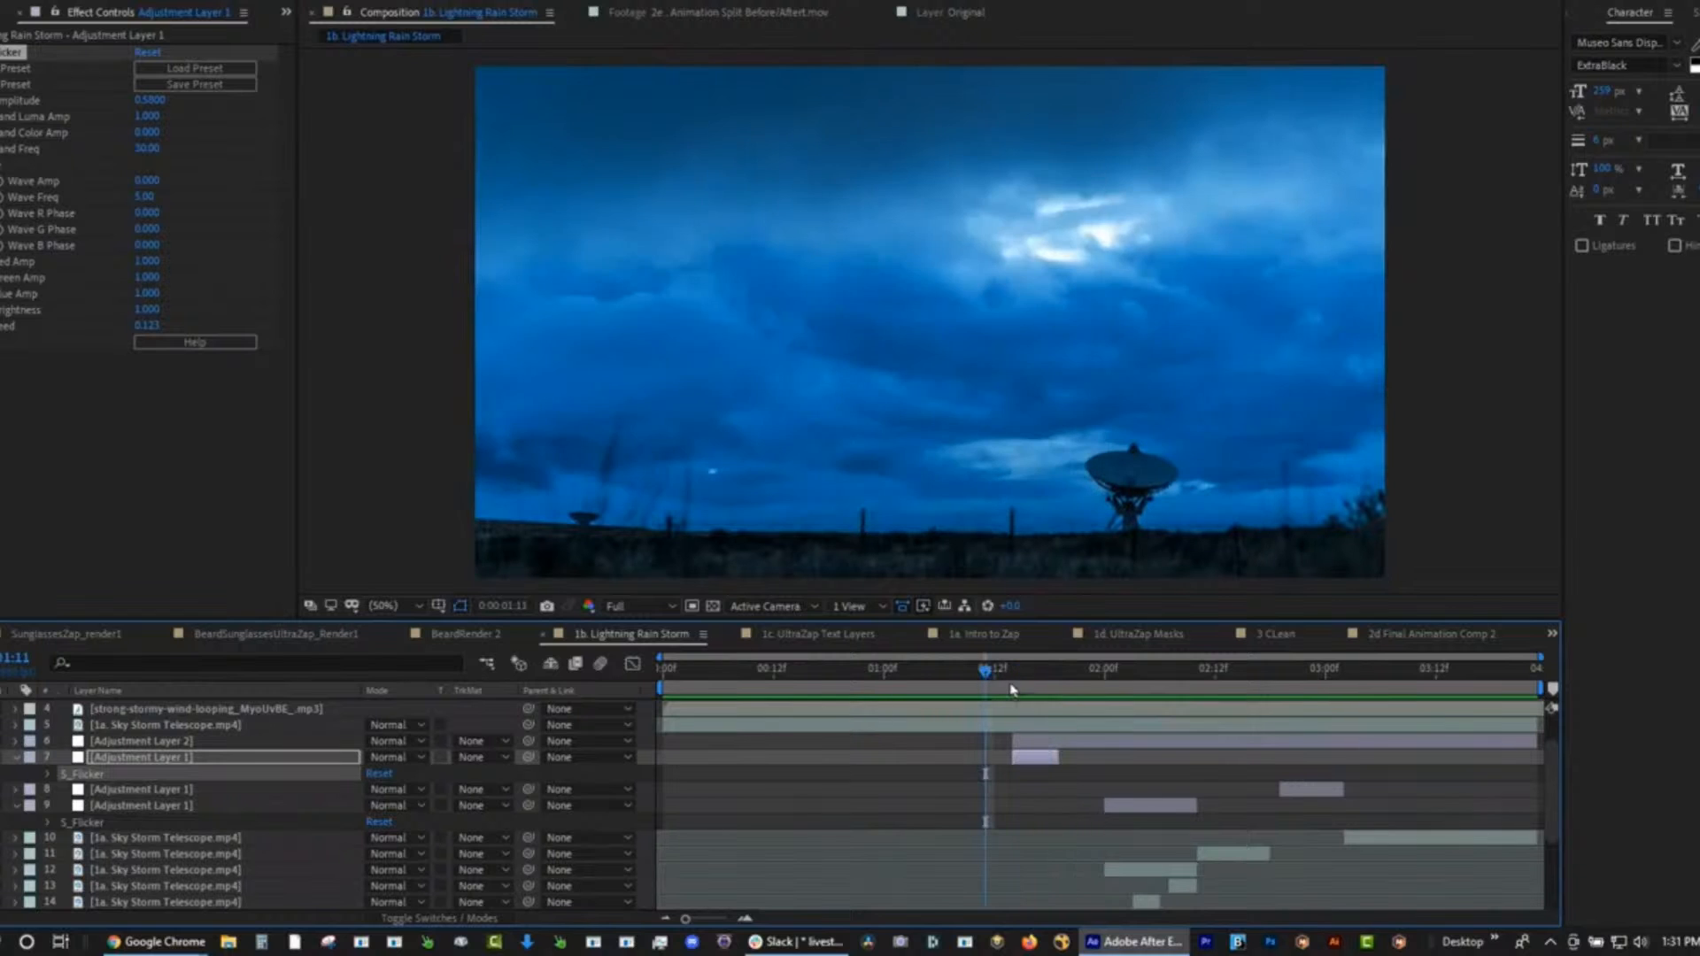
key("space")
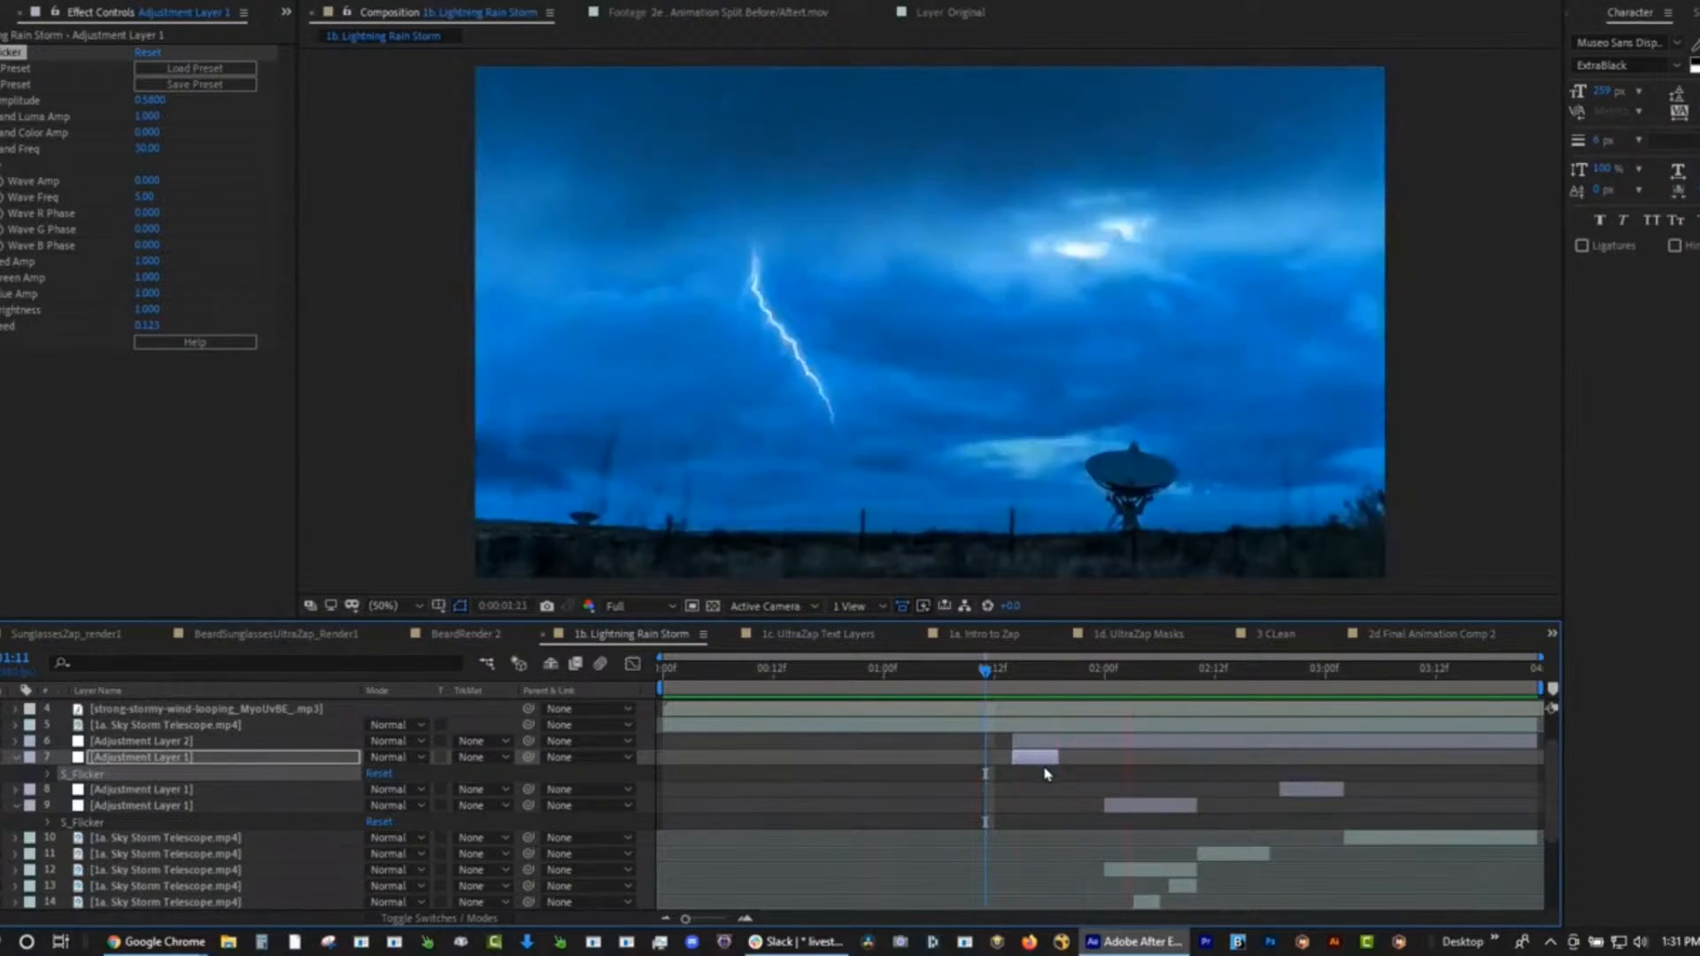
left_click_drag(1075, 675, 1170, 691)
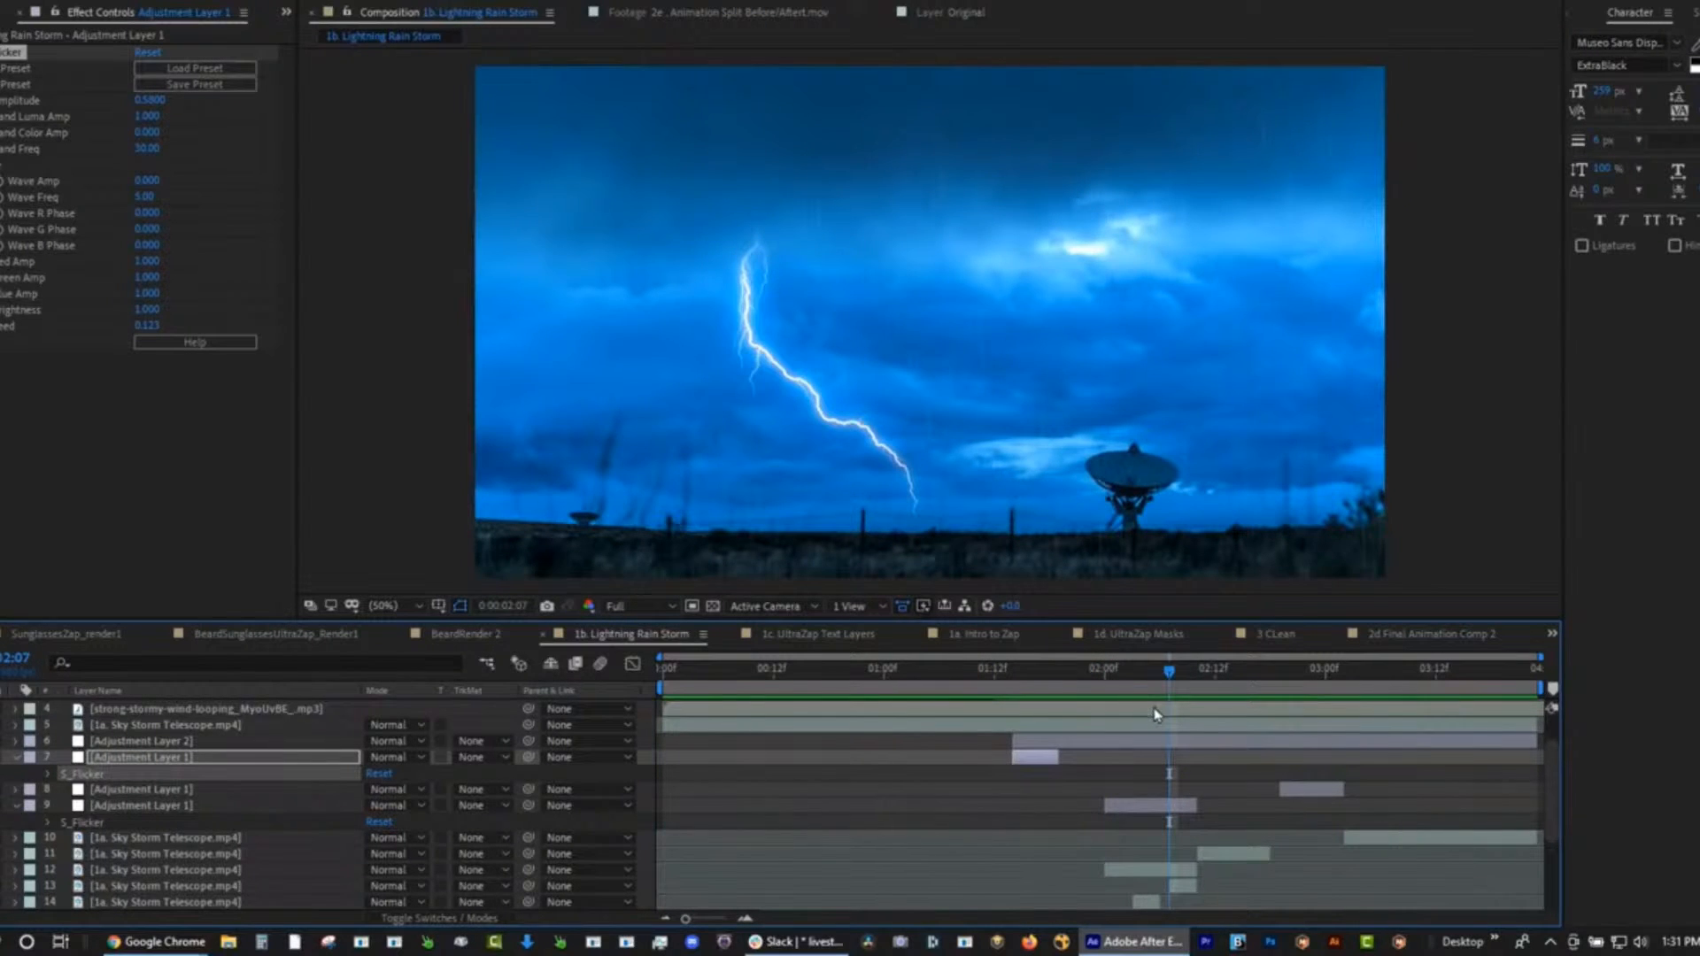
Select Adjustment Layer 2 to examine its rain effect settings.
left_click(197, 745)
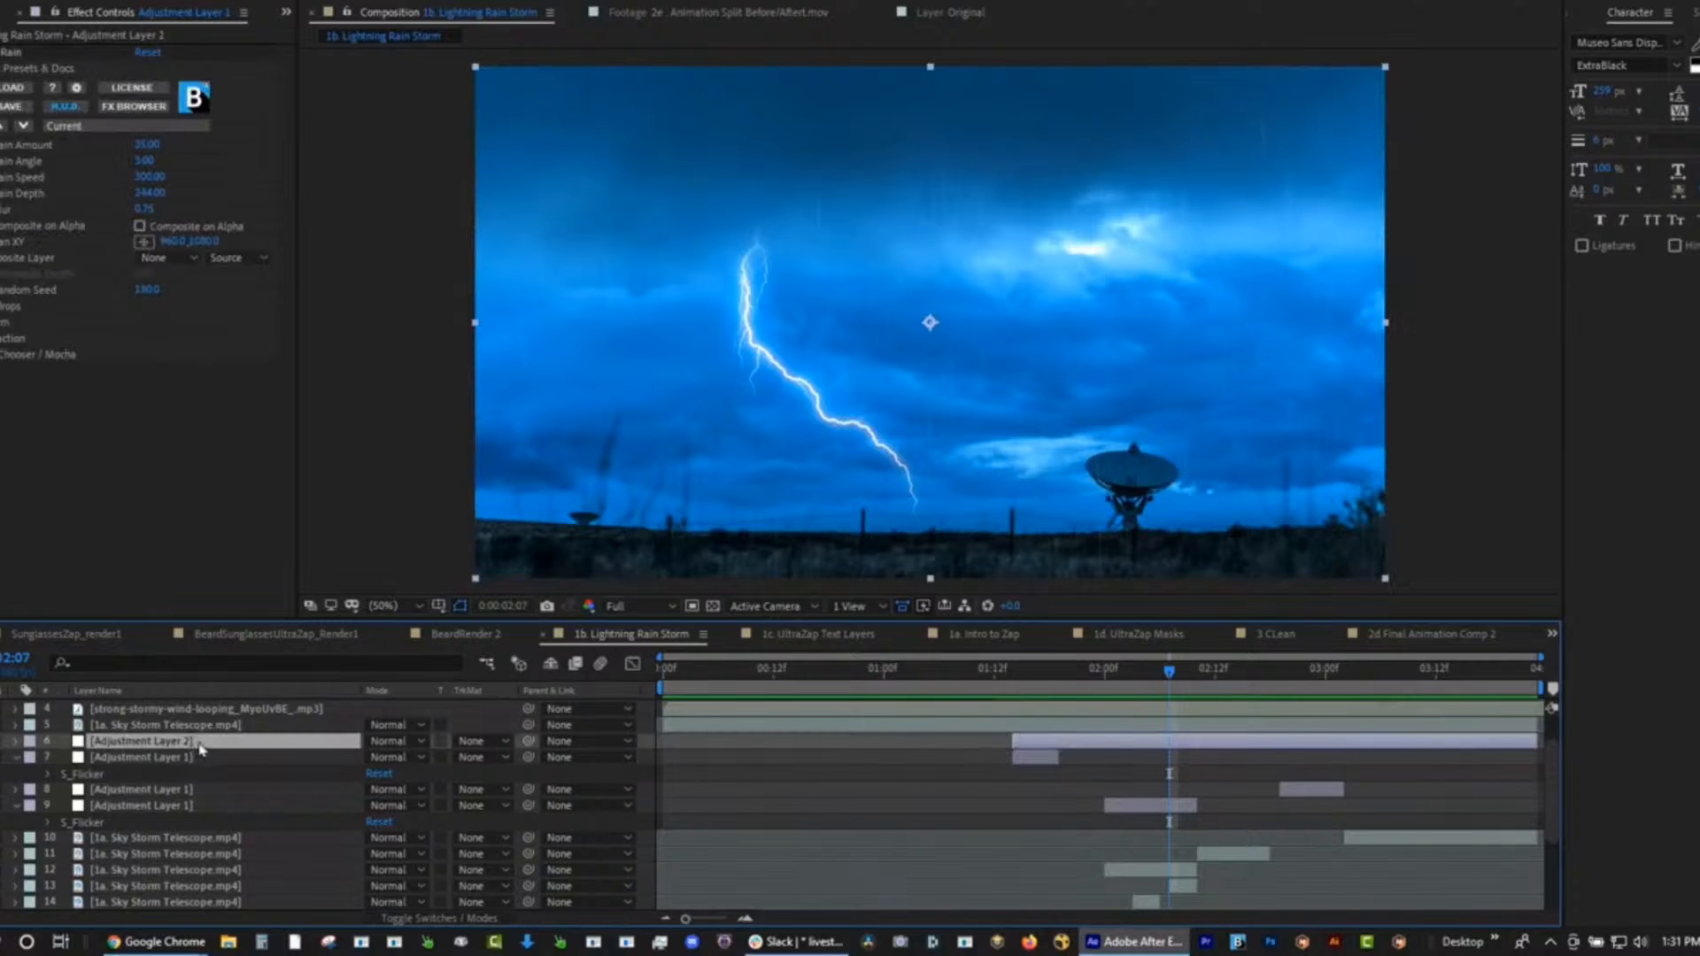
Reveal BCC Rain on Adjustment Layer 2 and check the rain at 0:00:02:08 and 0:00:01:19.
key("e")
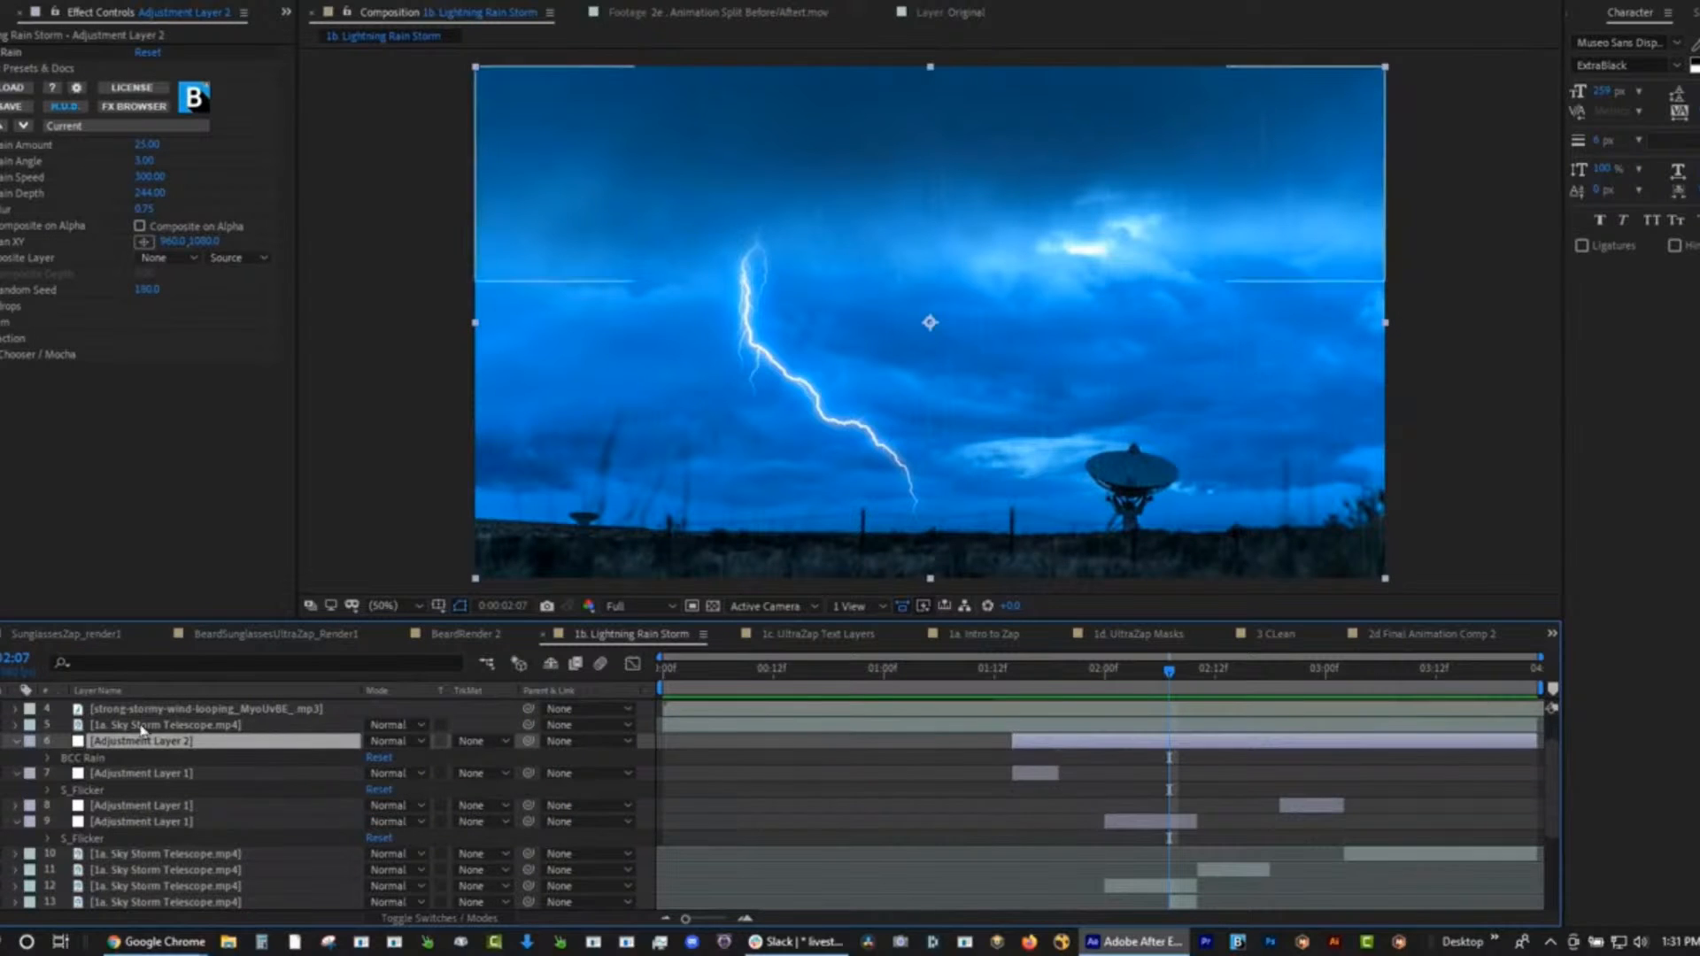
left_click(93, 760)
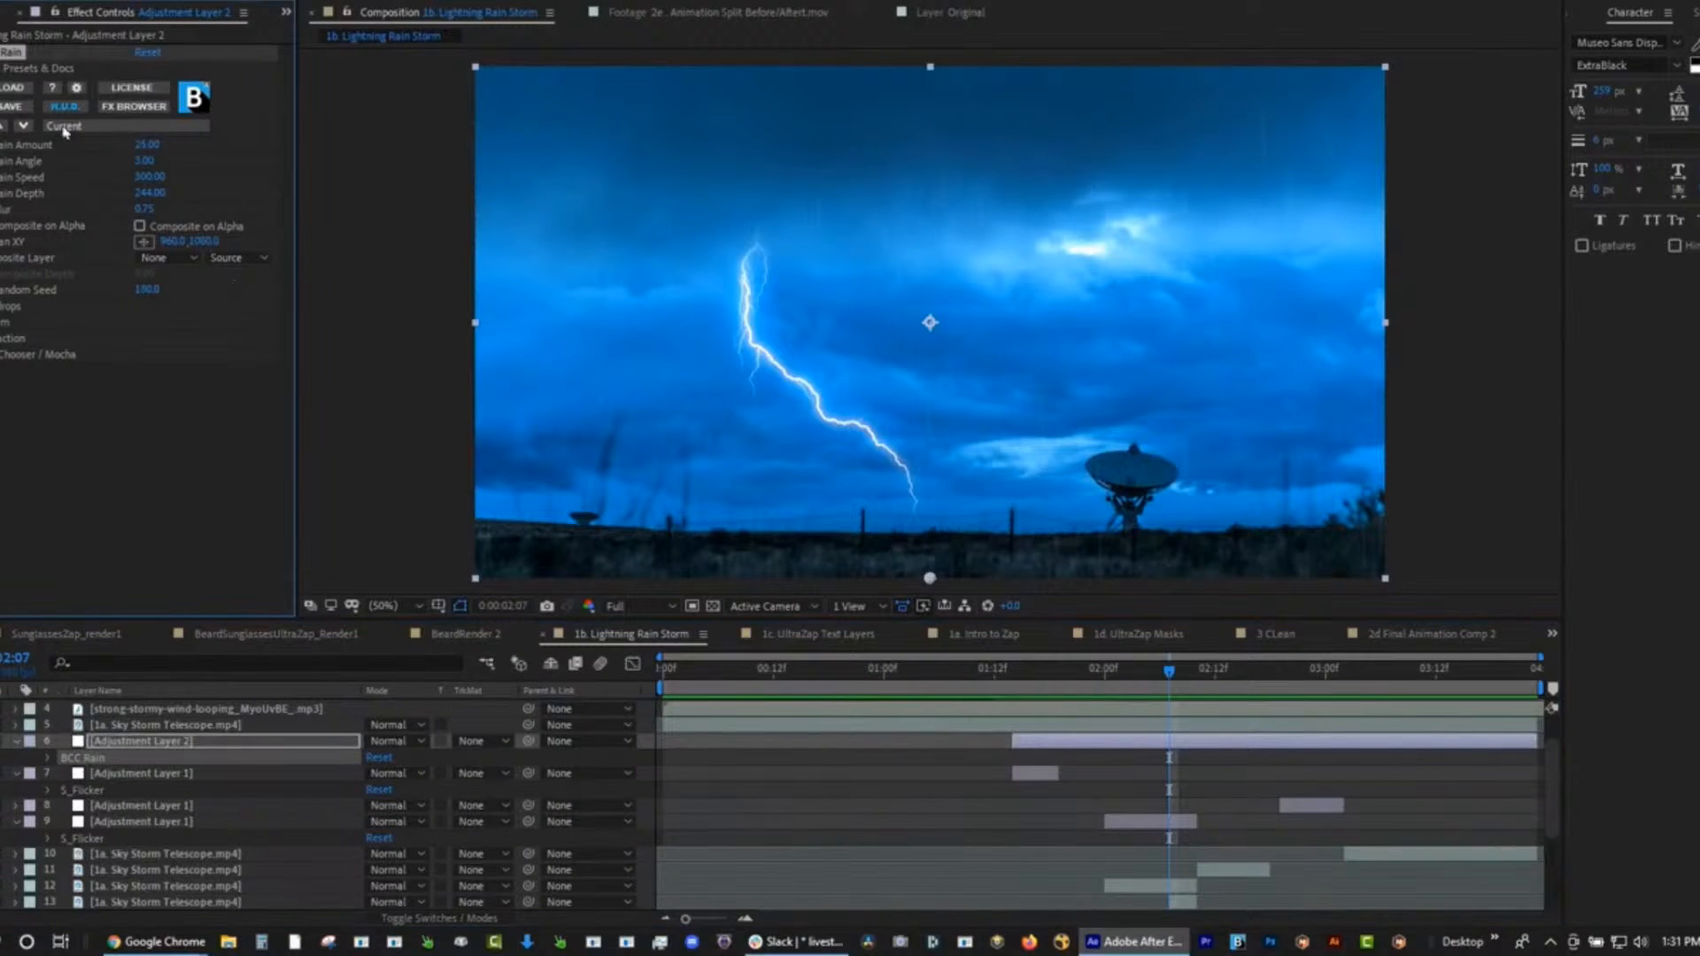
mouse_move(1169, 687)
left_mouse_down()
mouse_move(1244, 690)
mouse_move(1180, 688)
left_mouse_up()
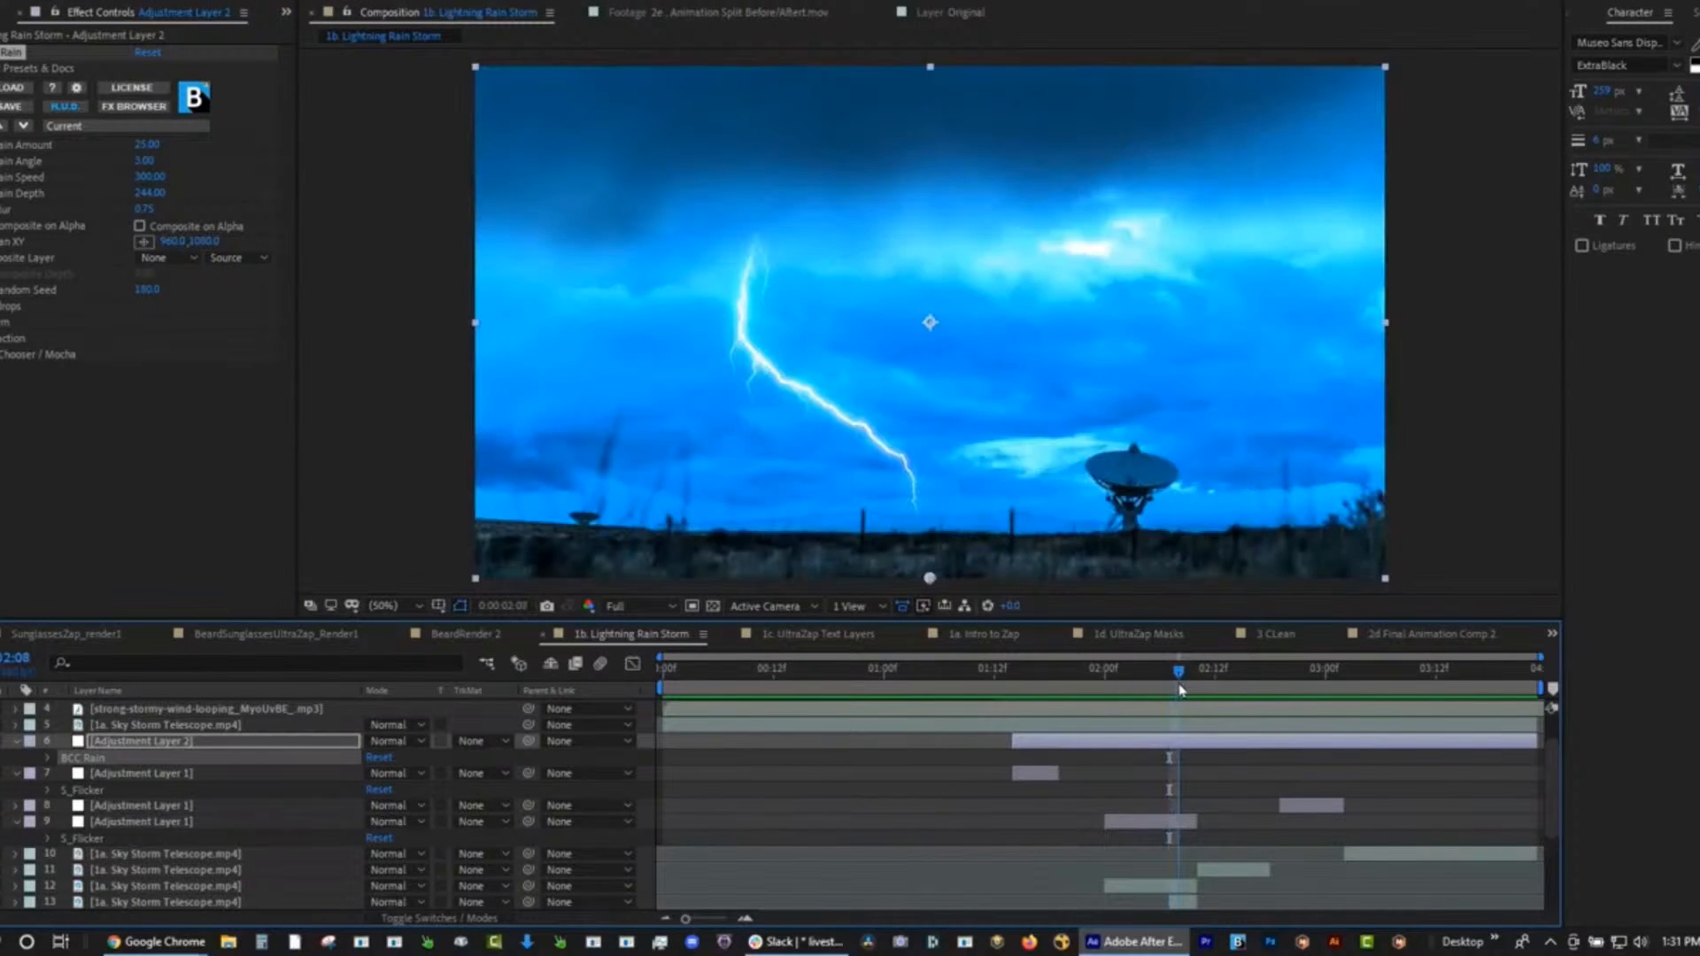
mouse_move(1057, 689)
left_mouse_down()
mouse_move(1078, 688)
mouse_move(1061, 686)
left_mouse_up()
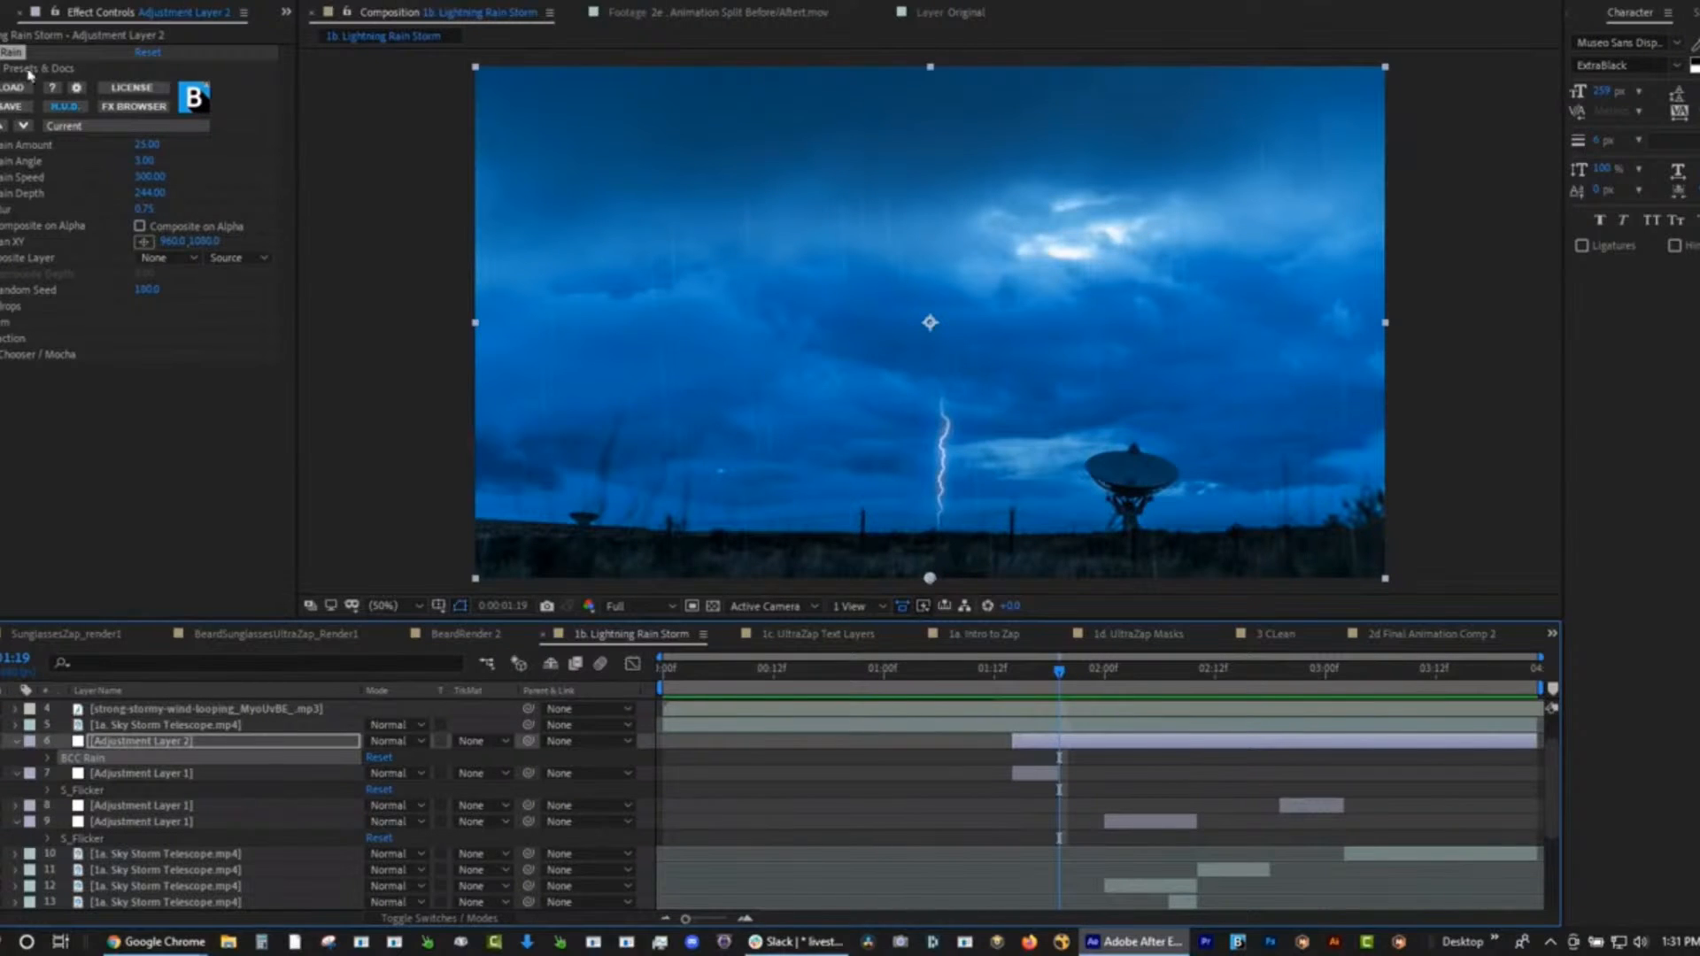
Open the 1c. UltraZap Text Layers composition and preview its animation, stopping with the playhead at 0:00:00:14.
key("ctrl+0")
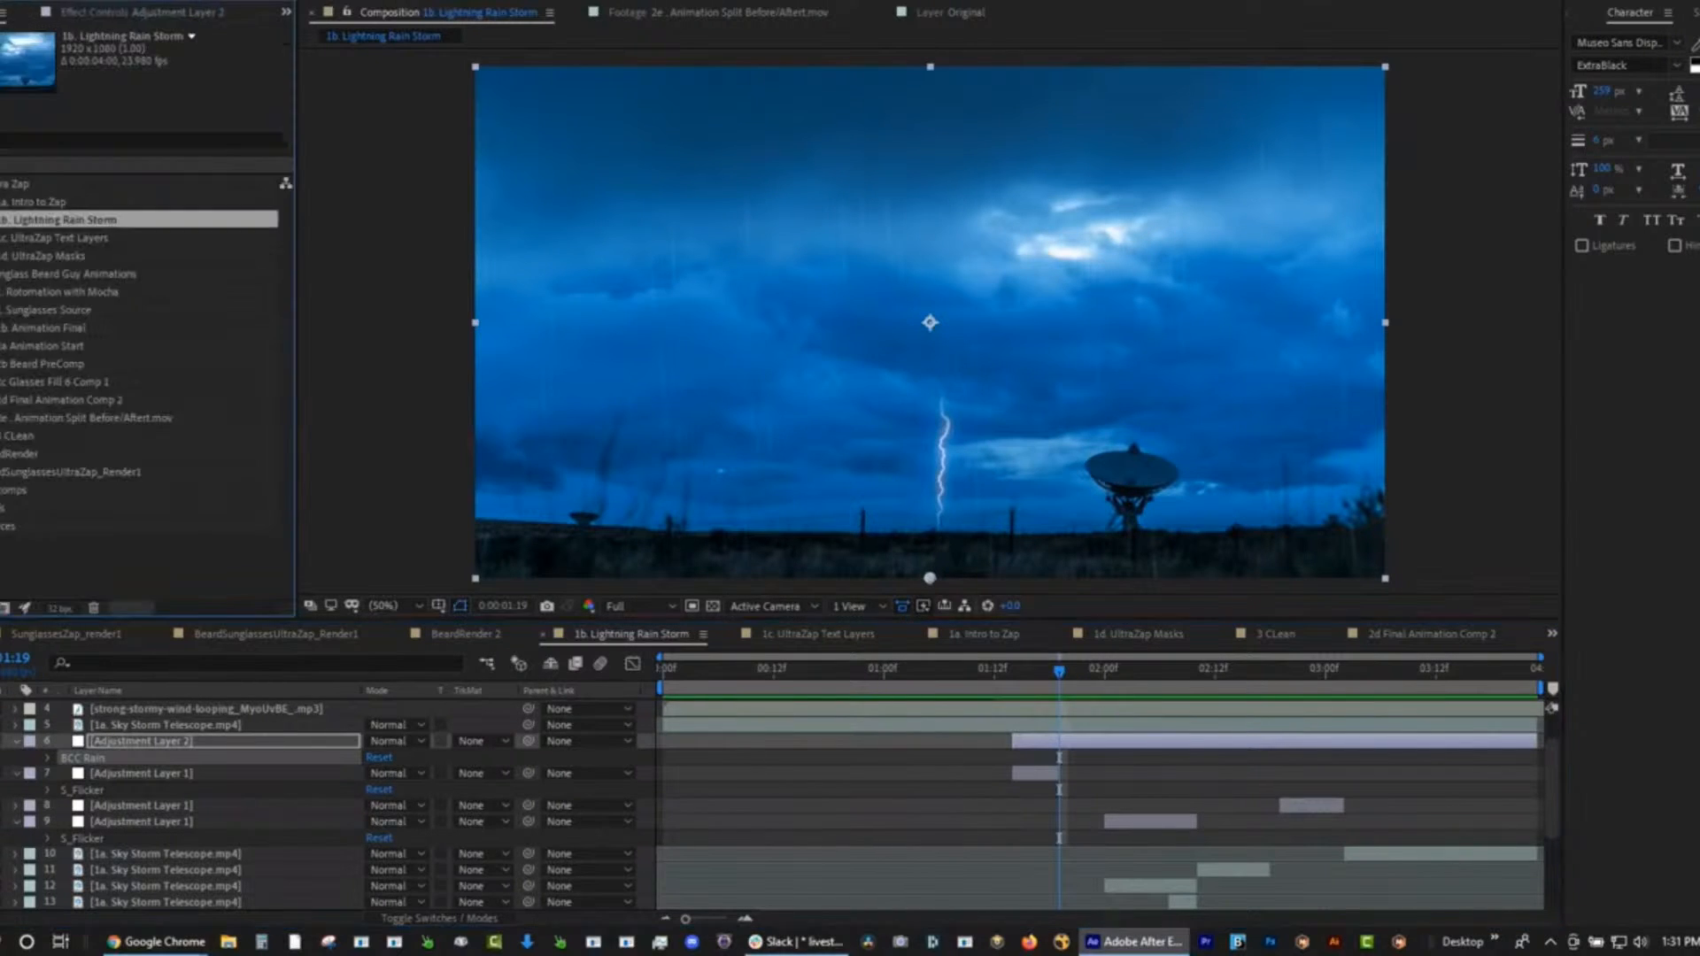
double_click(64, 239)
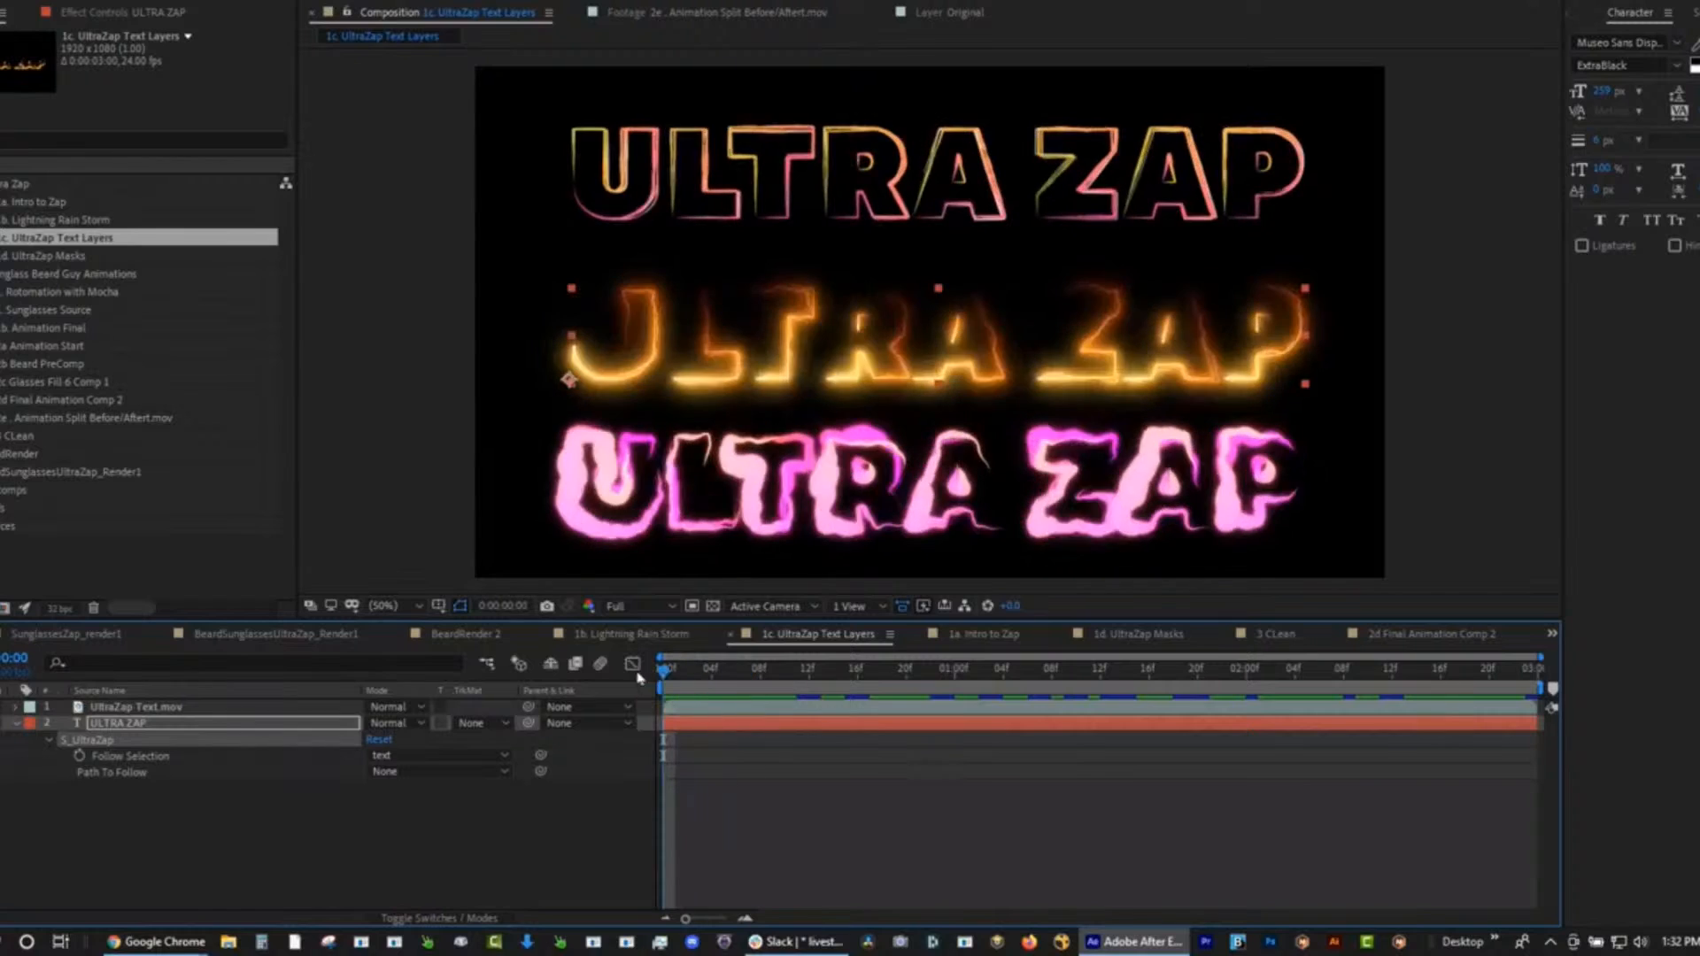
key("space")
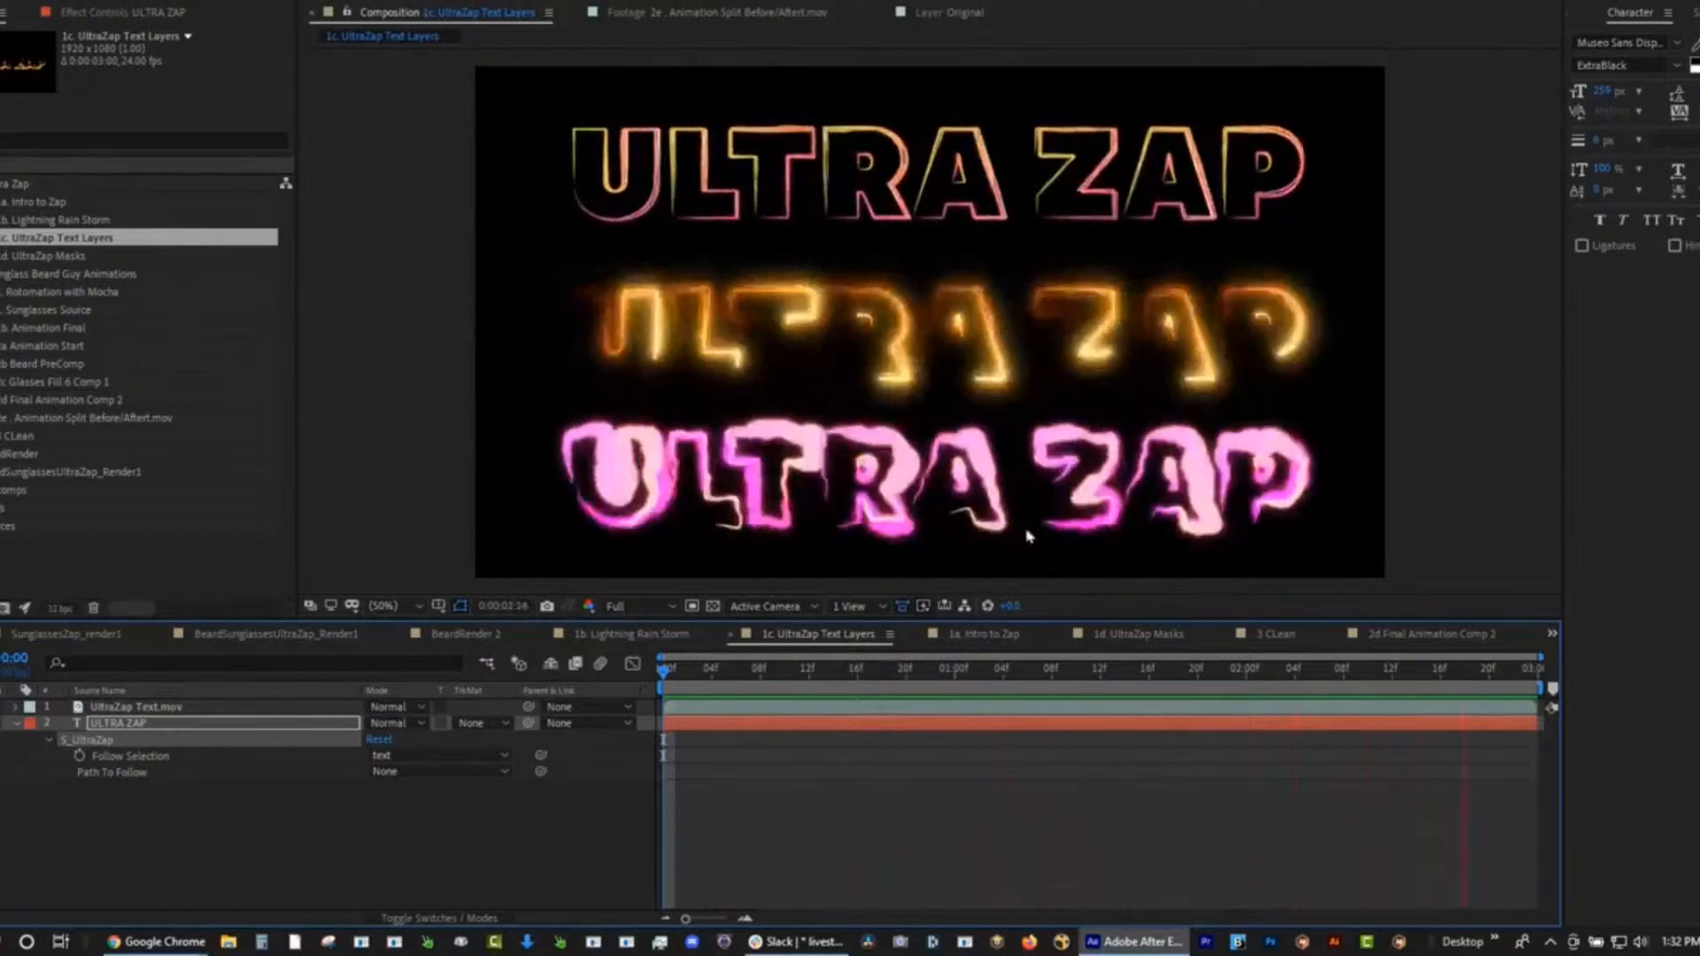
key("space")
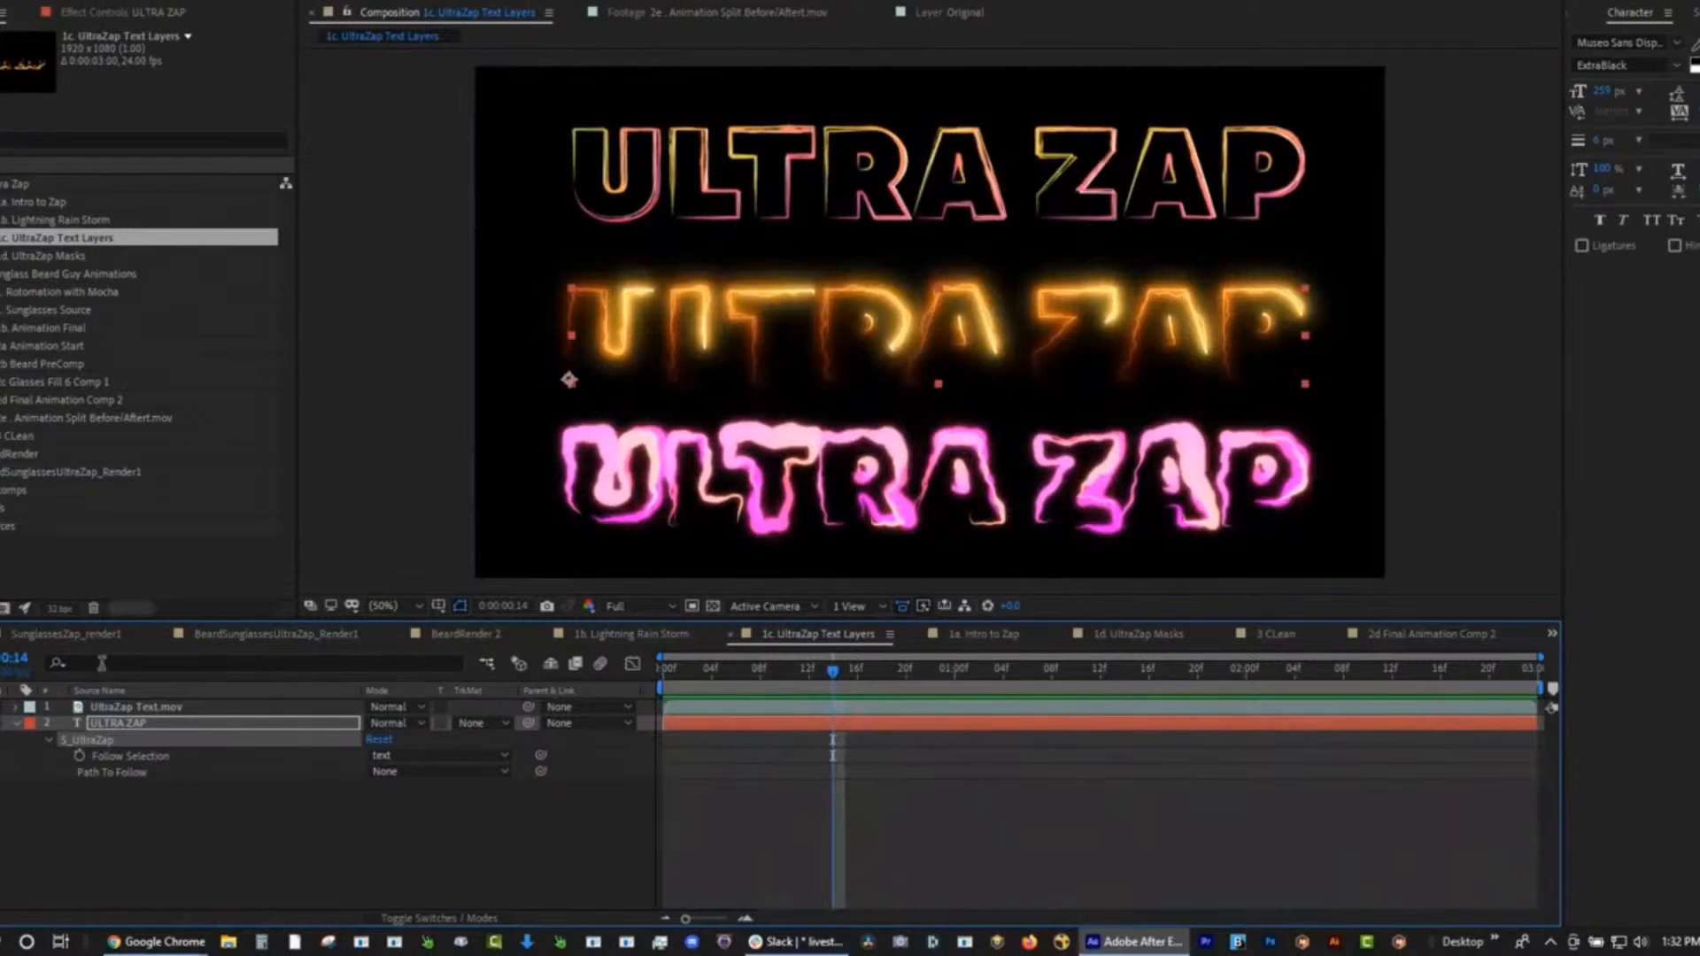
Hide the UltraZap Text.mov layer and set Combine to Screen in the ULTRA ZAP text layer's S_UltraZap effect.
left_click(0, 706)
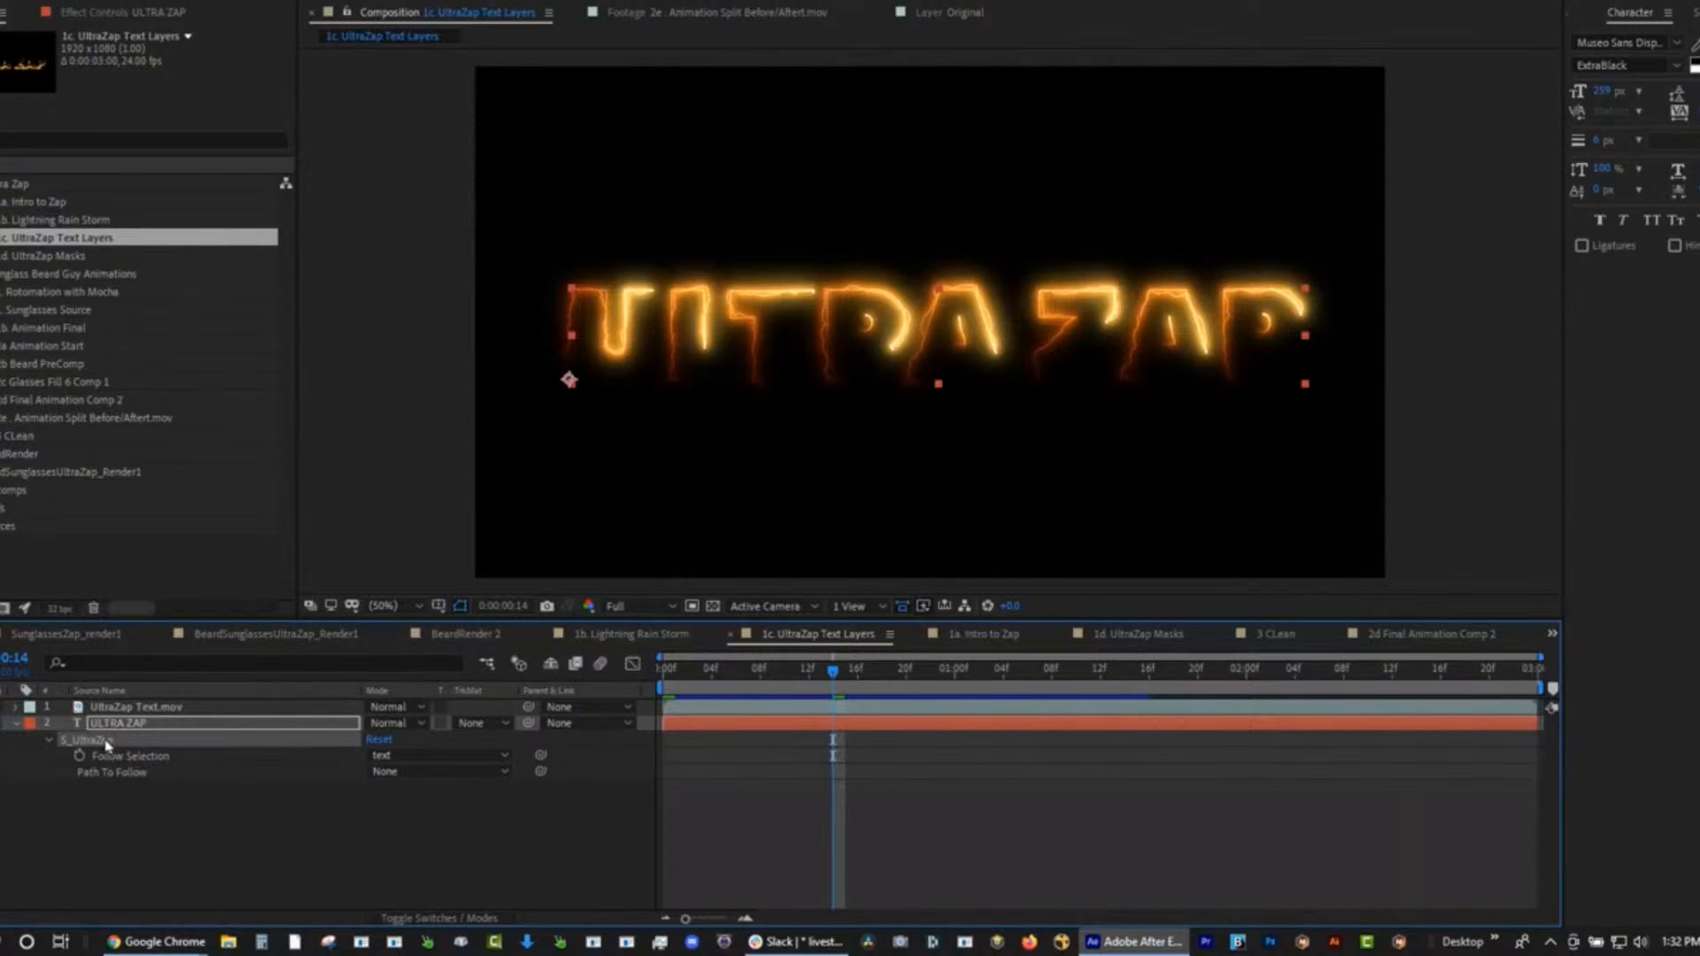
double_click(106, 742)
left_click_drag(288, 205, 321, 592)
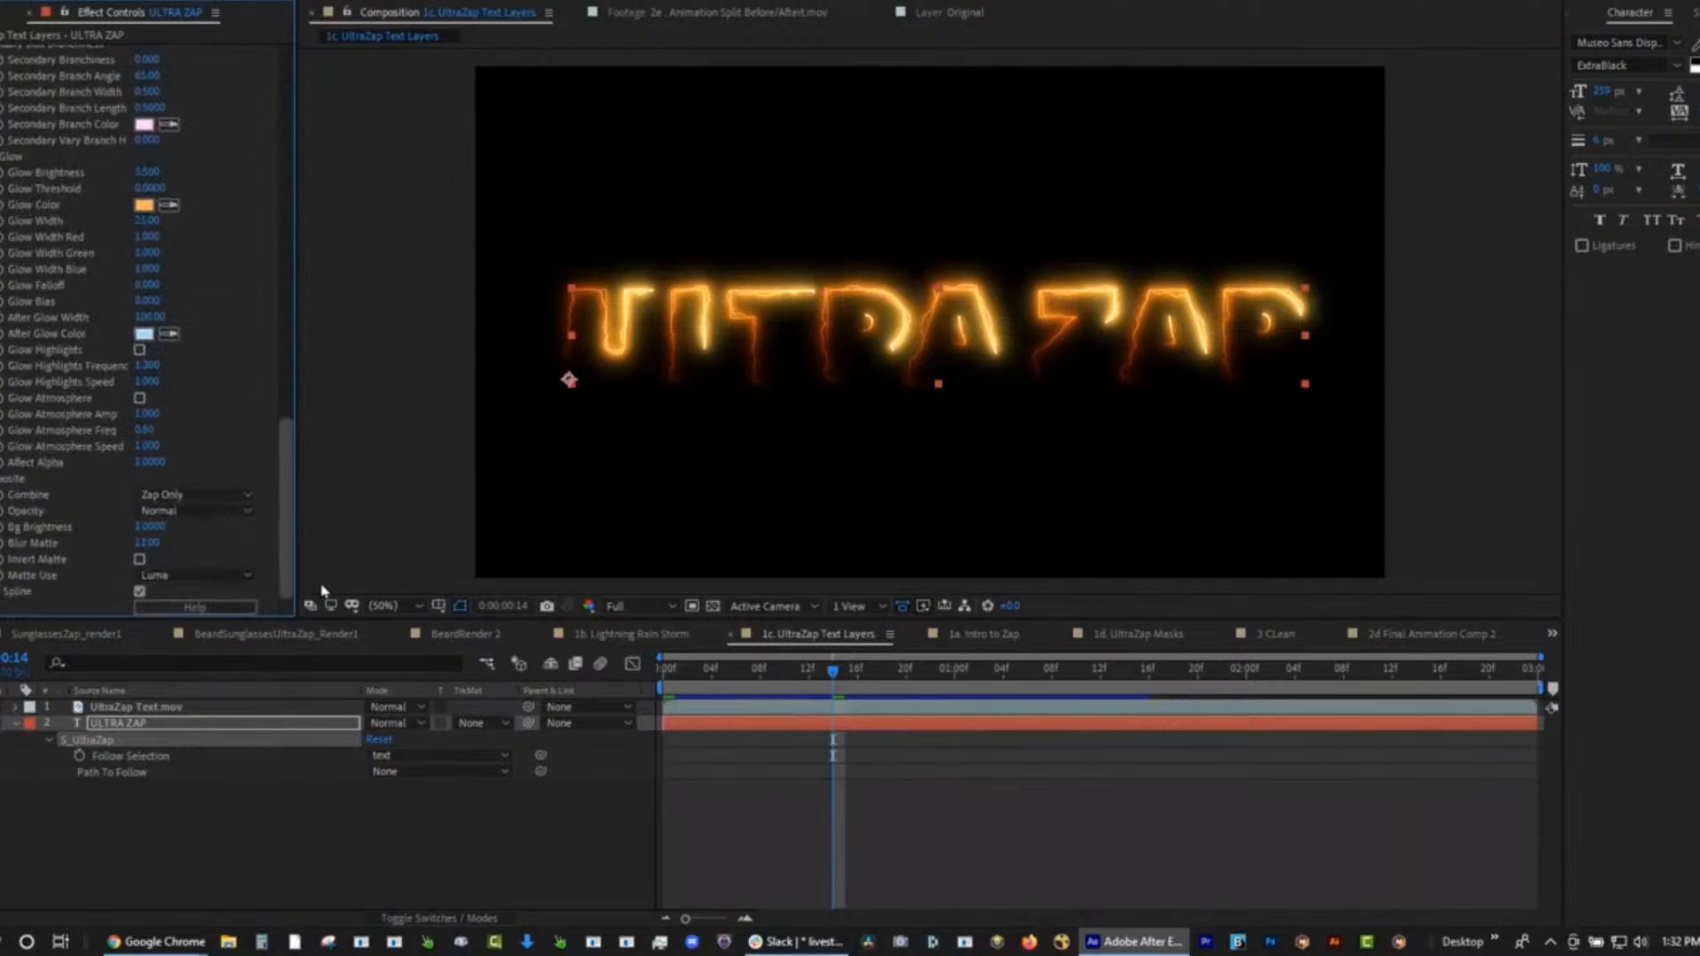
left_click(215, 497)
left_click(209, 522)
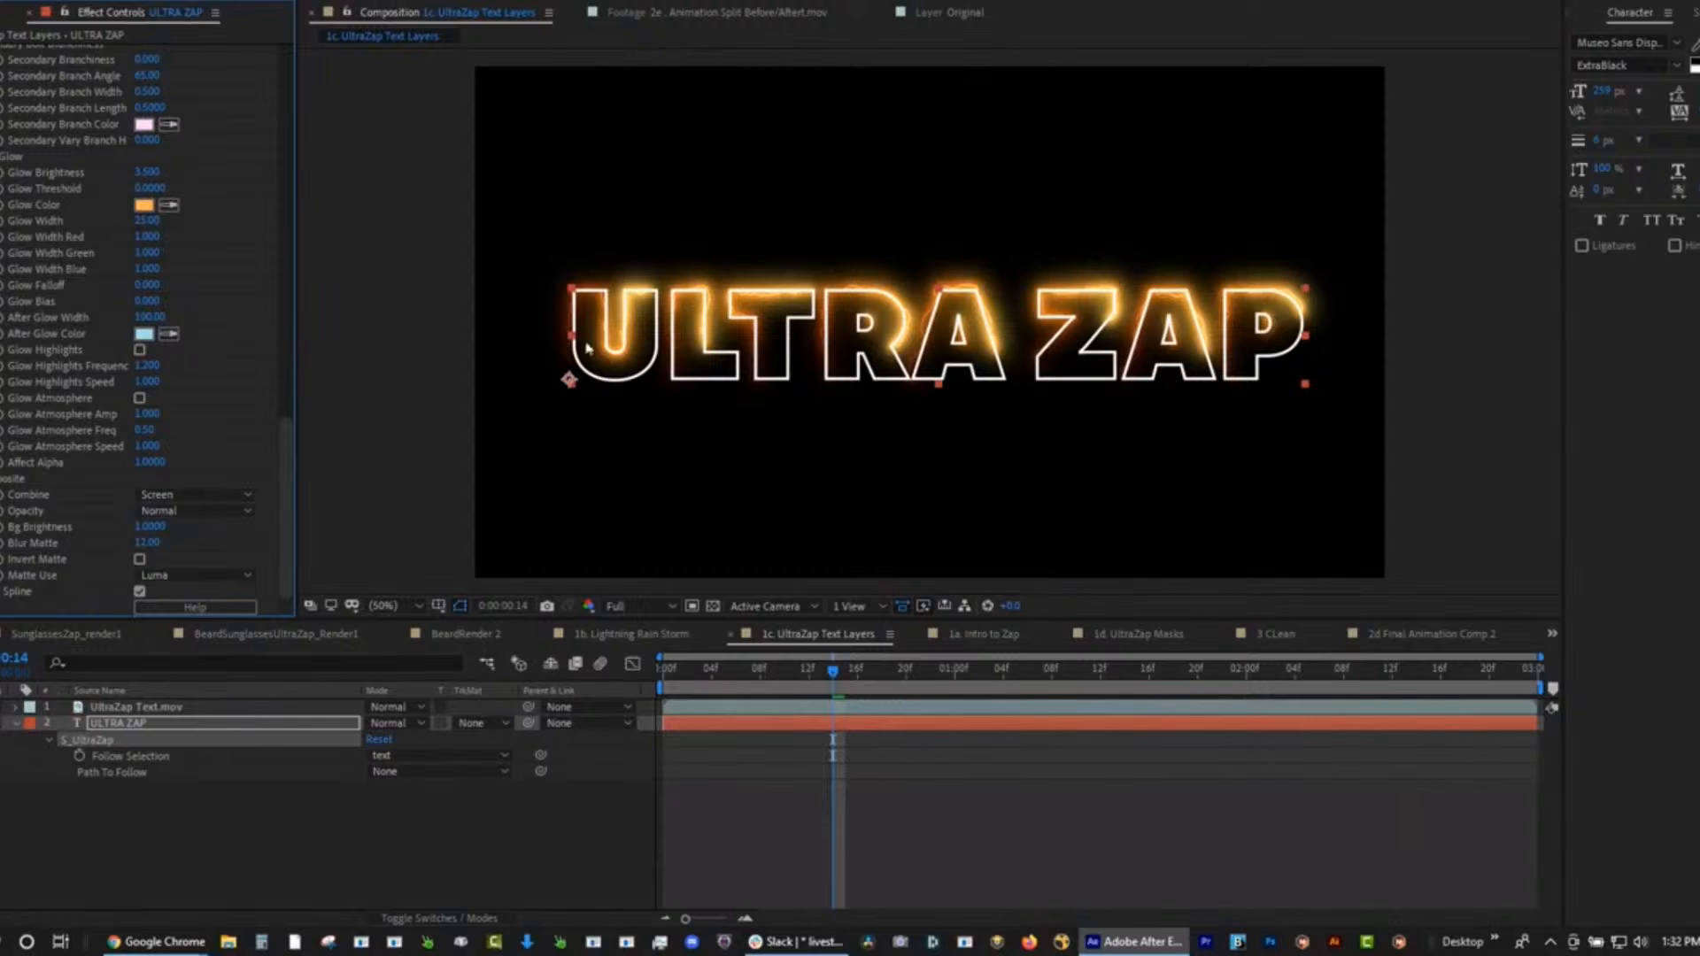
Reduce the ULTRA ZAP text's font size to 254 px and set S_UltraZap's Combine option back to Zap Only.
left_click_drag(1602, 93, 1603, 93)
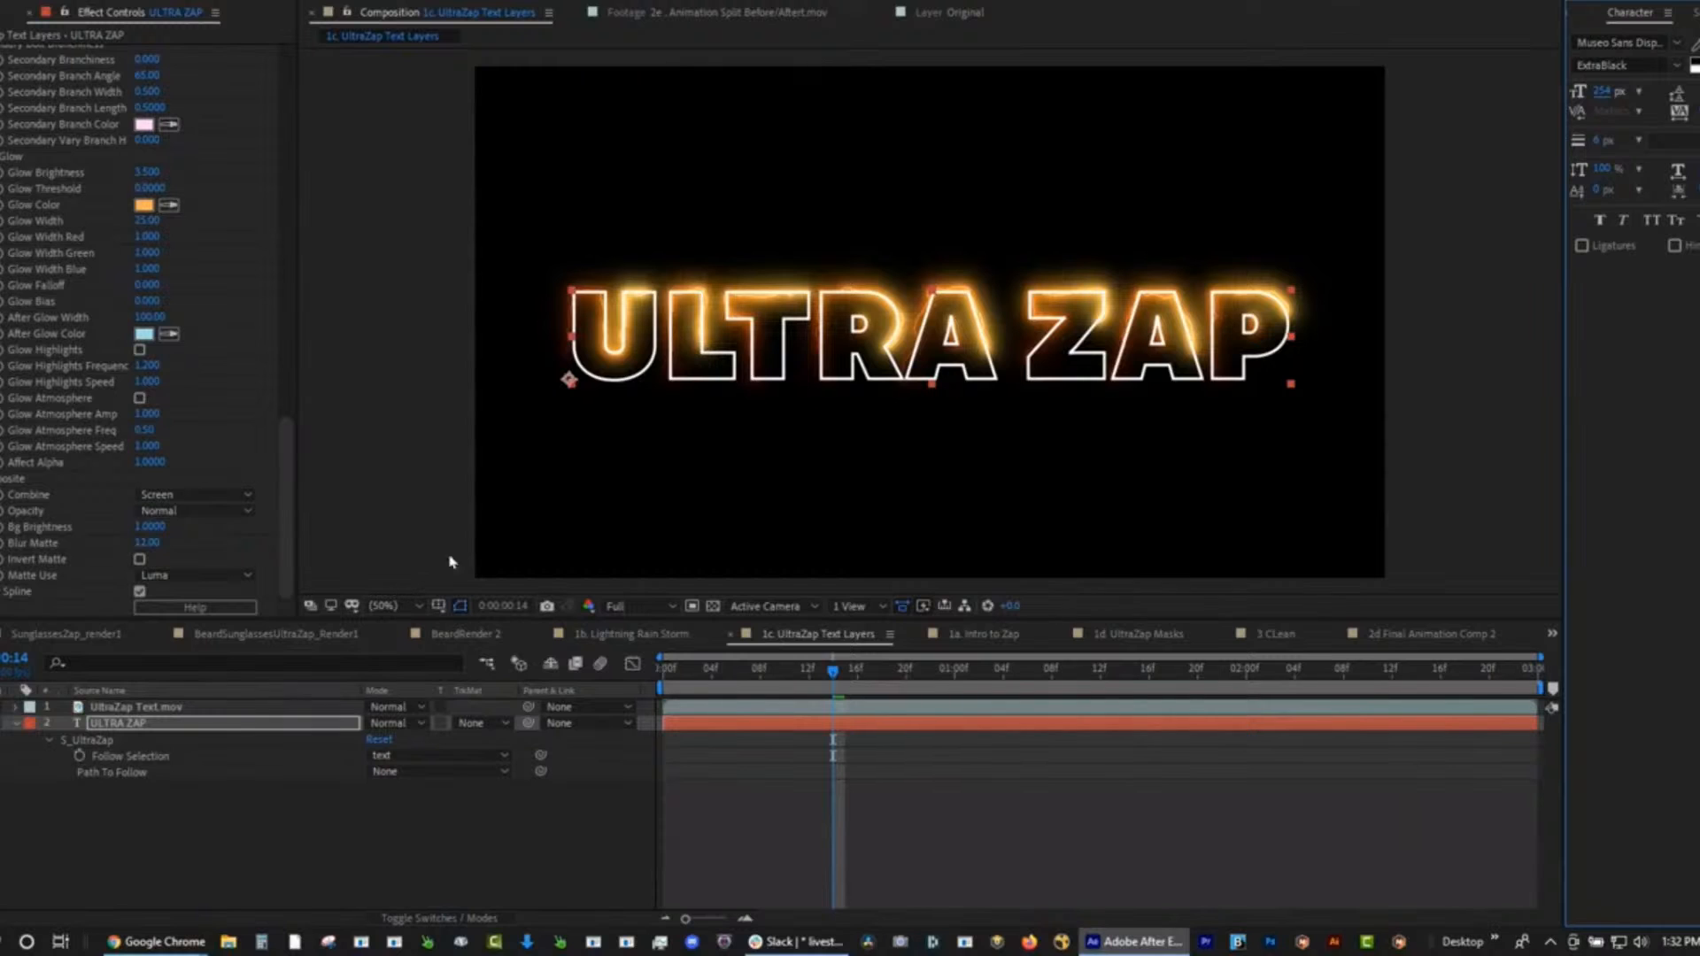
left_click(177, 496)
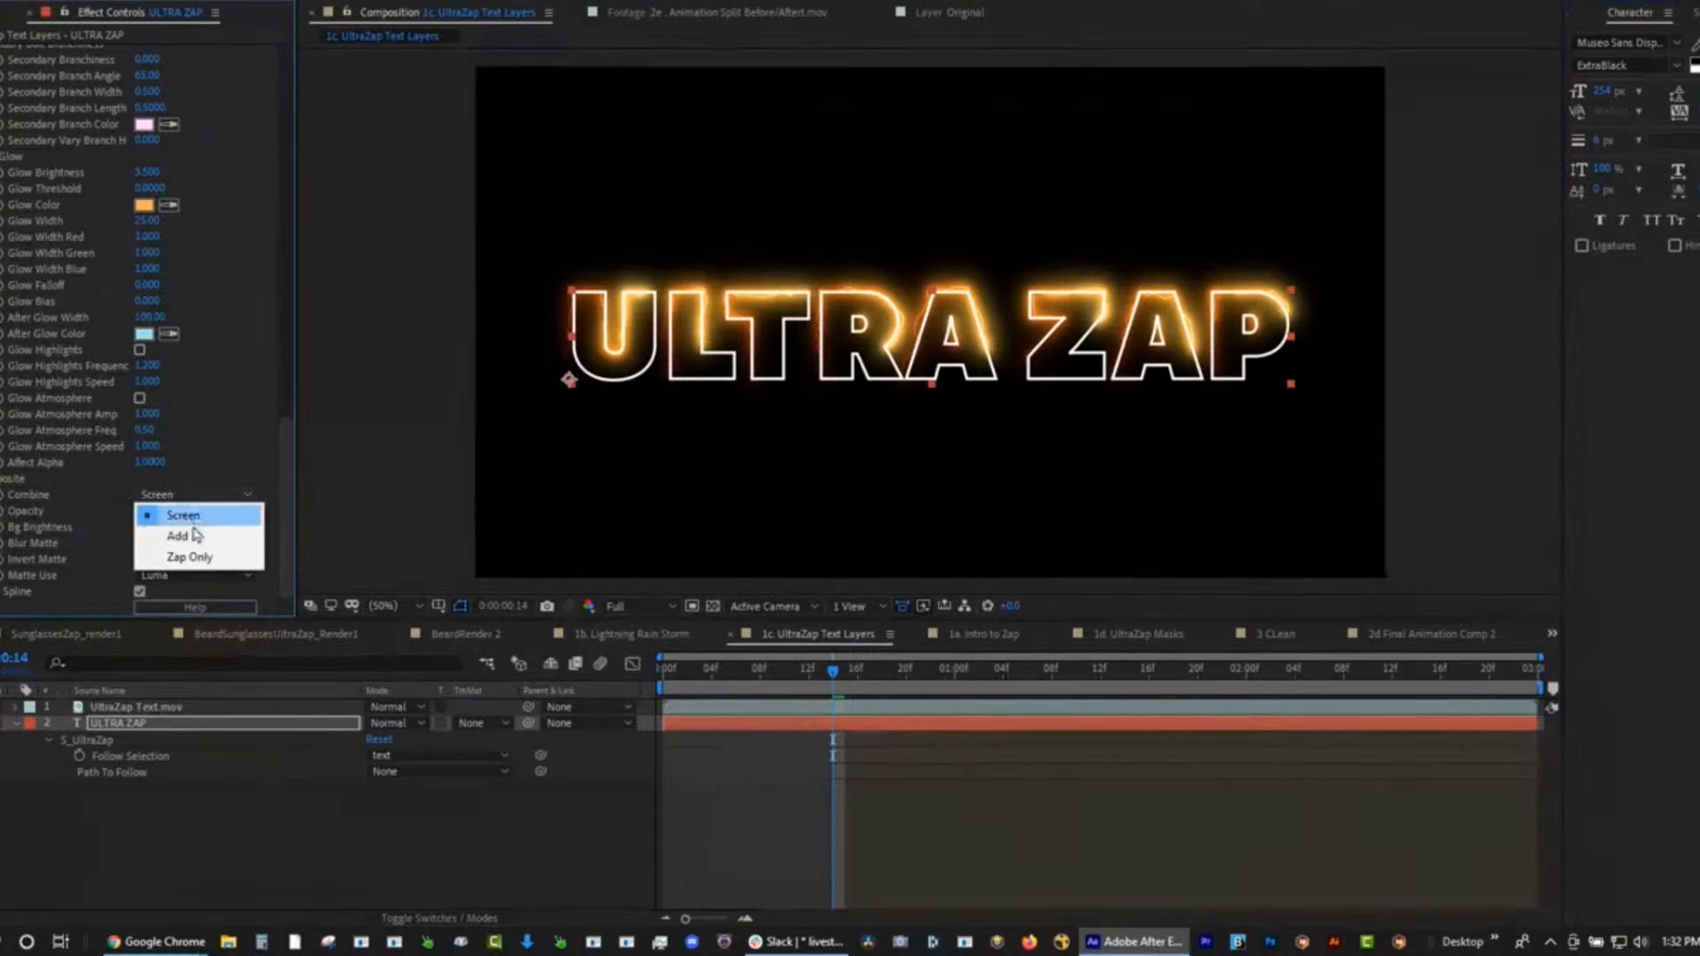
left_click(201, 556)
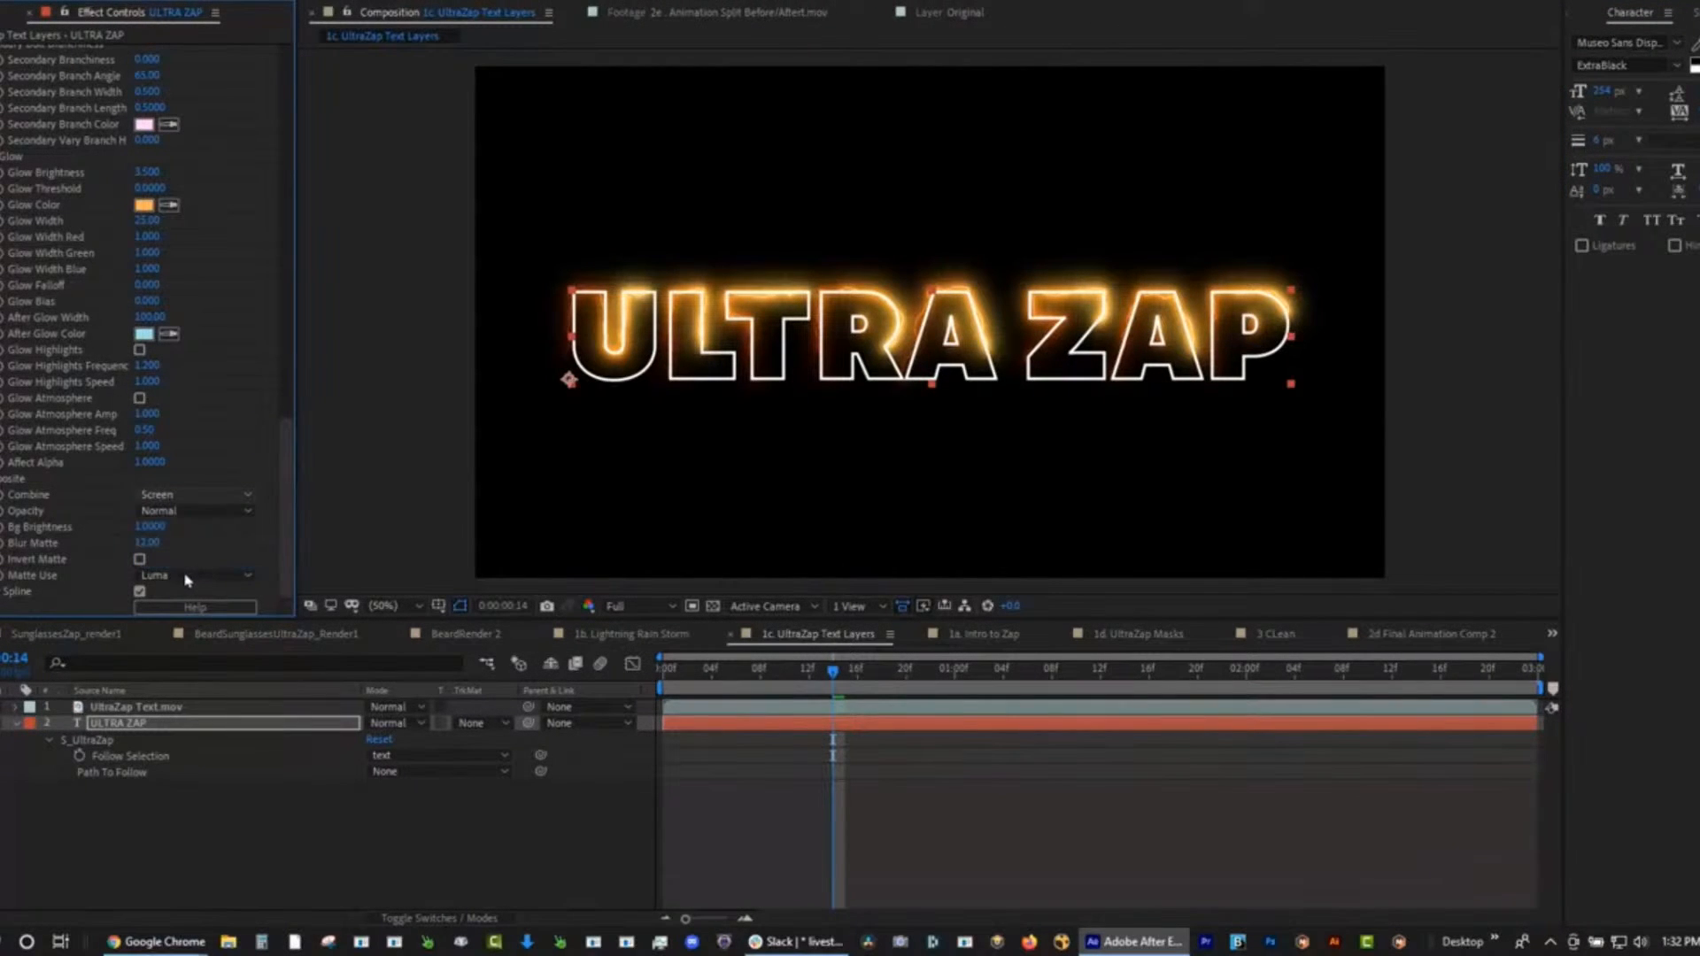
View the text zap at 0:00:01:07 and check which Follow Selection options S_UltraZap offers.
left_click(748, 691)
left_click(1038, 690)
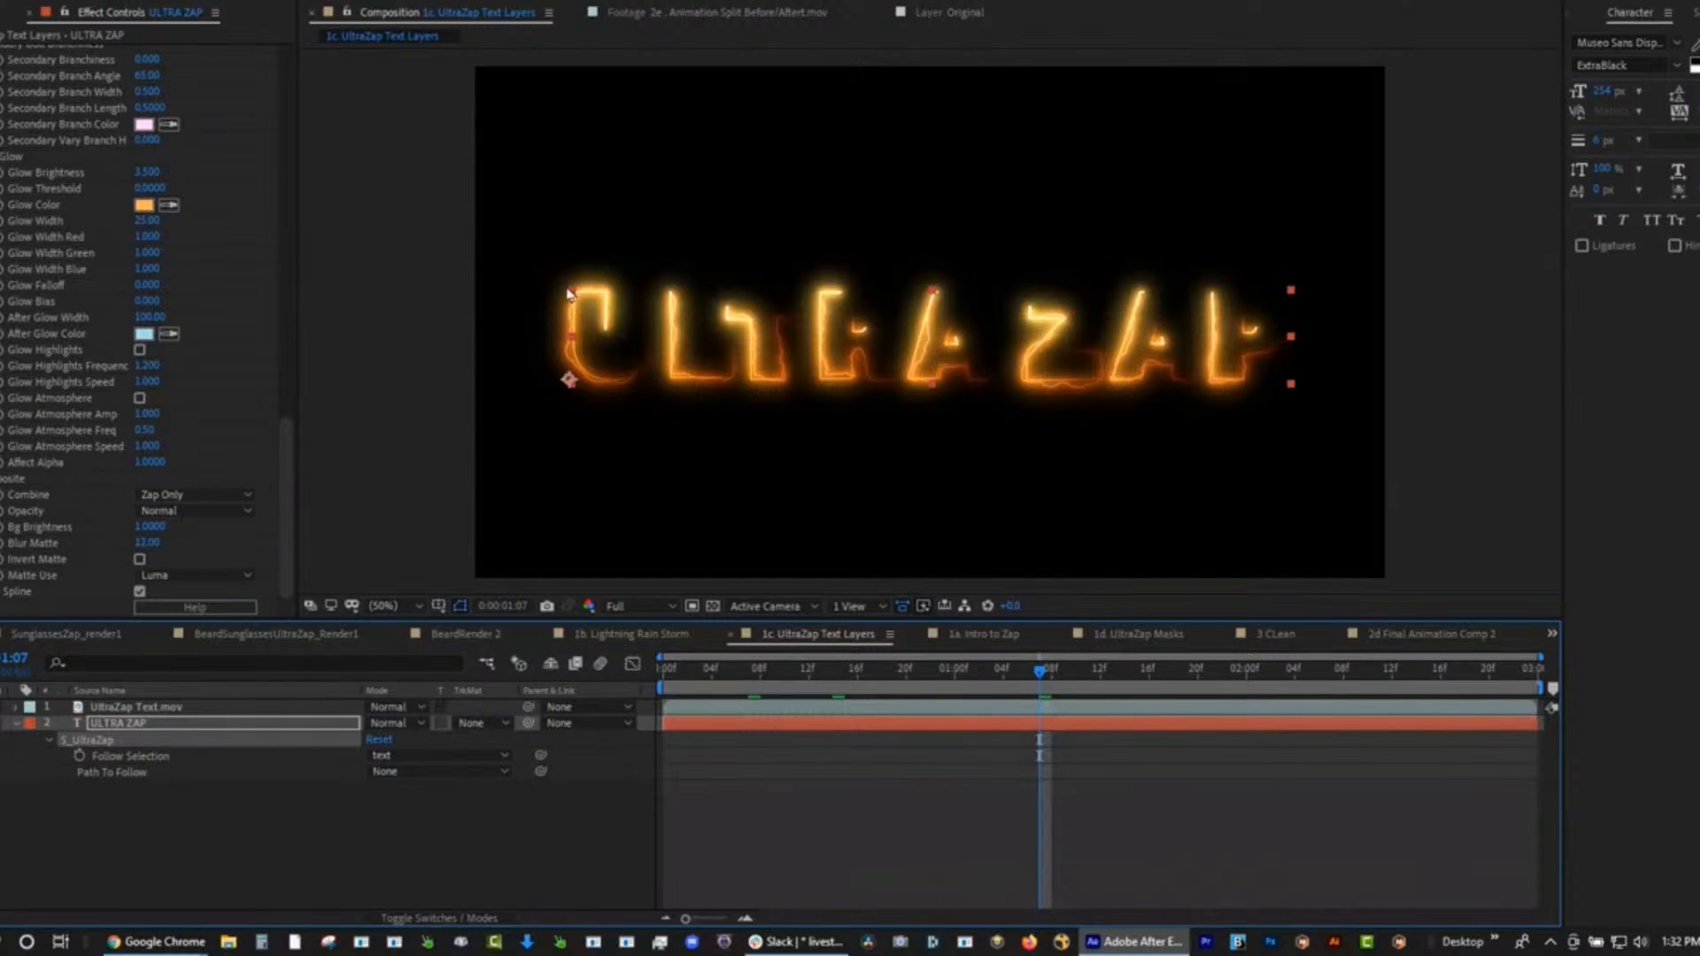
left_click_drag(296, 455, 310, 64)
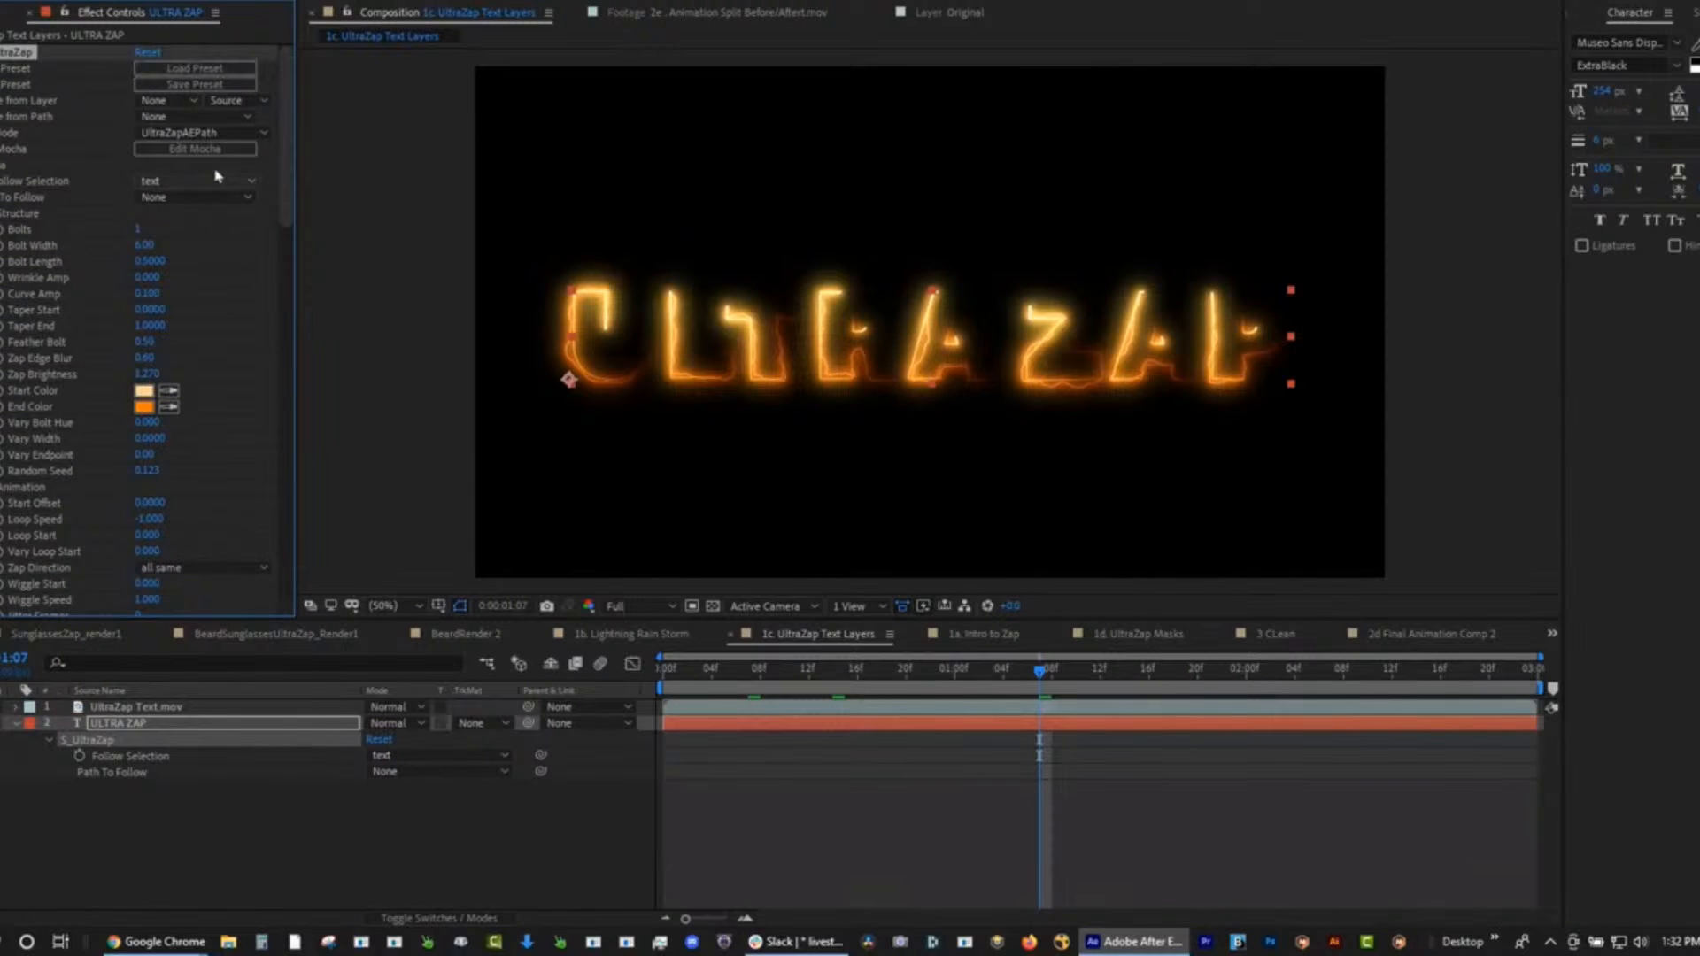
left_click(188, 190)
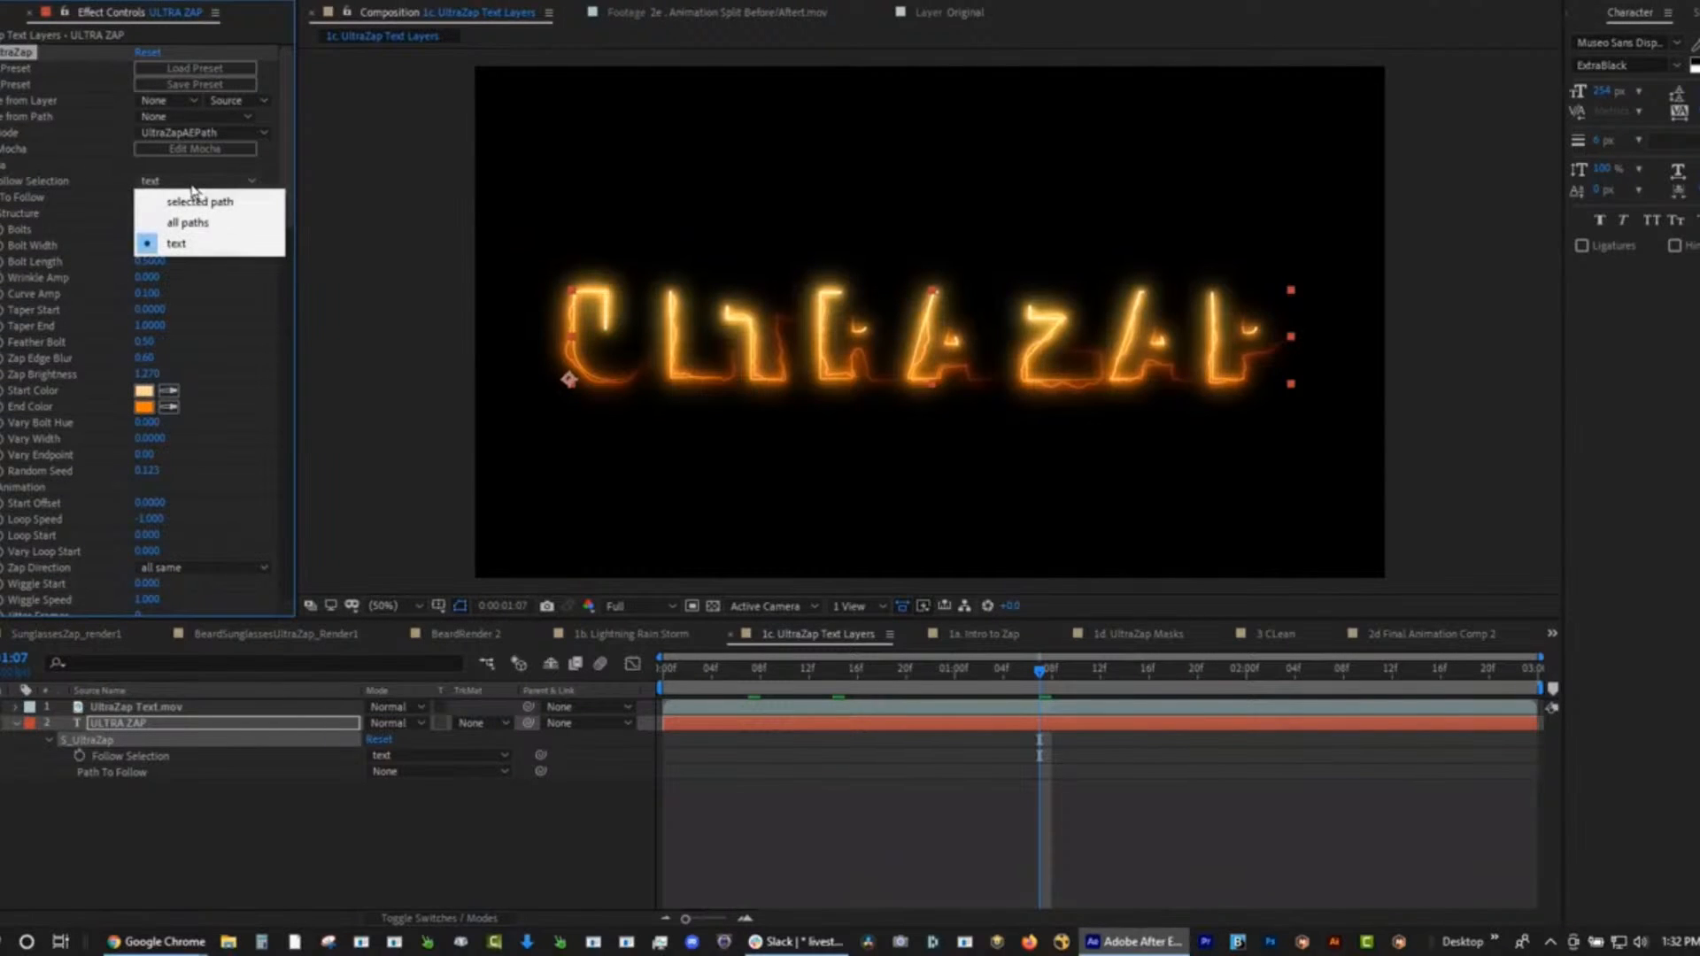
left_click(197, 196)
Switch the S_UltraZap mode to UltraZap and reshape the bolt, moving control point 1 to about 642, 390 and point 2 to about 995, 418.
left_click(202, 133)
left_click(188, 153)
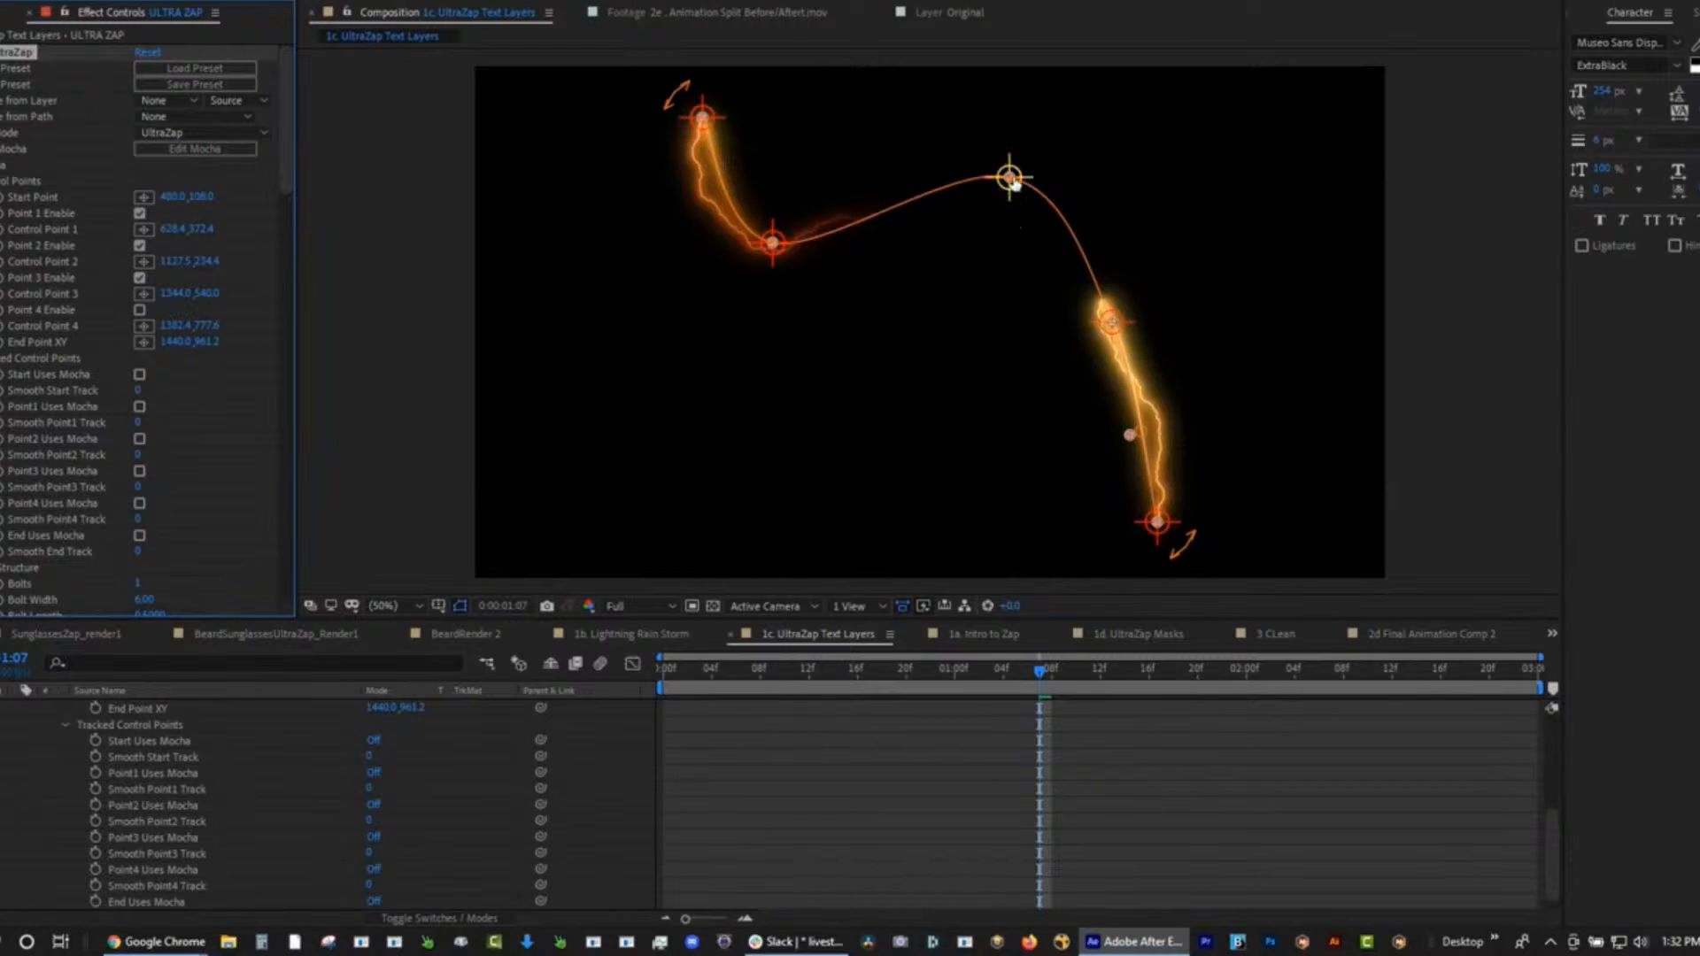
left_click_drag(1010, 185, 967, 237)
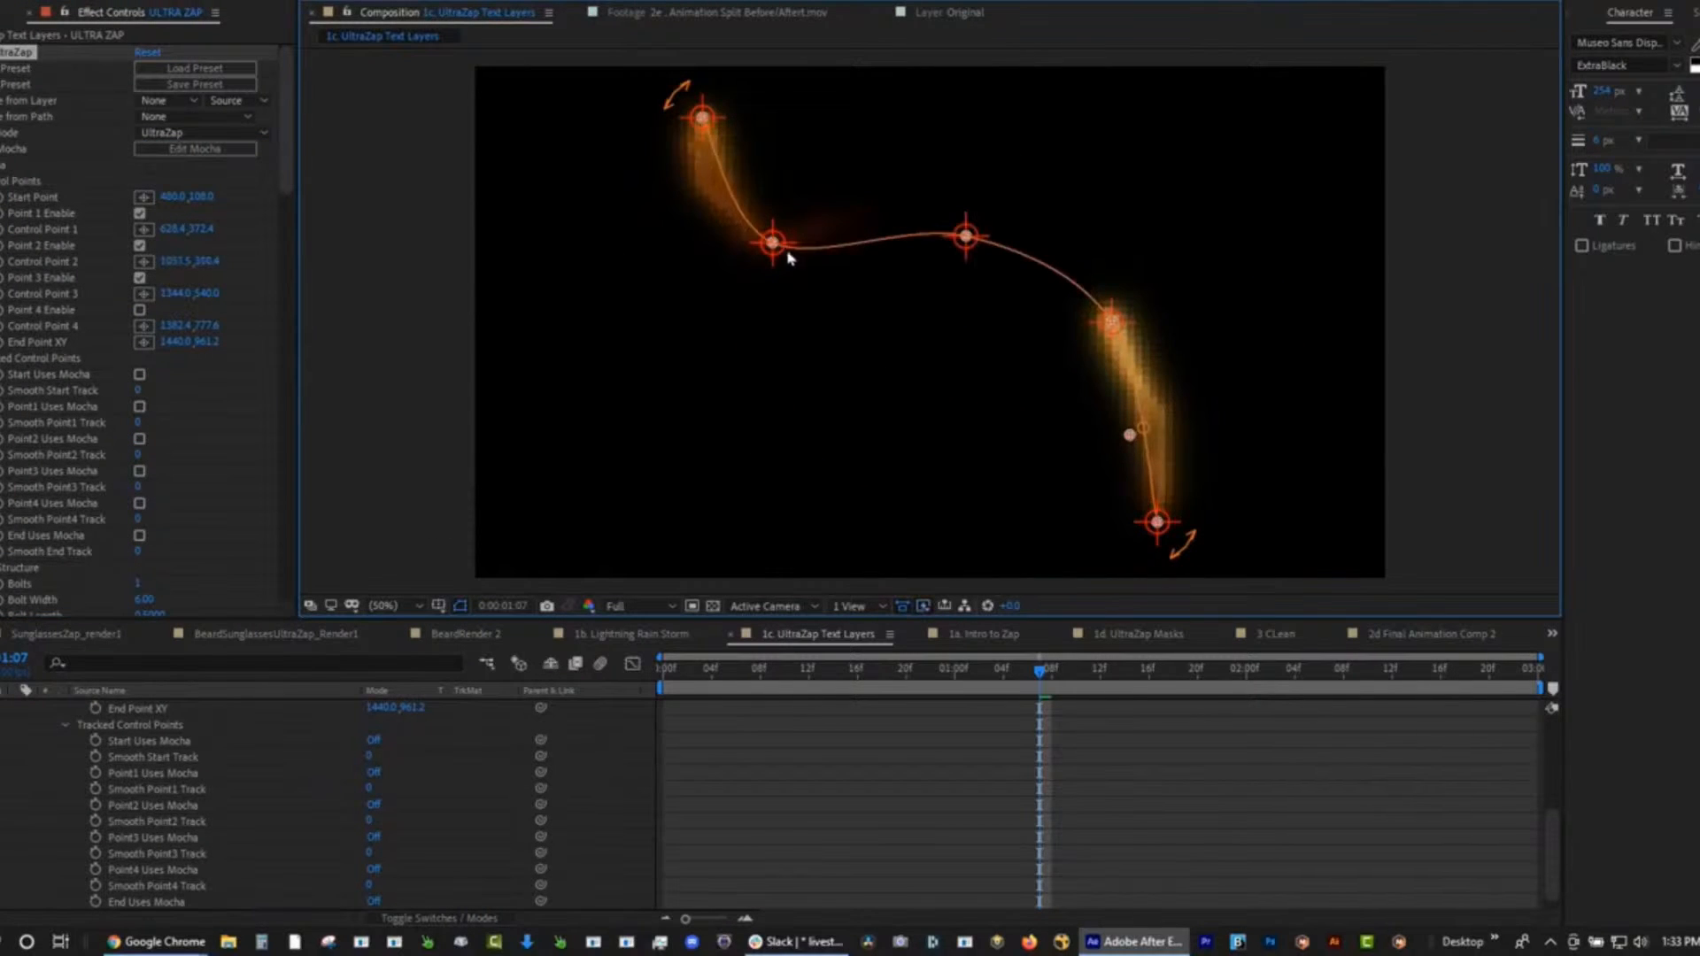
left_click_drag(772, 241, 804, 217)
left_click_drag(943, 257, 779, 251)
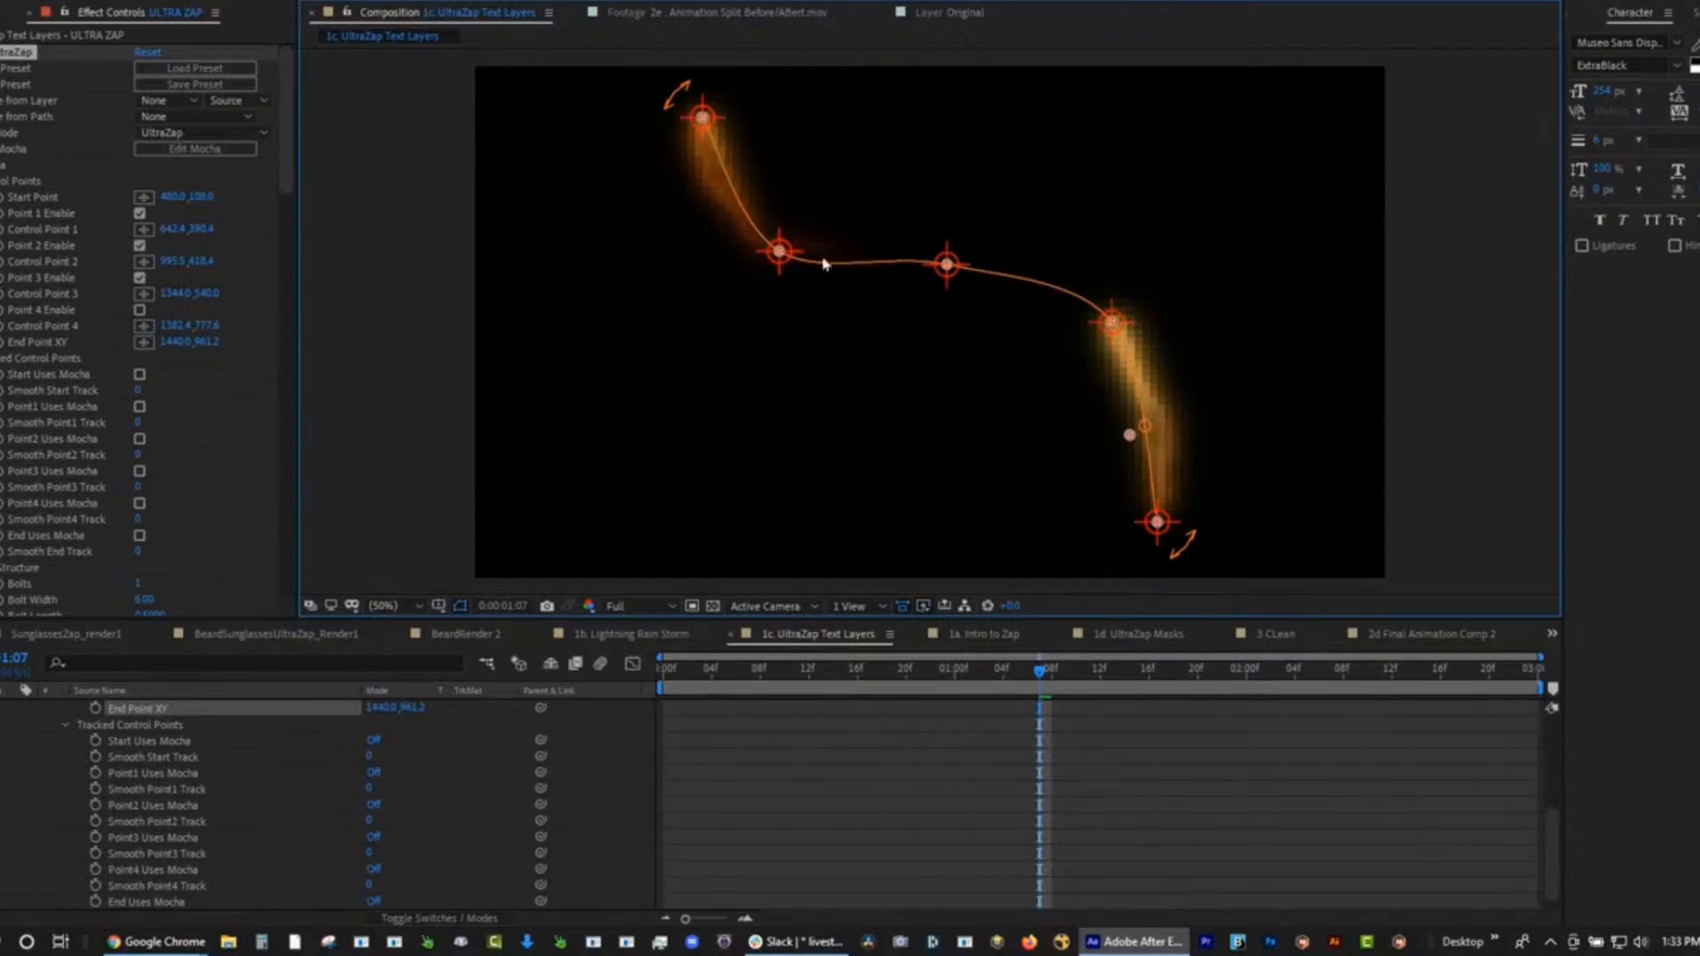
Set the S_UltraZap mode back to UltraZapAEPath with Follow Selection on text, and deselect the text layer.
left_click(204, 134)
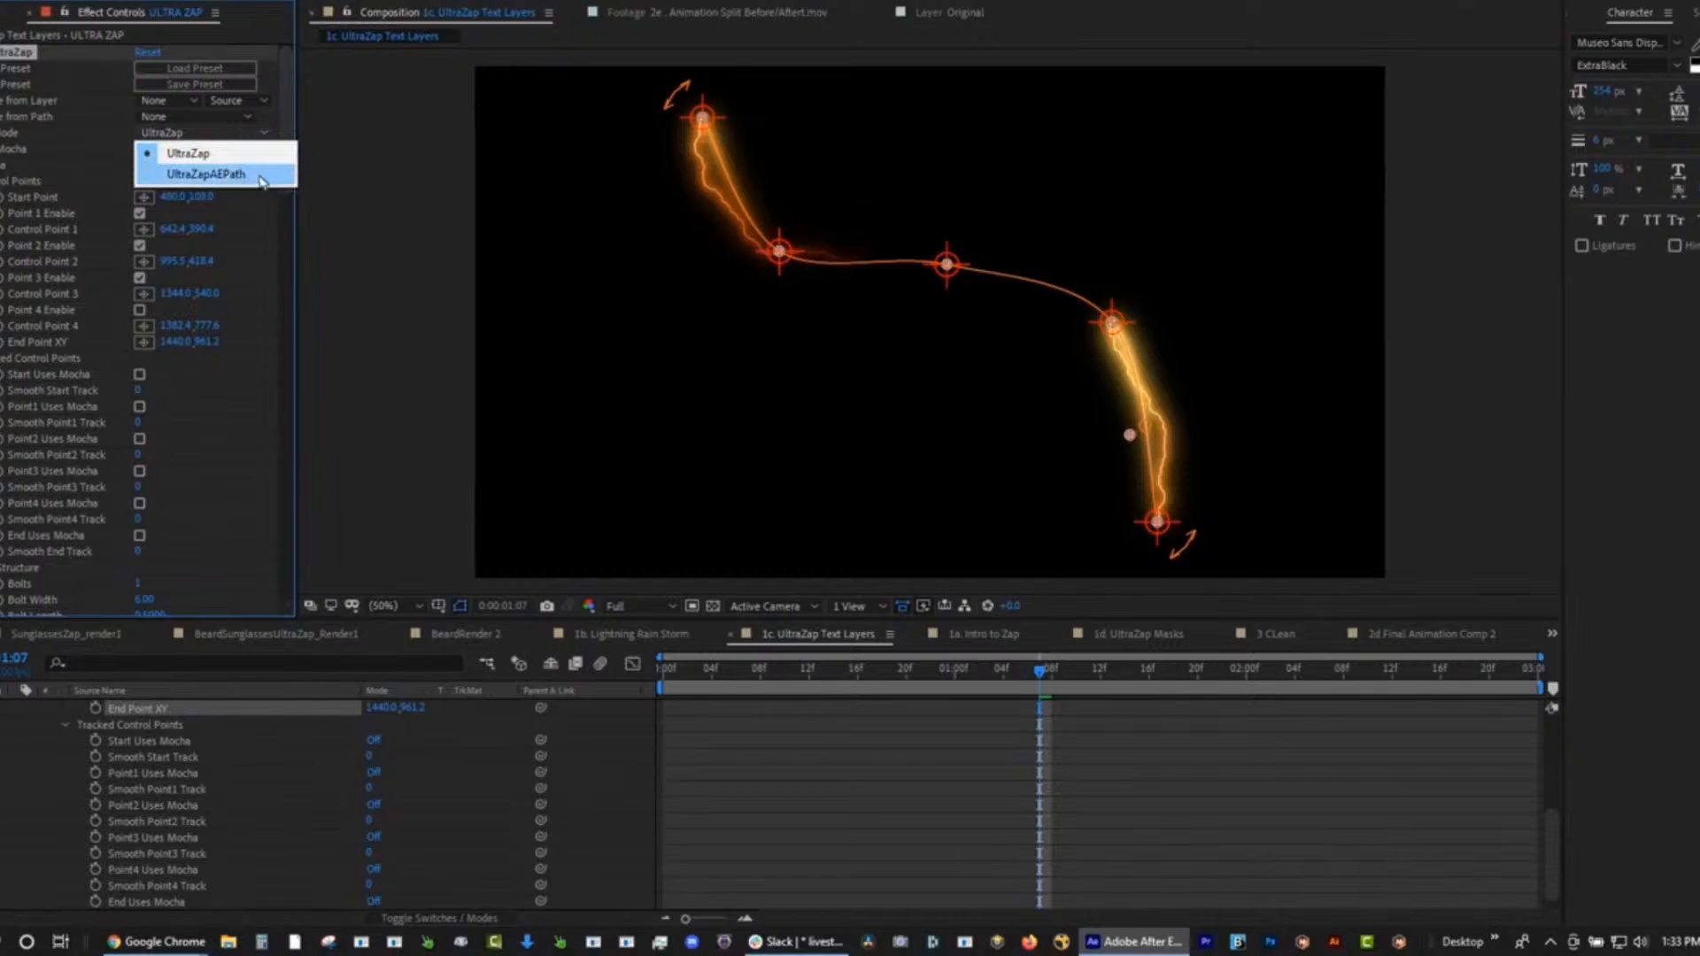
left_click(205, 175)
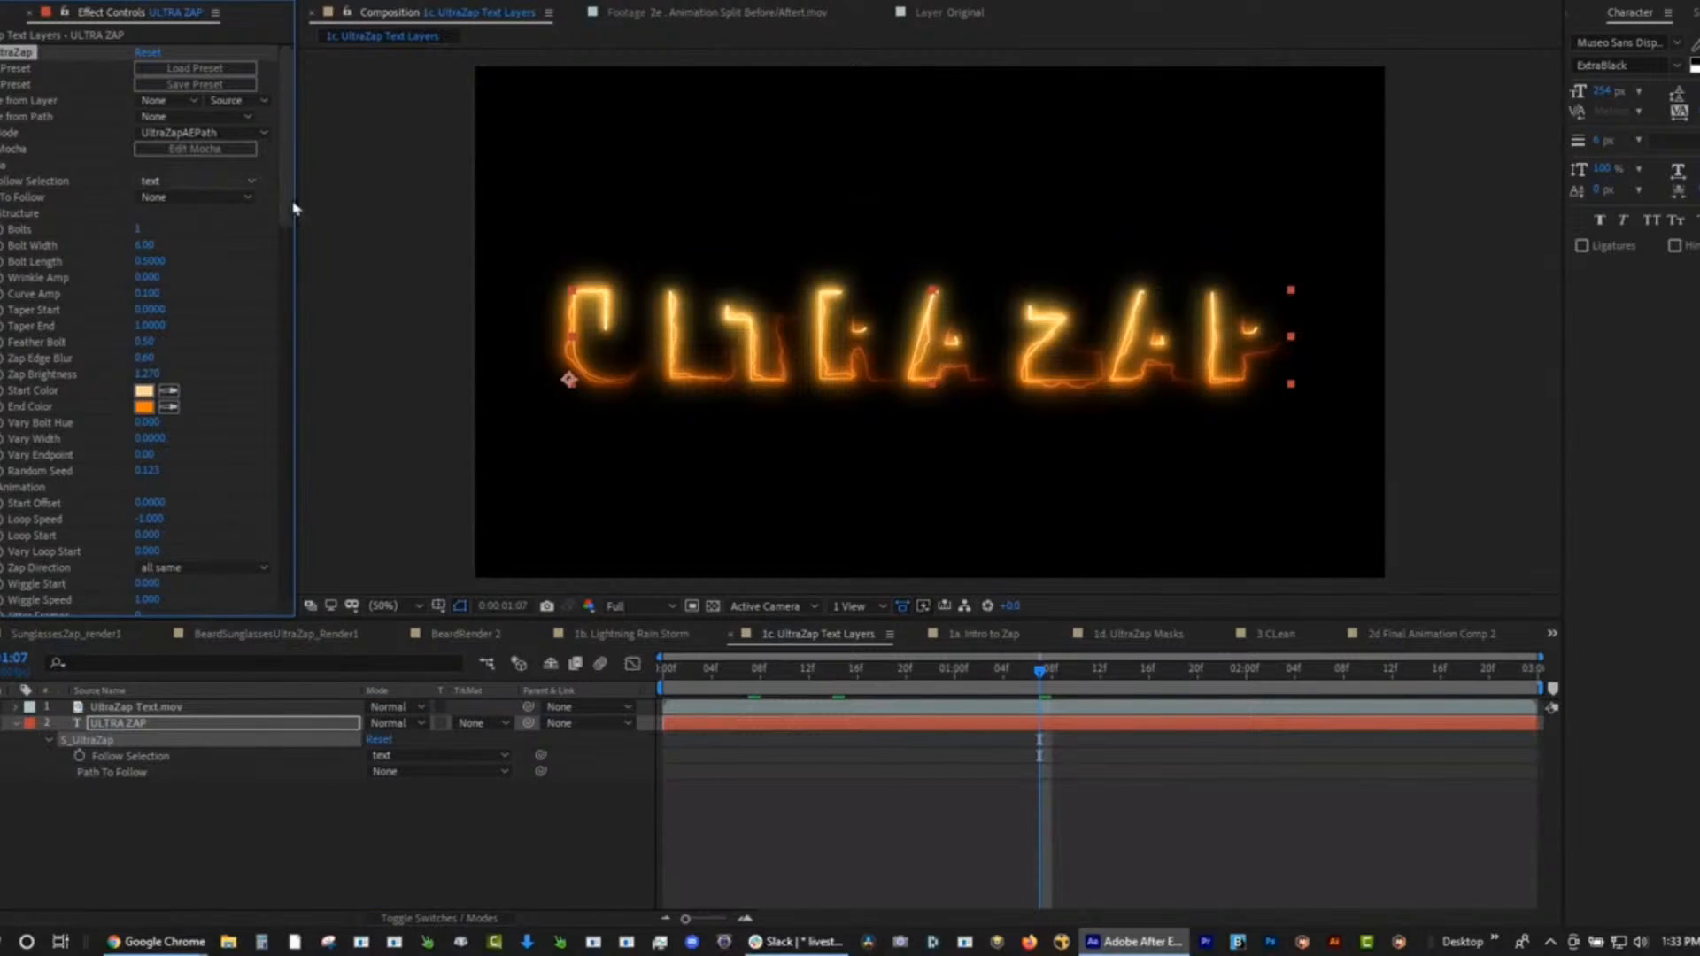
left_click(213, 181)
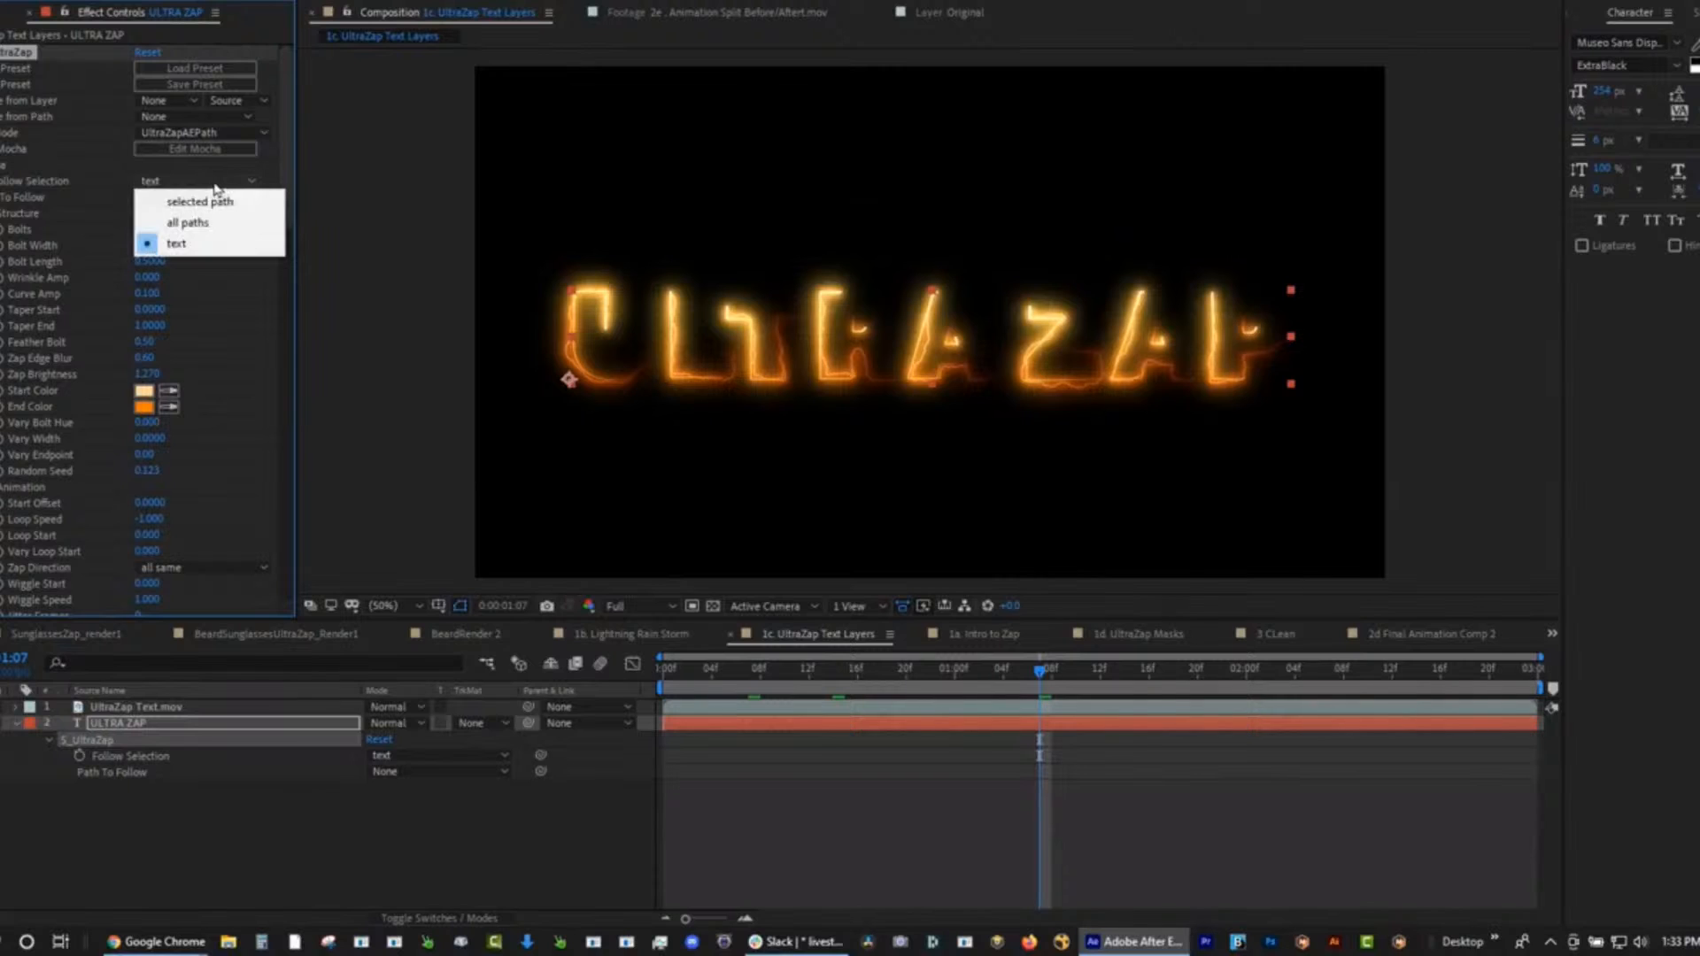
left_click(220, 248)
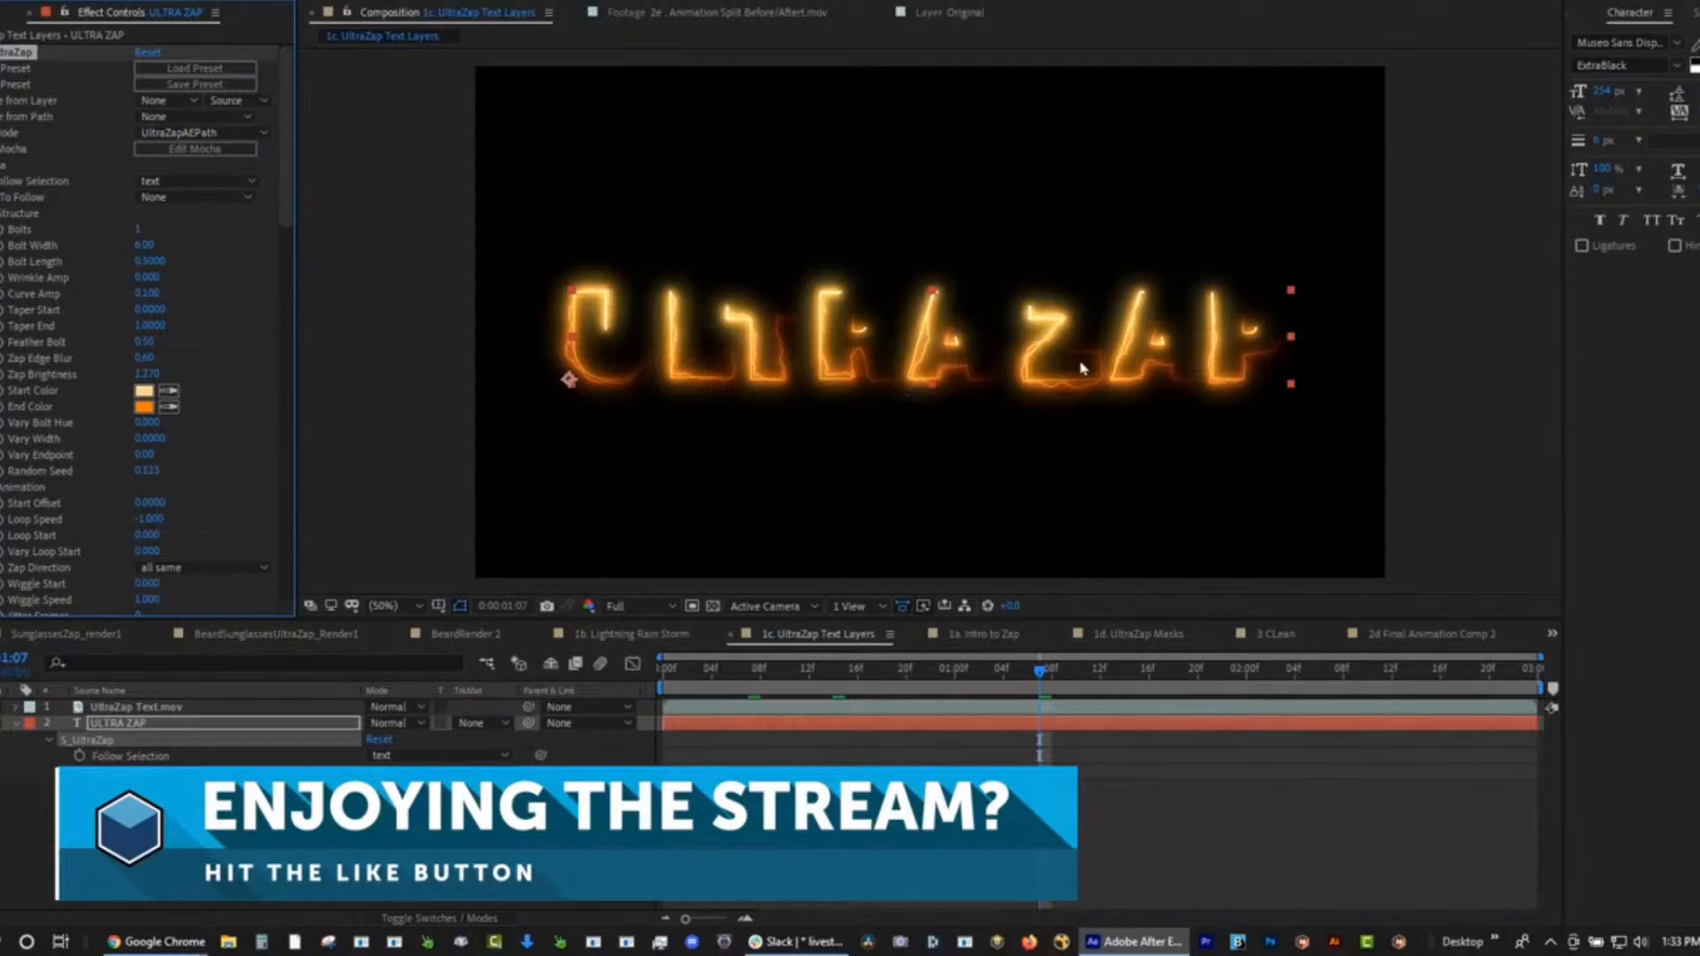
left_click(217, 132)
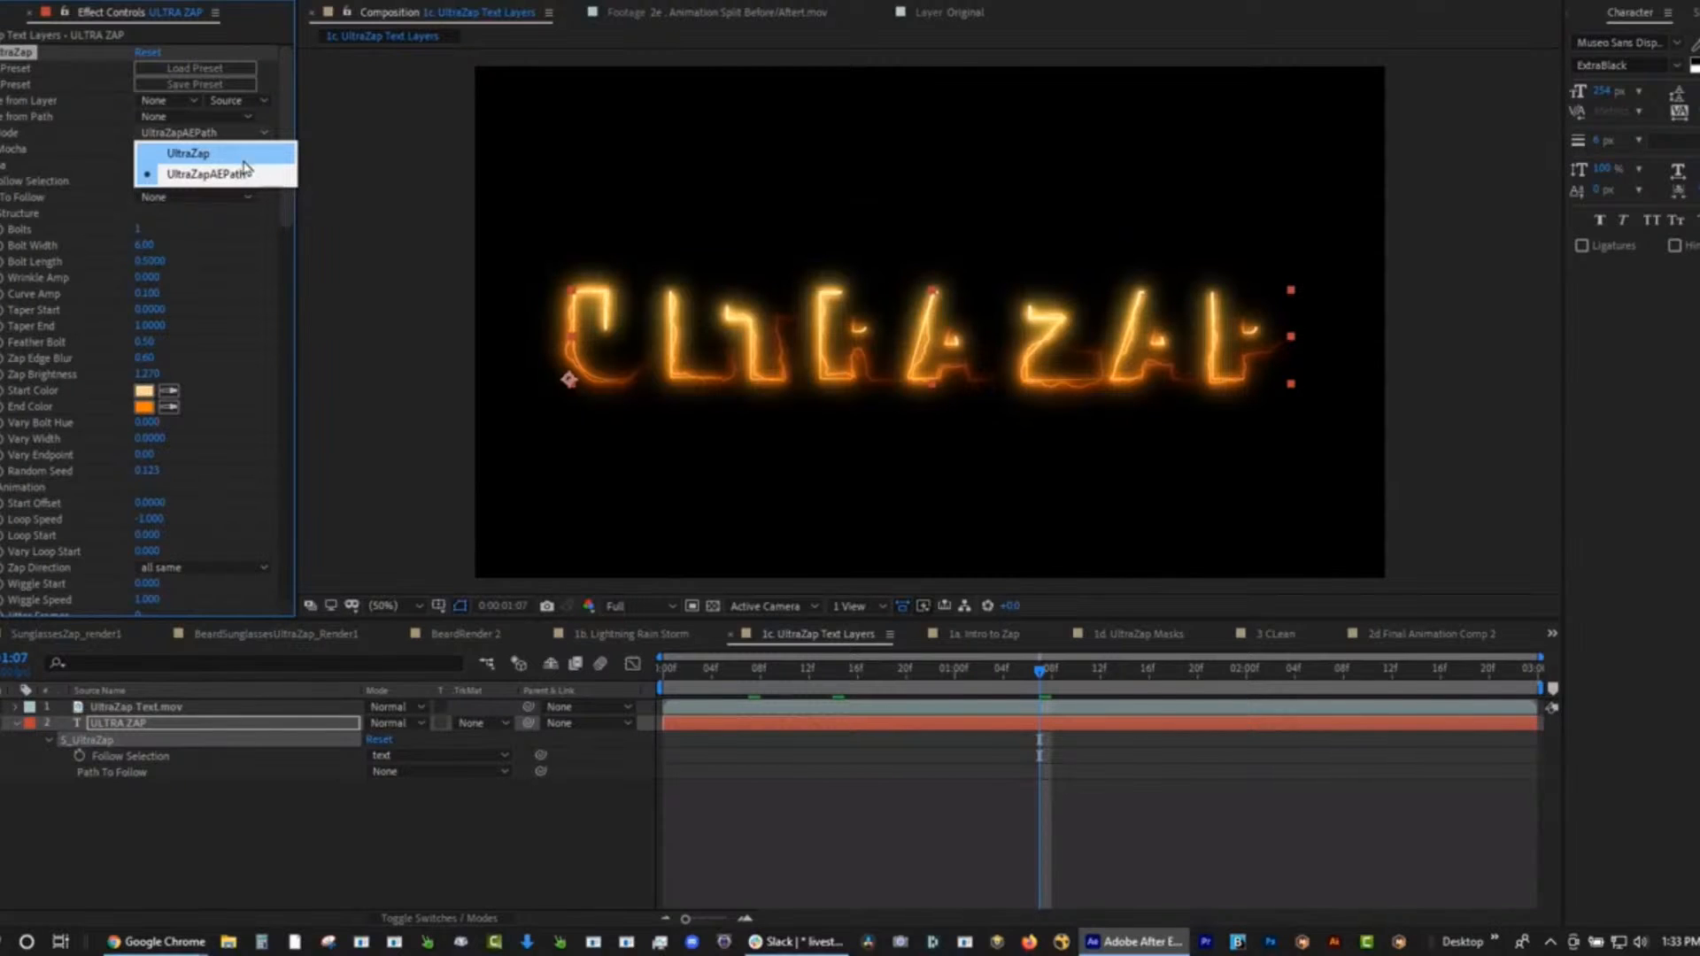
left_click(262, 823)
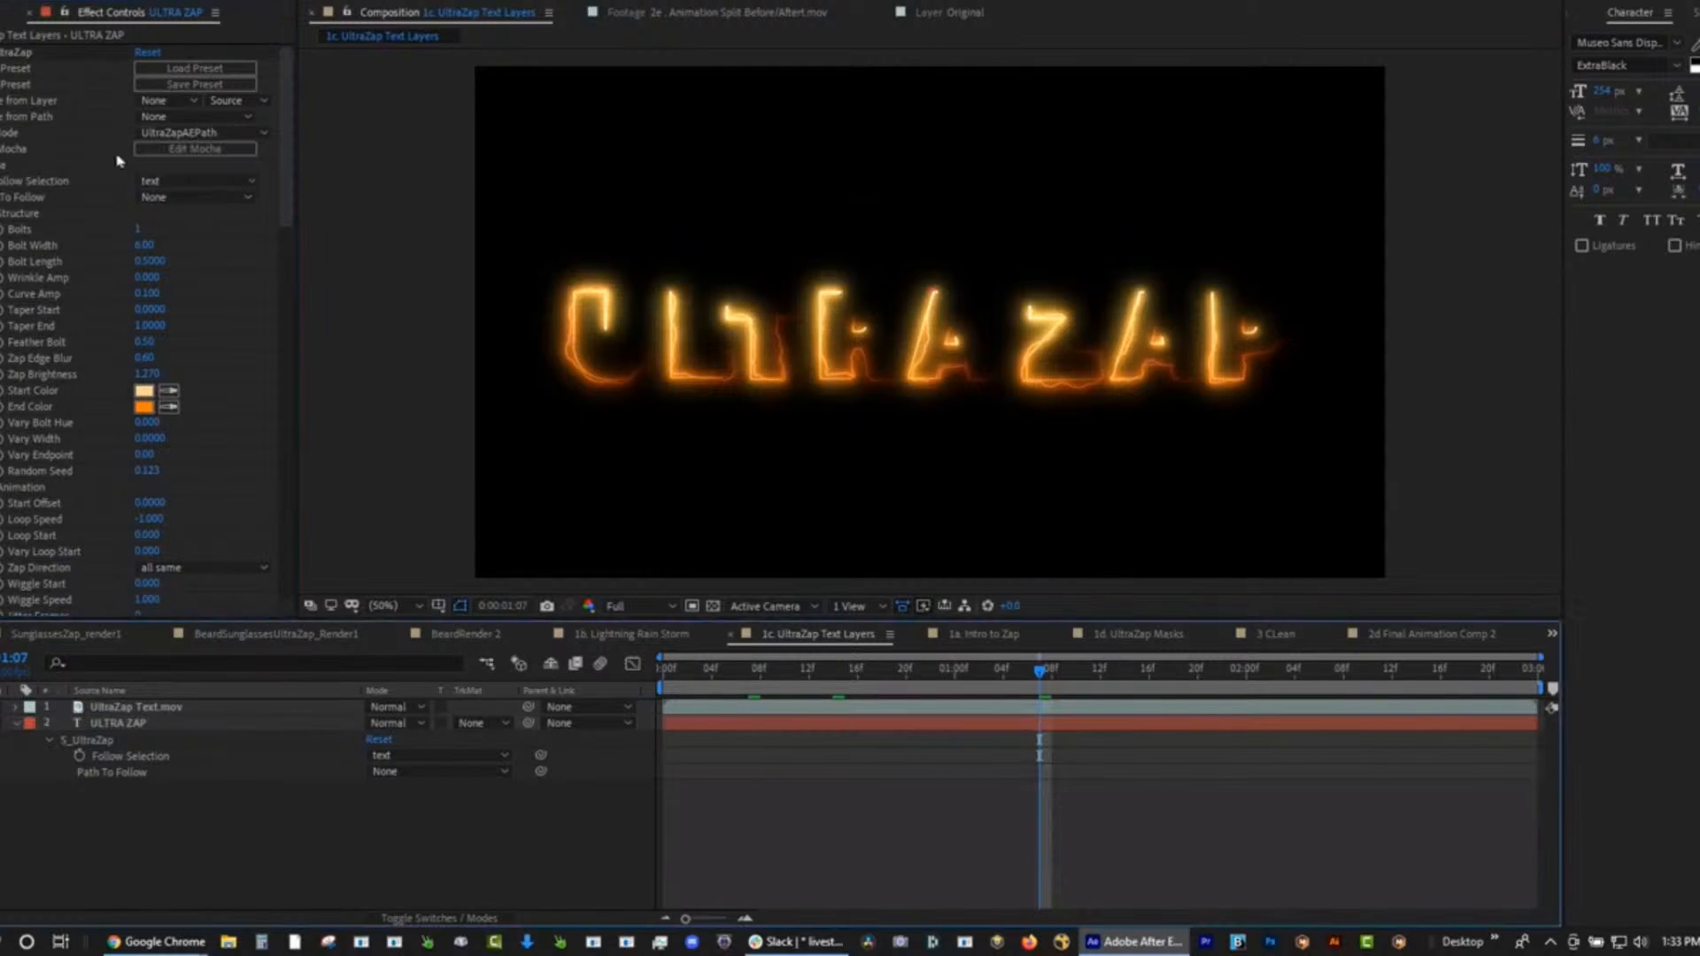
Open the 1d. UltraZap Masks composition and move the playhead back to 0:00:00:00.
left_click(1, 13)
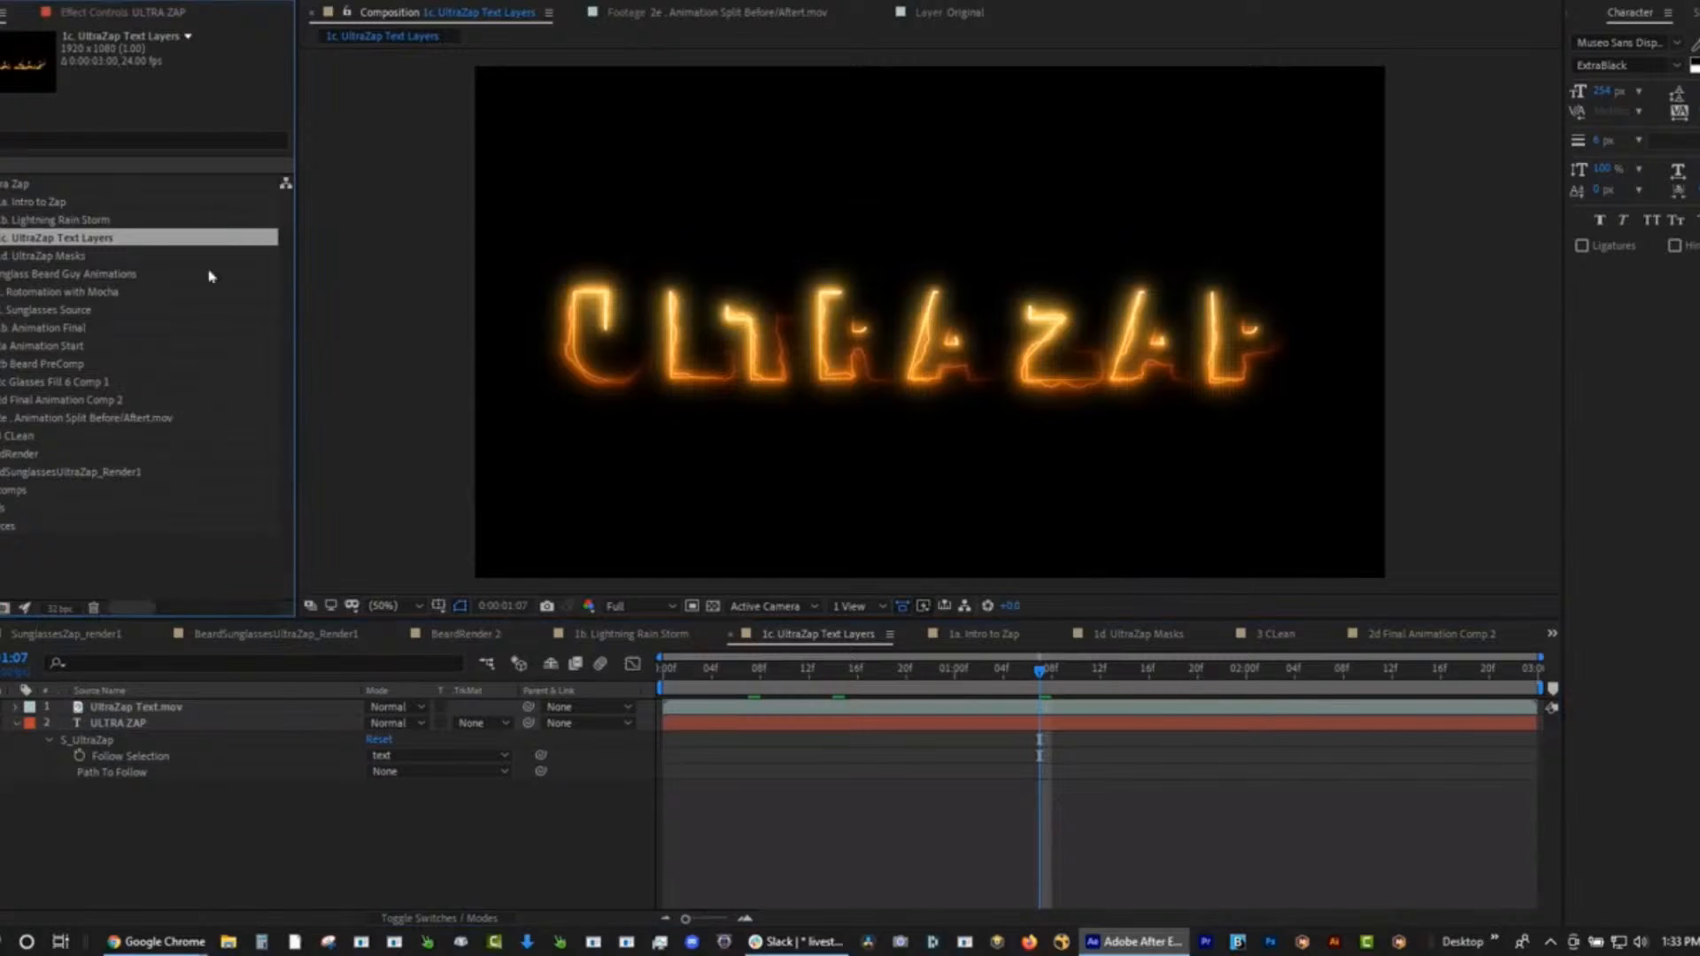
double_click(29, 259)
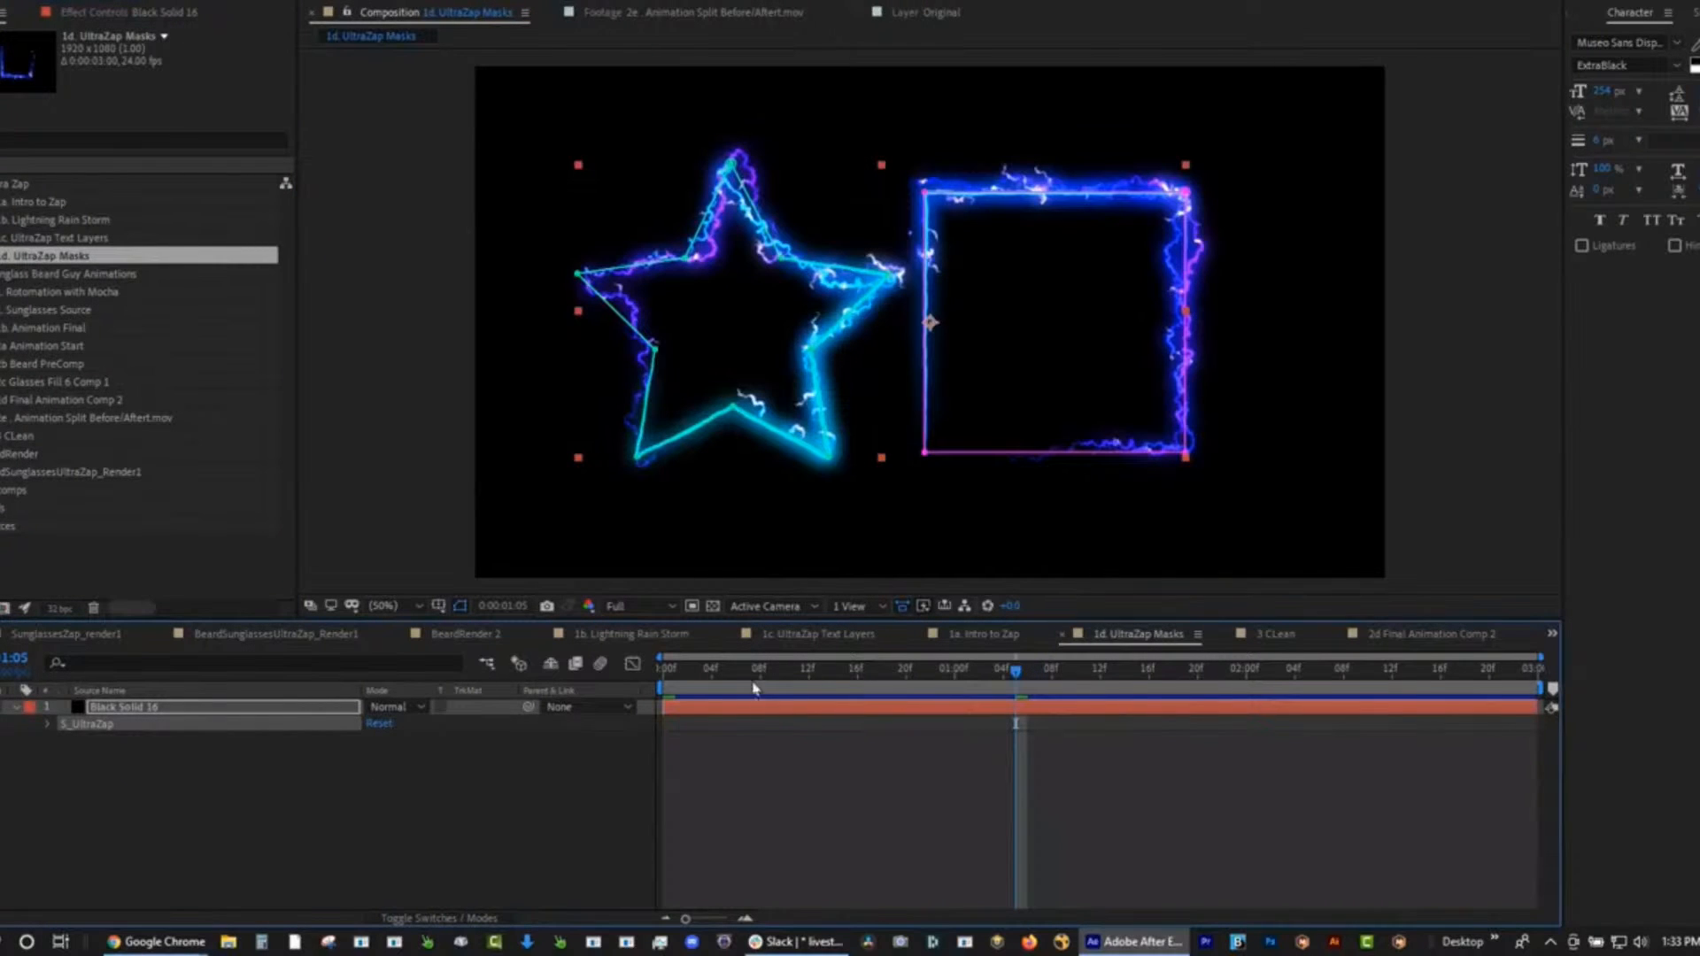
left_click_drag(754, 688, 665, 690)
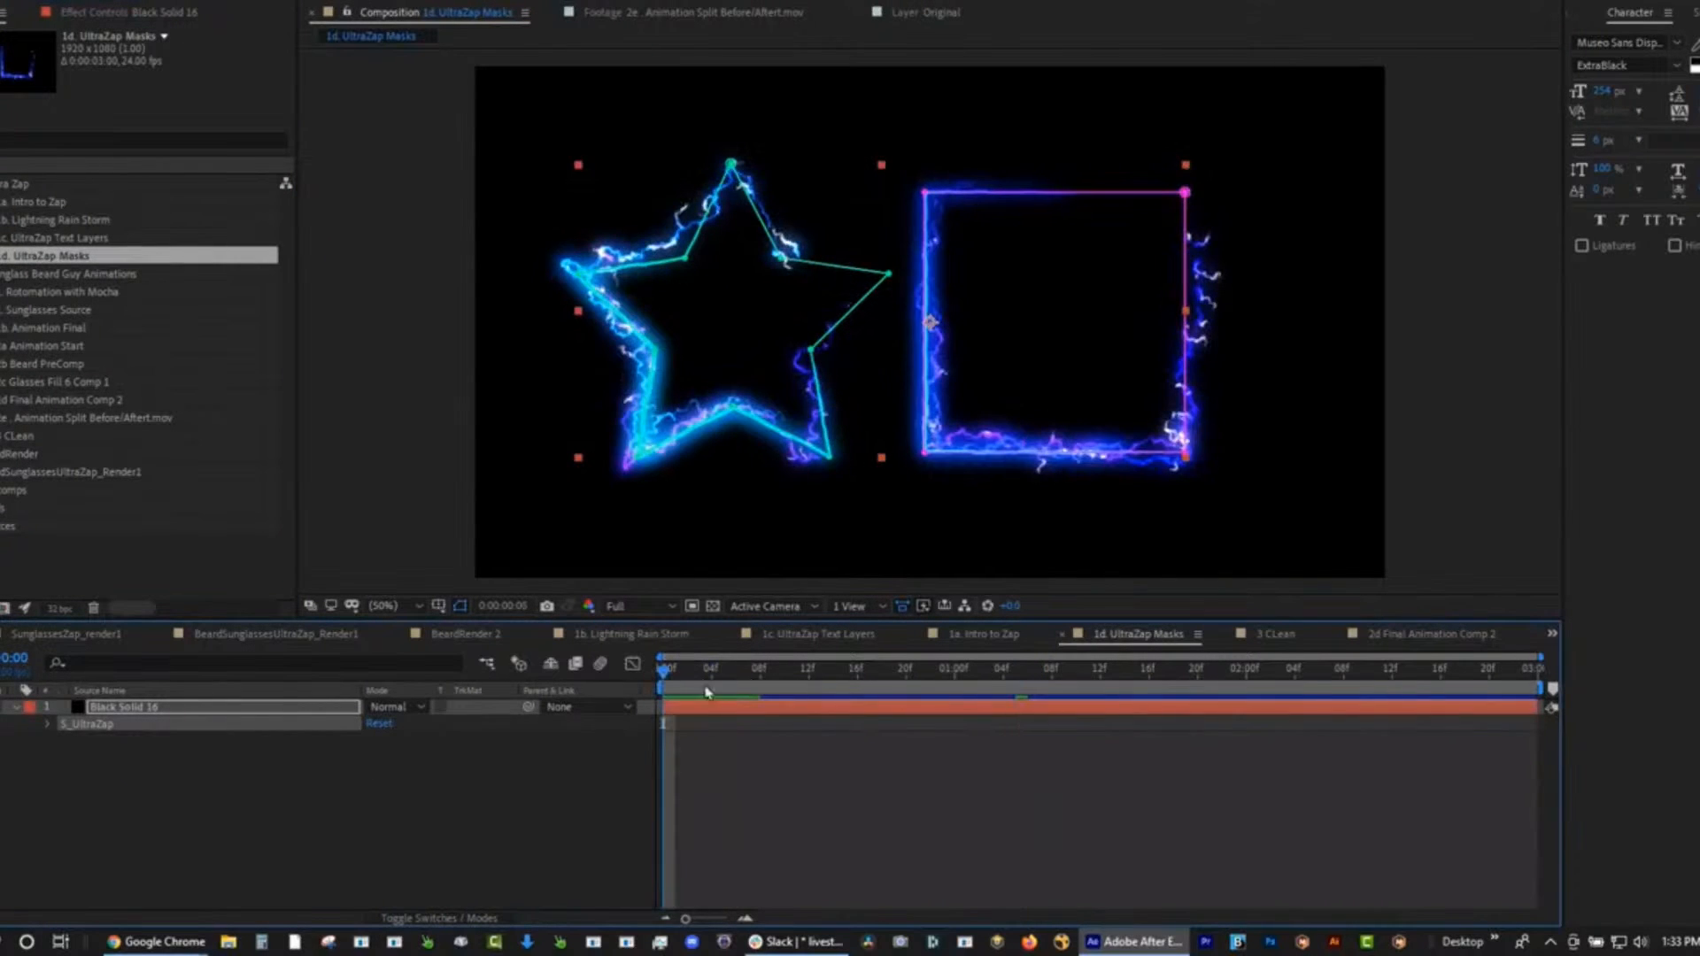
Reveal the masks on Black Solid 16 and select Mask 1 and Mask 2 in turn to identify their shapes.
left_click(127, 711)
key("m")
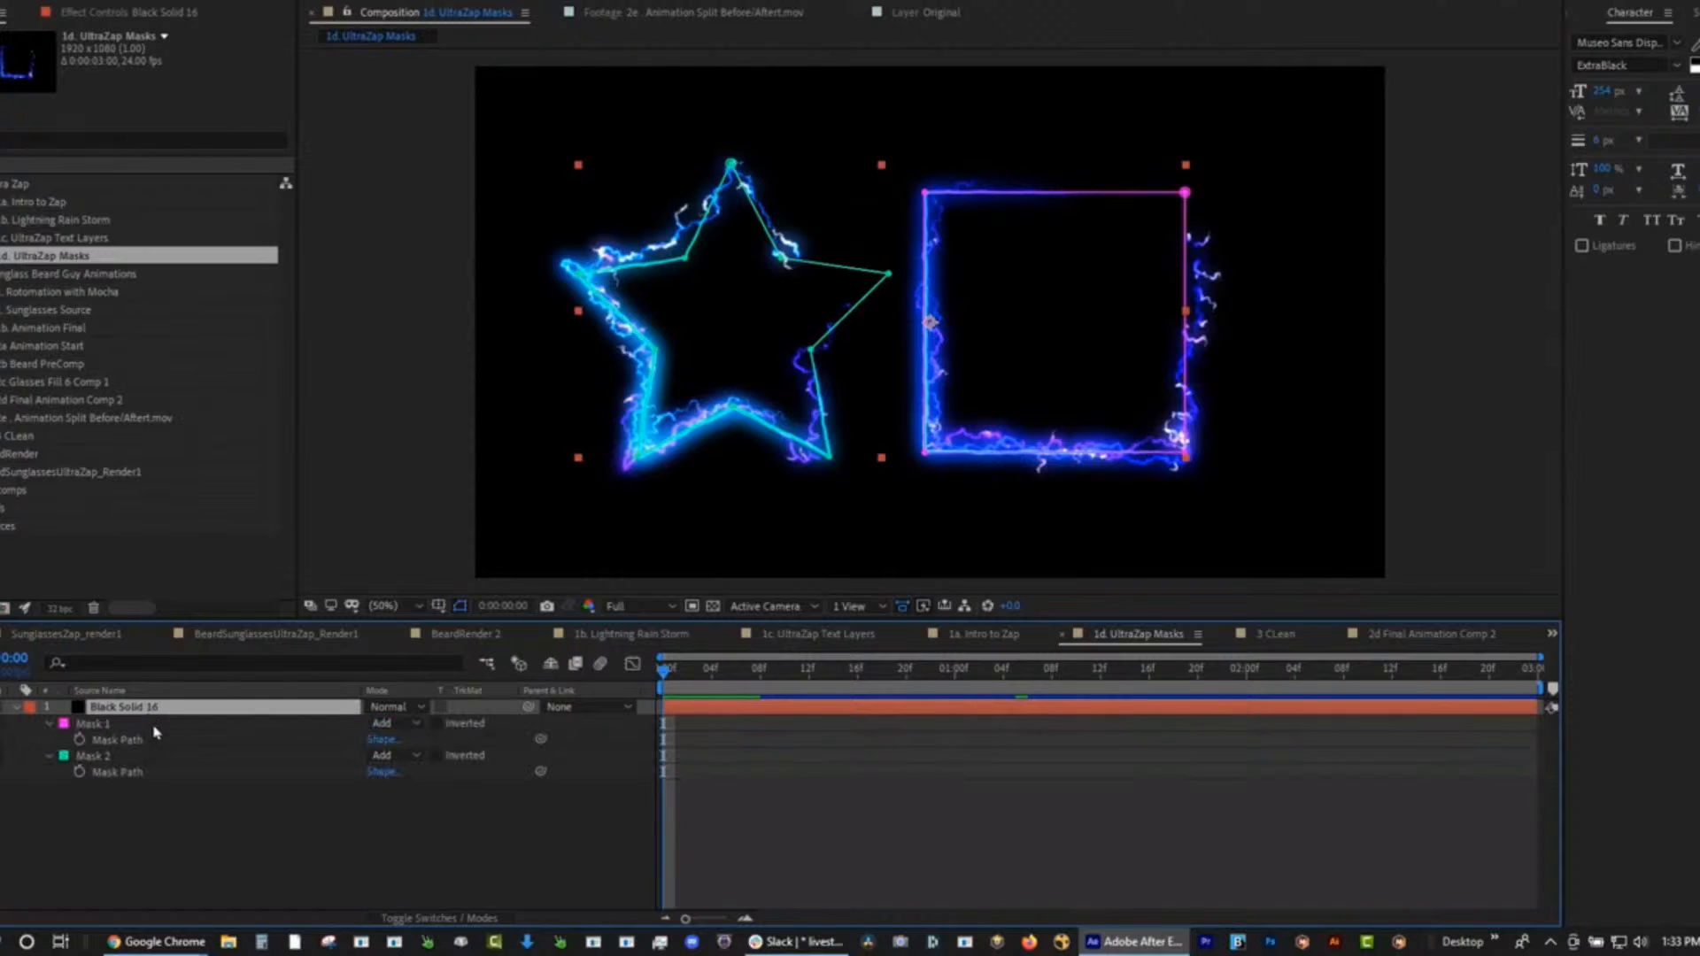
left_click(134, 799)
left_click(94, 726)
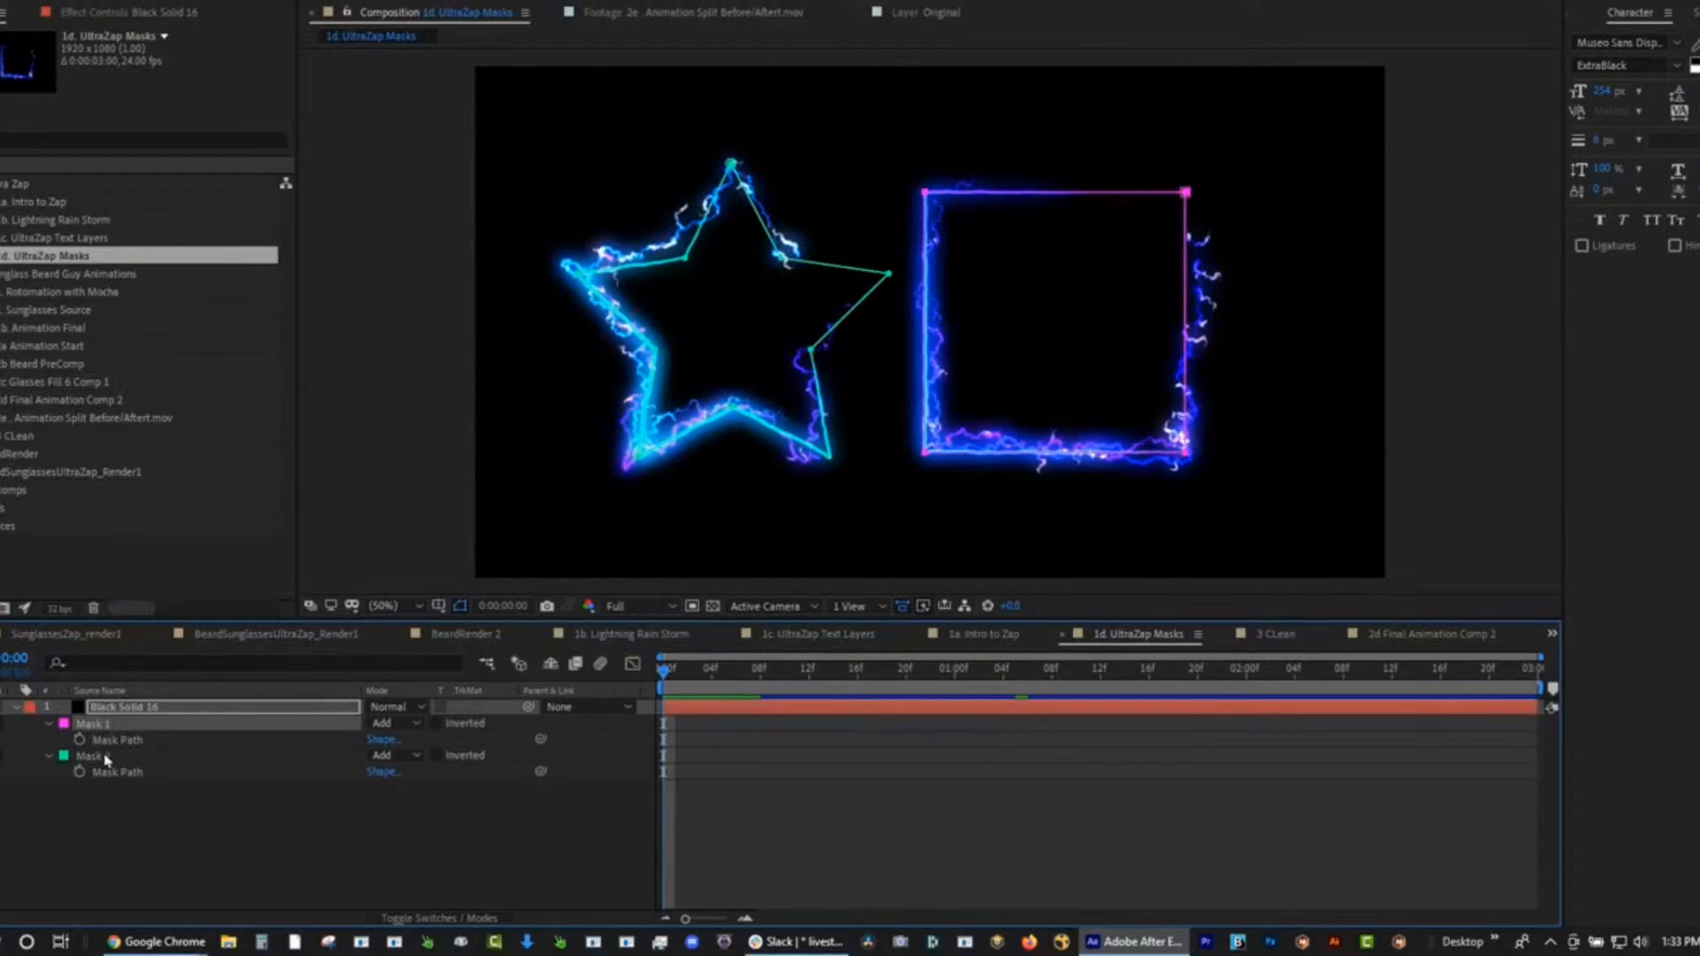
left_click(100, 758)
left_click(99, 758)
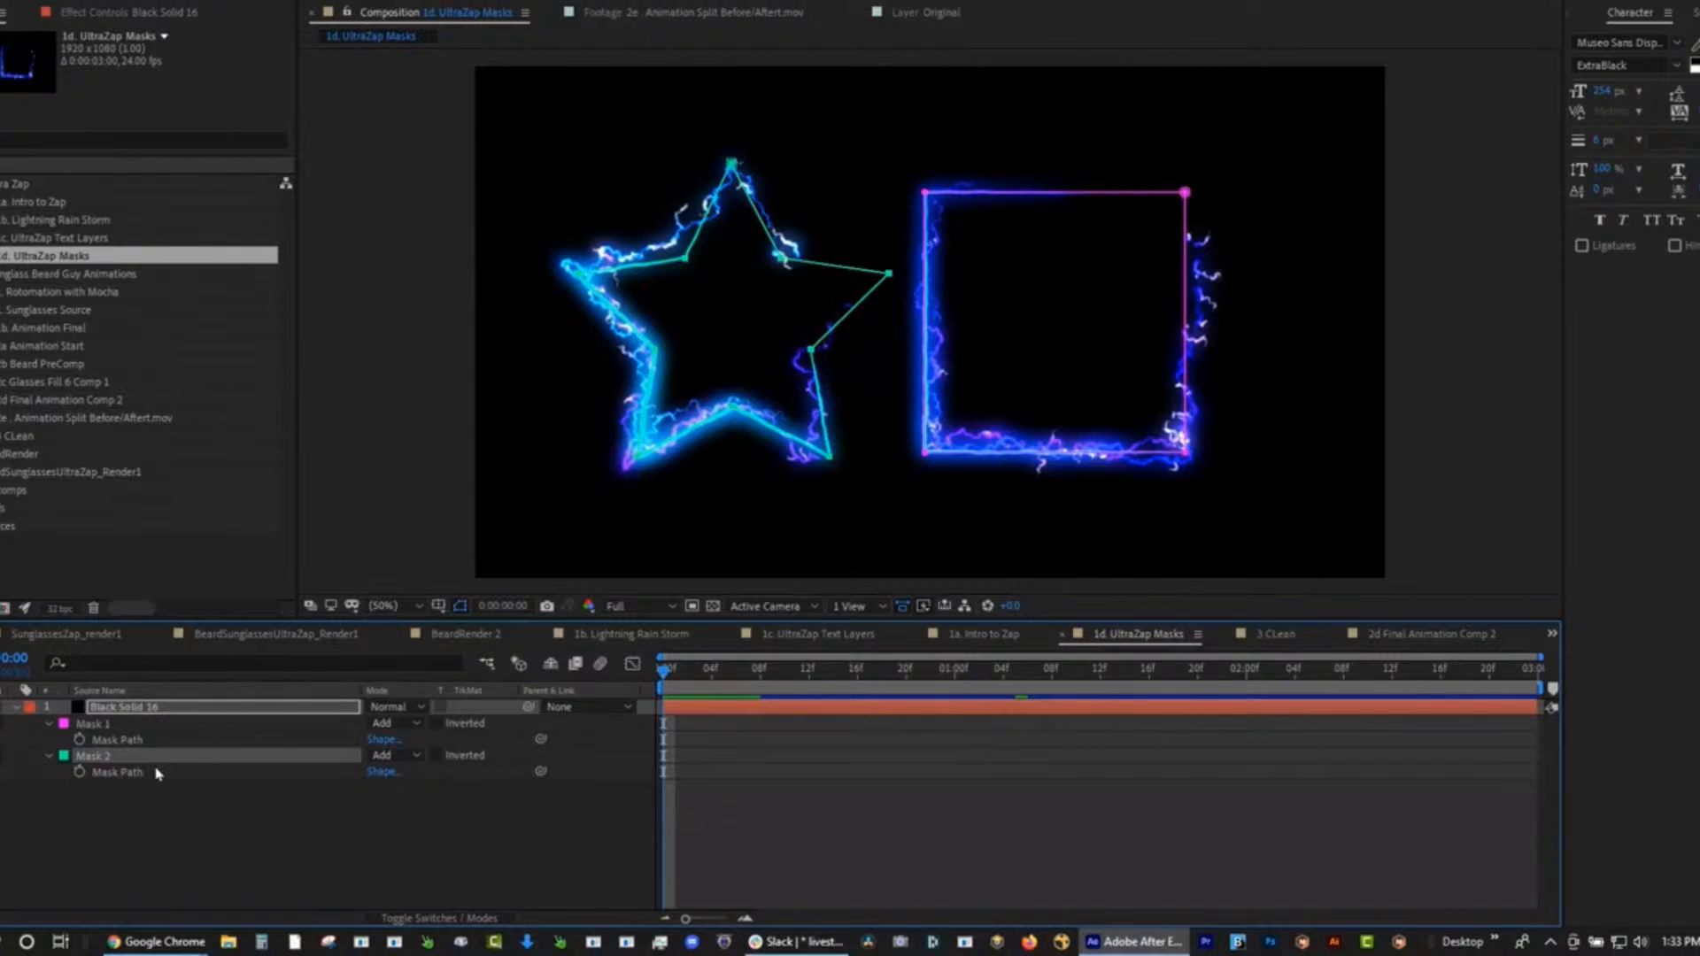
Show the S_UltraZap settings of Black Solid 16 and switch the effect's mode to UltraZap.
key("e")
left_click(83, 723)
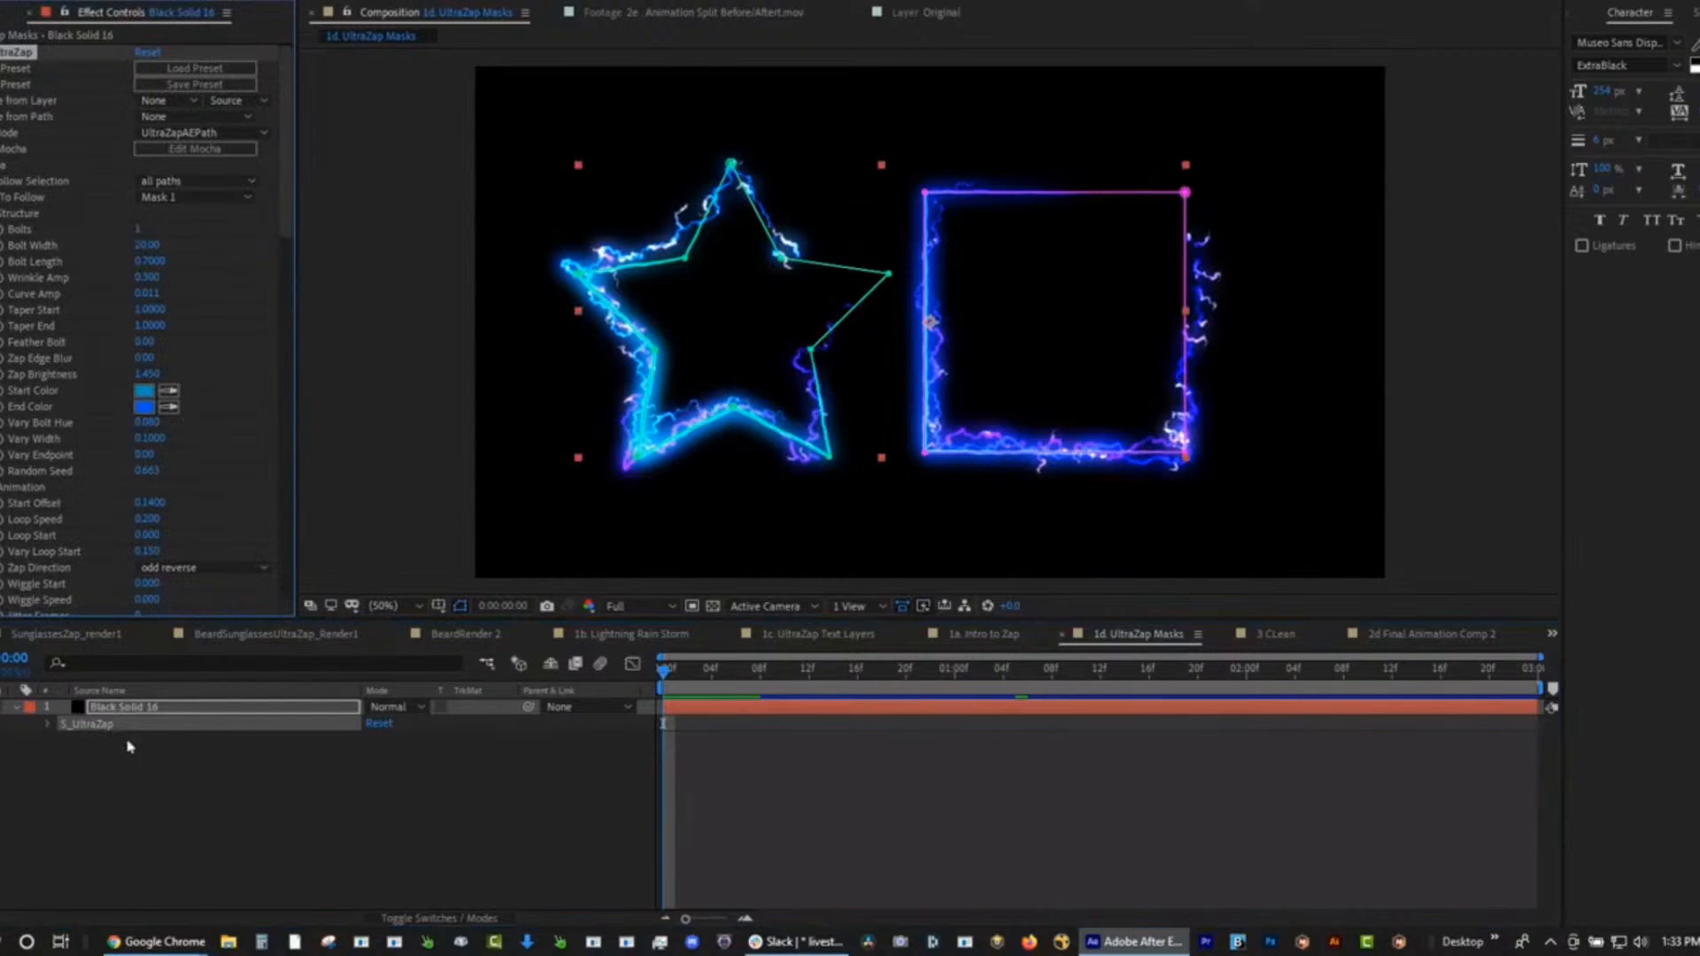
left_click(235, 134)
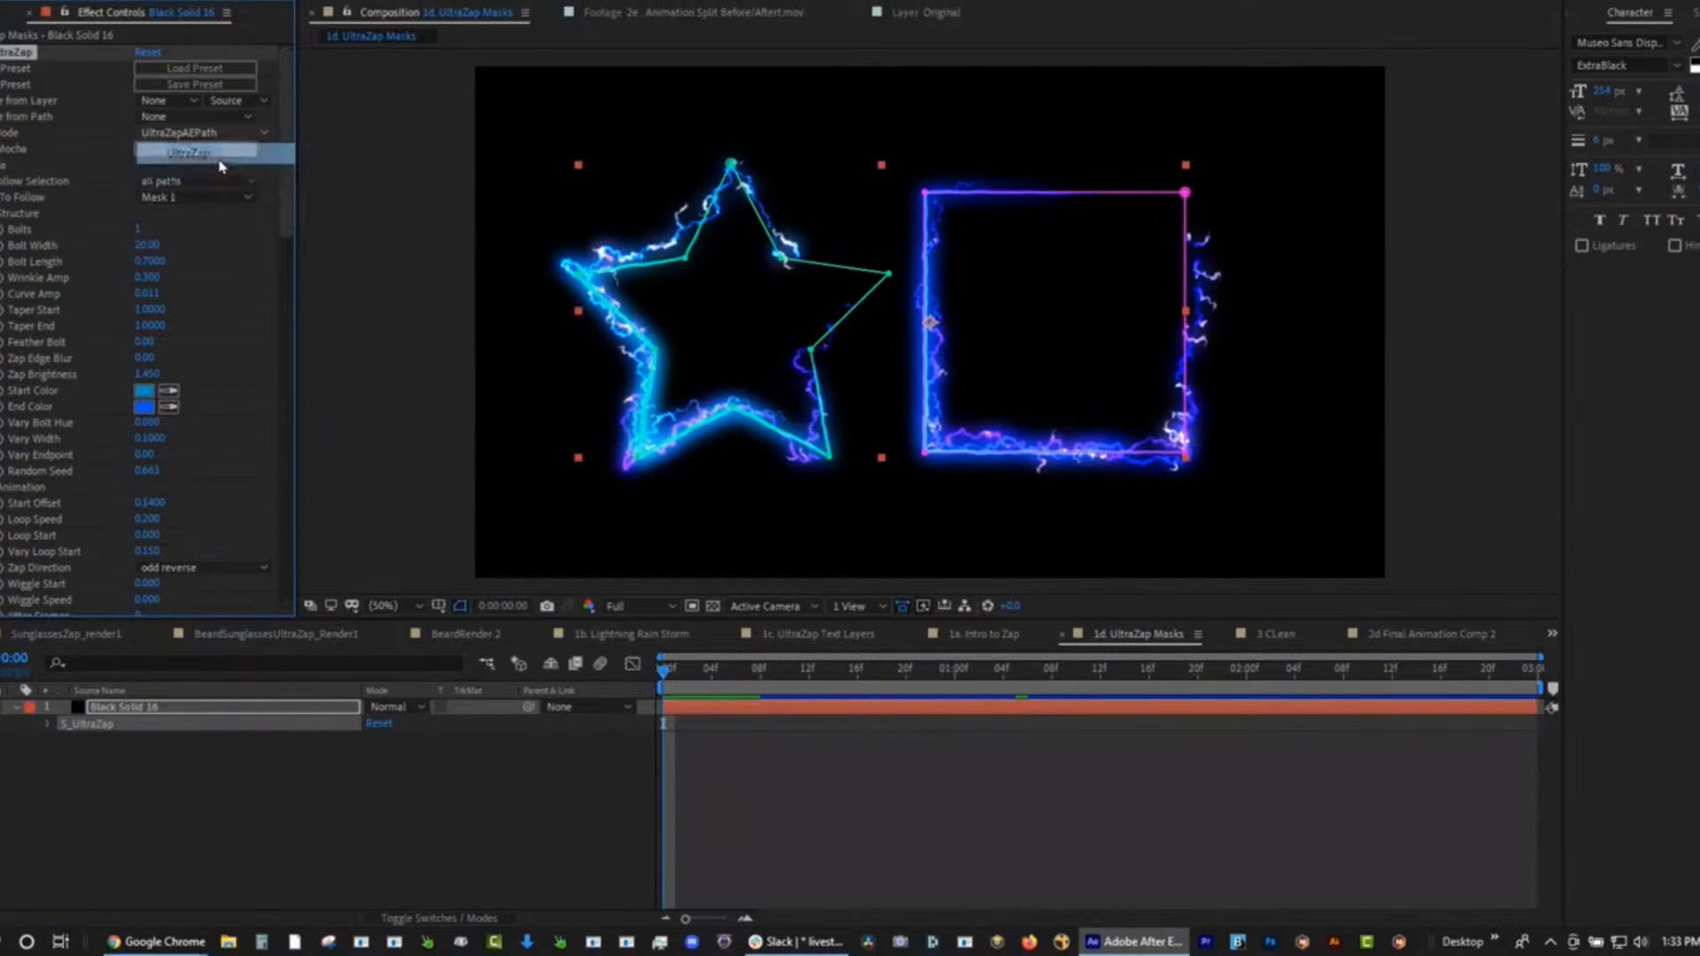
left_click(217, 147)
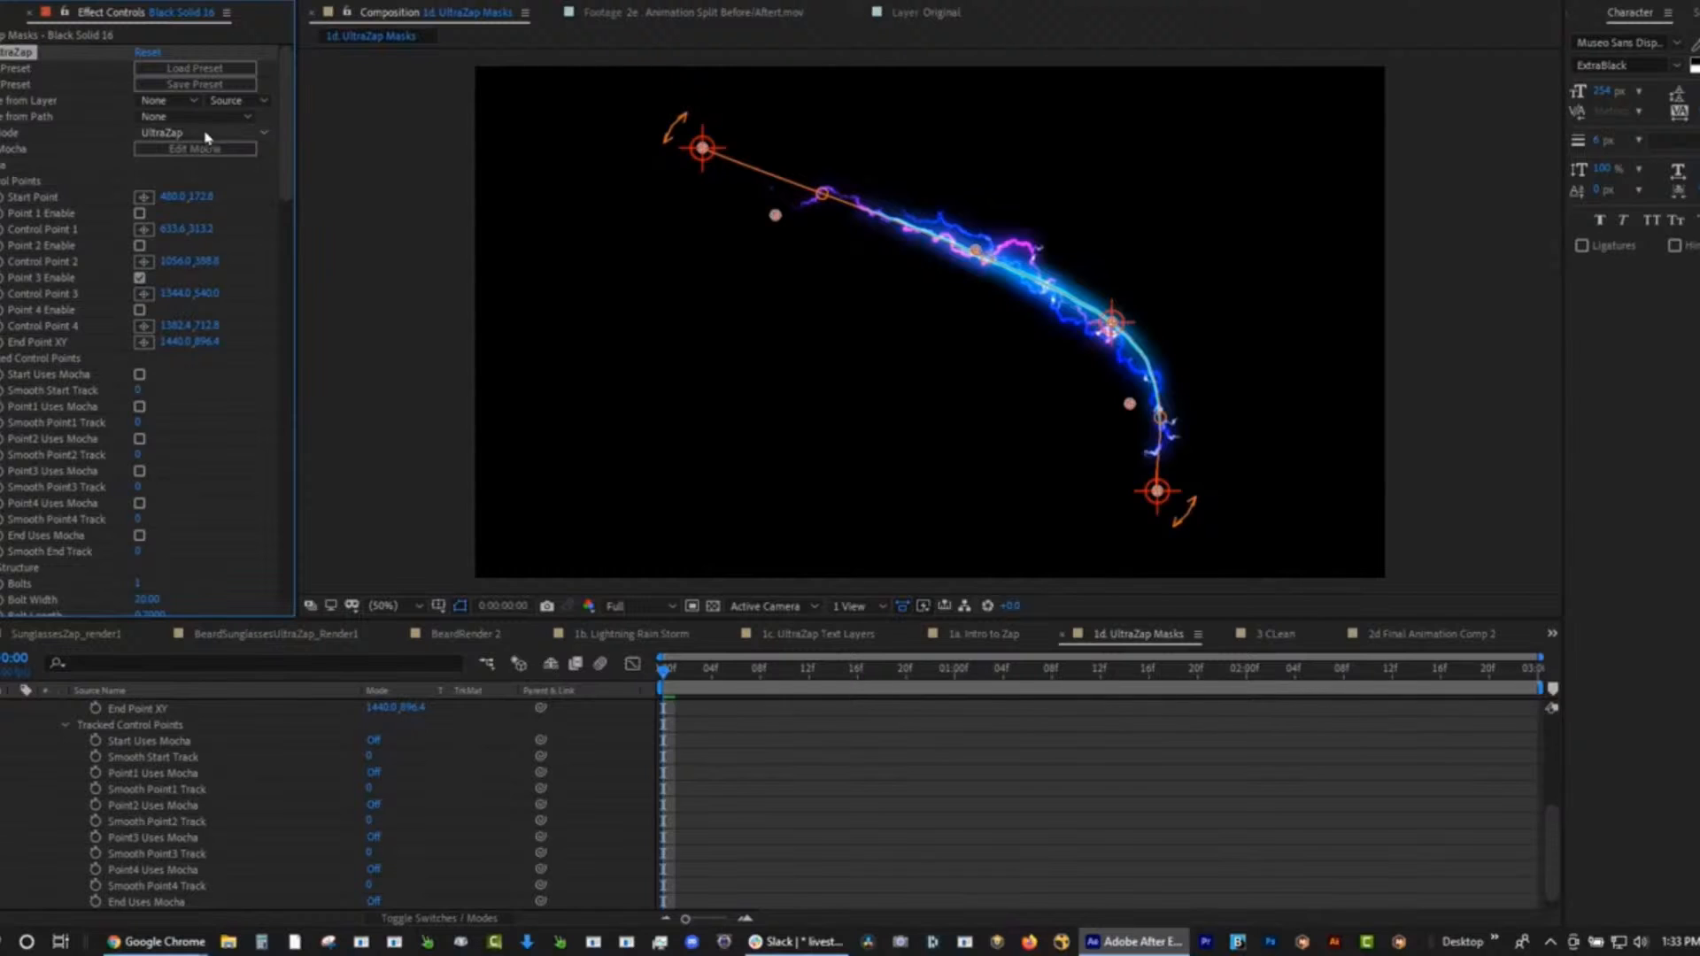
Look over the secondary bolt settings of S_UltraZap and set the effect's mode back to UltraZapAEPath.
left_click_drag(288, 184, 288, 420)
left_click_drag(139, 291, 157, 294)
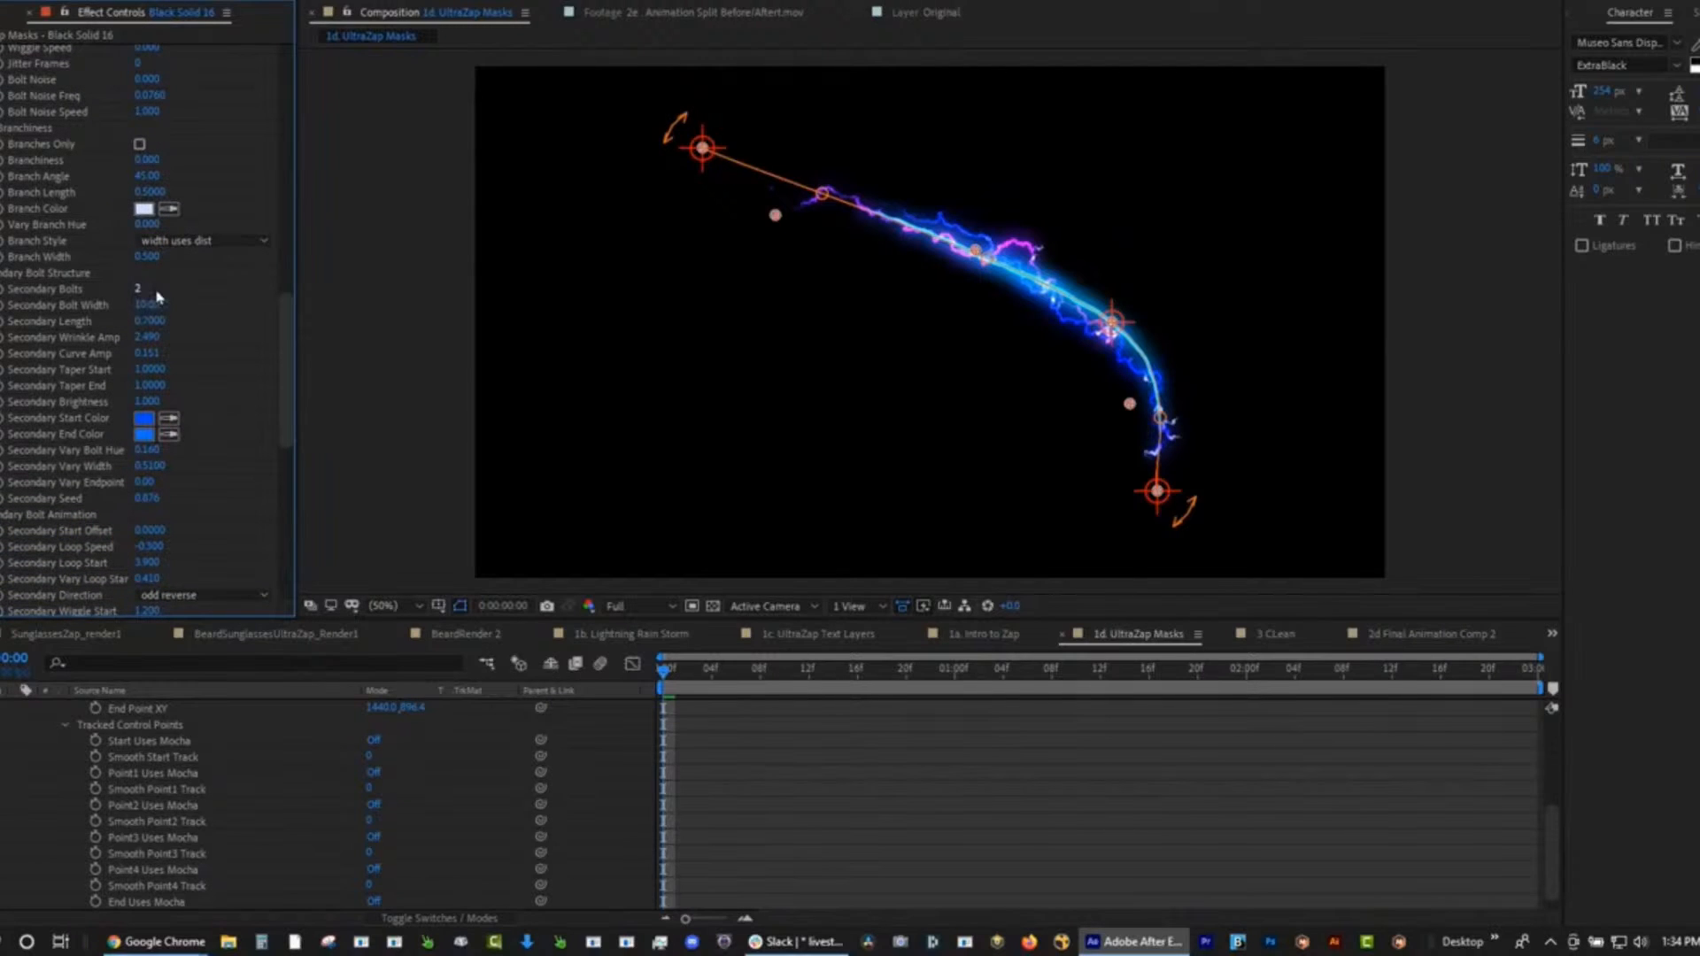
left_click_drag(287, 379, 285, 82)
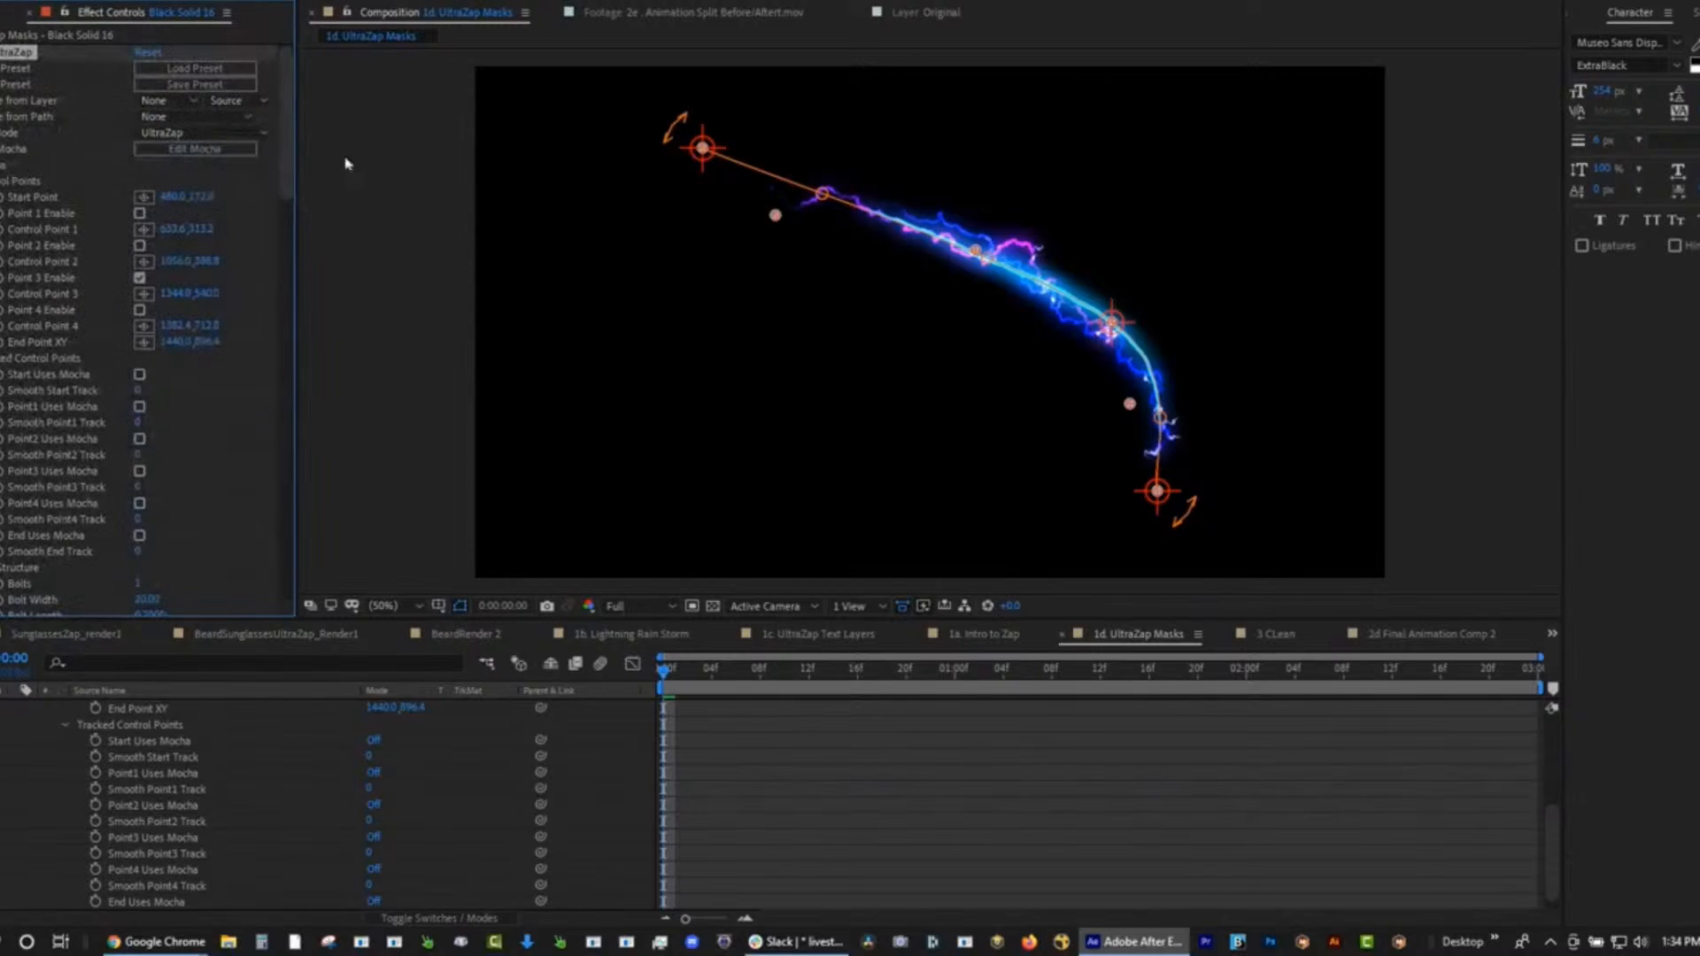
left_click(232, 132)
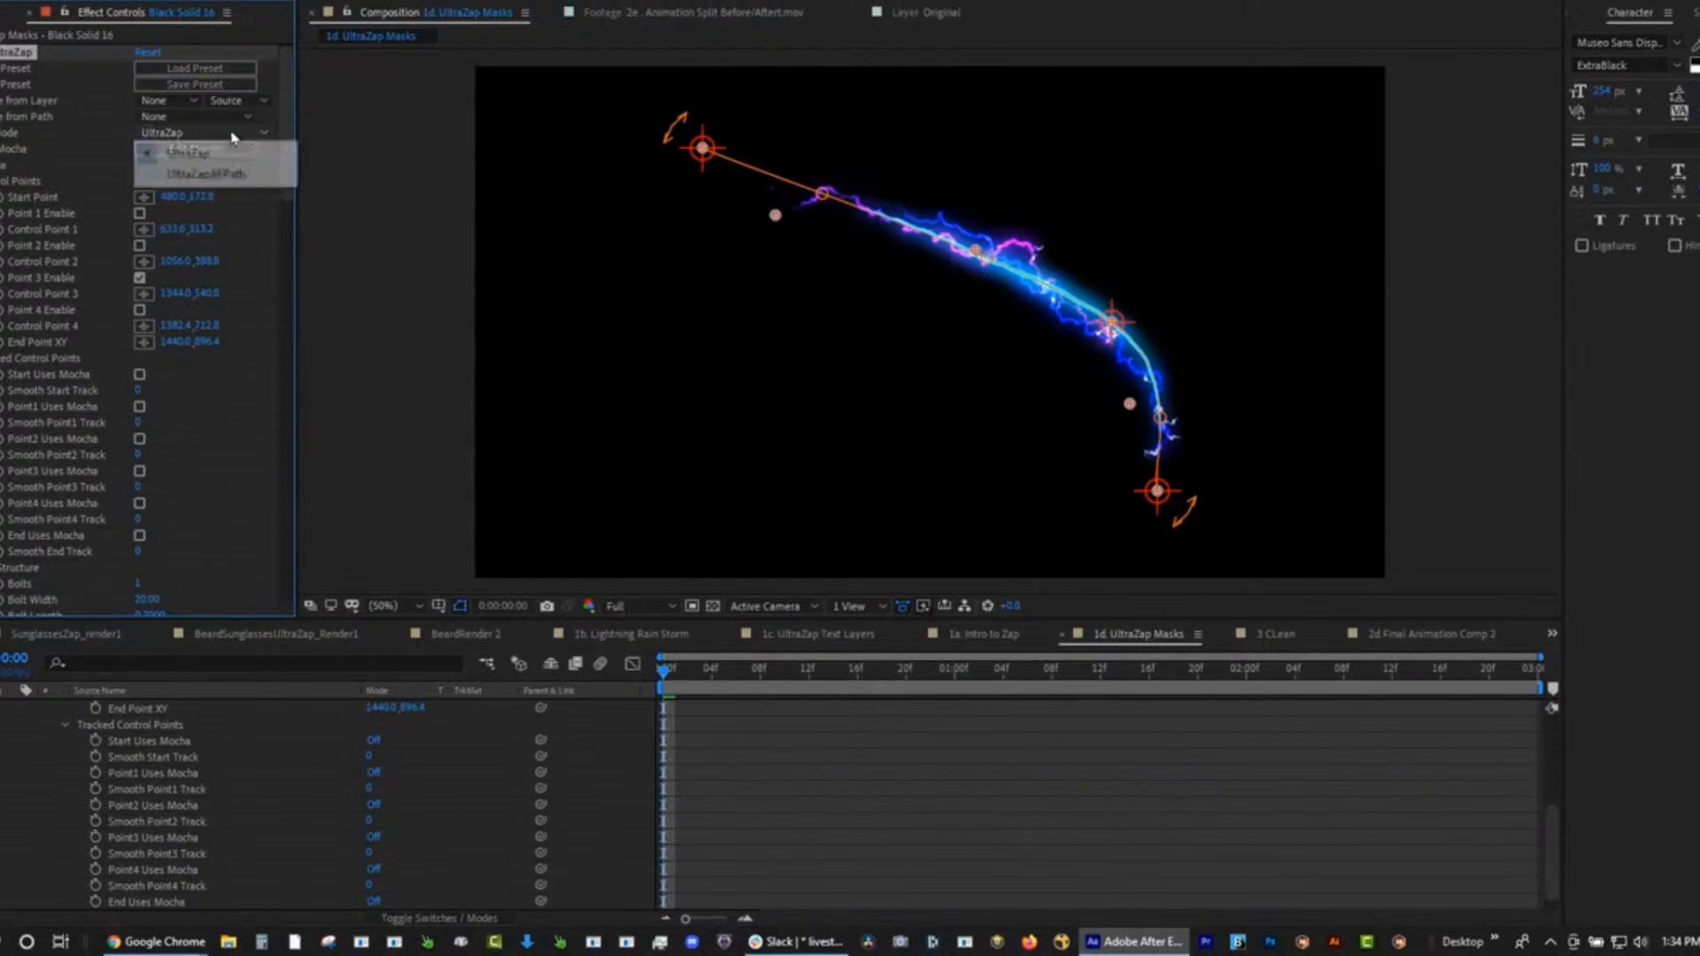
left_click(235, 166)
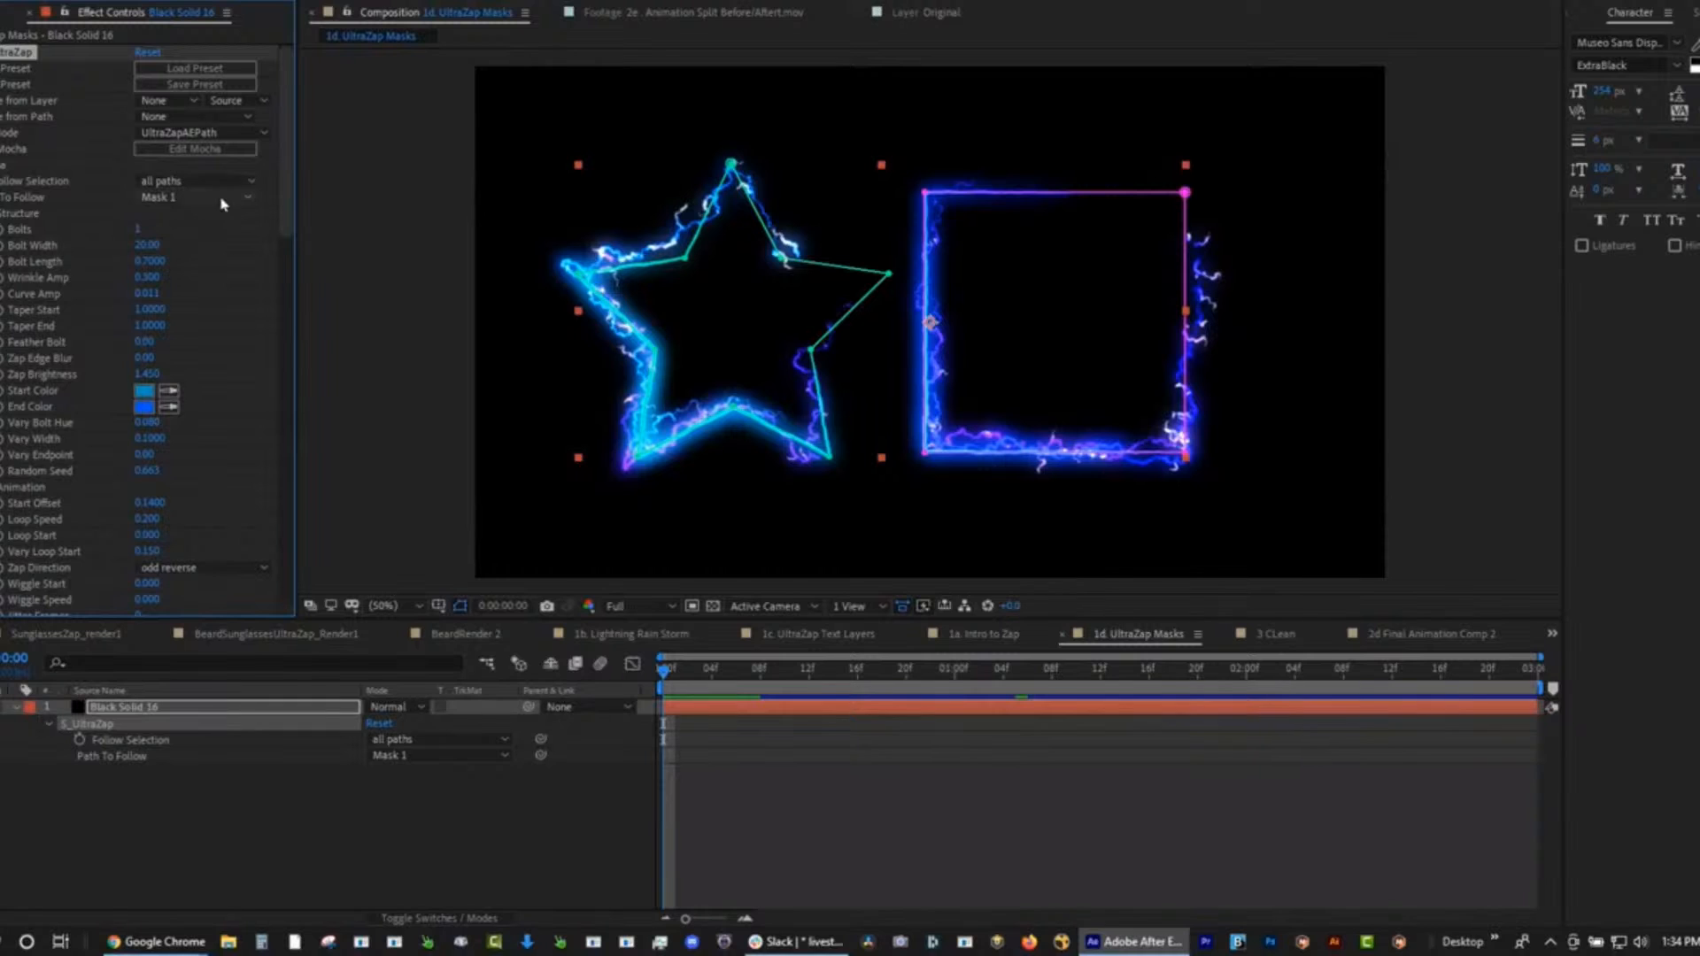
Set Follow Selection to selected path and make Mask 2 the path the zap follows.
left_click(221, 199)
left_click(212, 181)
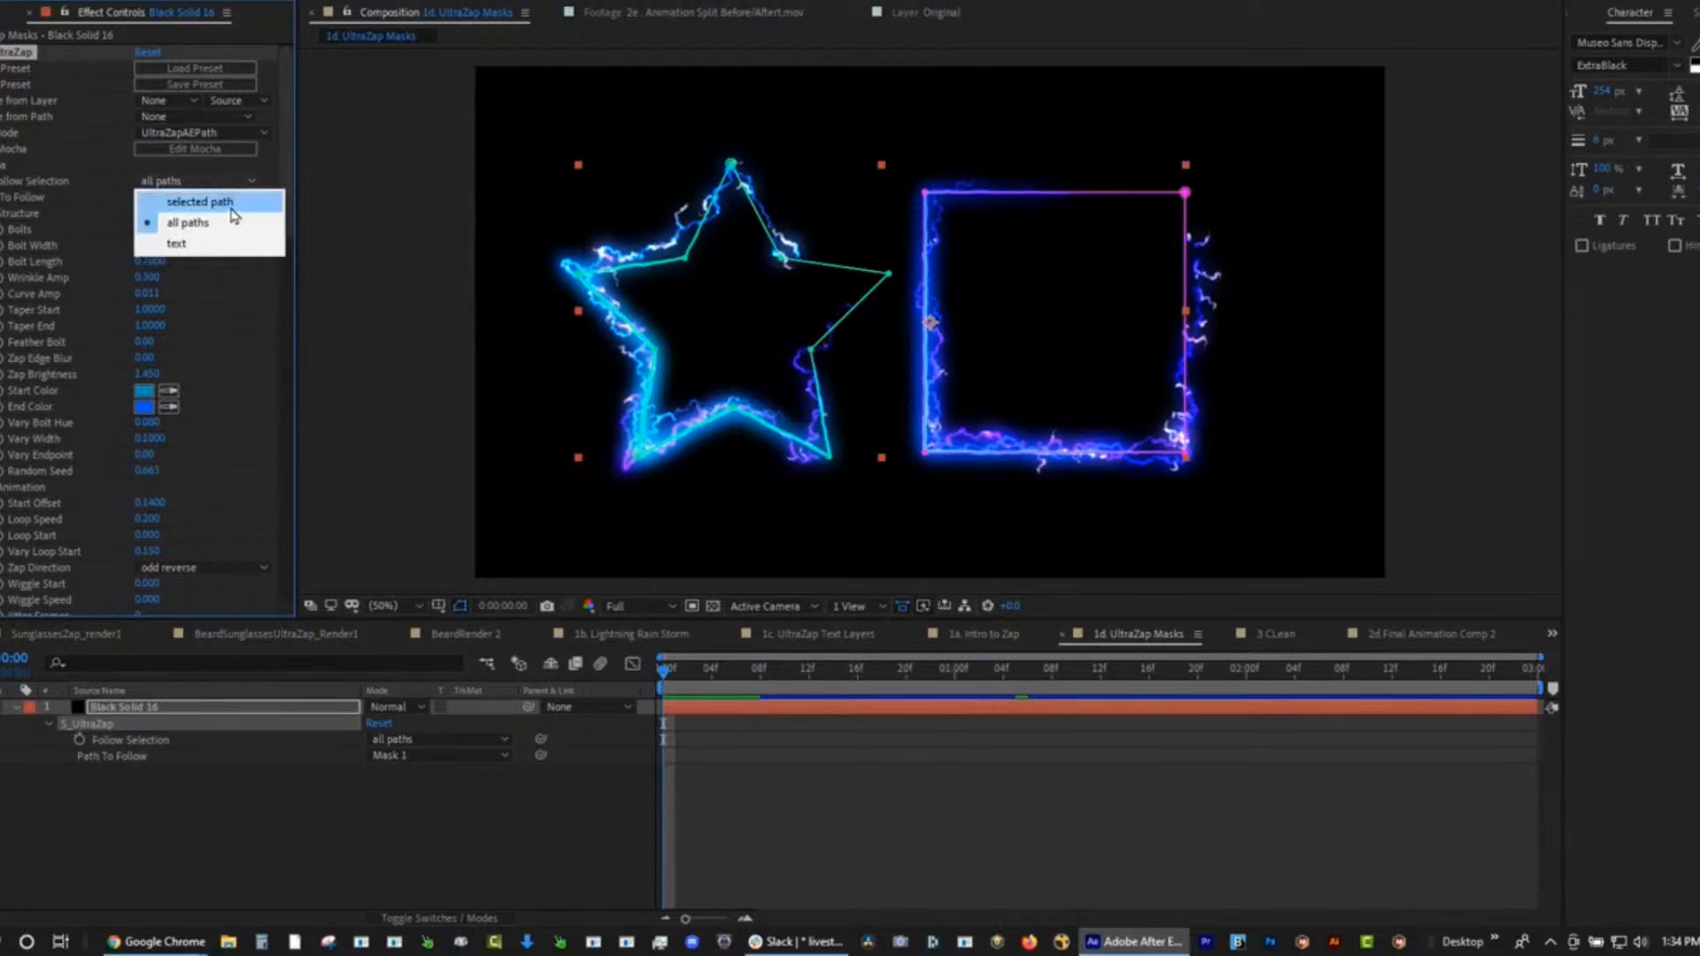
left_click(232, 209)
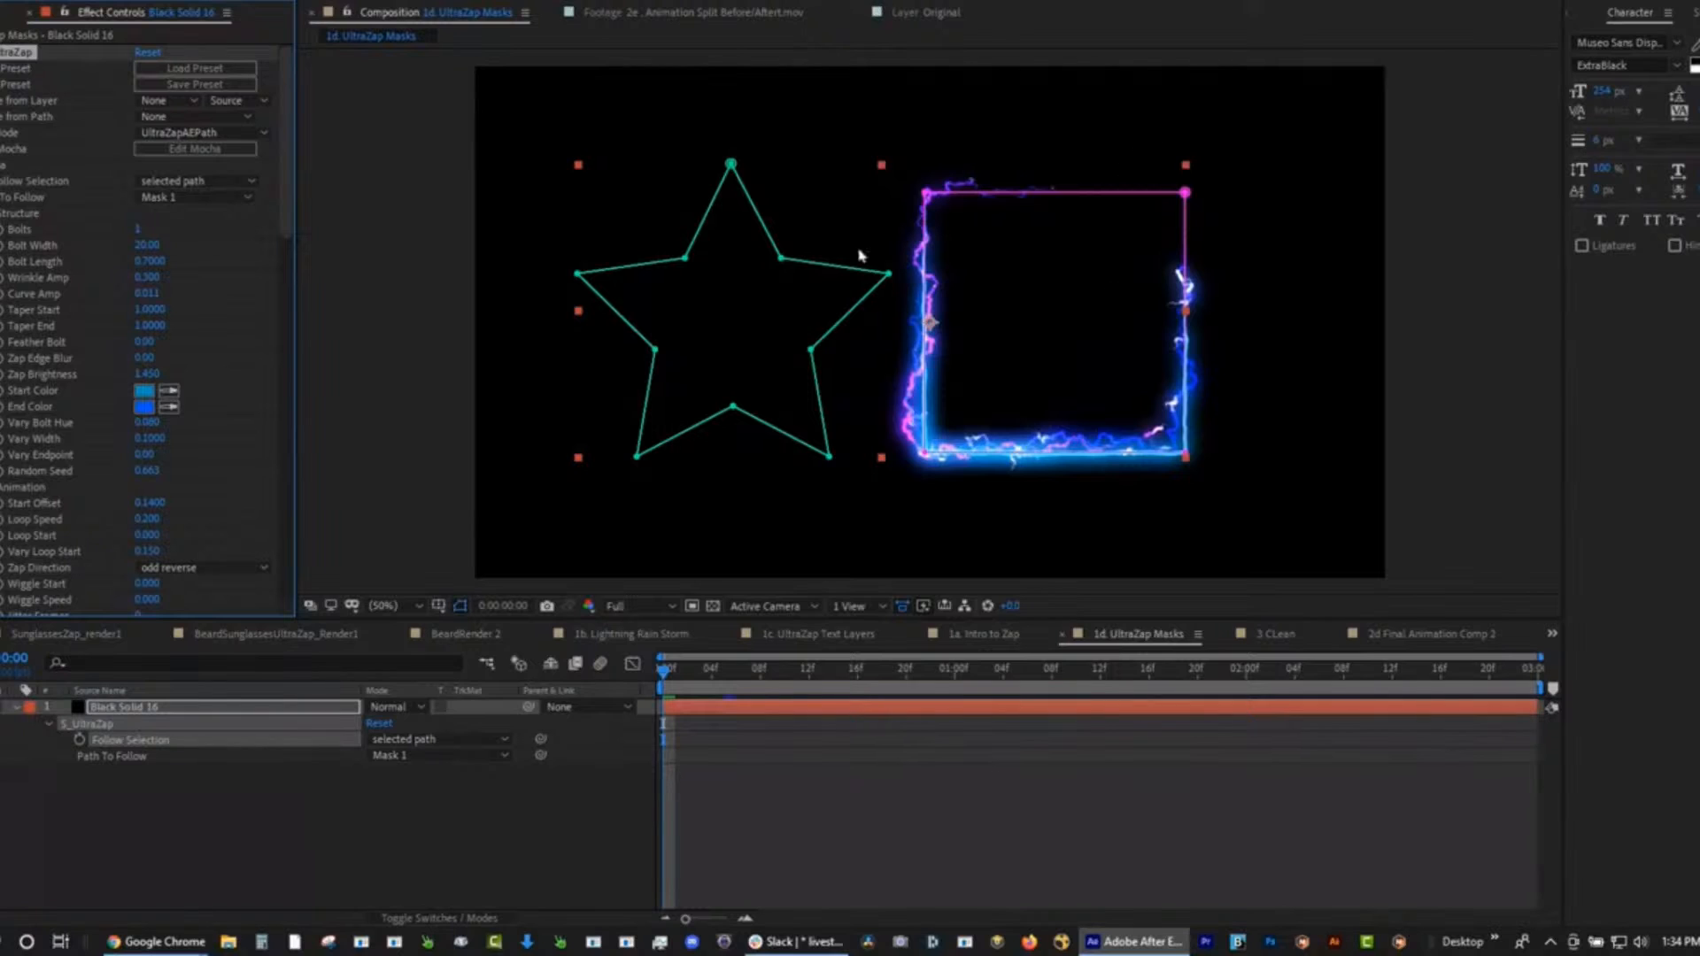
left_click(234, 197)
left_click(209, 262)
Set Follow Selection back to all paths and play the zap animation along both masks.
left_click(235, 197)
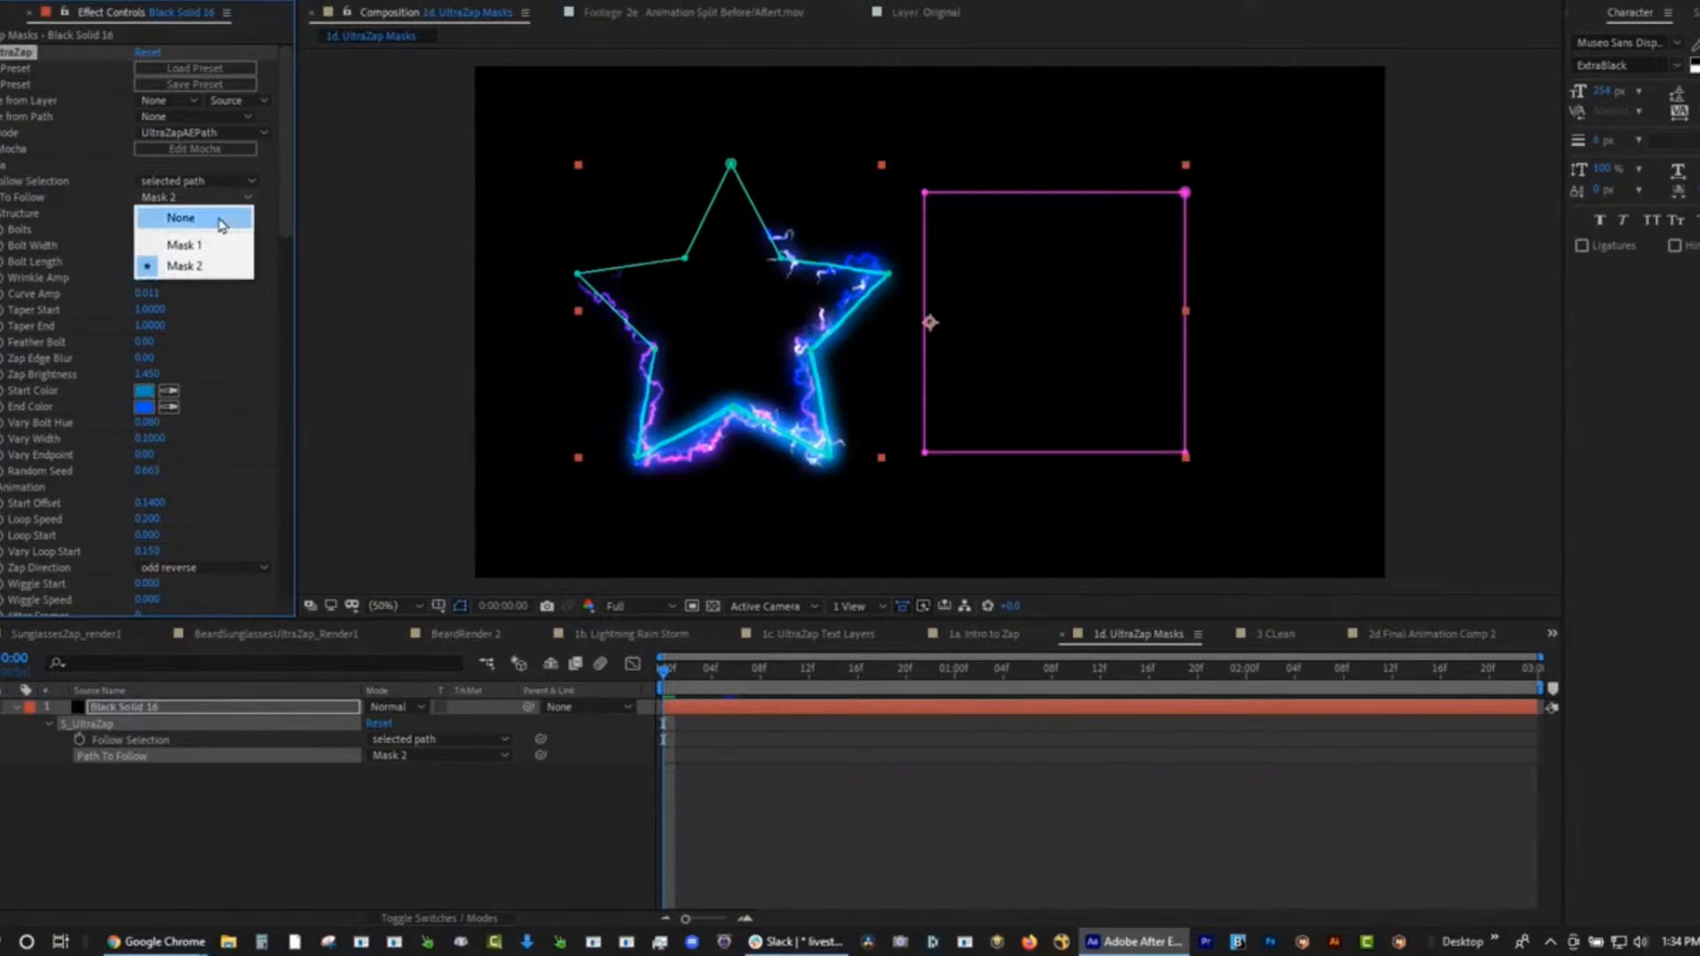
left_click(219, 185)
left_click(220, 226)
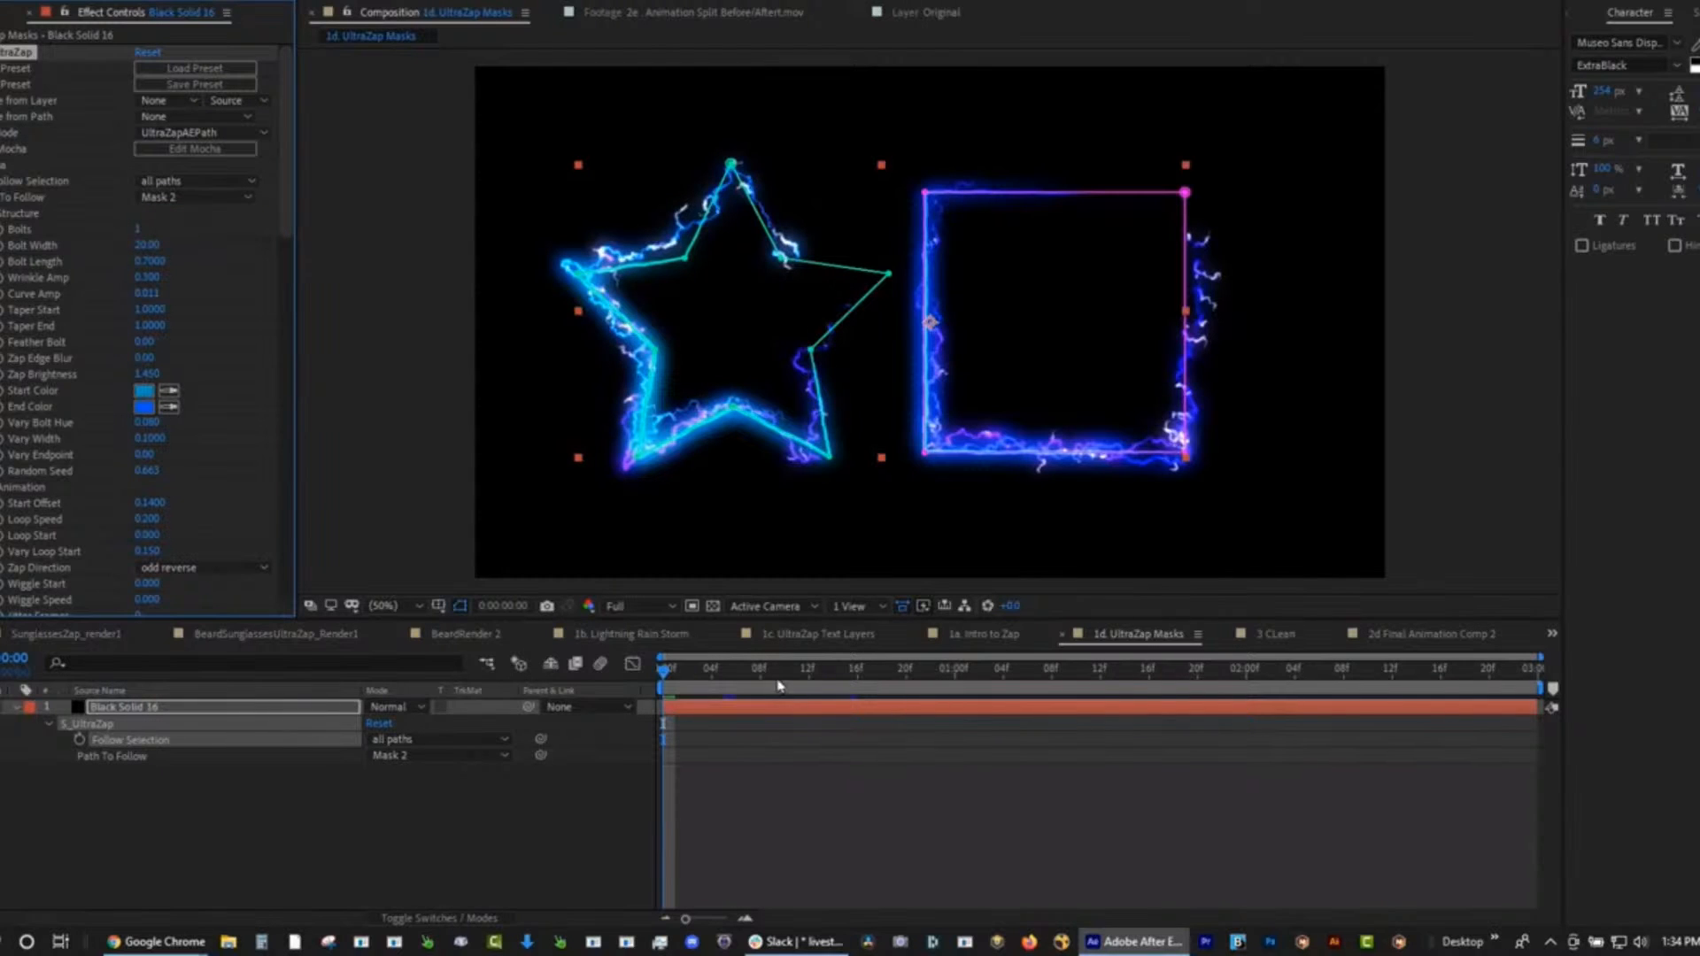
key("space")
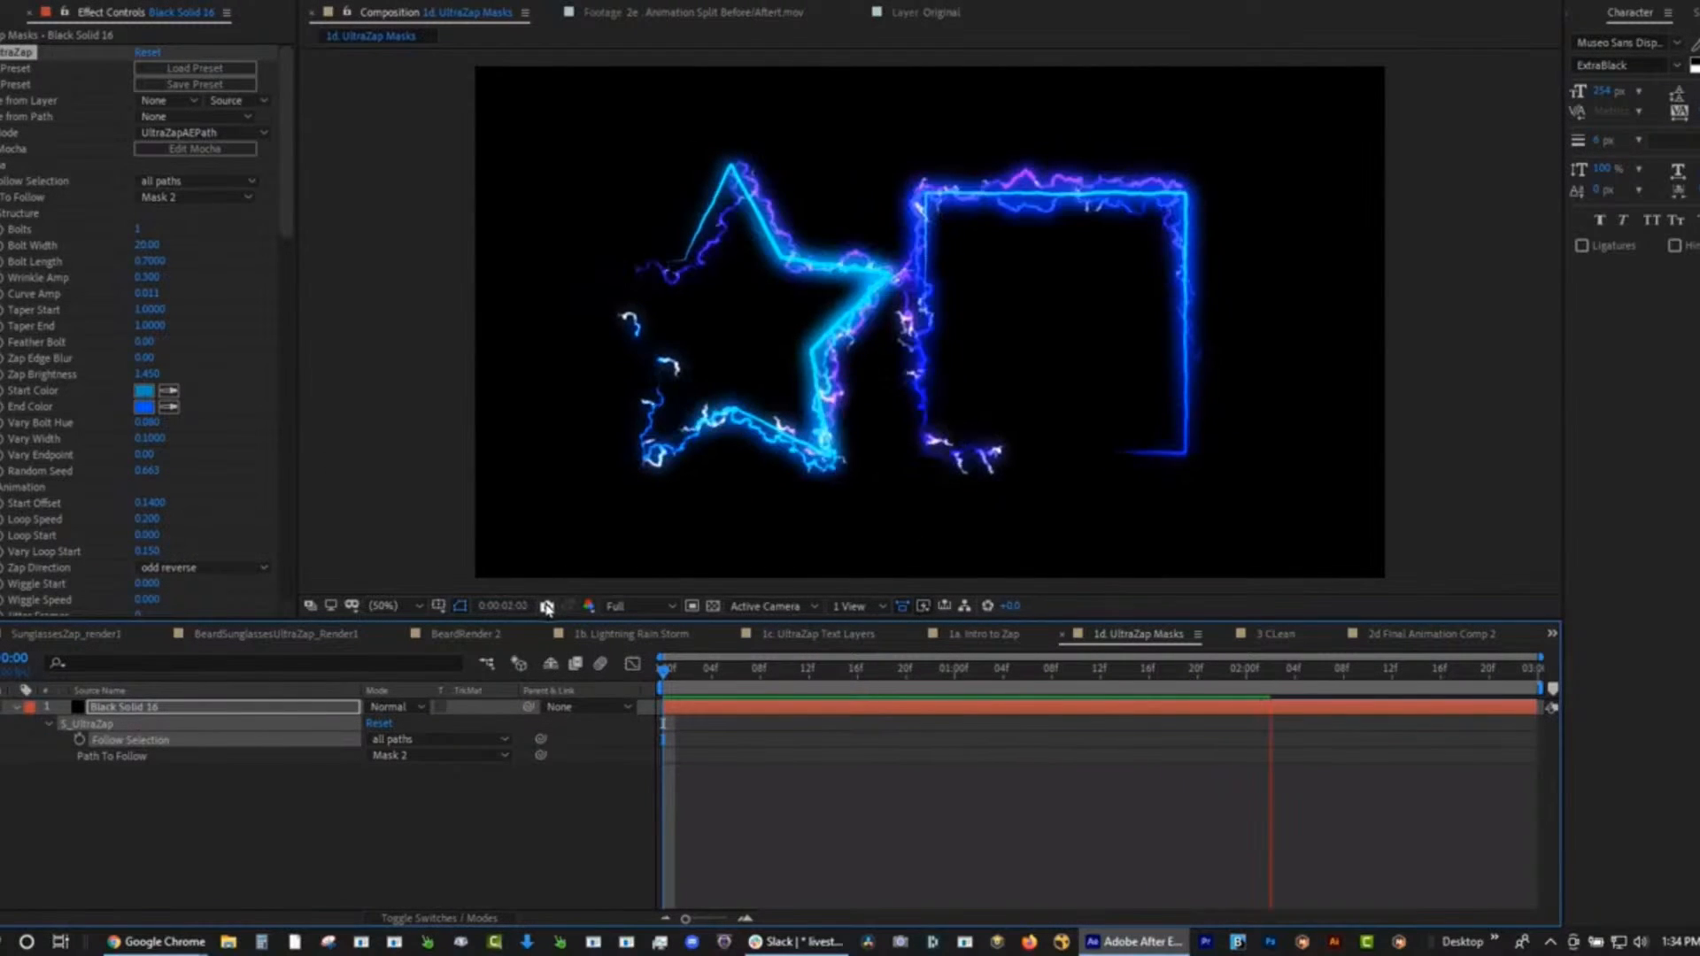
Look through the S_UltraZap glow, secondary bolt and branchiness parameters of Black Solid 16.
left_click_drag(292, 229, 285, 472)
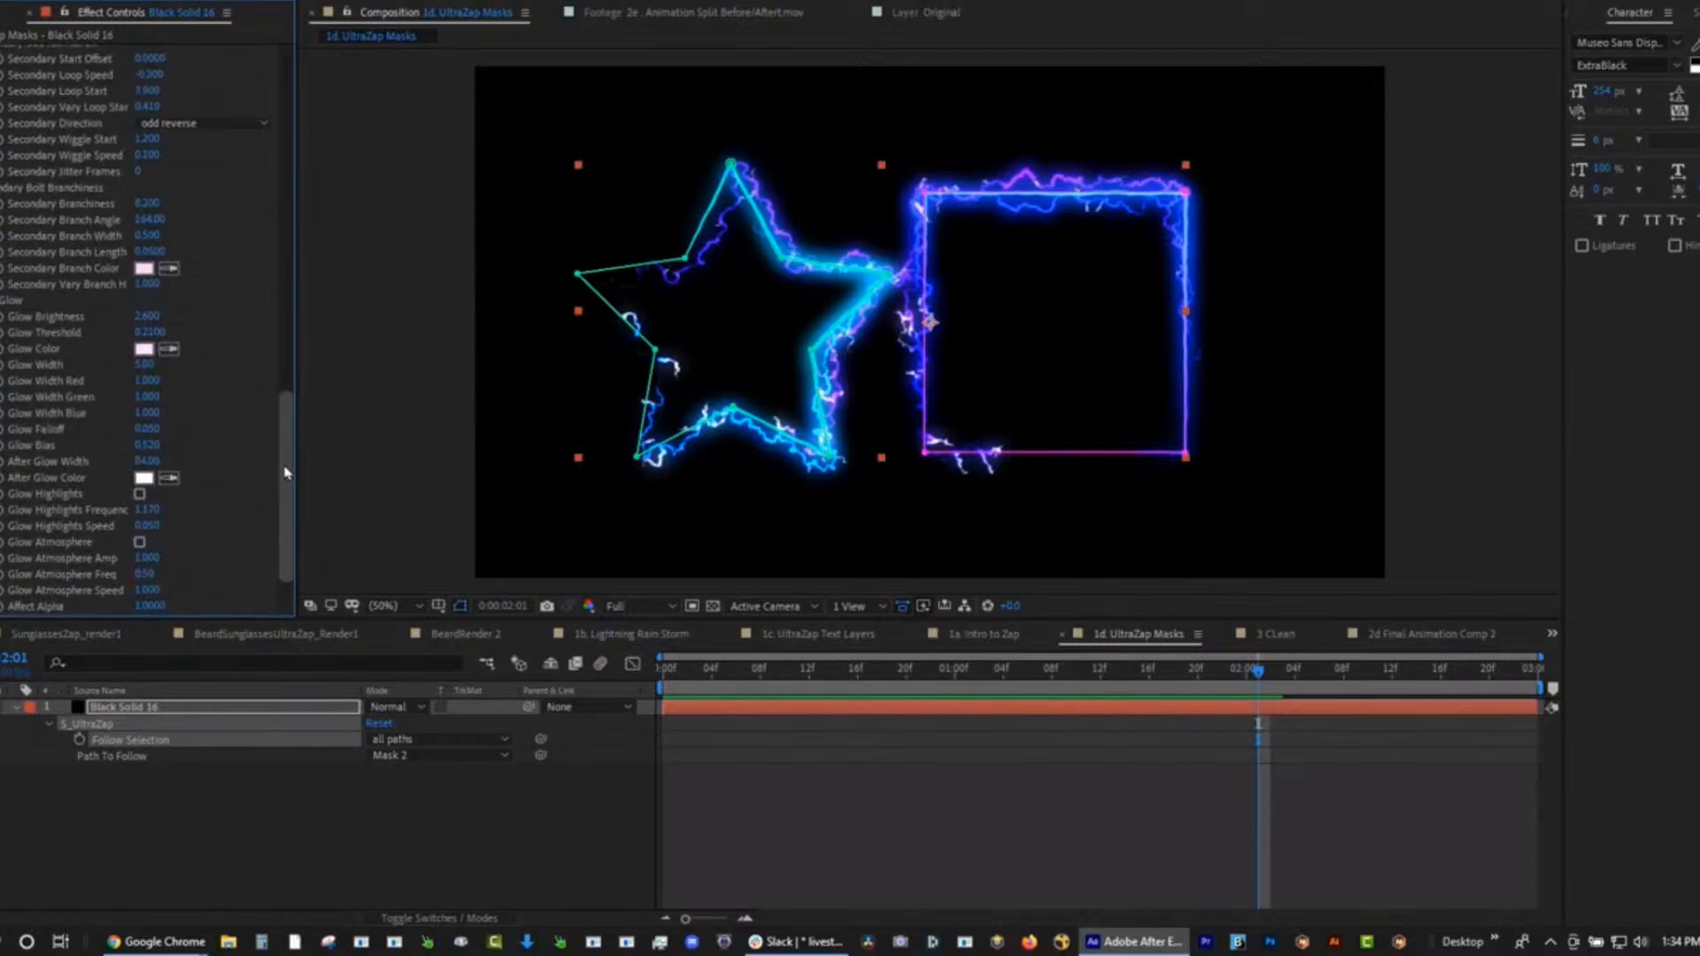
scroll(289, 448, "up", 5)
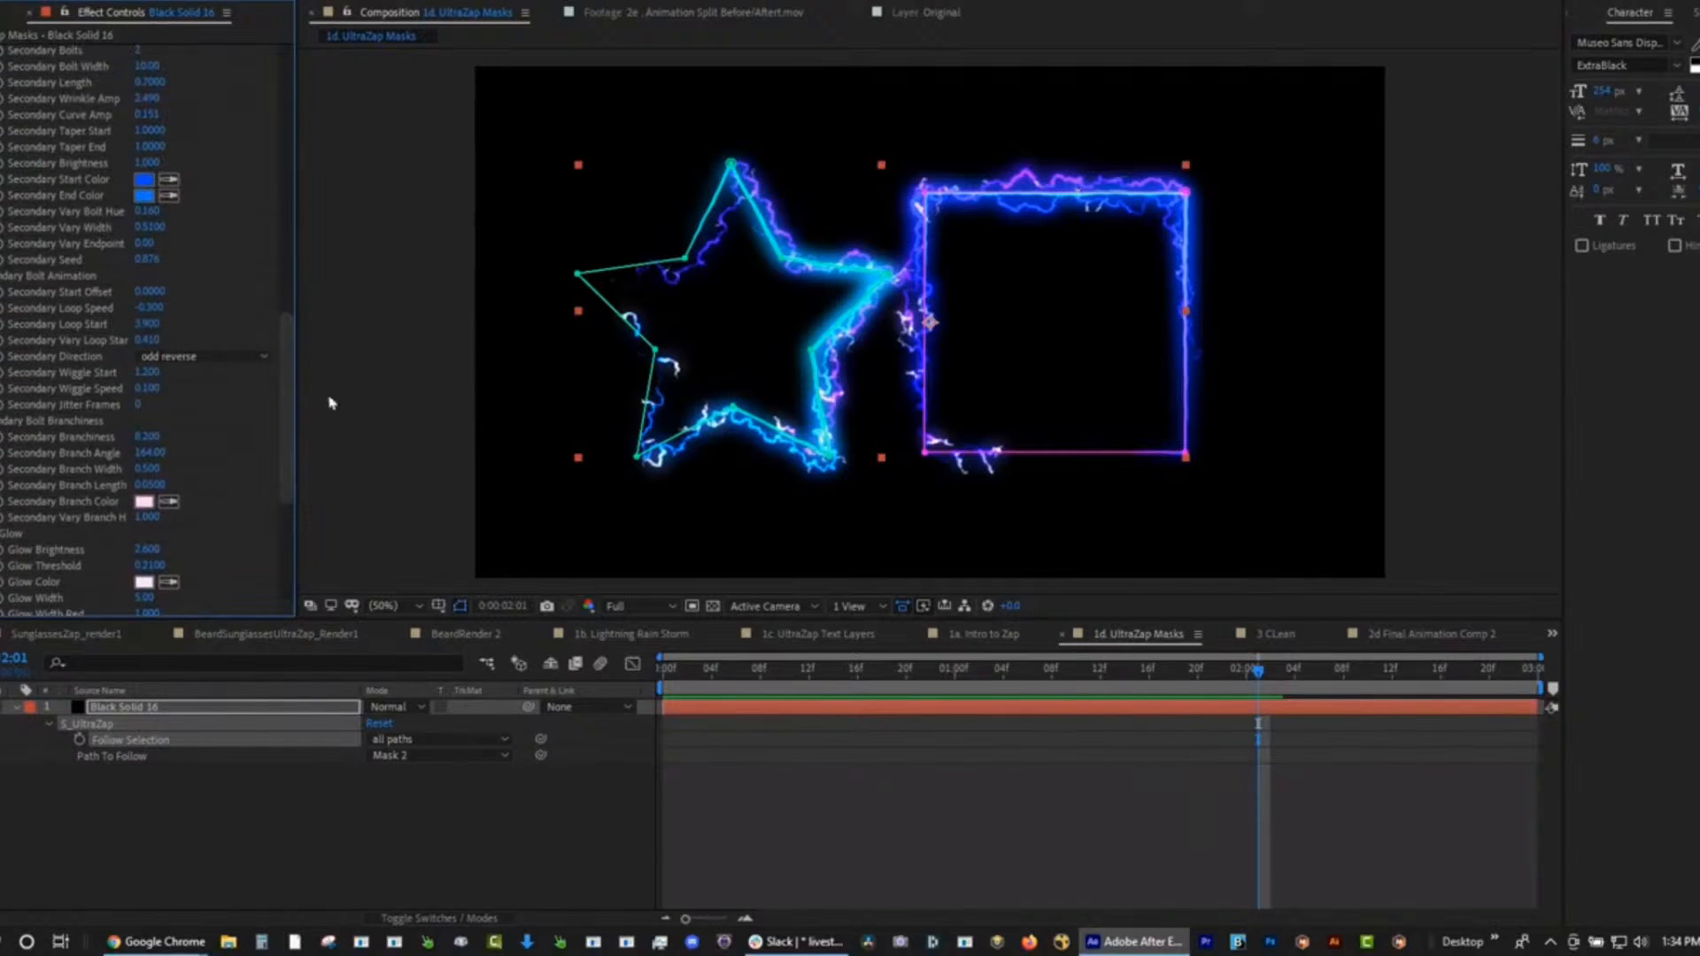
scroll(293, 341, "up", 3)
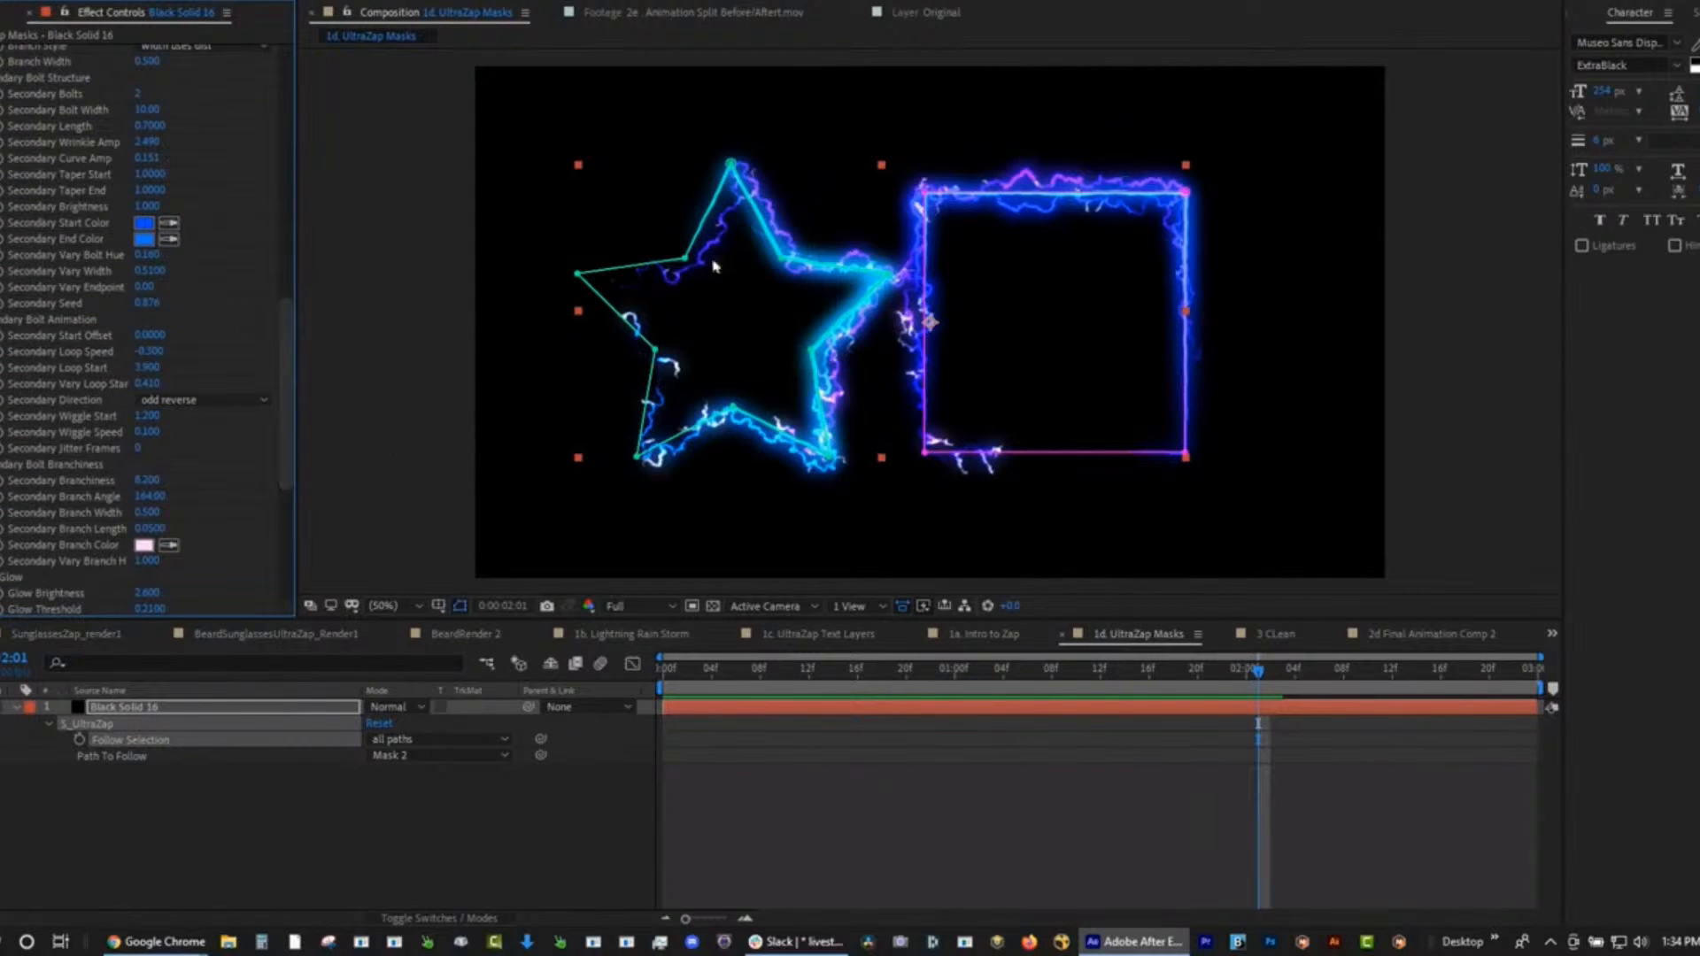
scroll(292, 354, "up", 5)
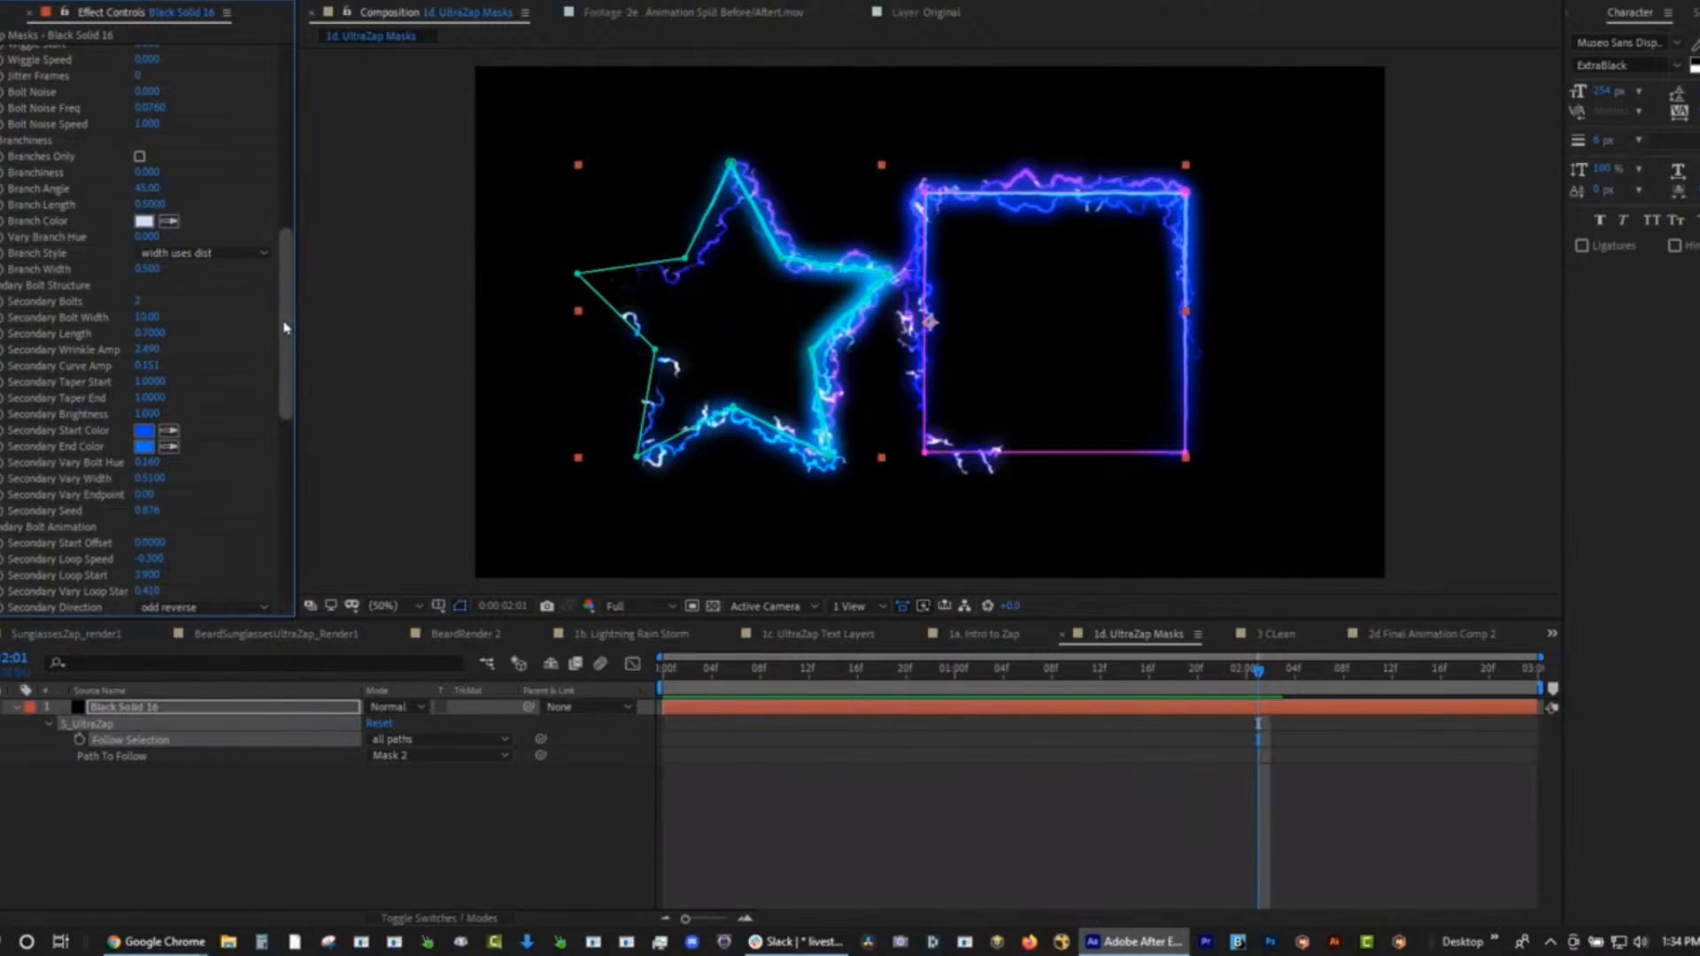
left_click_drag(288, 330, 127, 26)
Open the Rotomation with Mocha footage from the project, scrub it back to the start and play it.
left_click(3, 13)
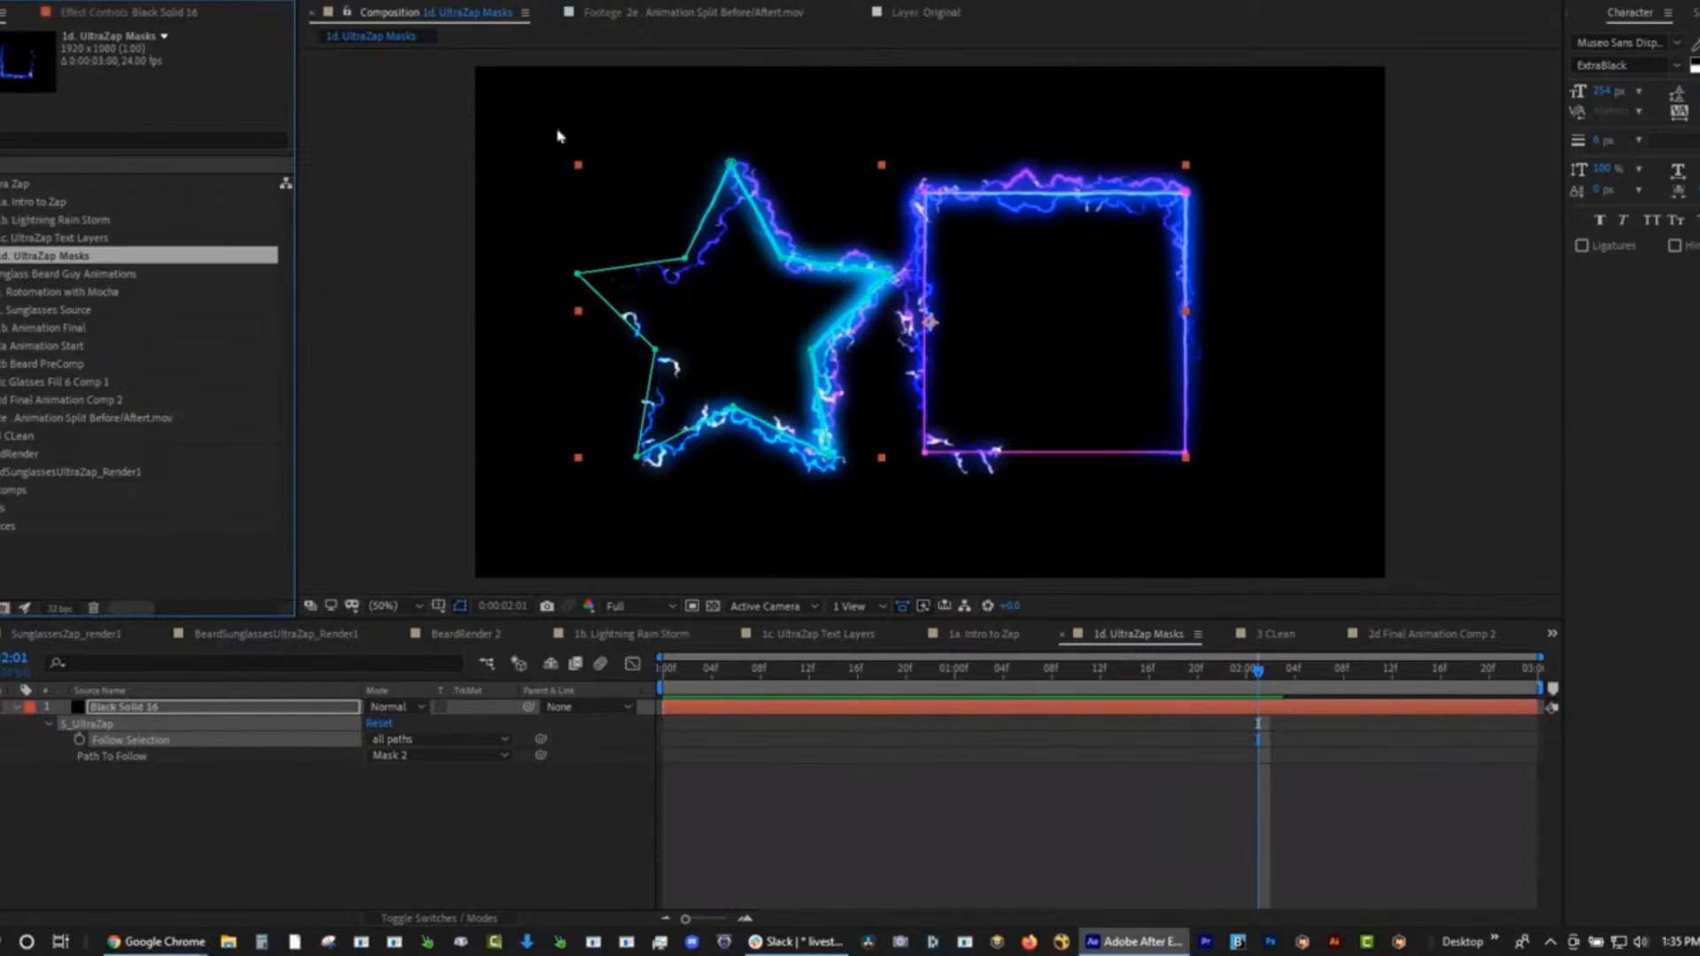
double_click(66, 293)
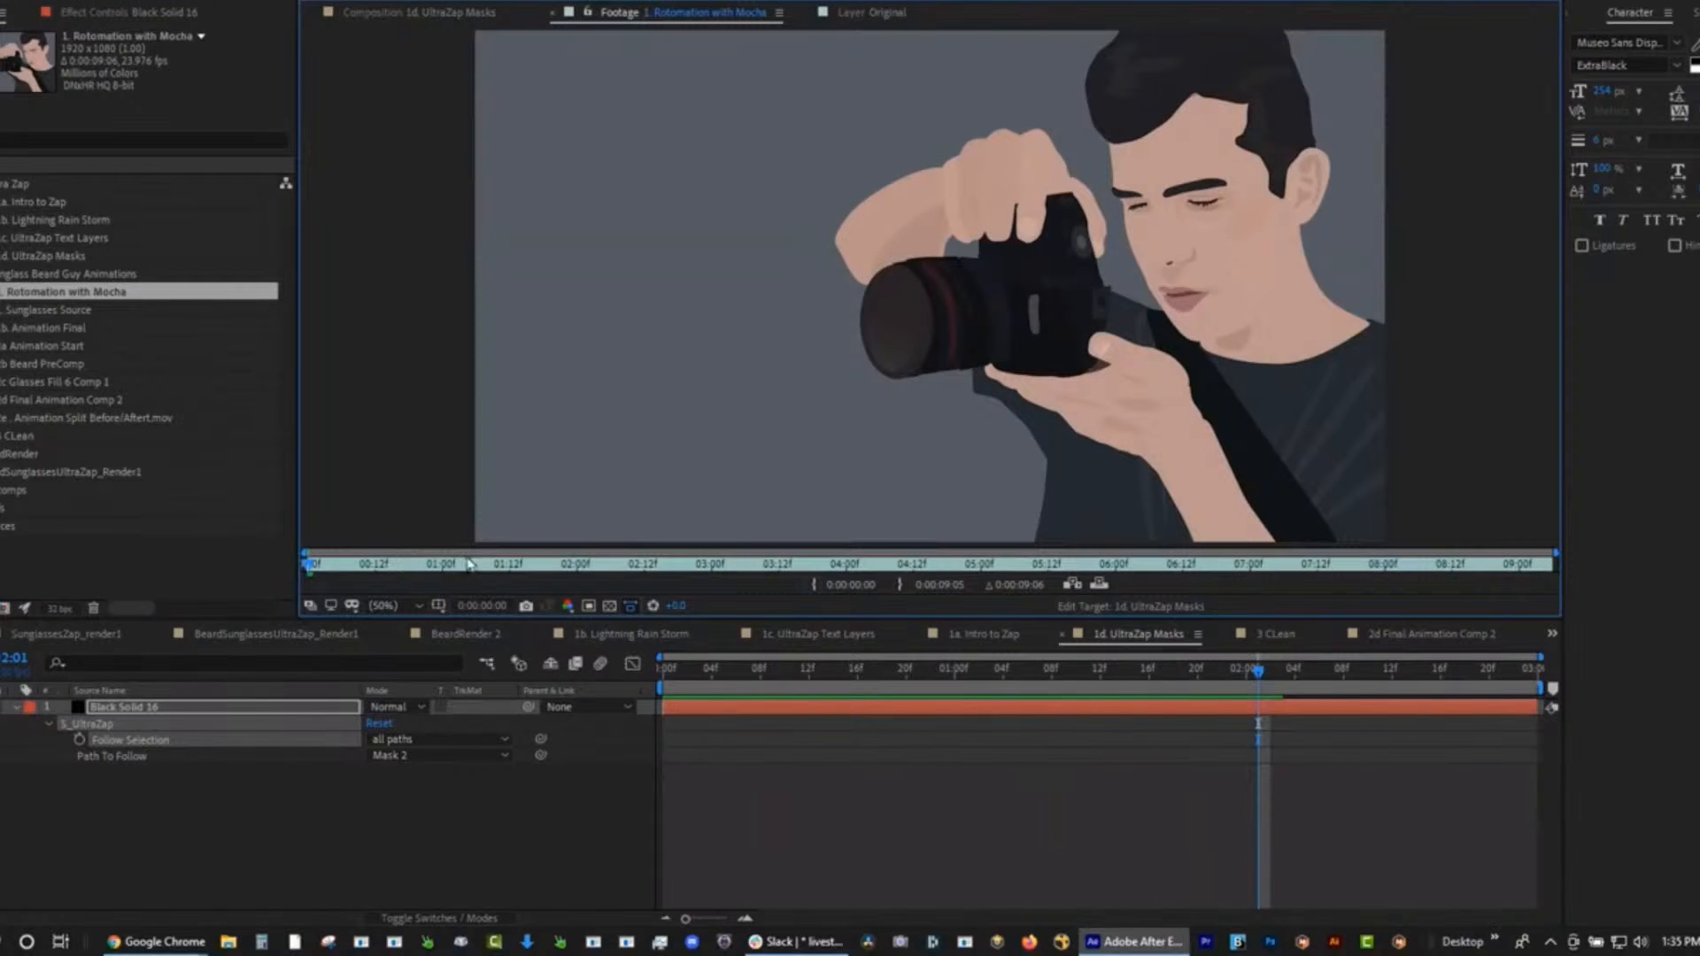
left_click(493, 569)
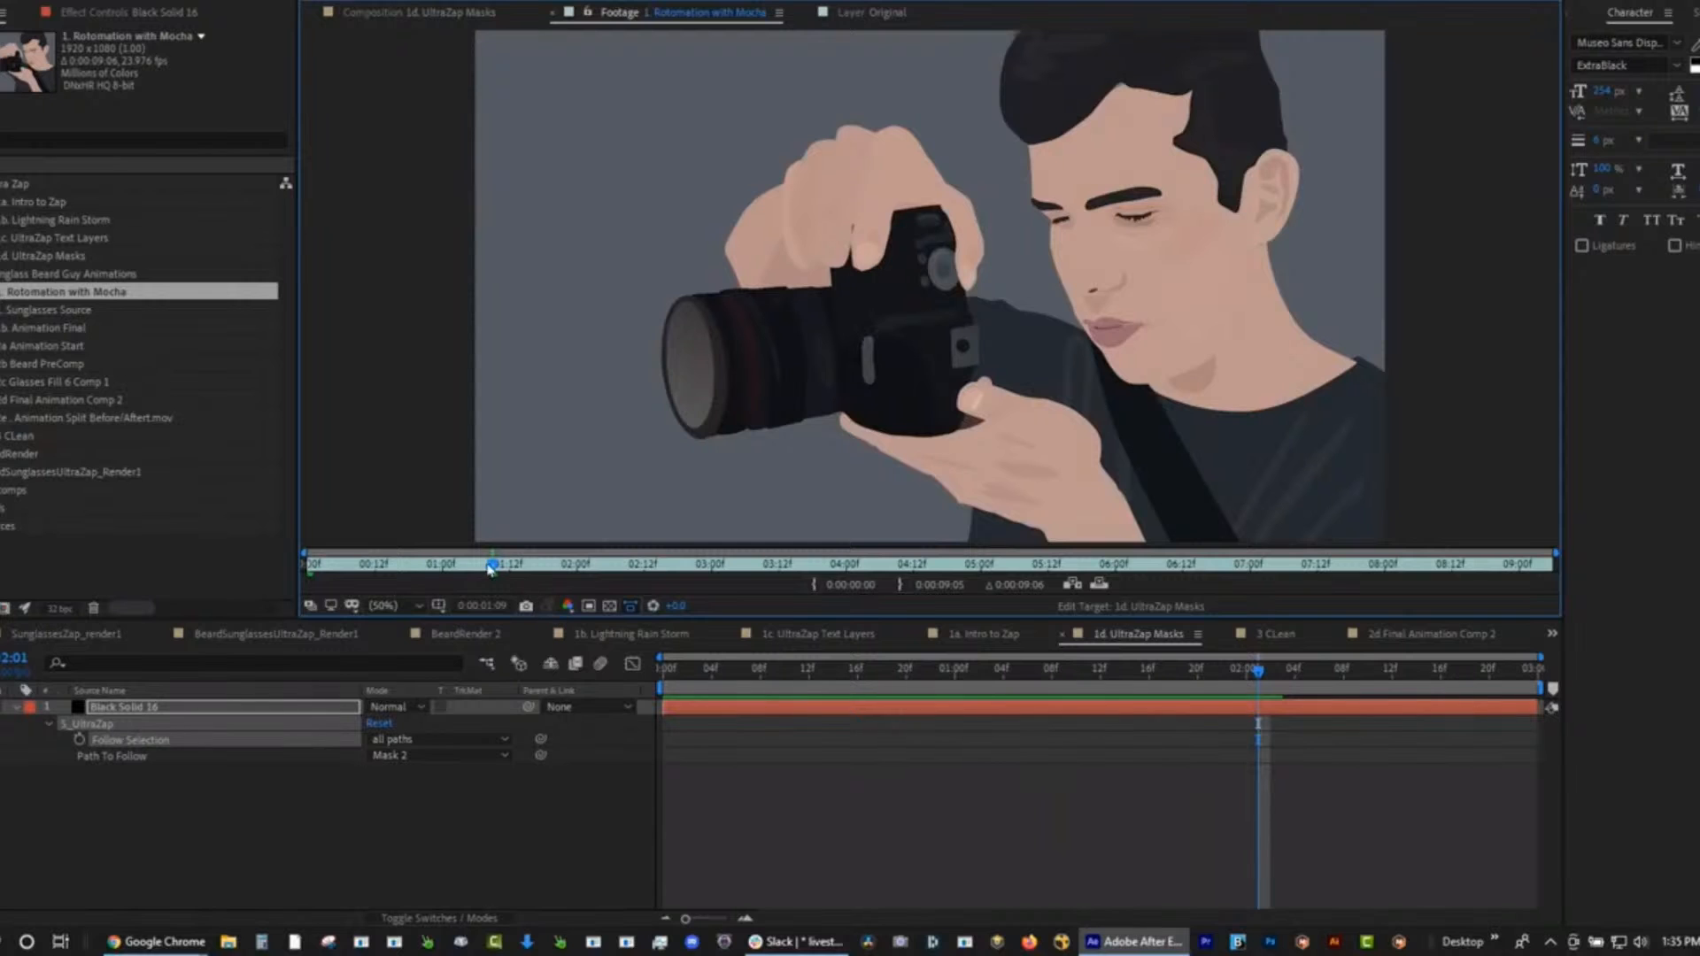
left_click_drag(490, 569, 306, 572)
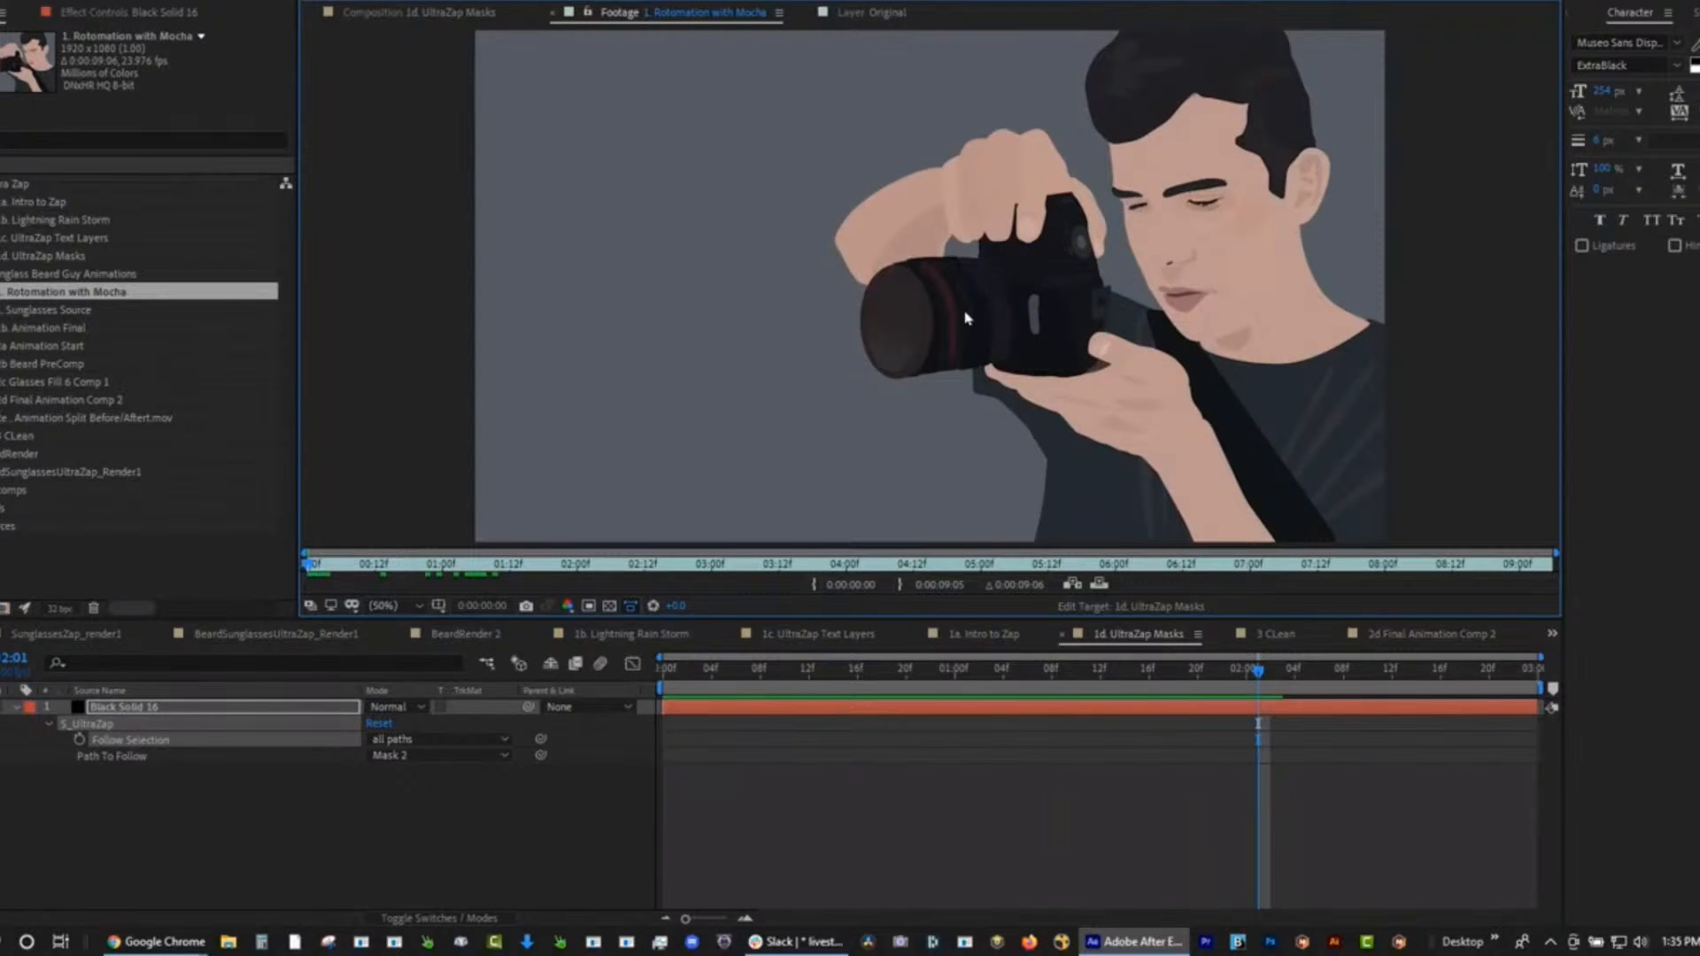
key("space")
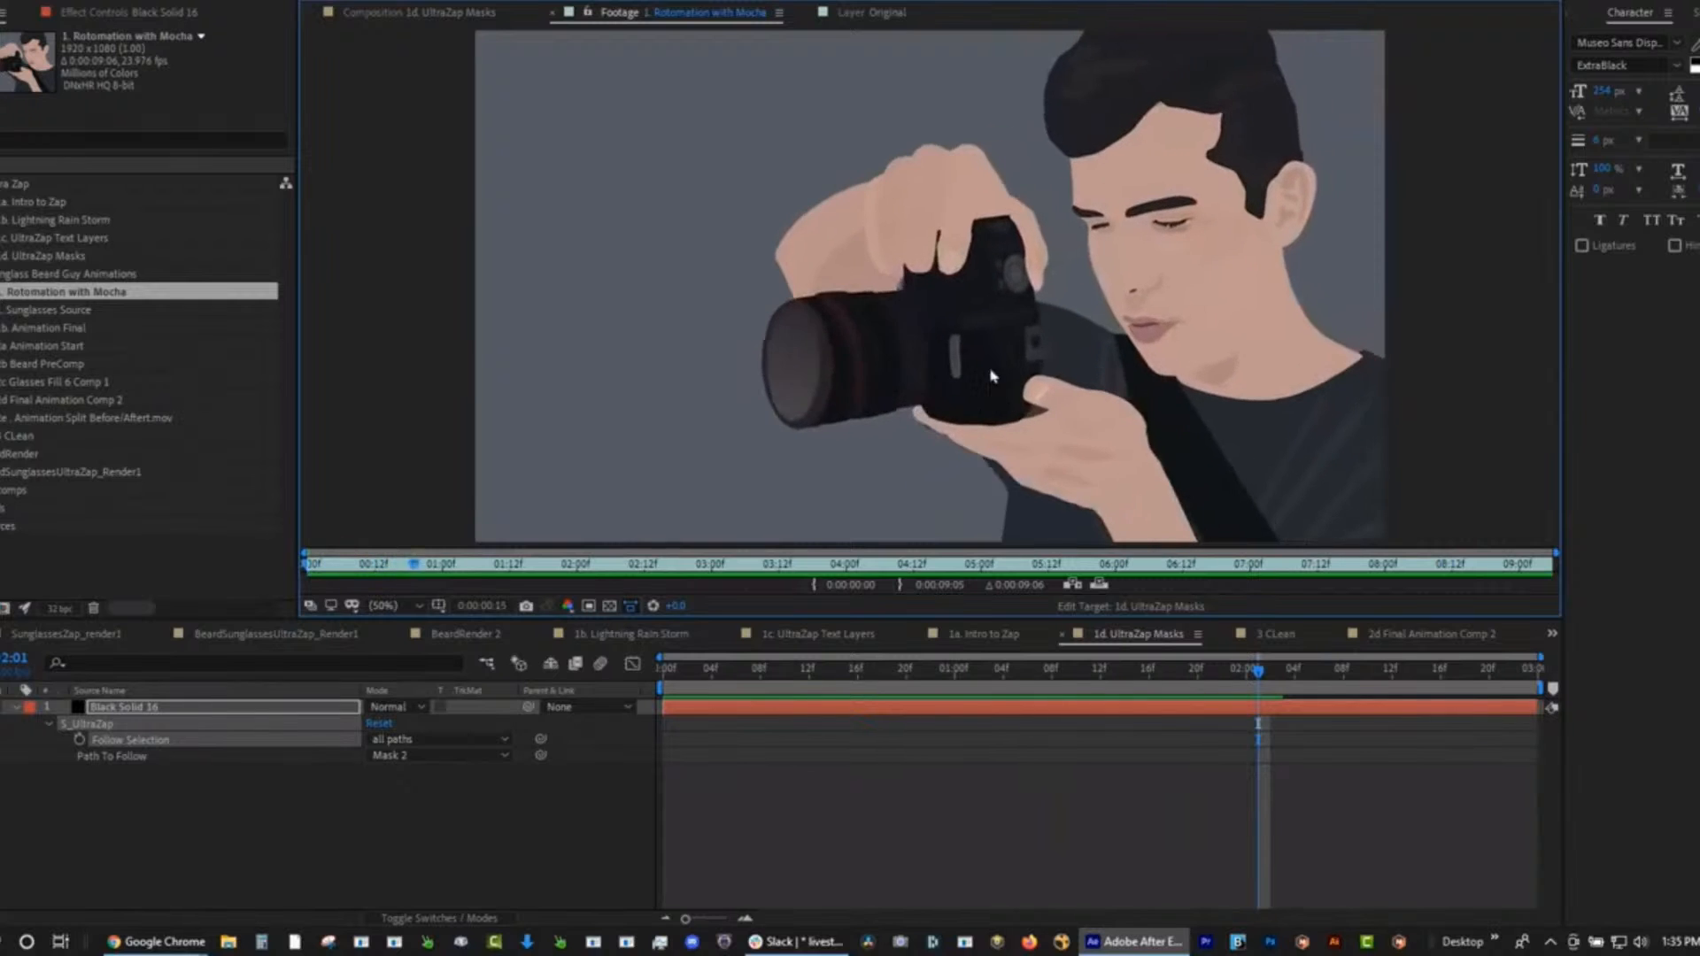
View the Rotomation with Mocha footage maximized, restore the layout and replay the clip from the start.
key("grave")
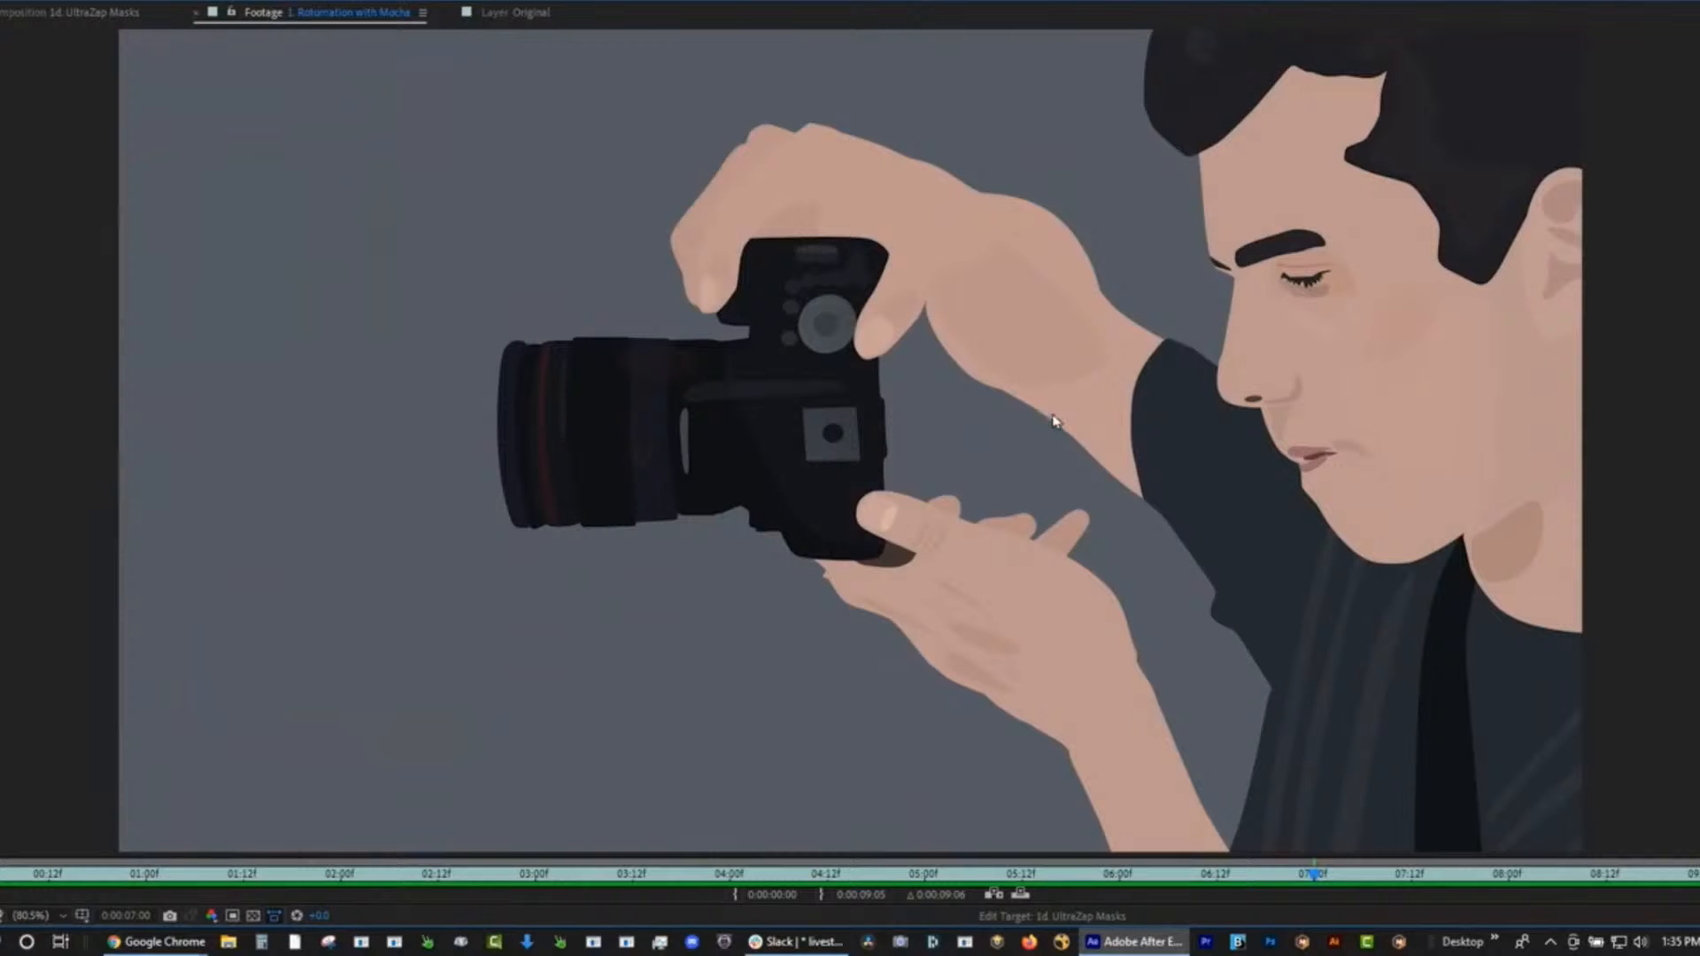
key("grave")
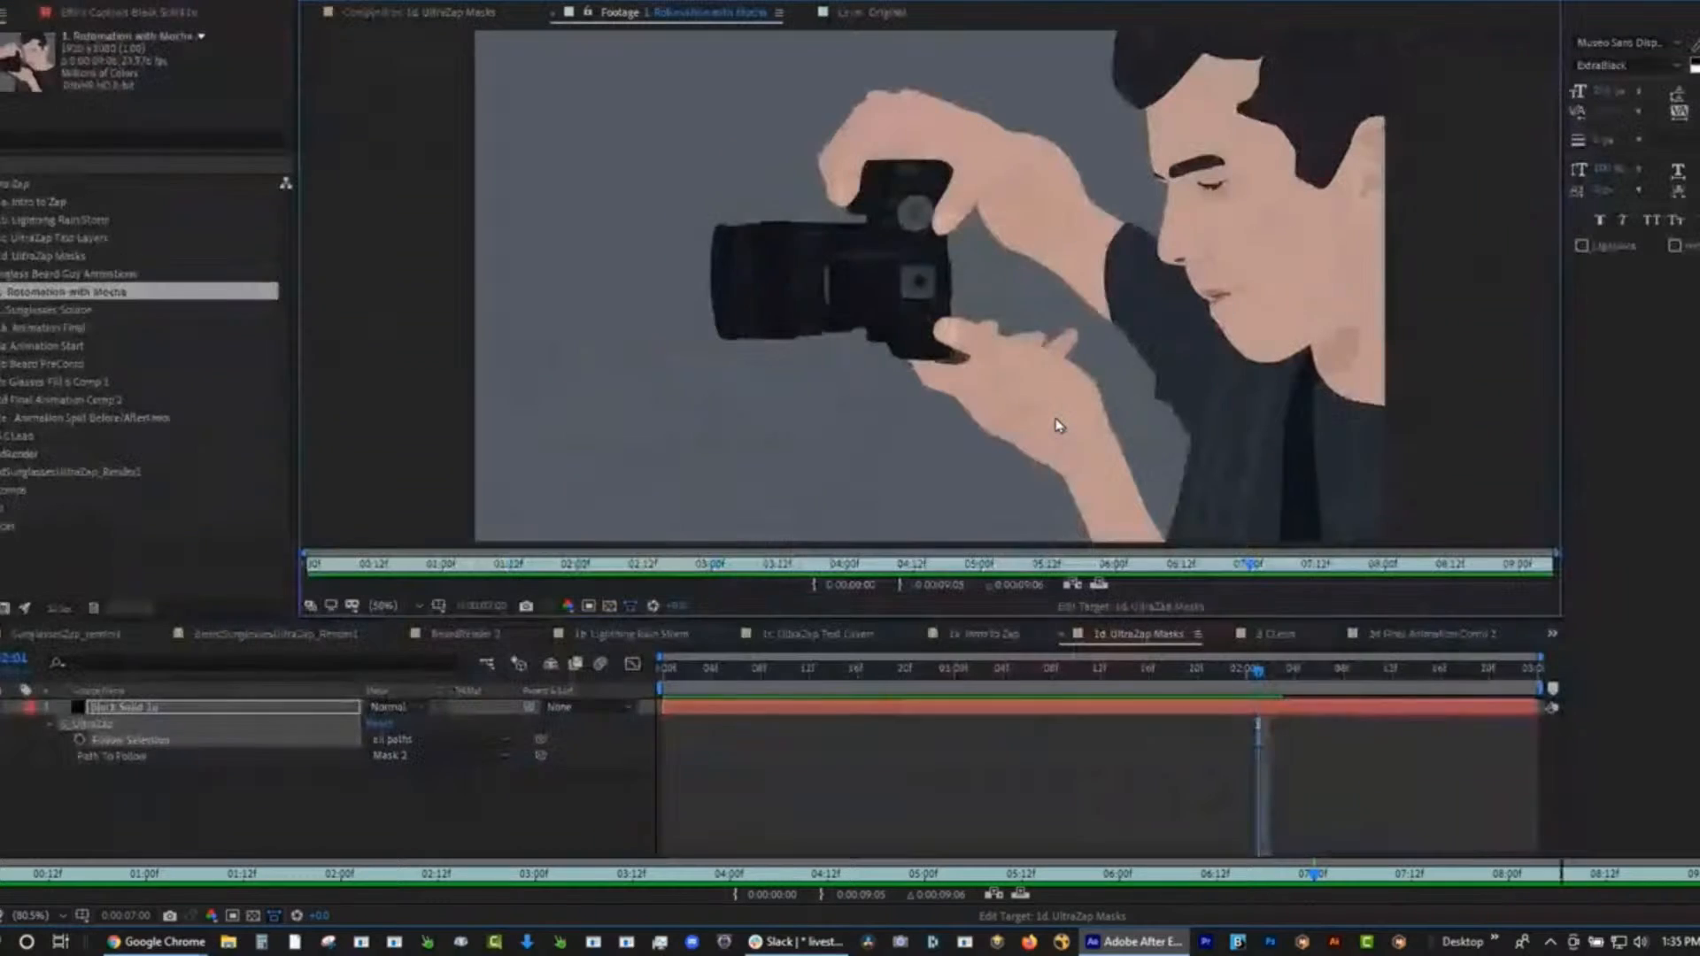
left_click_drag(857, 571, 306, 574)
key("space")
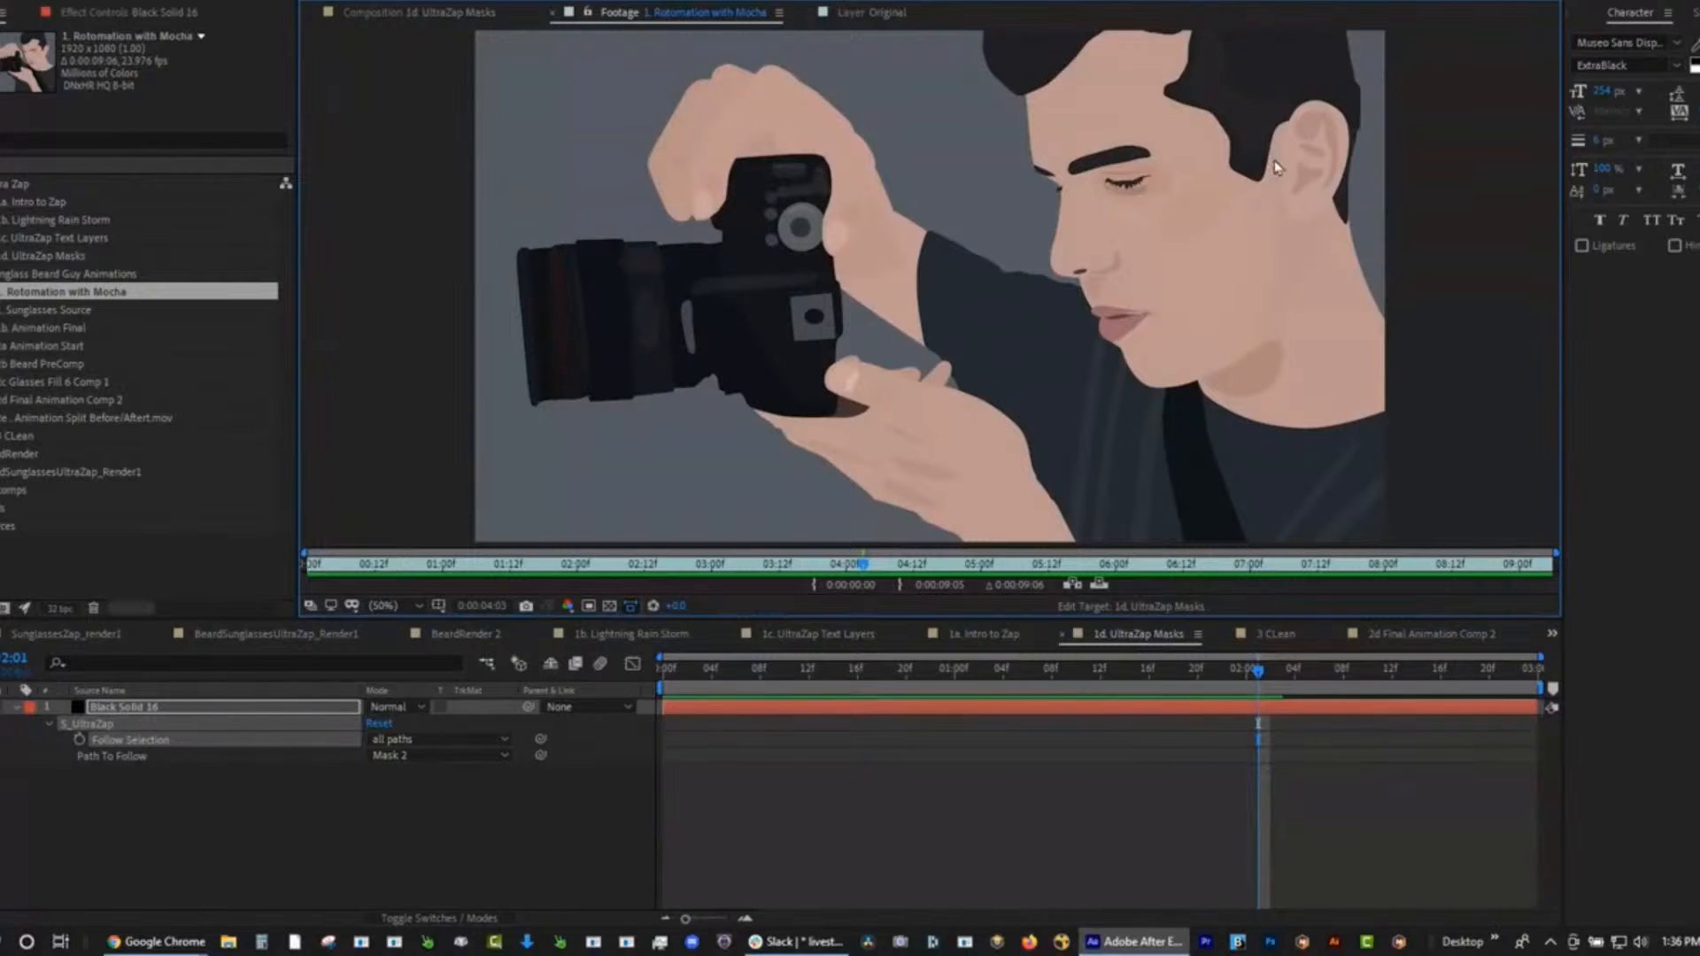
Open the Sunglasses Source footage and scrub through it back to the start.
double_click(79, 310)
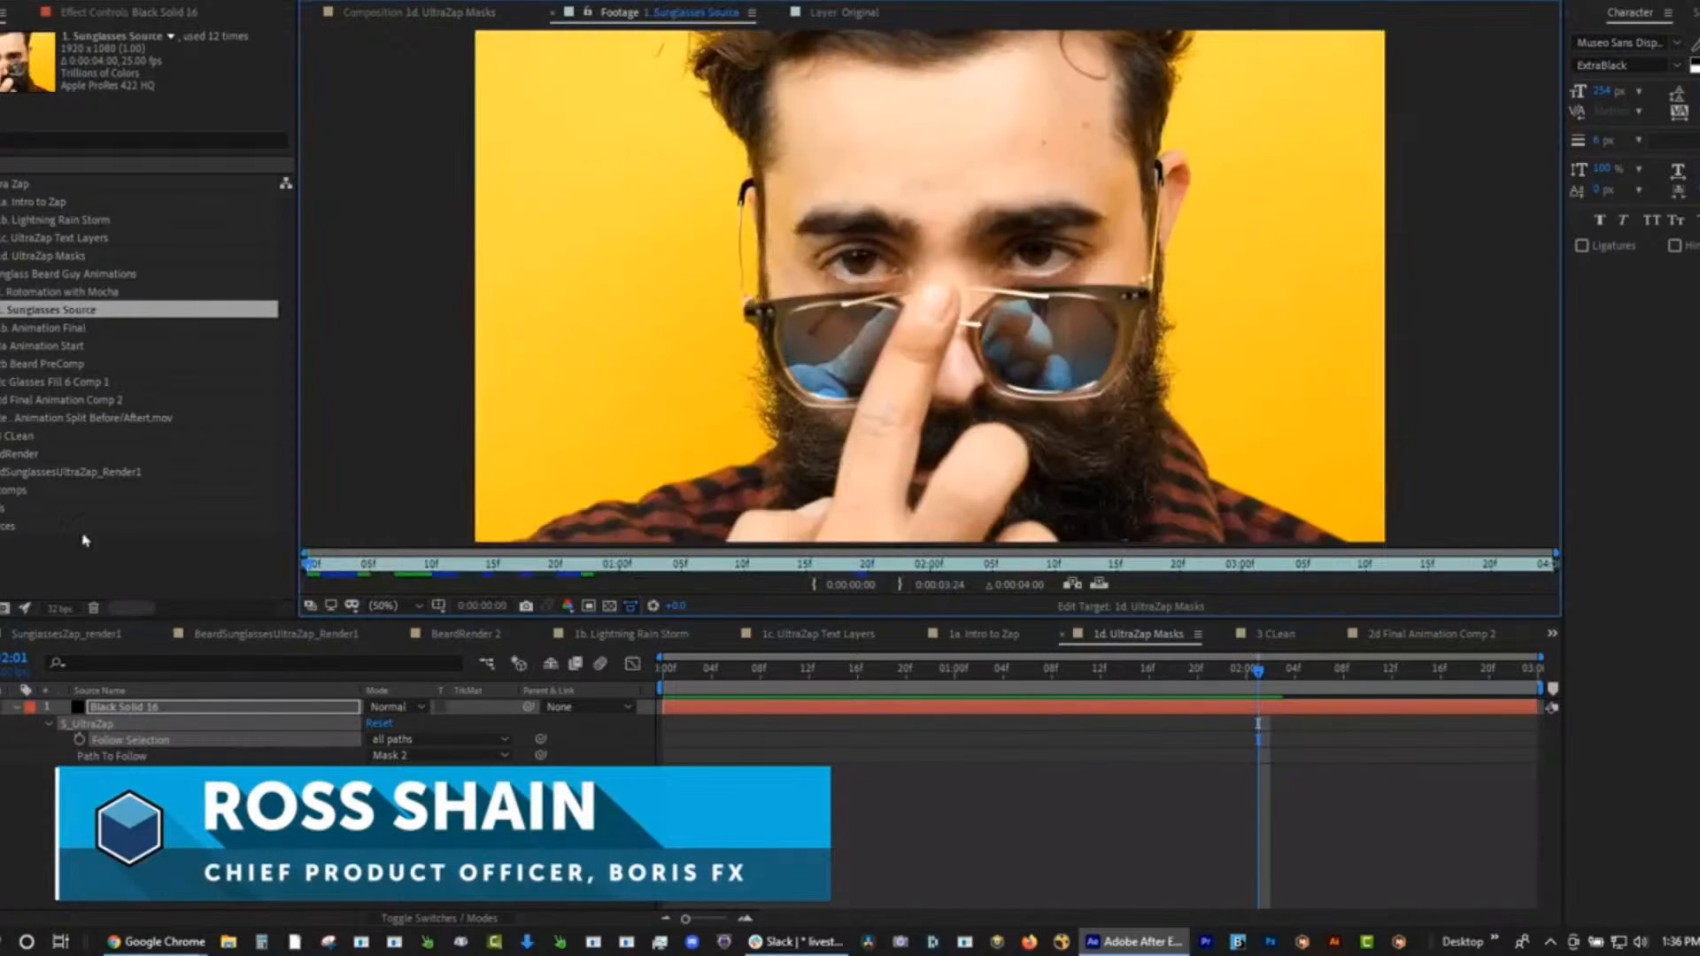
left_click_drag(588, 571, 322, 589)
Open the 2d Final Animation Comp 2 composition, play it and move the playhead to 0:00:01:00.
double_click(60, 401)
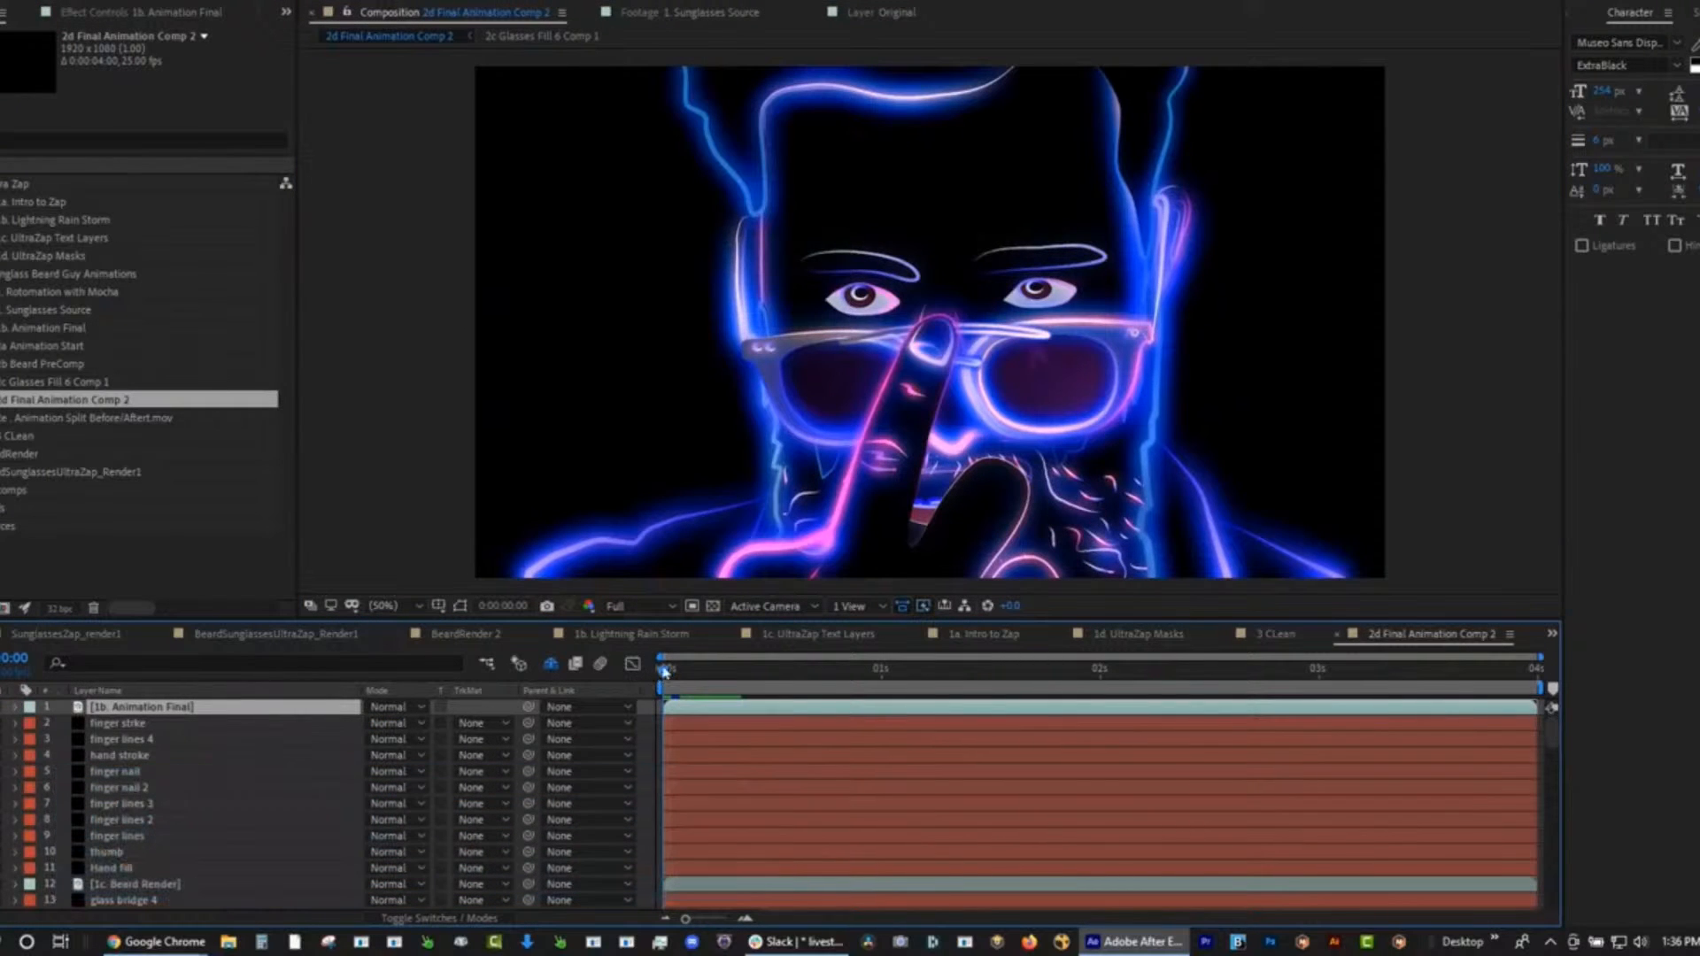
key("space")
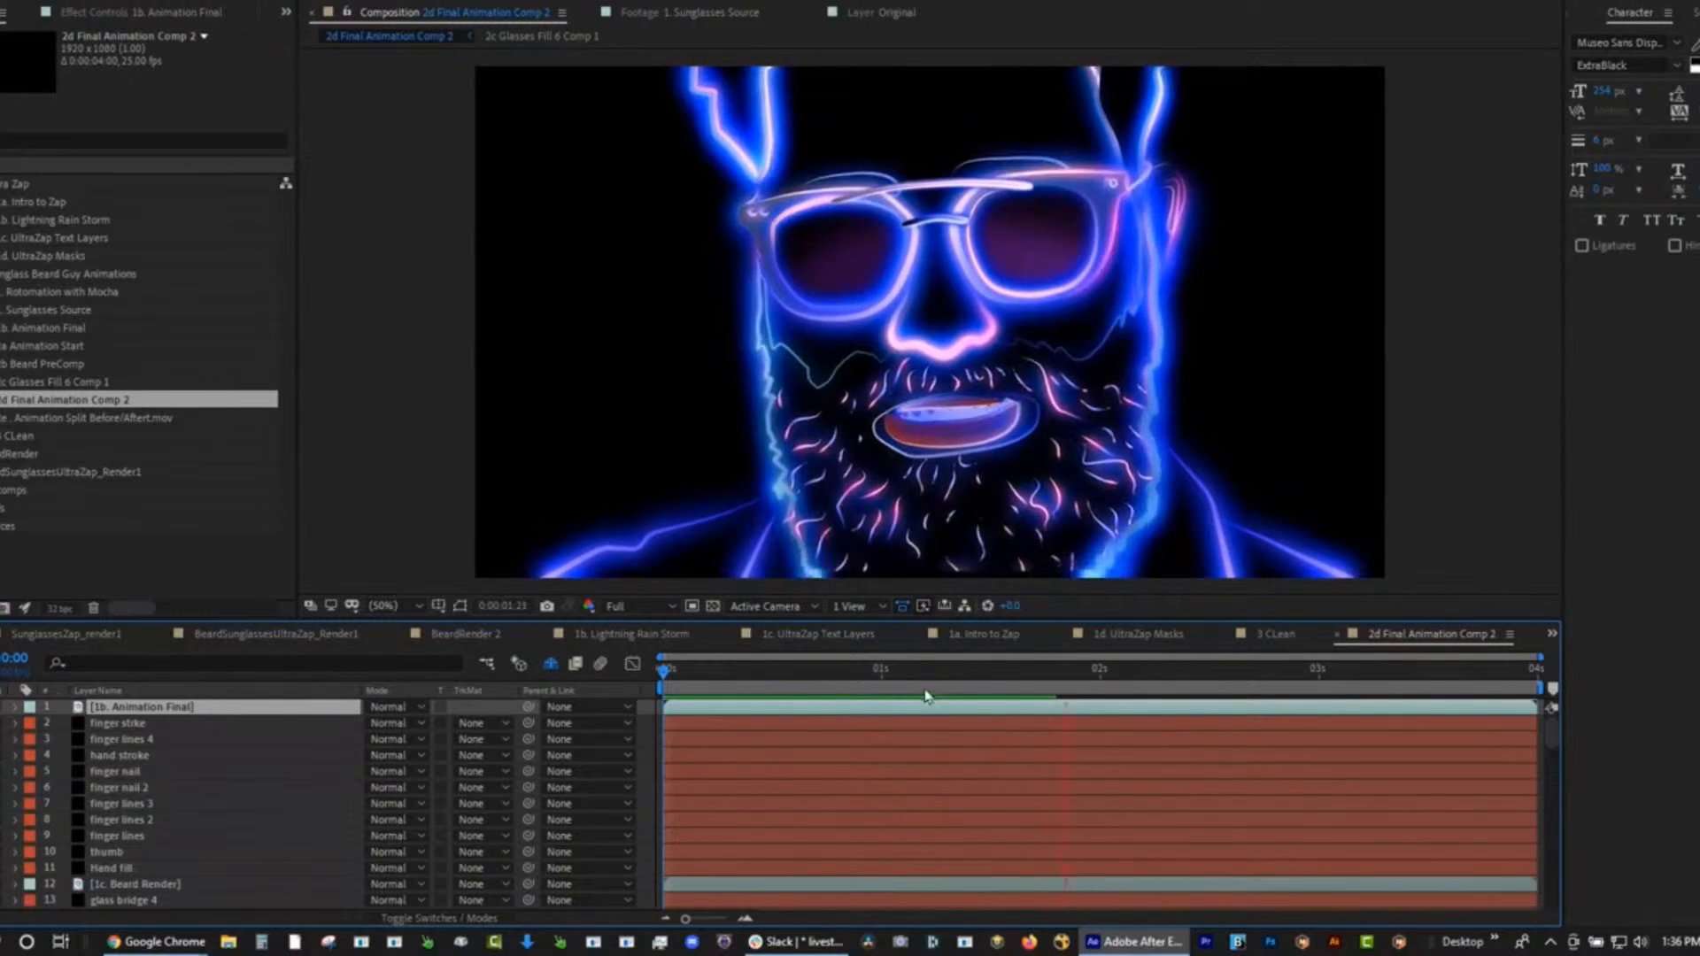
left_click(886, 683)
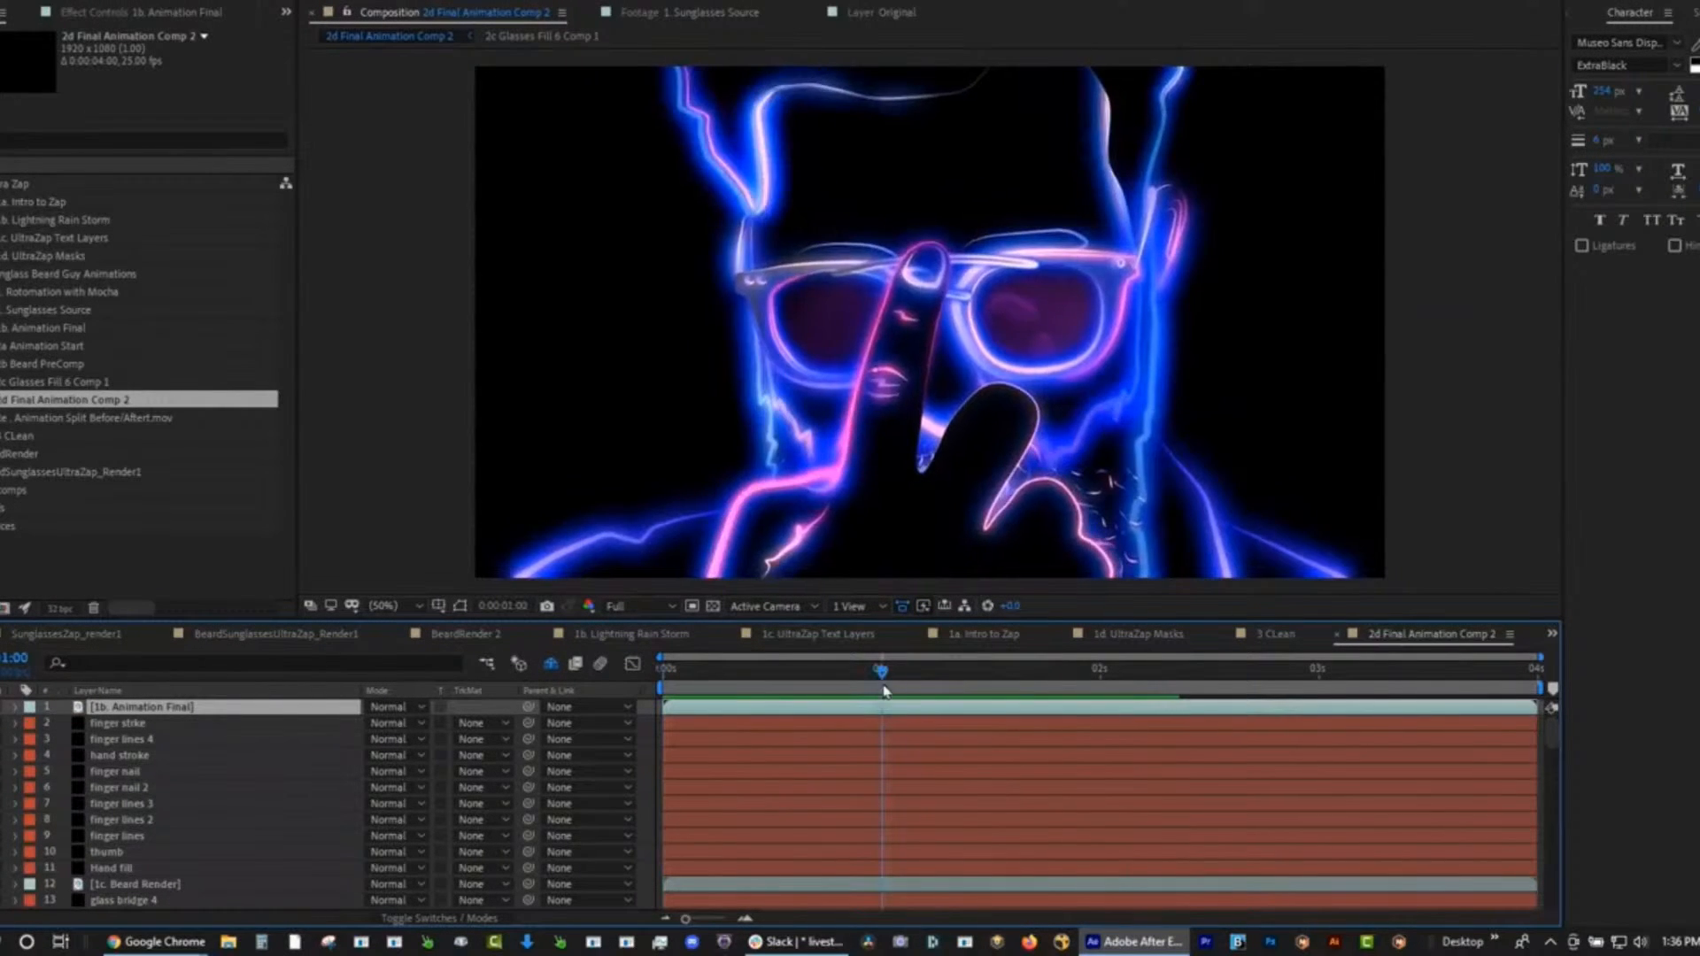
Play 2d Final Animation Comp 2 in the maximized viewer, then restore the layout and return the playhead to 0:00:00:00.
key("grave")
key("grave")
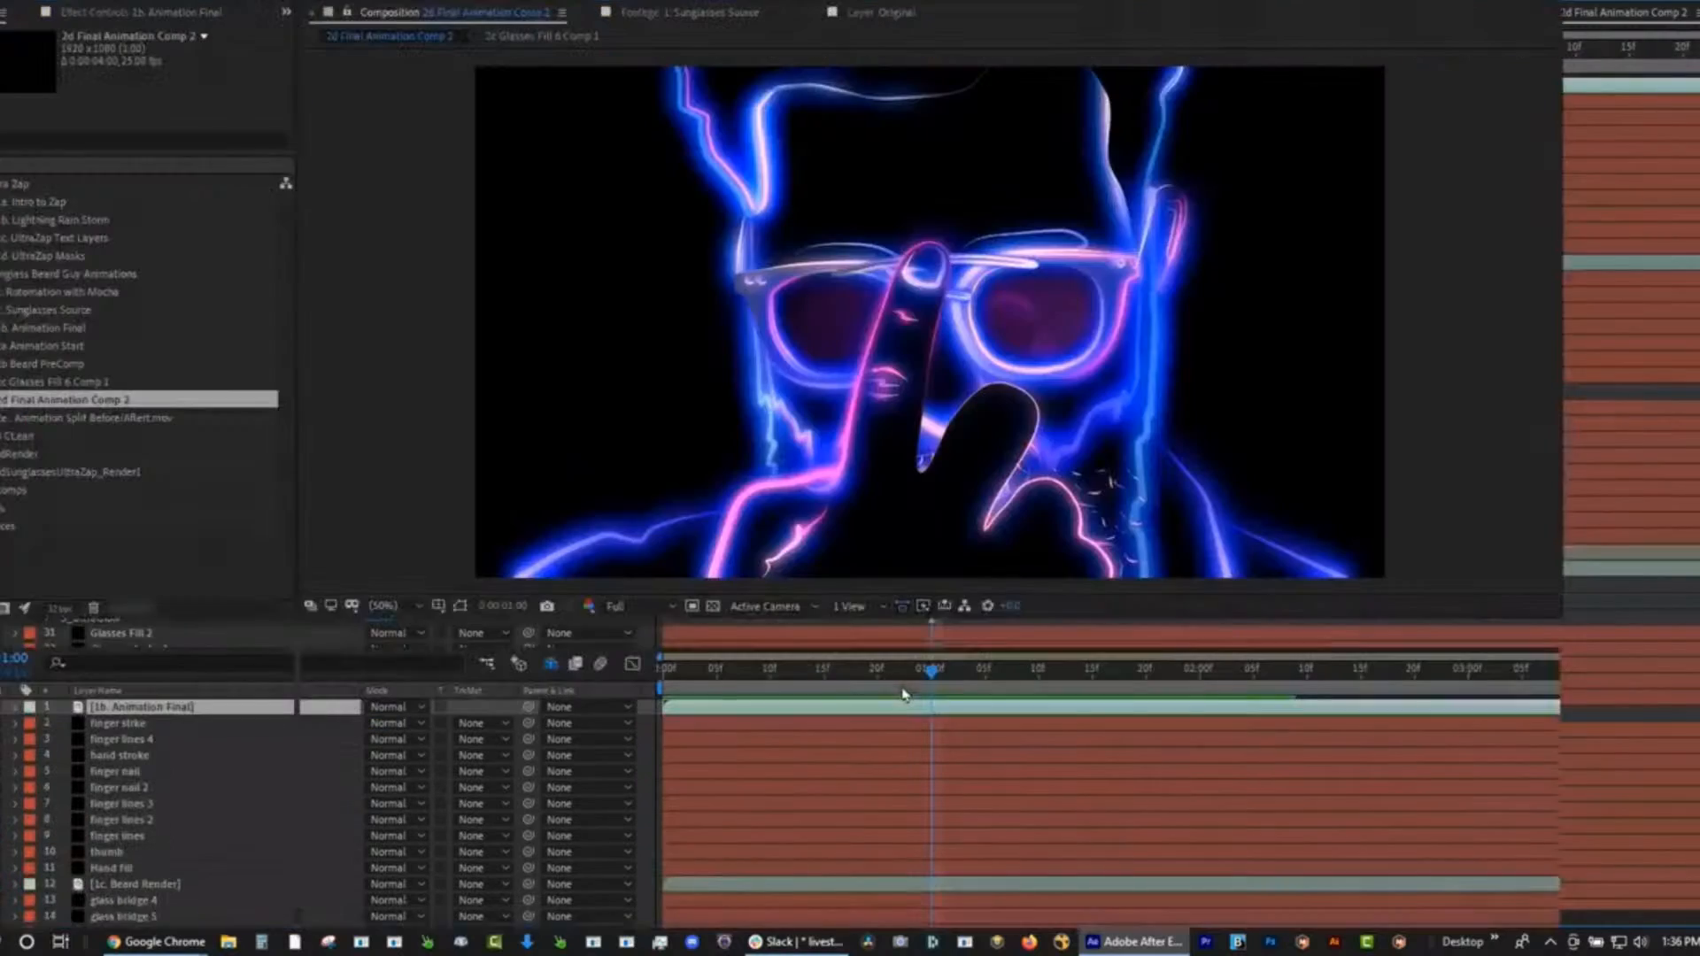
key("grave")
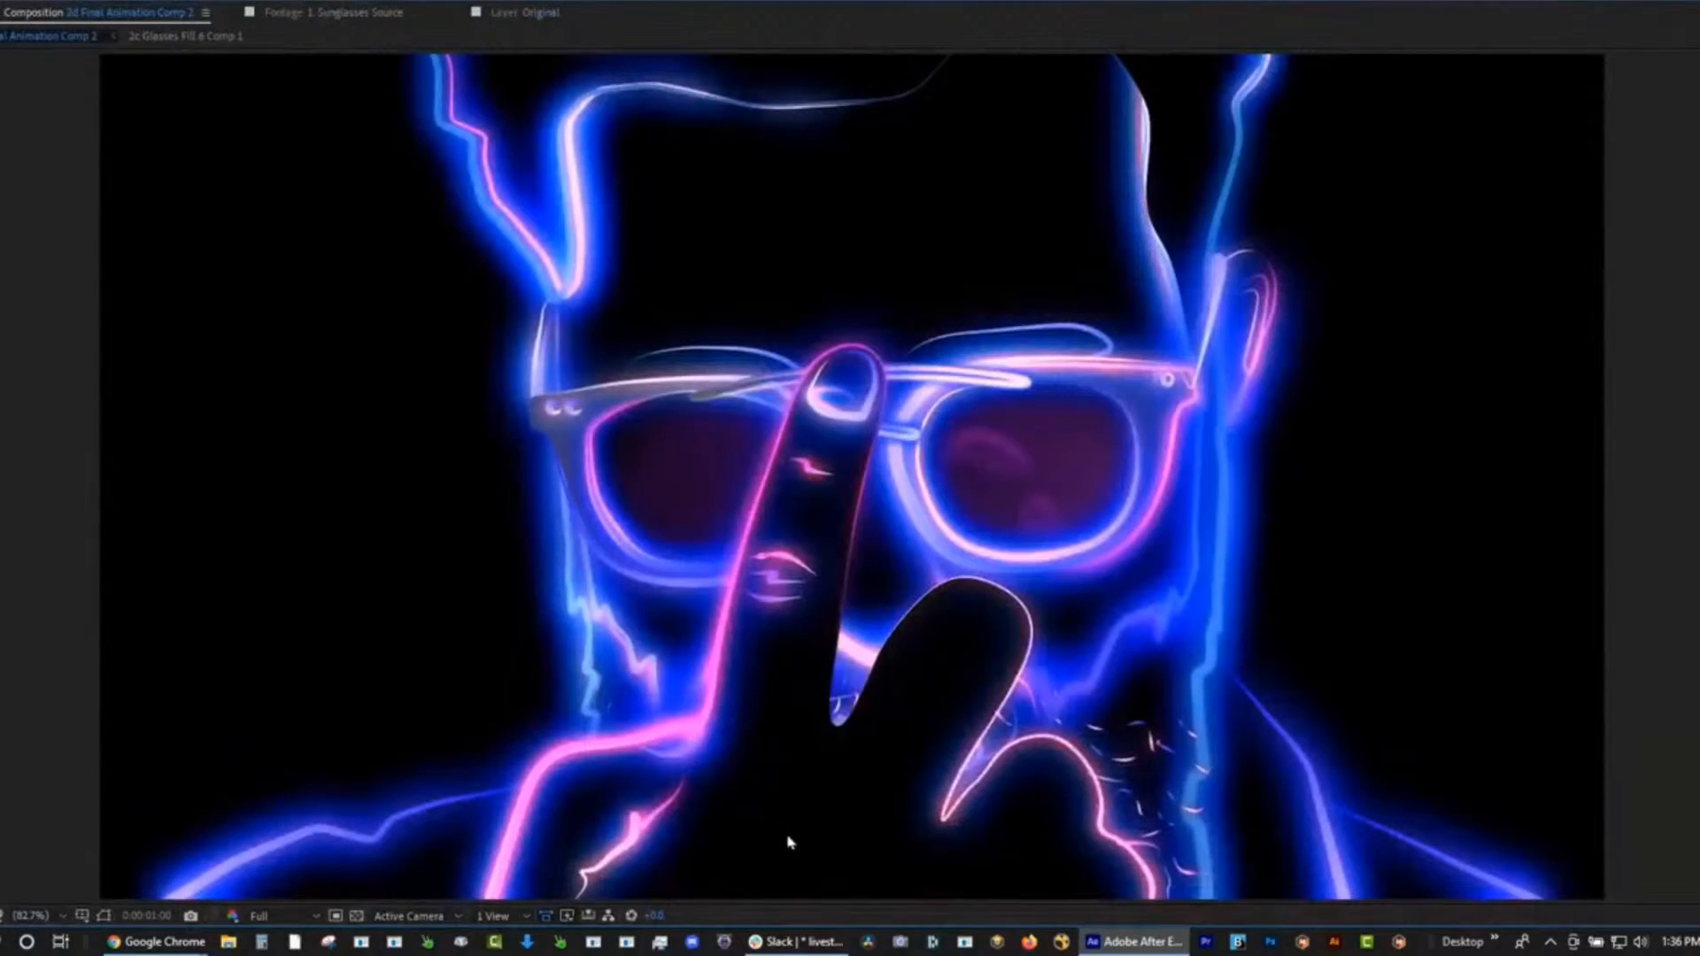
key("space")
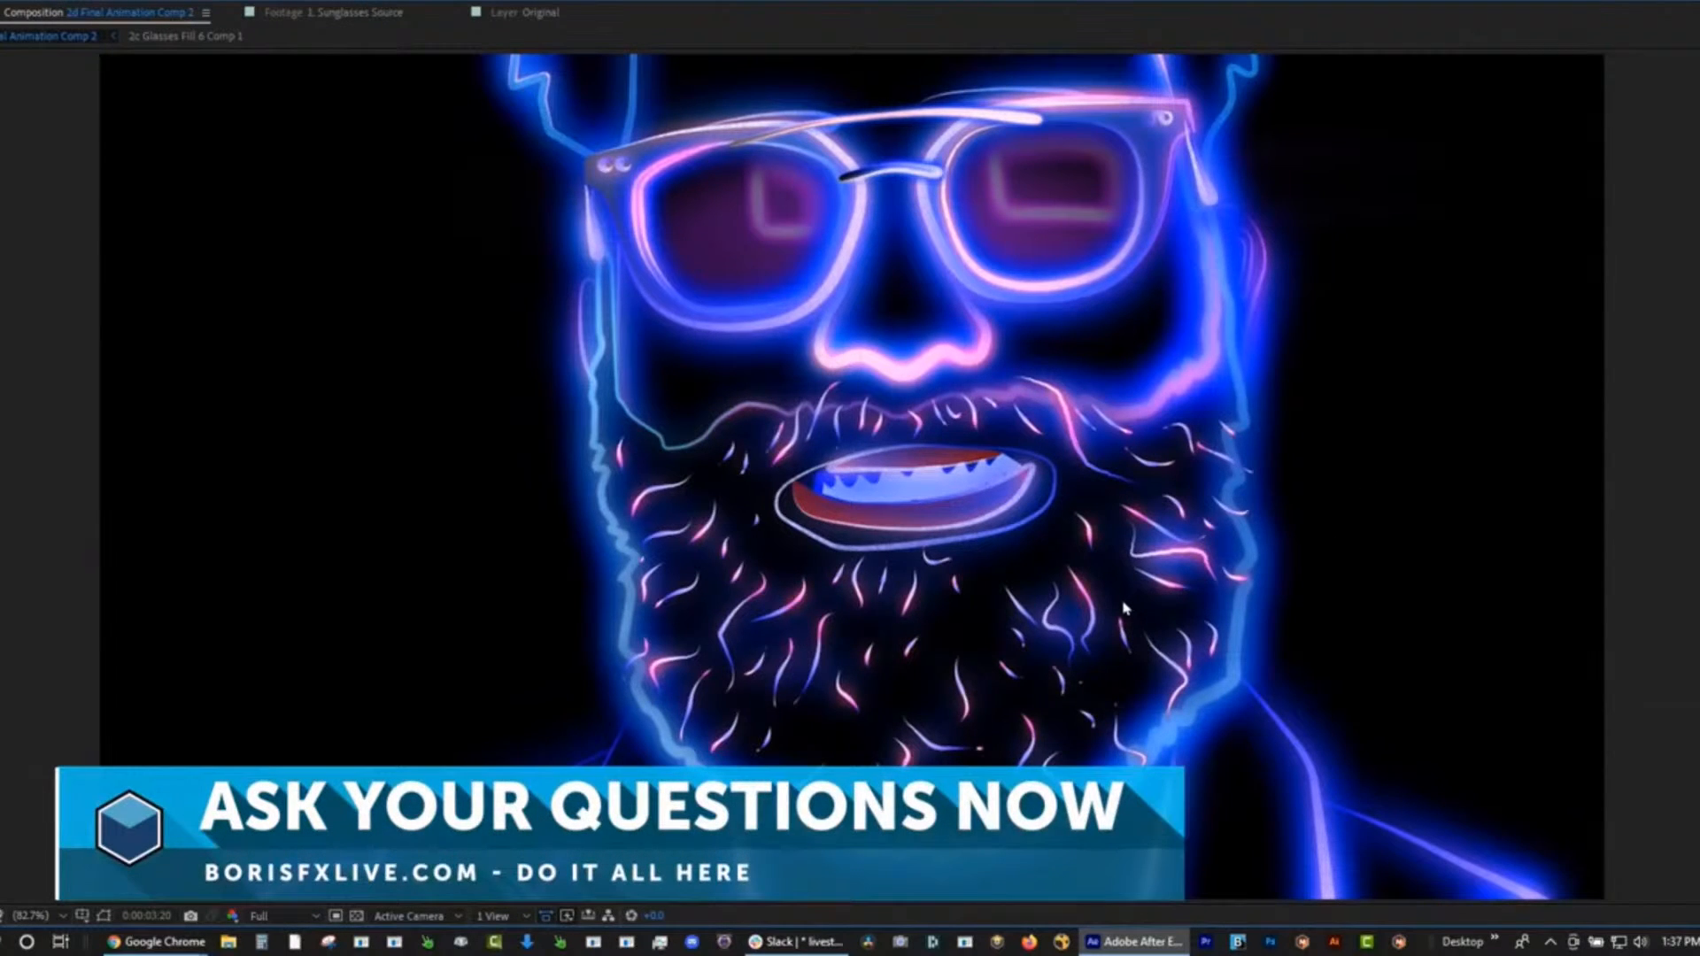
key("grave")
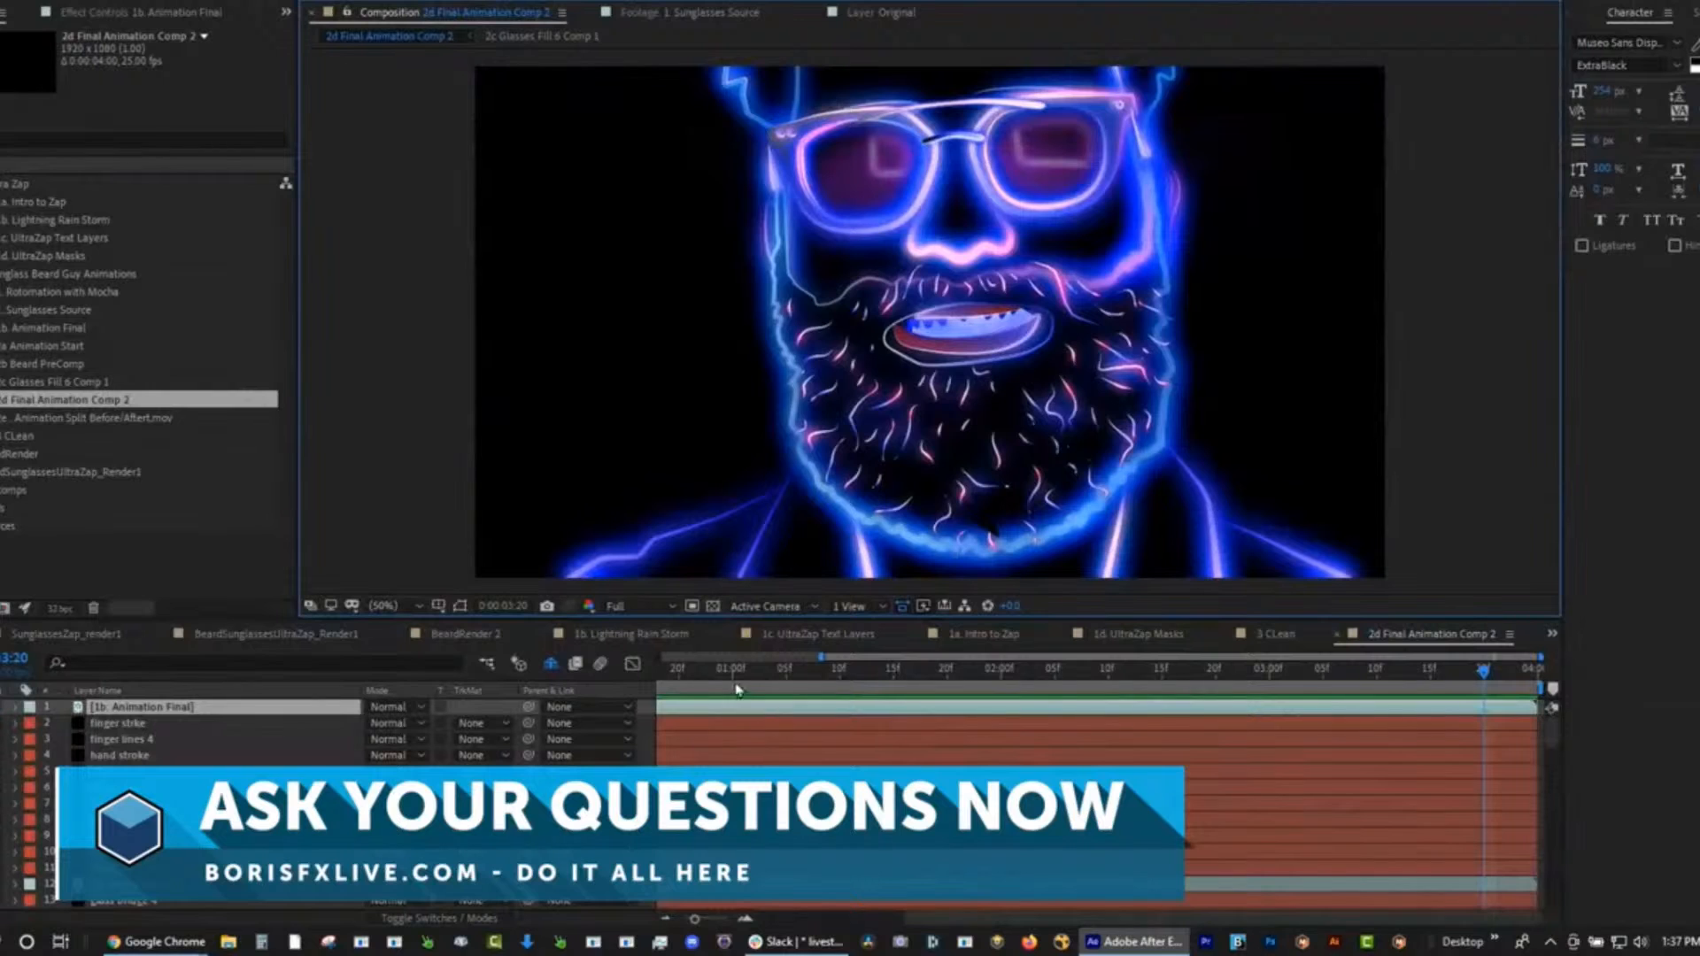
left_click_drag(731, 670, 639, 689)
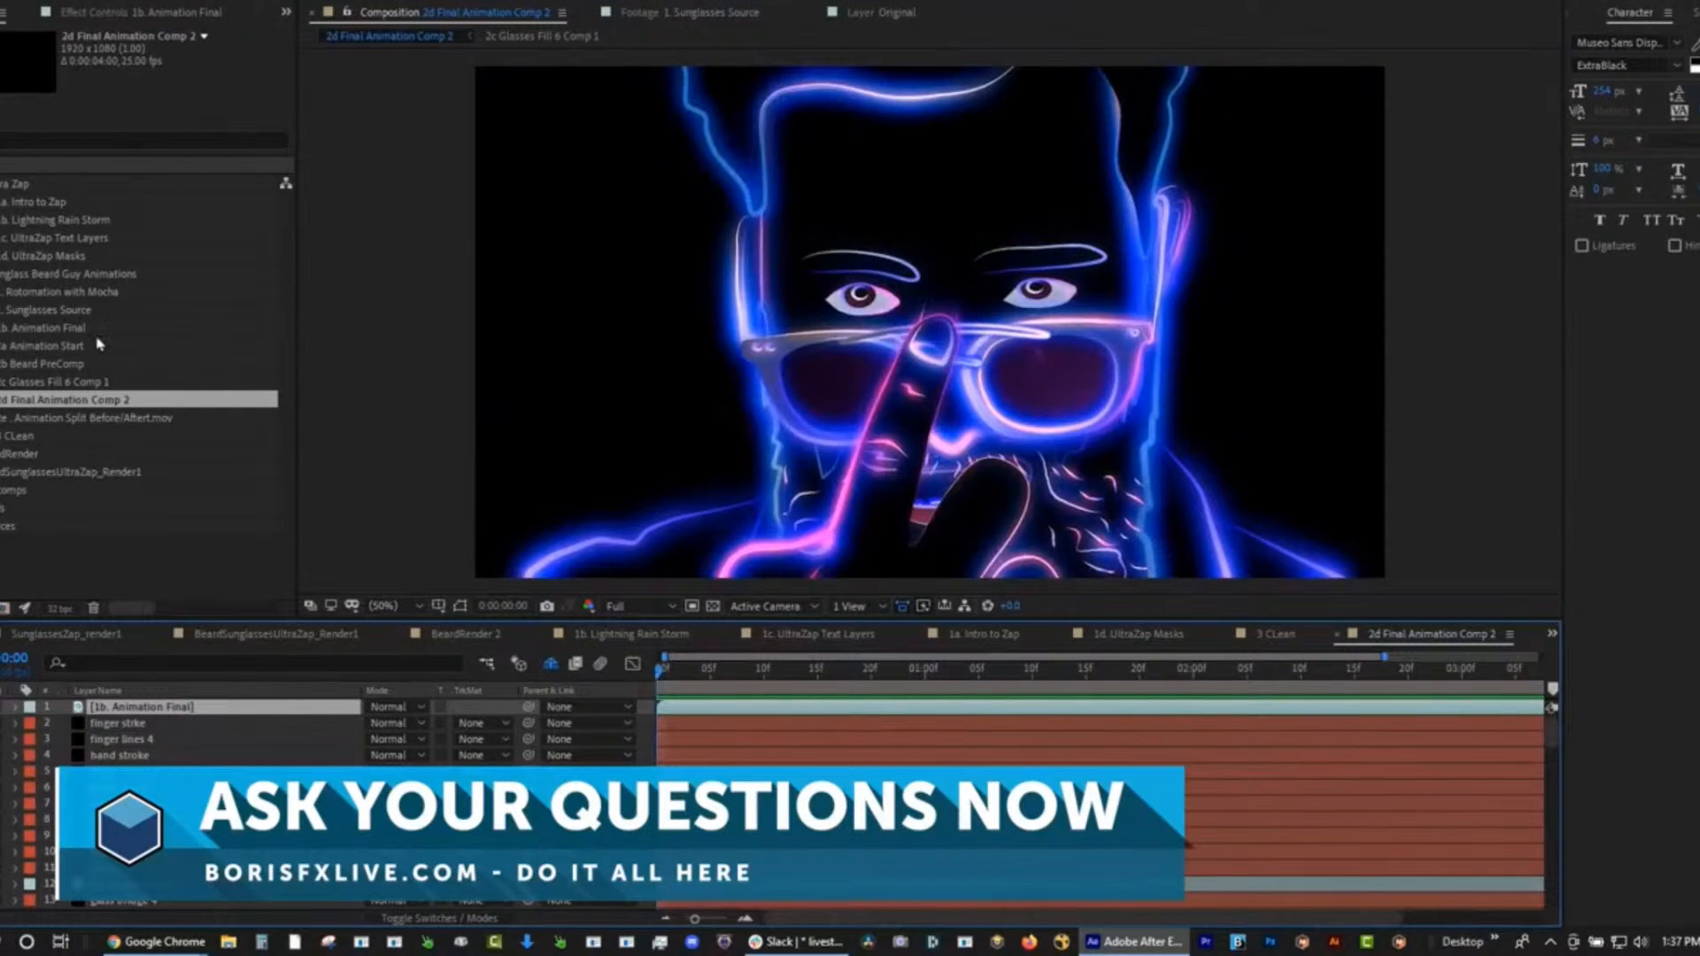
Open the 2a Animation Start composition, preview its animation and return the playhead to 0:00:00:00.
left_click(52, 348)
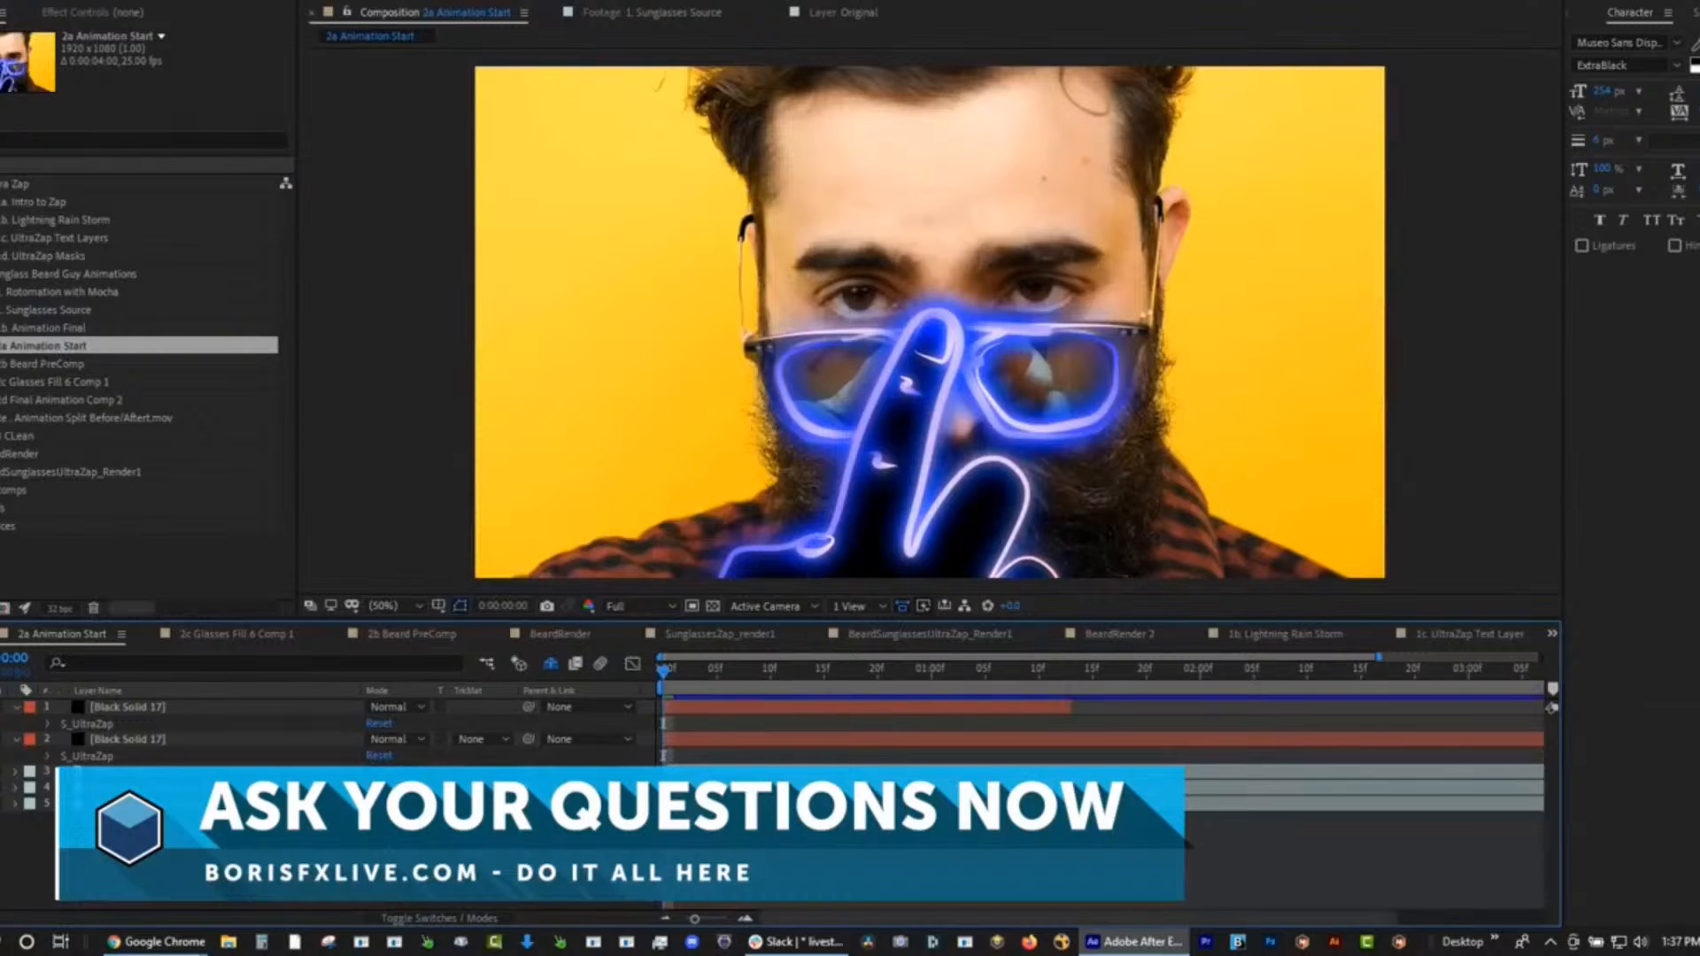
key("space")
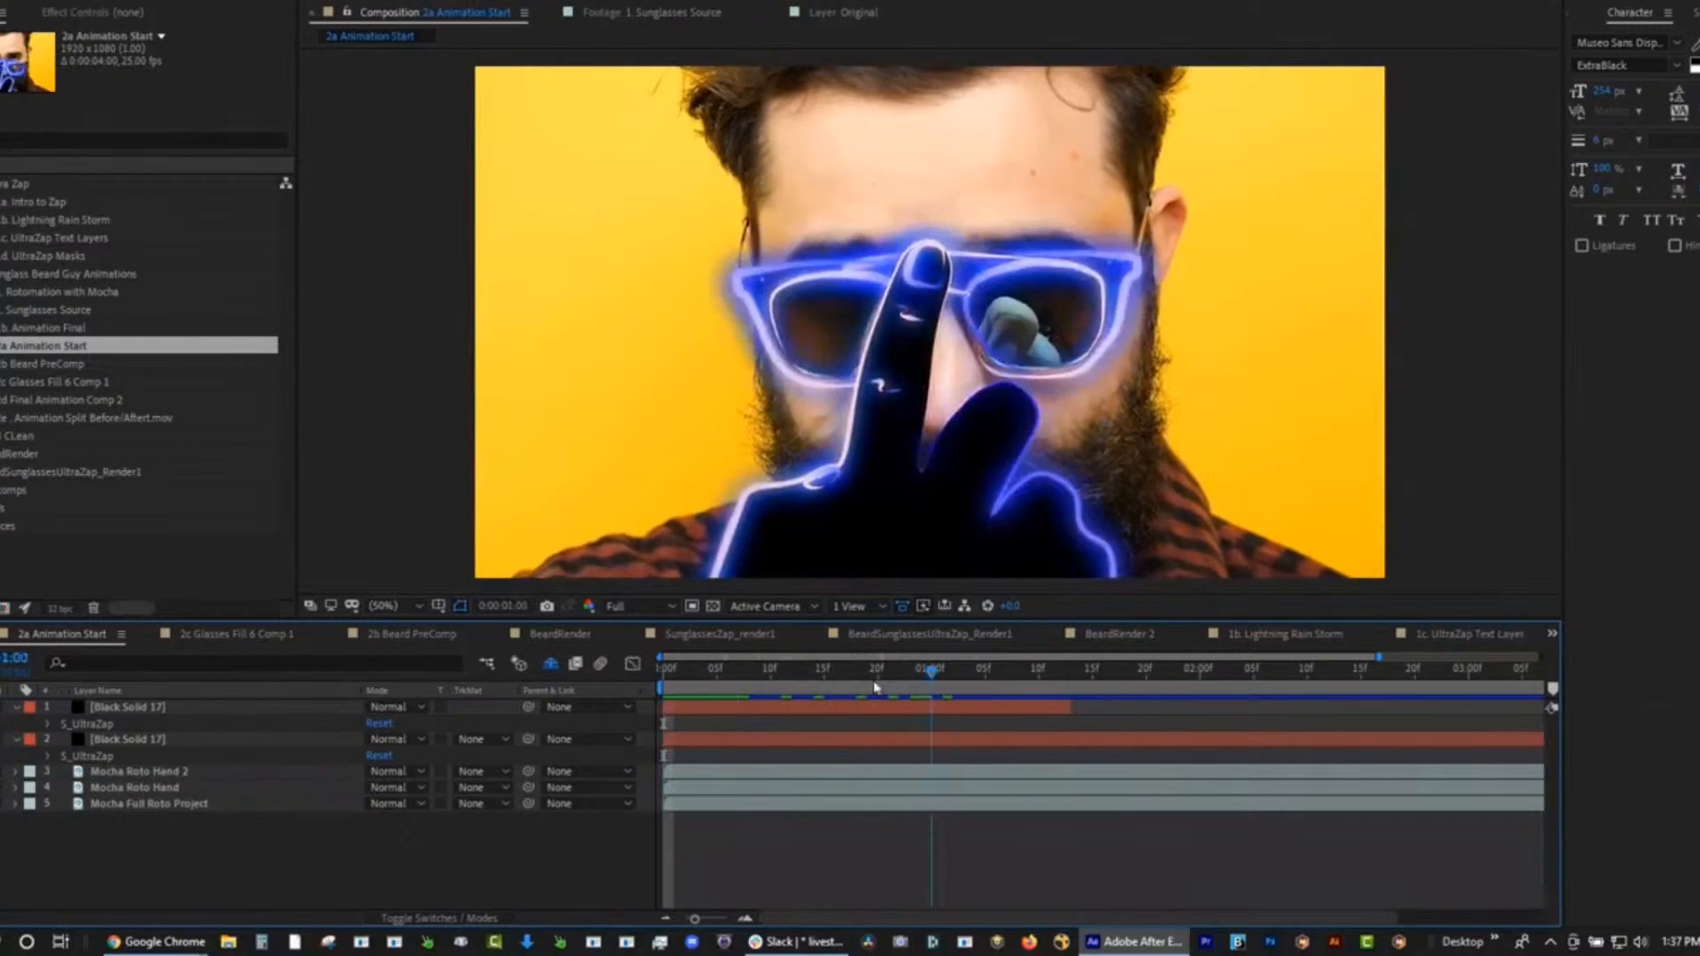
key("space")
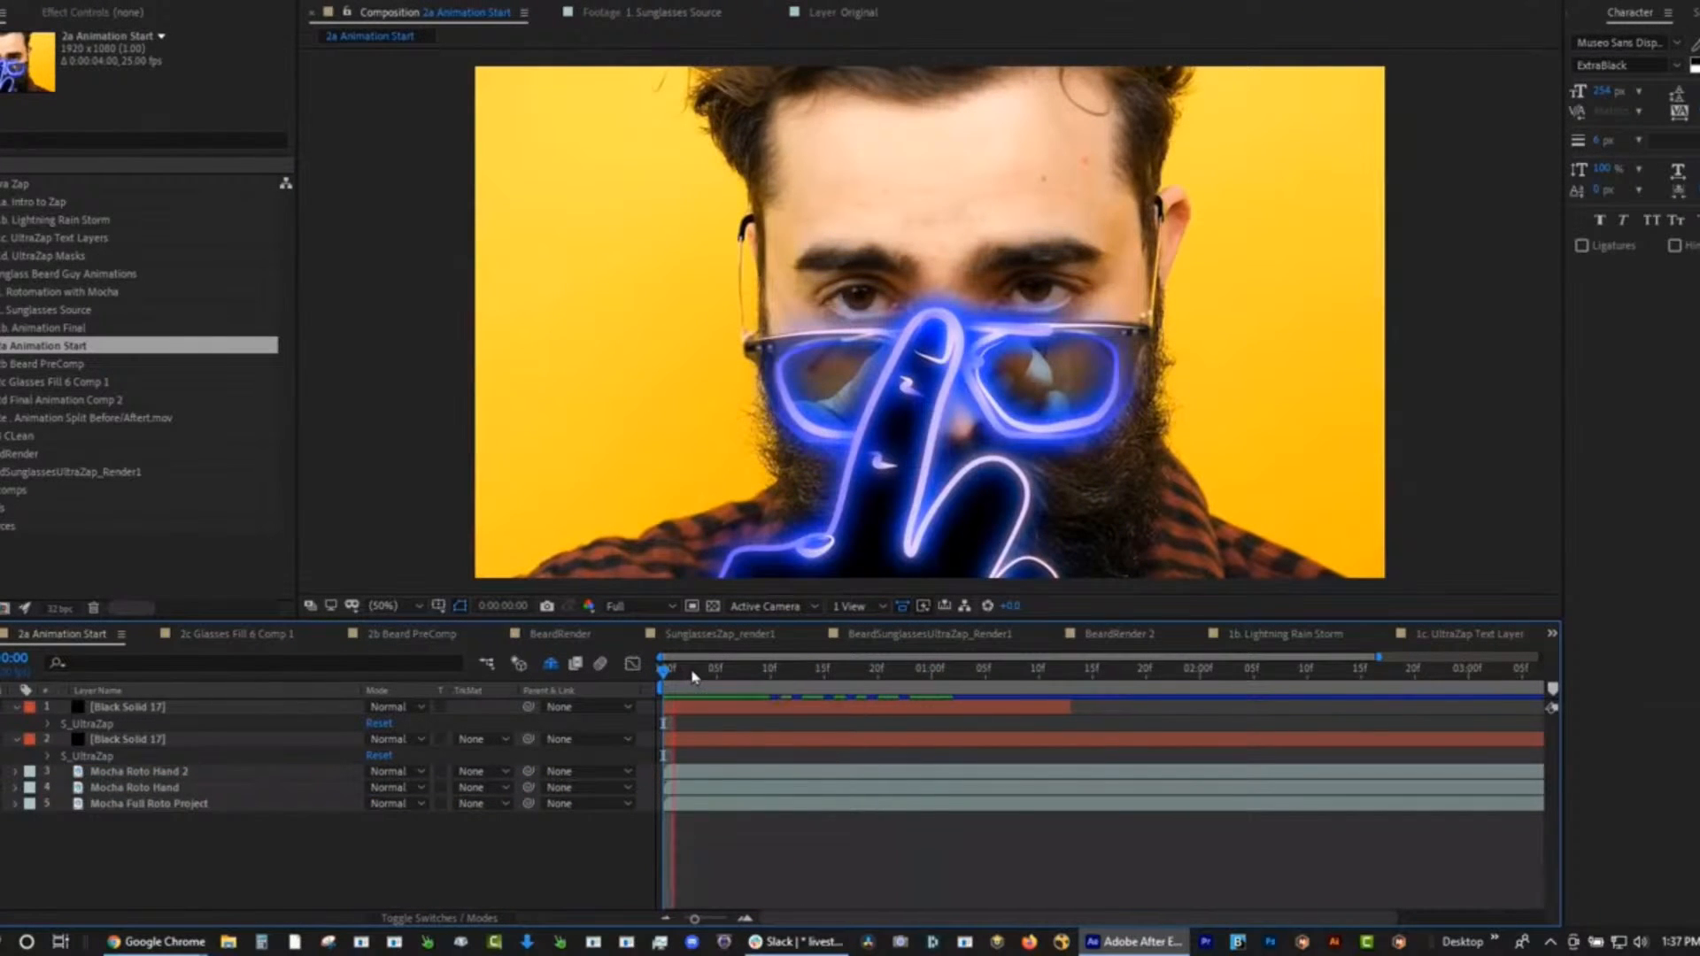
key("space")
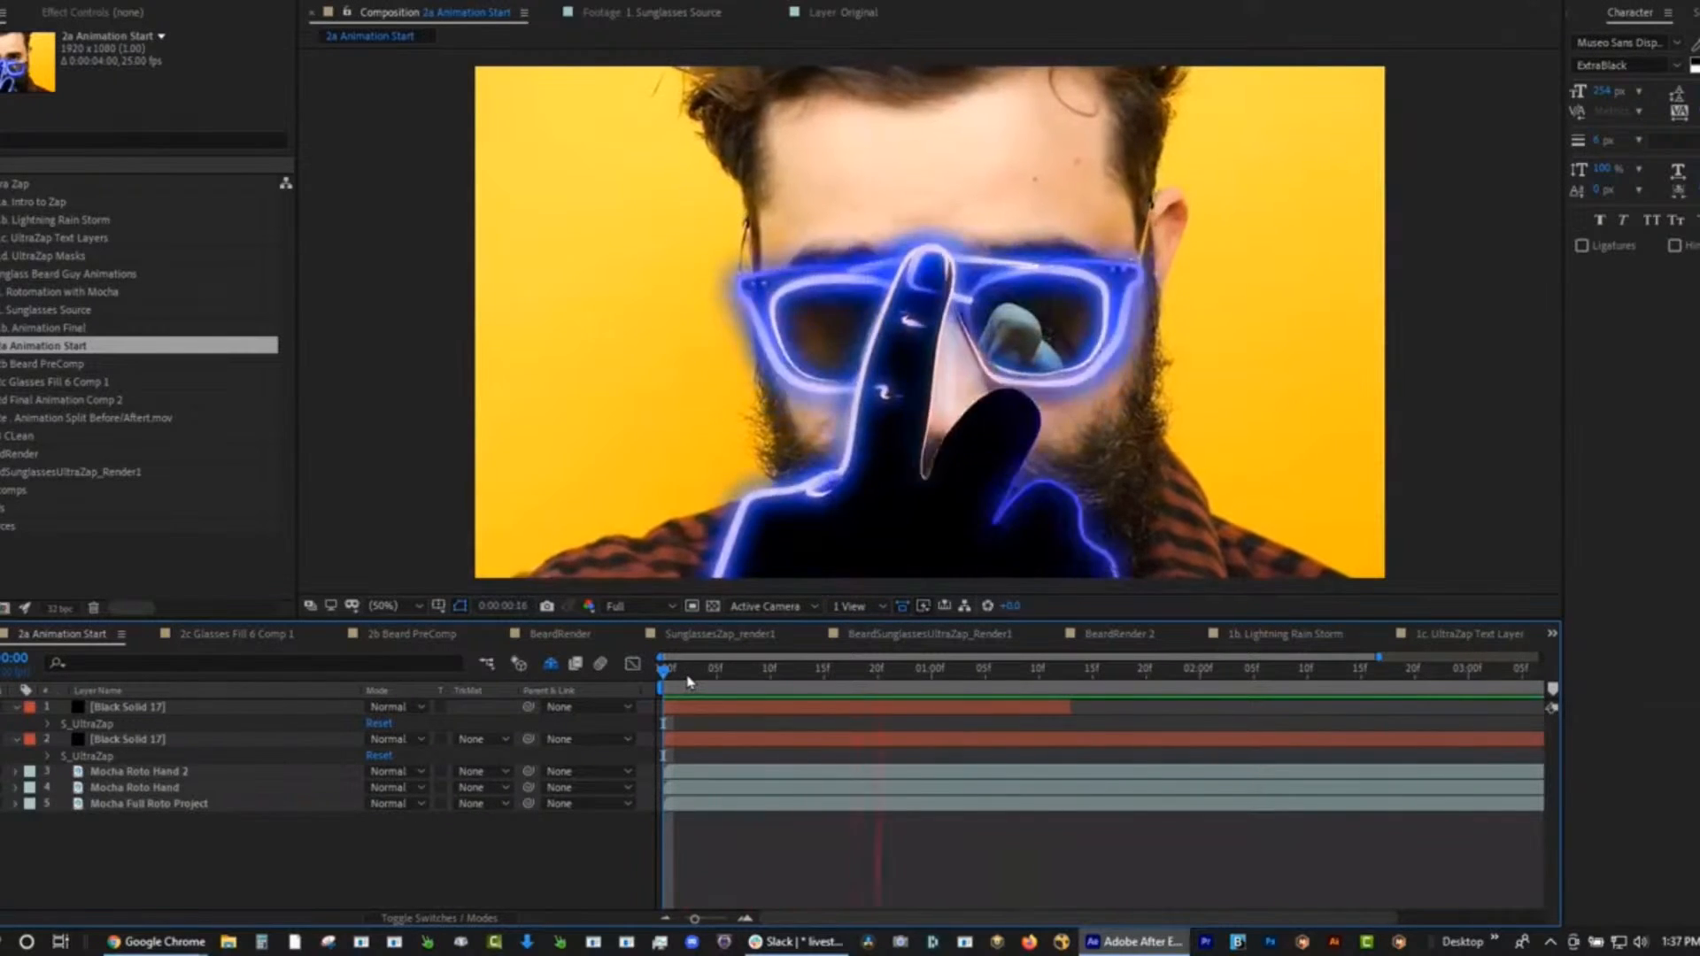
key("space")
key("Home")
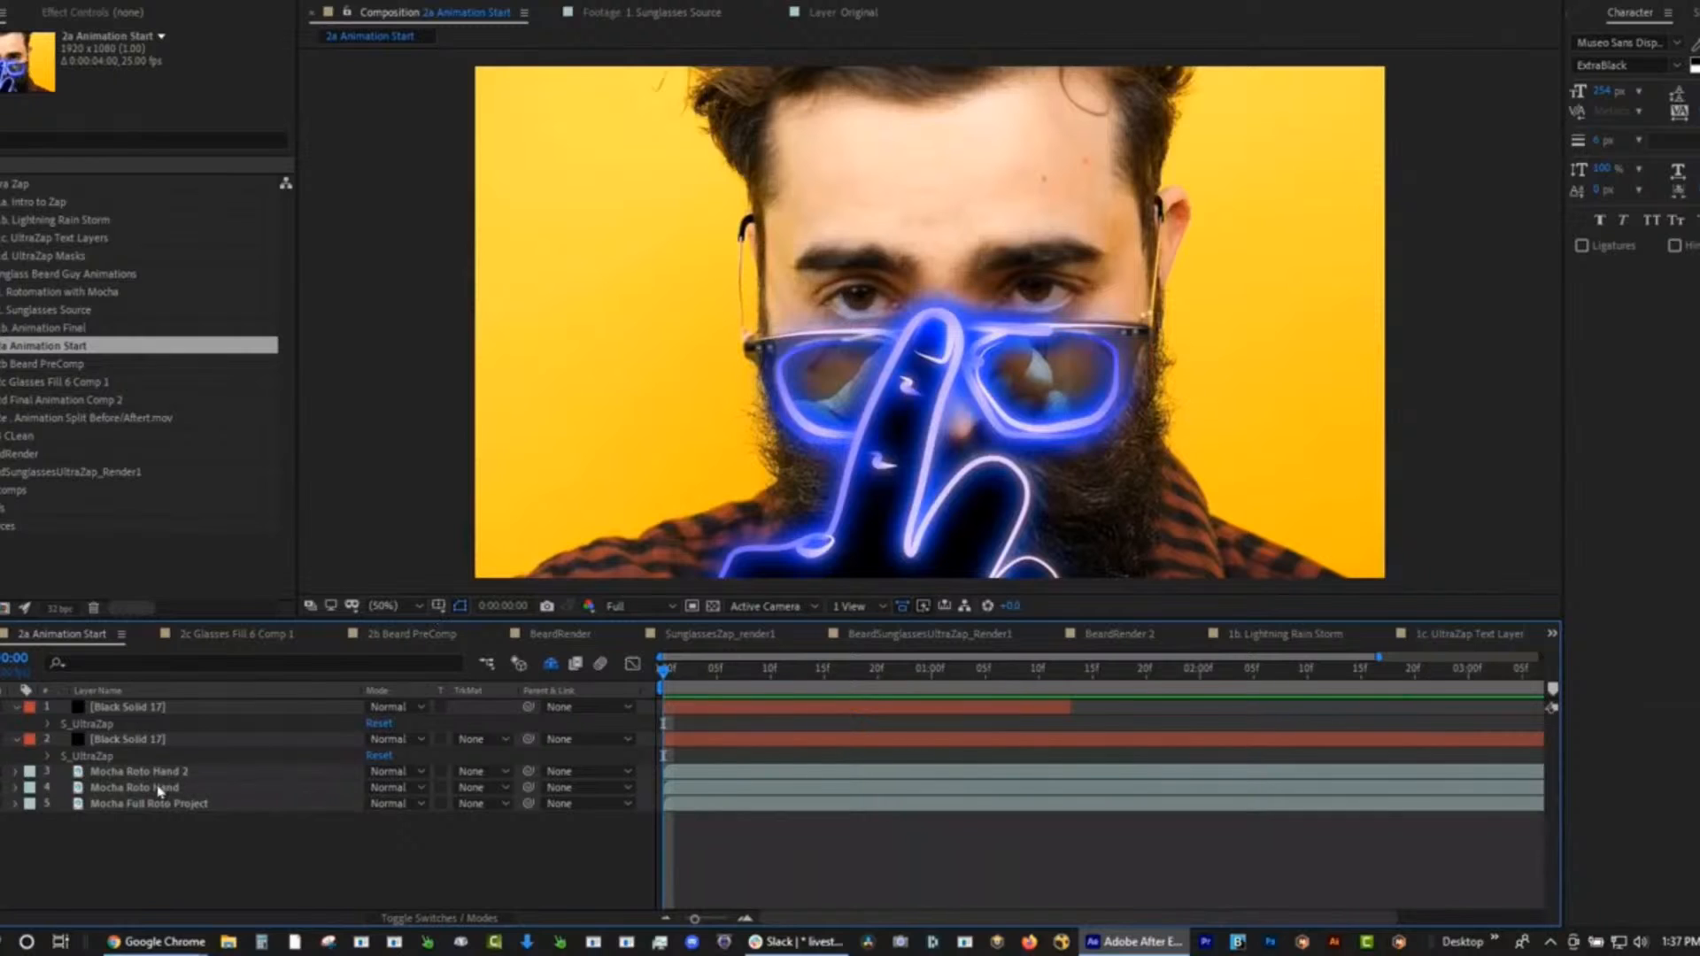
Hide both Black Solid 17 layers and inspect the masks on the Mocha Roto Hand 2 layer.
left_click(147, 708)
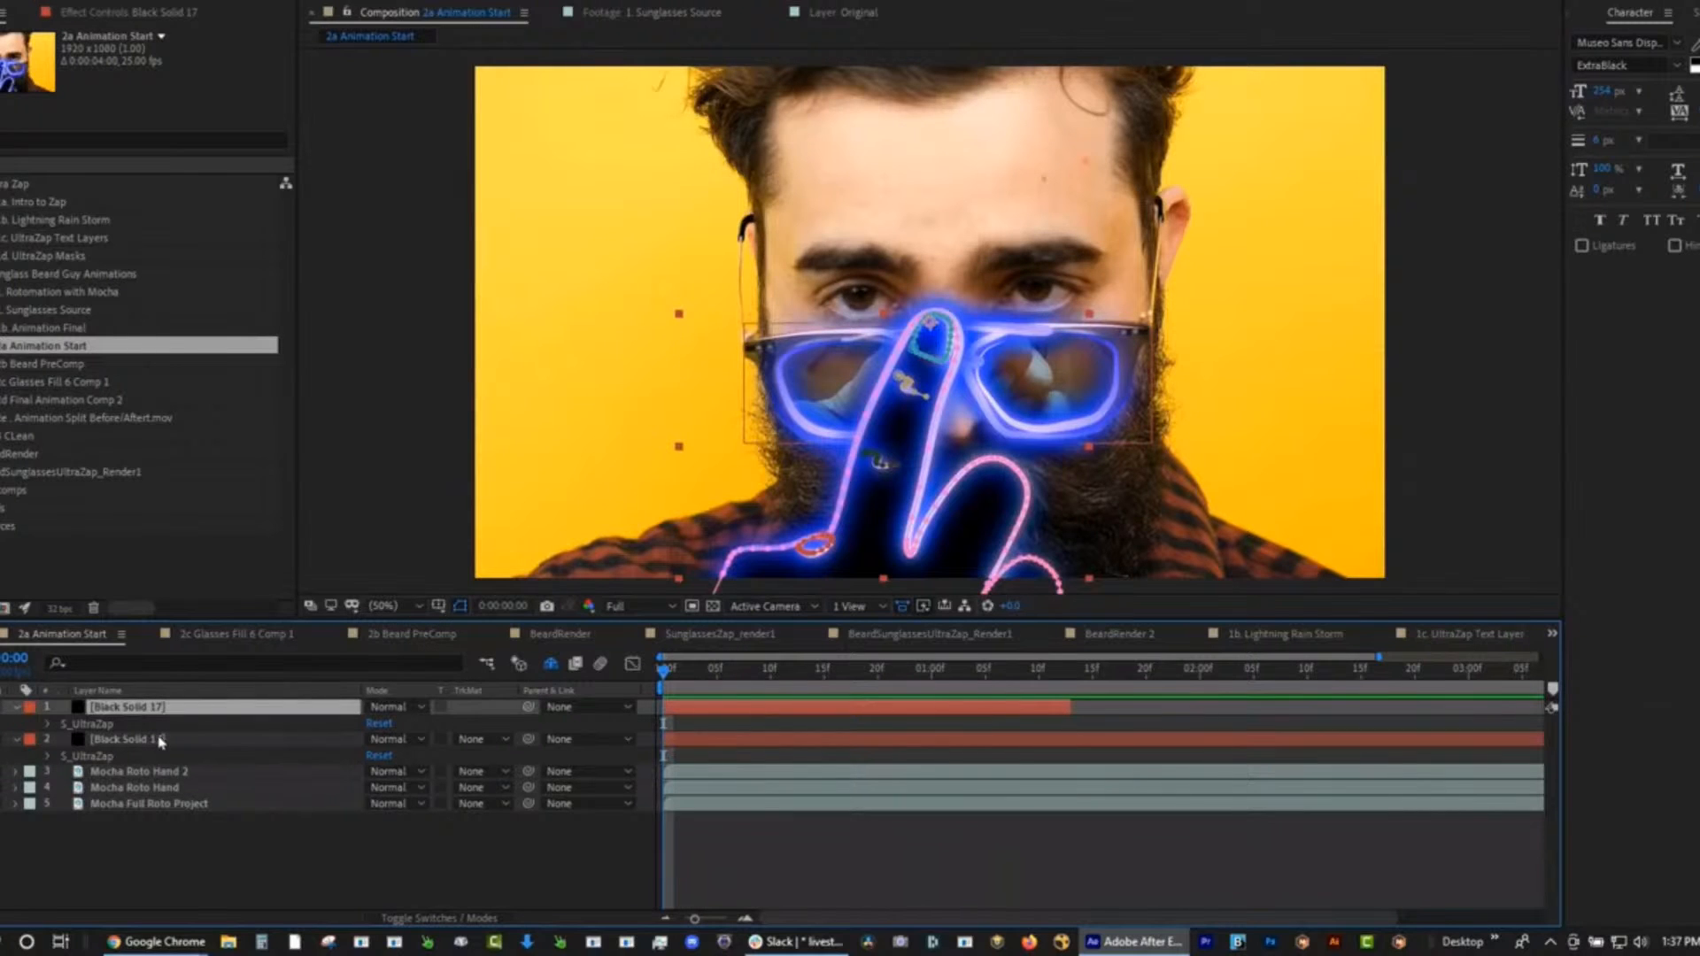
left_click(1, 707)
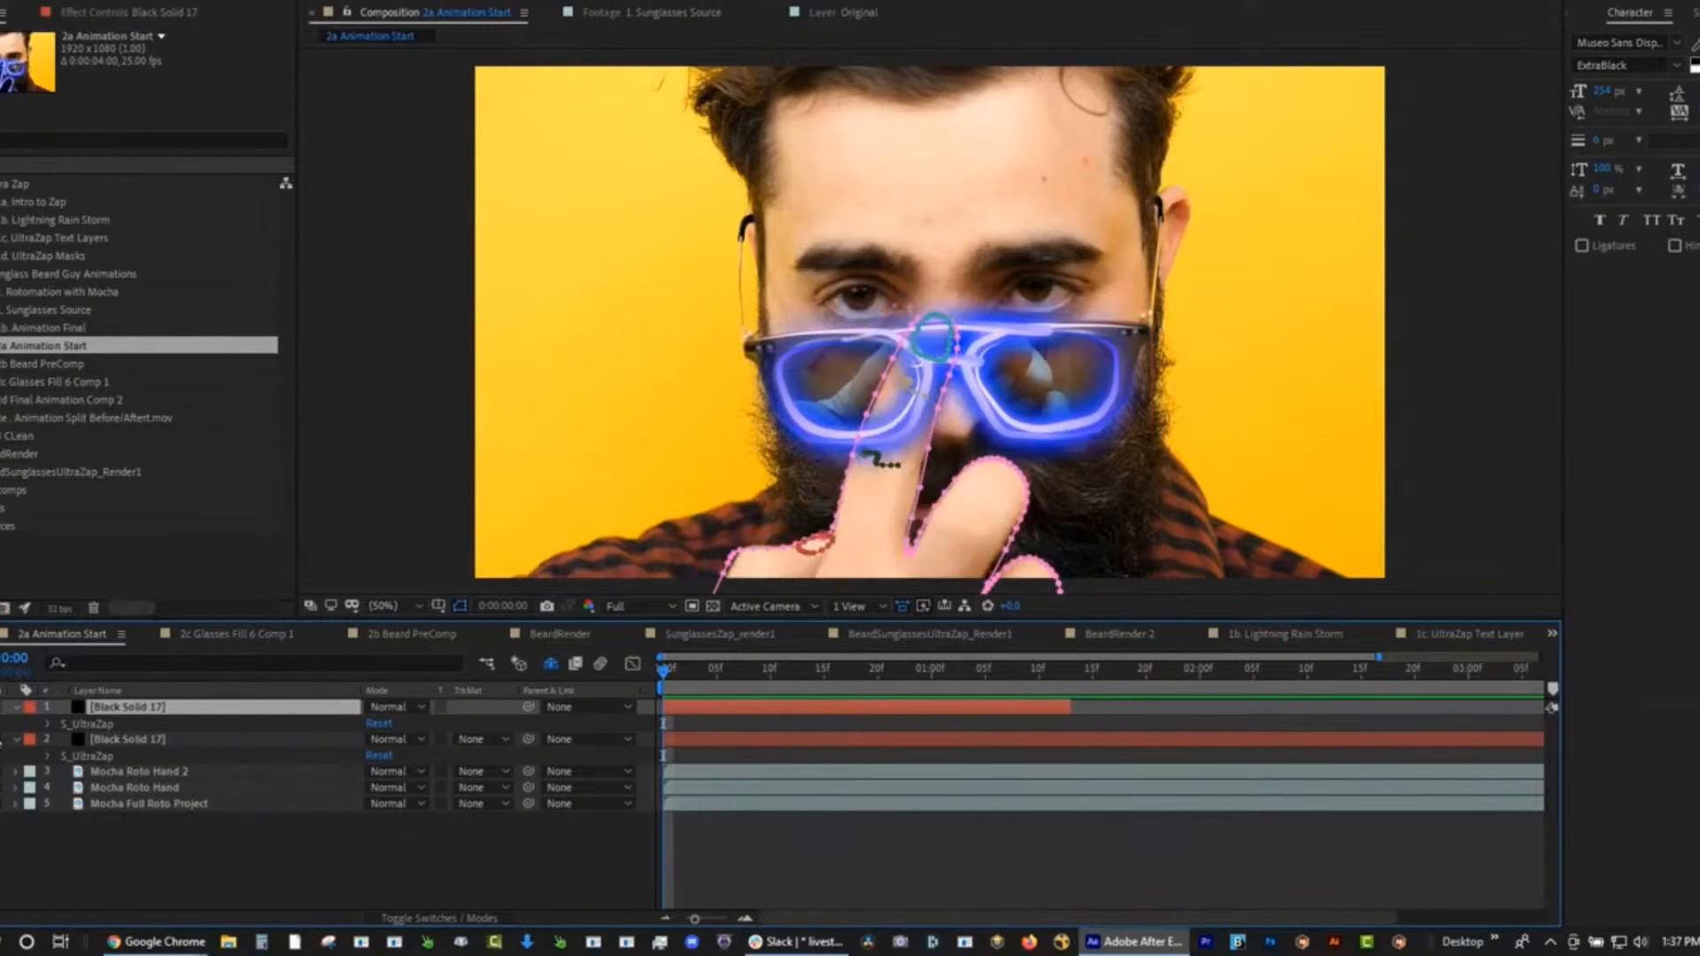
left_click(1, 740)
left_click(152, 773)
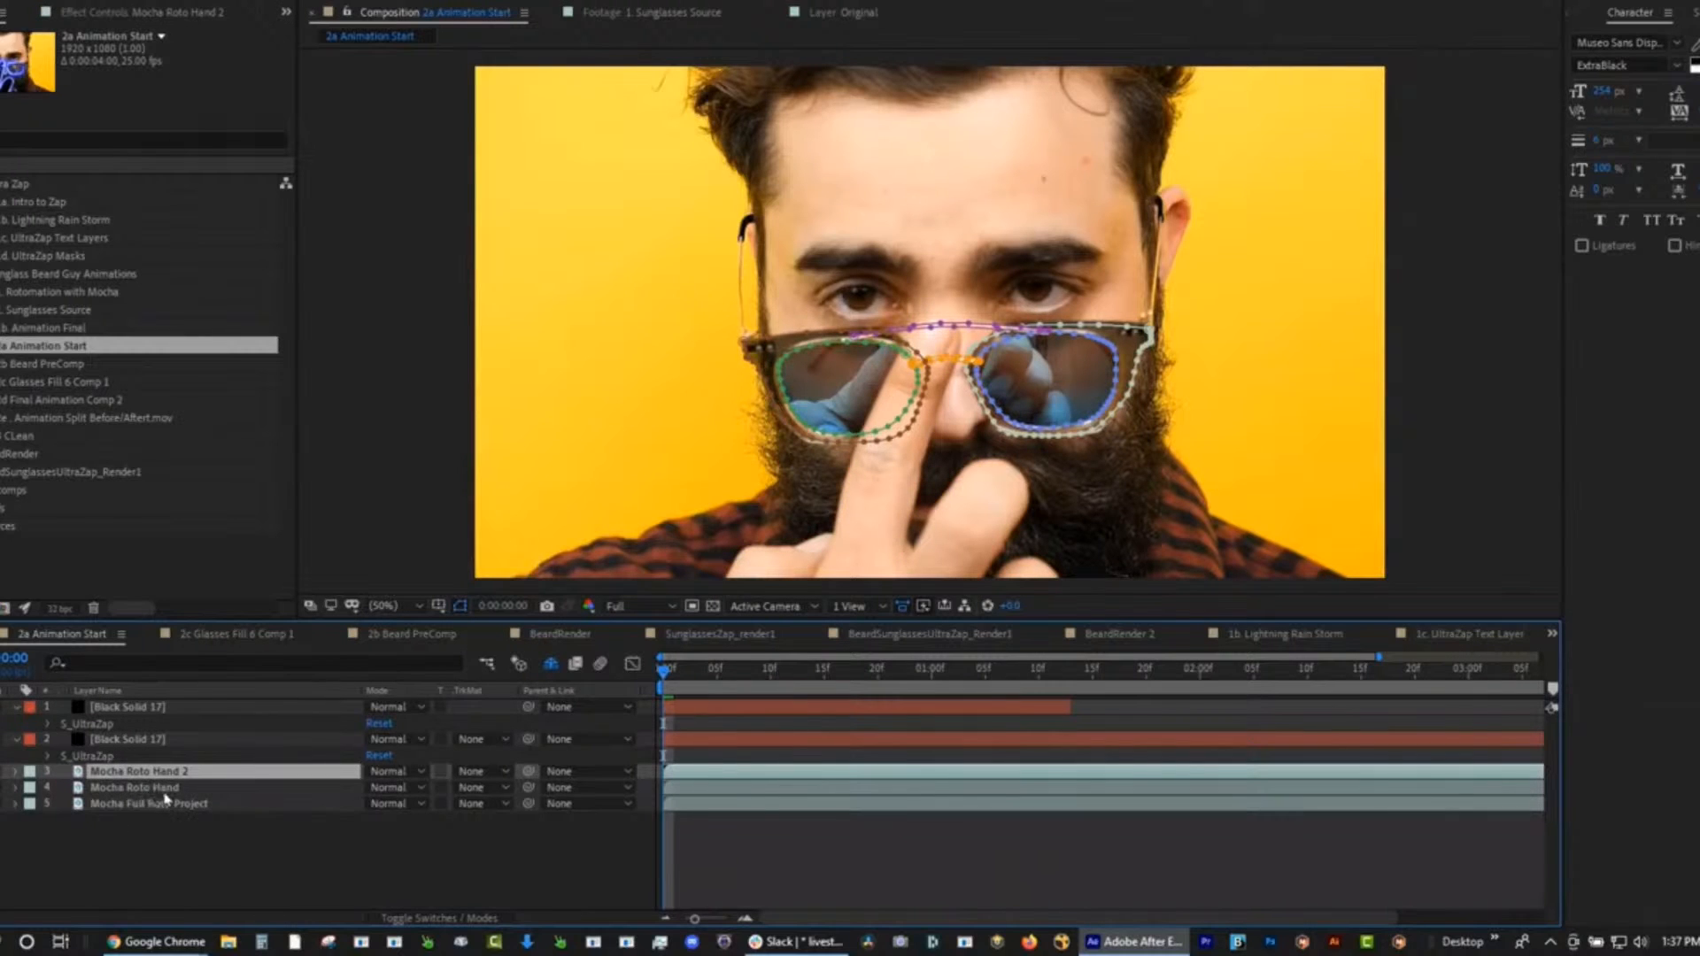
left_click(160, 806)
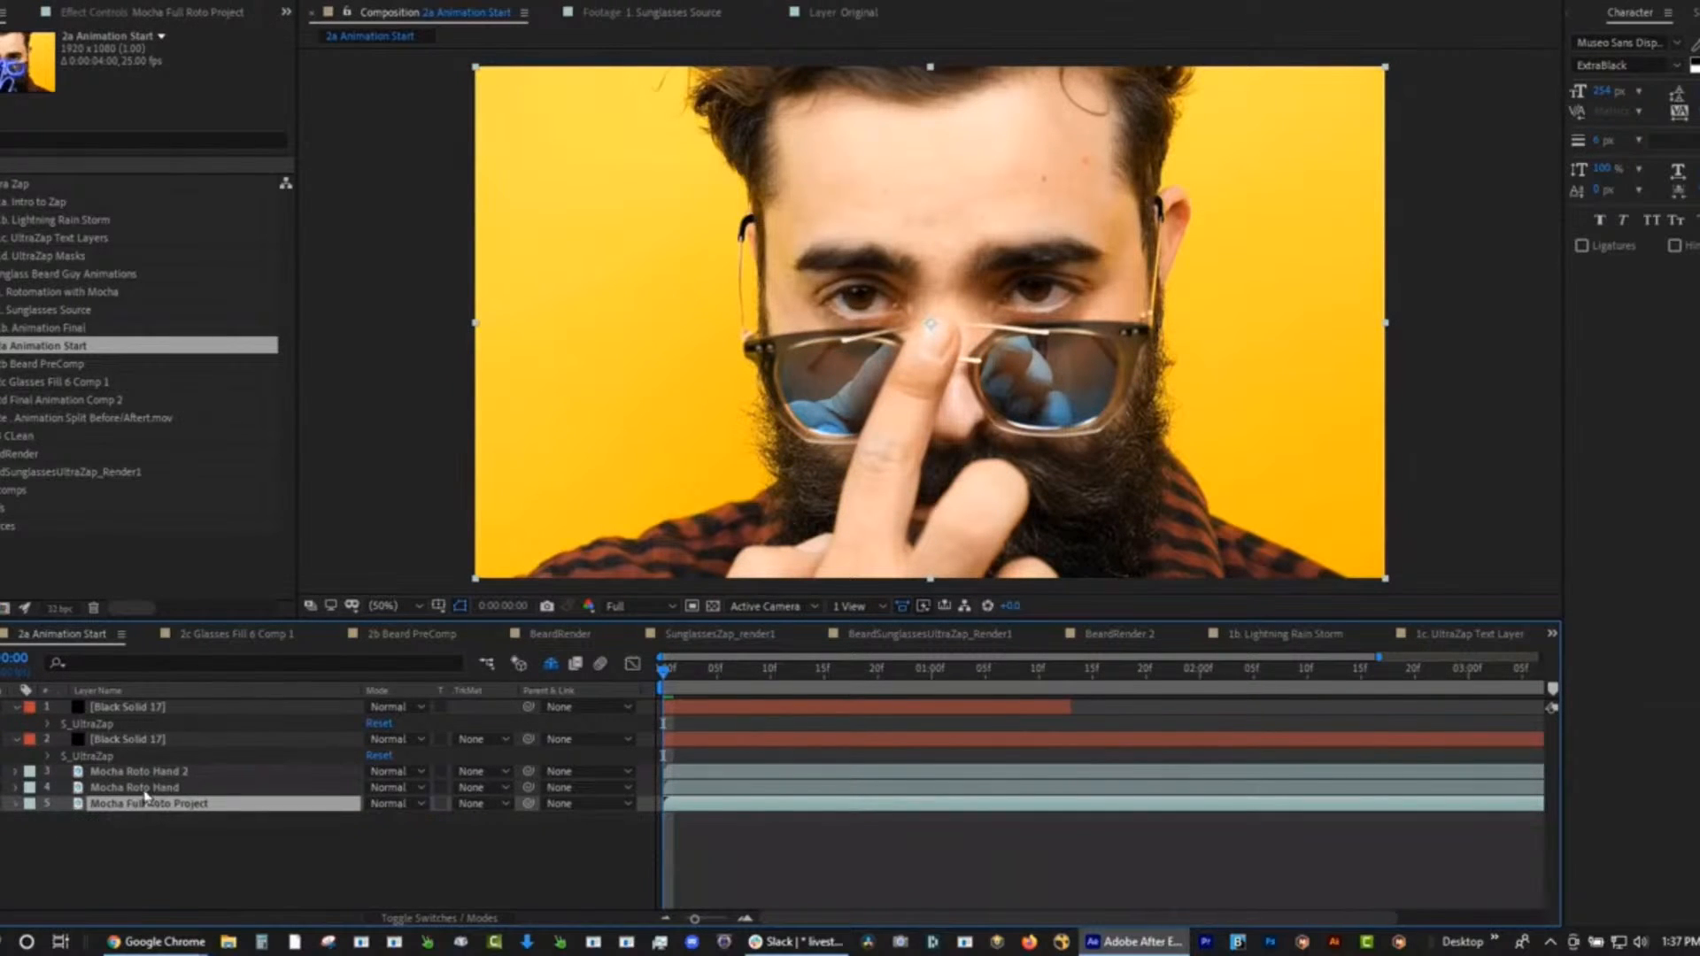
Delete the existing effect from the Mocha Full Roto Project layer.
left_click(147, 790)
left_click(142, 808)
key("e")
left_click(98, 824)
key("Delete")
At 0:00:01:03, apply Mocha Pro to the Mocha Full Roto Project layer and open its Mocha interface past the welcome screen.
left_click_drag(818, 678, 964, 726)
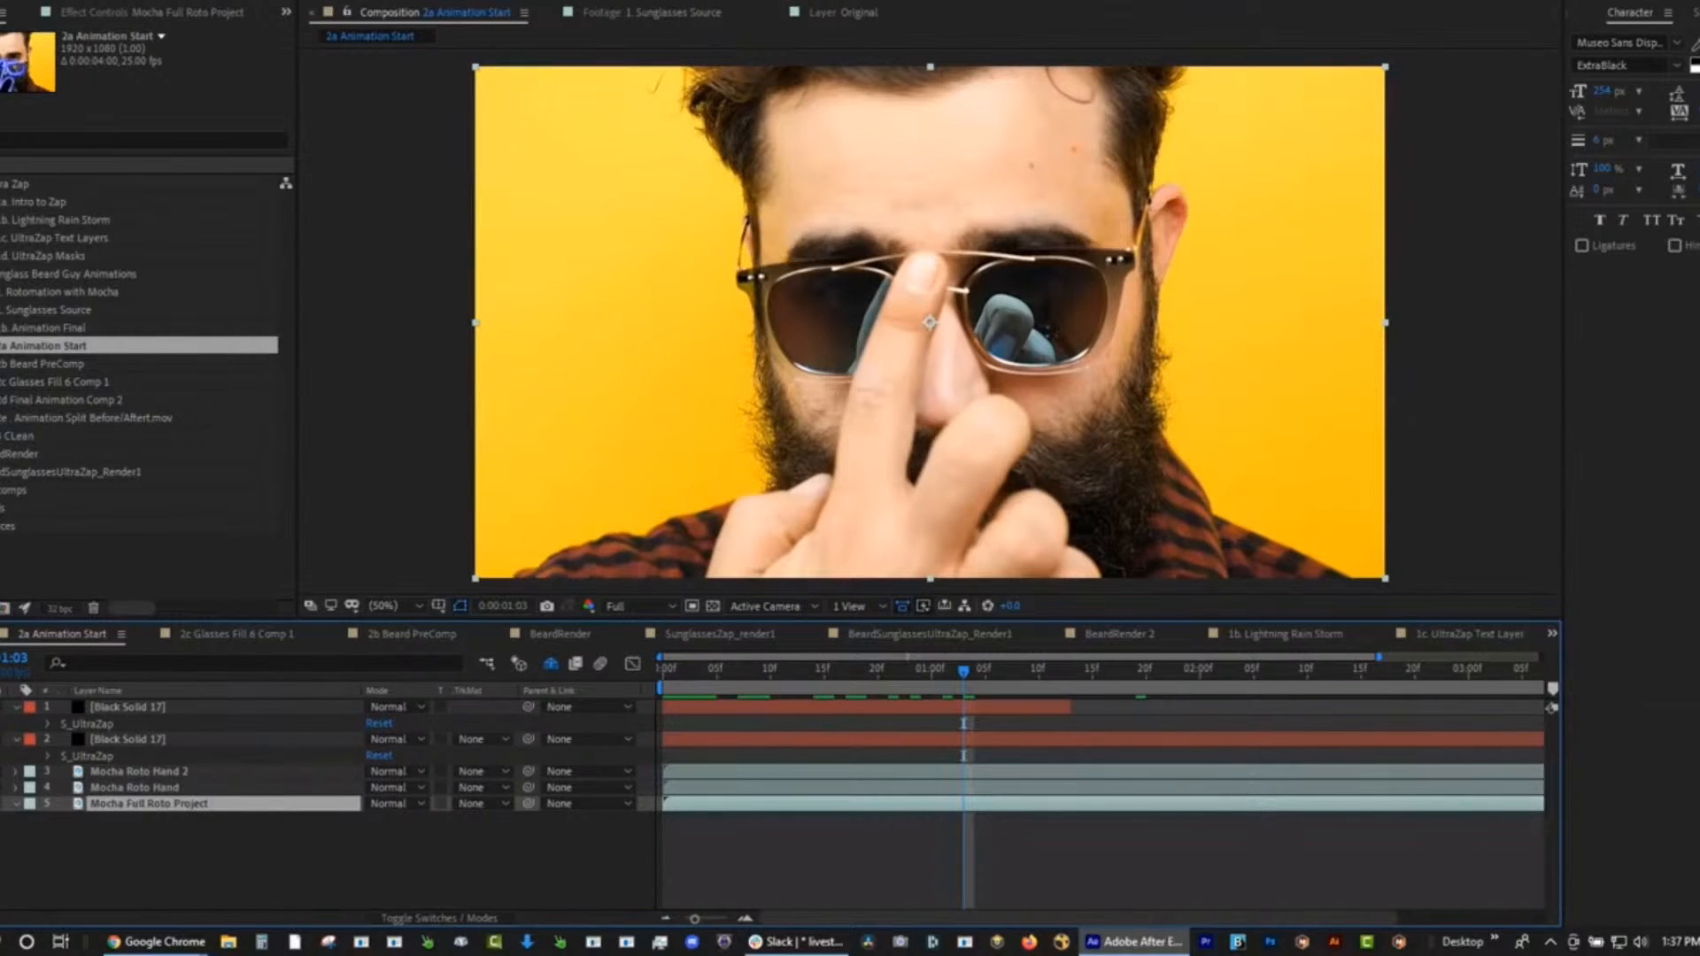
left_click(140, 0)
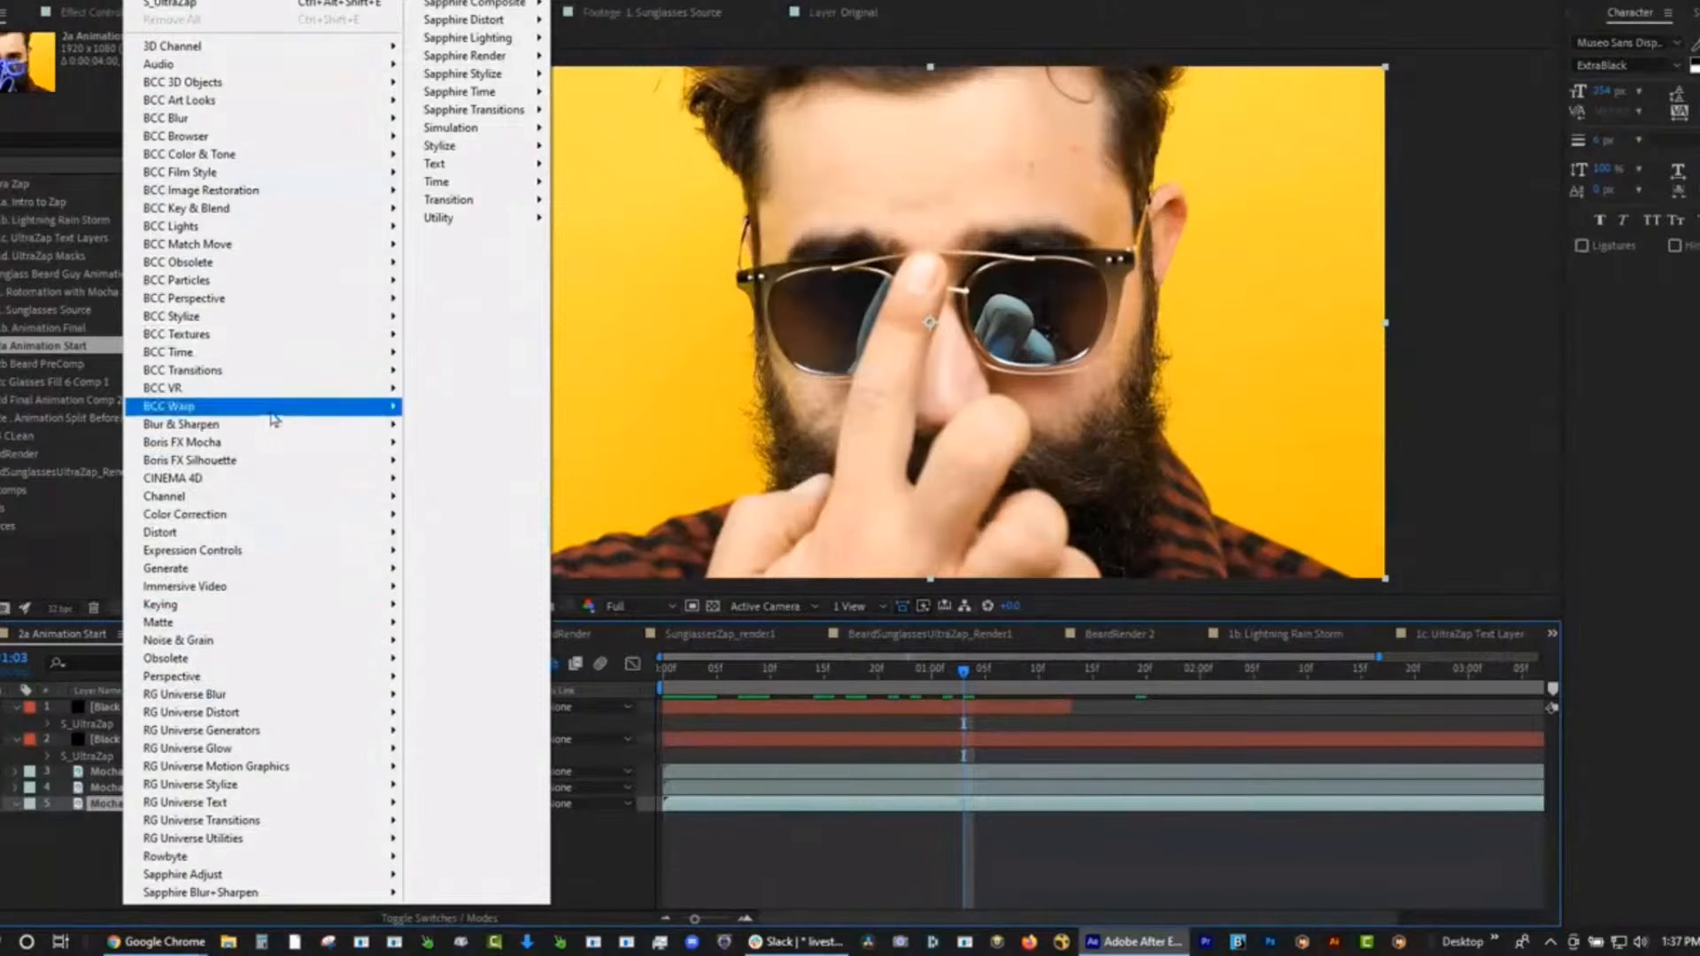
mouse_move(264, 443)
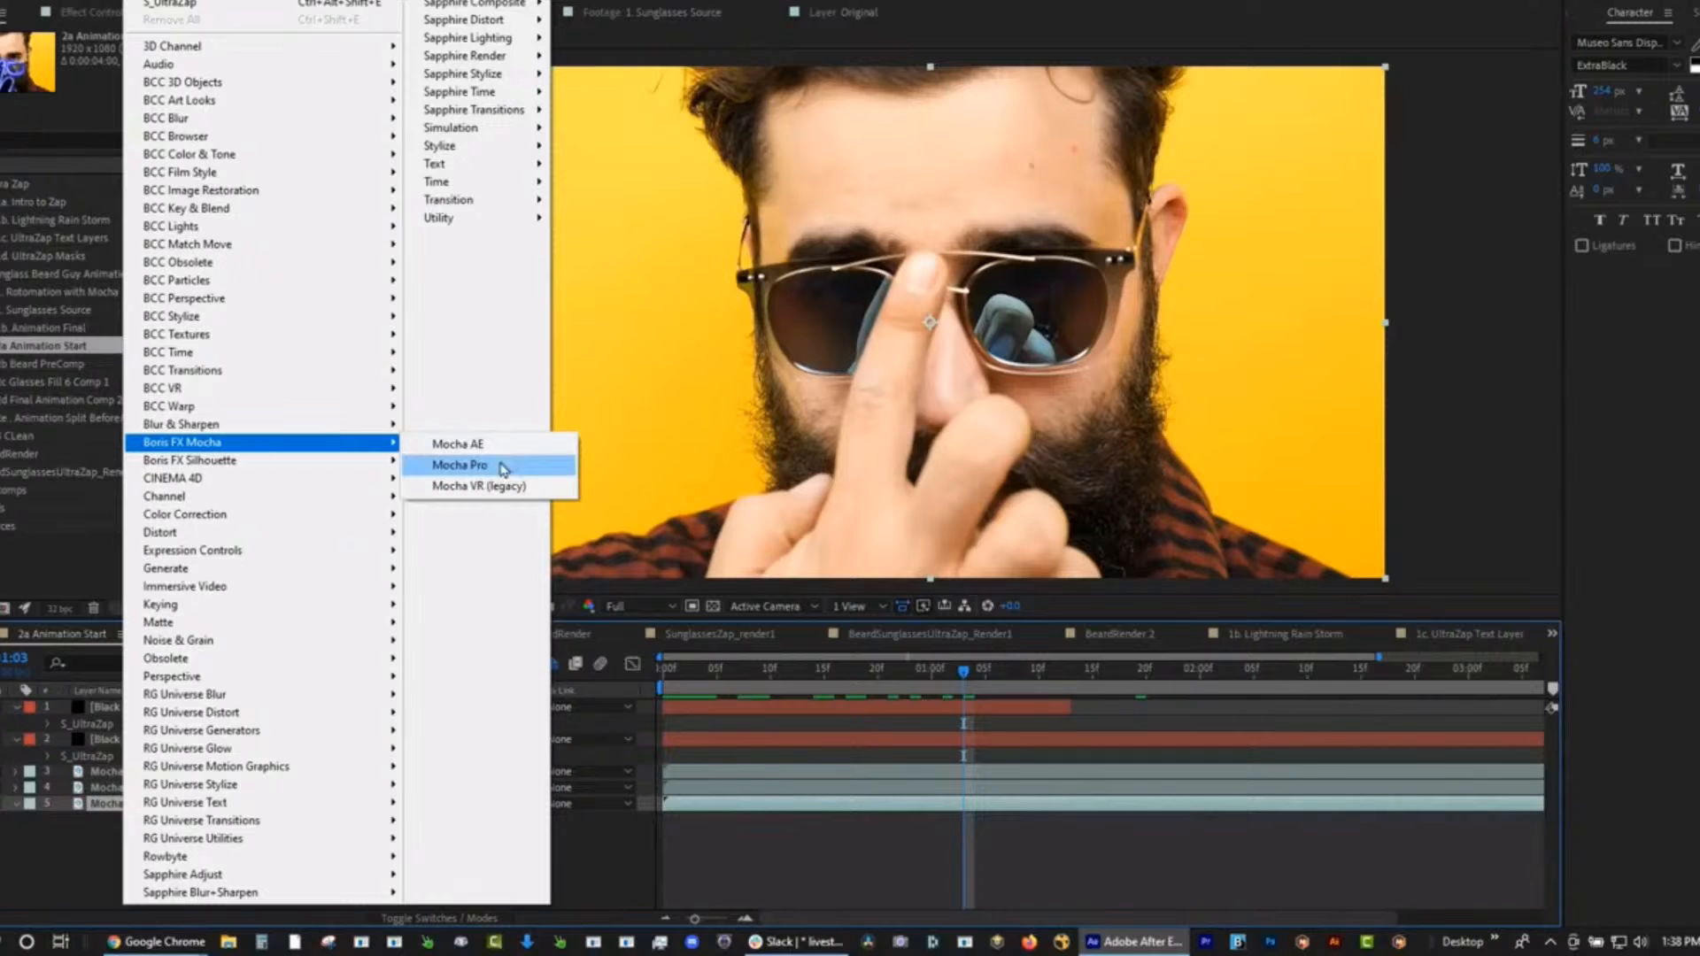
left_click(501, 469)
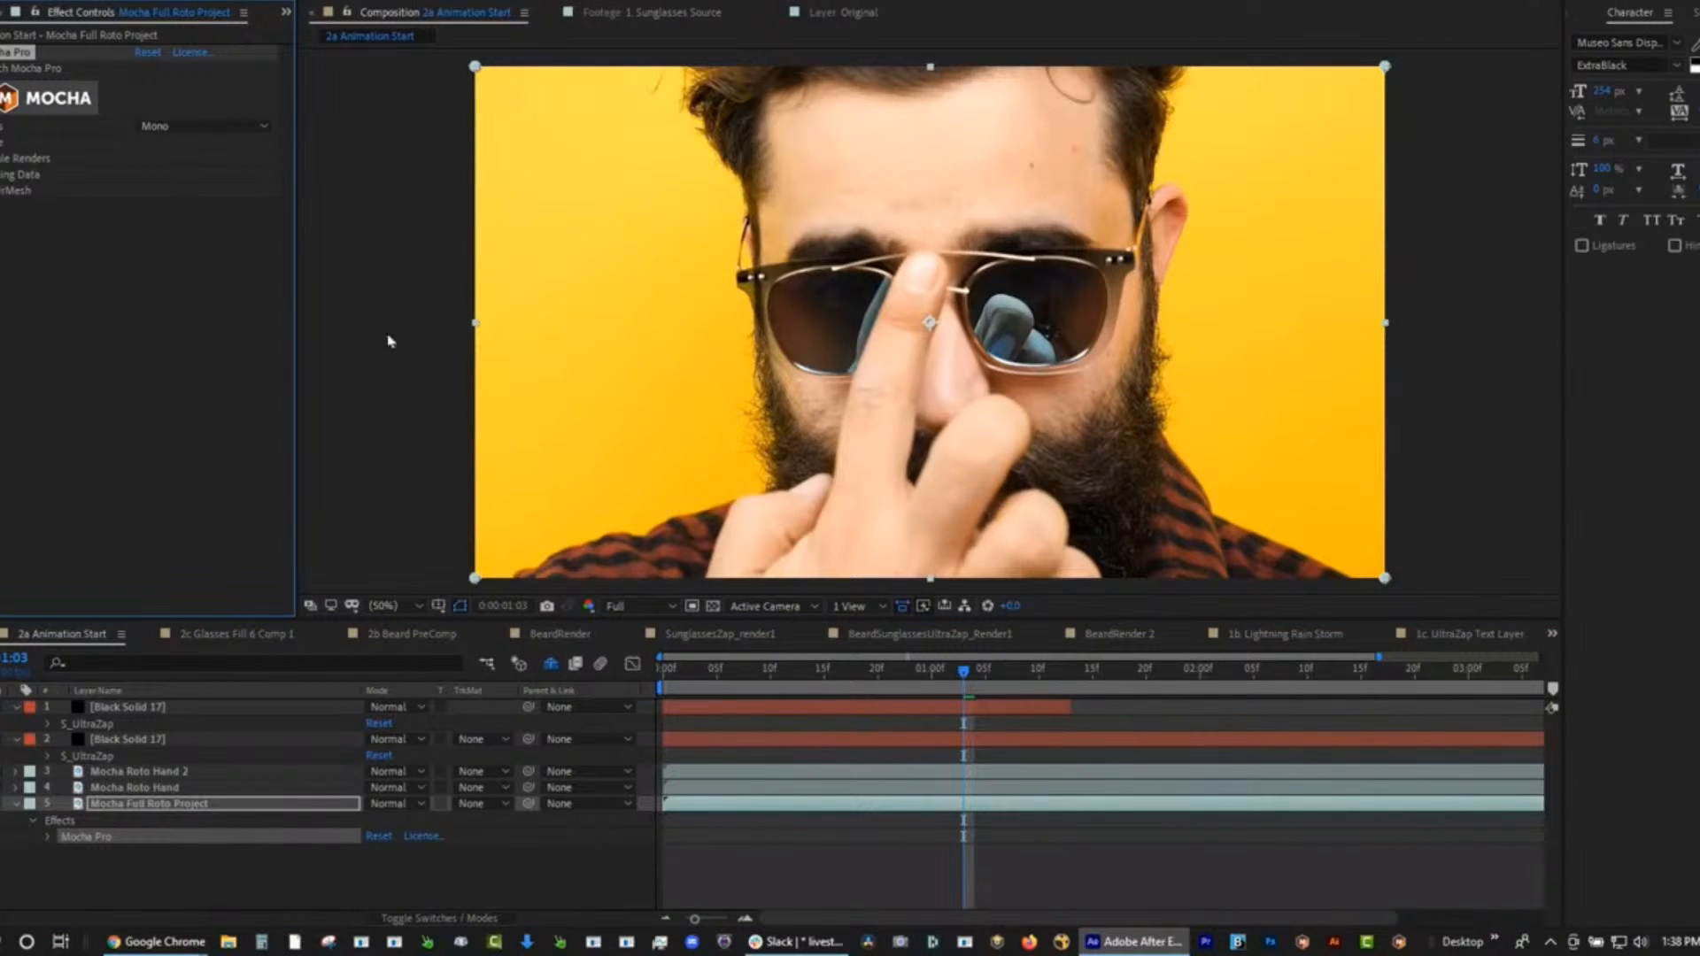
left_click(79, 100)
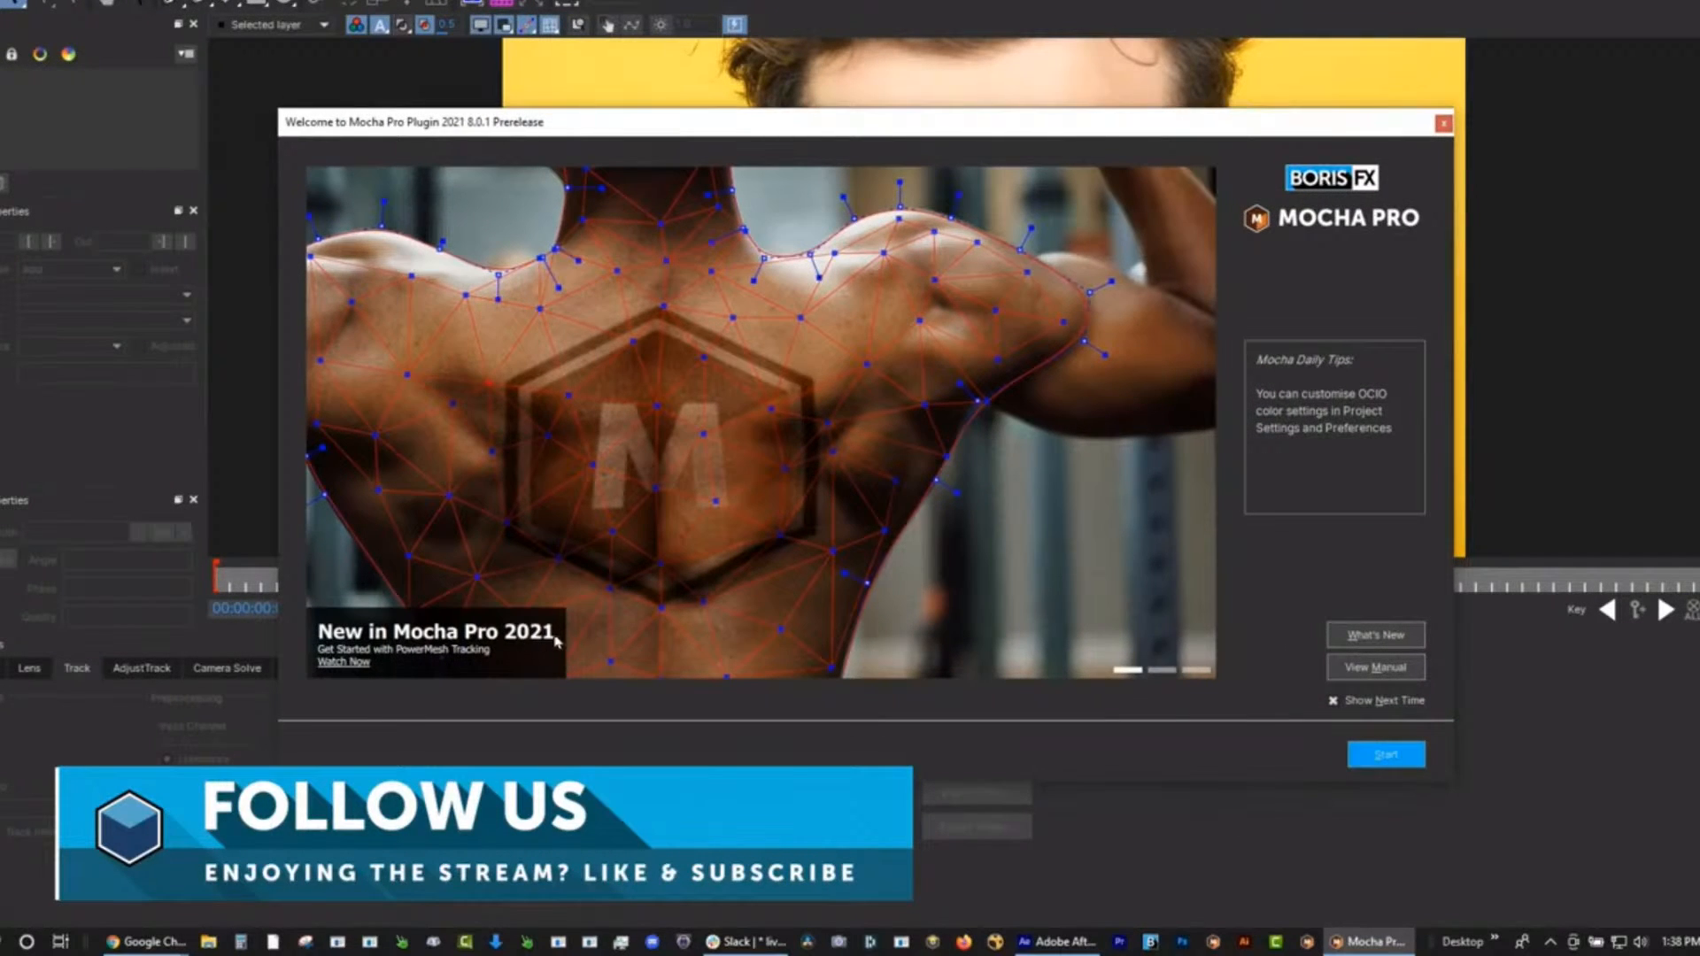
left_click(1386, 759)
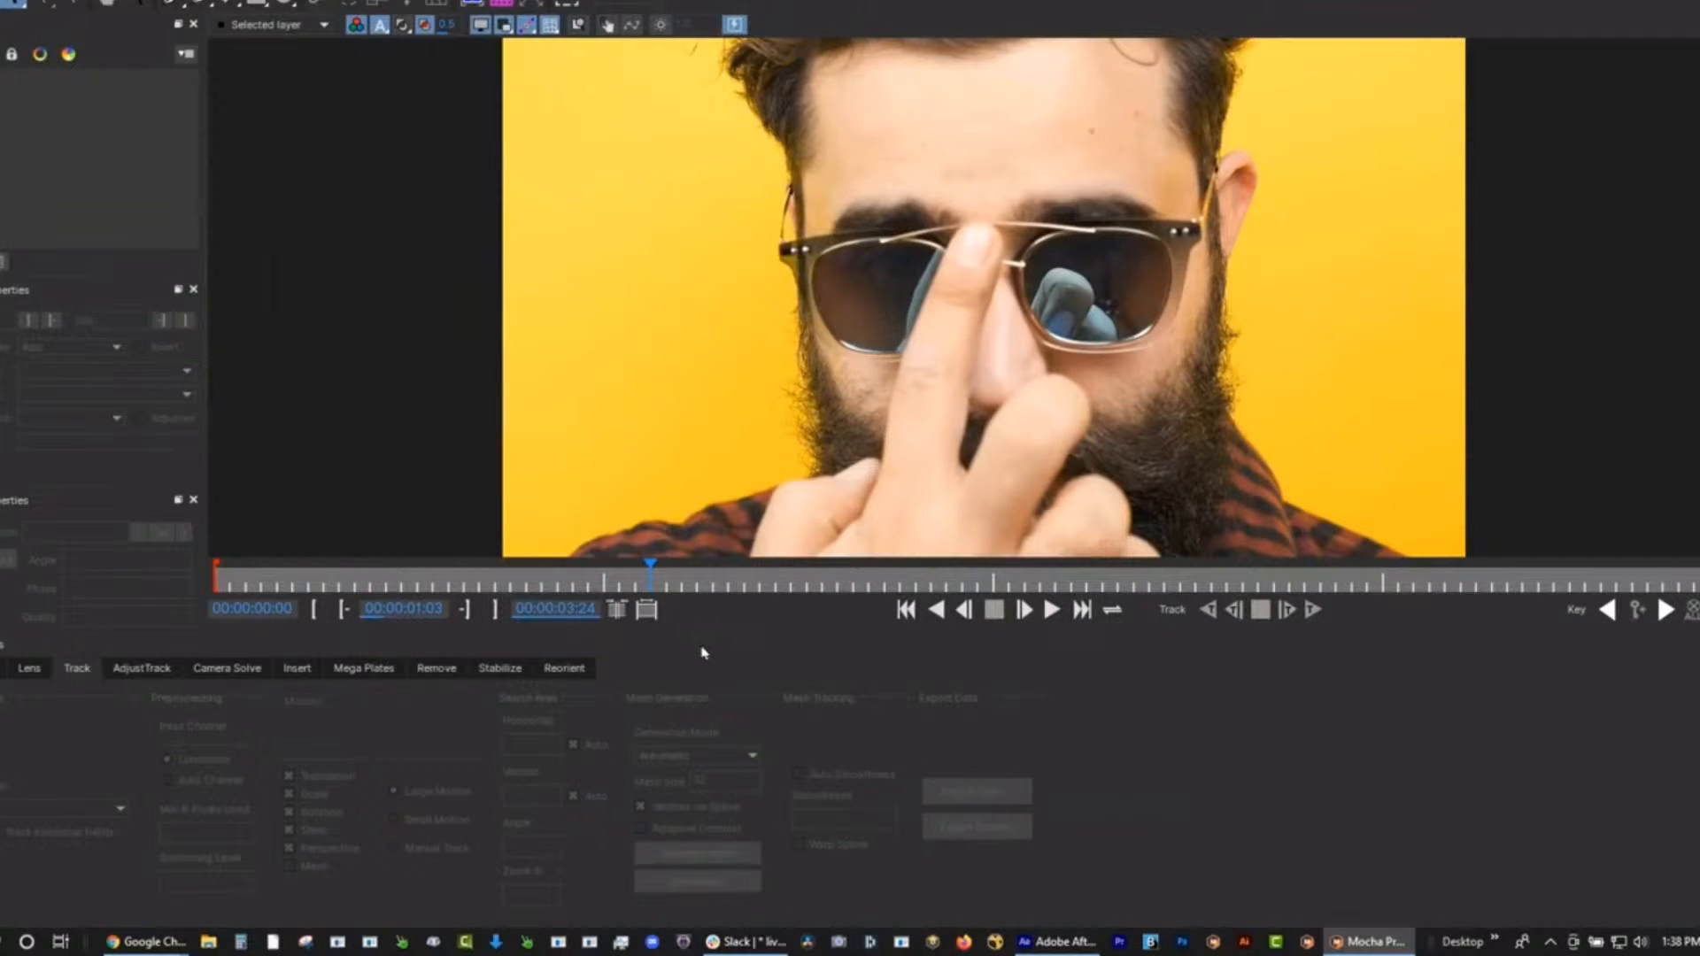
Play the sunglasses clip from its start, then park the playhead at 00:00:01:00.
left_click_drag(650, 567, 151, 568)
key("space")
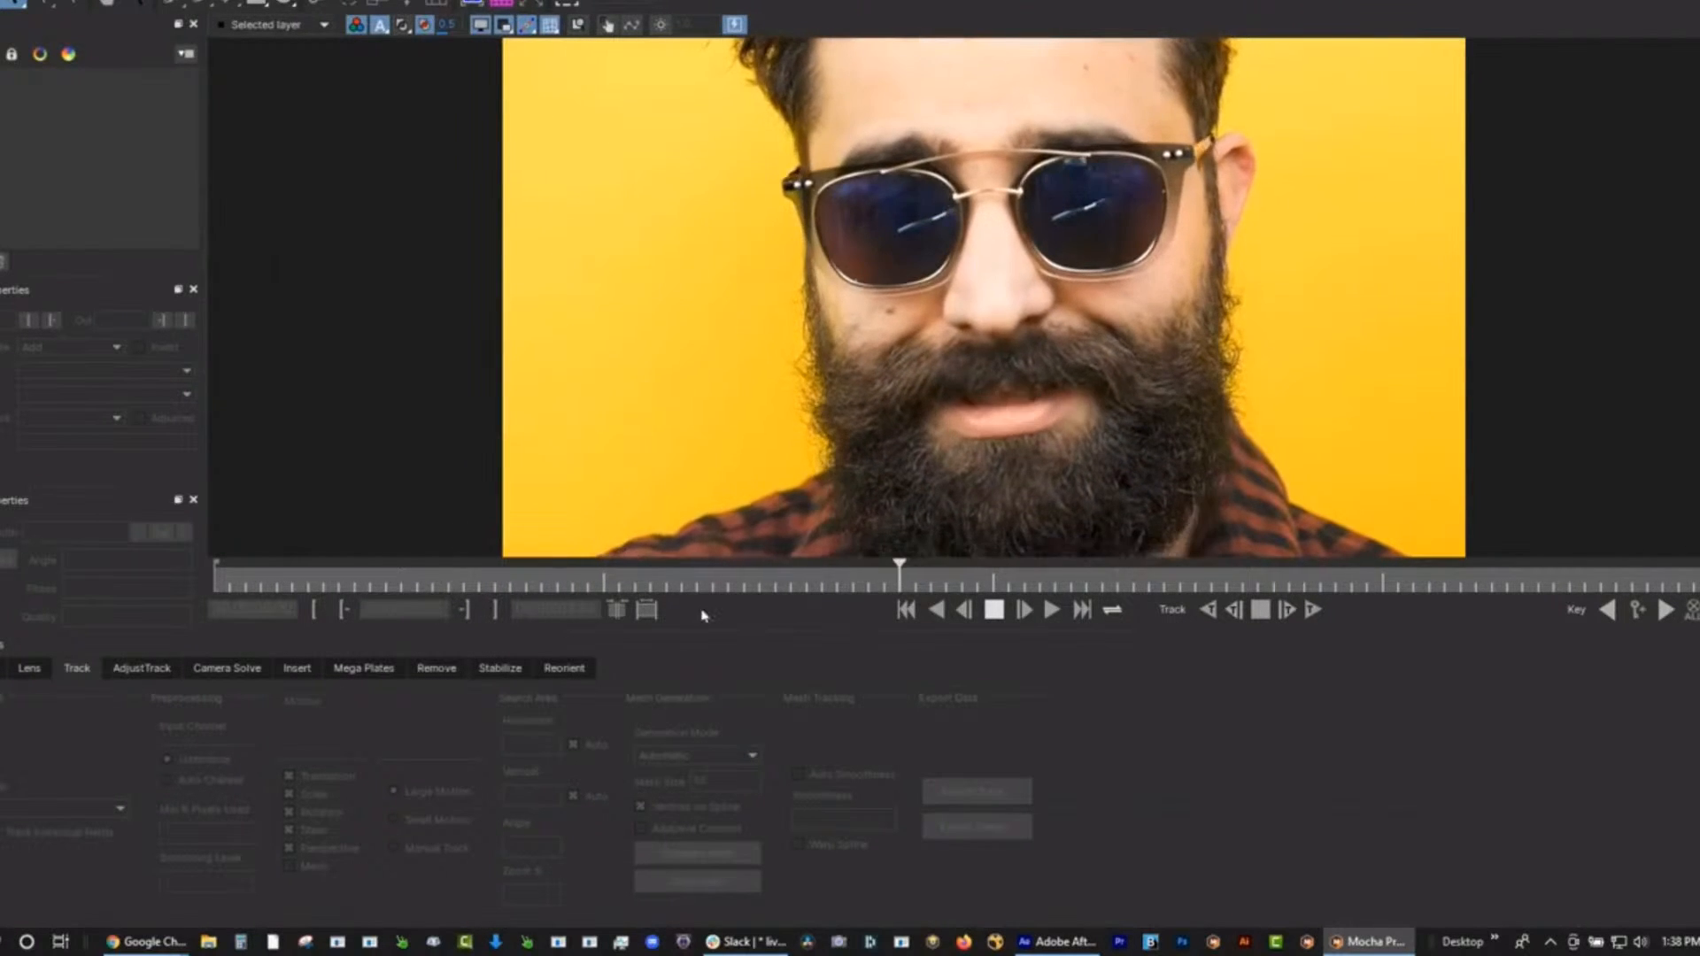
left_click_drag(708, 586, 600, 585)
left_click_drag(876, 417, 888, 307)
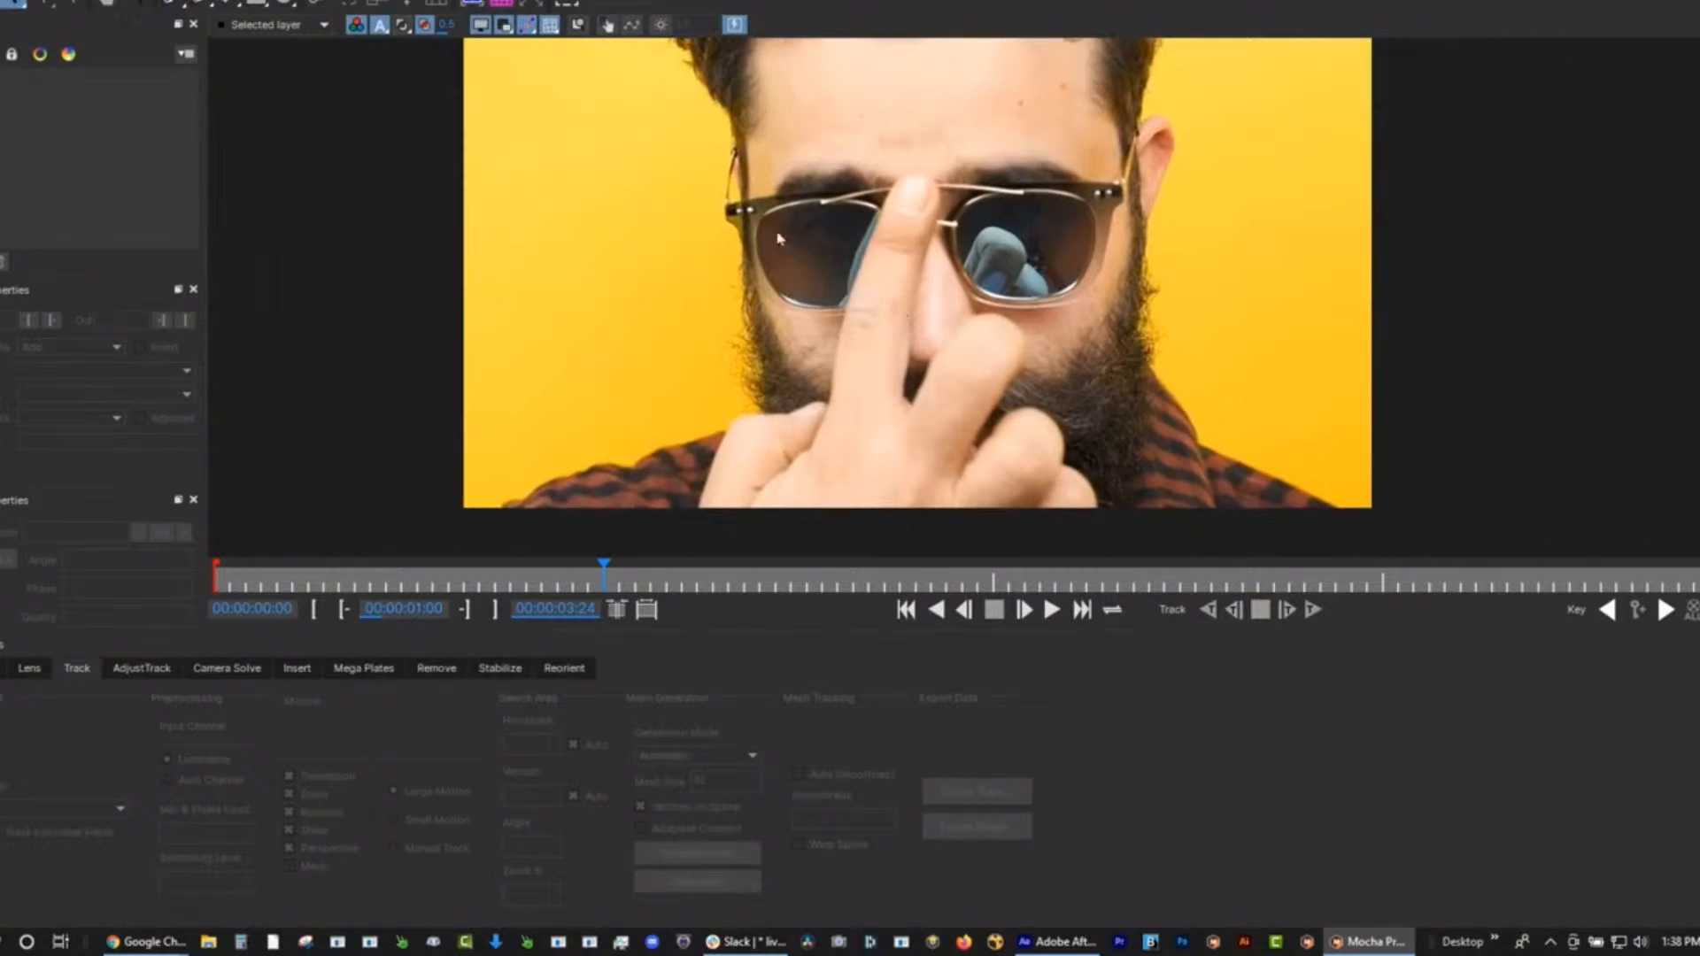
Draw a closed spline around the raised index finger, from the fingertip down to its base.
left_click(173, 4)
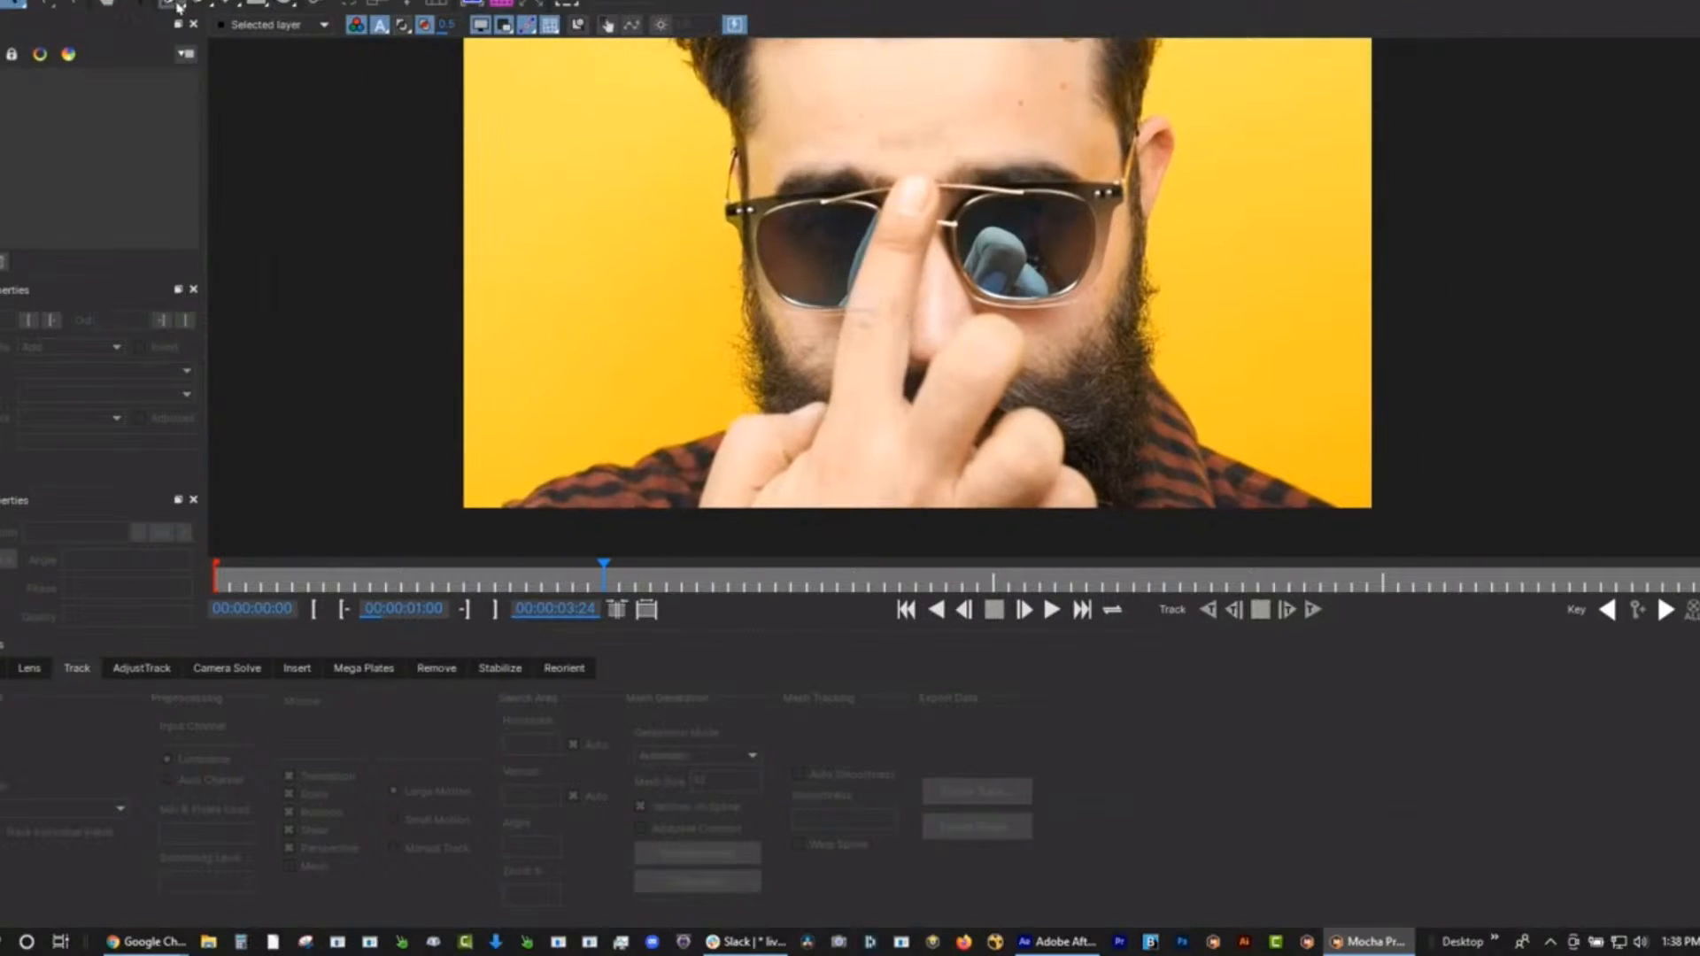
left_click(906, 381)
left_click(912, 312)
left_click(932, 230)
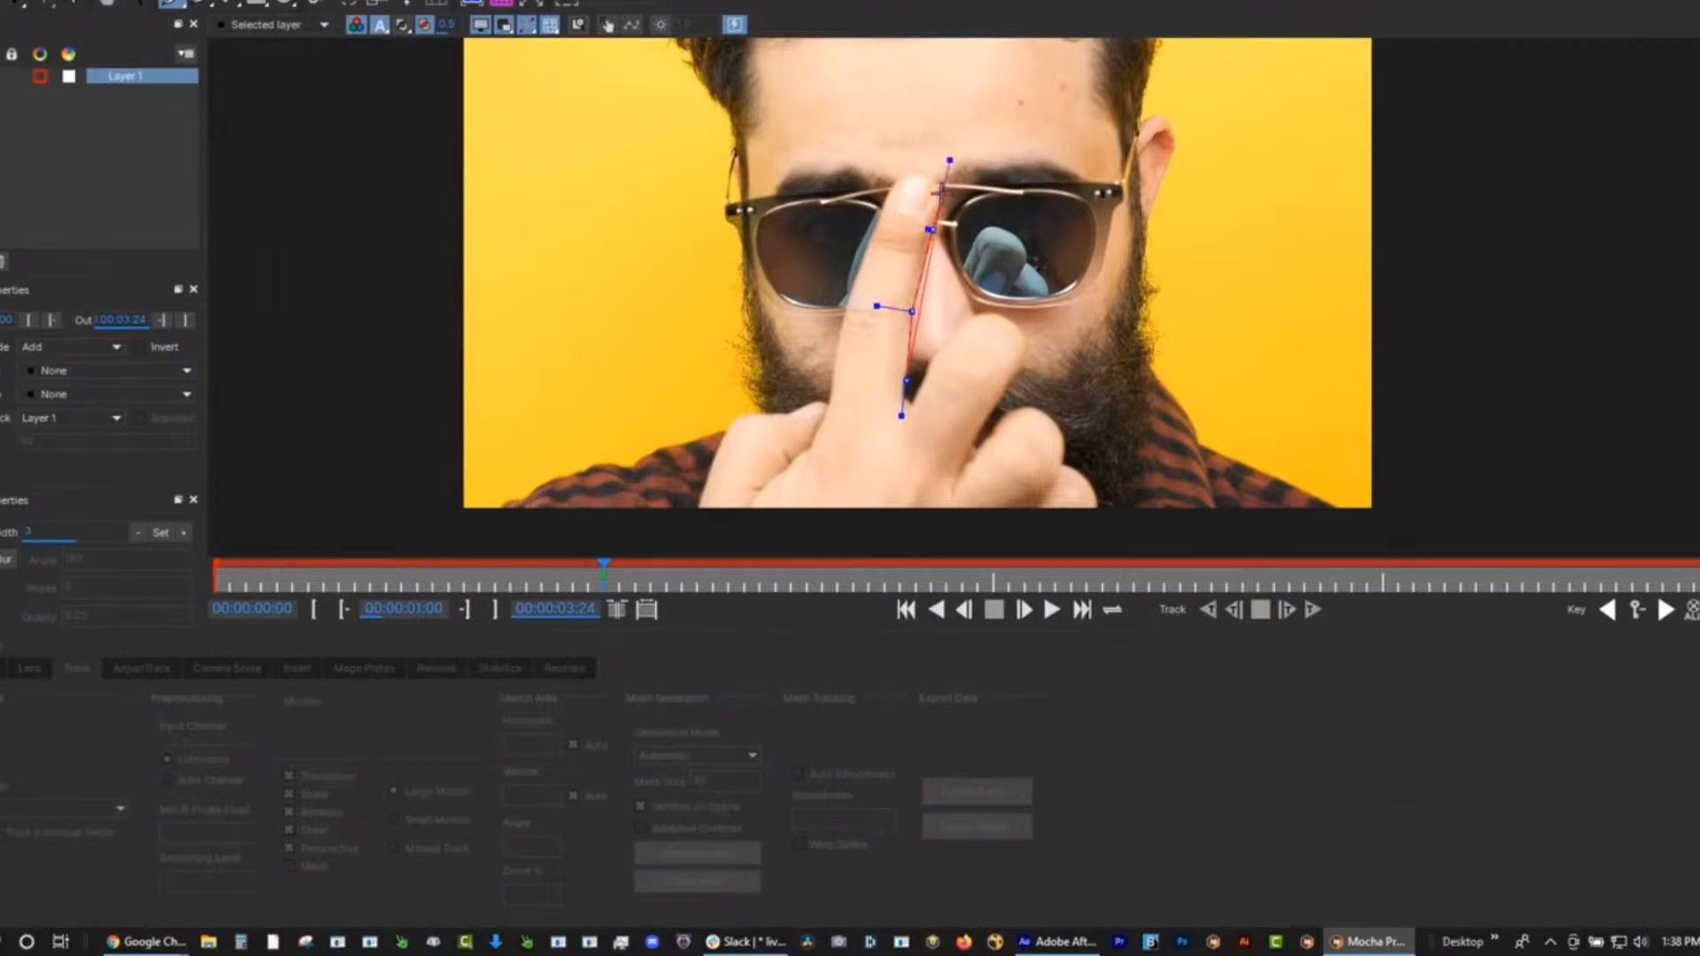
left_click(938, 182)
left_click(910, 173)
left_click(890, 188)
left_click(867, 242)
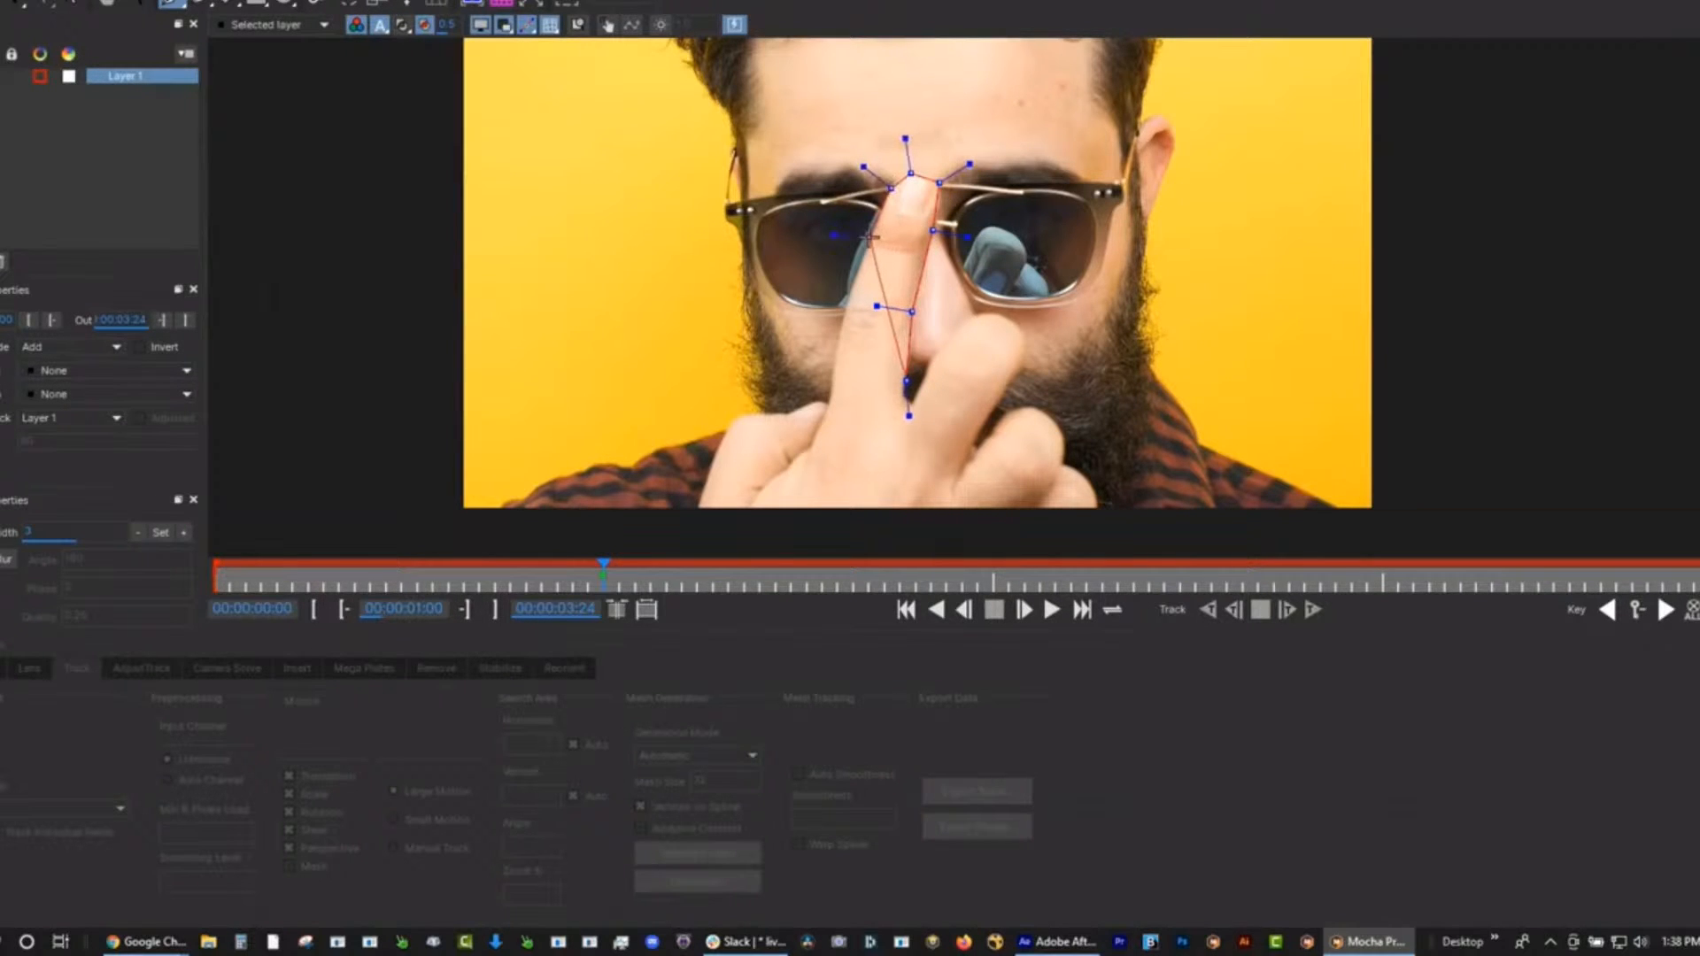
left_click(846, 302)
left_click(832, 371)
left_click(868, 380)
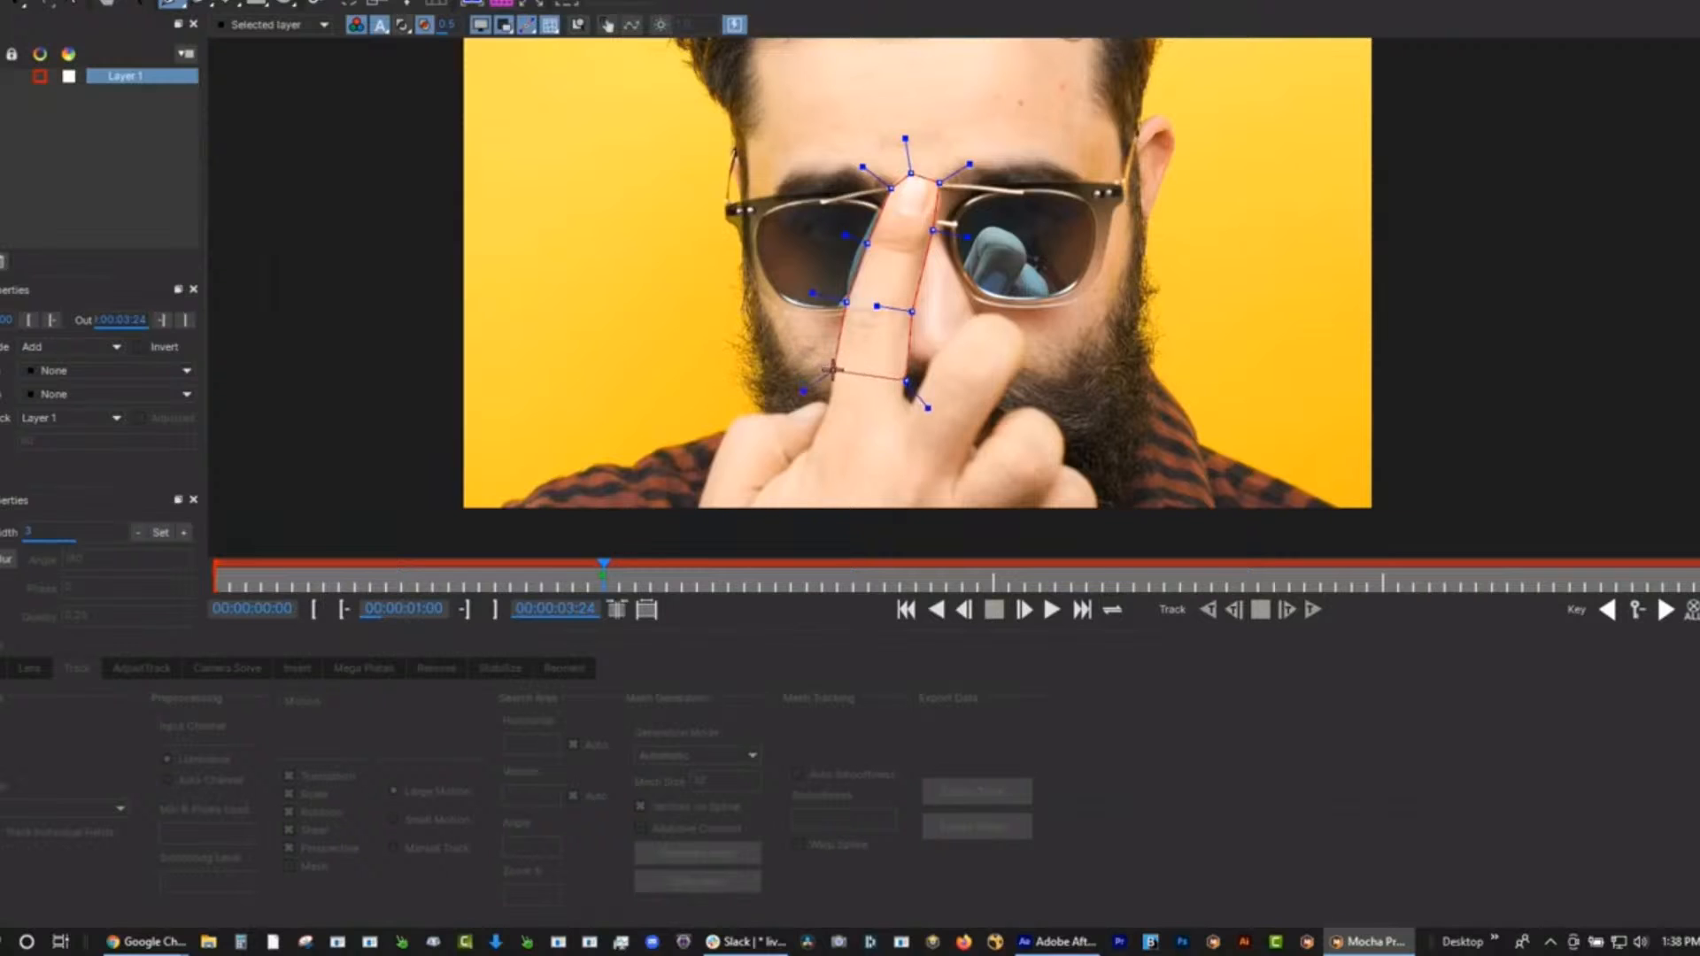
left_click(907, 381)
Round all curves of the finger spline, then sharpen its two lower corner points.
key("s")
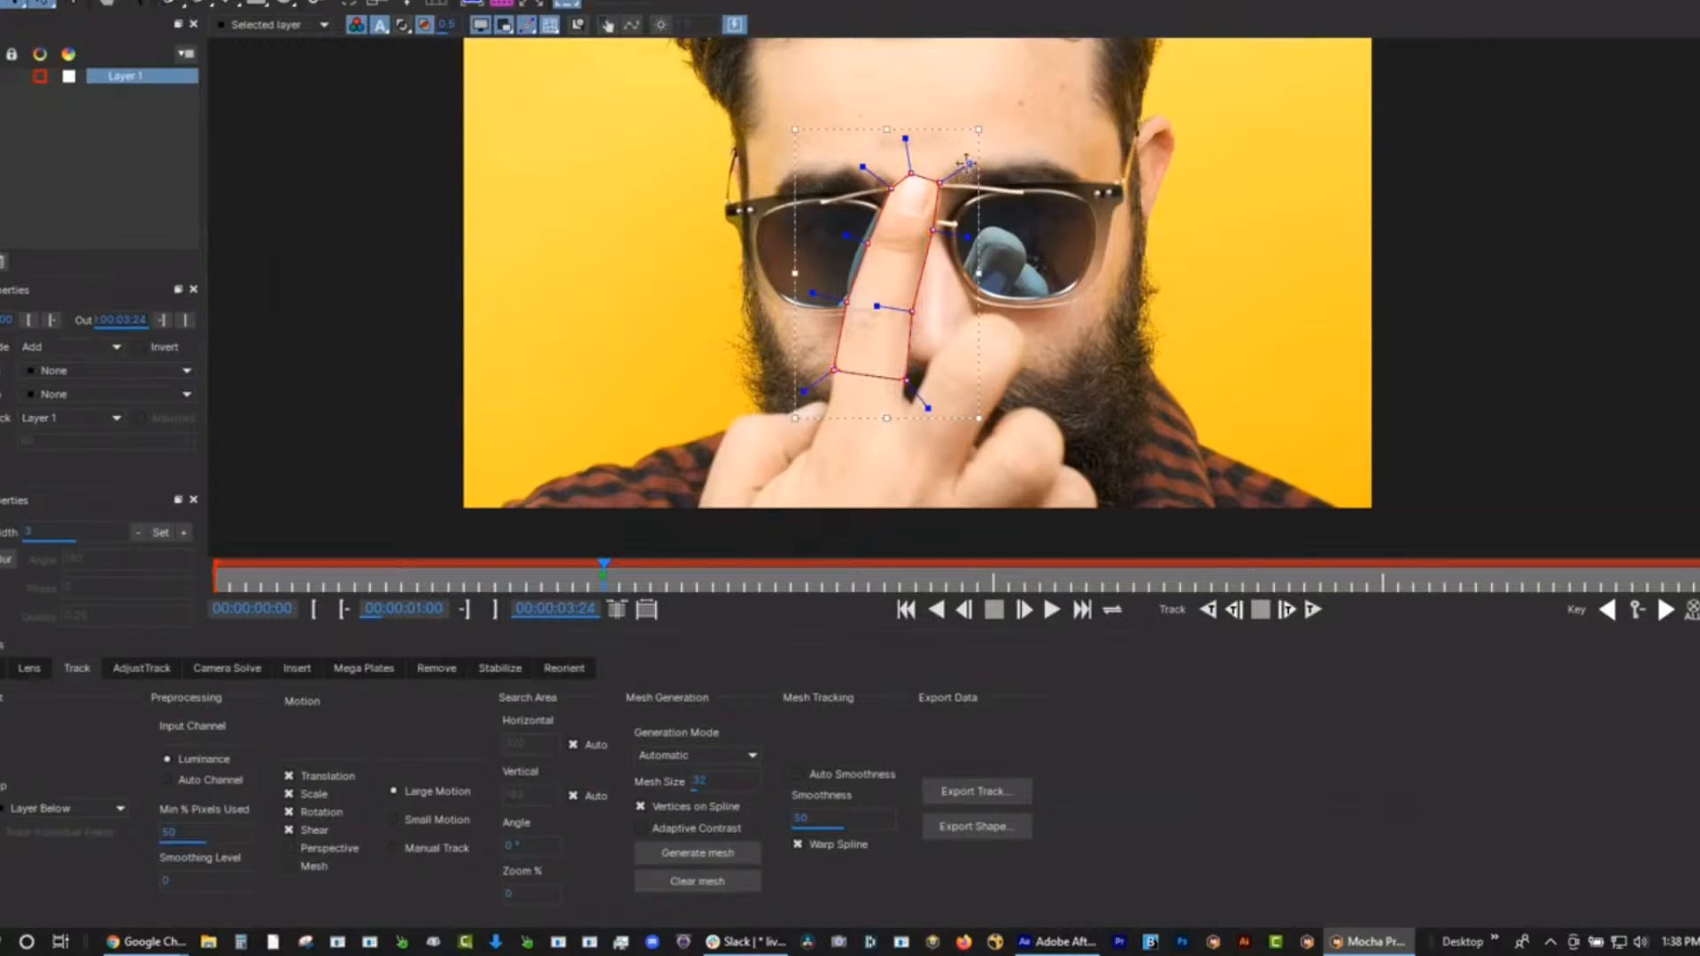
left_click_drag(966, 161, 942, 182)
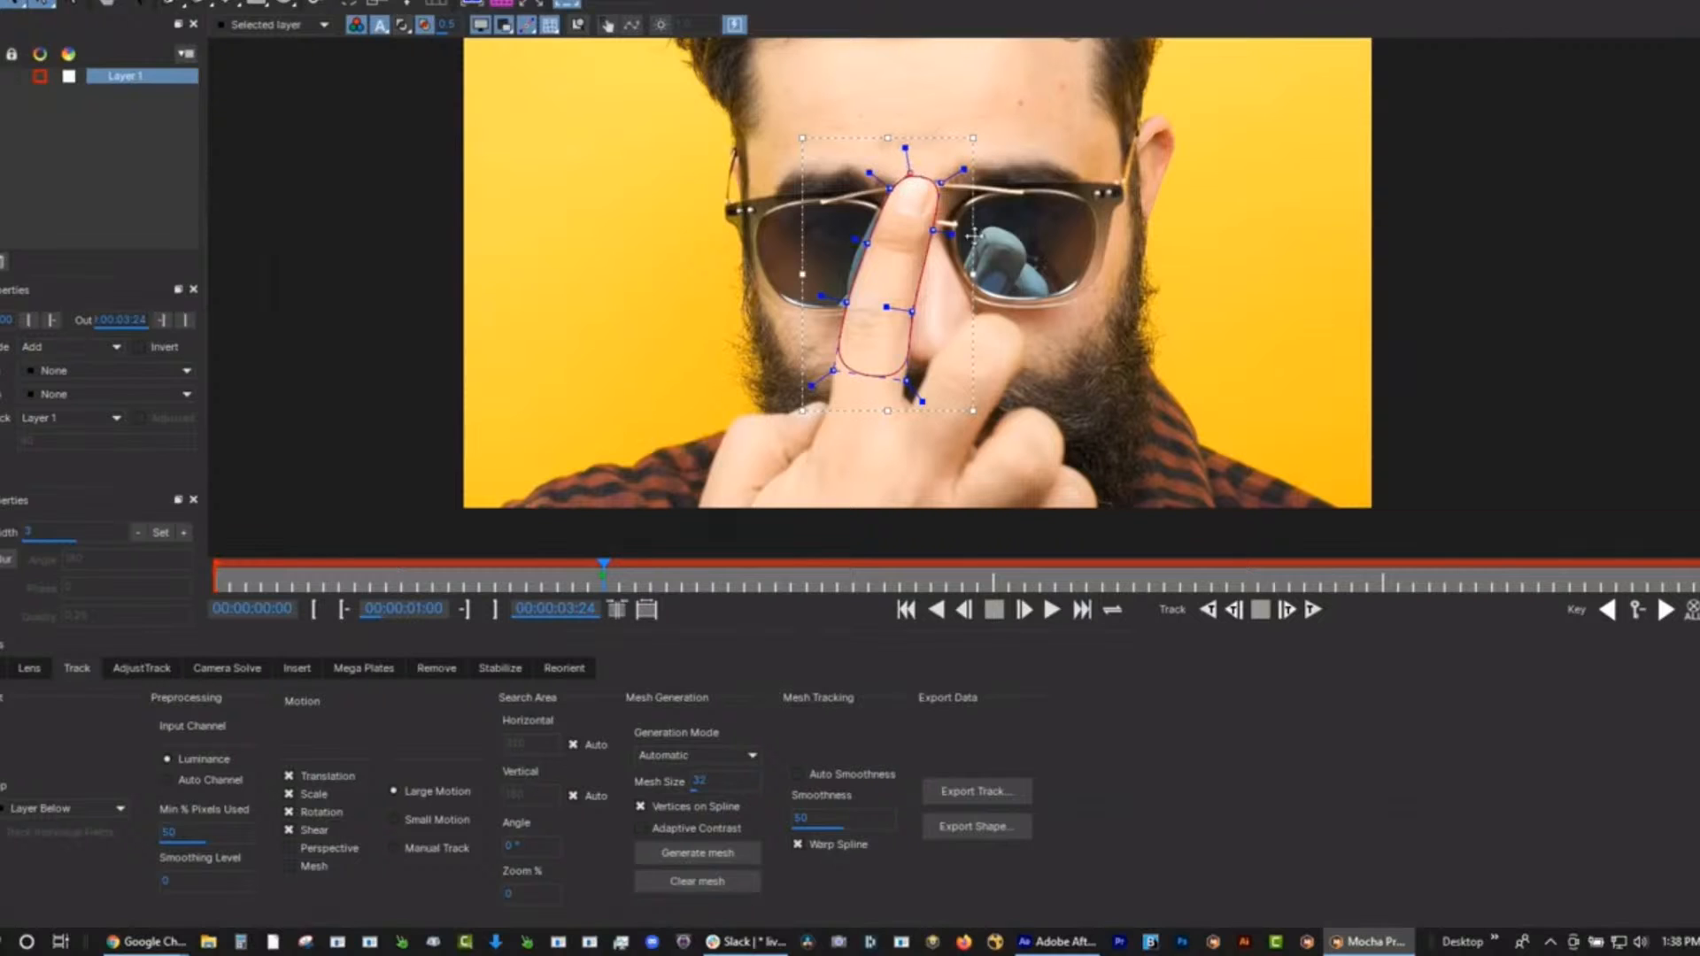
left_click_drag(923, 401, 928, 406)
left_click_drag(813, 383, 804, 390)
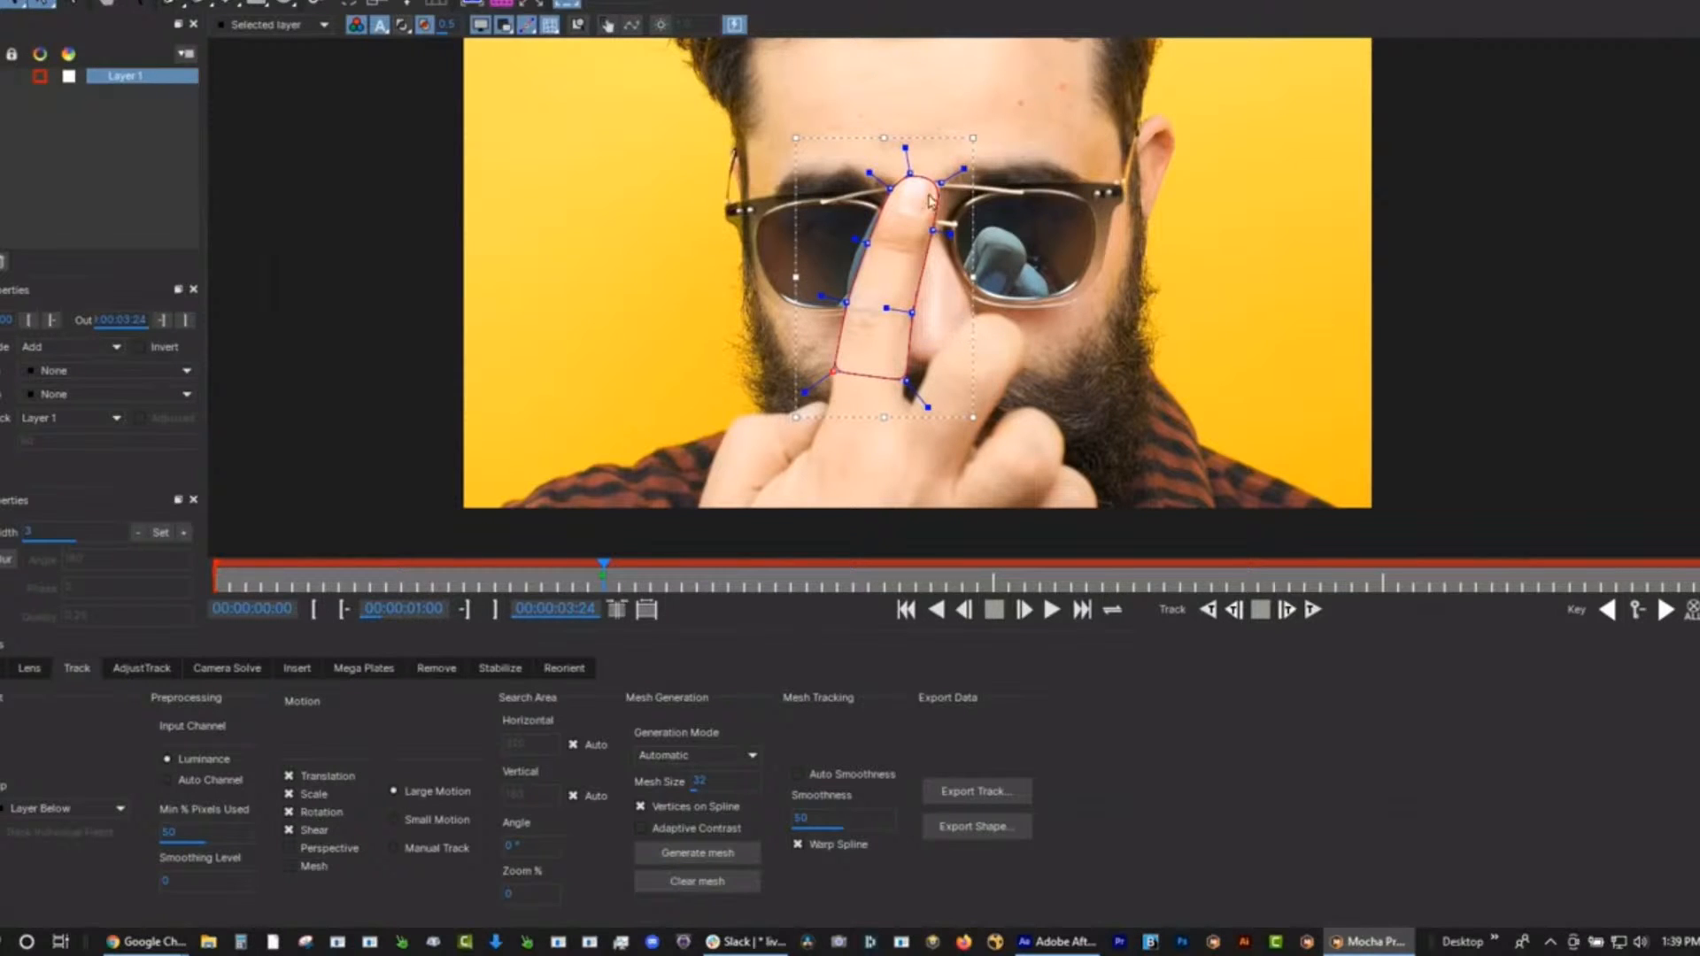
Rename the new finger layer as Finger track.
double_click(140, 77)
type("Finger track")
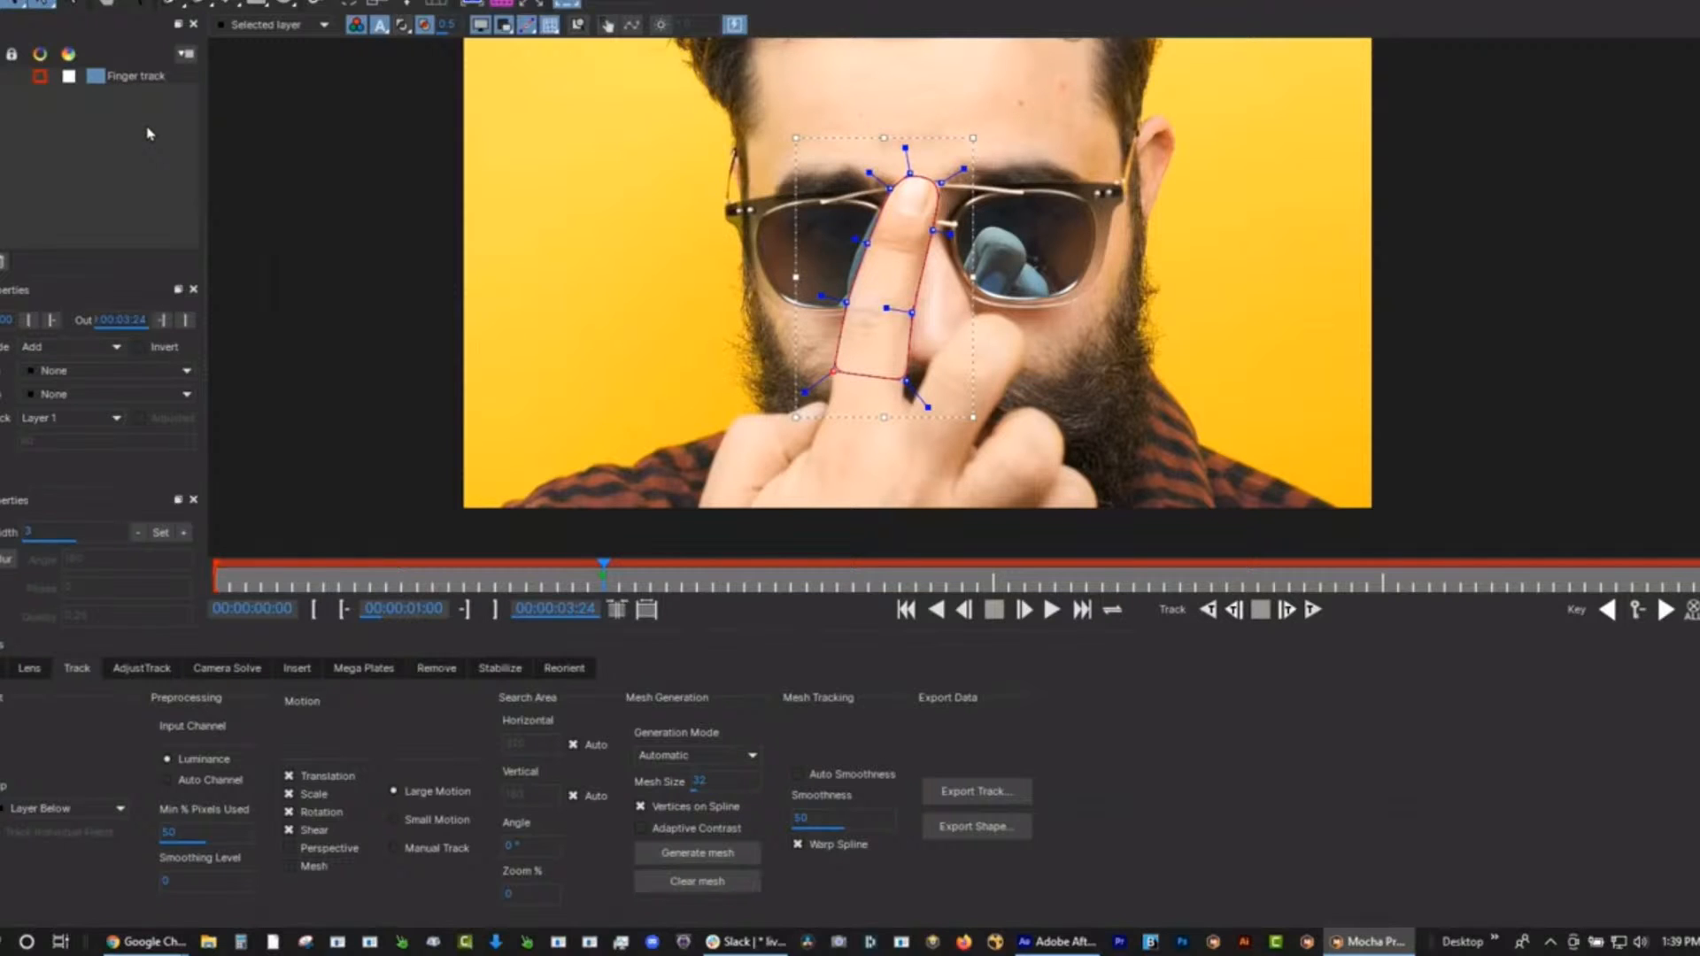
left_click(136, 125)
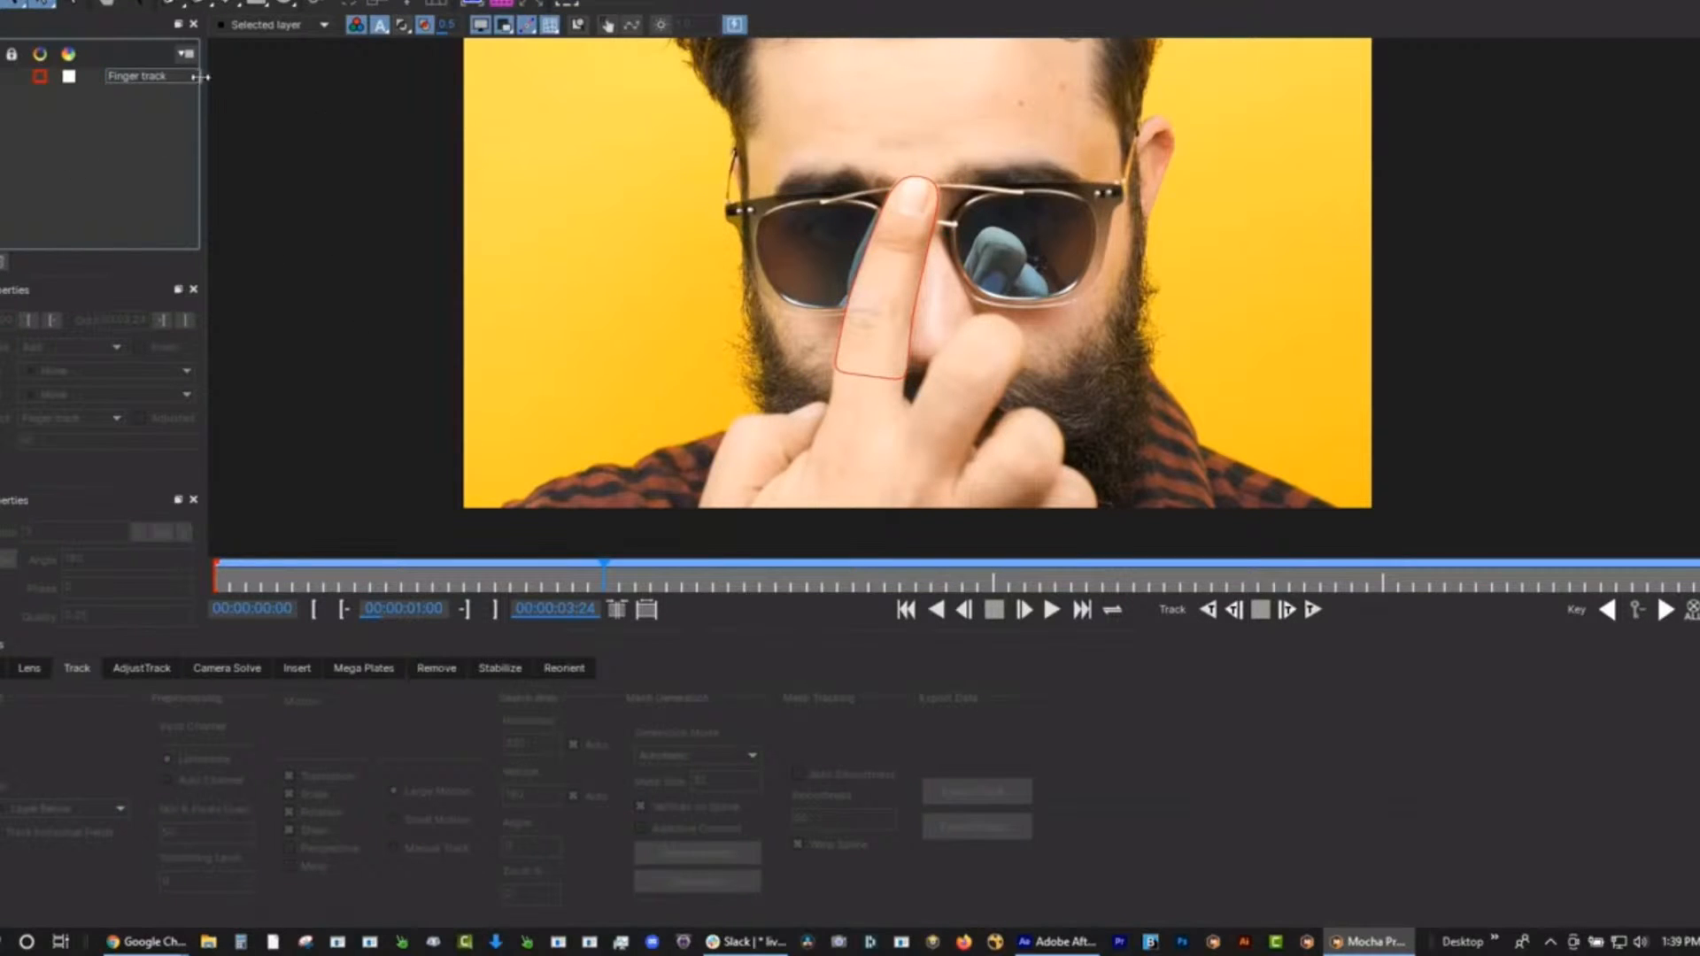
left_click(155, 81)
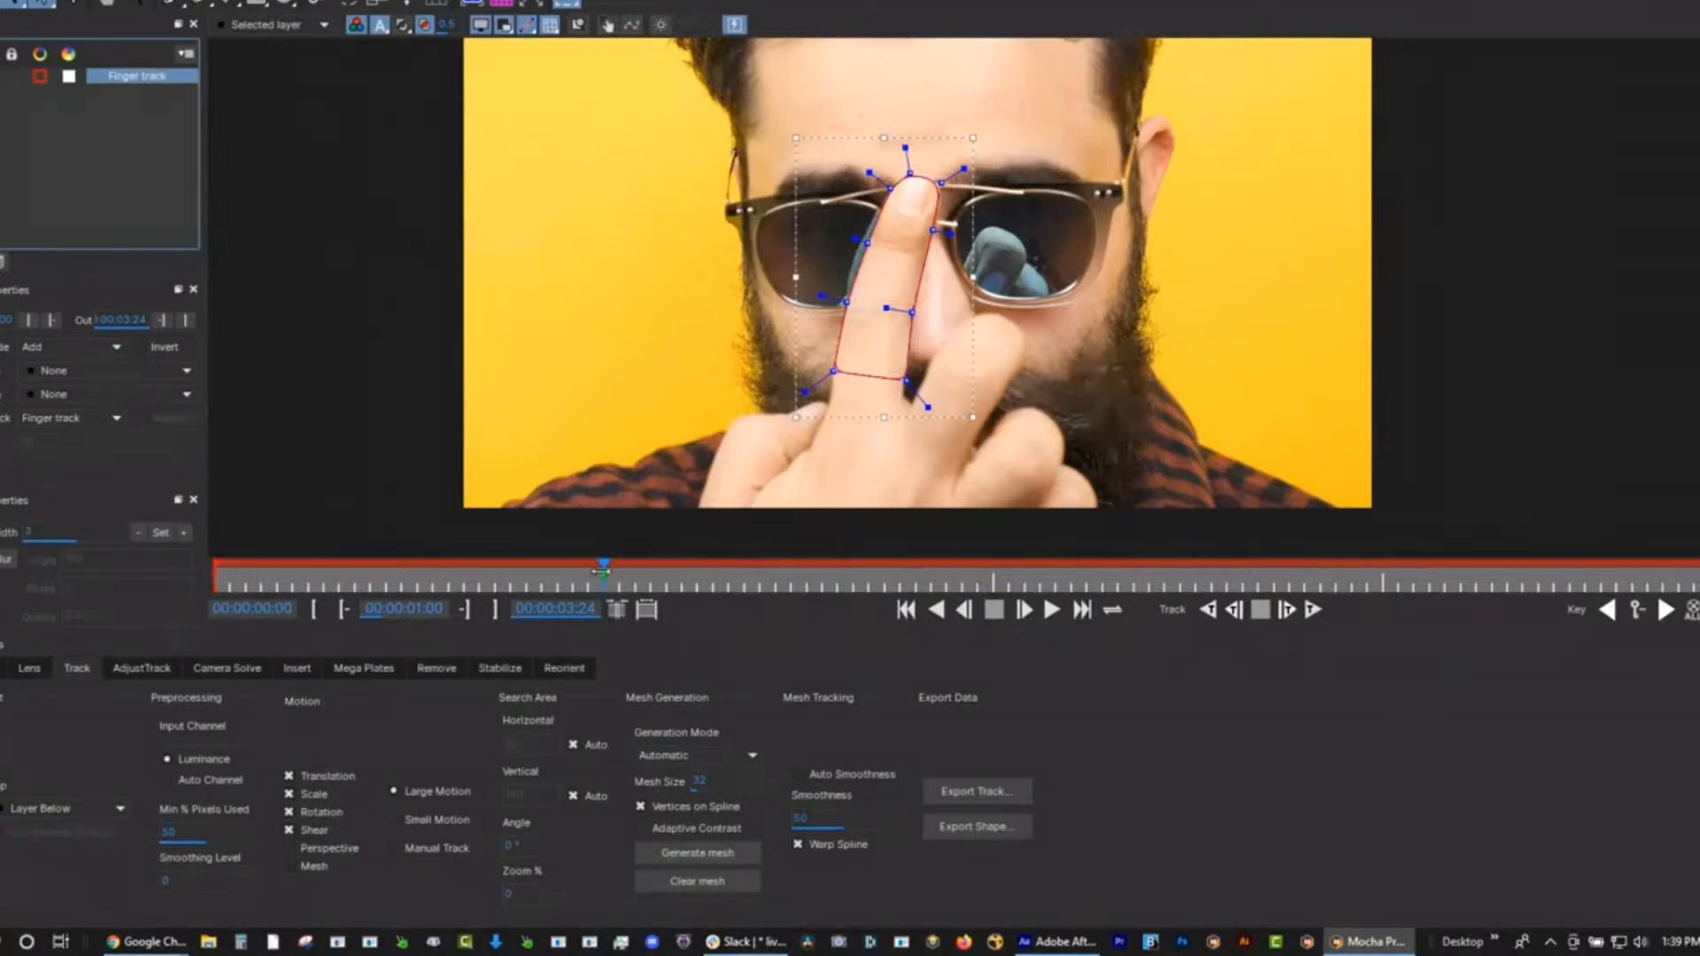
Track the Finger track layer forward from 00:00:01:00, then backward from the same frame to the clip's start.
left_click(1311, 612)
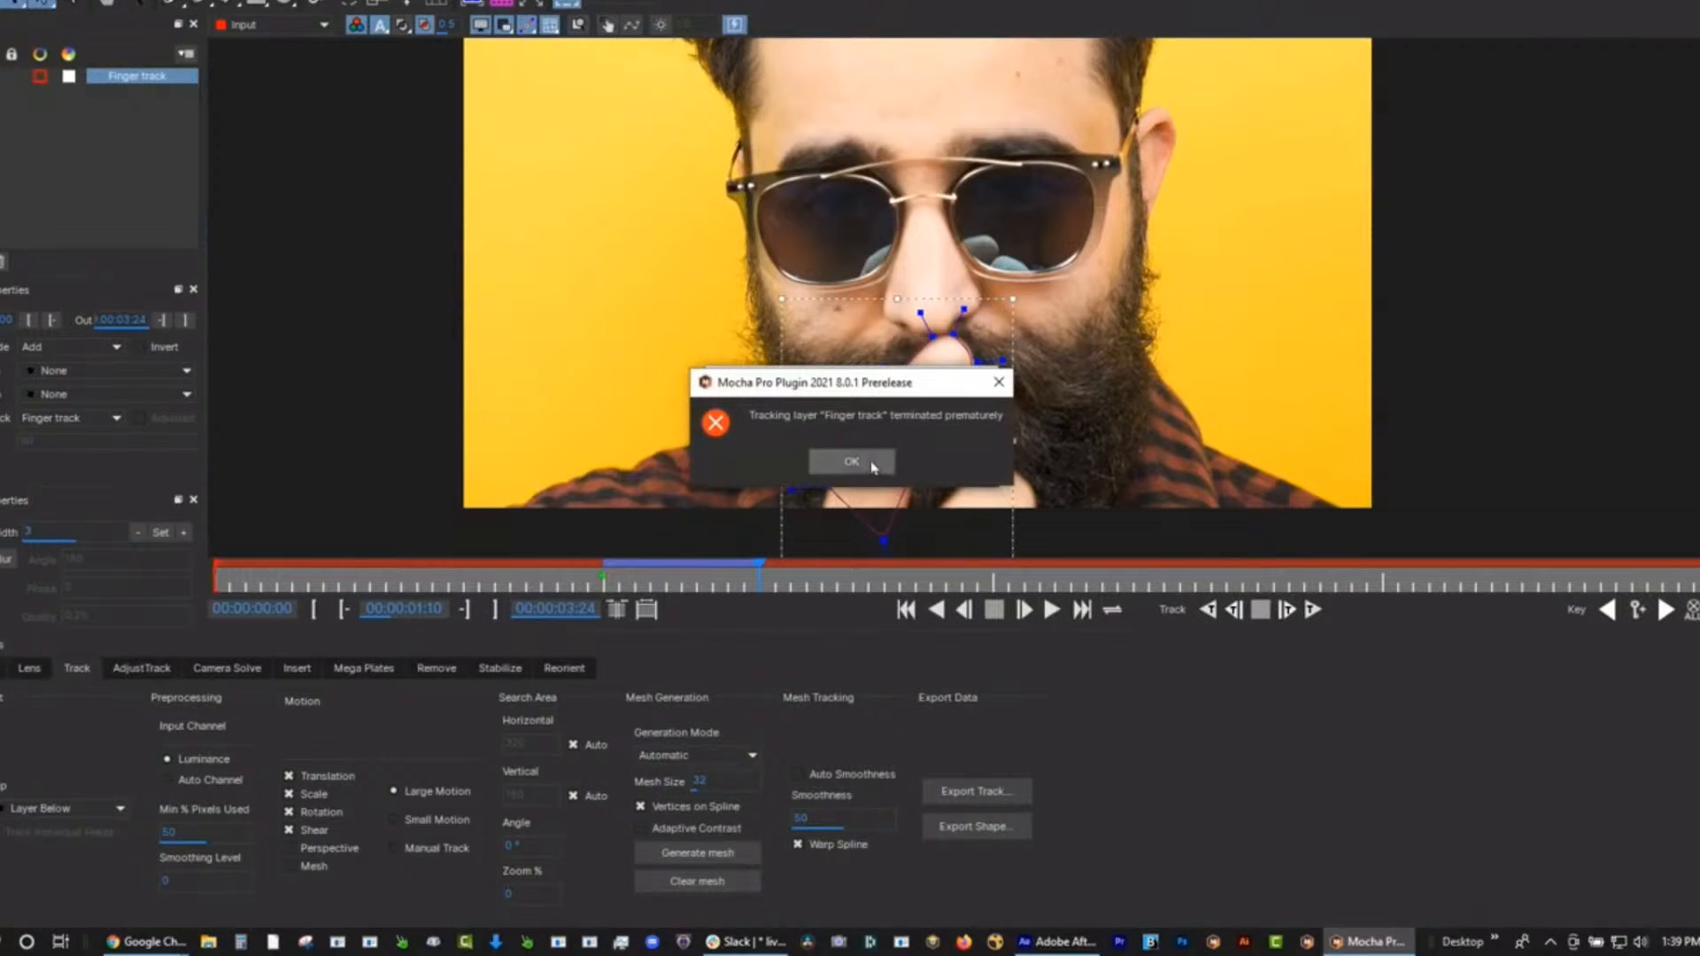
left_click(854, 463)
left_click(852, 464)
left_click(599, 585)
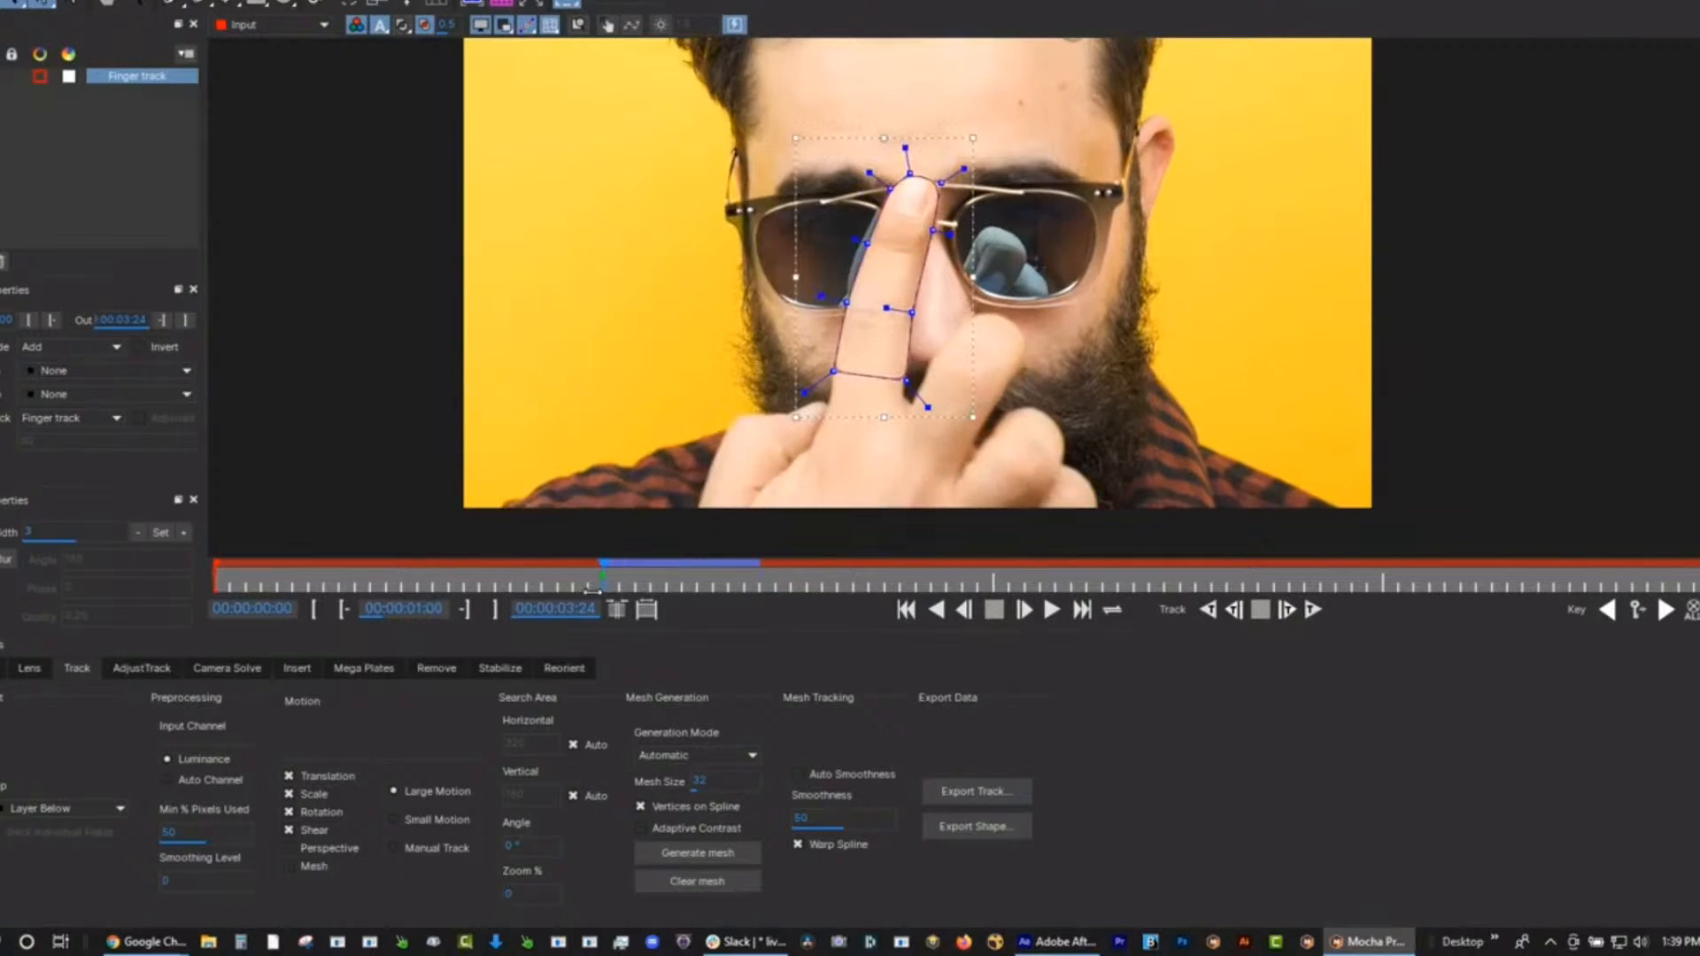
left_click(1208, 610)
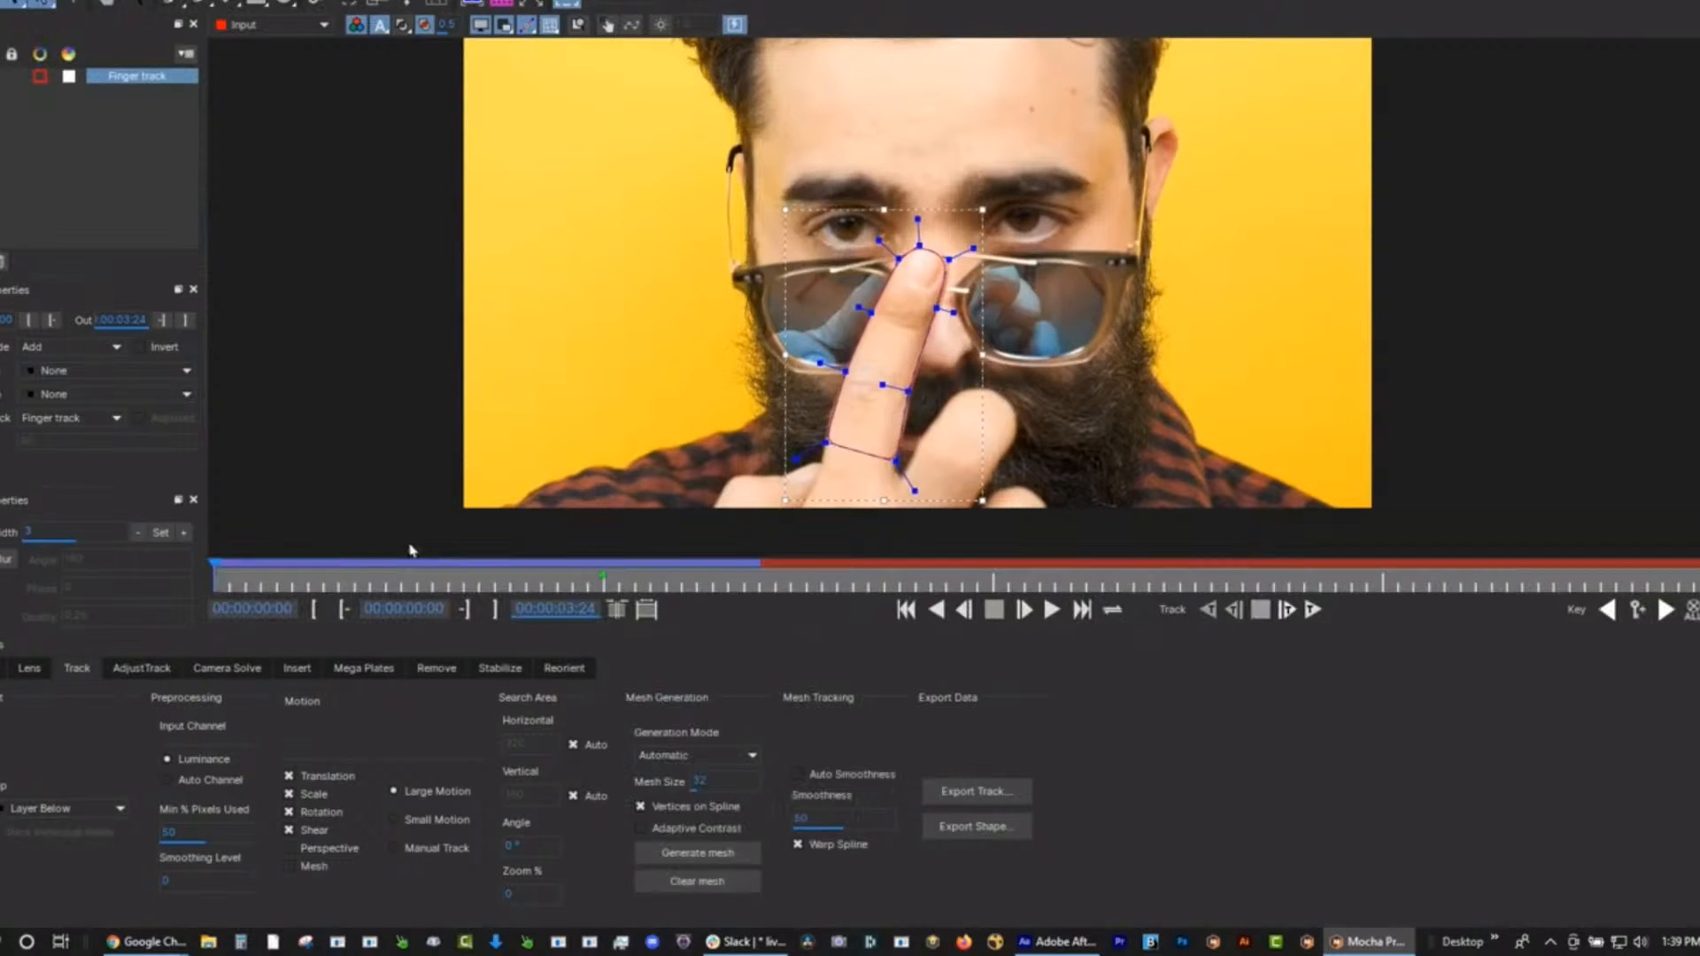
At 00:00:01:10, adjust the lower points of the finger spline to fit the finger's edges.
left_click_drag(328, 581, 751, 604)
left_click_drag(888, 463, 891, 467)
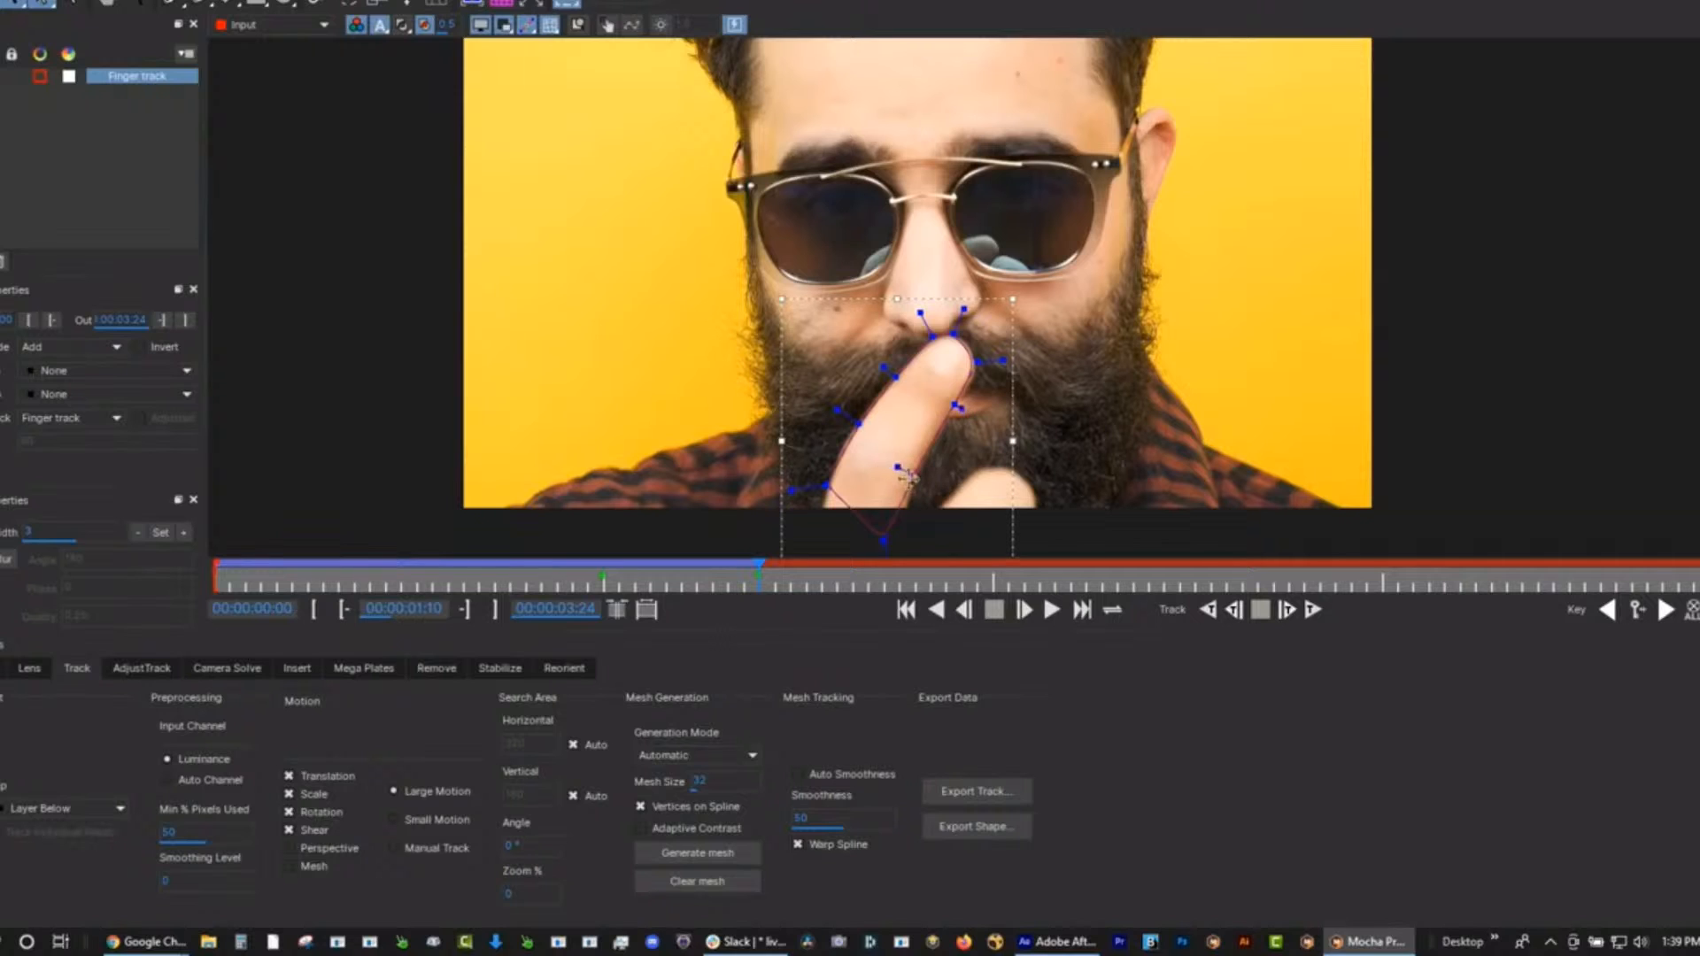
left_click_drag(884, 541, 898, 542)
left_click_drag(827, 485, 833, 496)
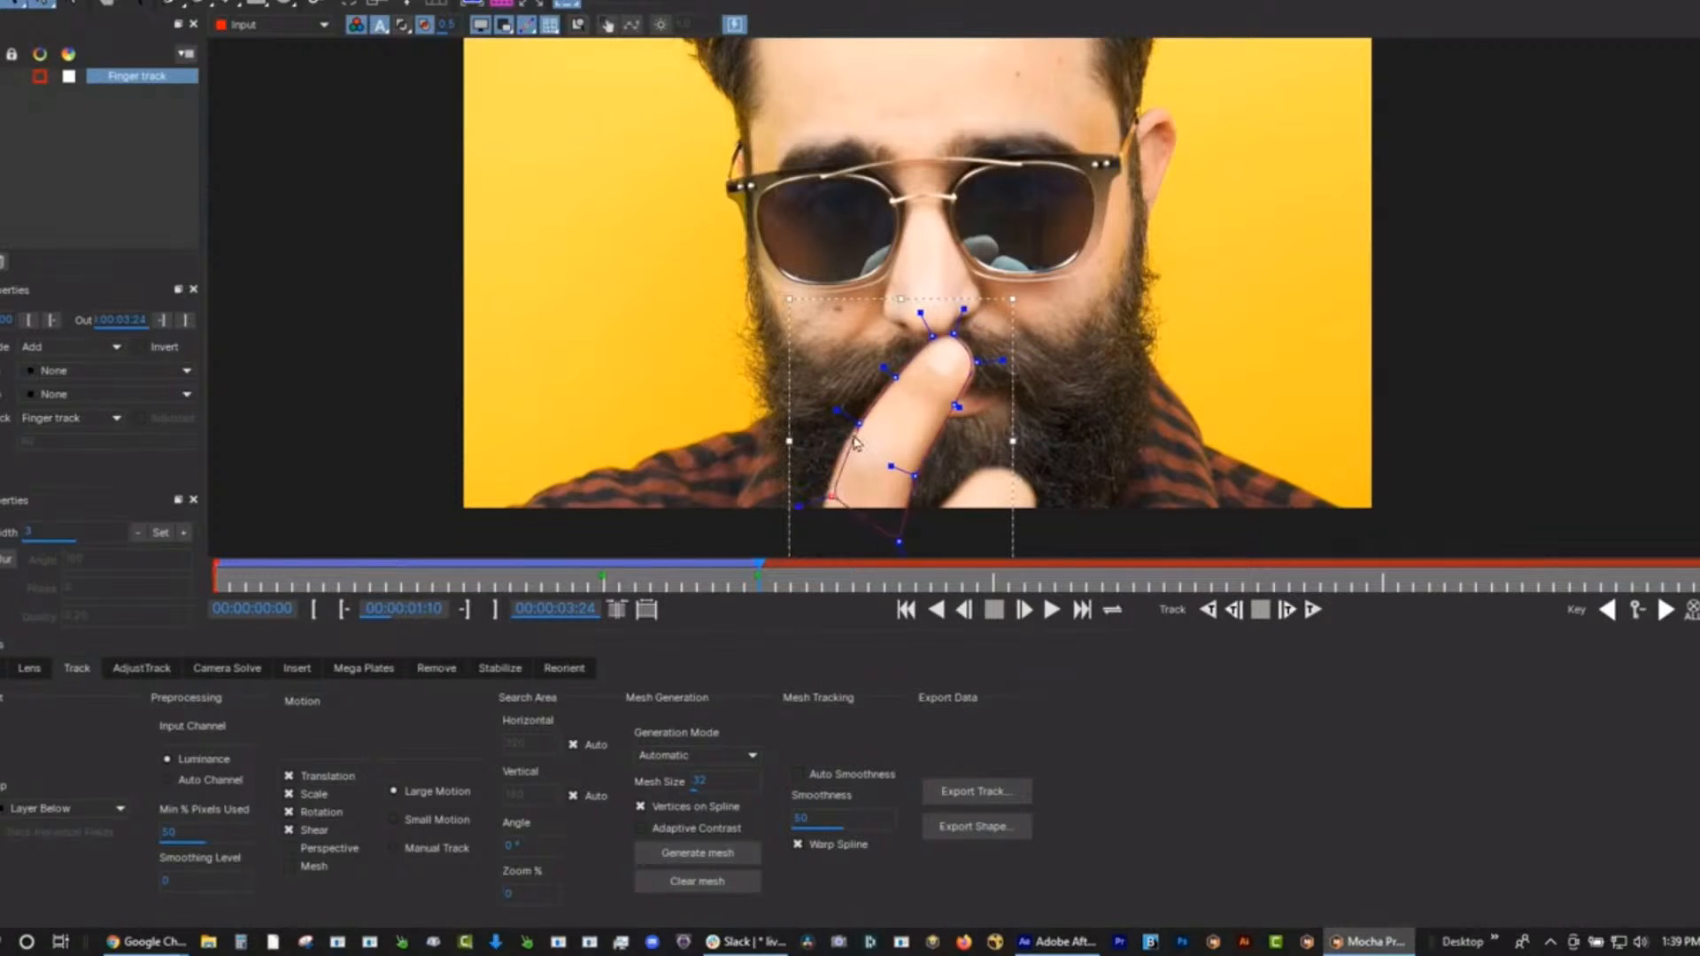
left_click_drag(859, 424, 854, 426)
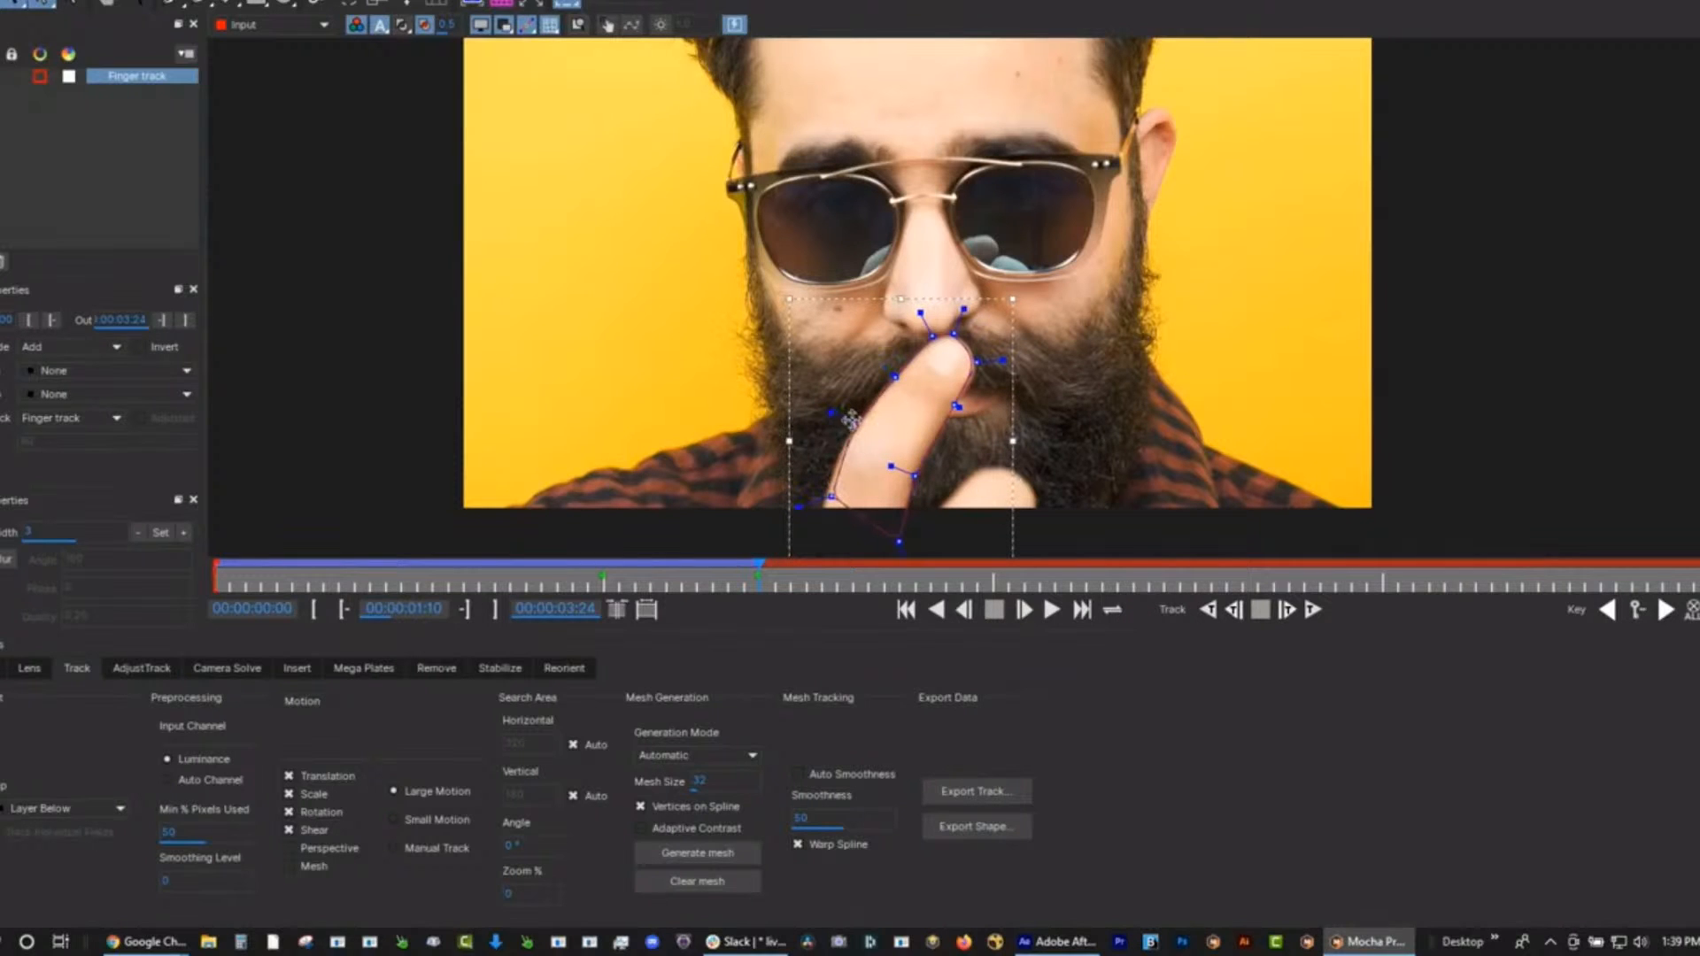
Turn off Shear for the Finger track layer and try to track it forward from 00:00:01:10.
left_click(307, 831)
left_click(1288, 611)
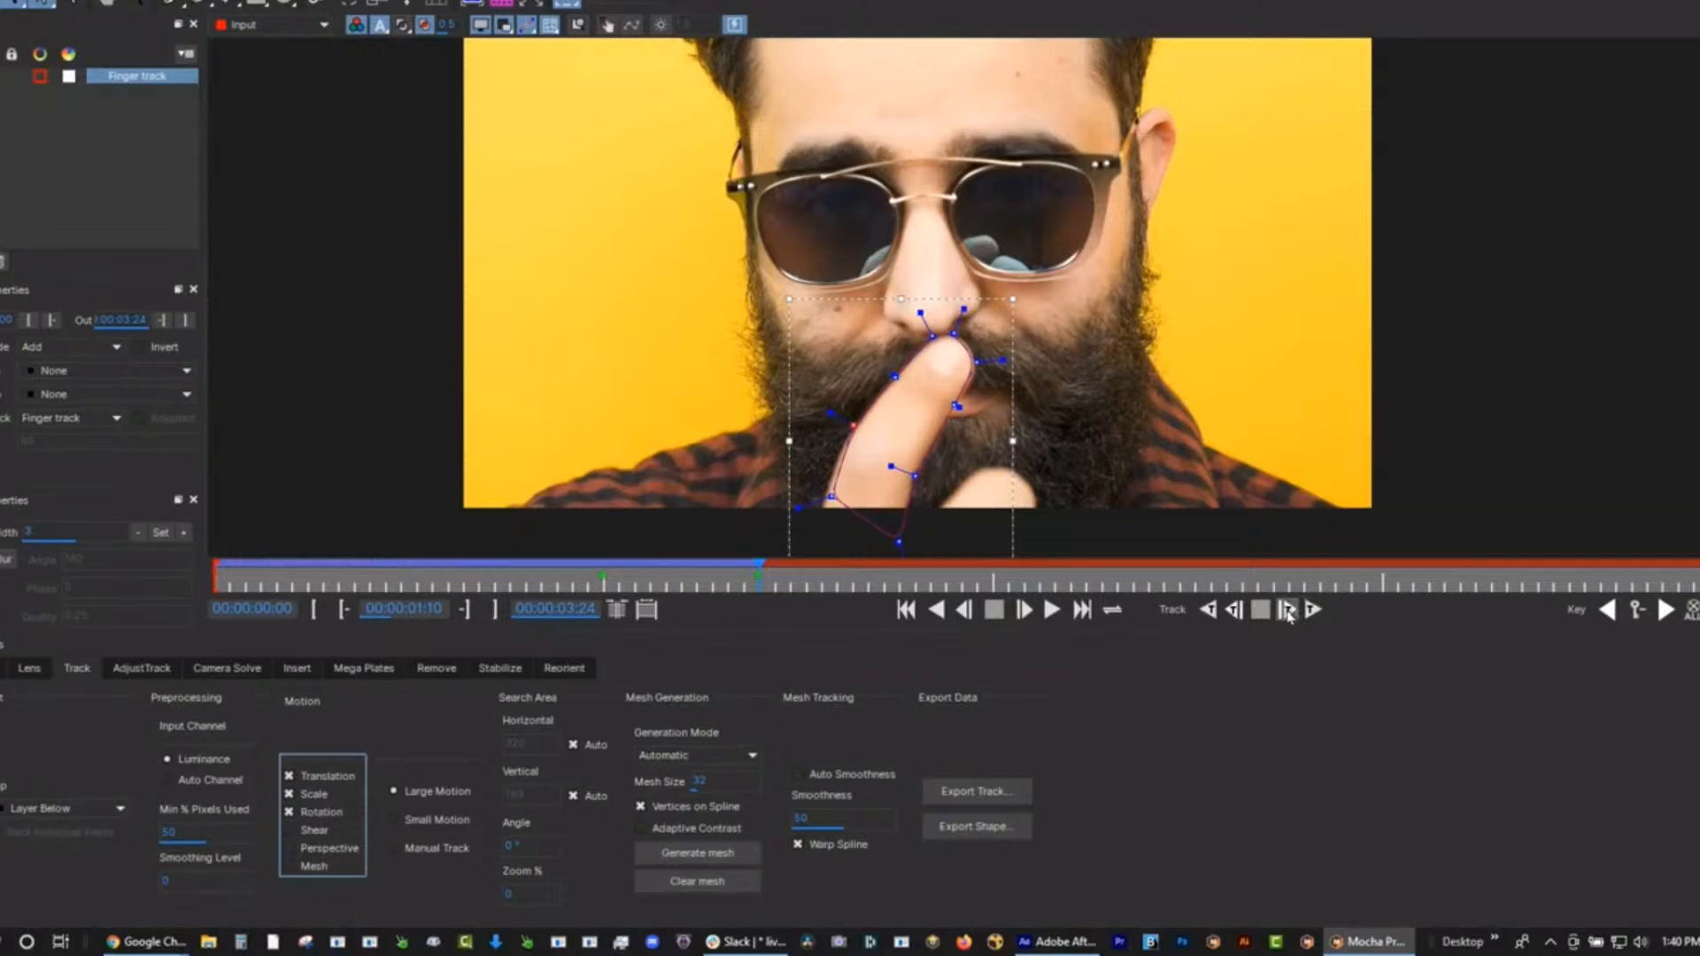
left_click(851, 461)
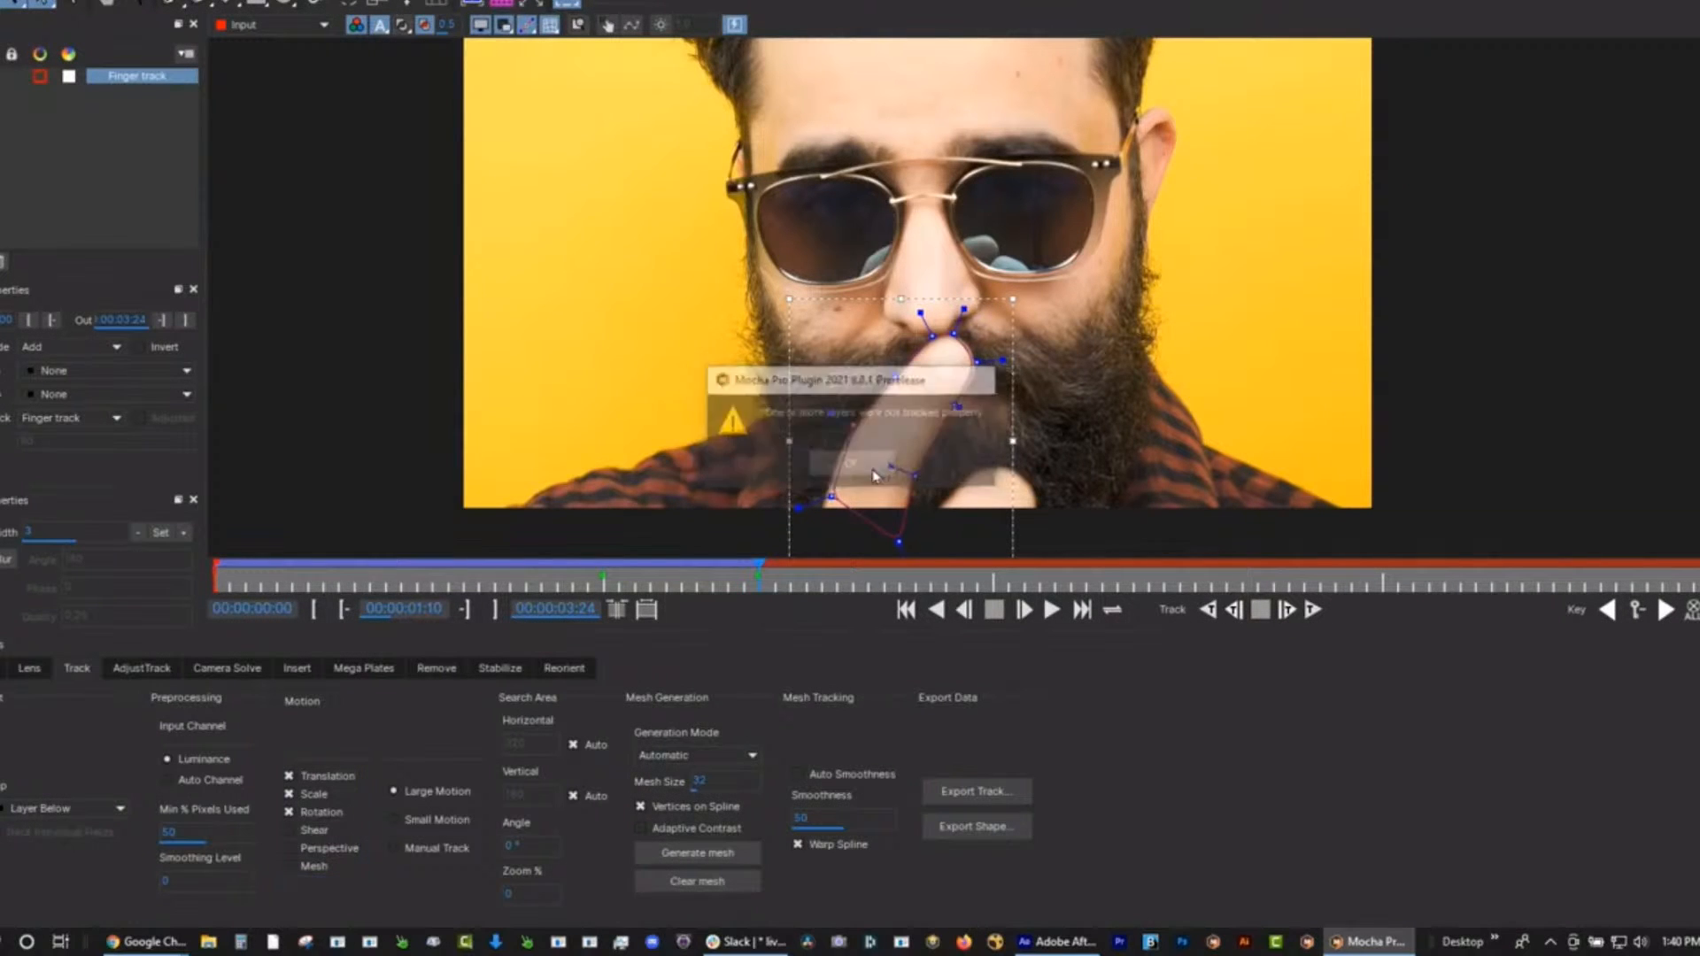
Move the finger spline's lower points up along the finger and refit its side points at 00:00:01:10.
left_click_drag(825, 476, 976, 584)
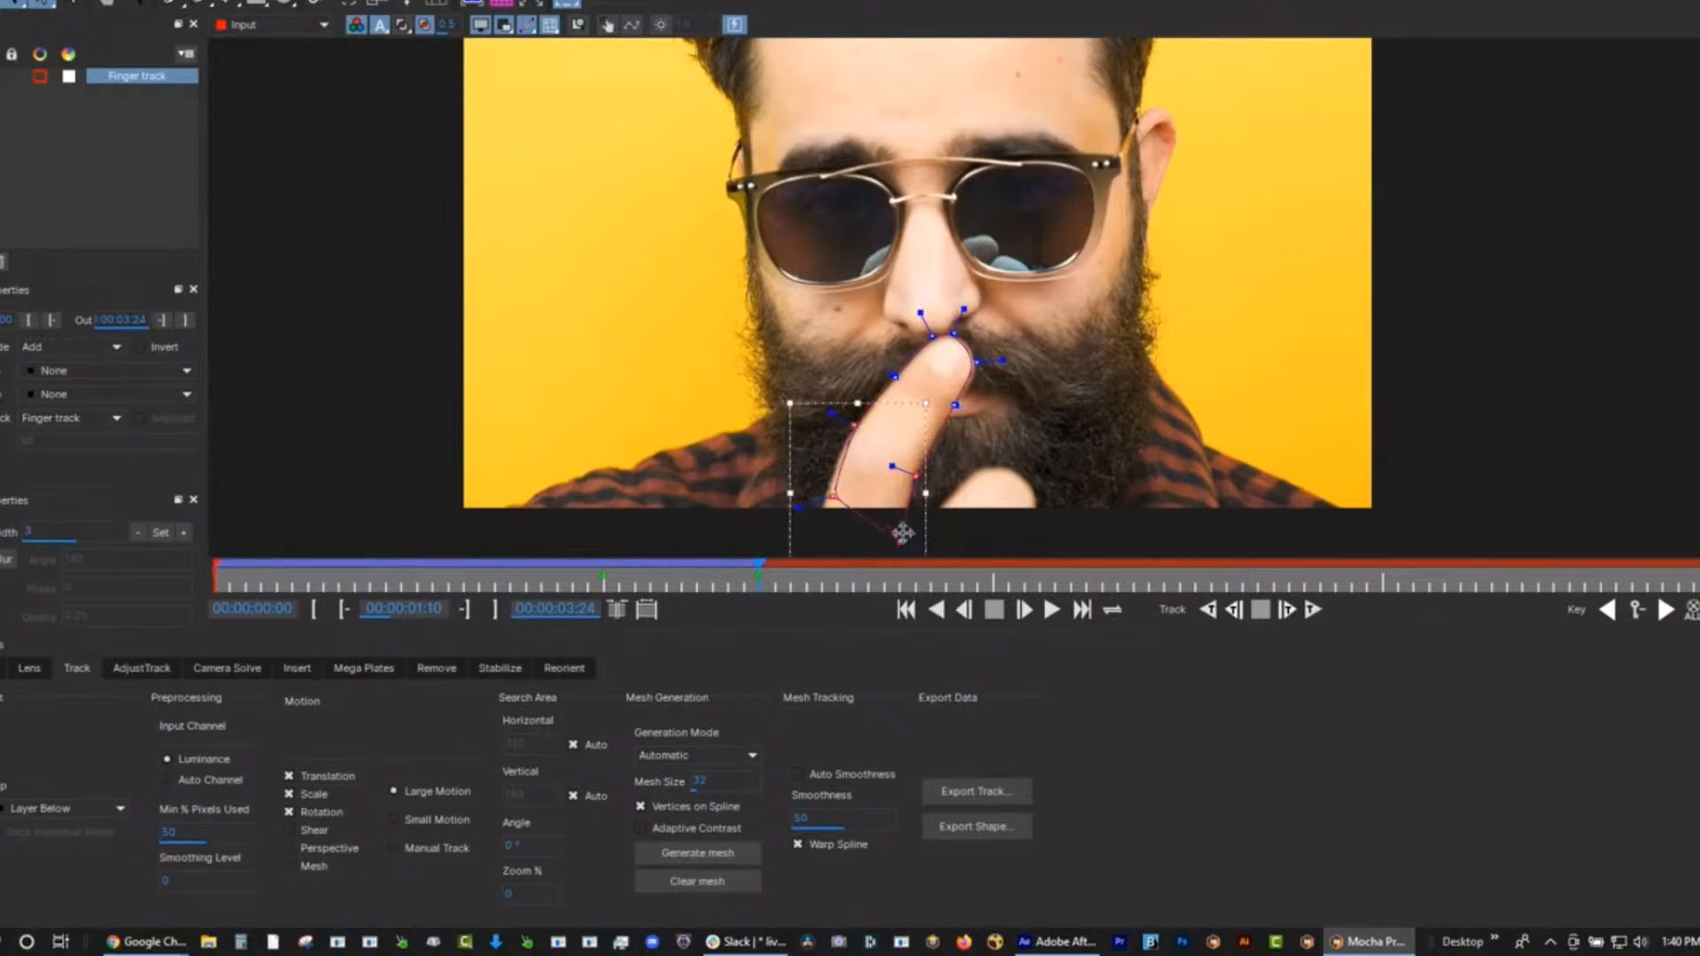
left_click_drag(900, 532, 920, 478)
left_click(896, 436)
left_click_drag(873, 372, 980, 361)
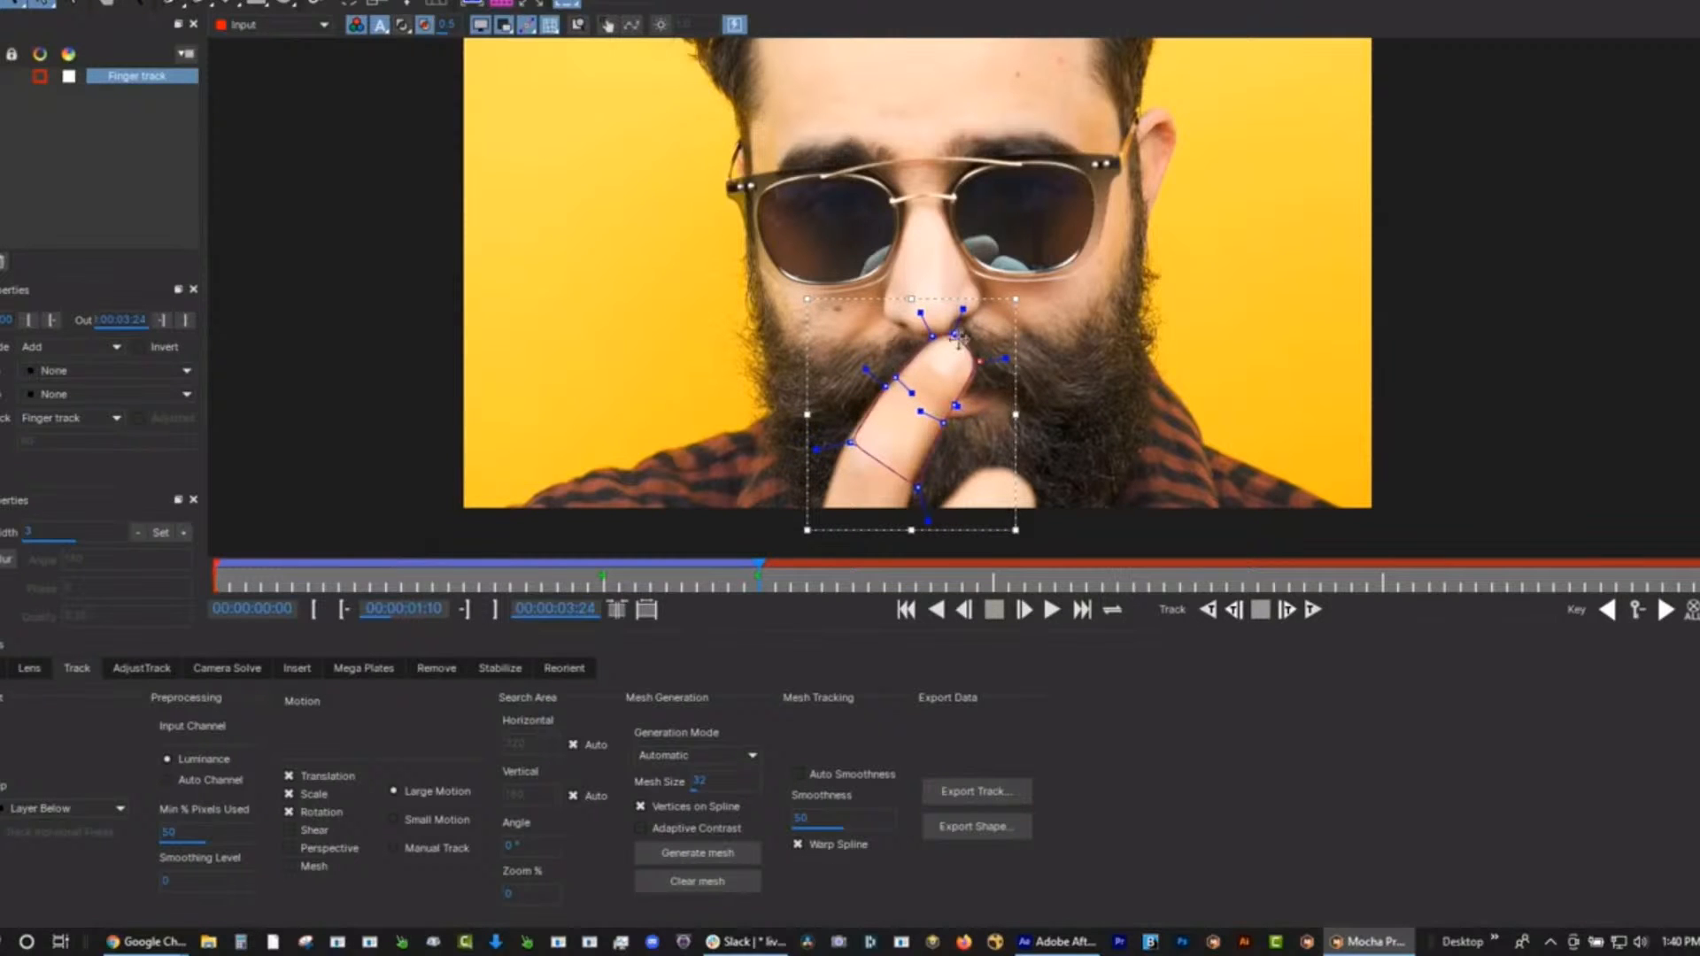
Track the reshaped Finger track layer forward from 00:00:01:10 to 00:00:01:12.
left_click(1313, 609)
left_click(1260, 609)
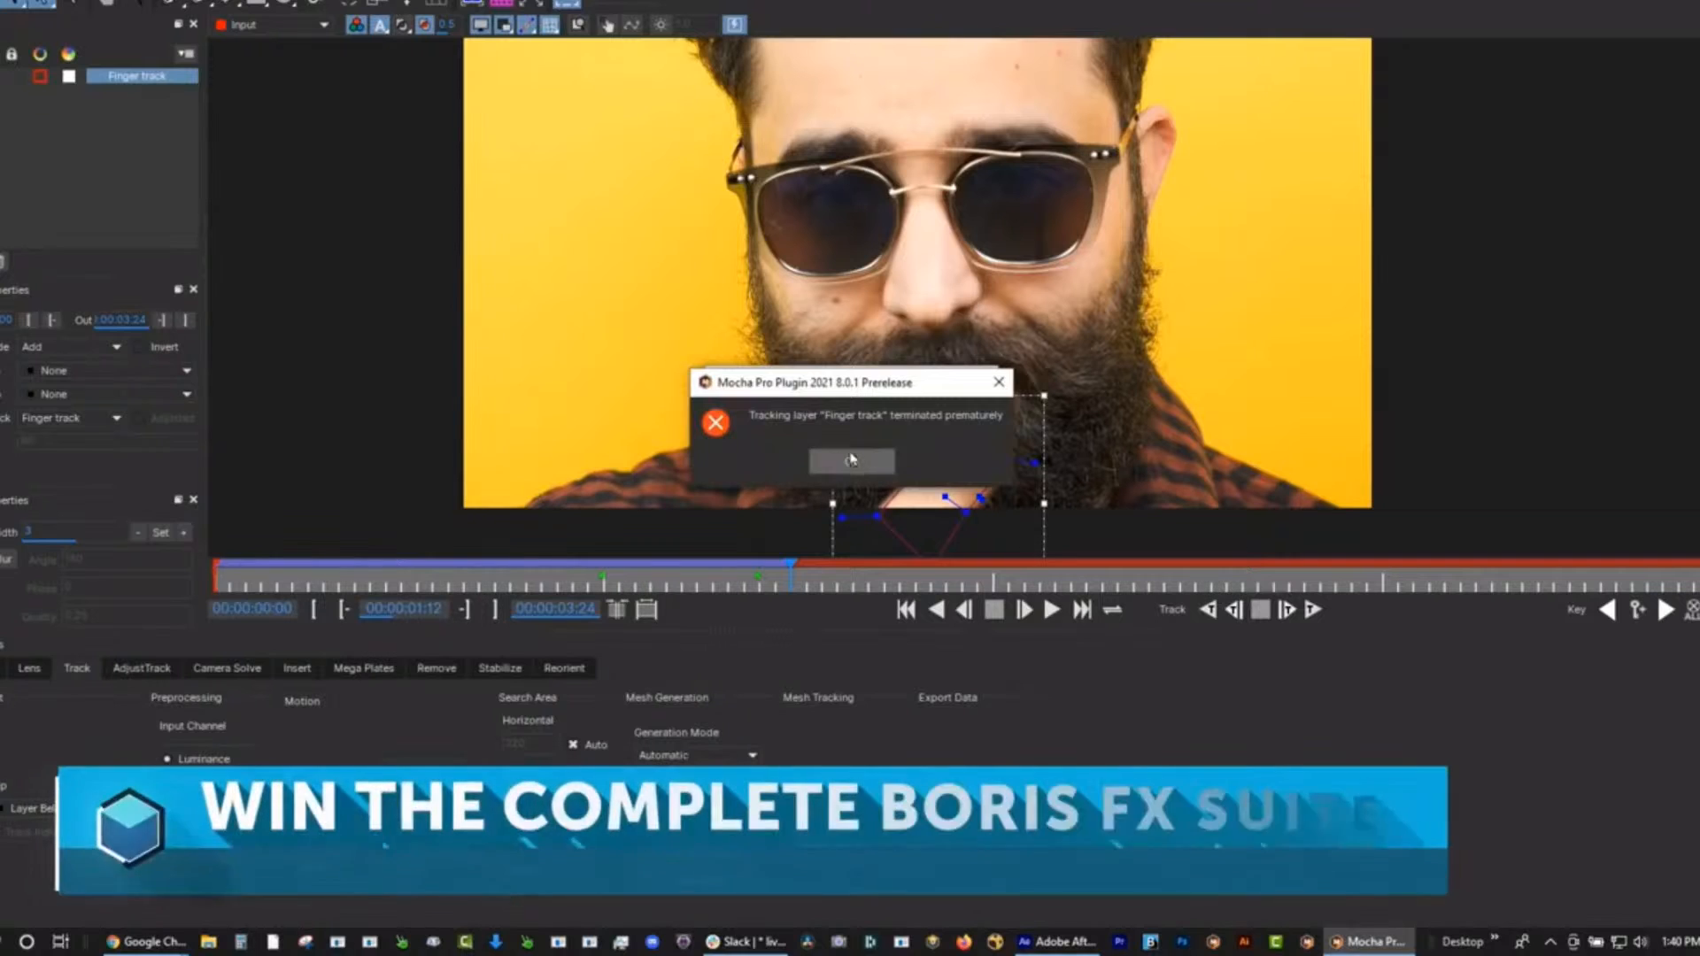
left_click(859, 463)
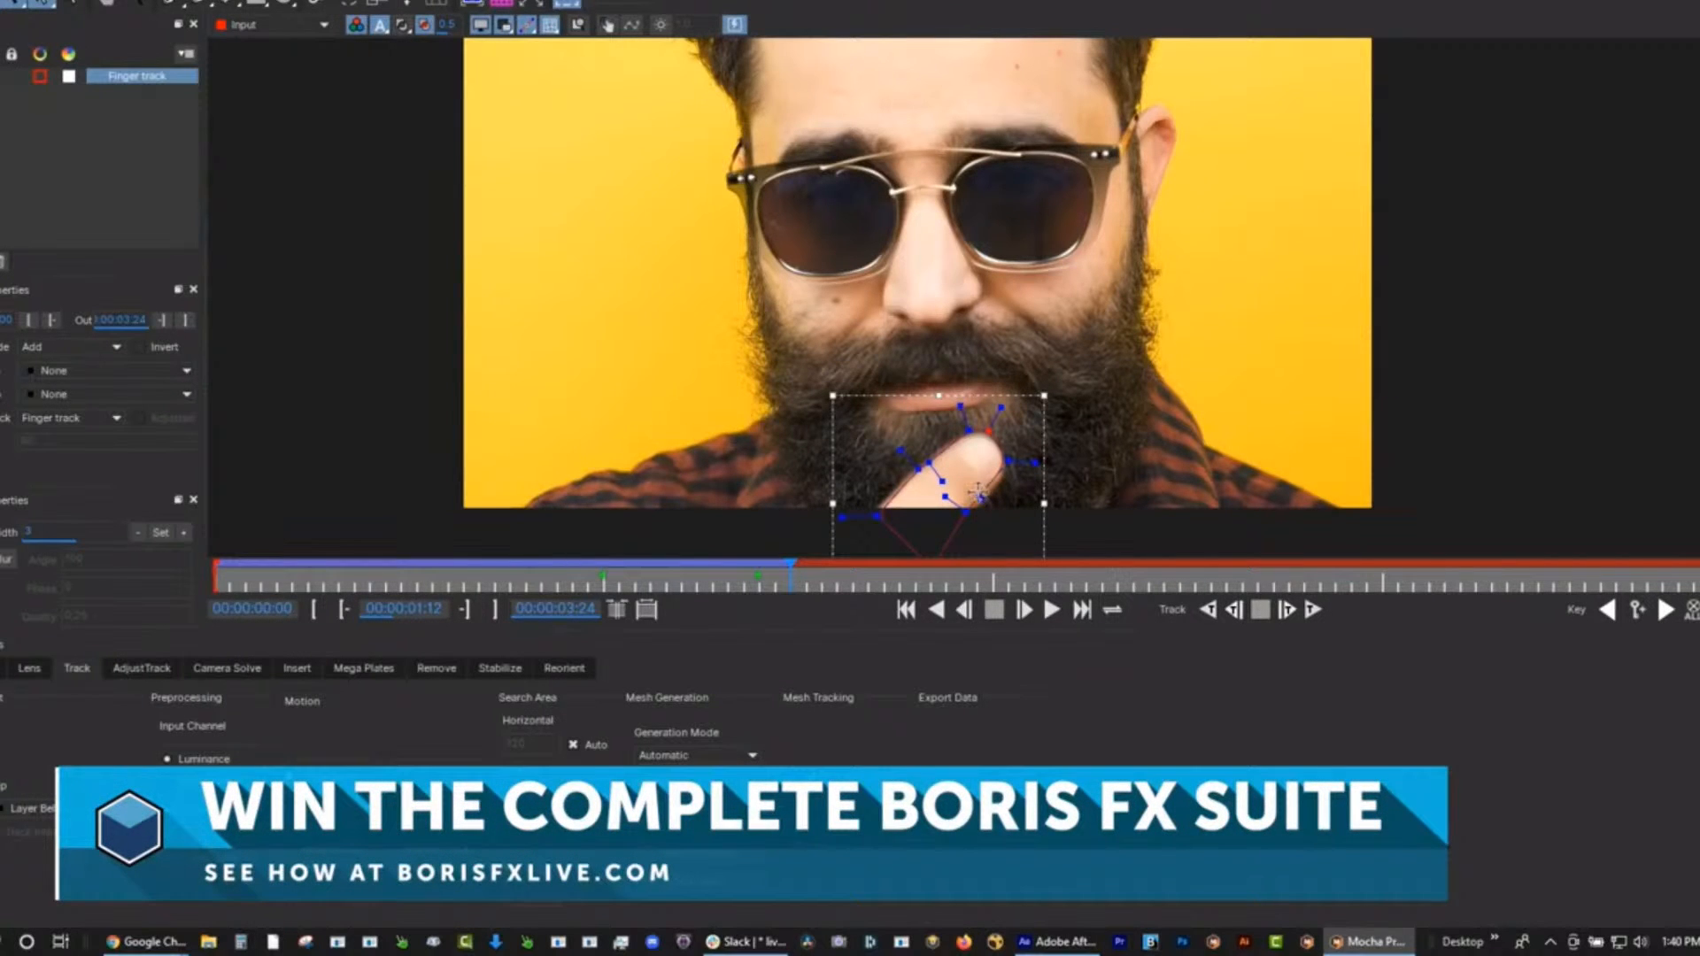
Refit the finger spline's lower and side points at 00:00:01:12, and move the spline down out of frame with the finger at 00:00:01:13.
left_click_drag(978, 494, 850, 514)
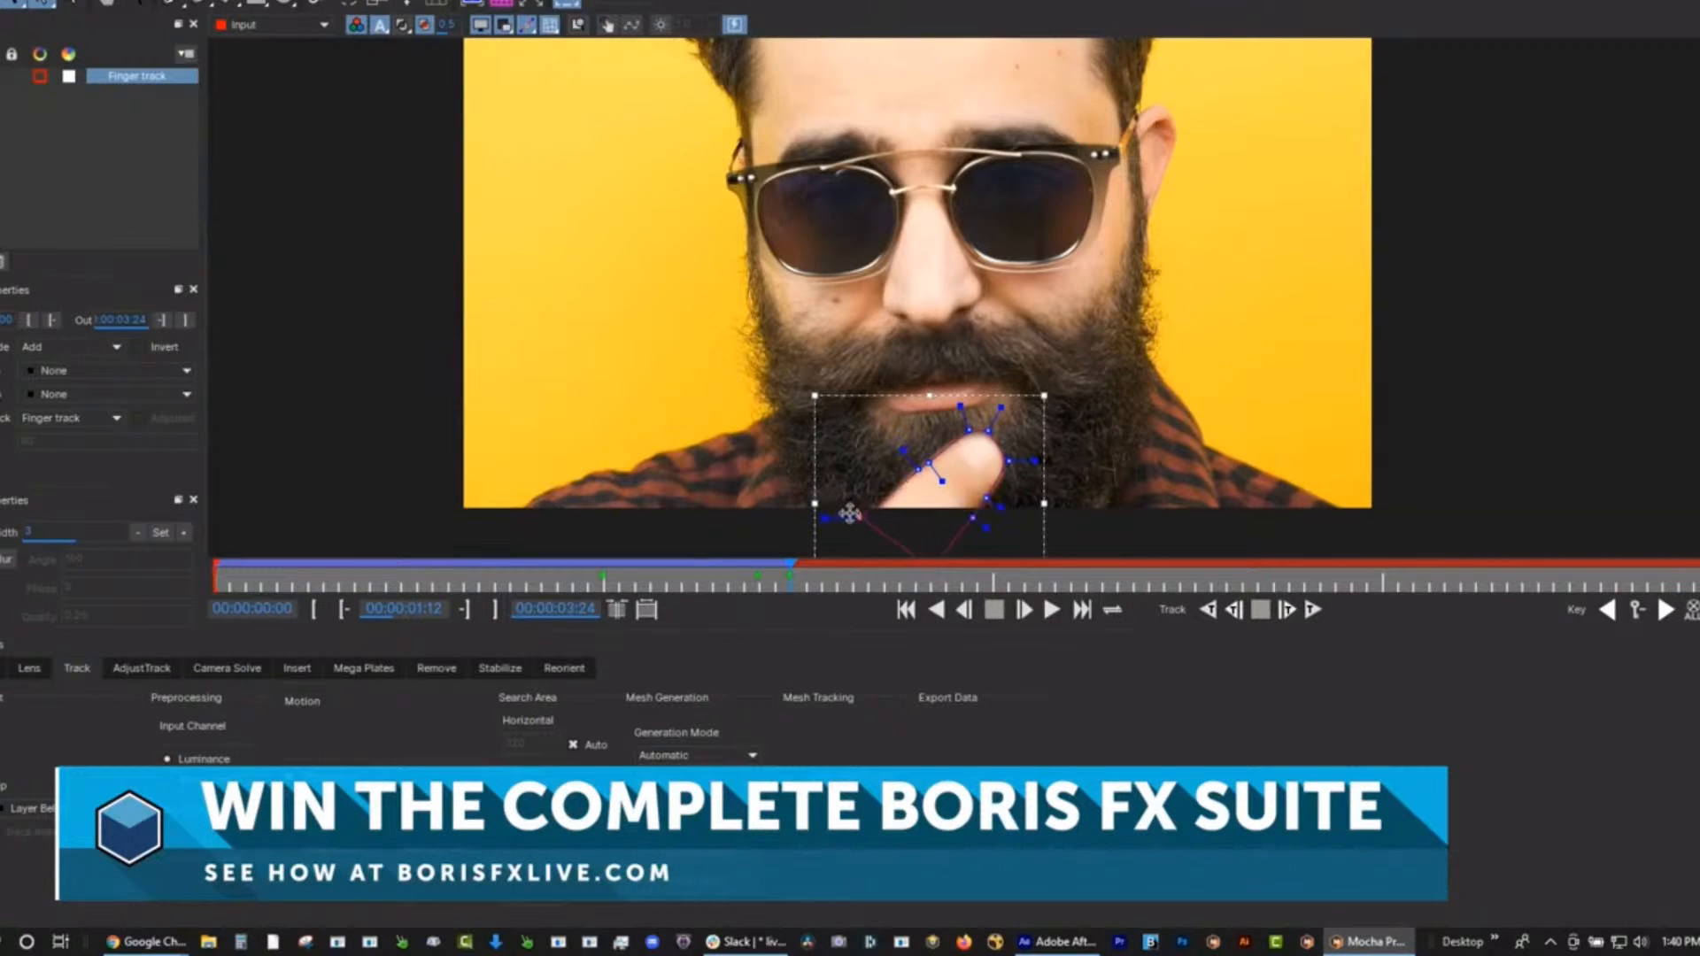
left_click_drag(929, 463, 925, 461)
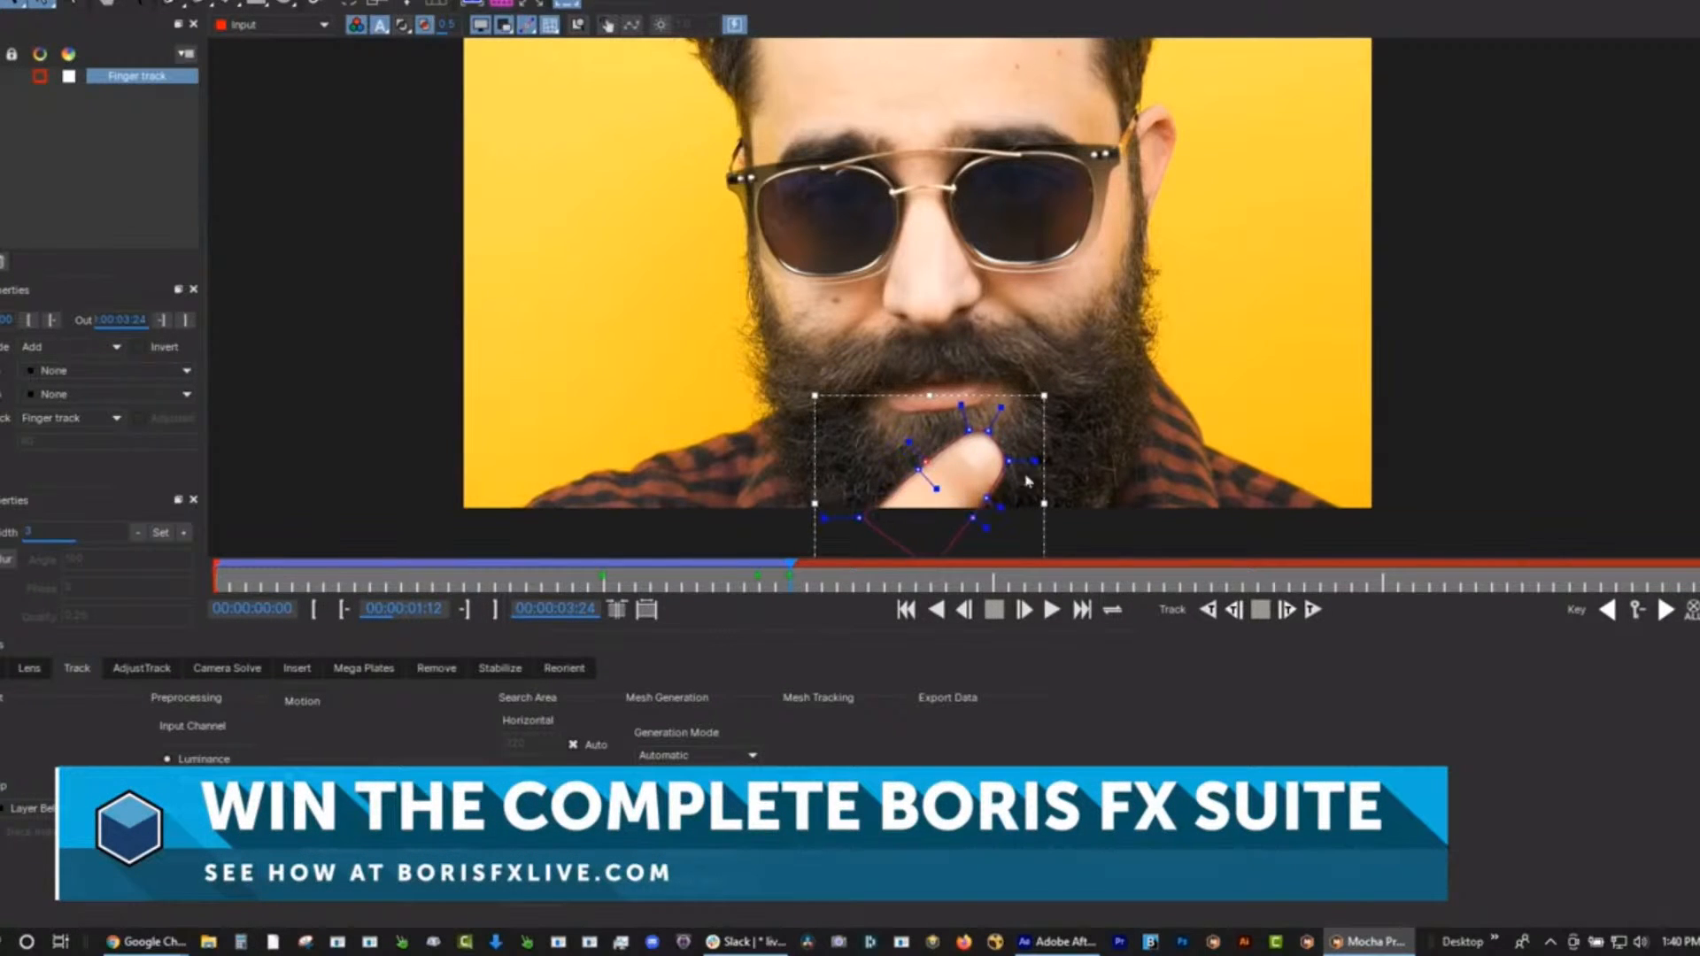
left_click(801, 578)
left_click_drag(1054, 443, 1054, 502)
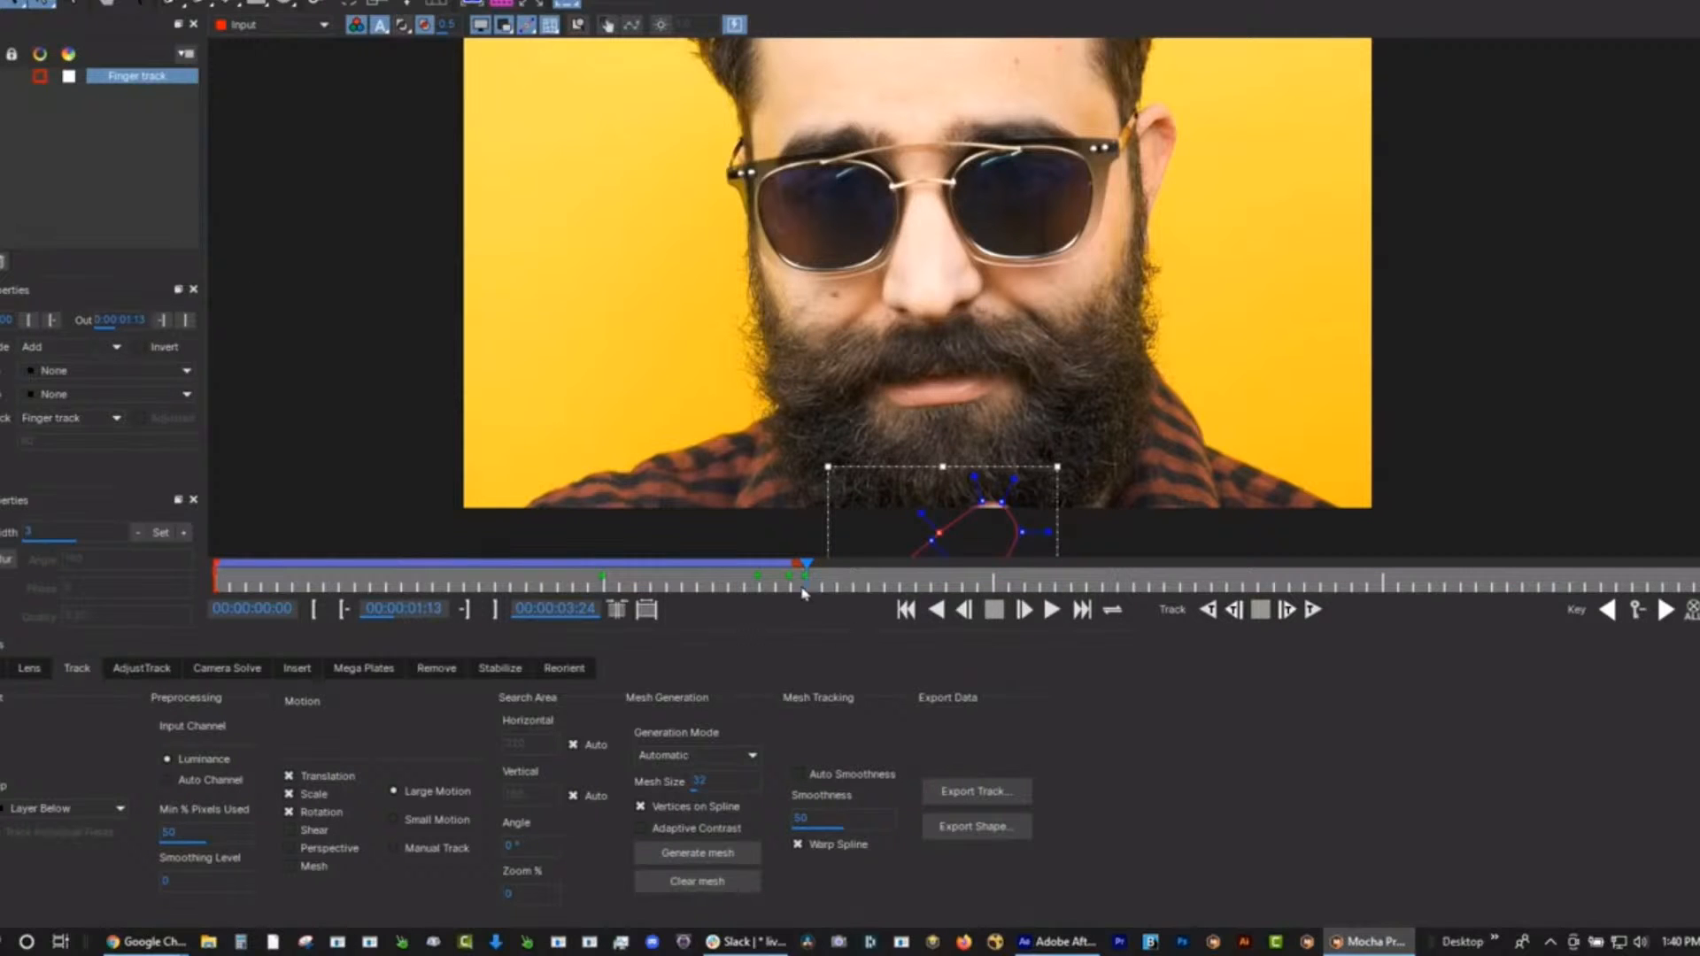
Play the shot from the first frame to review the finger track, and return to 00:00:00:00.
left_click_drag(782, 578, 154, 564)
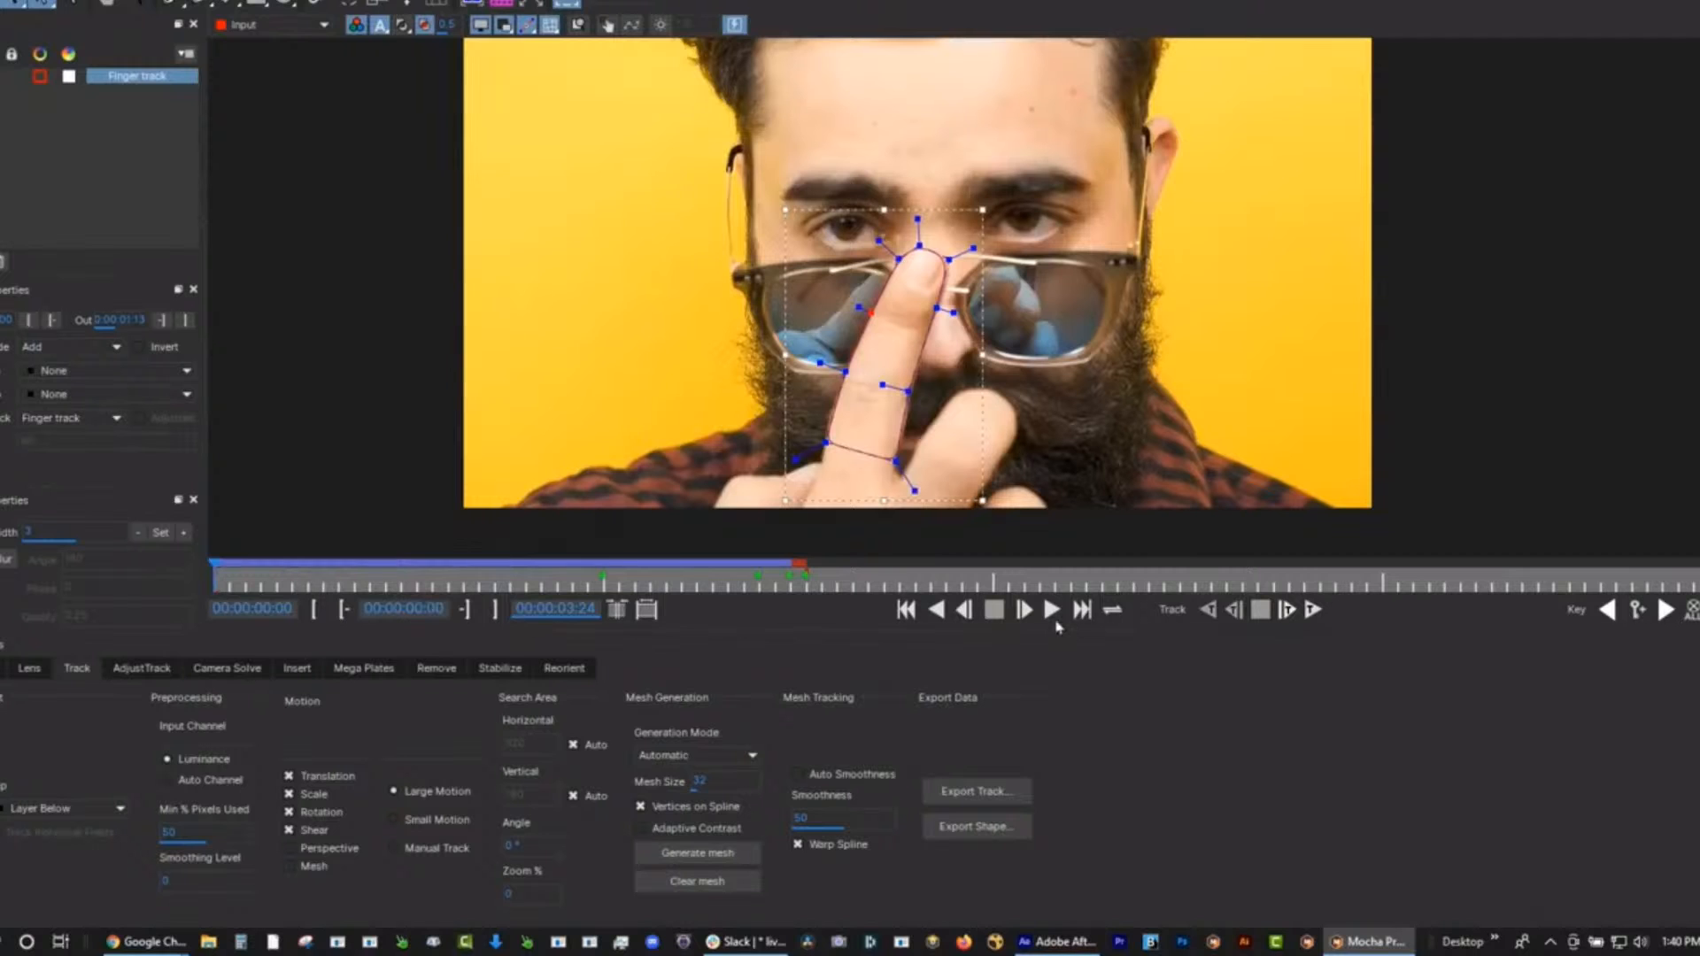
left_click(1052, 609)
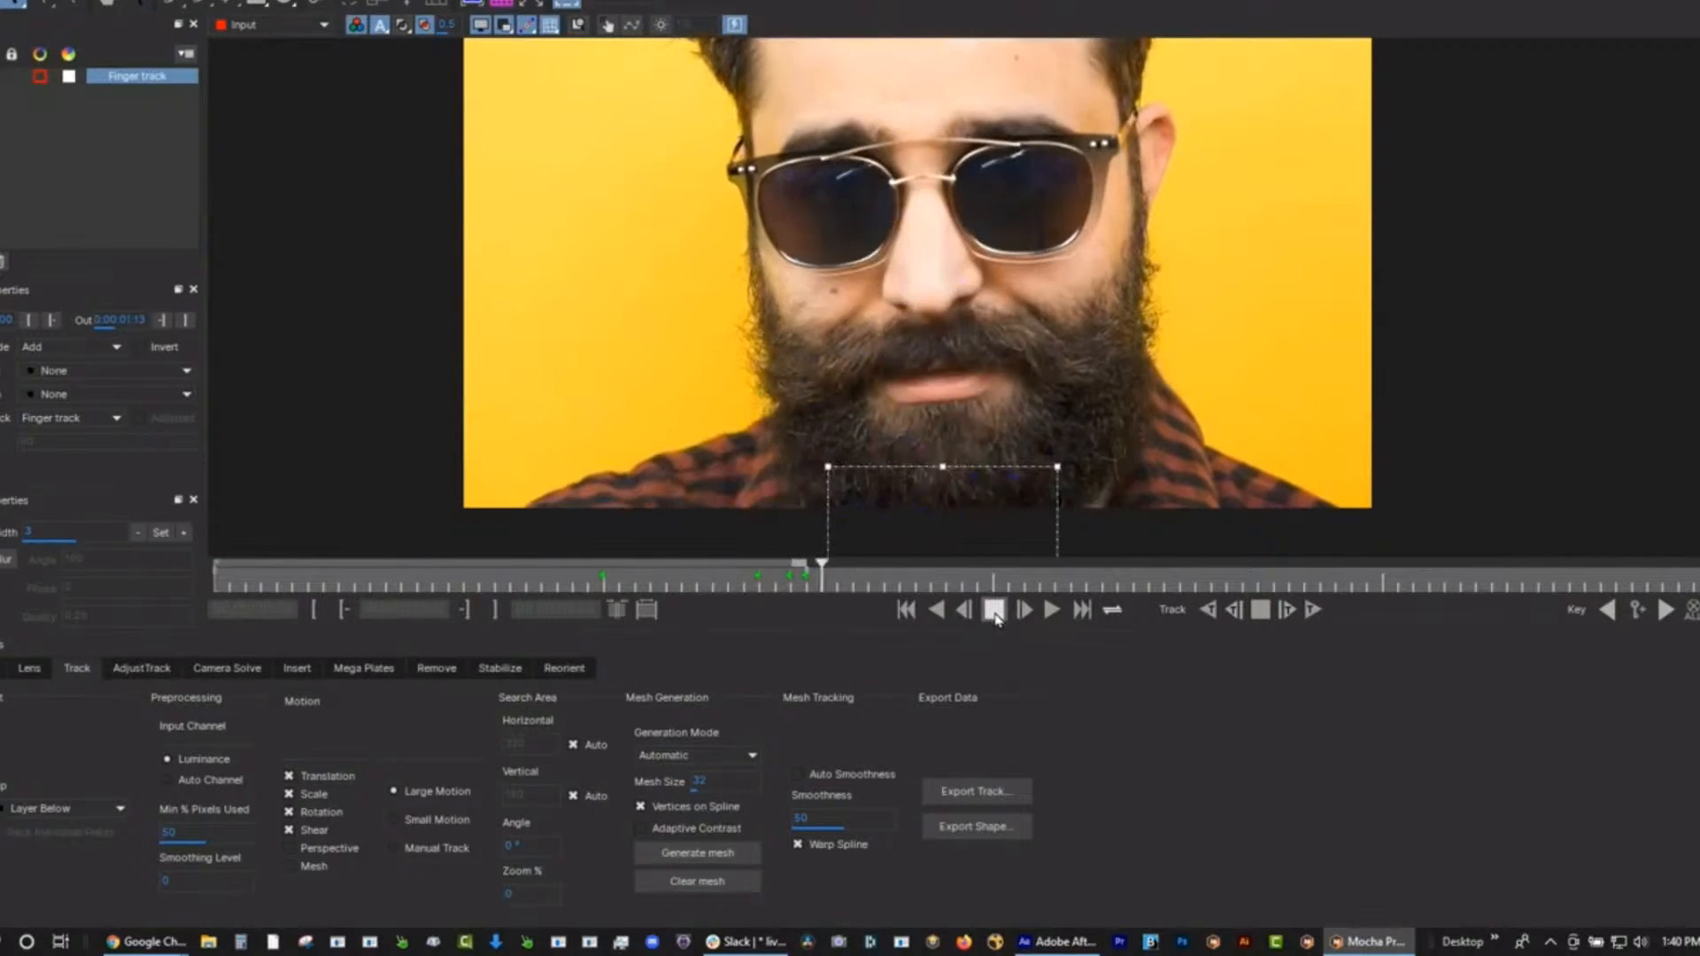
left_click(994, 609)
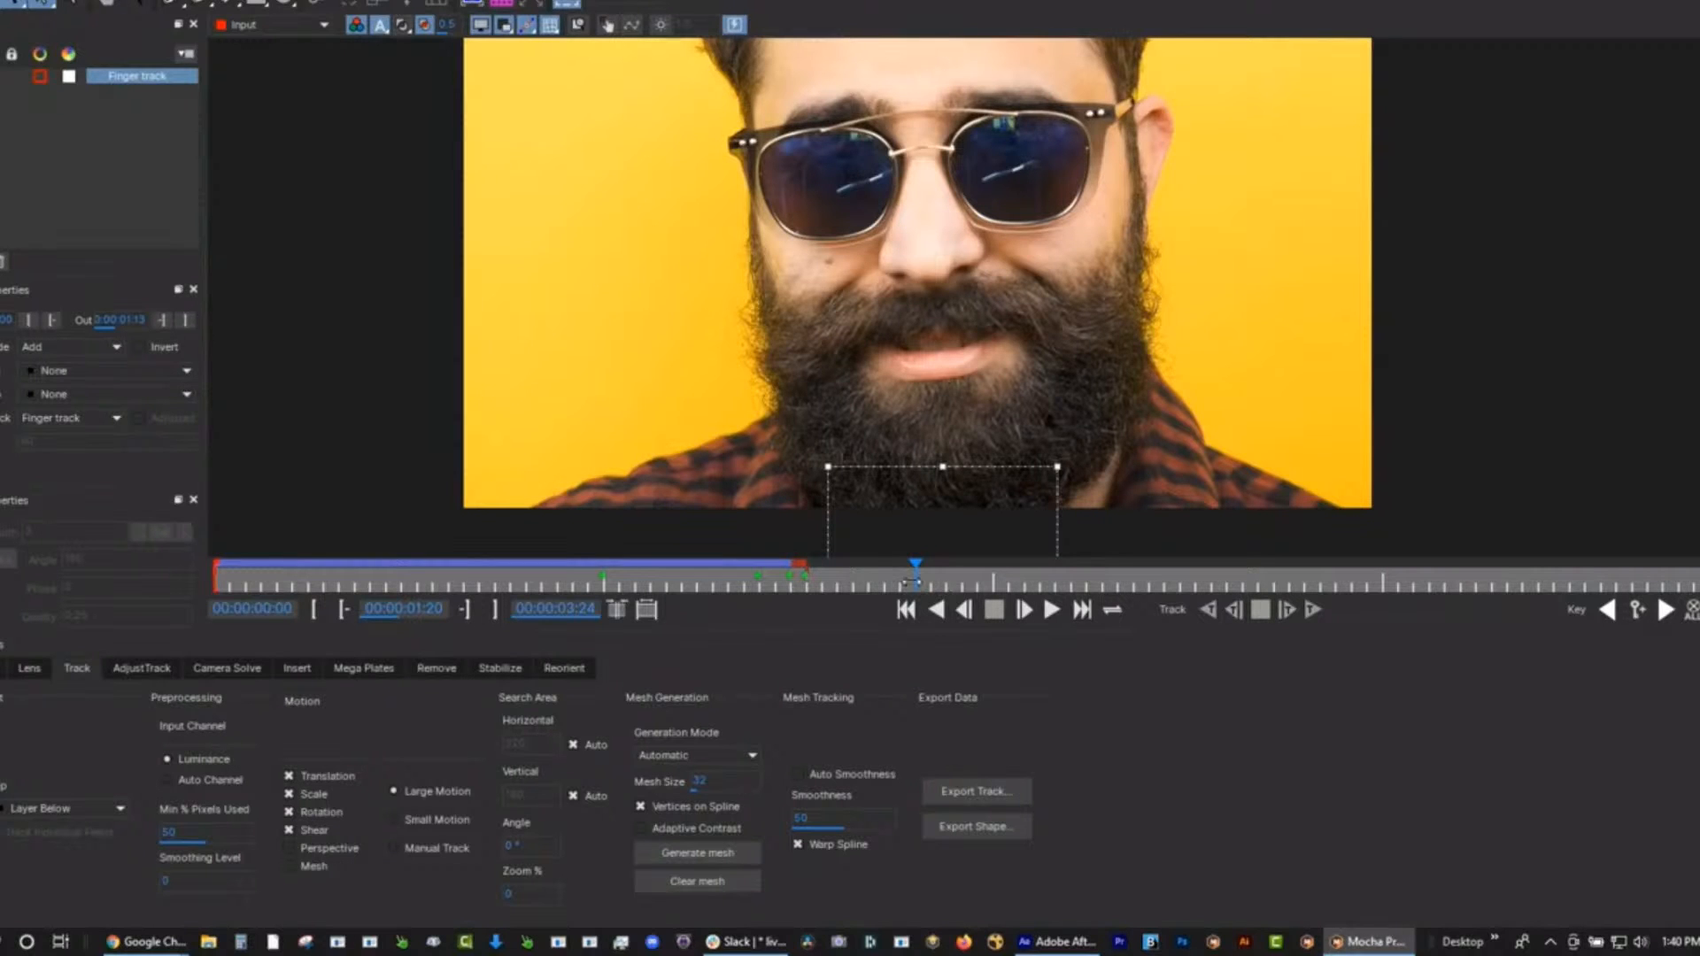
left_click_drag(912, 582, 213, 584)
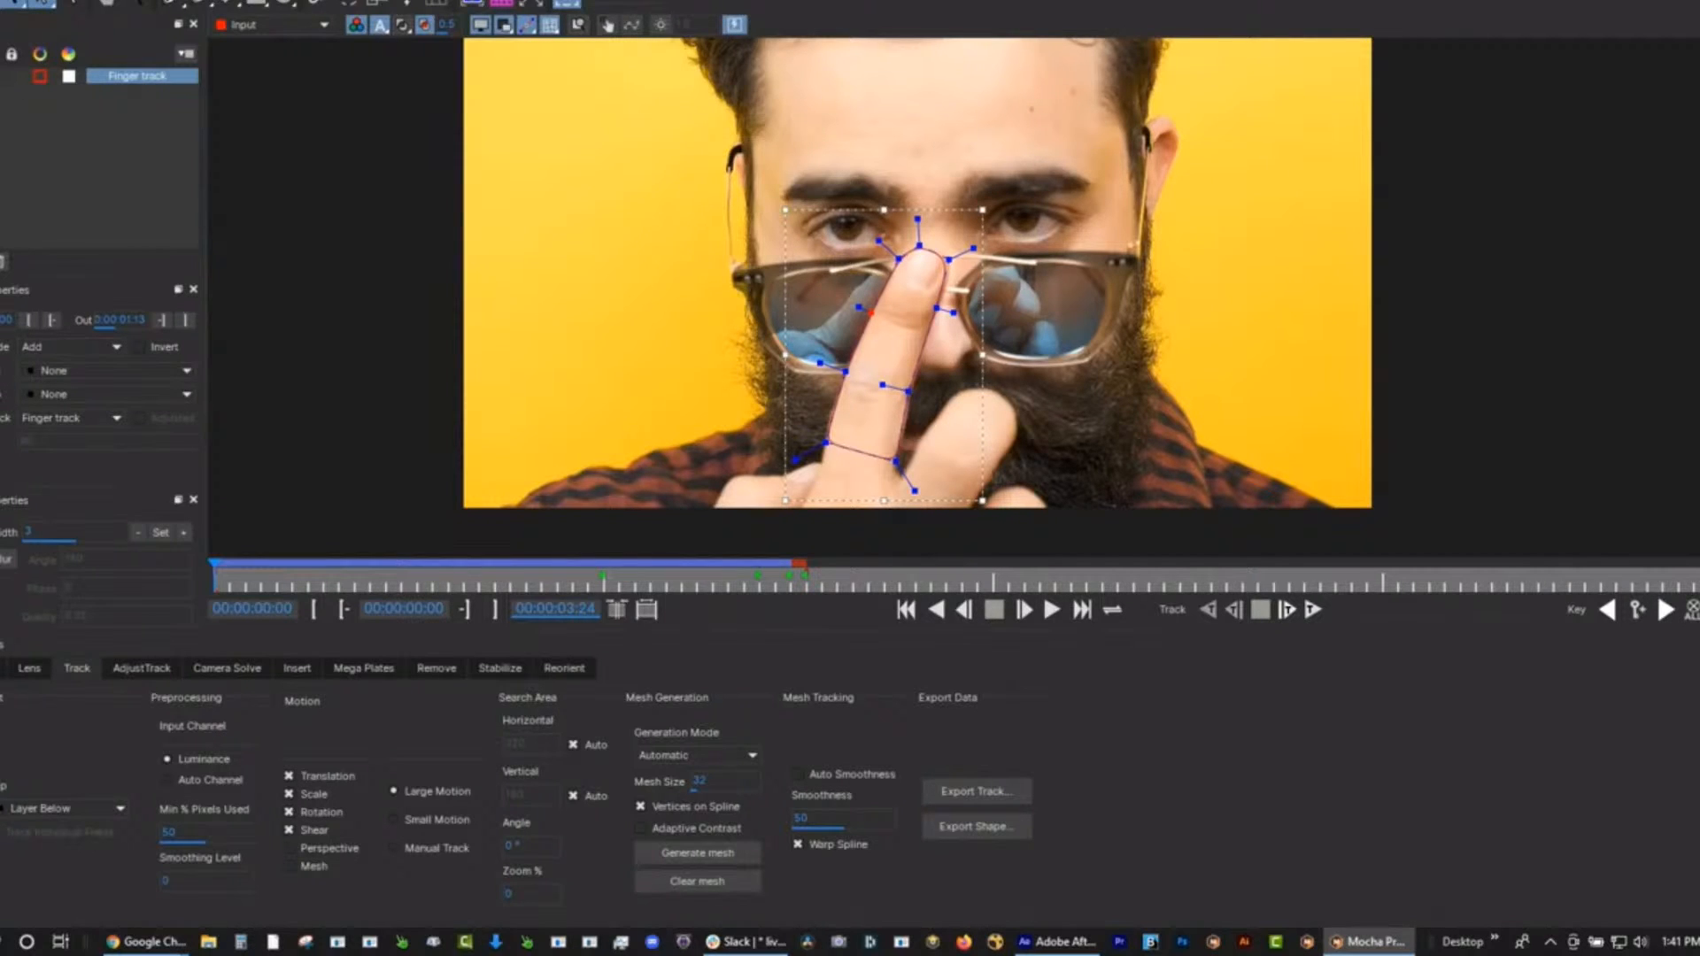
Hide the Finger track layer and go to 00:00:00:22, where most of the hand is in frame.
left_click(0, 76)
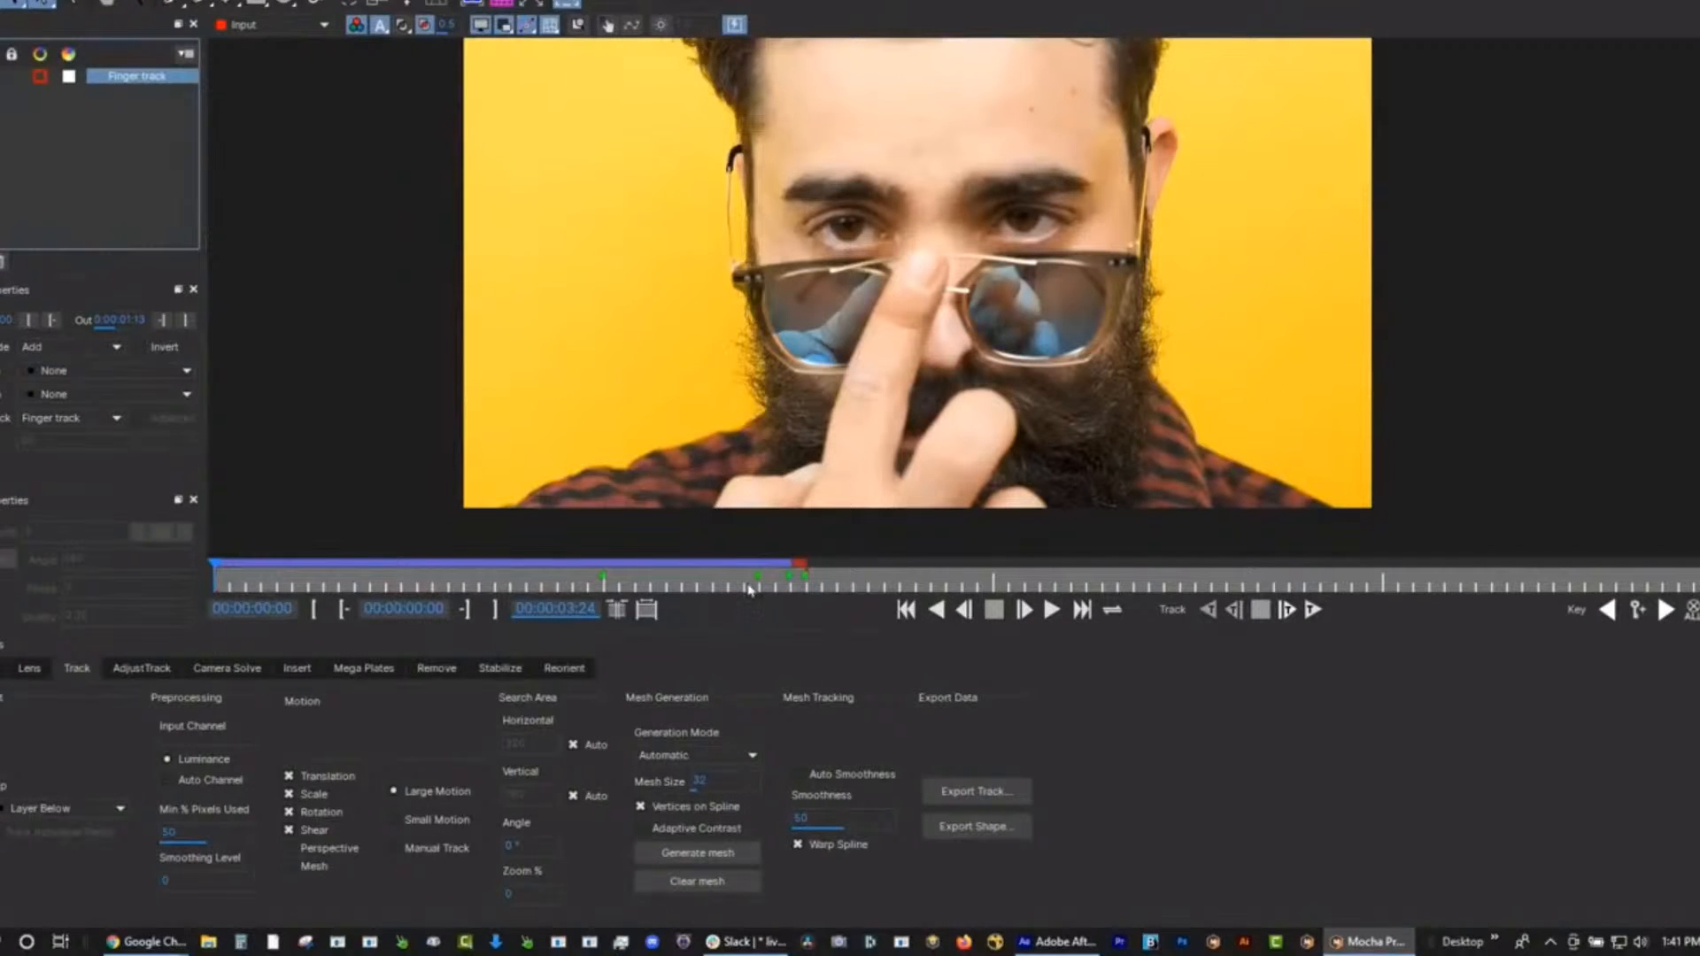
left_click_drag(637, 582, 557, 583)
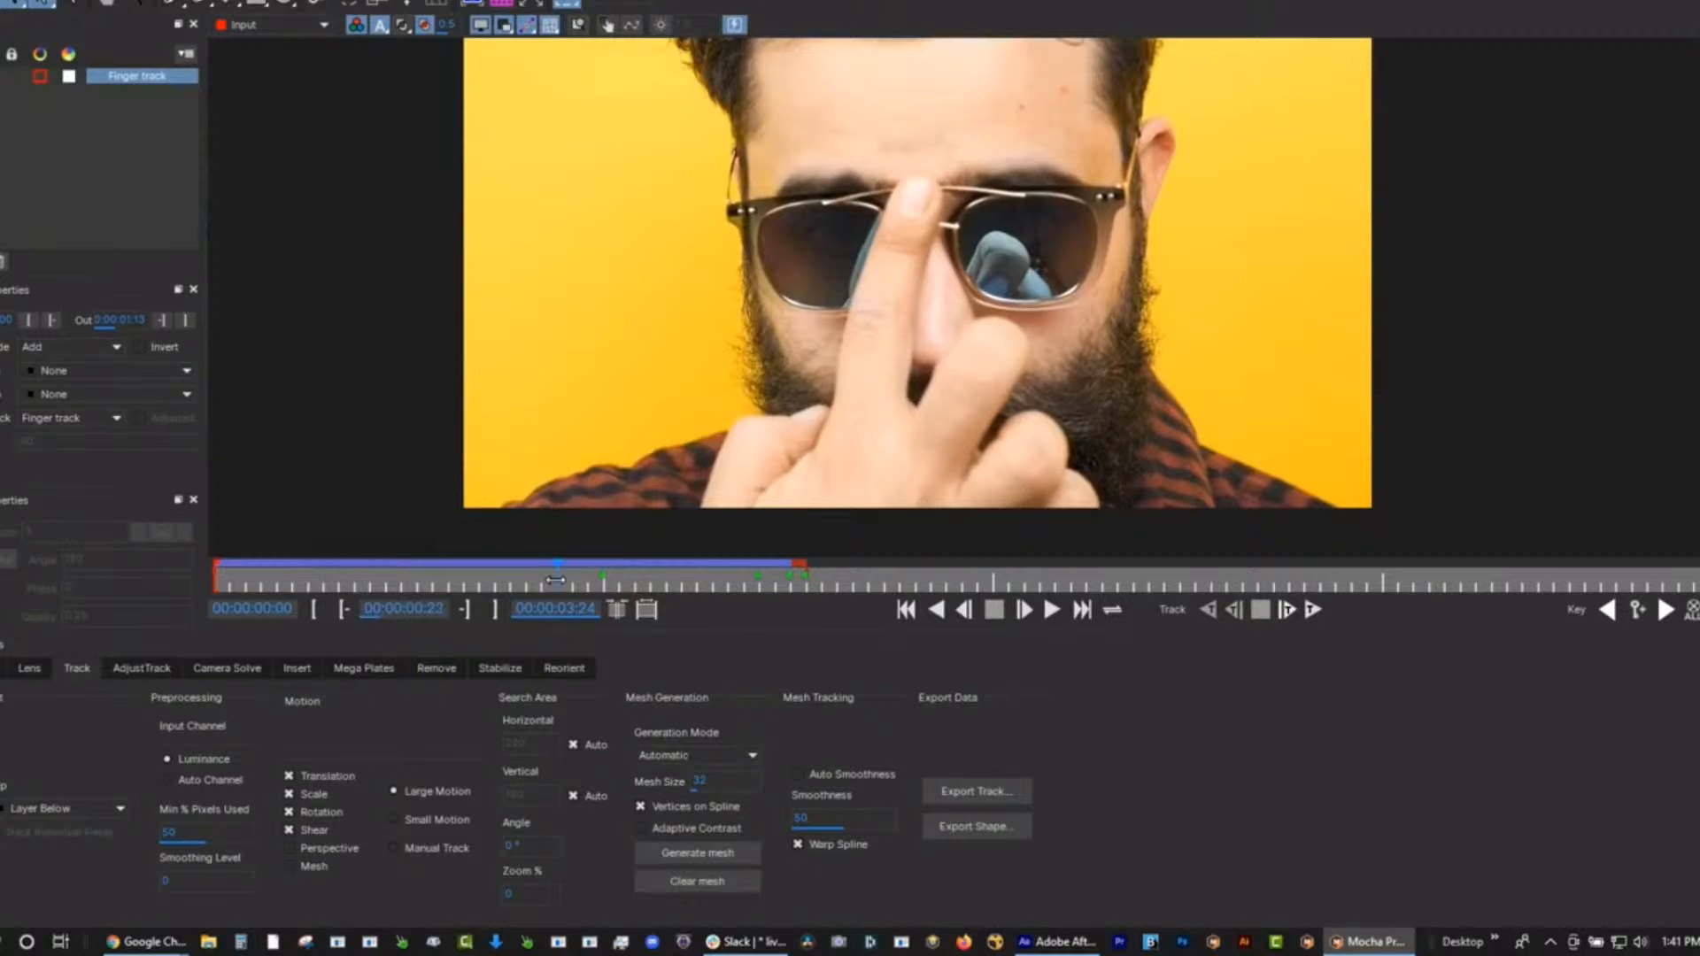
key("z")
left_click_drag(975, 465, 938, 327)
key("x")
key("z")
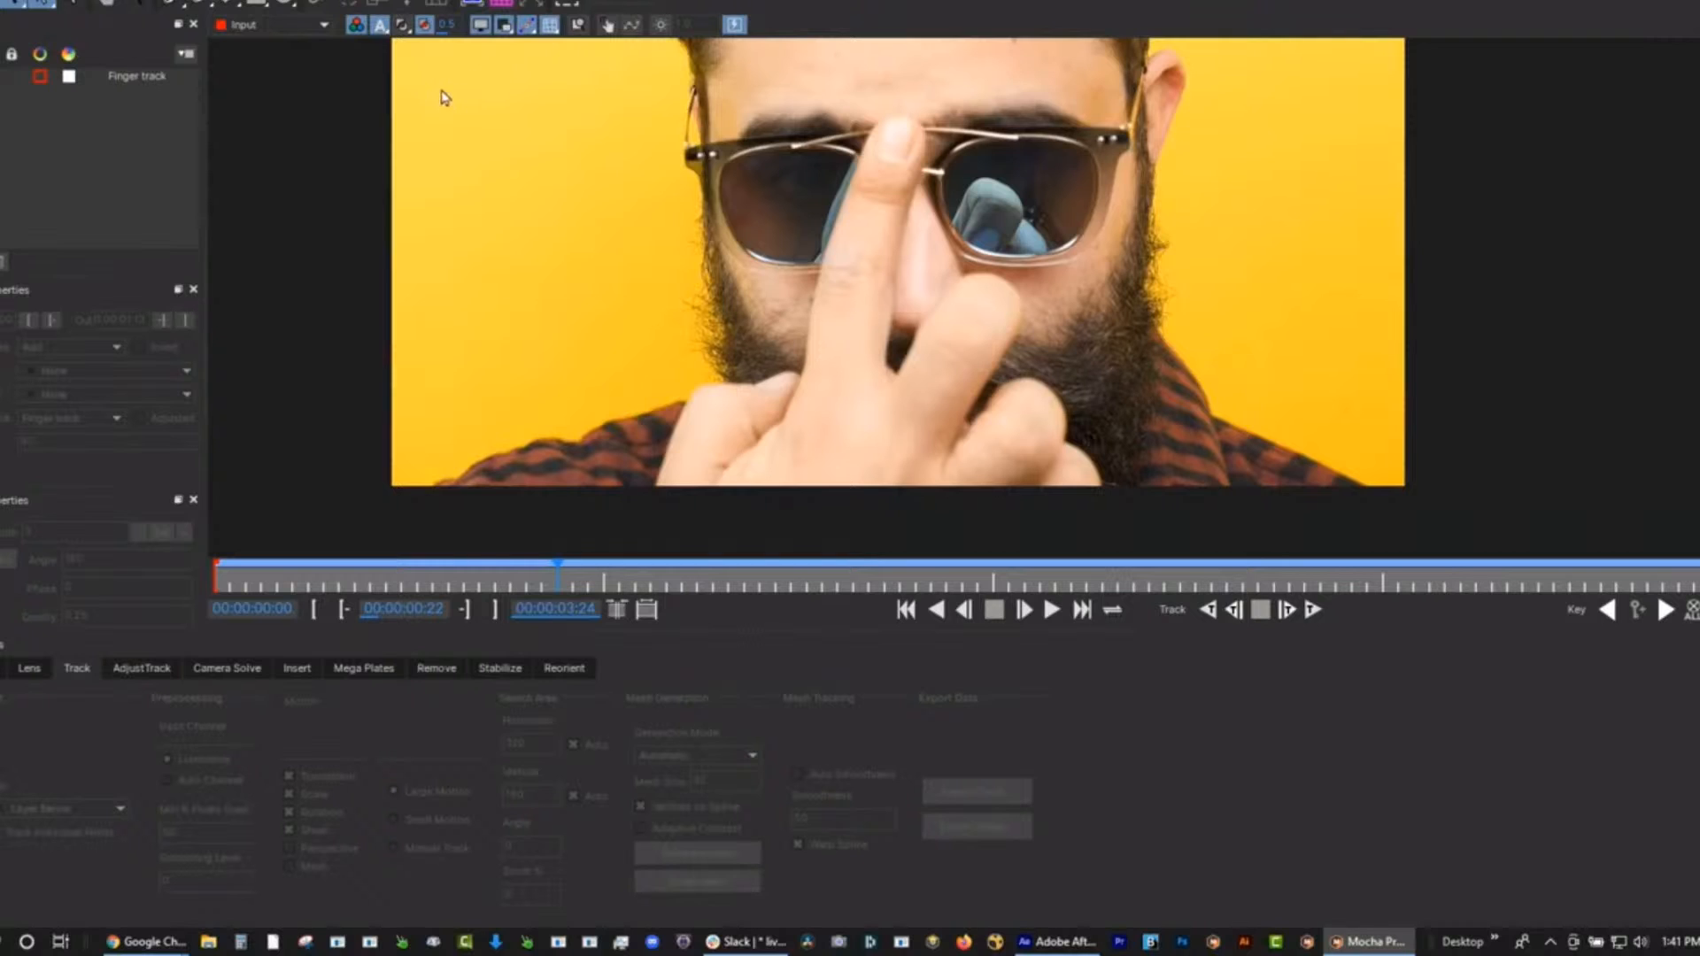
left_click(206, 4)
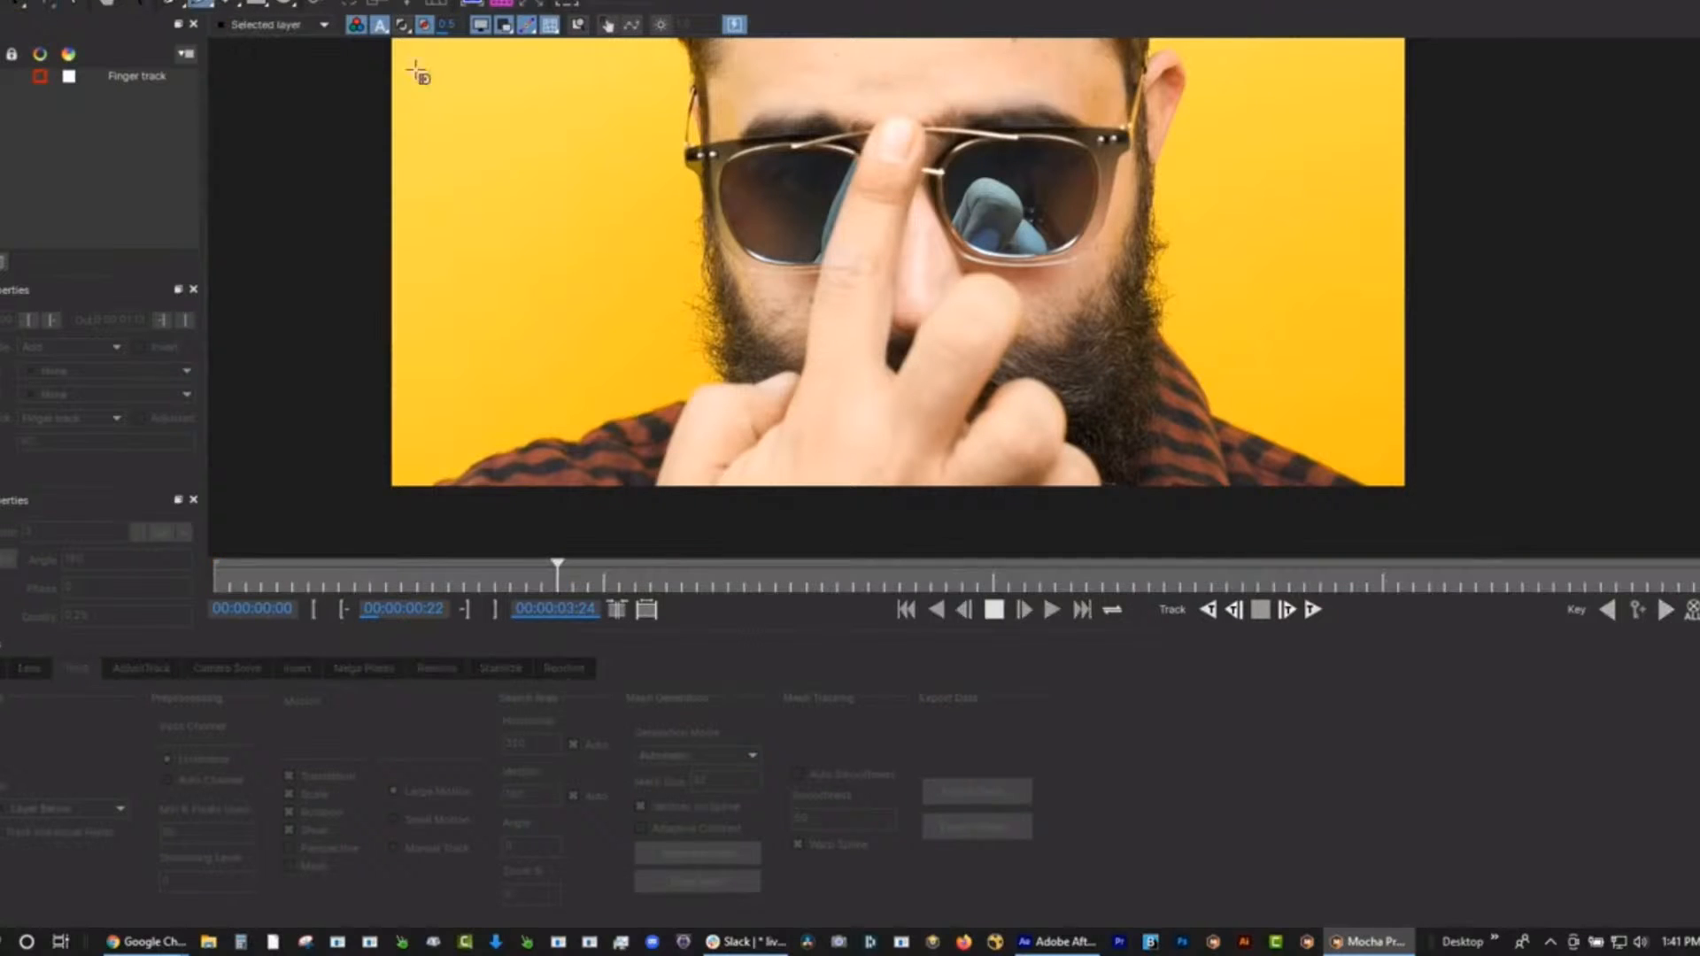
left_click(816, 279)
mouse_move(885, 111)
left_mouse_down()
mouse_move(912, 216)
mouse_move(888, 370)
mouse_move(1040, 323)
mouse_move(1061, 422)
mouse_move(935, 537)
mouse_move(691, 432)
mouse_move(792, 367)
mouse_move(815, 279)
left_mouse_up()
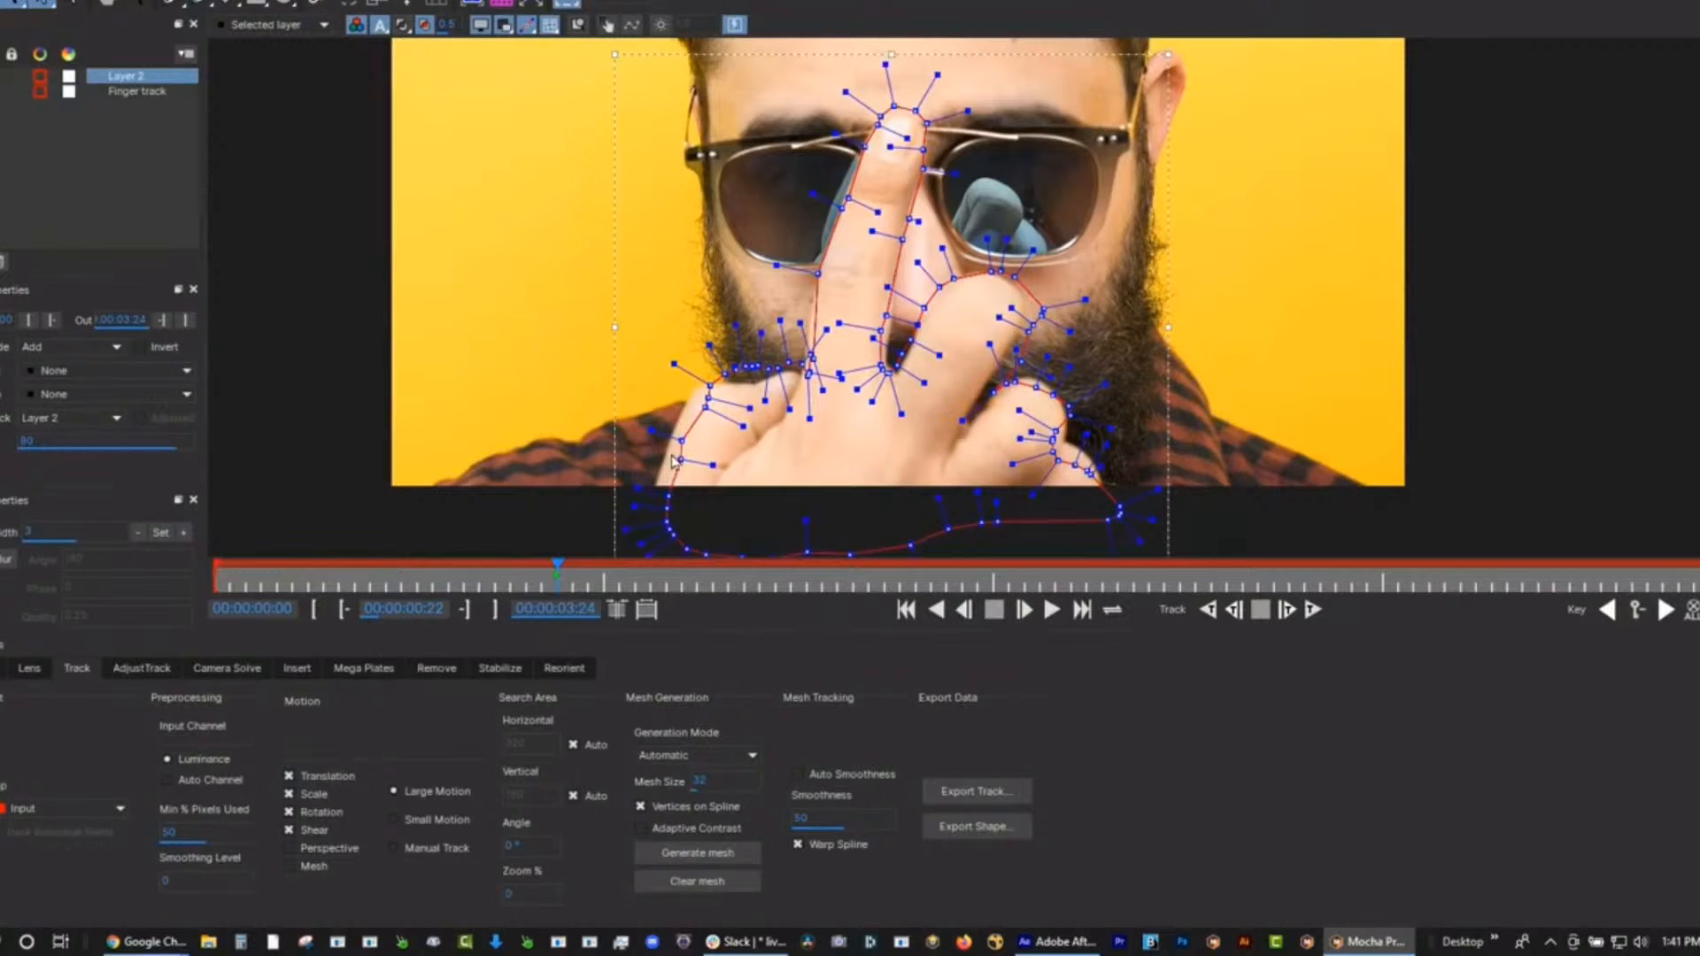
left_click(2, 263)
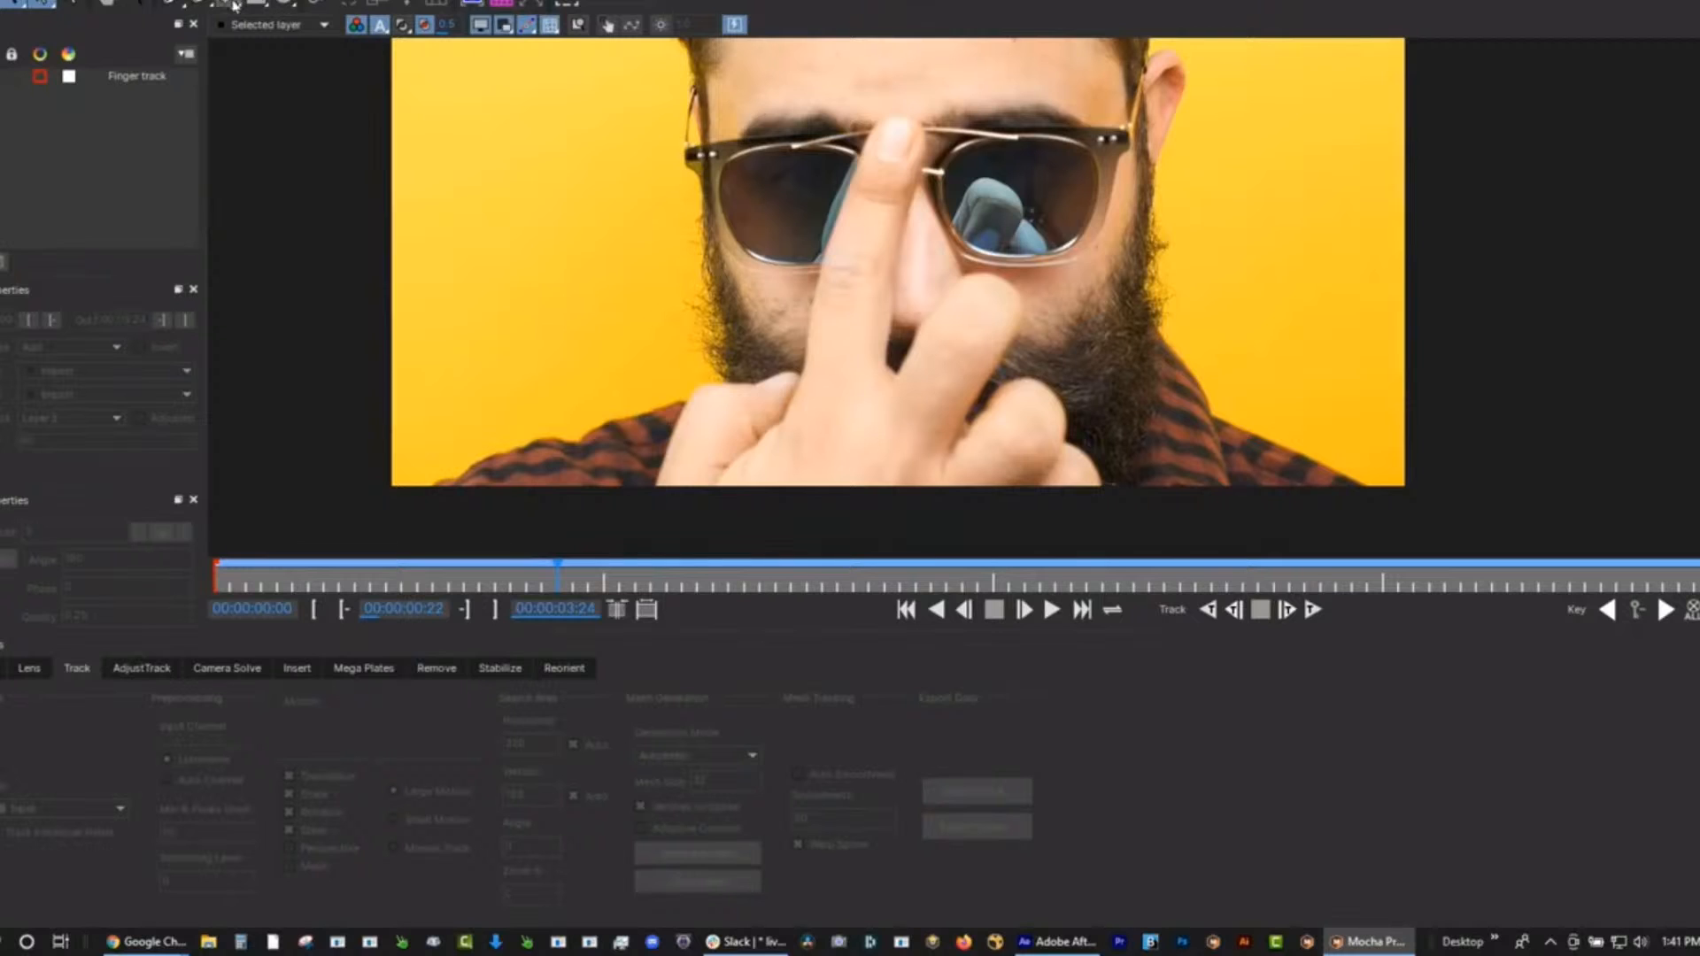
Start a magnetic spline at the fingertip and trace the extended finger's right edge and the folded fingers' outlines.
left_click(202, 4)
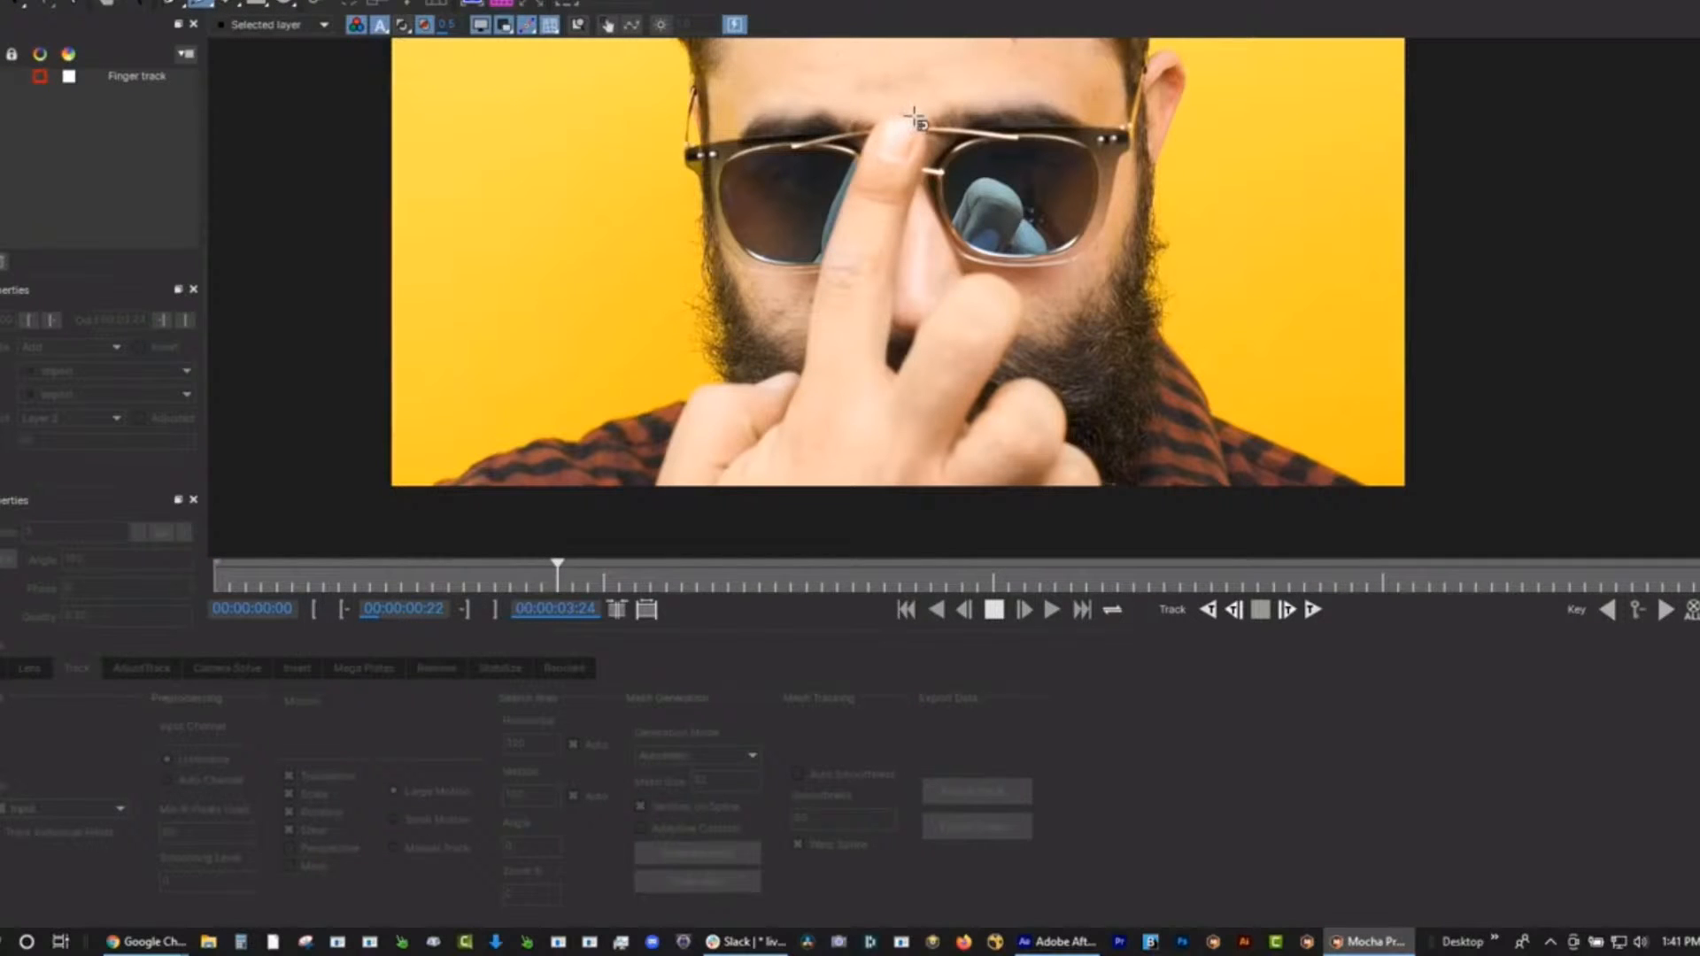
mouse_move(914, 118)
left_mouse_down()
mouse_move(927, 153)
mouse_move(890, 354)
left_mouse_up()
left_click(888, 354)
left_click(896, 372)
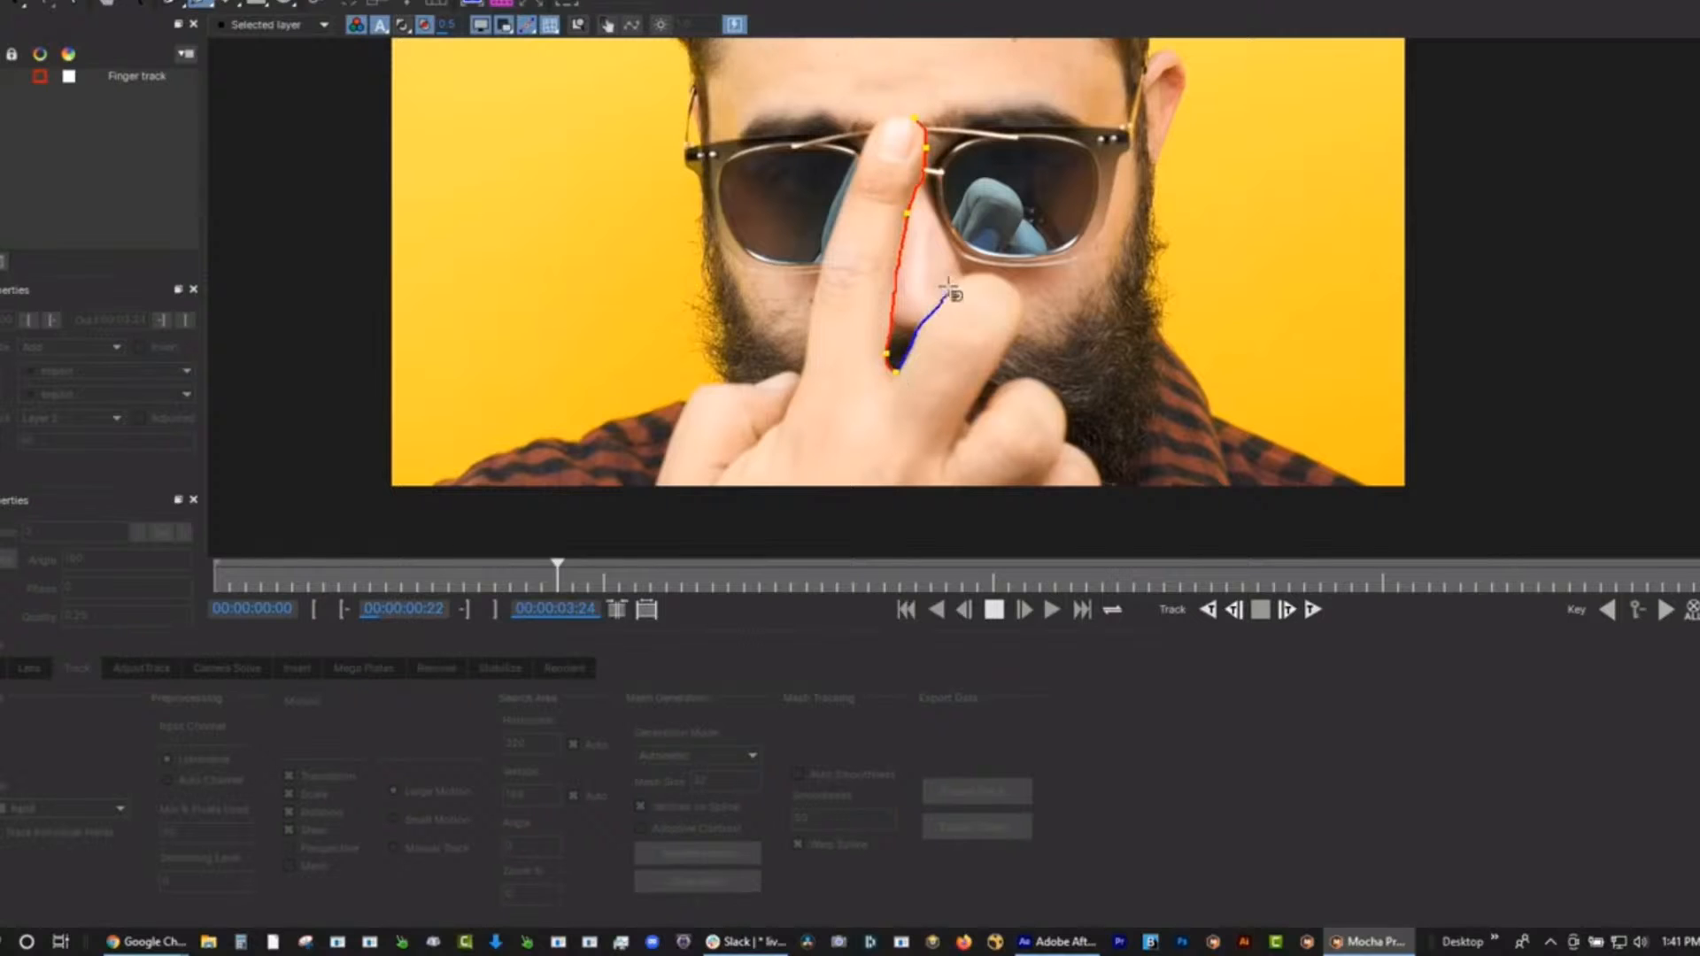
left_click(961, 278)
left_click(1012, 285)
left_click(1008, 347)
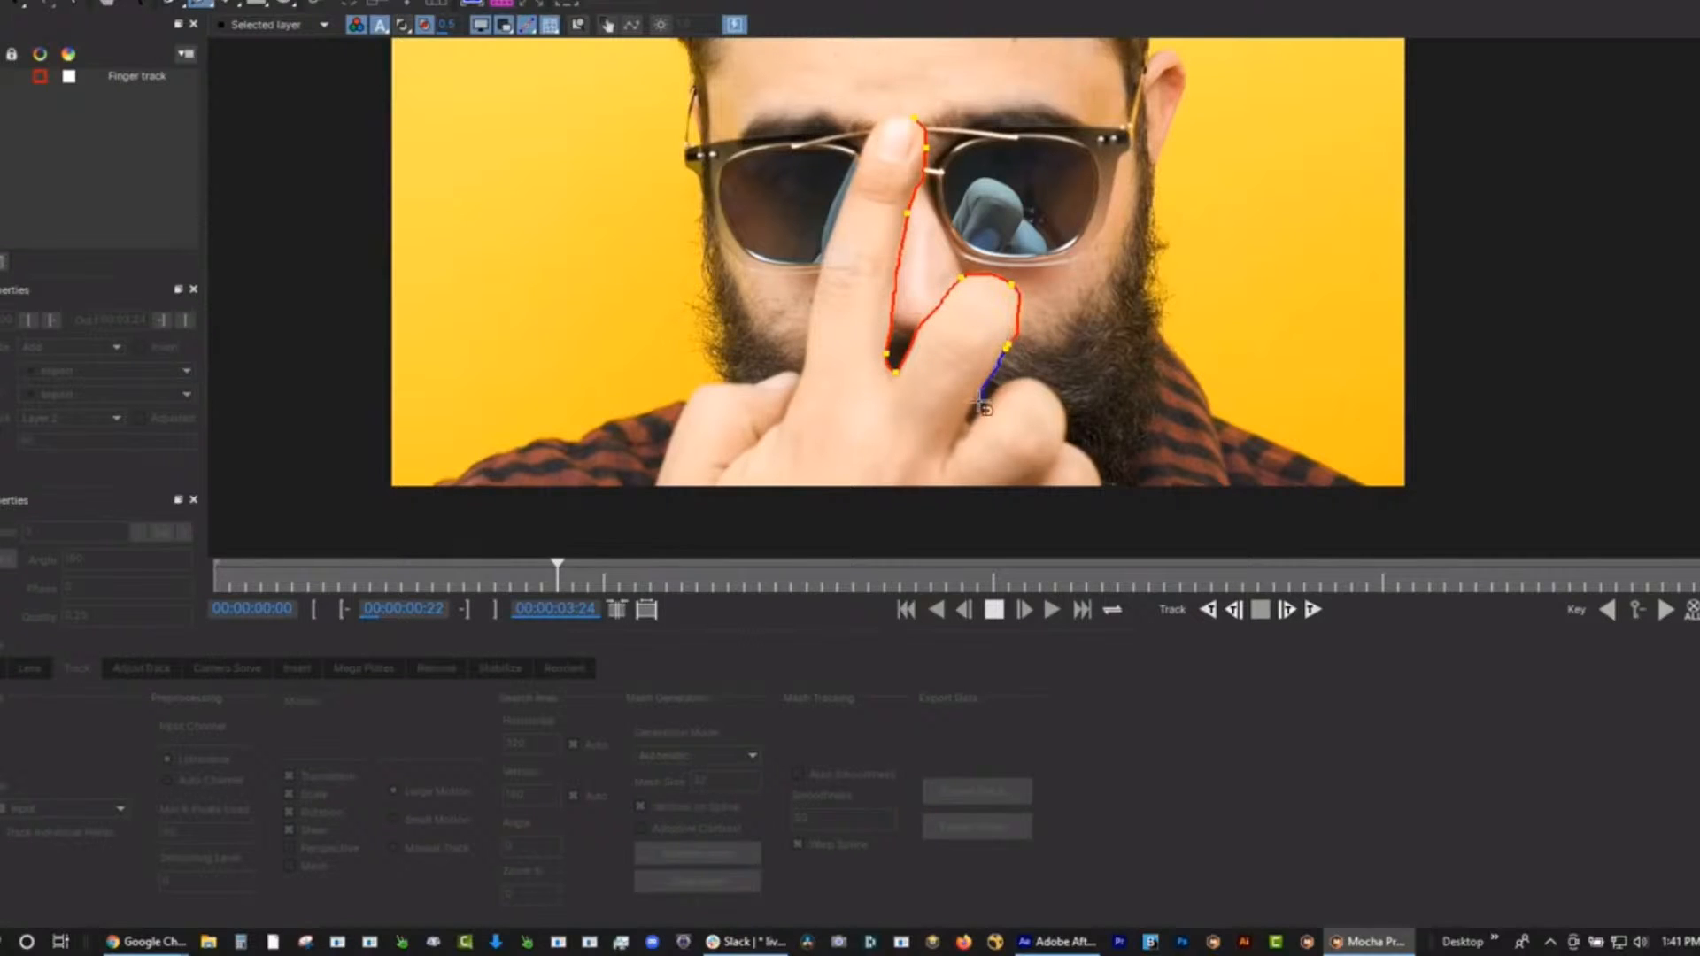
left_click(965, 429)
left_click(1007, 386)
left_click(1052, 393)
left_click(1065, 440)
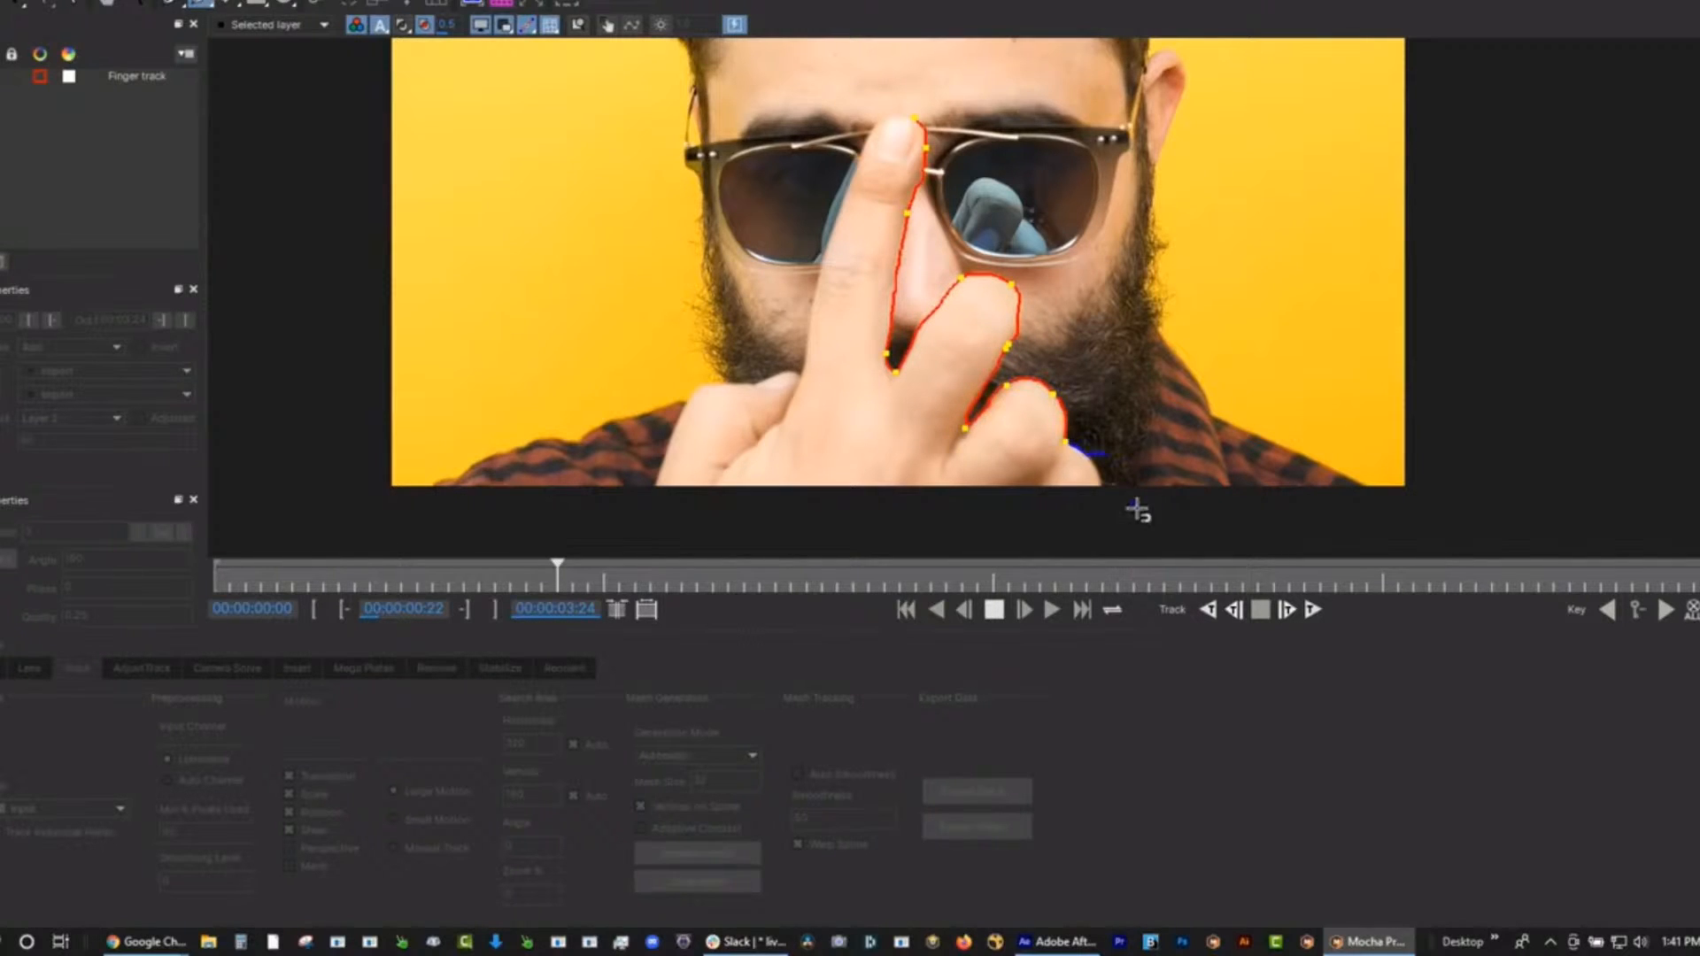
Continue the magnetic spline below the frame and up around the hand's left side, and close it along the extended finger.
left_click(1096, 478)
left_click(656, 474)
left_click(708, 383)
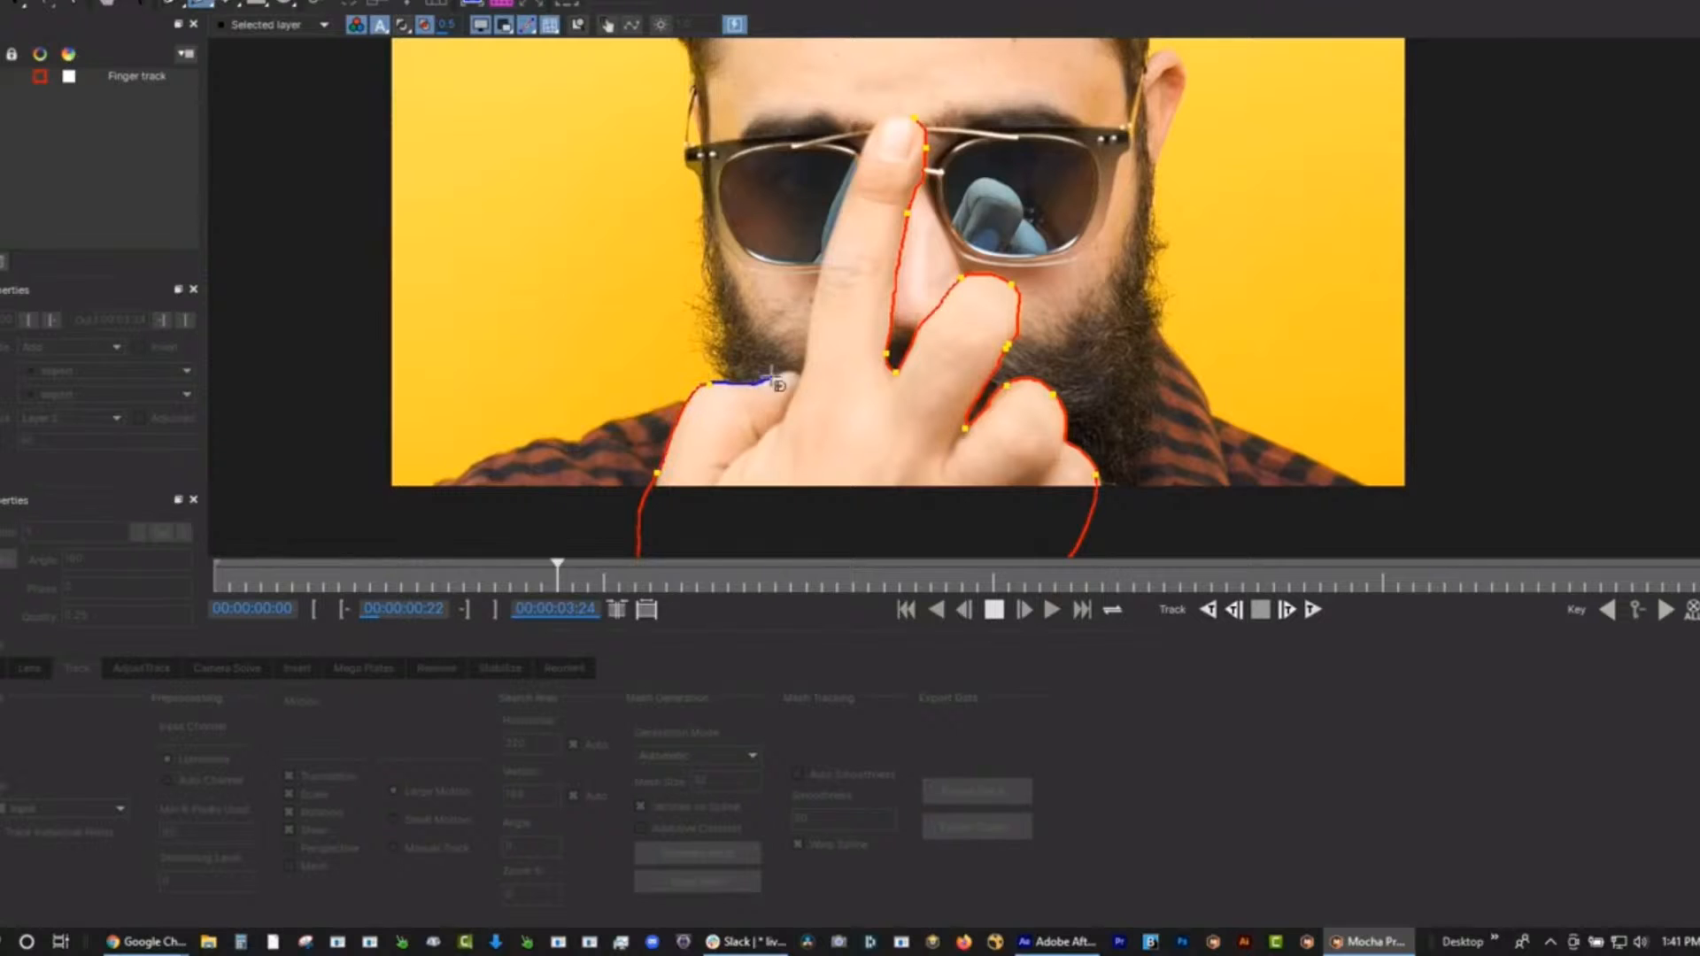
left_click(799, 372)
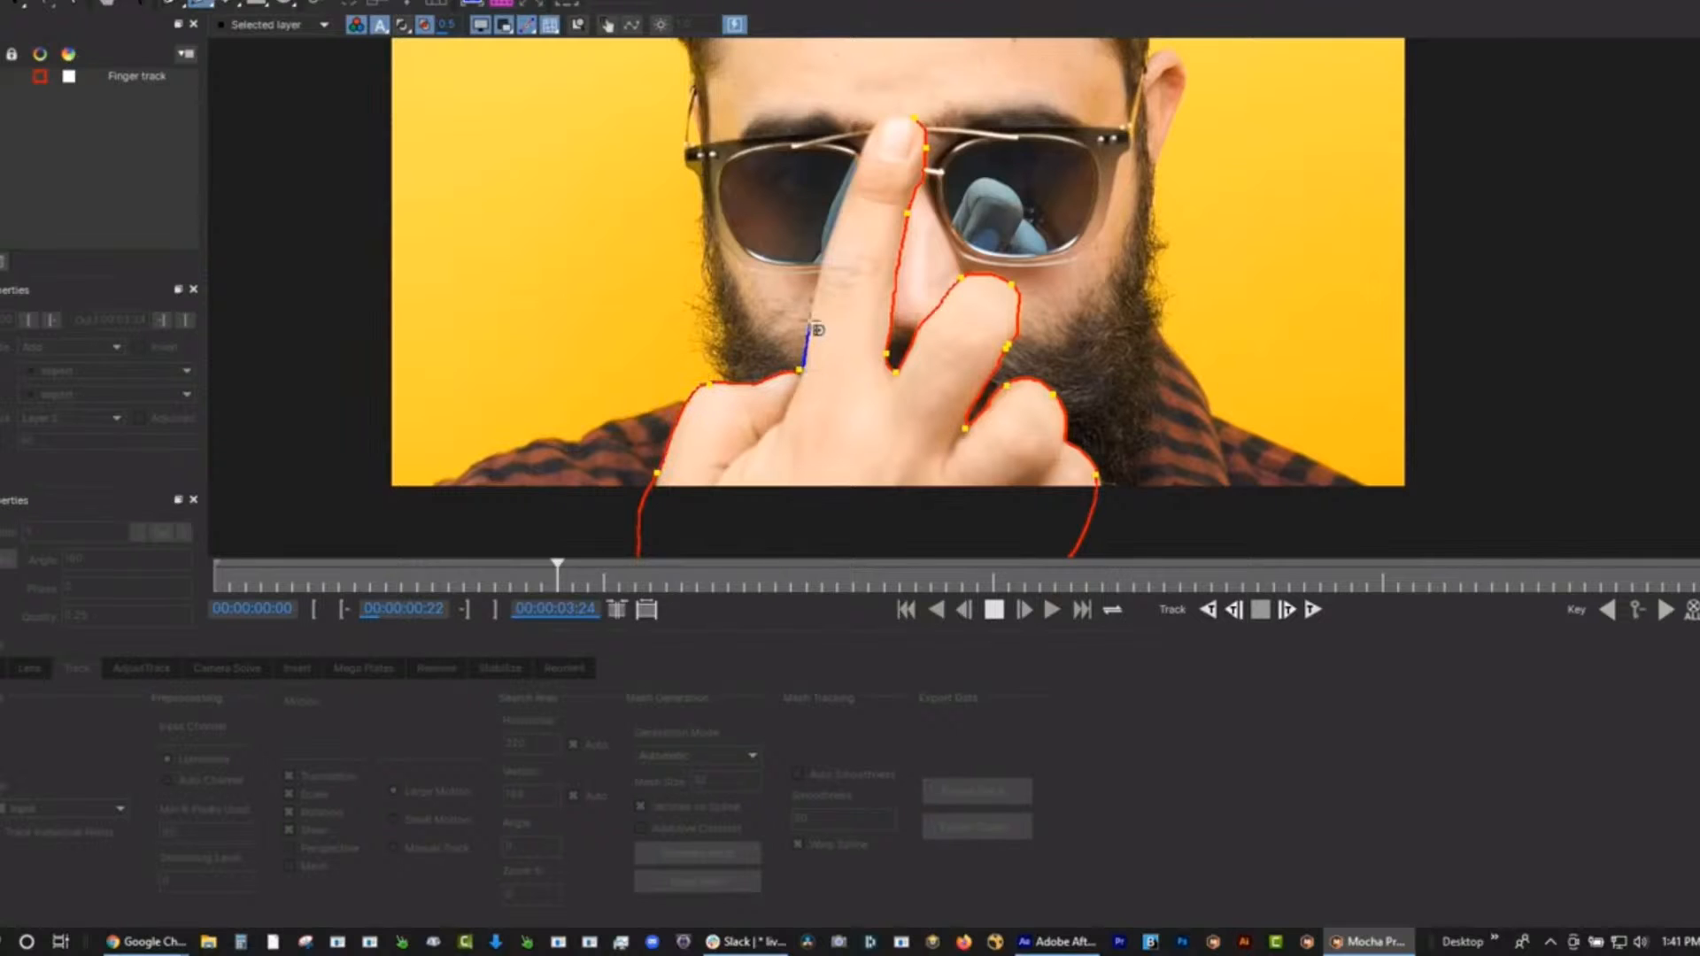
right_click(828, 241)
key("ctrl+i")
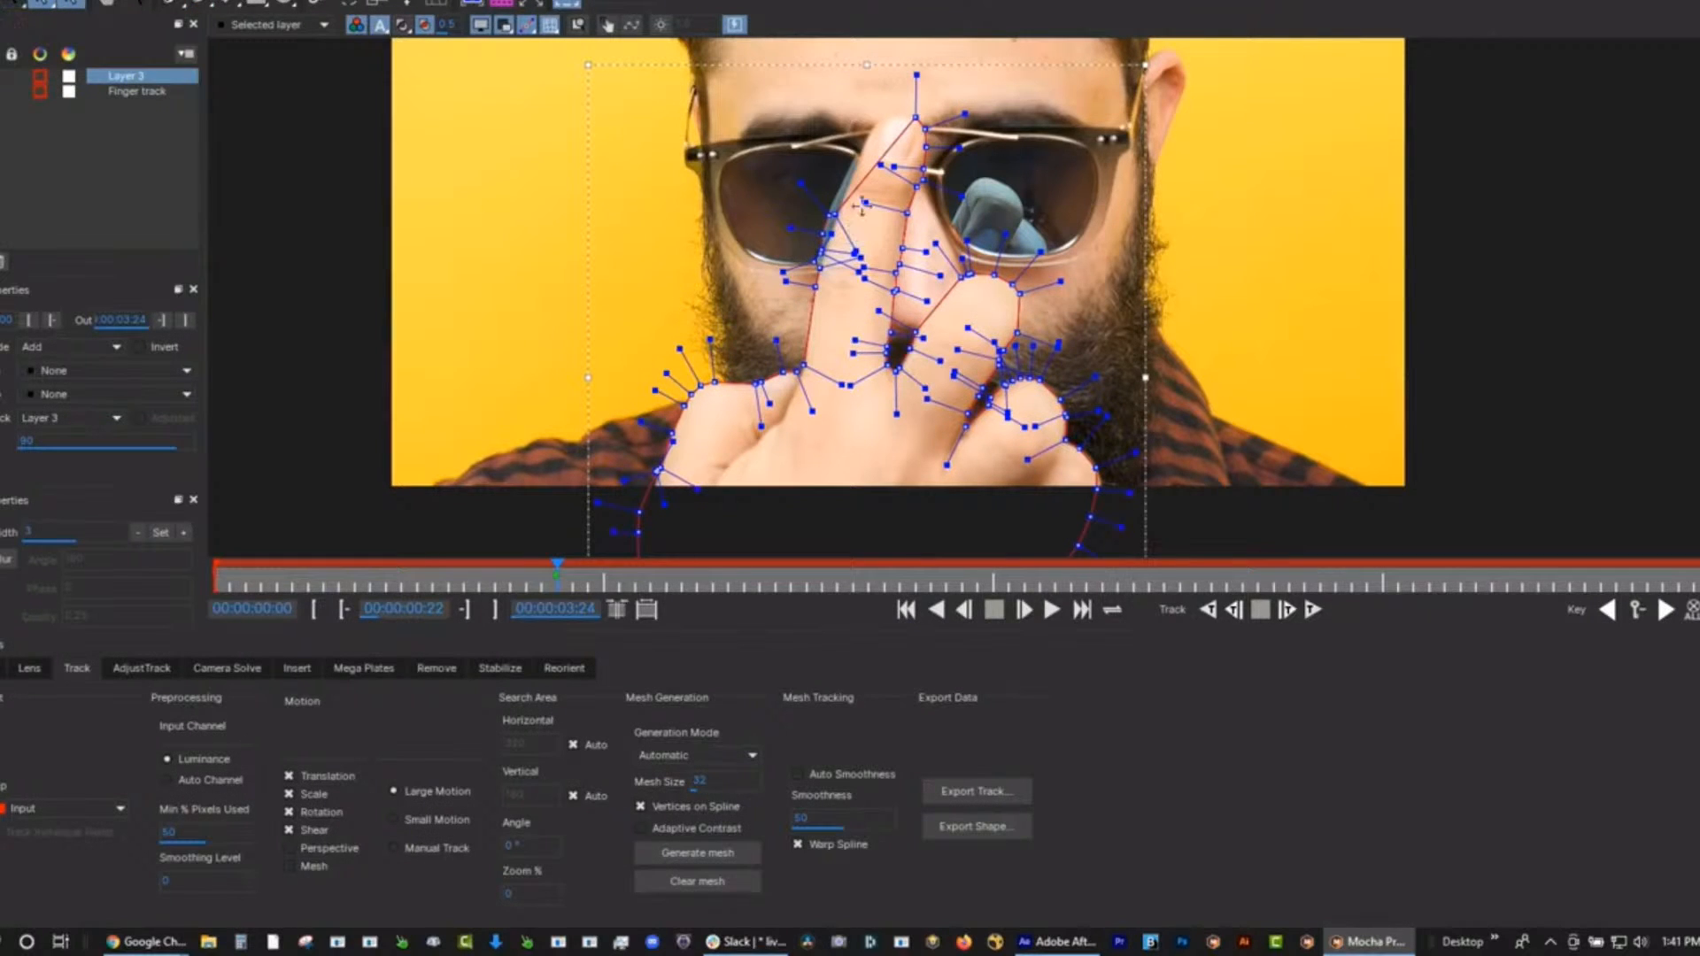
Reshape the hand spline's fingertip and delete the excess points along the extended finger's left edge.
left_click_drag(862, 184, 926, 88)
left_click_drag(776, 229, 842, 307)
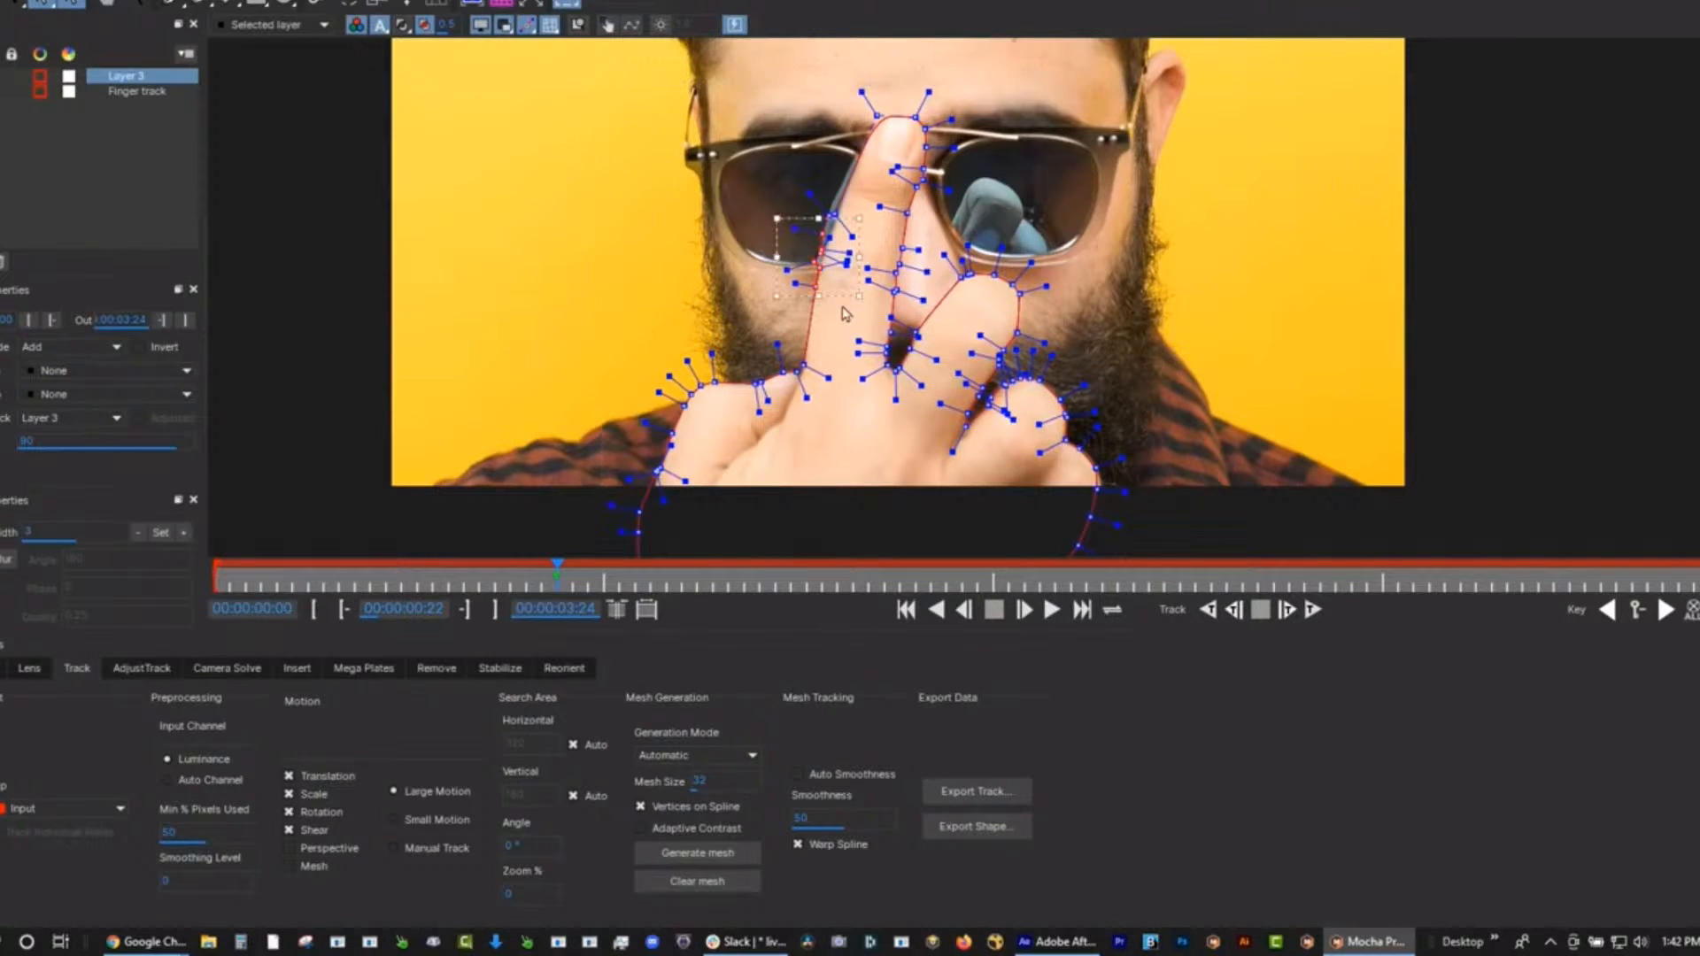
key("Delete")
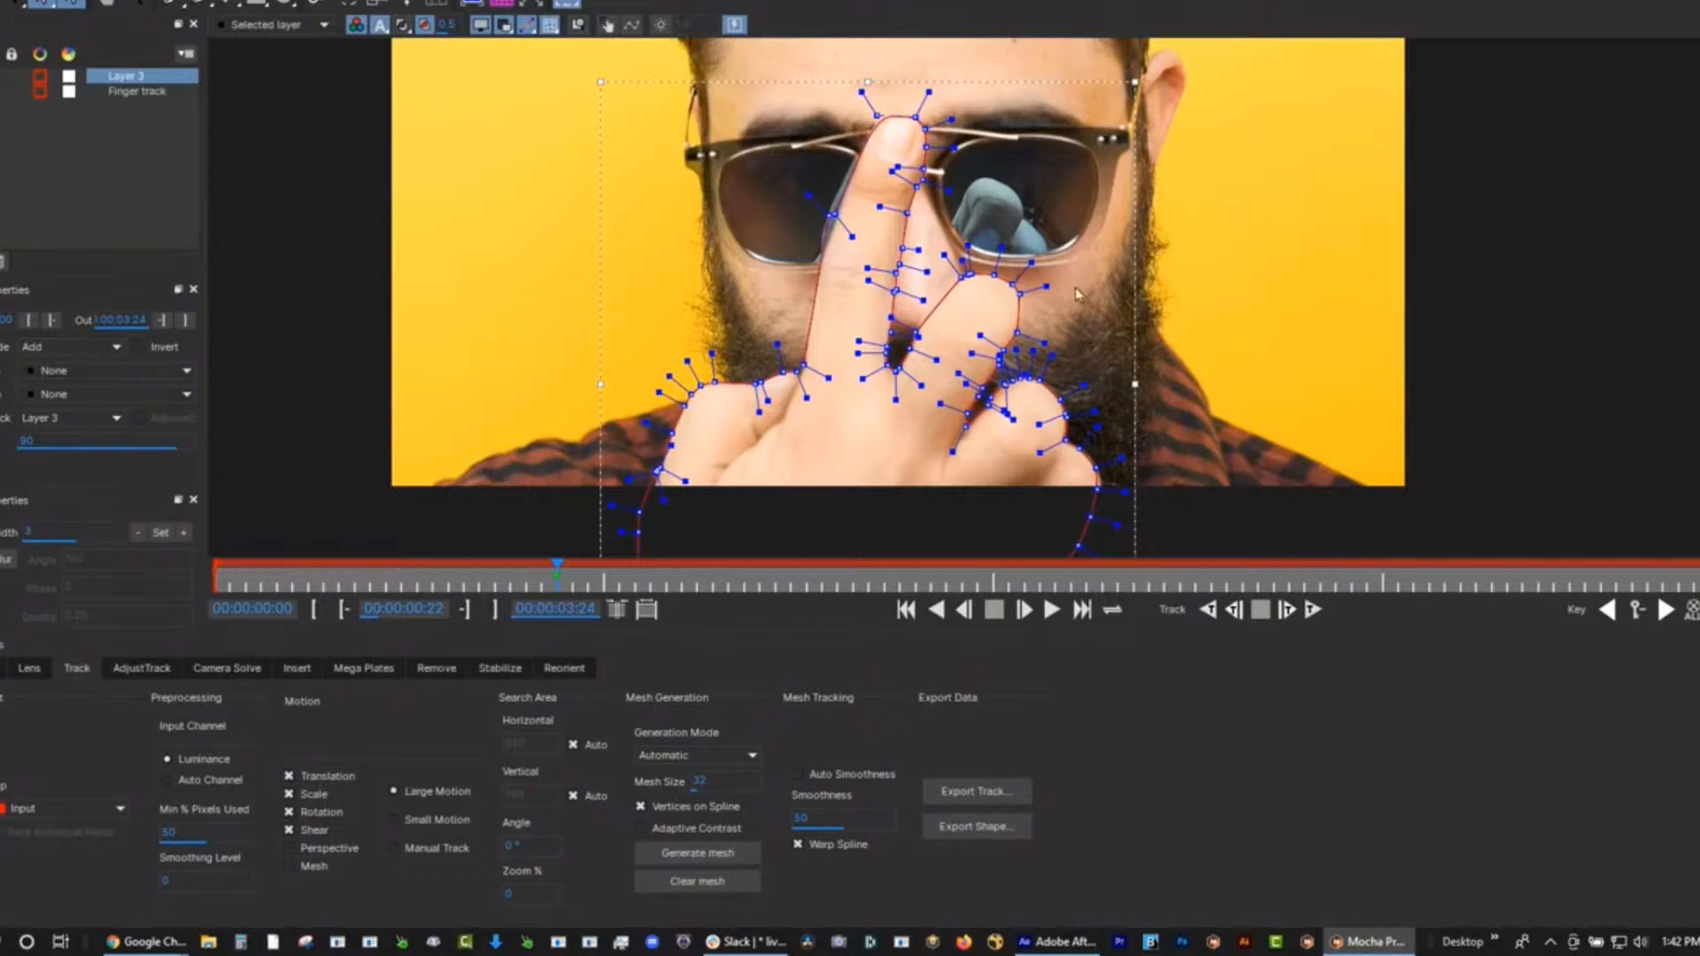
left_click_drag(1026, 266, 1024, 269)
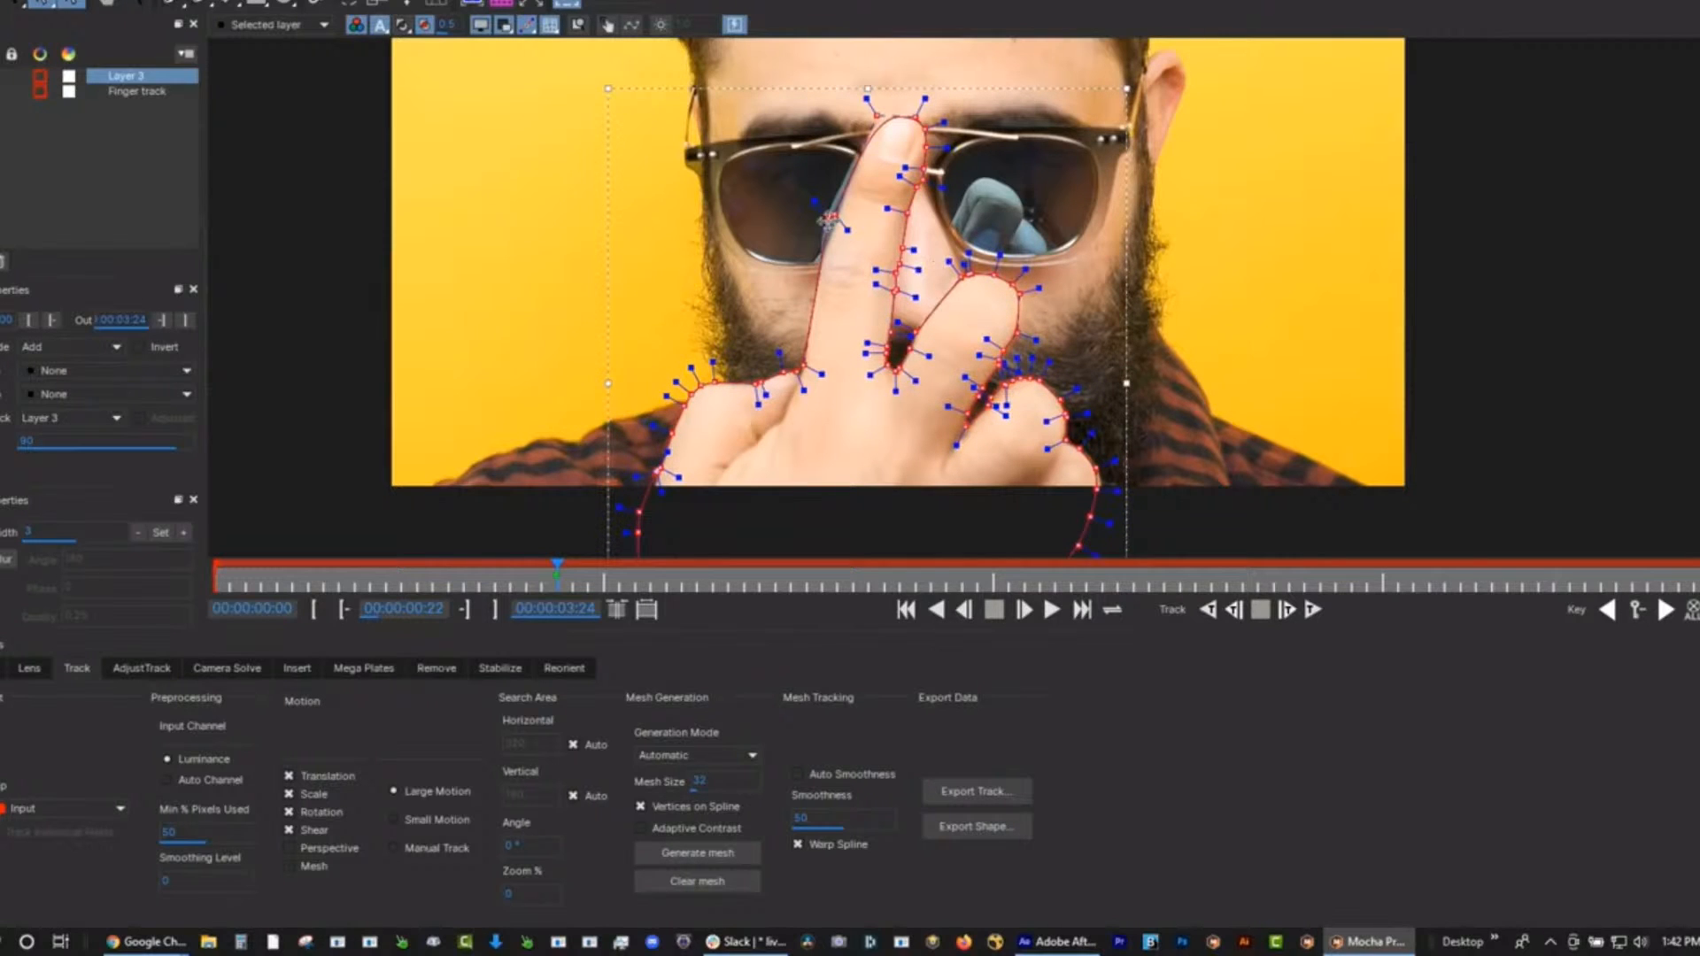
left_click_drag(827, 220, 828, 228)
key("ctrl+z")
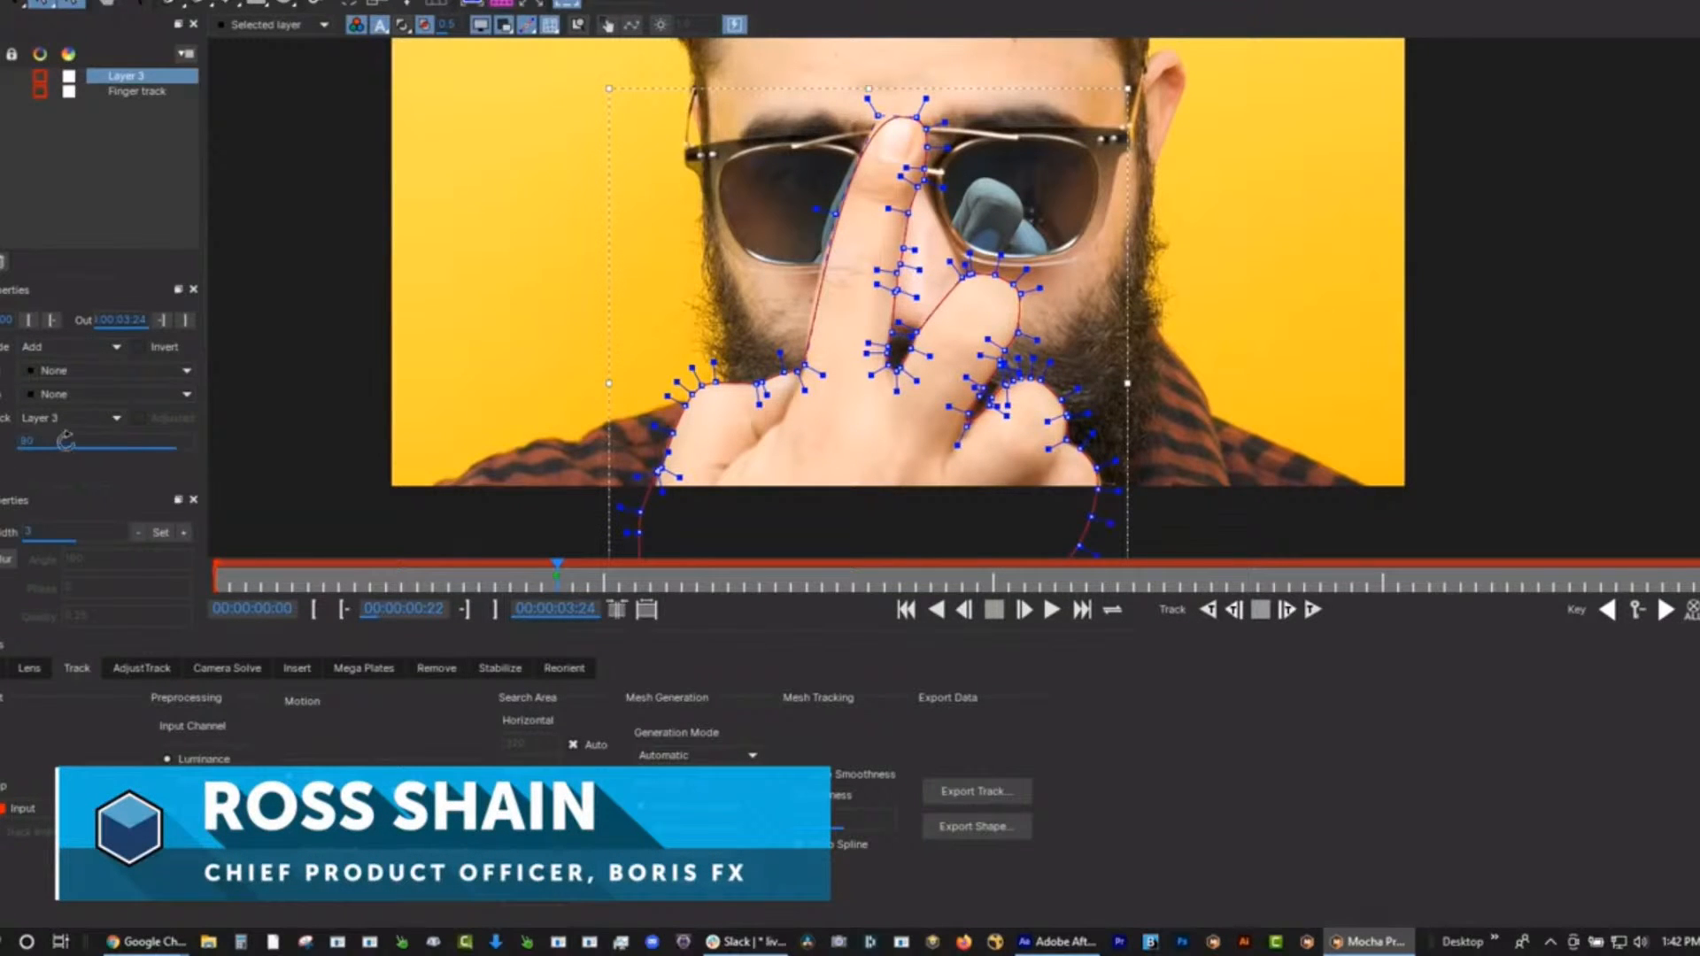
Reduce the hand spline's point detail to 1 for a simpler outline with fewer control points.
left_click_drag(86, 441, 512, 373)
left_click(488, 341)
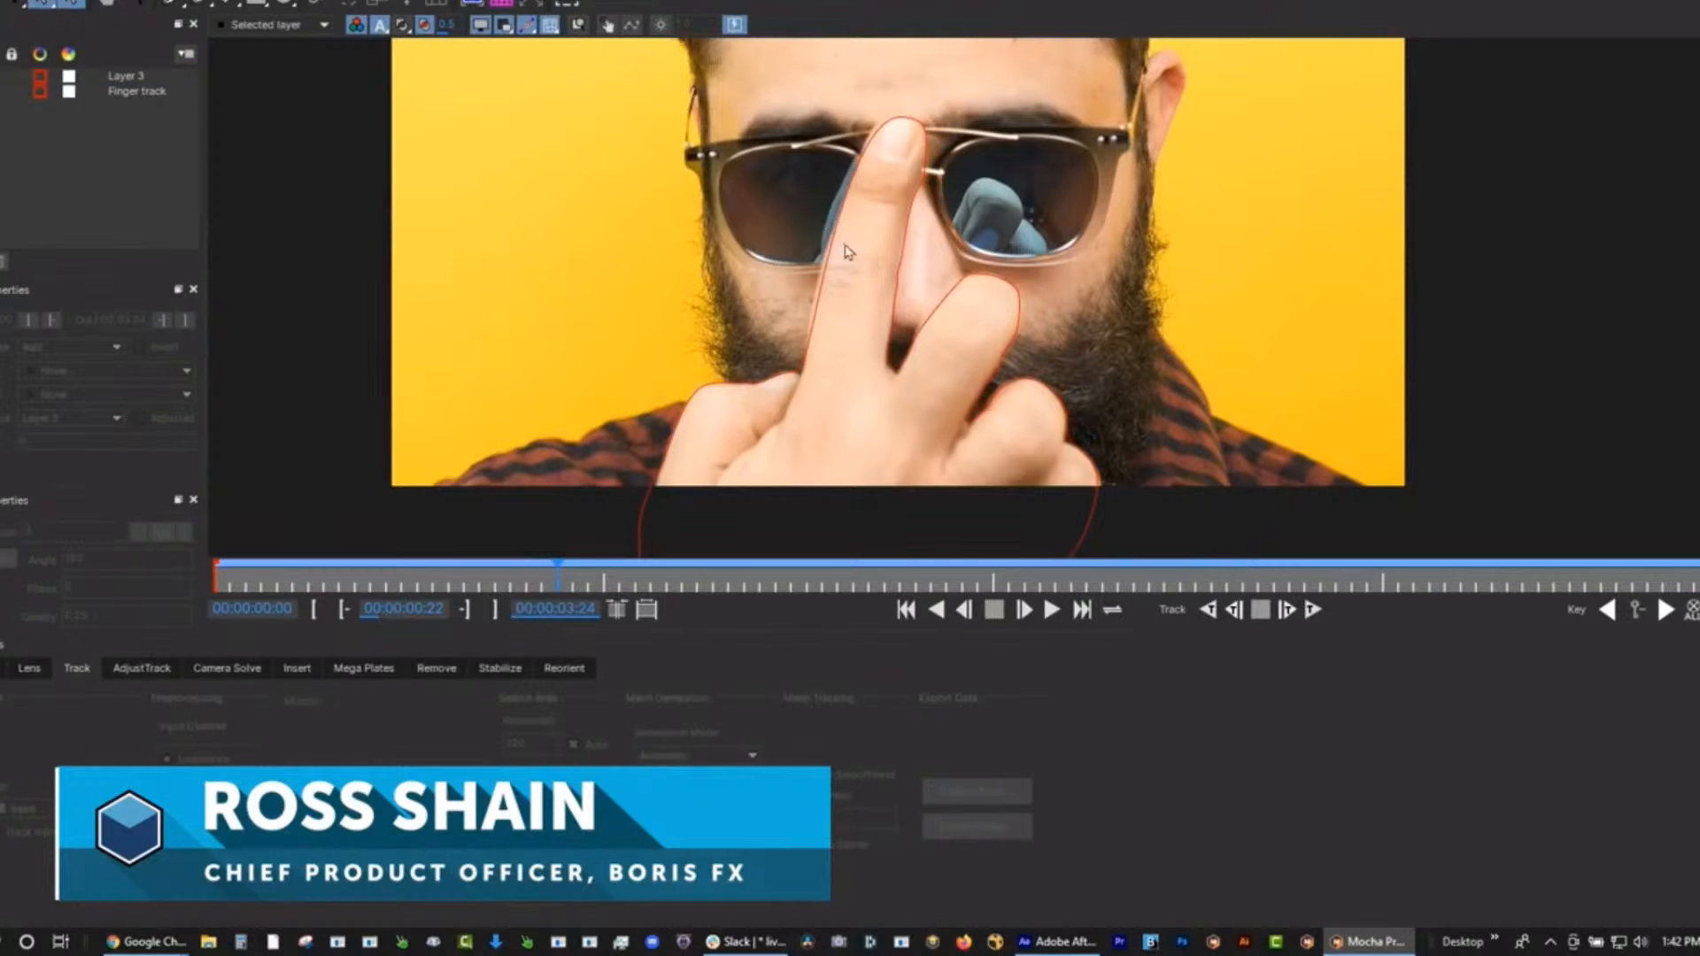
left_click(802, 293)
left_click(145, 447)
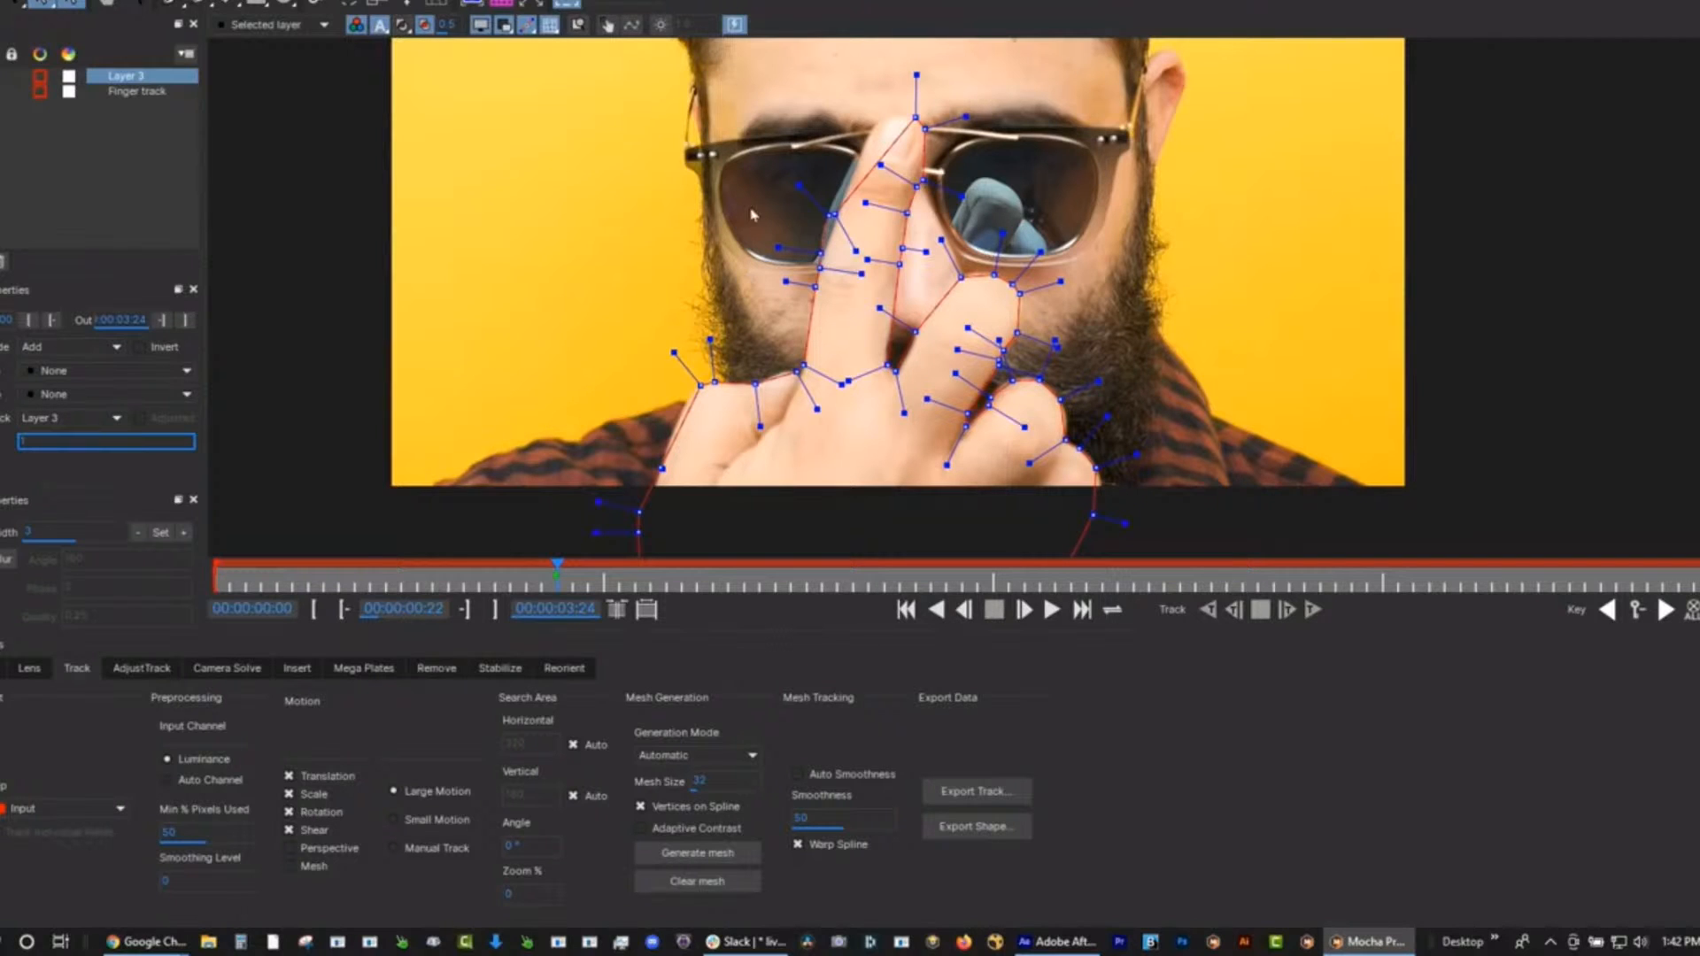
Refit the simplified hand spline's points at the fingertip, the finger's left edge and the left knuckle.
left_click_drag(882, 157, 883, 115)
left_click(936, 90)
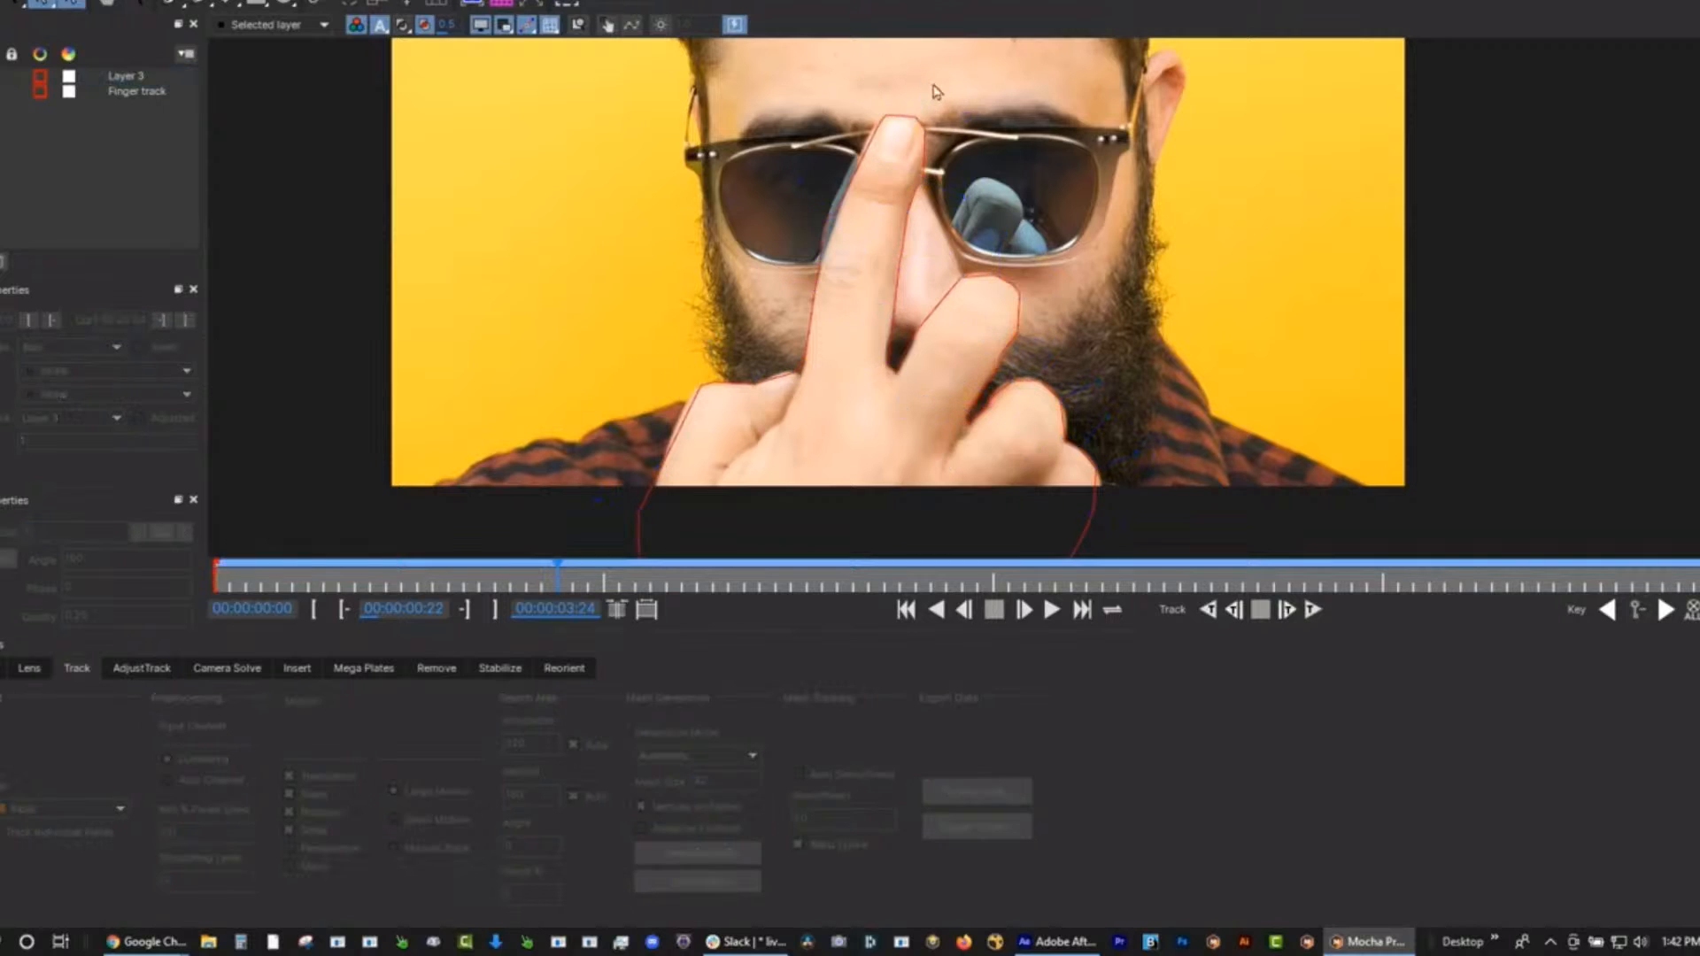
left_click(913, 116)
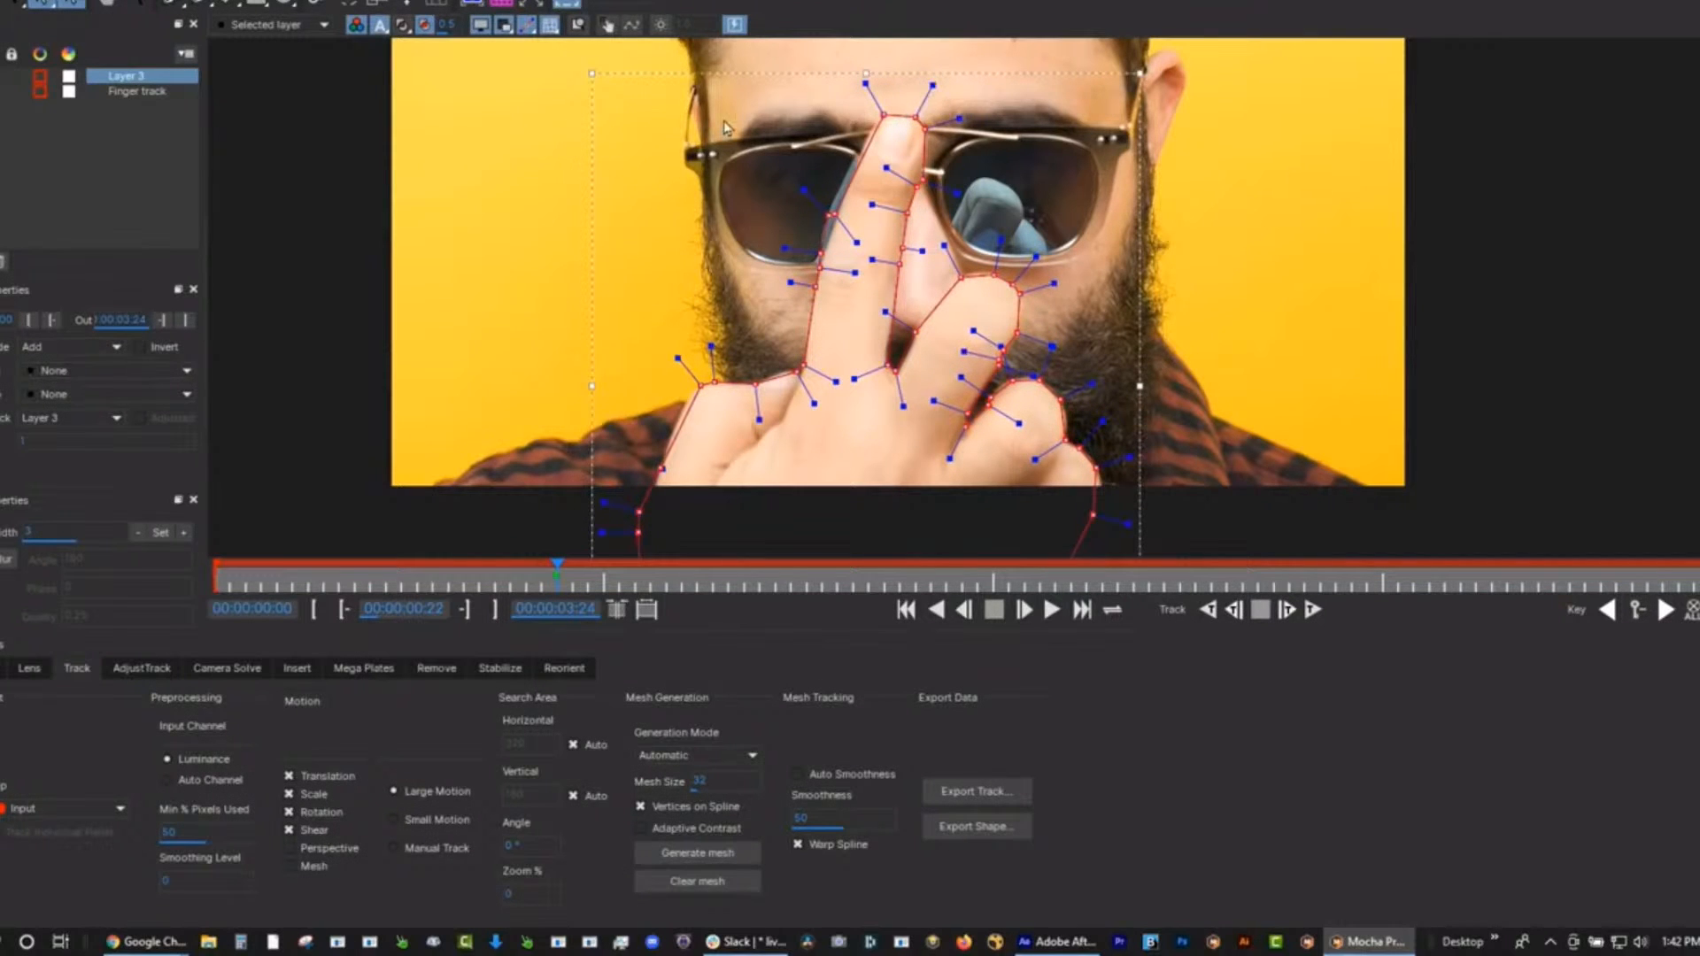
mouse_move(828, 216)
left_mouse_down()
mouse_move(831, 229)
mouse_move(837, 212)
left_mouse_up()
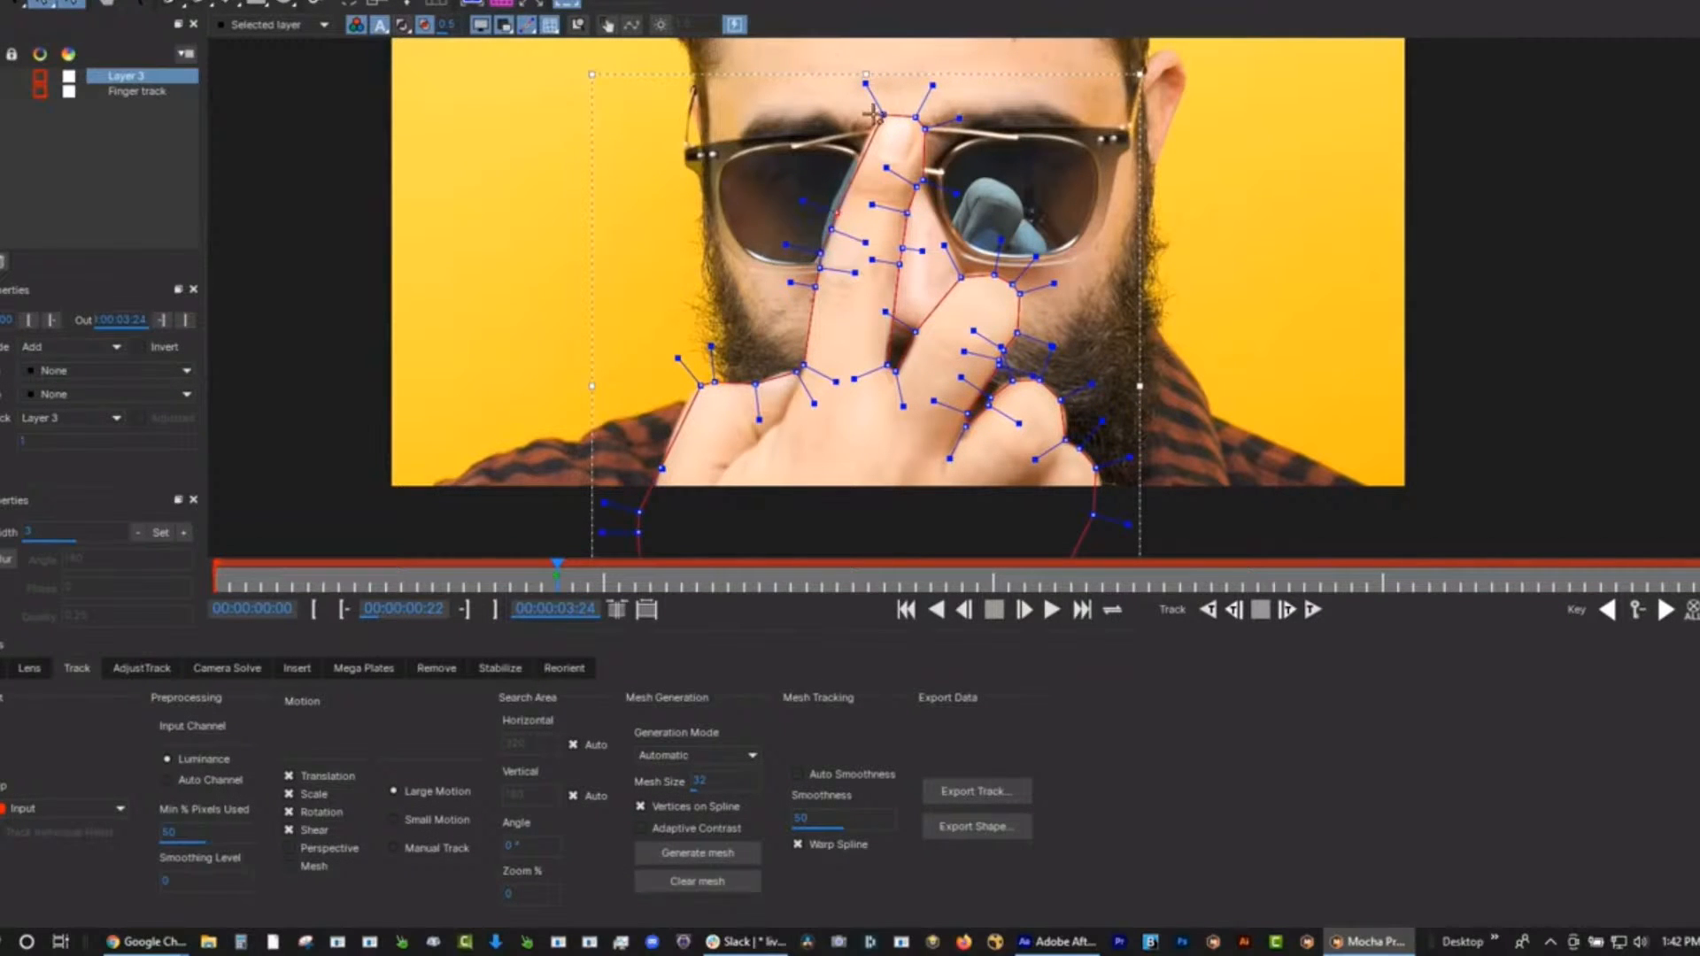
left_click_drag(866, 85, 876, 112)
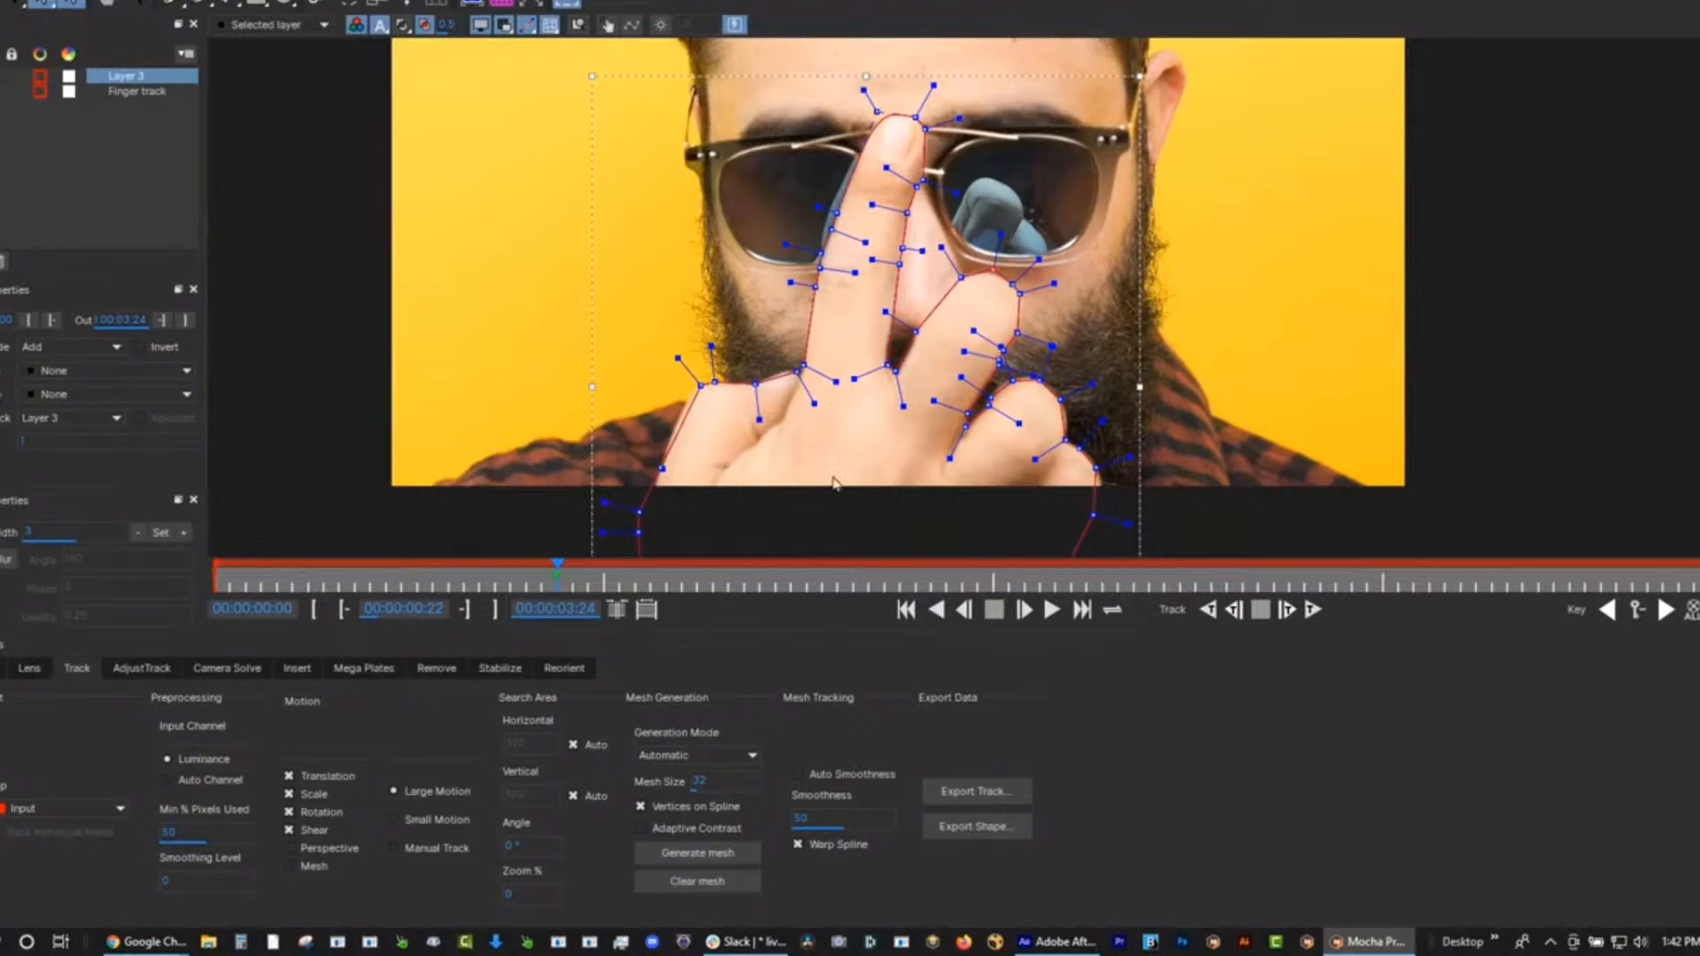
left_click_drag(703, 390, 695, 384)
left_click_drag(814, 403, 830, 391)
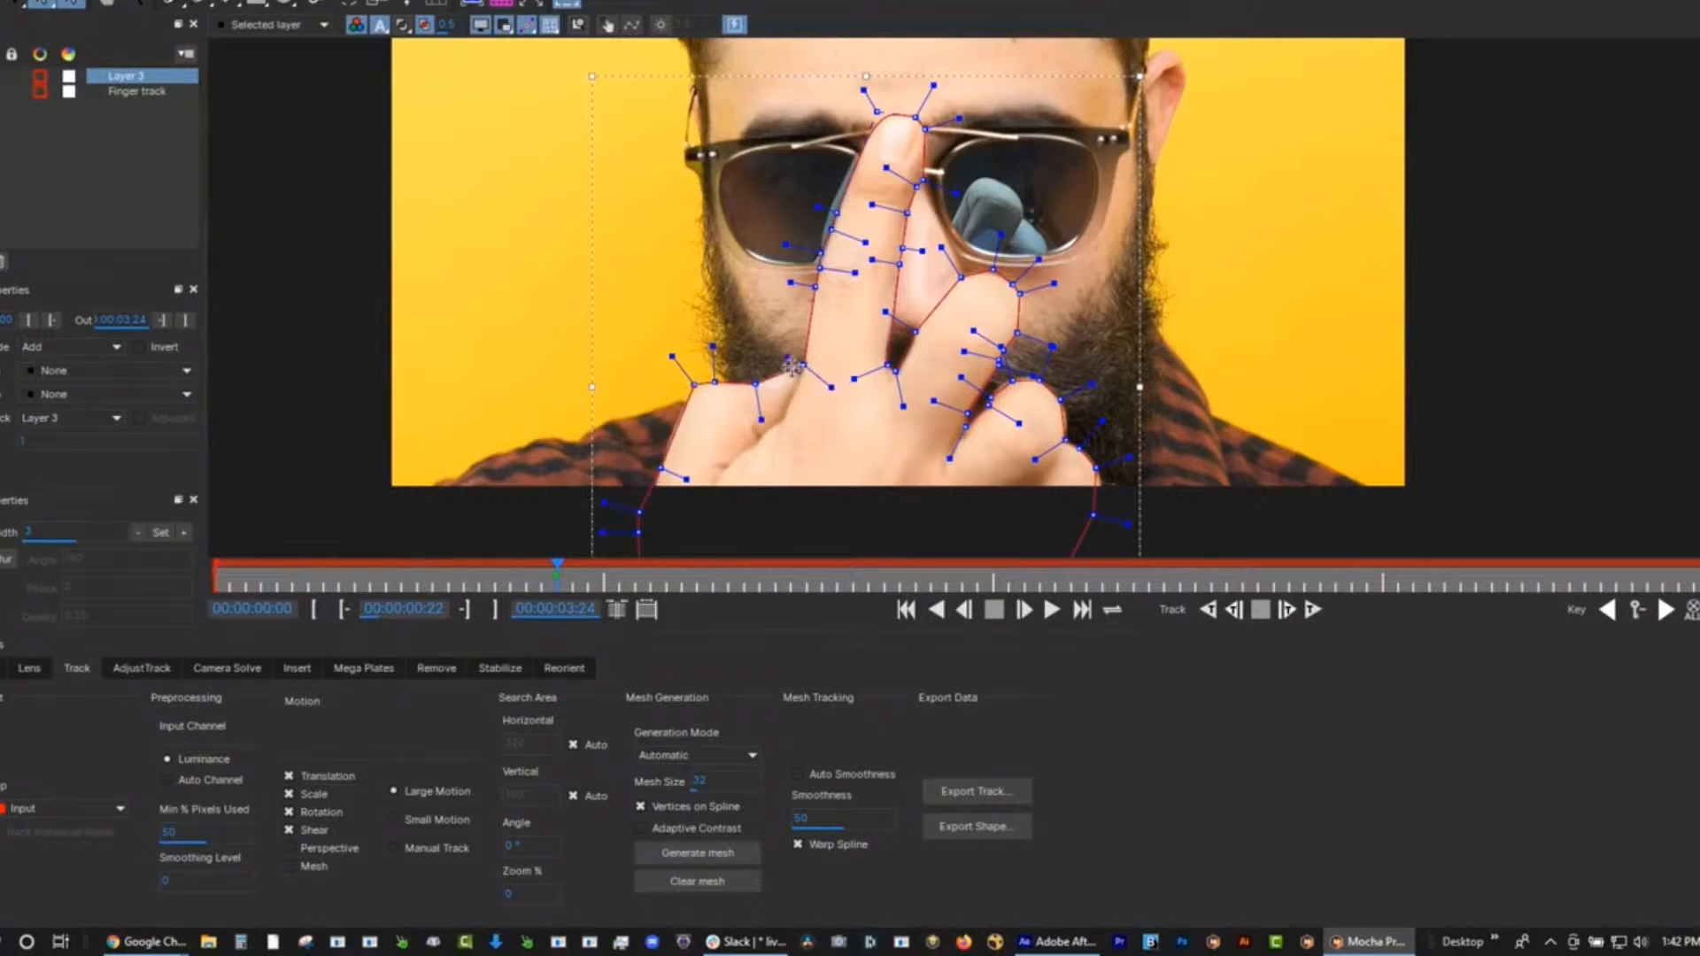
Rename the hand layer as Hand Roto and link it to the Finger track layer's tracking data.
double_click(147, 76)
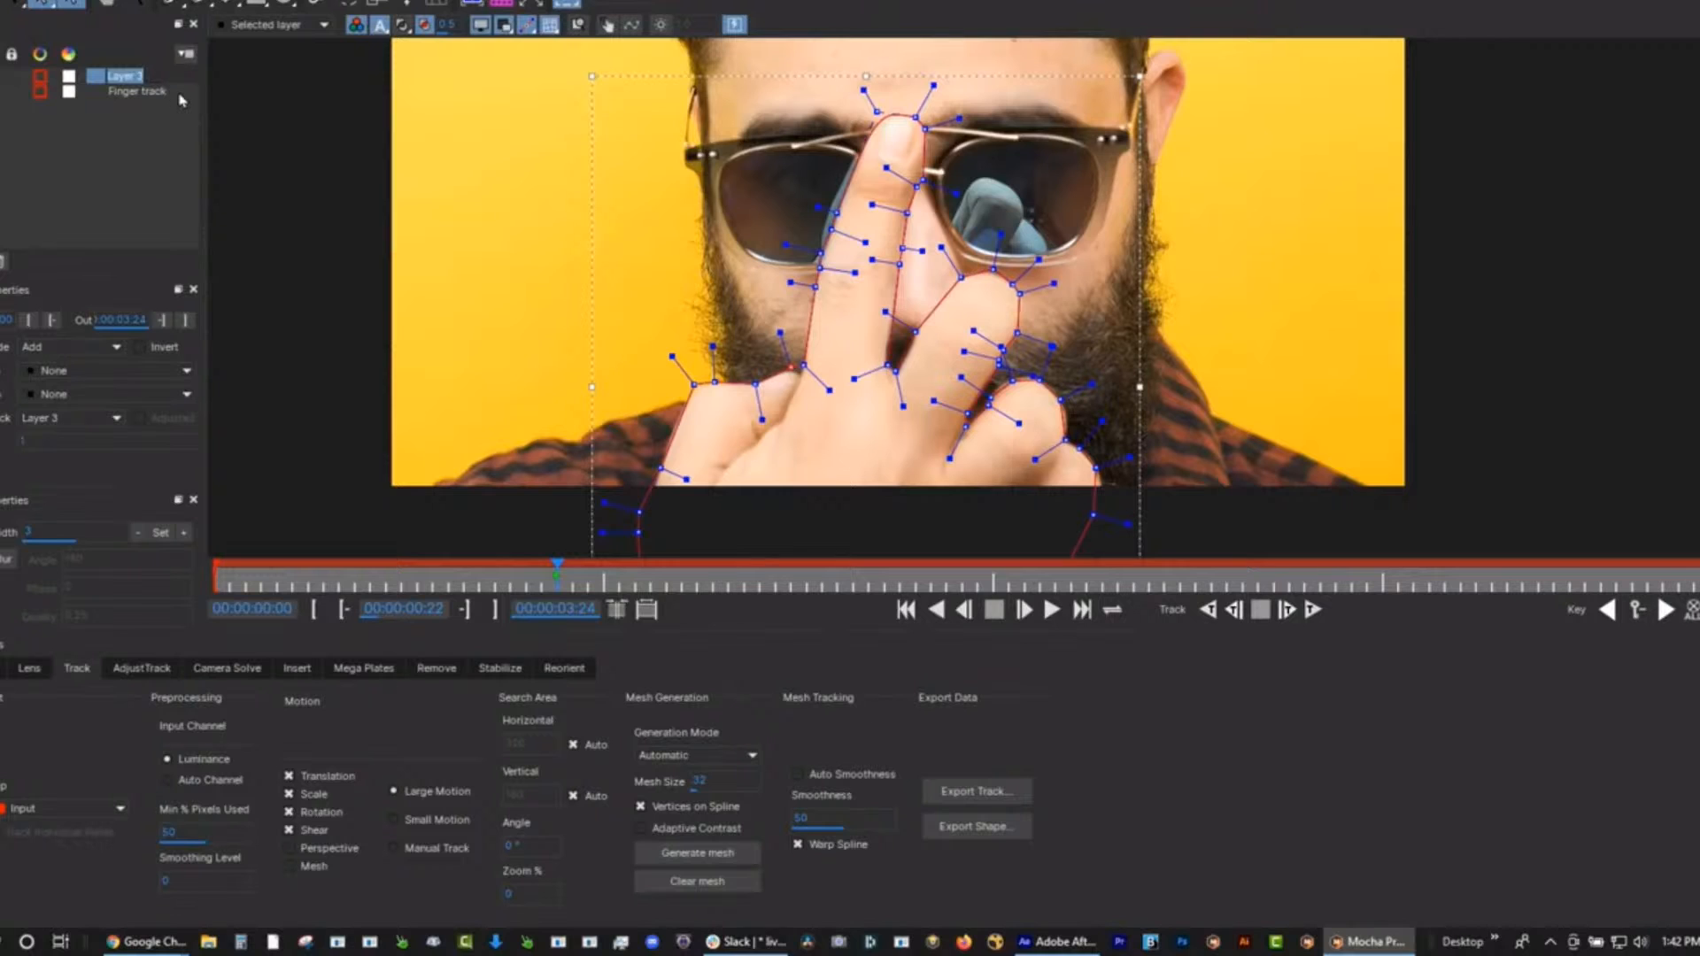
type("Hand Roto")
key("Return")
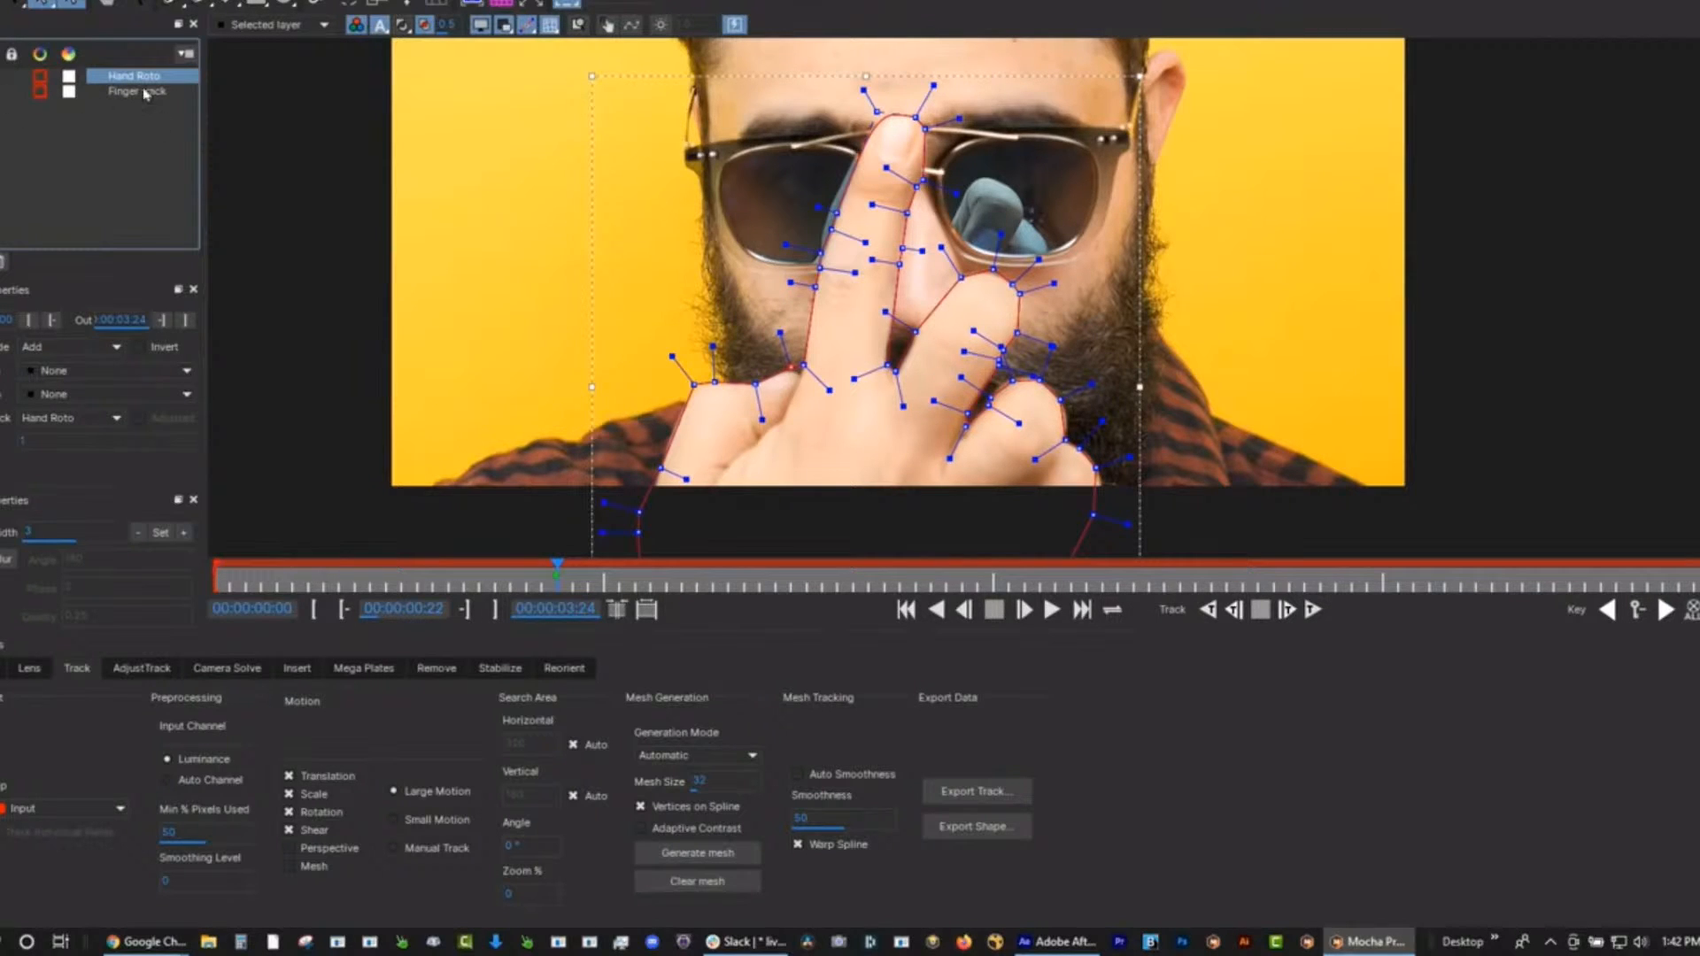
left_click(94, 422)
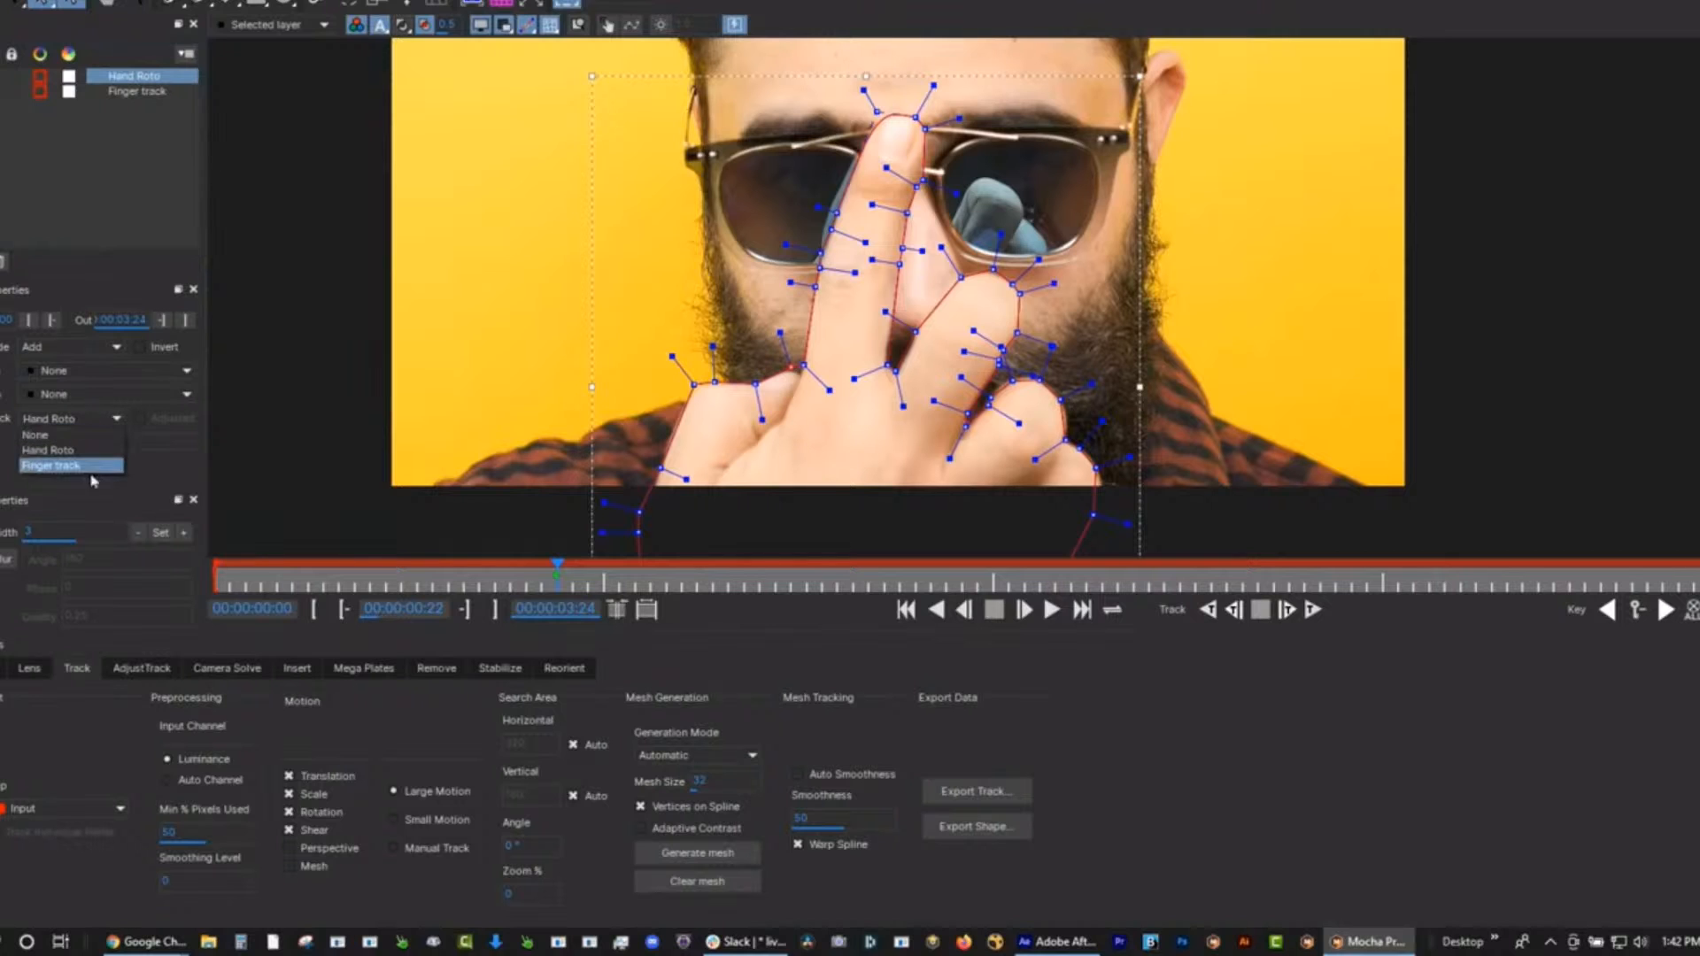
left_click(87, 466)
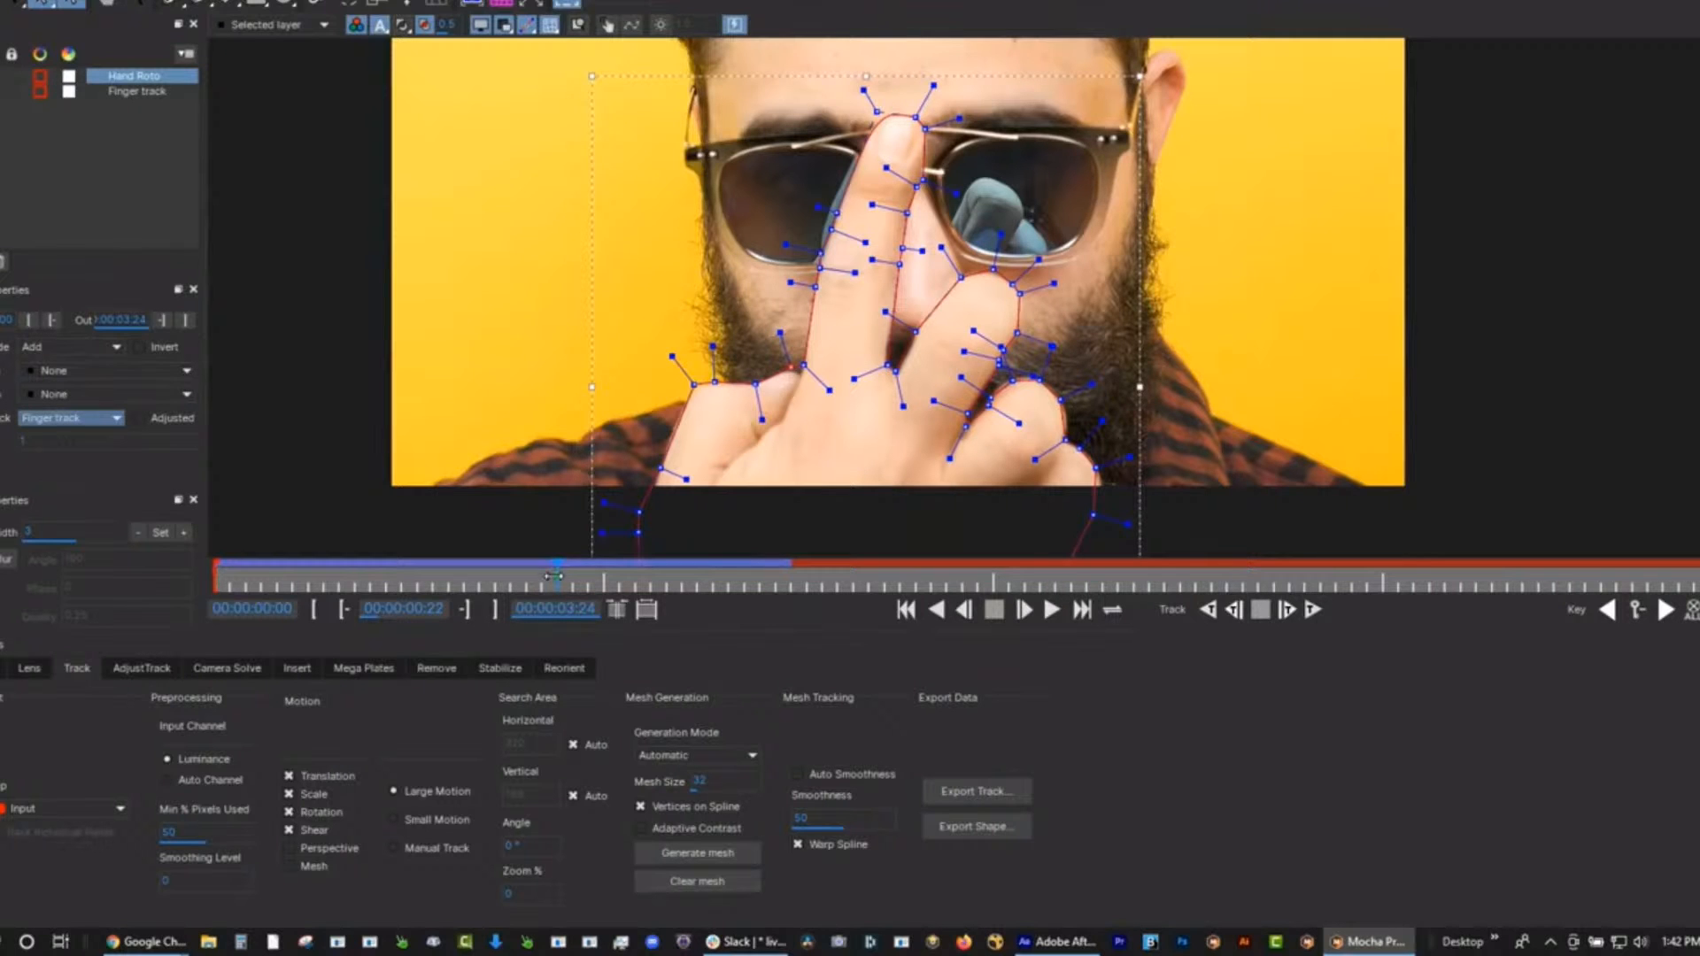
At 00:00:00:05, adjust the Hand Roto spline's points around the folded fingers to fit their edges.
left_click_drag(553, 576, 296, 584)
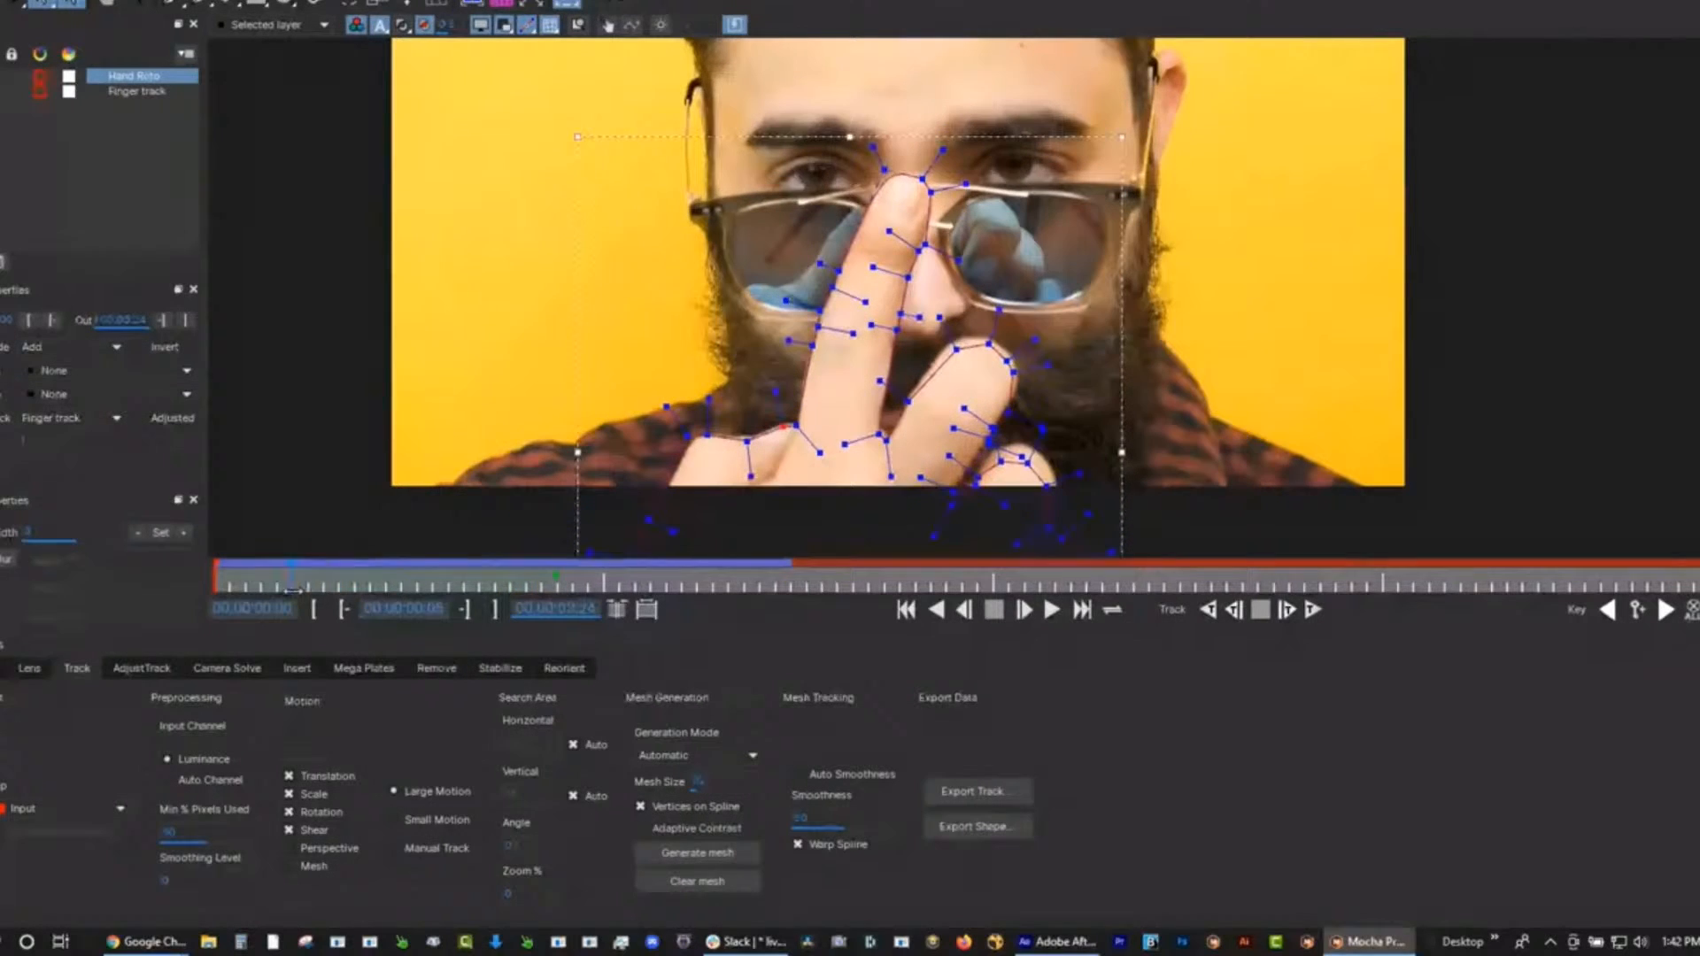
left_click(996, 354)
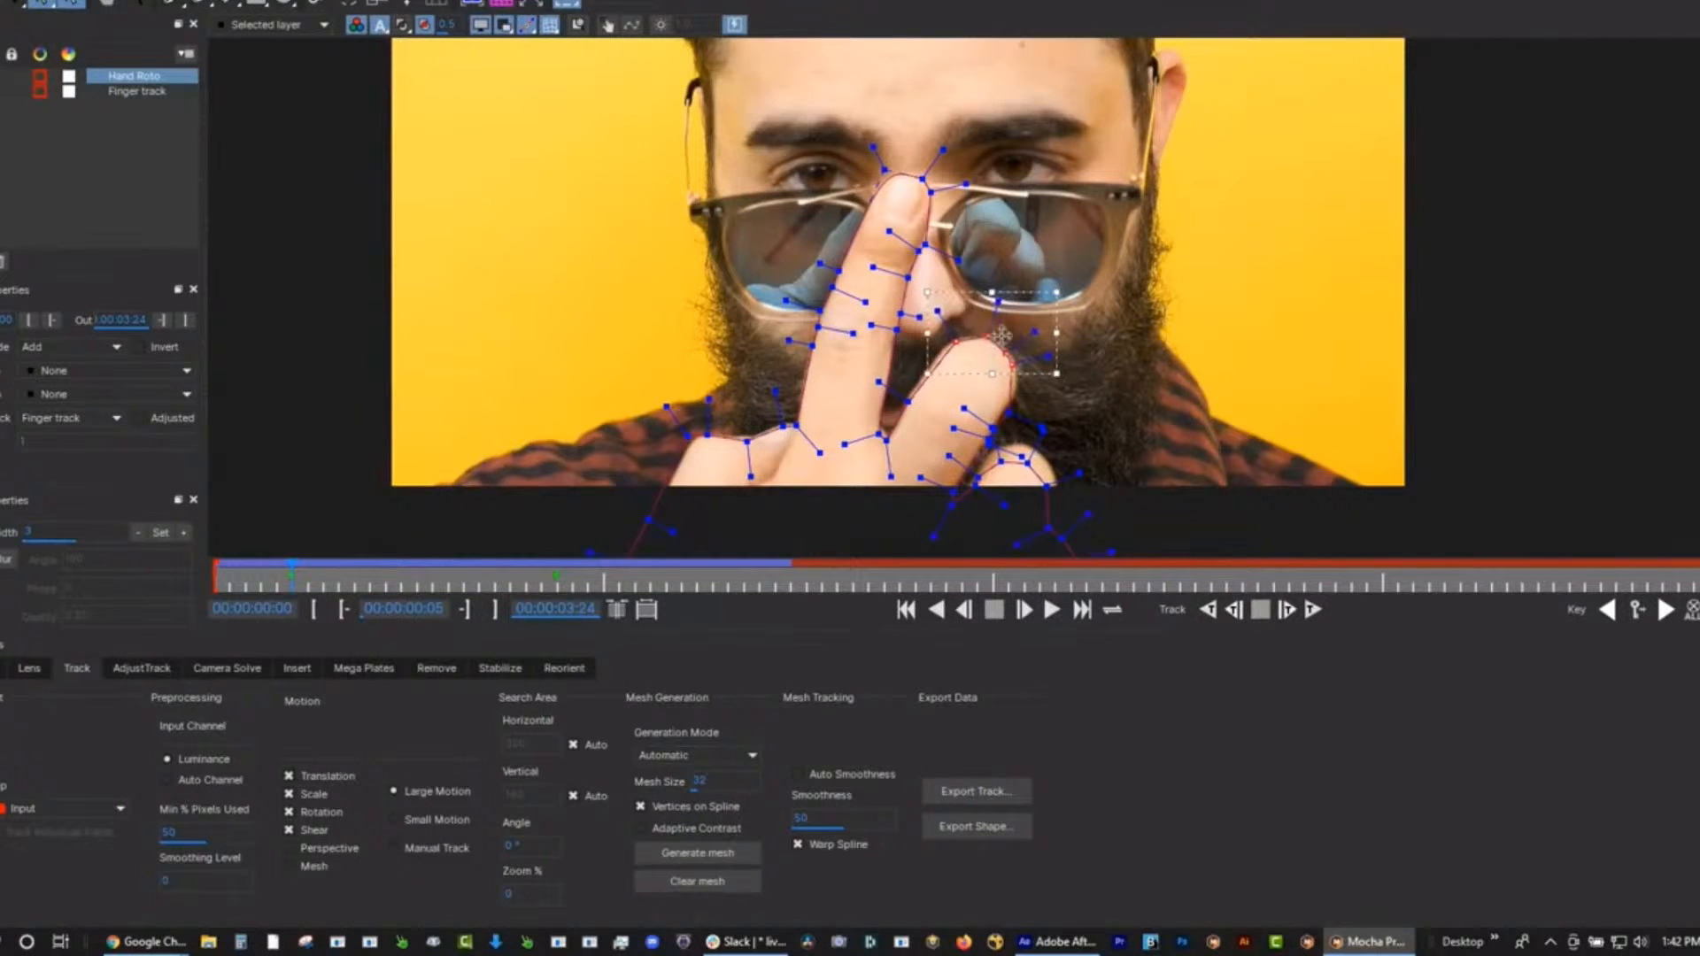
left_click(1036, 345)
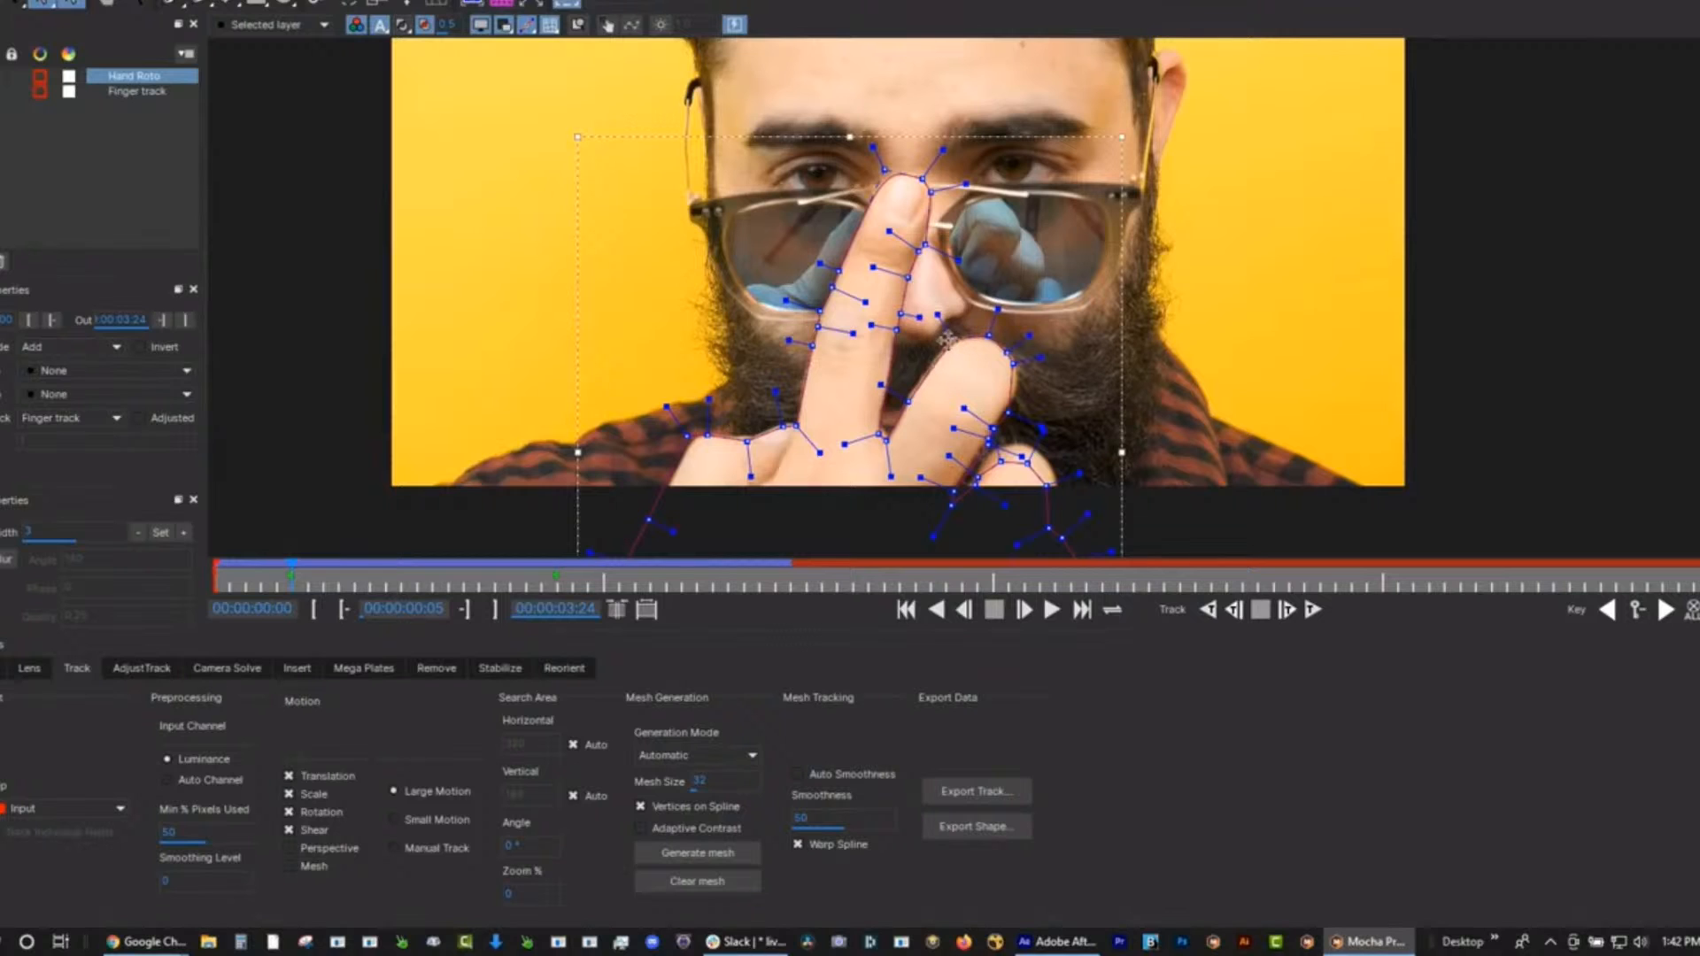
left_click(1018, 362)
left_click_drag(974, 528, 1100, 400)
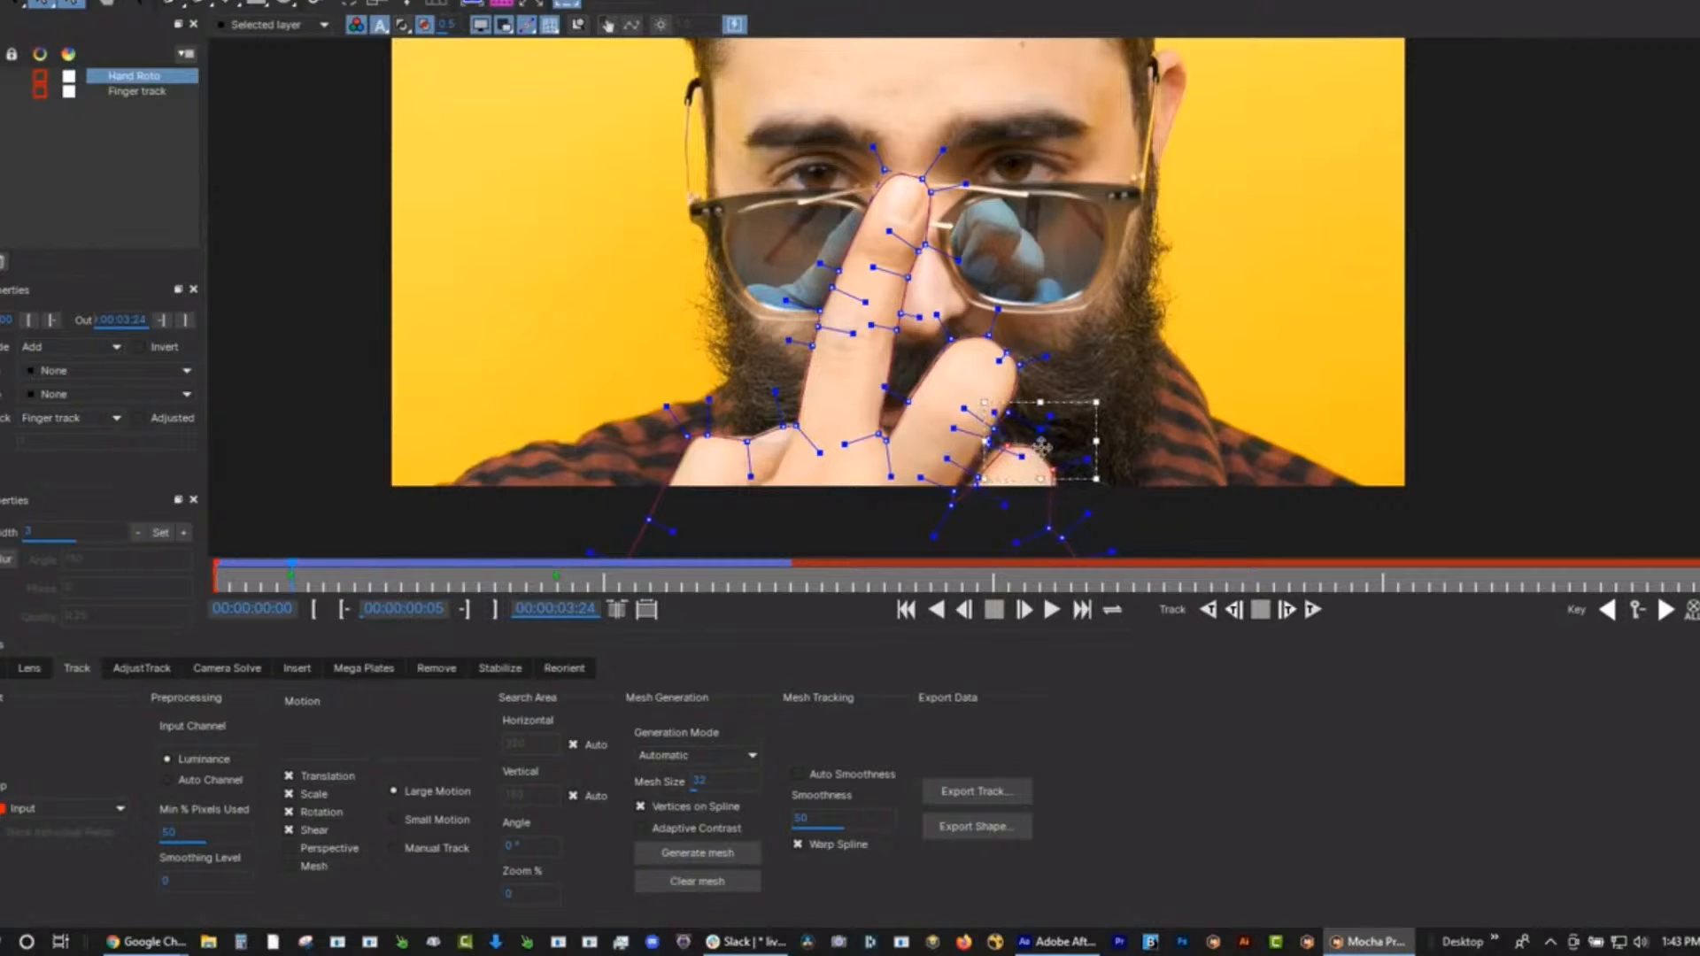
key("ctrl+a")
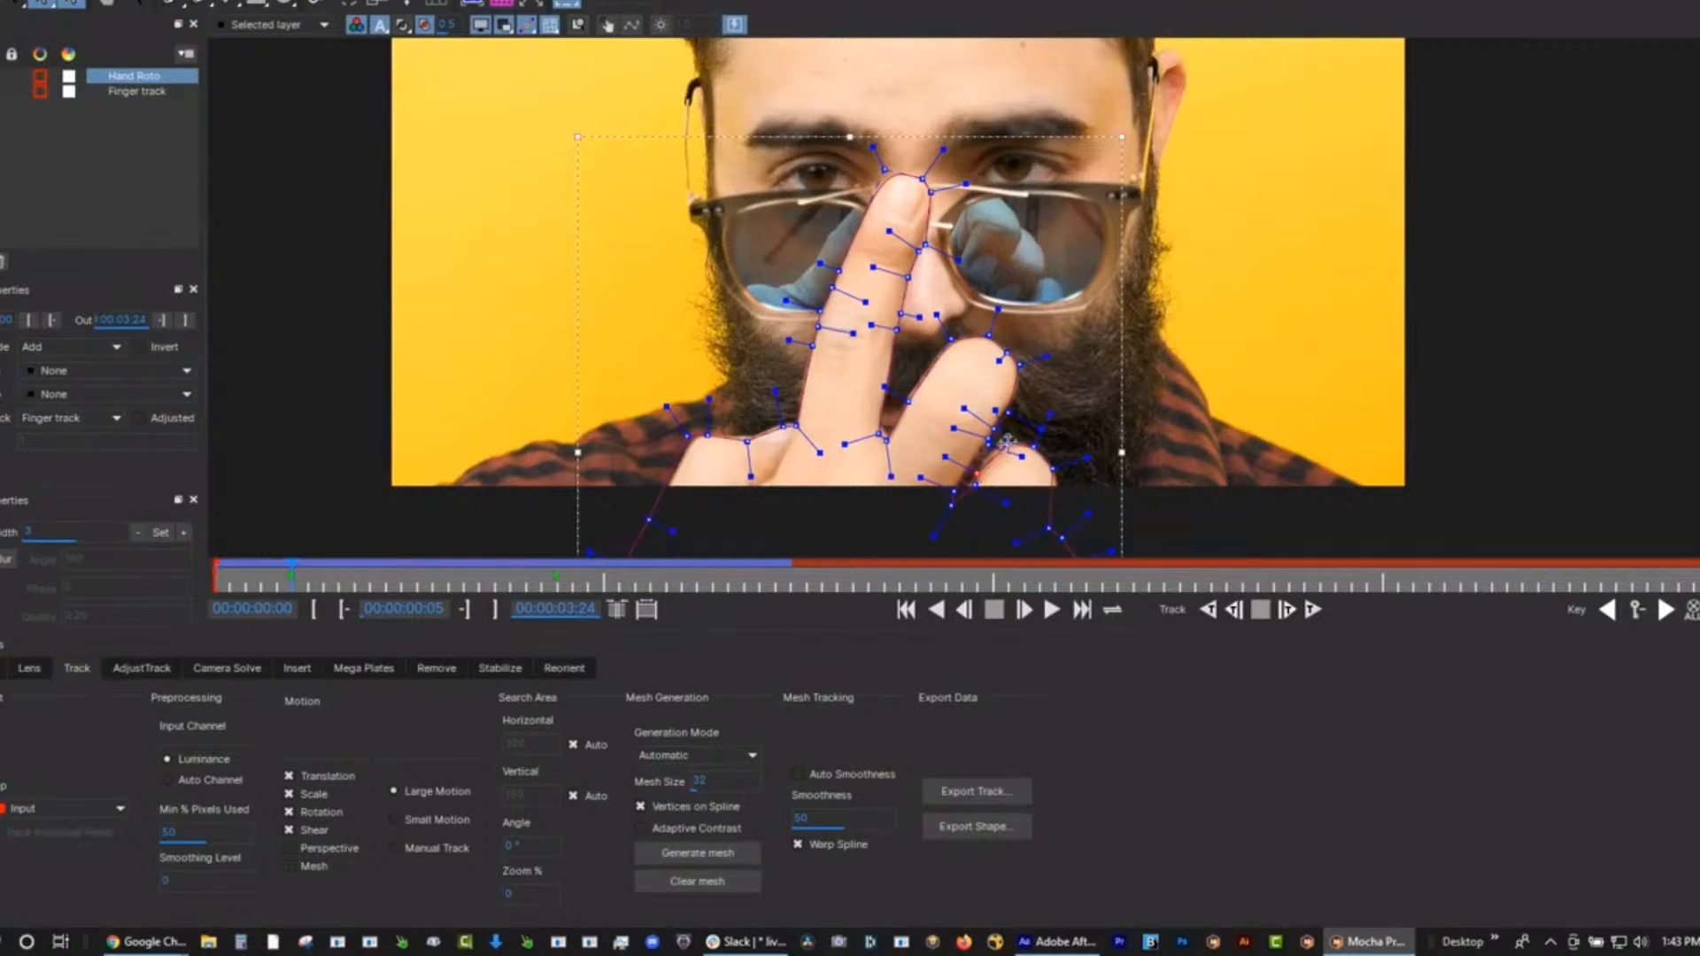
At the first frame, move the Hand Roto spline points onto the edge of the bent finger beside the index finger.
left_click_drag(289, 574, 213, 576)
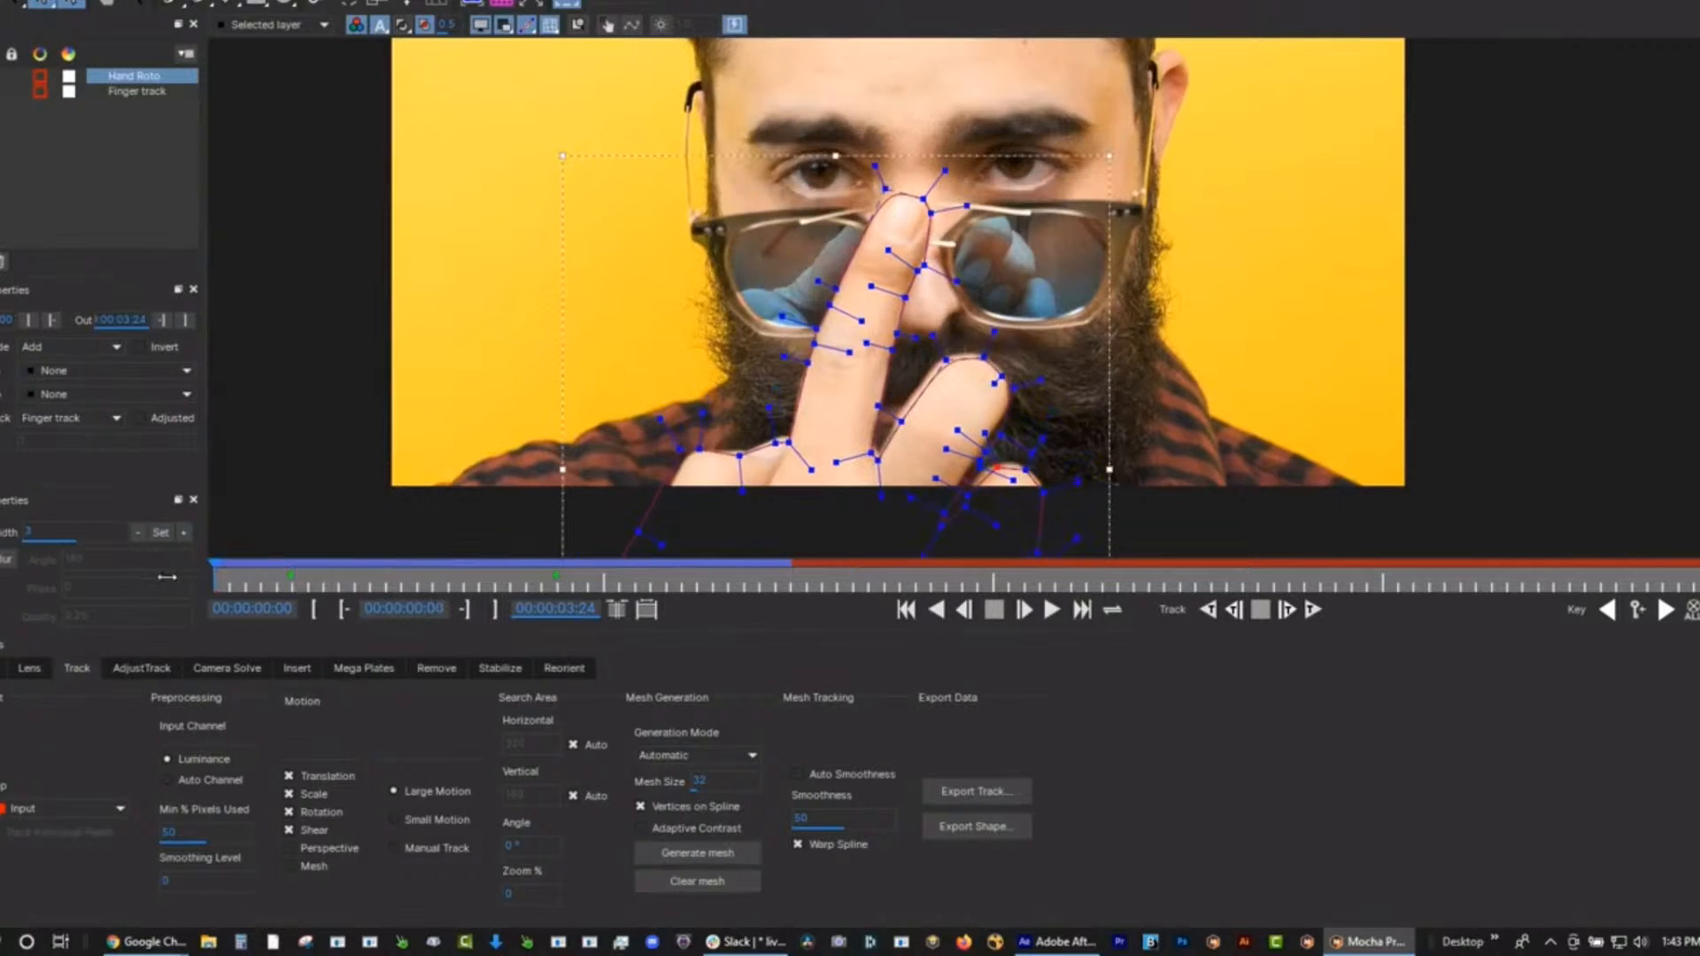
left_click_drag(983, 431, 917, 439)
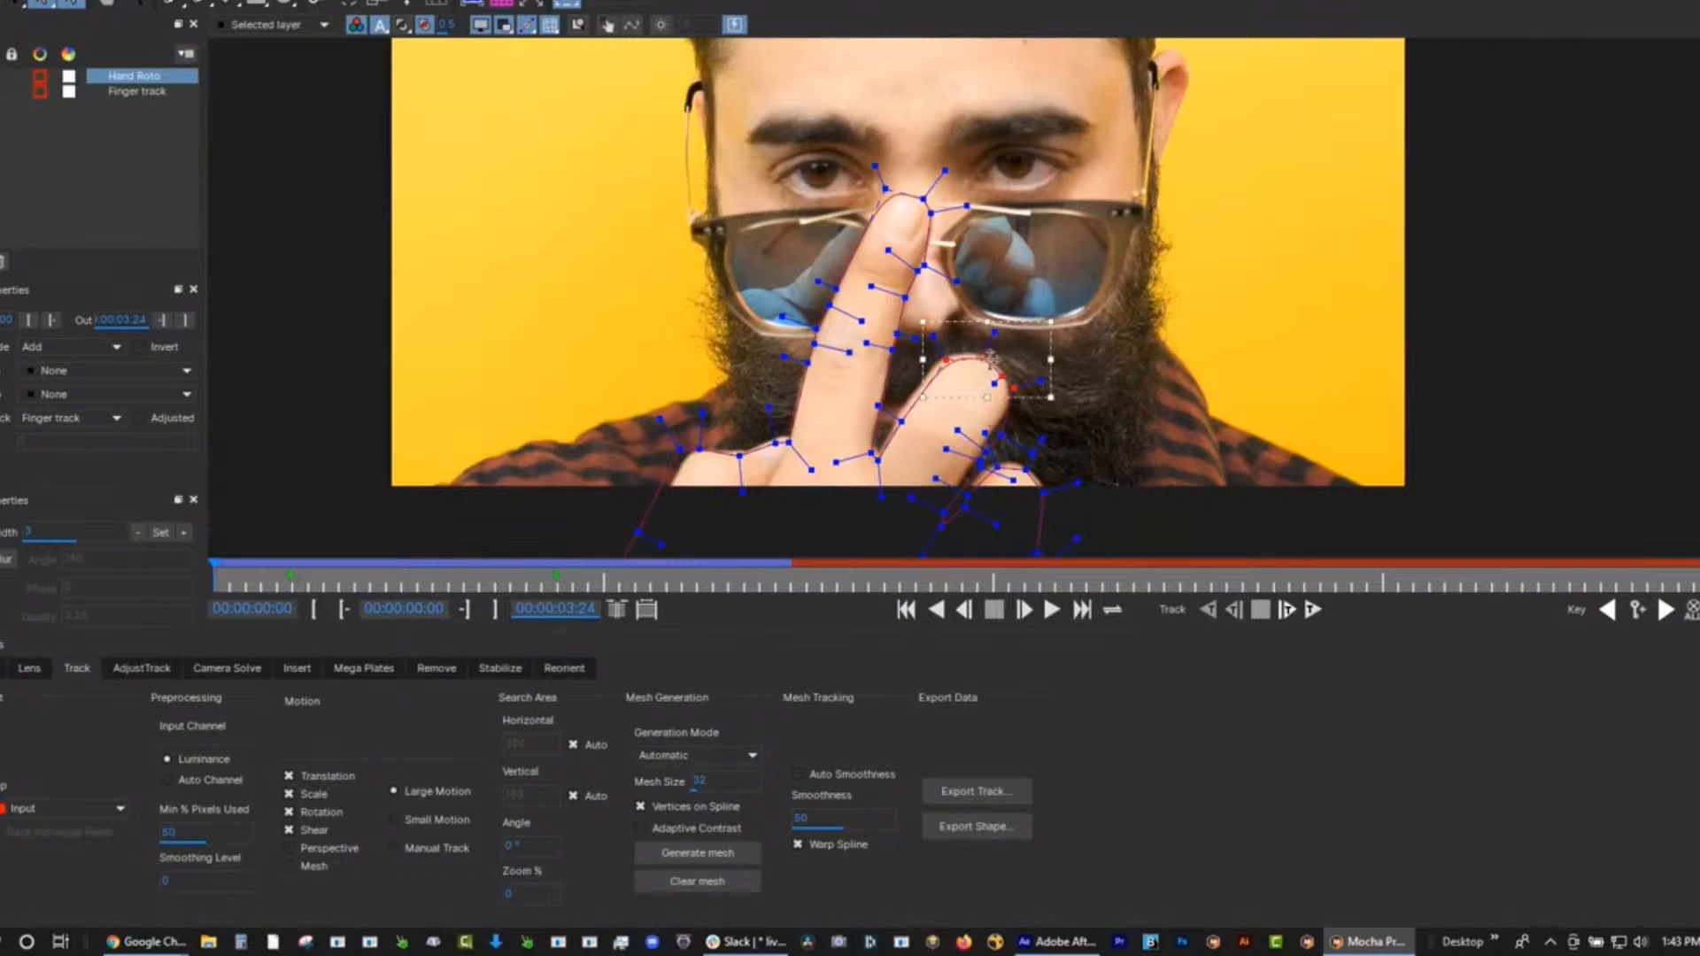
left_click_drag(985, 358, 983, 353)
left_click_drag(902, 421, 896, 417)
left_click(896, 416)
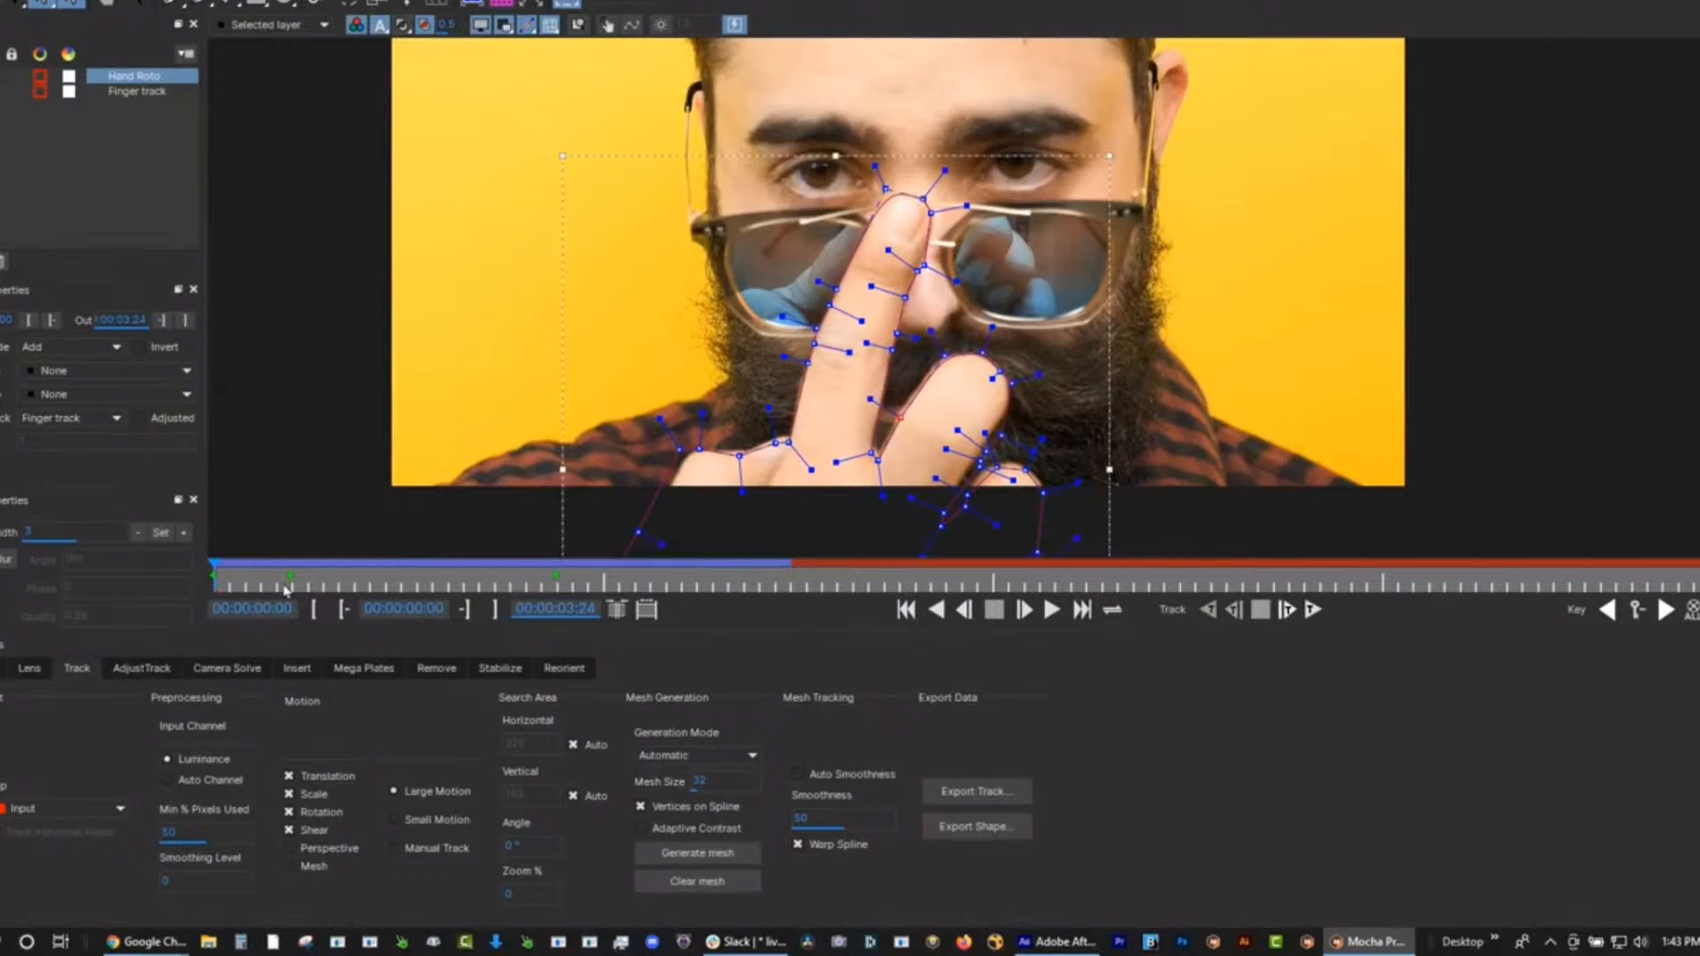
left_click_drag(265, 575, 215, 575)
left_click(370, 230)
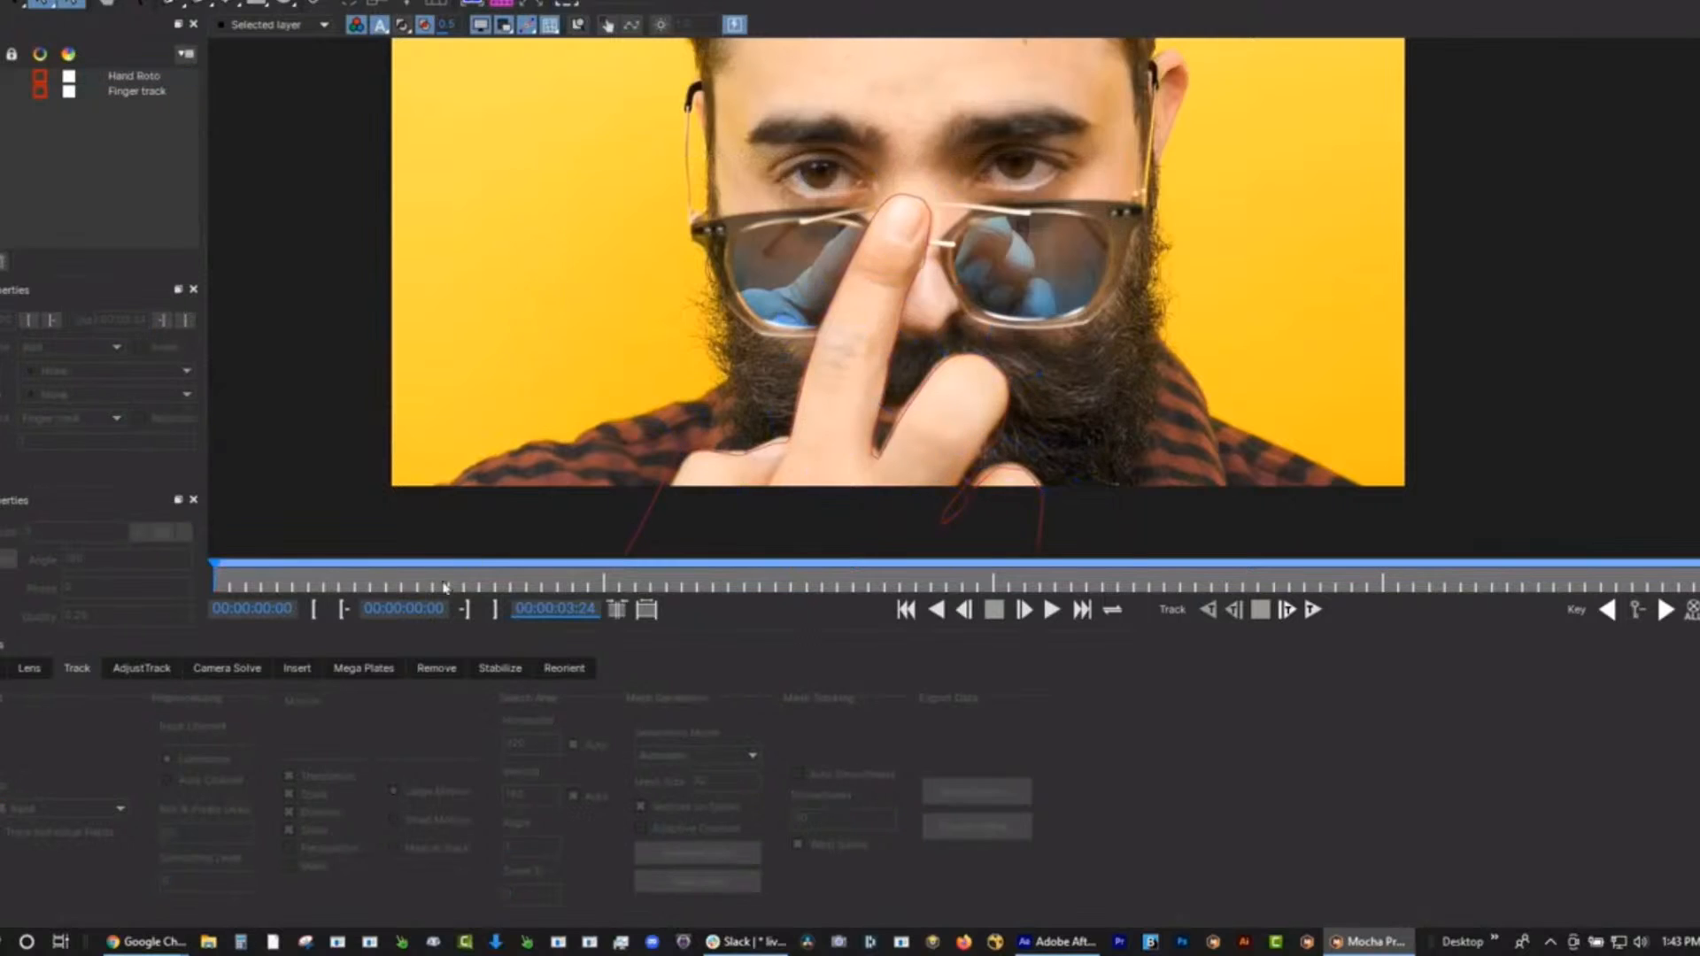
Preview the Hand Roto matte as a cutout over black, without the transform box, and play back the clip.
left_click(425, 26)
left_click(141, 80)
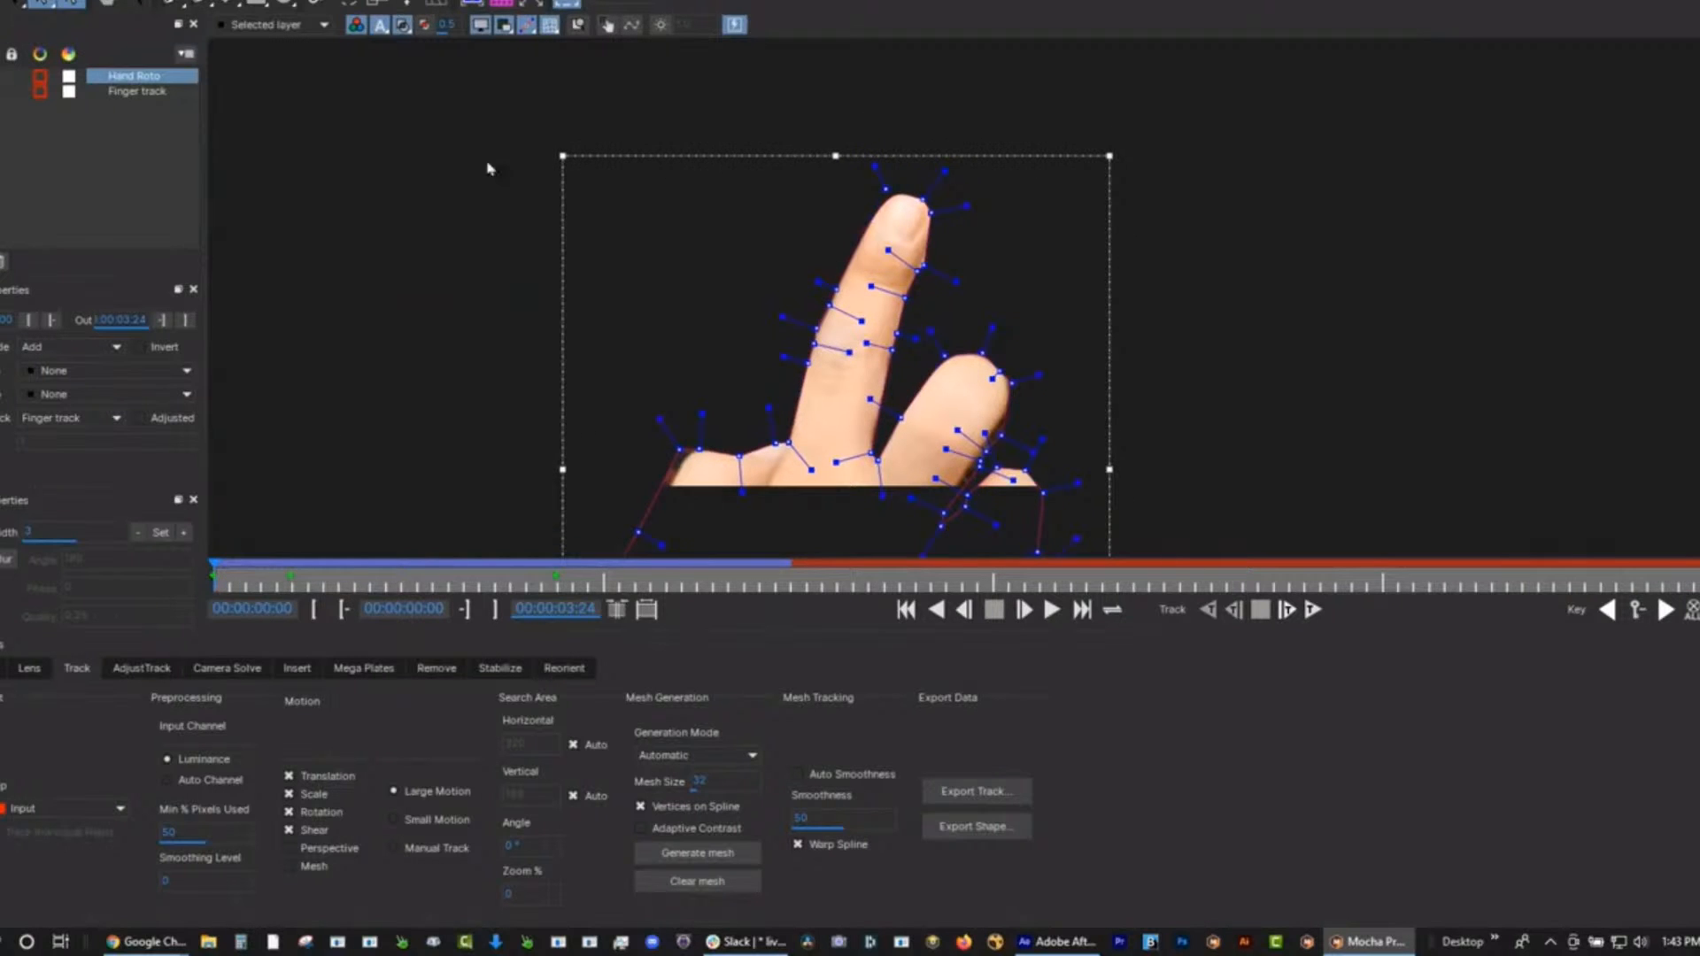
left_click(570, 3)
key("space")
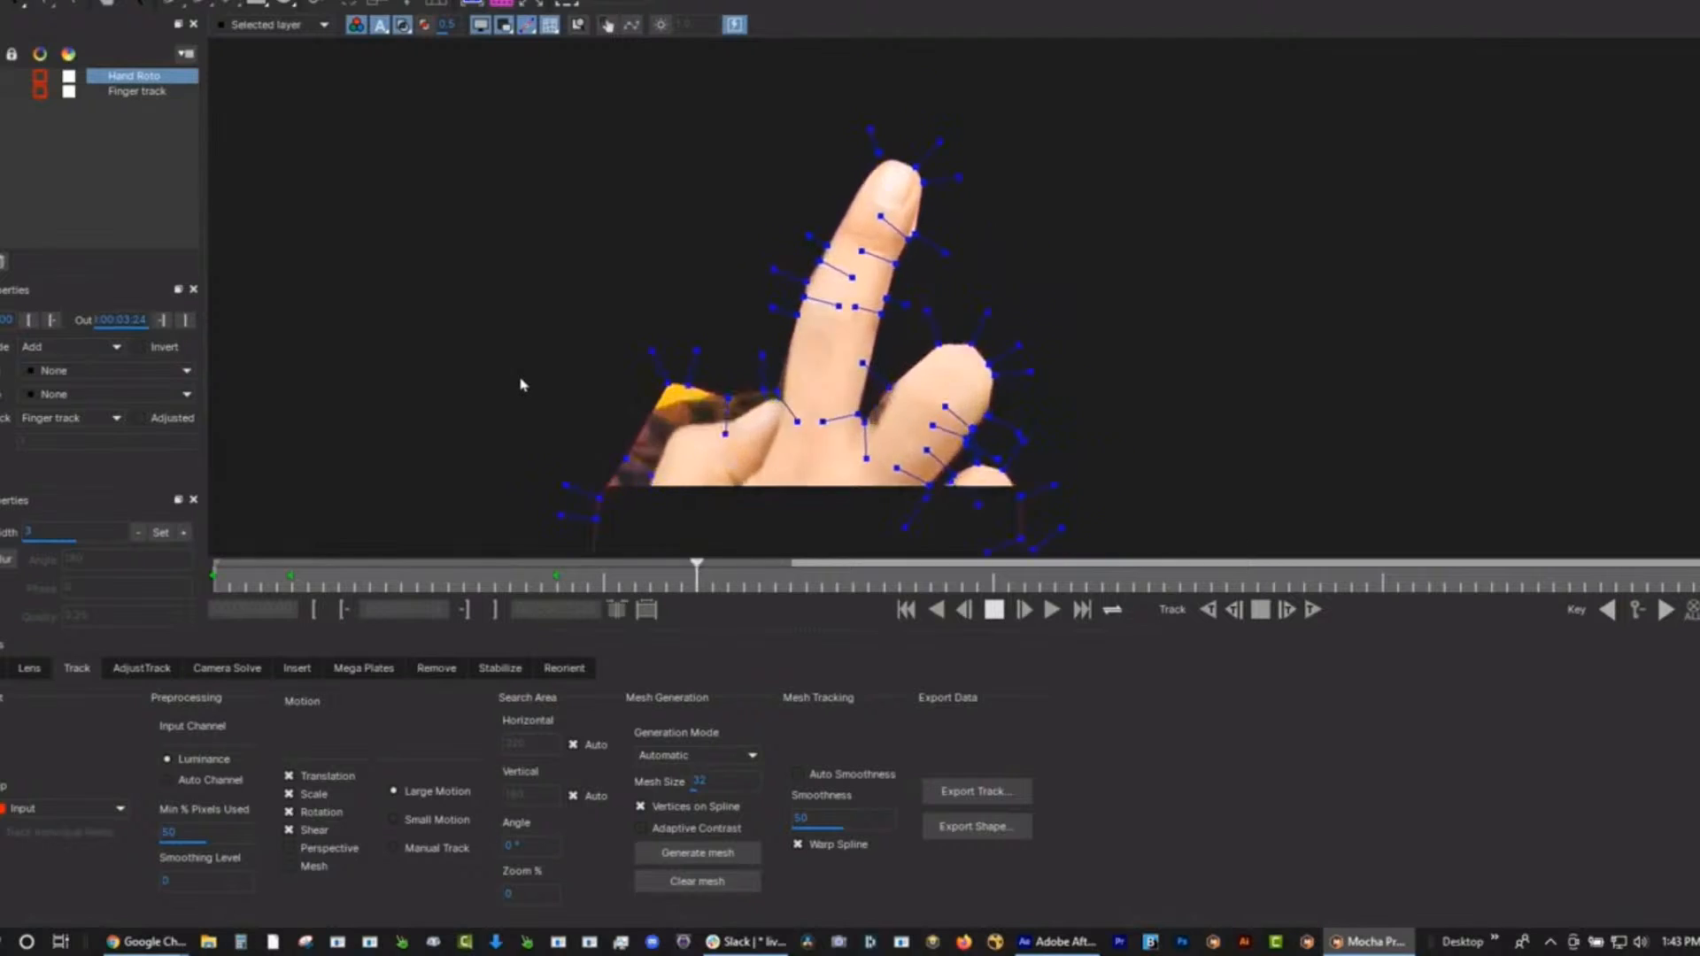
key("space")
Move the stray Hand Roto points onto the thumb-side edge of the hand on the later frames, including 00:00:01:09.
mouse_move(693, 586)
left_mouse_down()
mouse_move(648, 587)
mouse_move(682, 587)
left_mouse_up()
left_click_drag(708, 440, 696, 415)
left_click_drag(626, 469, 626, 517)
left_click_drag(668, 580, 740, 580)
left_click_drag(648, 401, 690, 491)
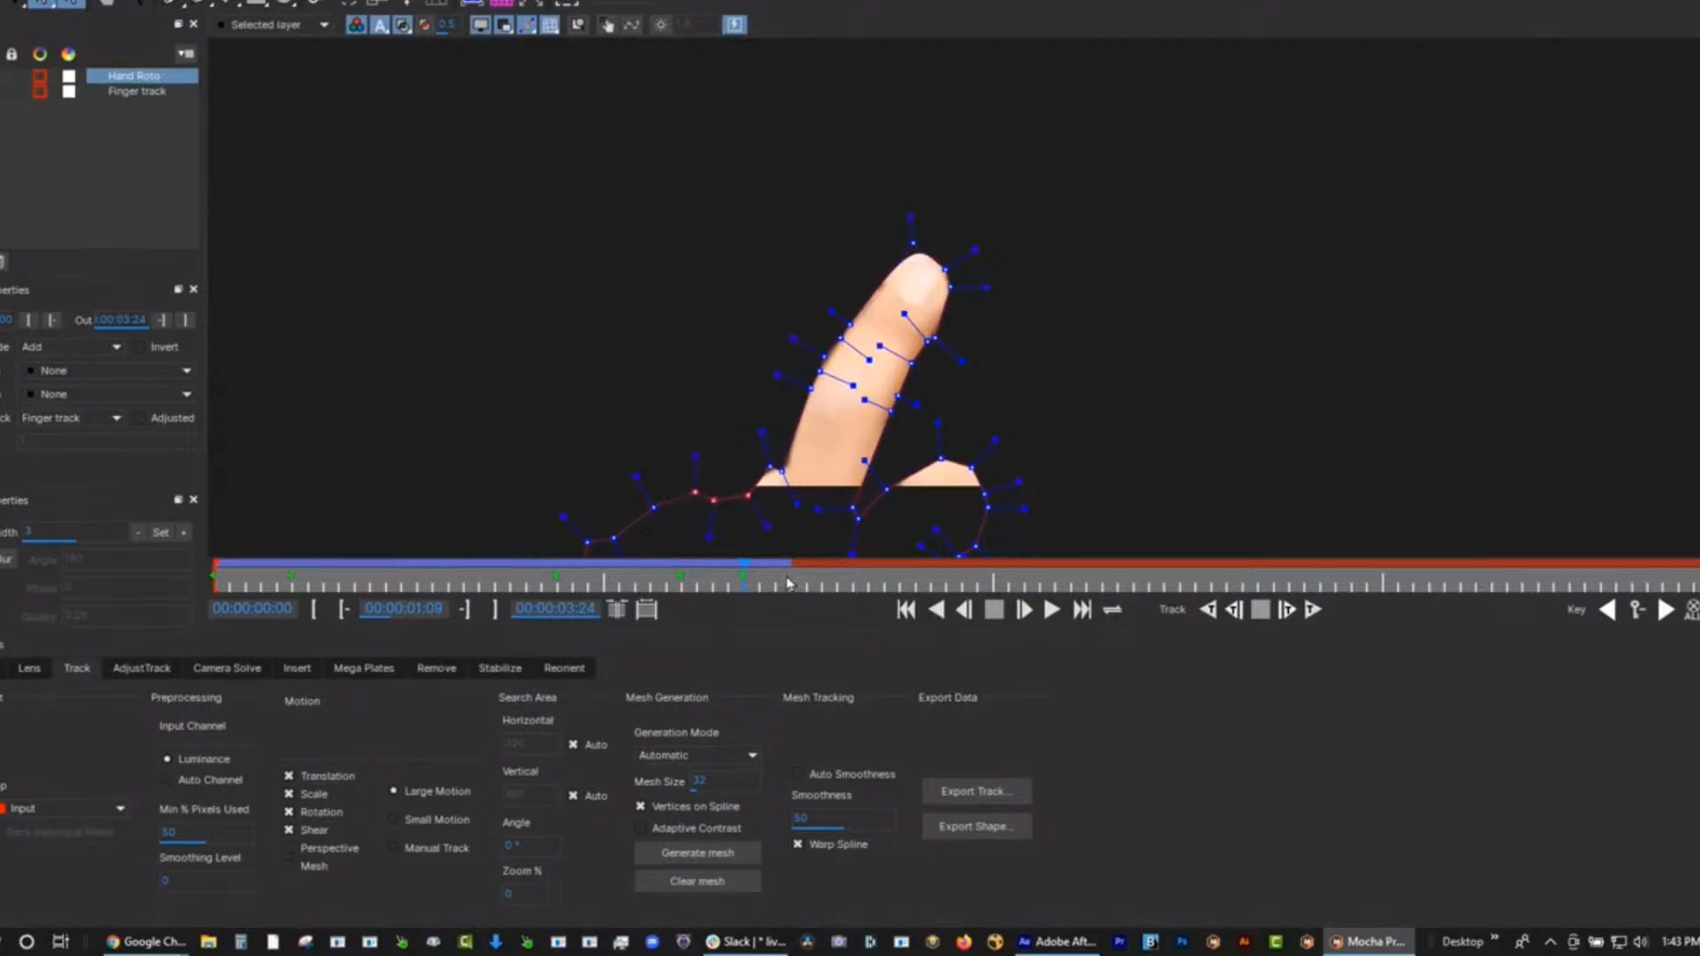
Return to the first frame and turn off the matte cutout to show the full footage.
left_click_drag(760, 580, 287, 580)
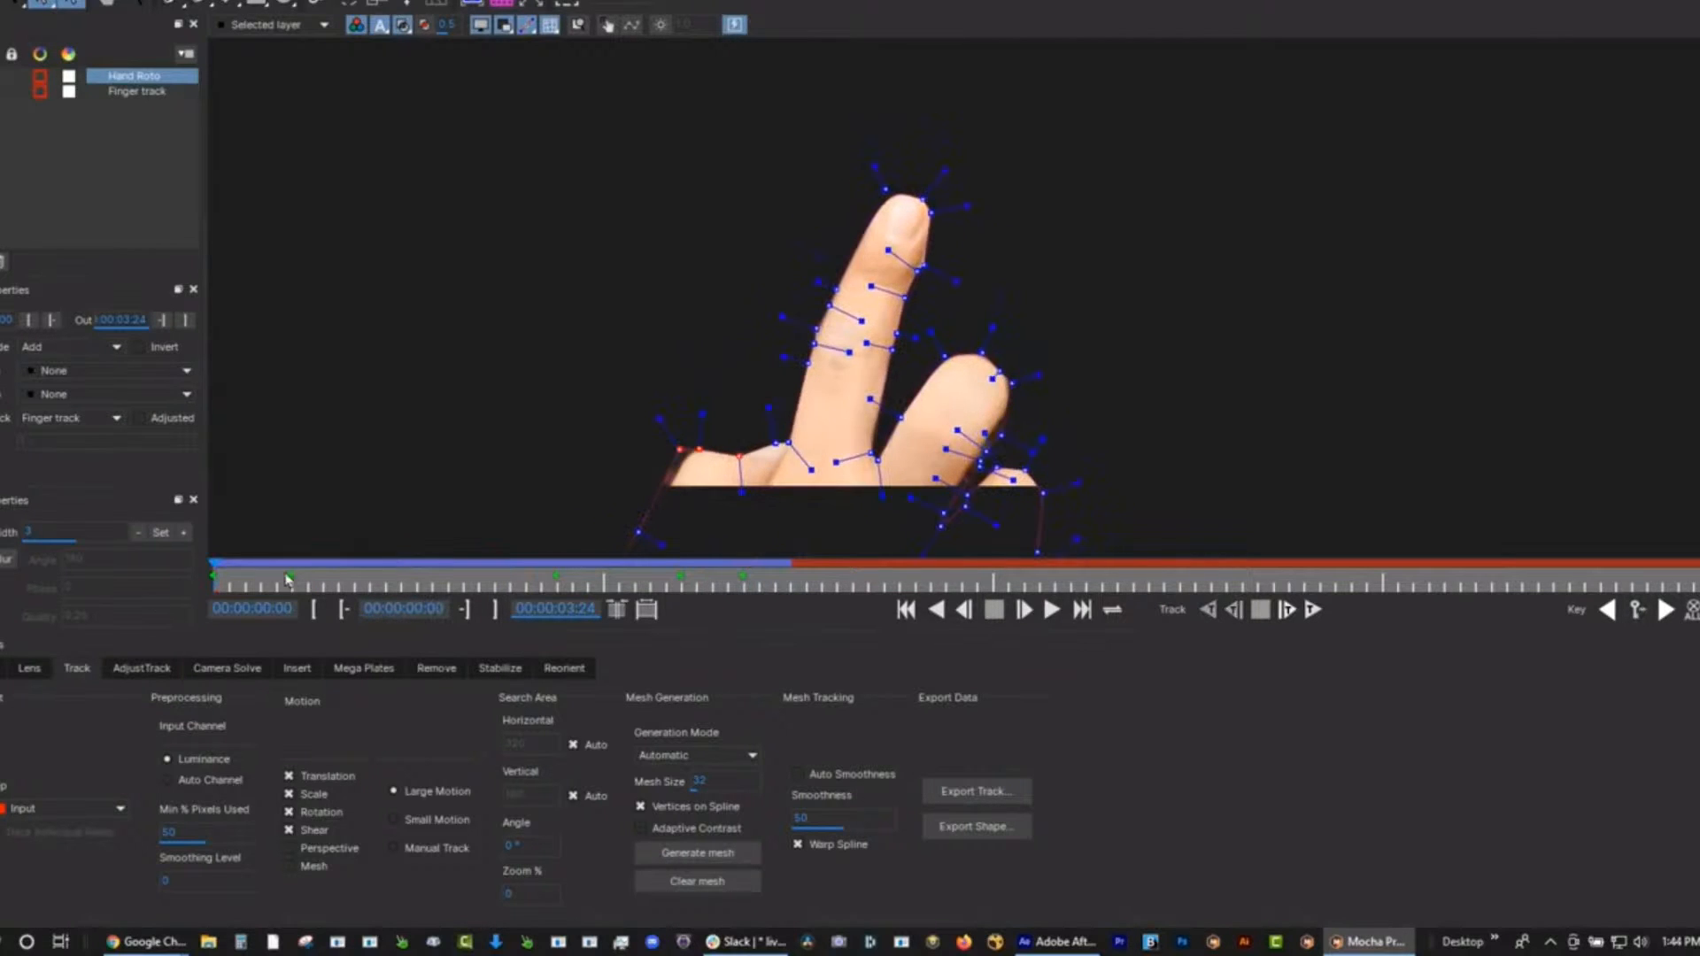
left_click(402, 26)
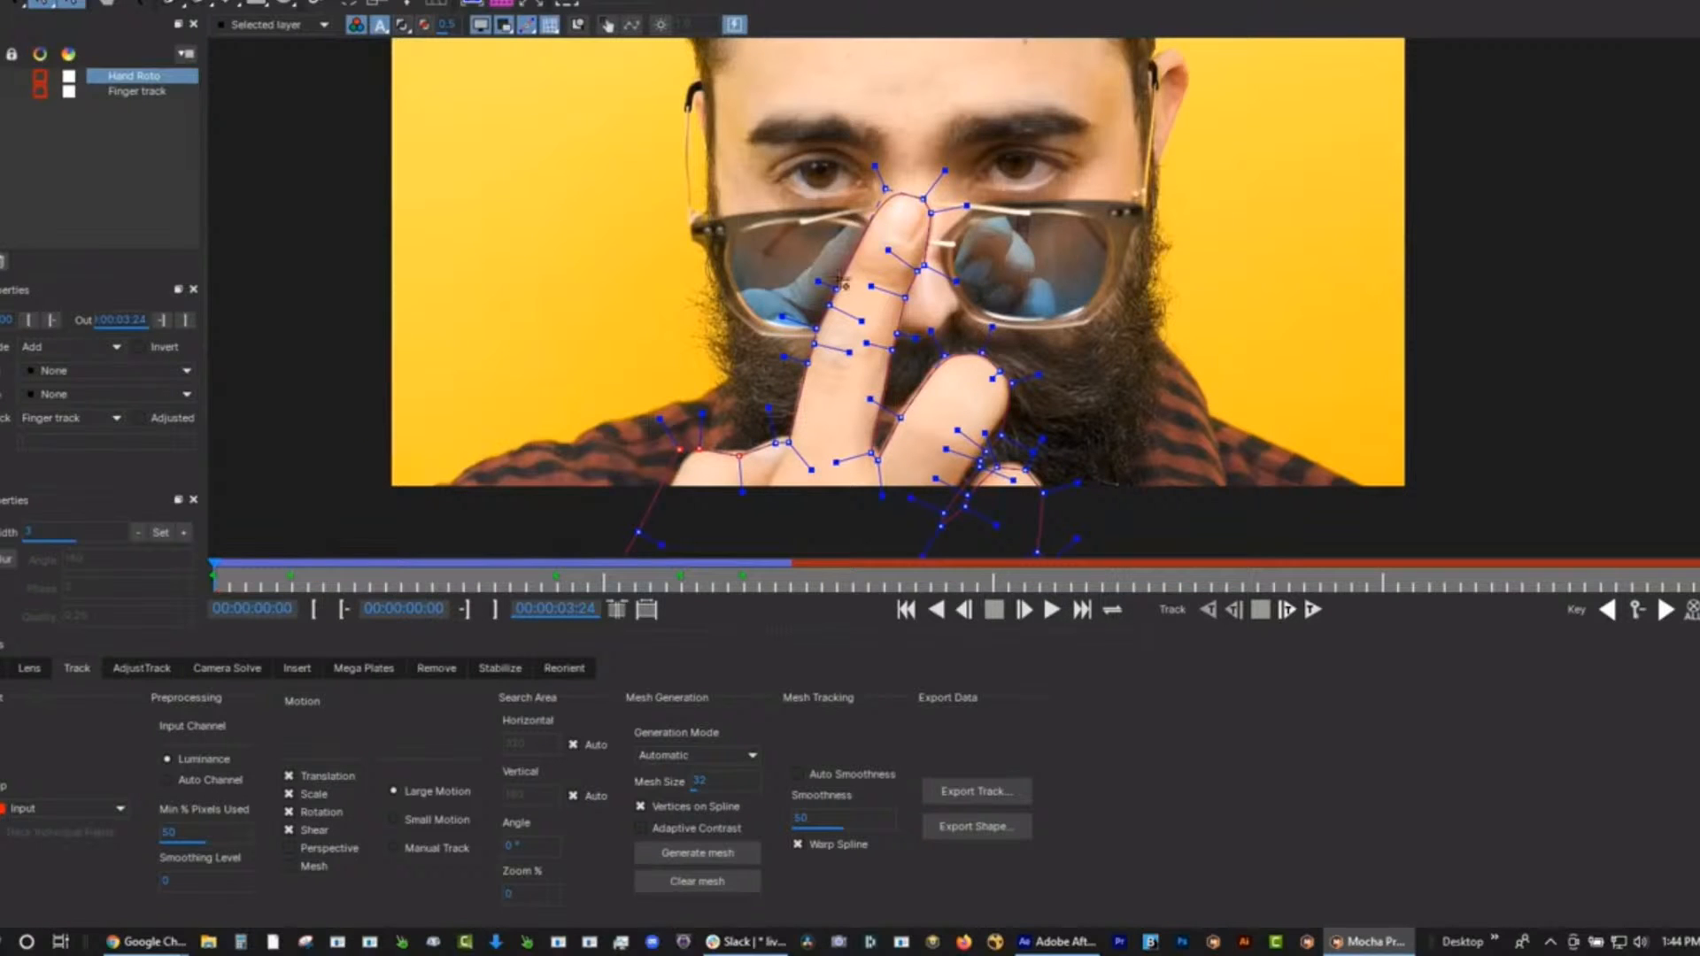
left_click(624, 290)
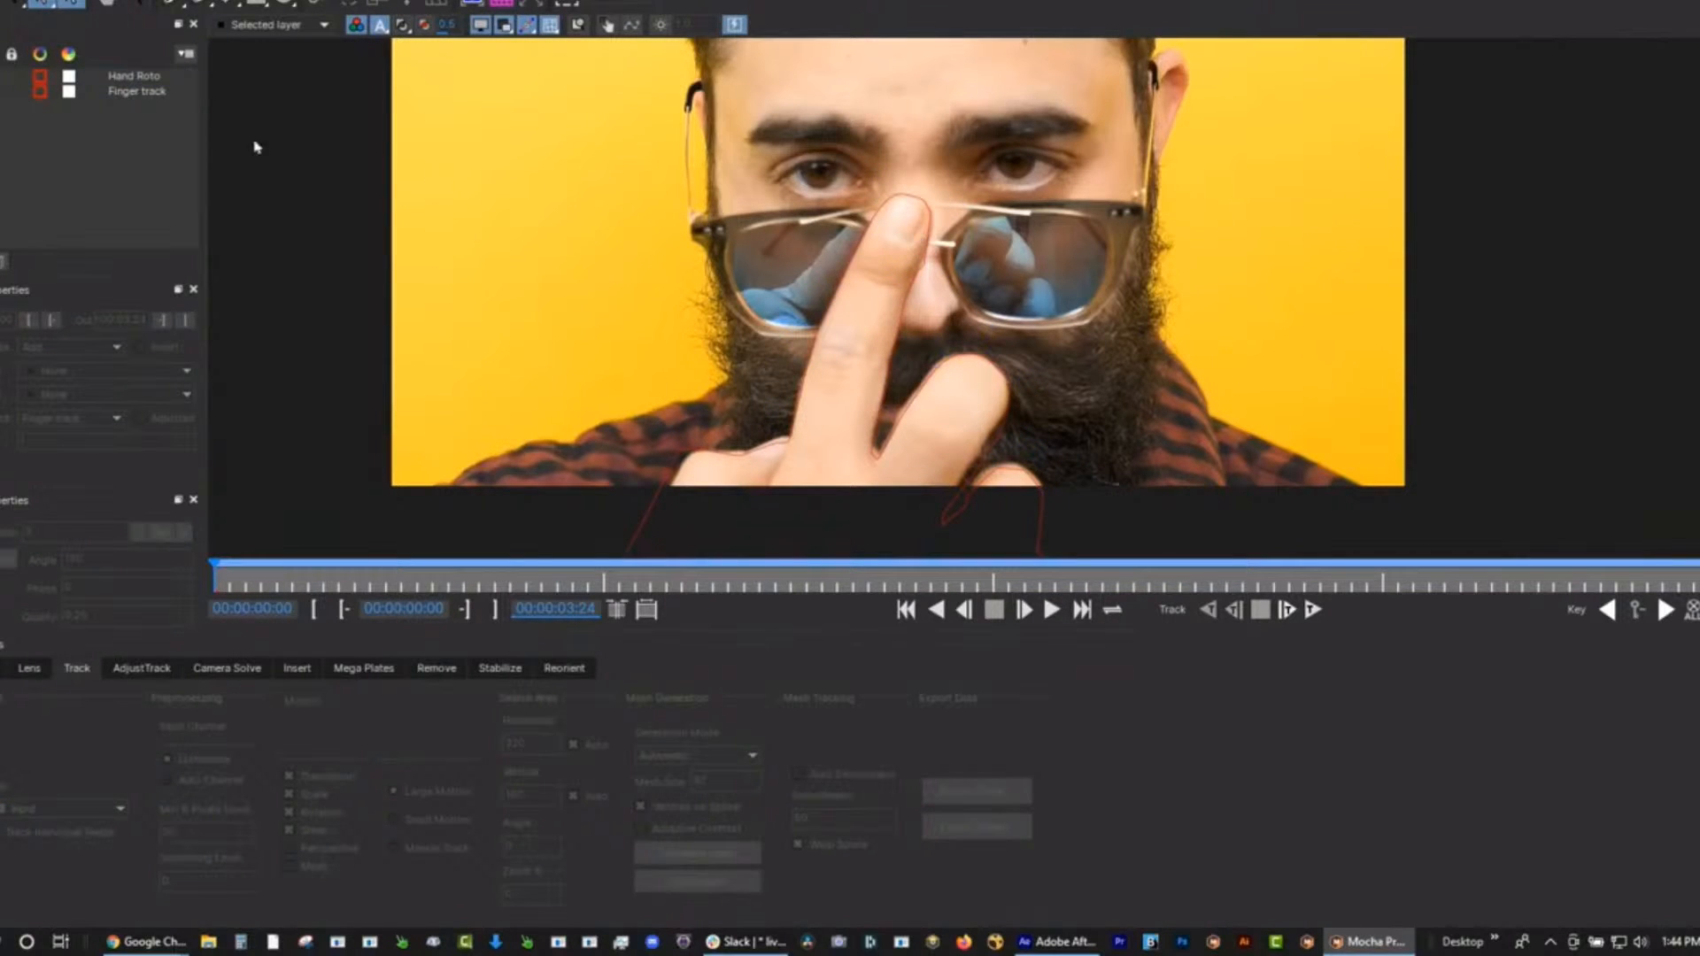
left_click(150, 80)
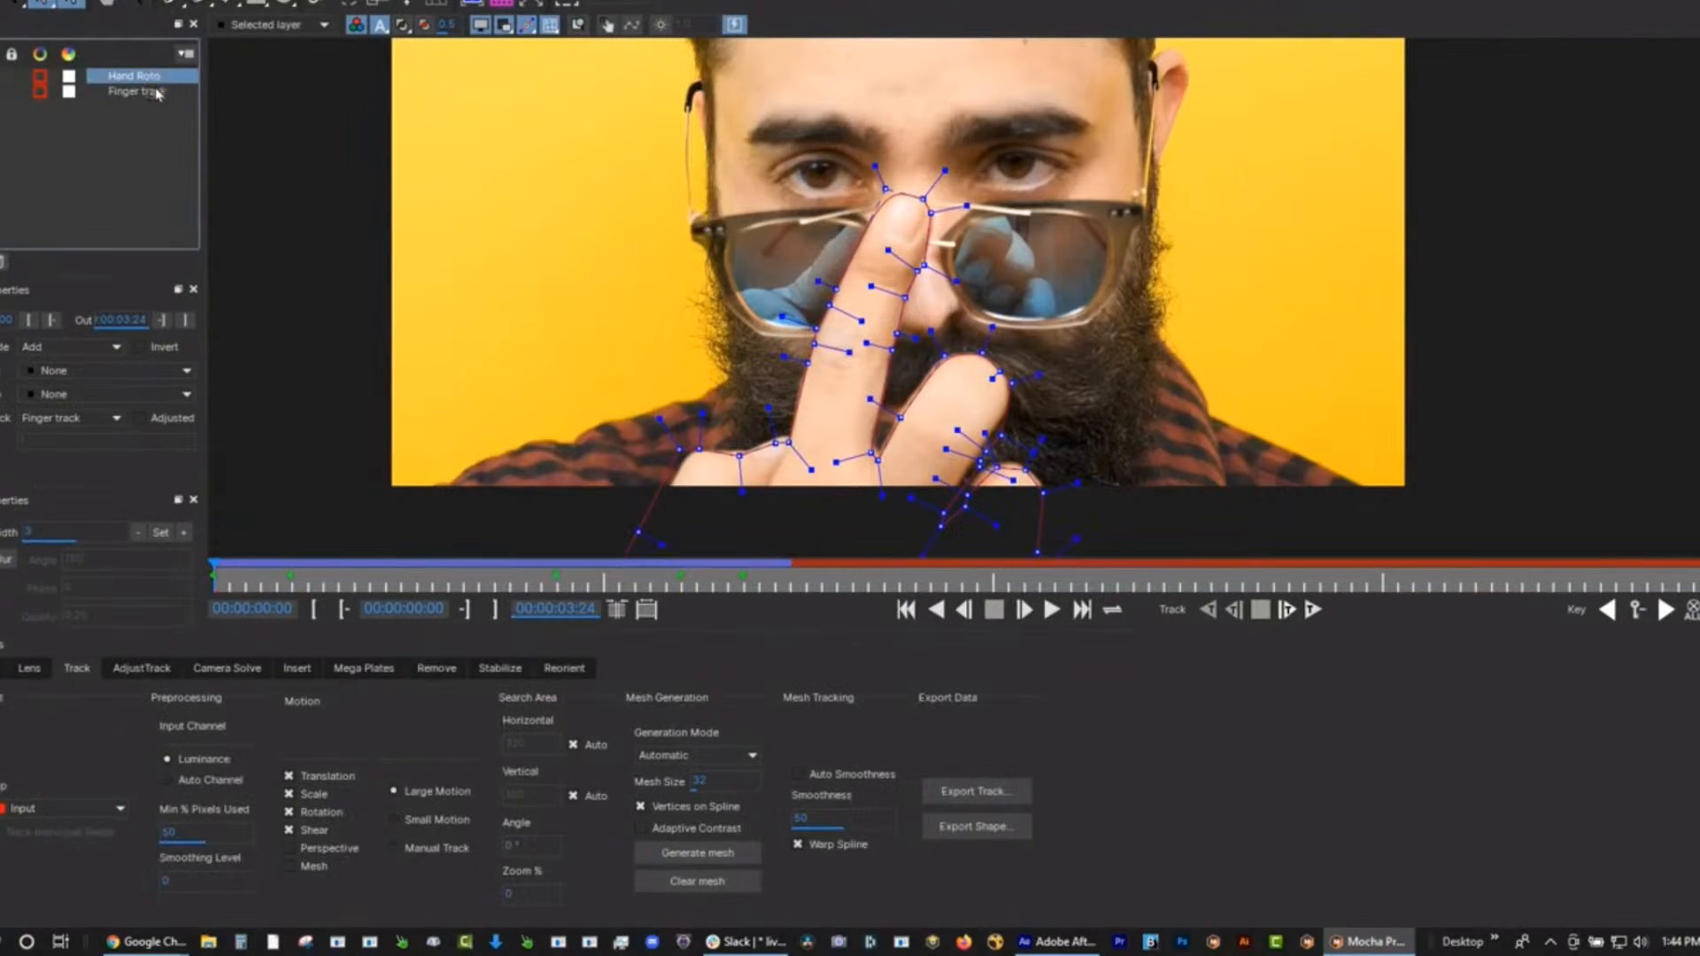
left_click(447, 210)
Draw a closed X-spline around the fingernail of the raised index finger on a new layer.
key("z")
left_click_drag(950, 368, 1199, 73)
left_click_drag(970, 211, 1125, 208)
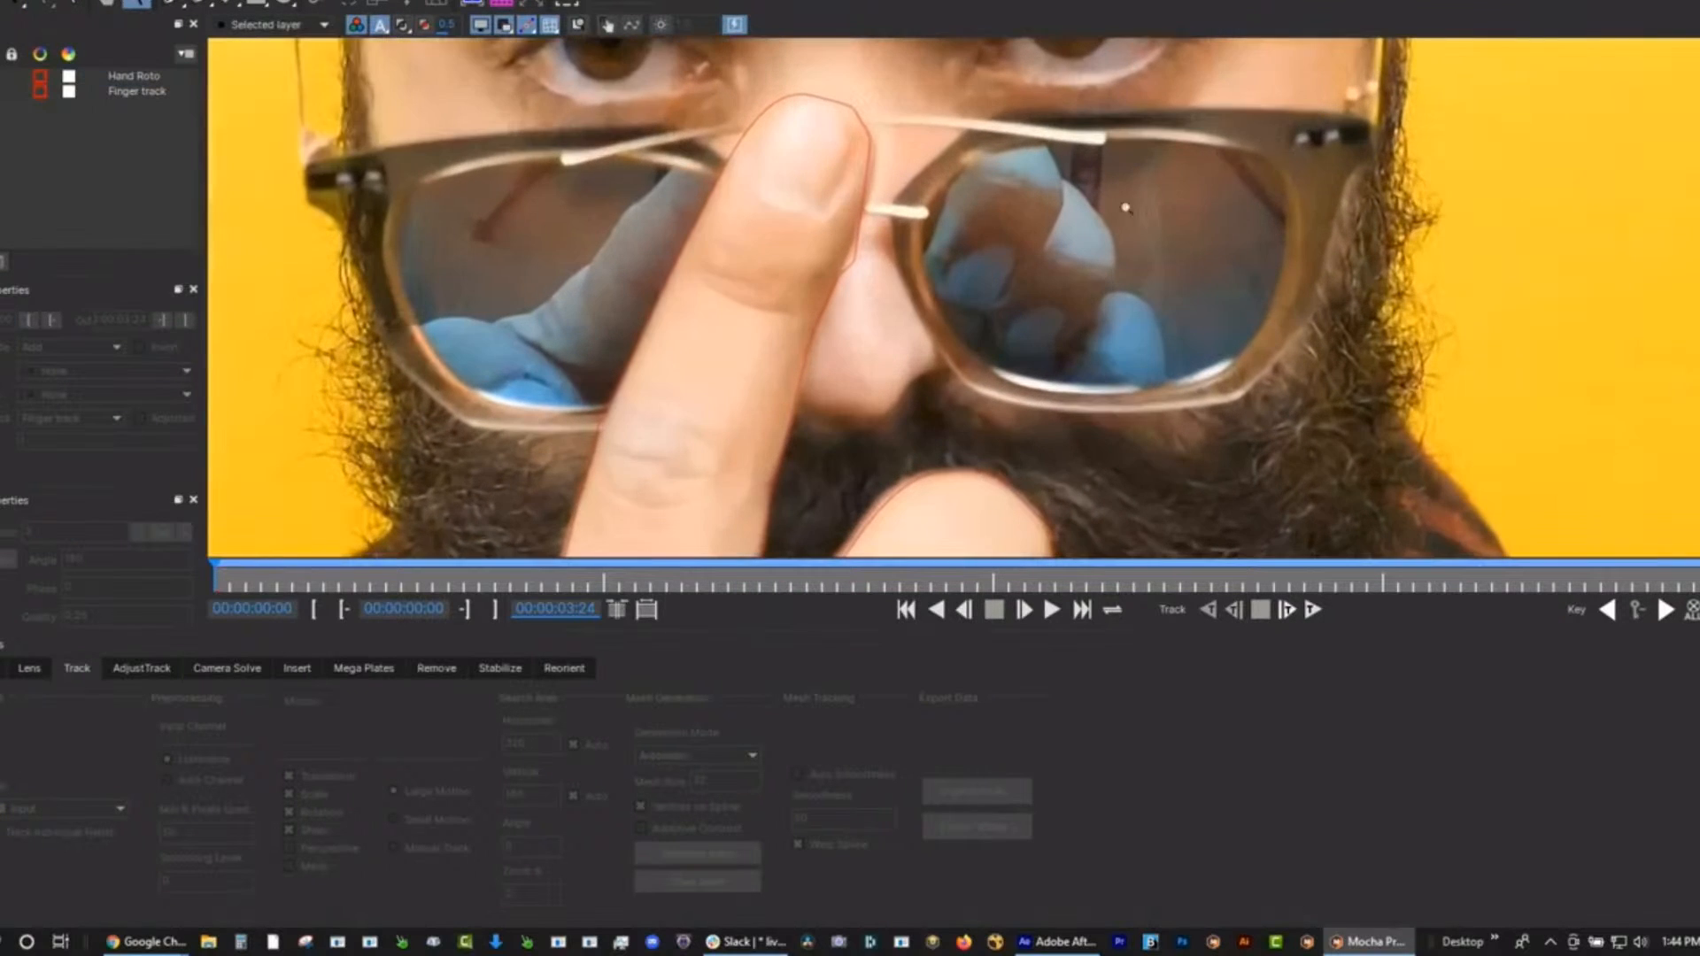
left_click(180, 3)
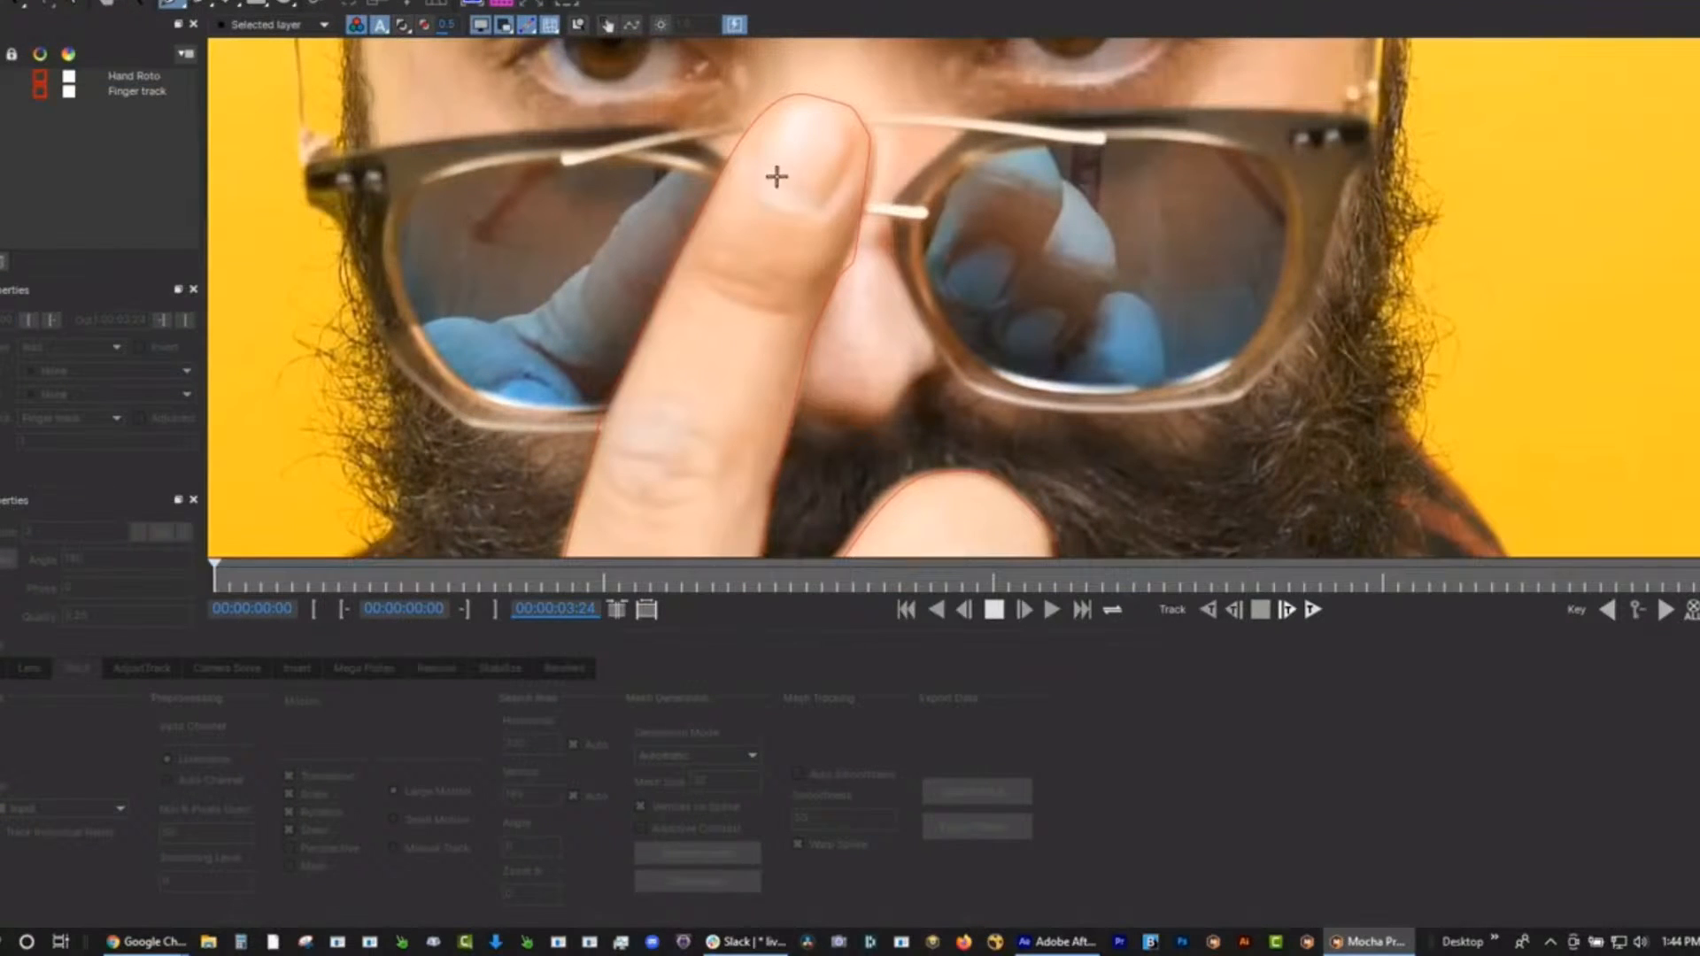
left_click_drag(756, 182, 782, 110)
left_click(826, 104)
left_click(852, 126)
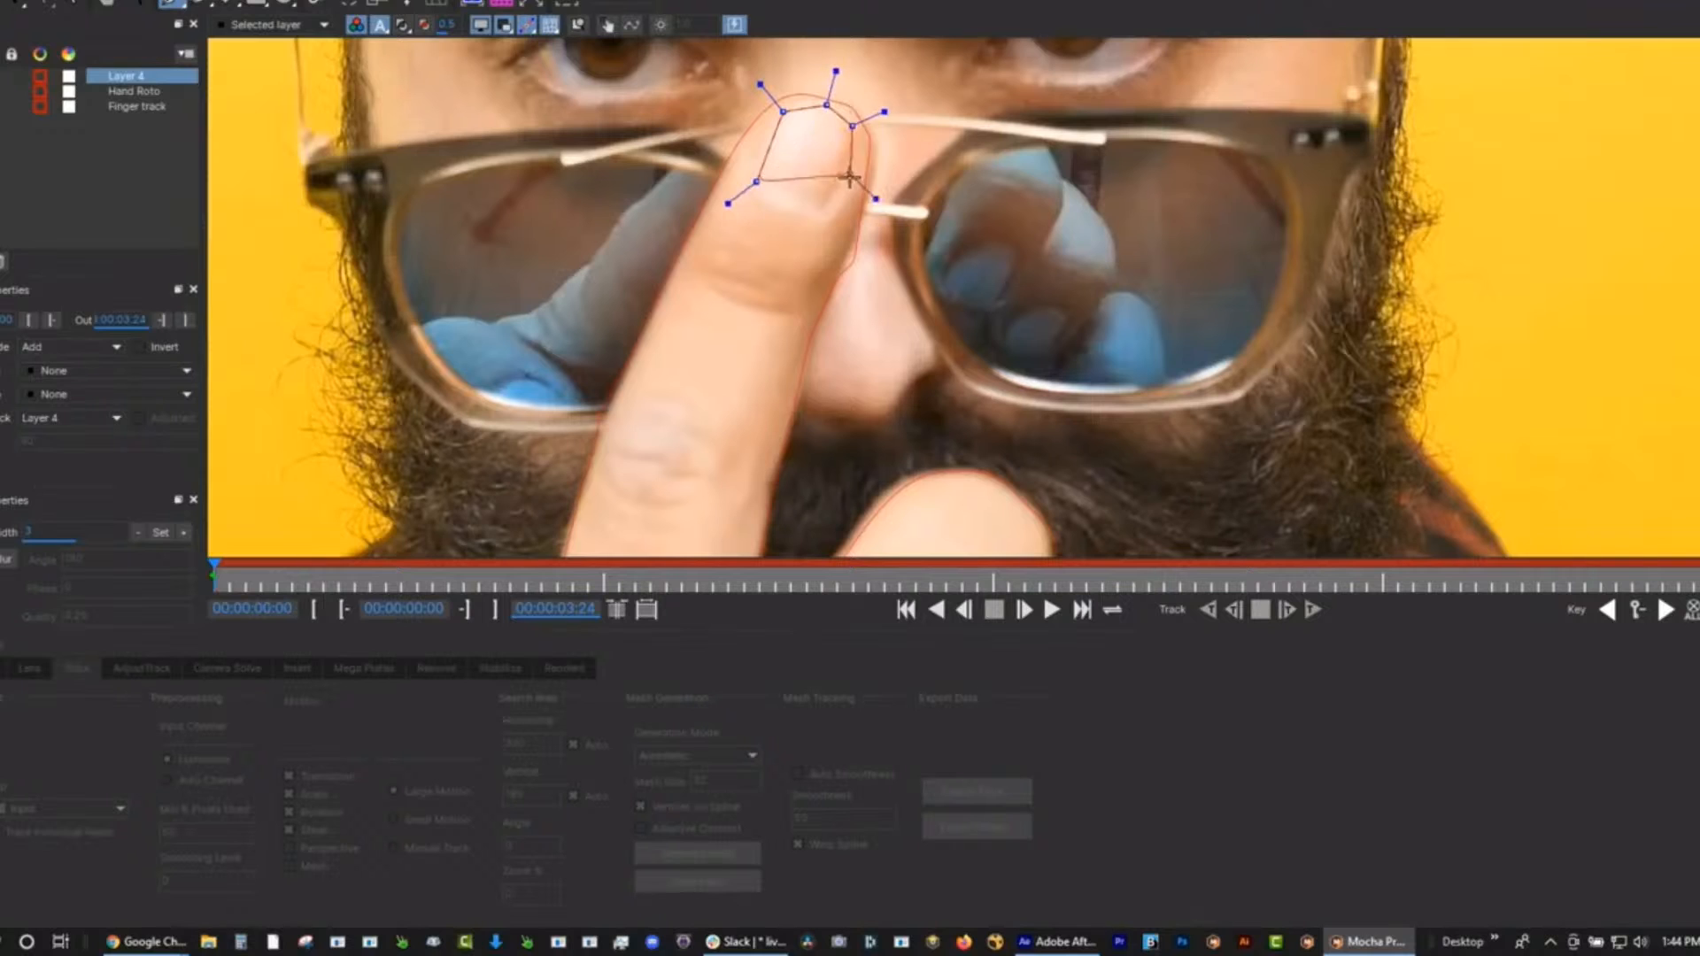
left_click(826, 217)
left_click(788, 211)
right_click(788, 211)
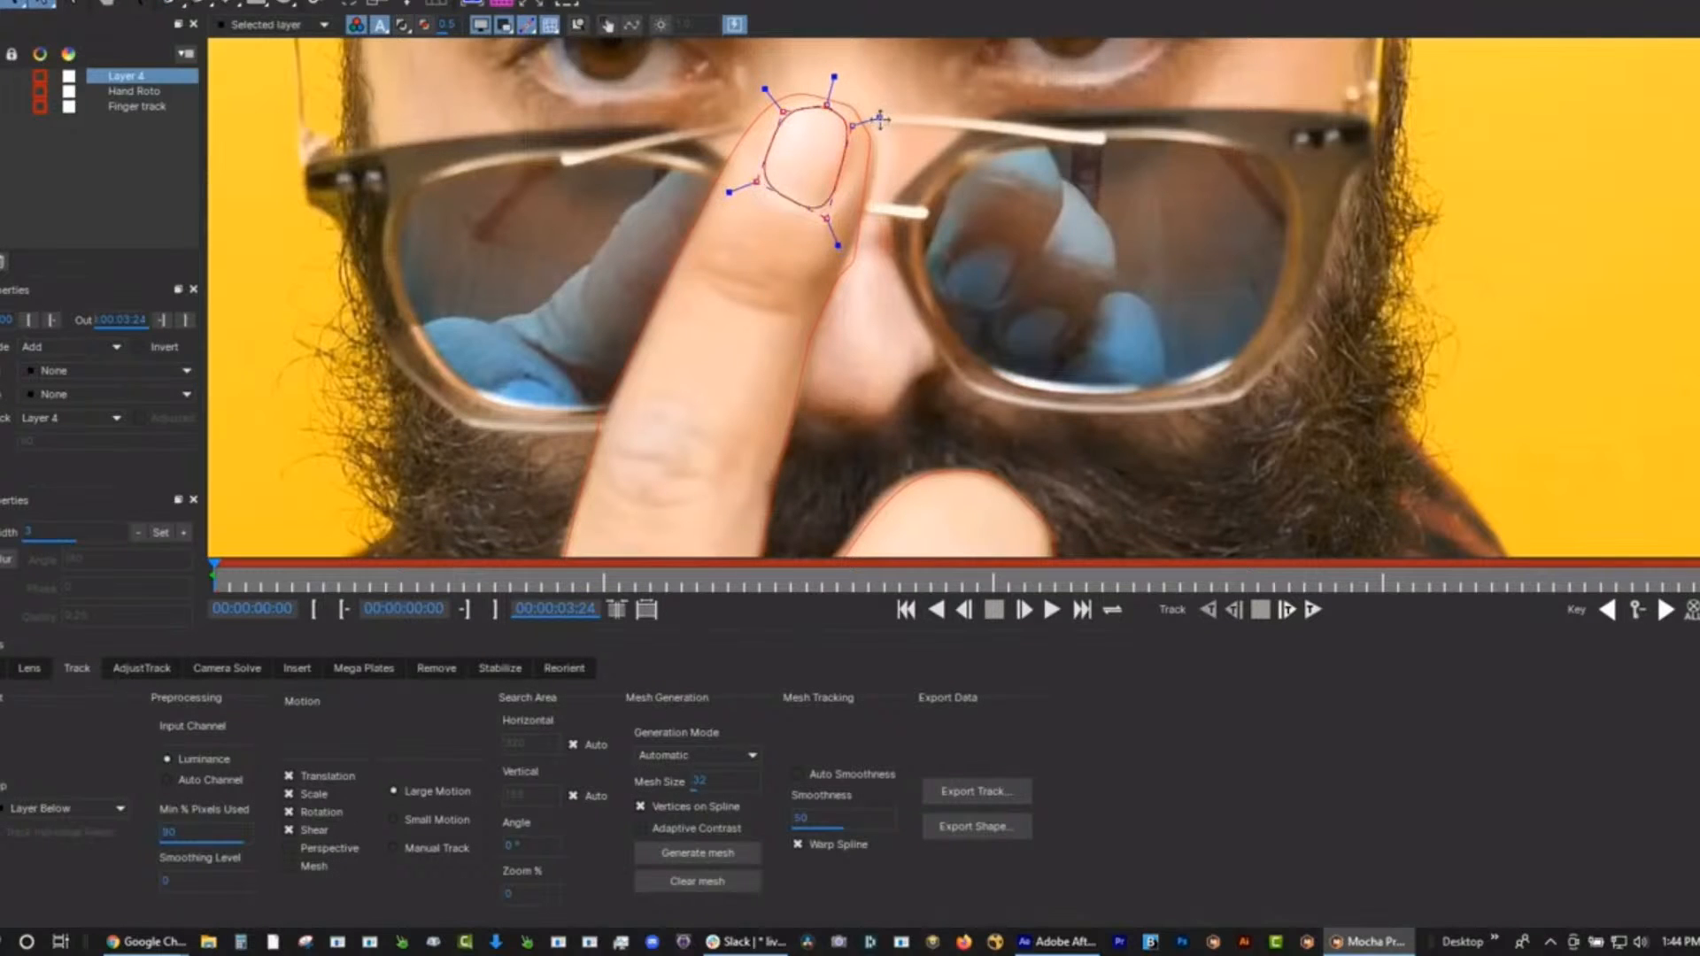
Adjust the fingernail spline's points and handles to follow the nail's outline.
left_click_drag(728, 193, 716, 196)
left_click_drag(835, 251, 826, 212)
left_click_drag(851, 126, 778, 110)
left_click_drag(755, 182, 785, 202)
key("i")
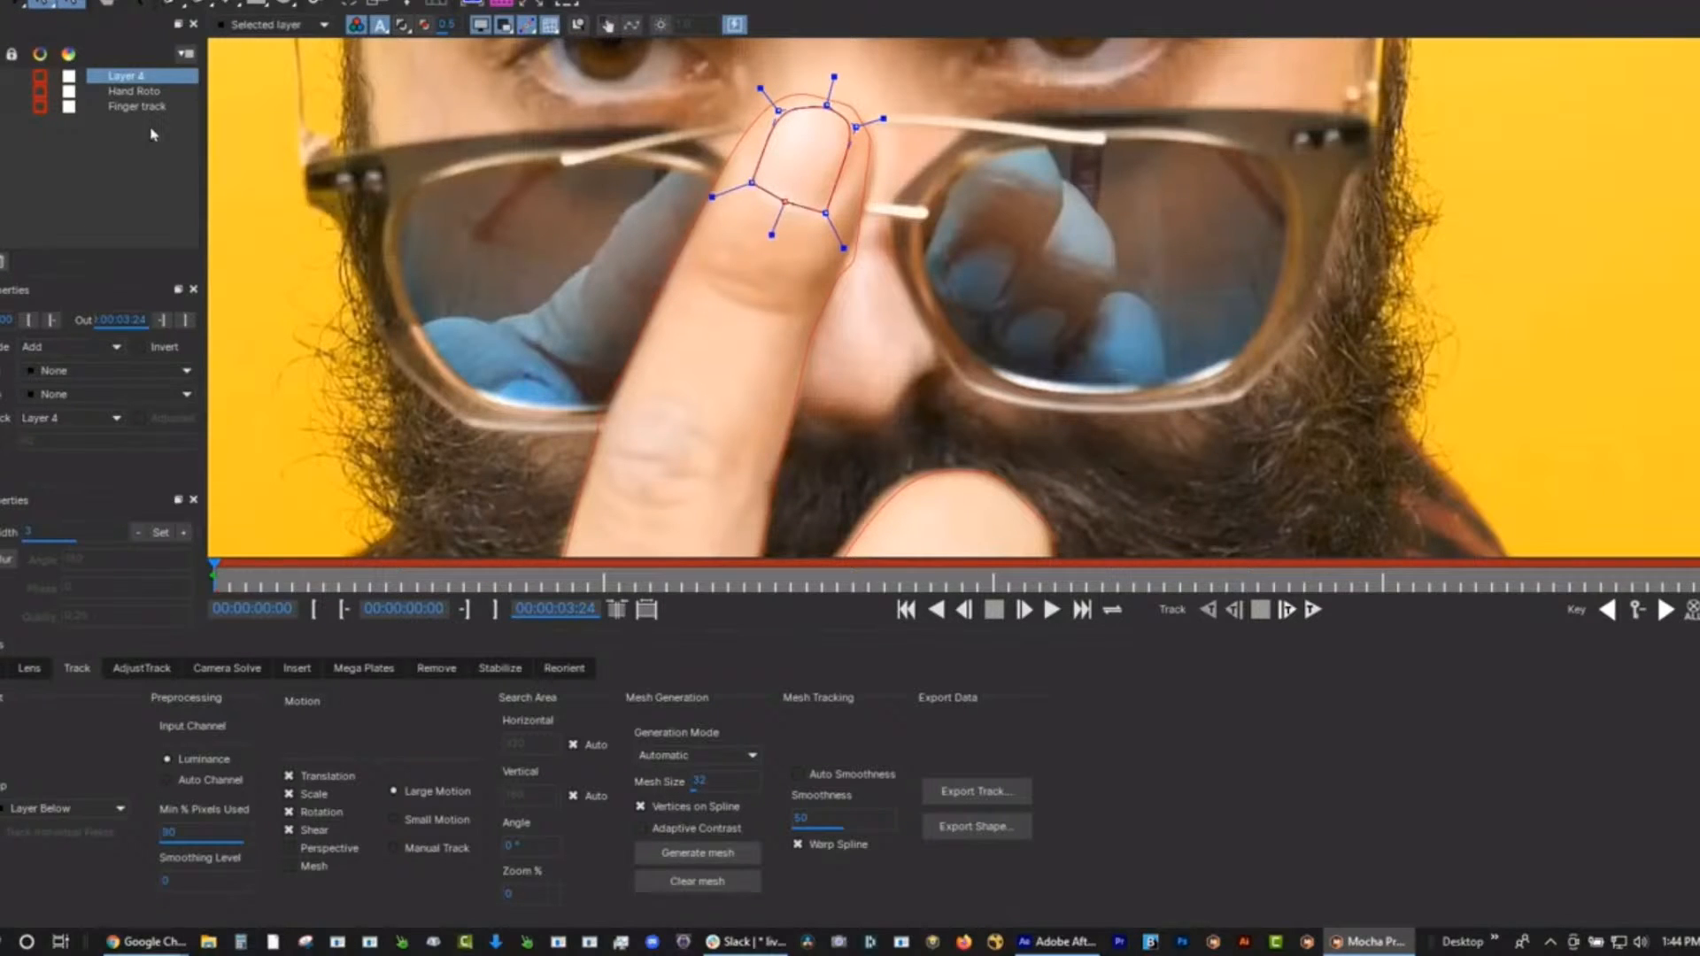
Rename the fingernail layer as Fingmaeil and link it to the Finger track layer's track.
left_click(132, 76)
double_click(132, 75)
type("Fingmail")
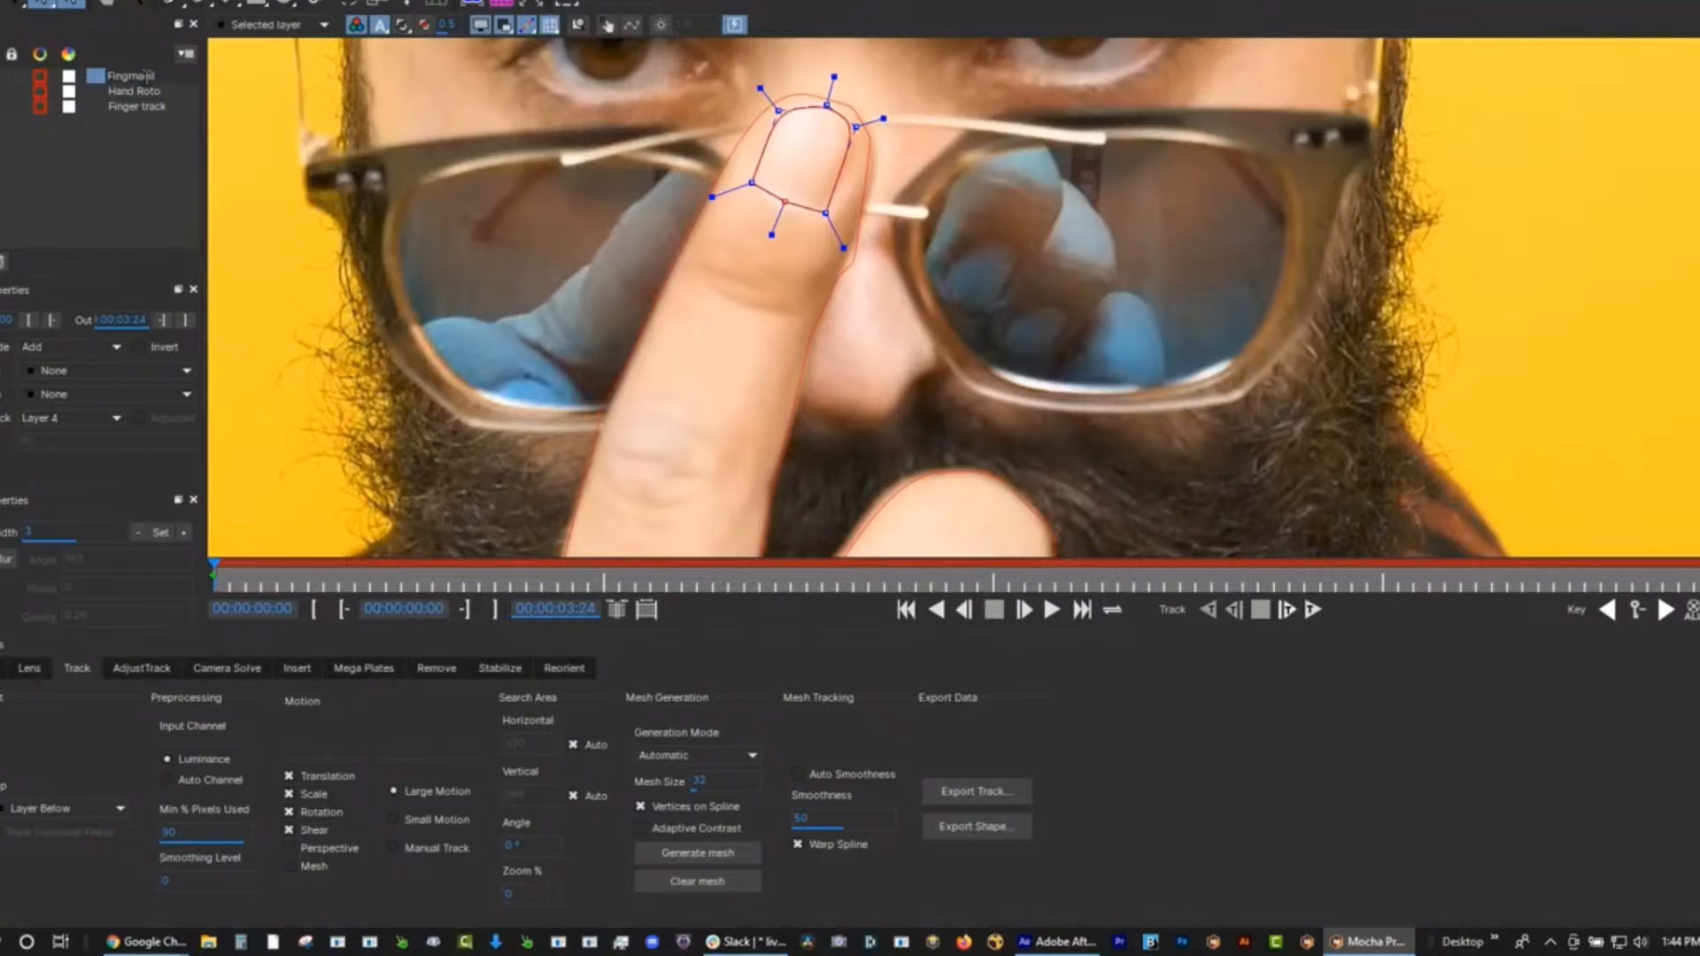
key("Return")
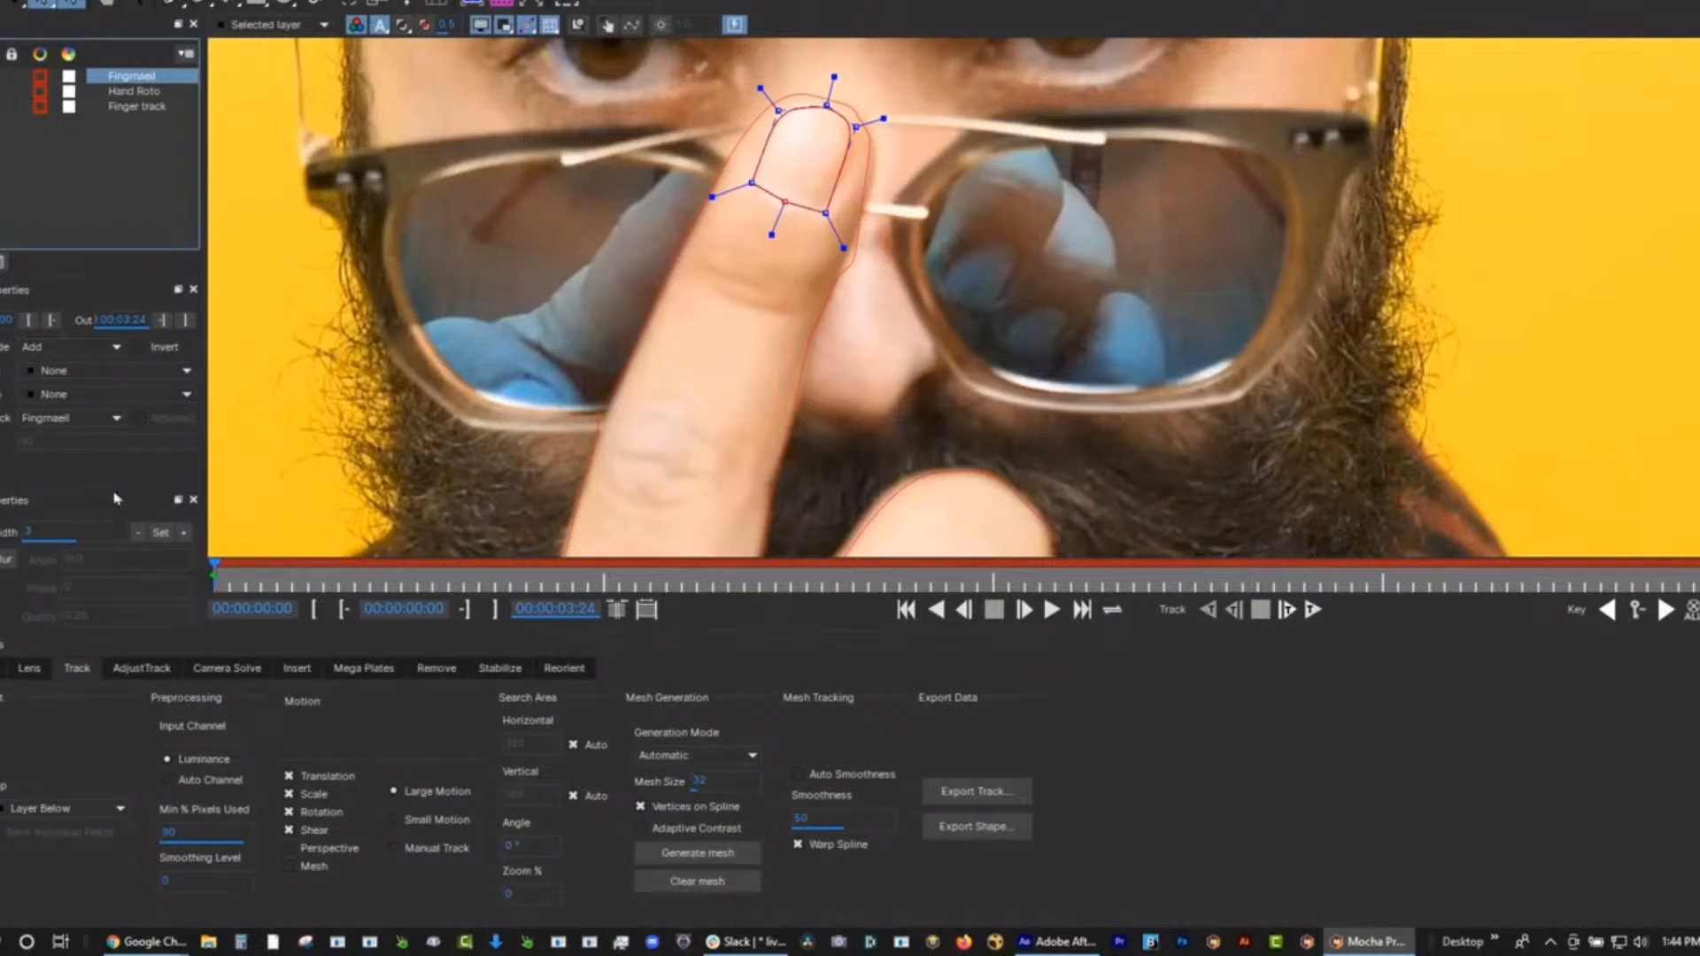
left_click(88, 426)
left_click(93, 485)
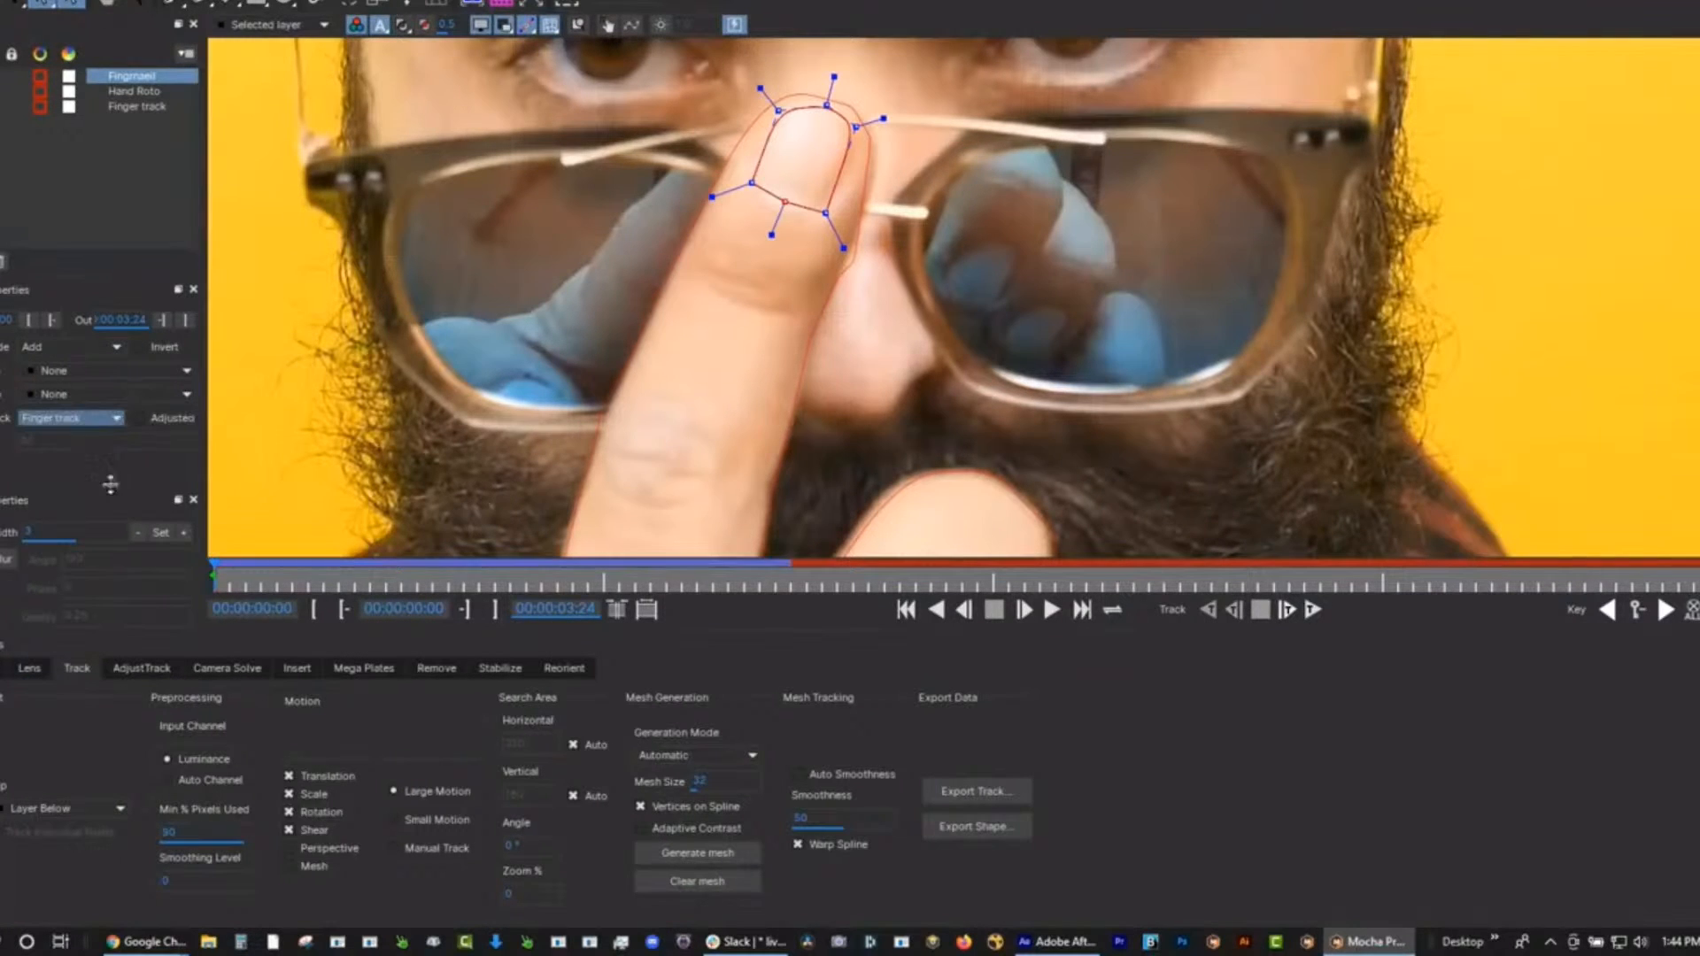
Realign the fingernail spline with the nail near the end of the tracked range, and check it across the frames.
left_click_drag(724, 577, 261, 585)
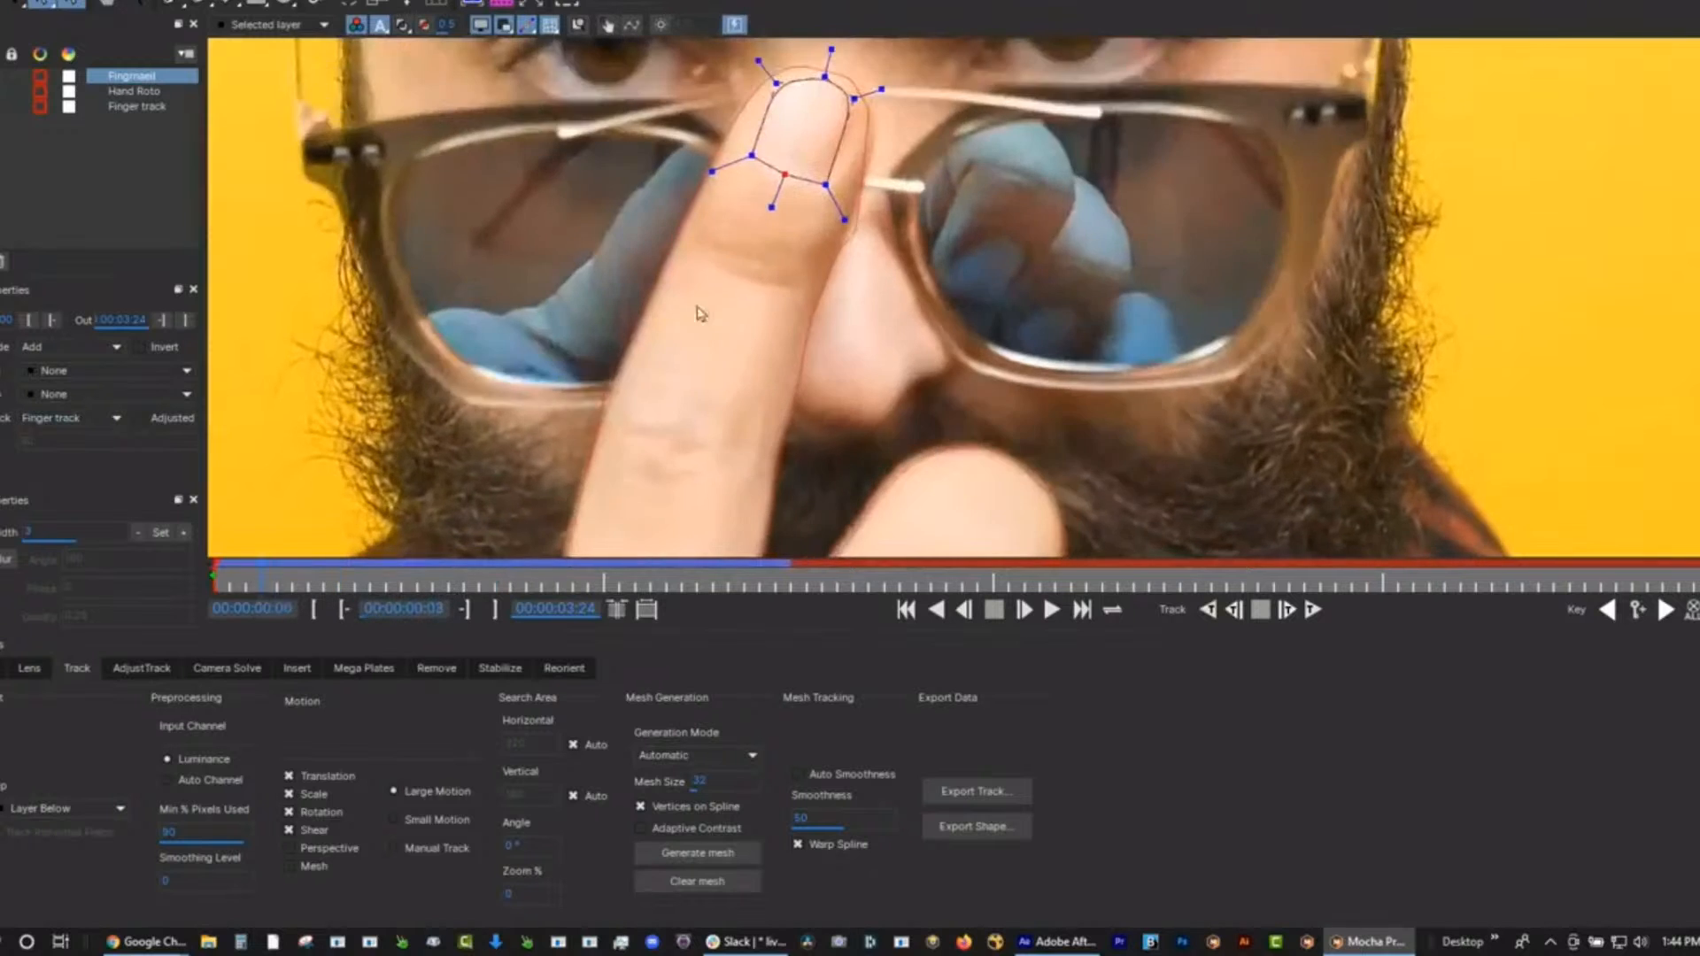
key("z")
left_click_drag(699, 308, 481, 595)
left_click_drag(260, 571, 759, 585)
left_click_drag(772, 407, 799, 366)
left_click_drag(765, 573, 784, 582)
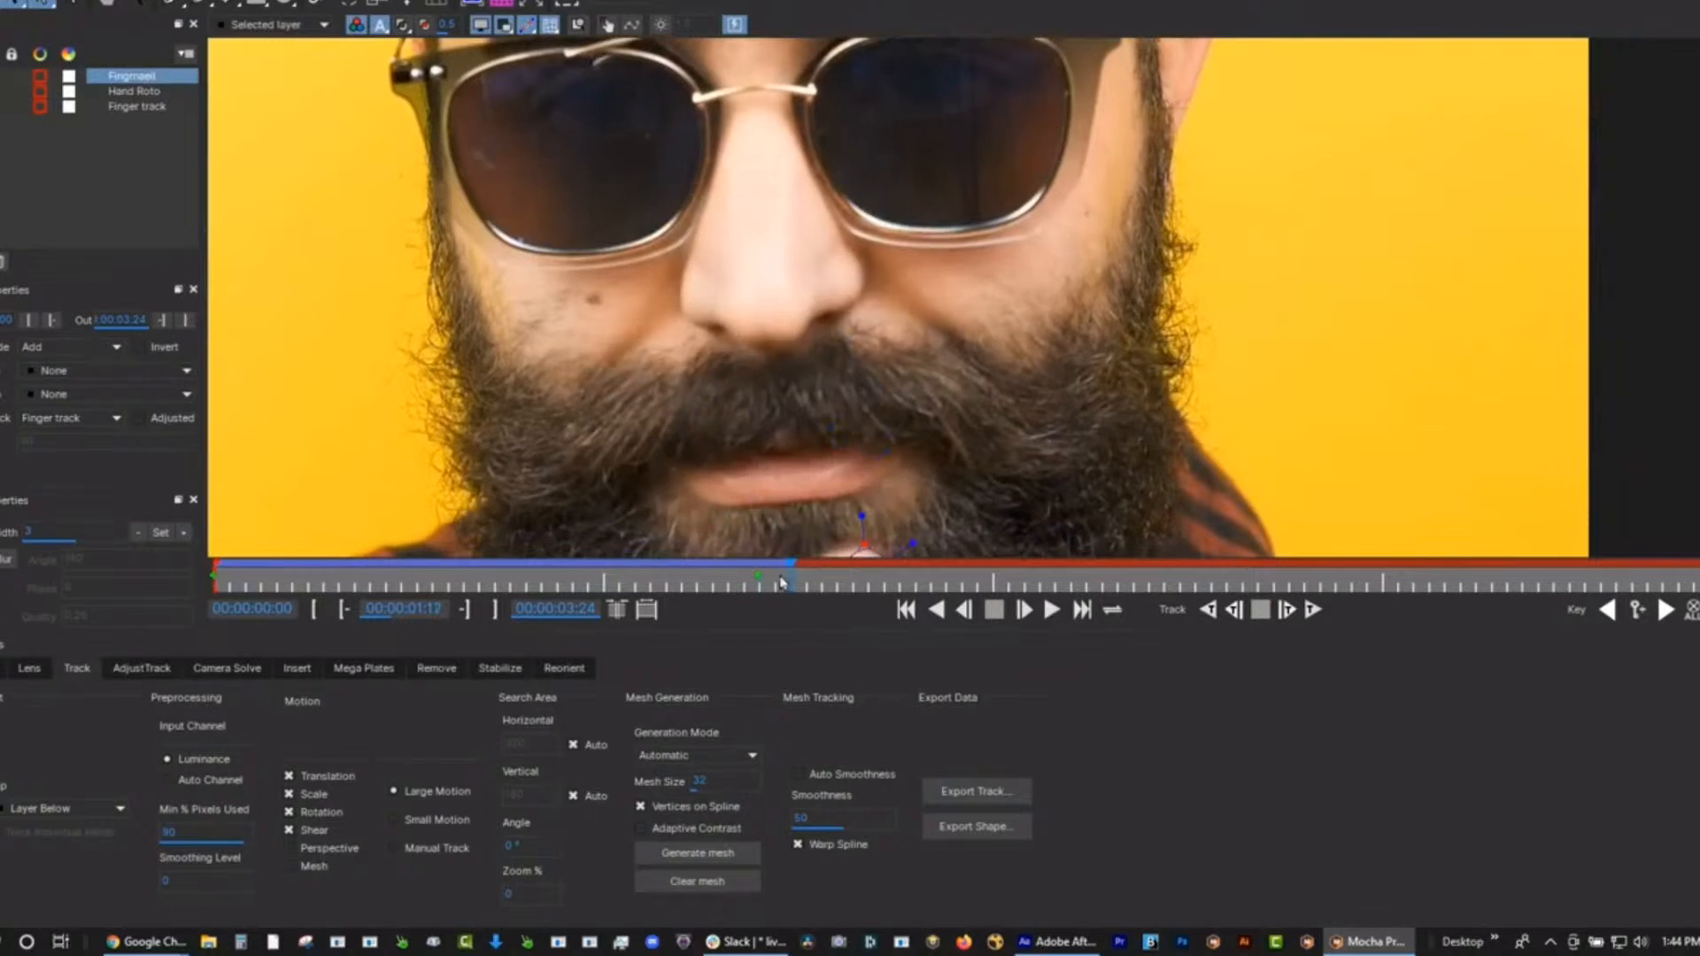
scroll(1000, 255, "down", 3)
left_click_drag(891, 380, 914, 252)
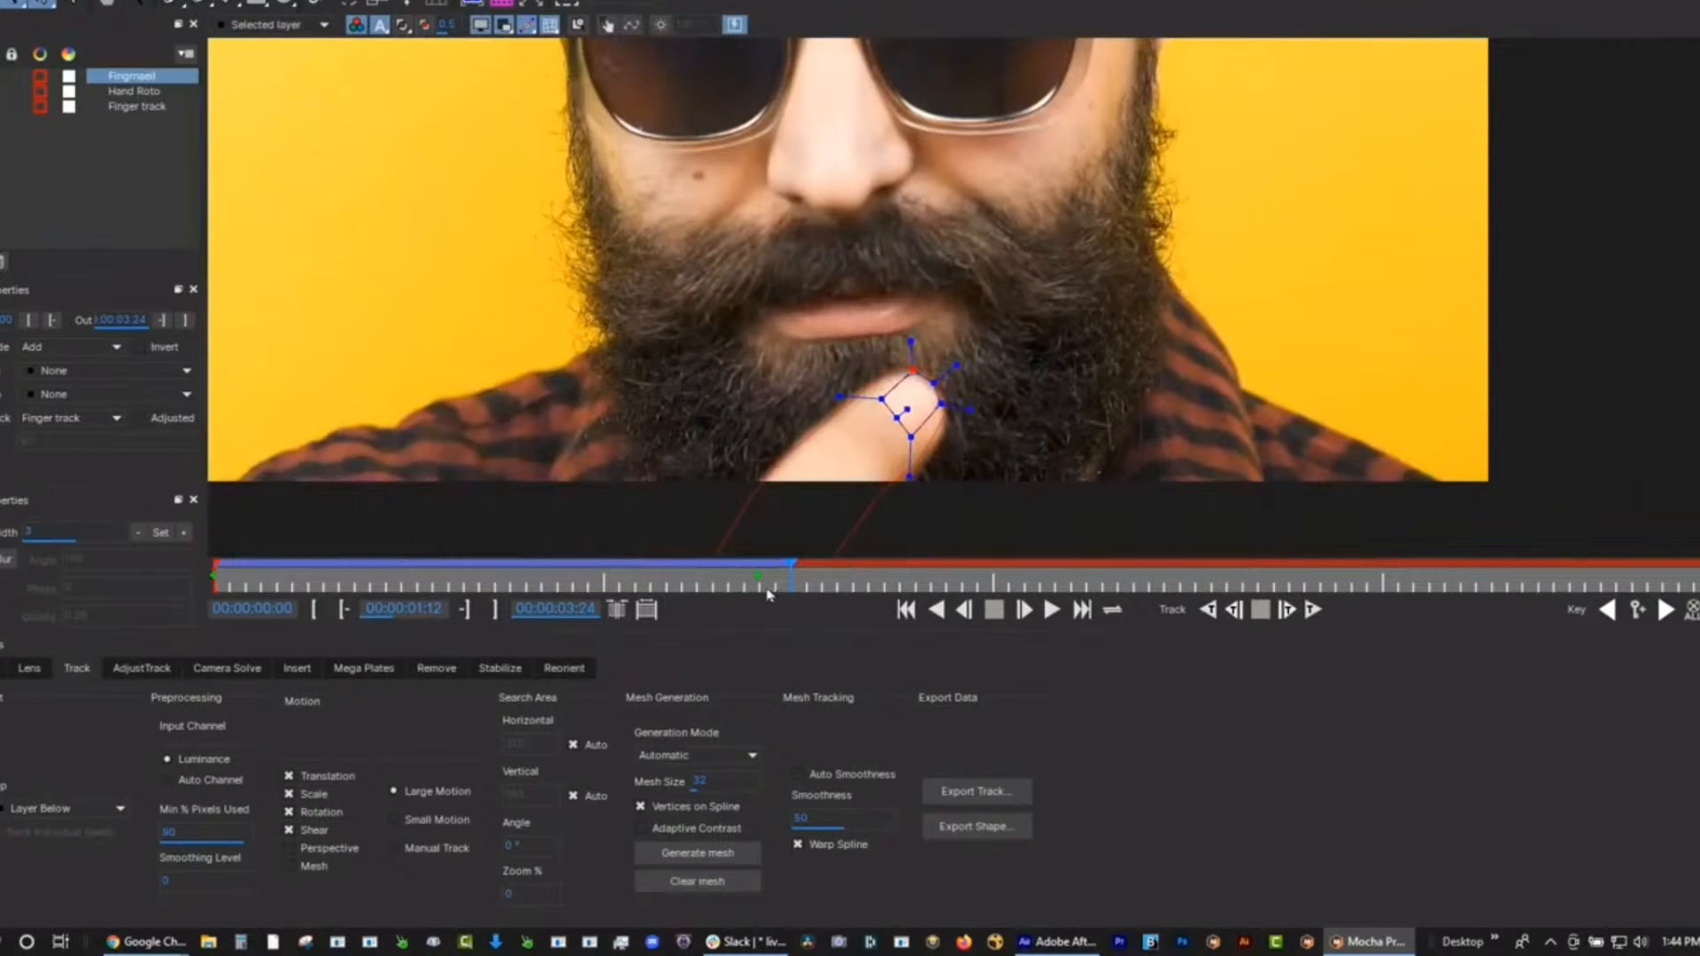
left_click_drag(794, 579, 214, 588)
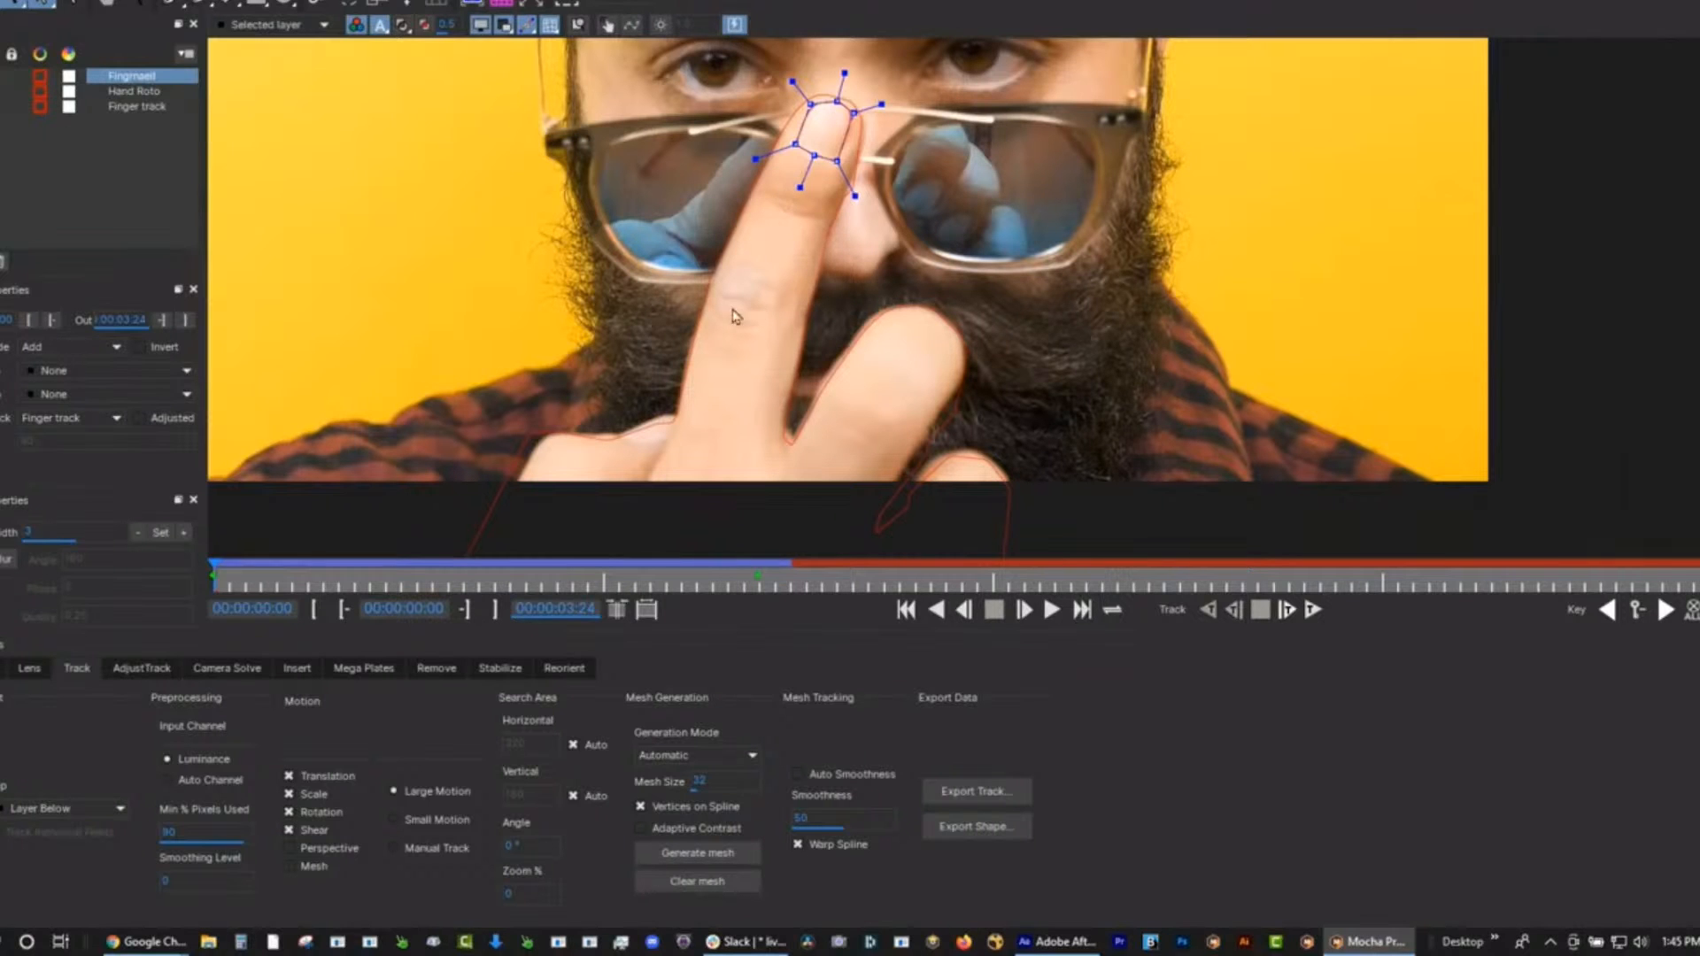
Draw a six-point zigzag X-spline across the index finger's upper joint crease on a new layer.
key("z")
mouse_move(791, 317)
left_mouse_down()
mouse_move(773, 164)
mouse_move(734, 426)
mouse_move(724, 395)
mouse_move(762, 327)
left_mouse_up()
key("x")
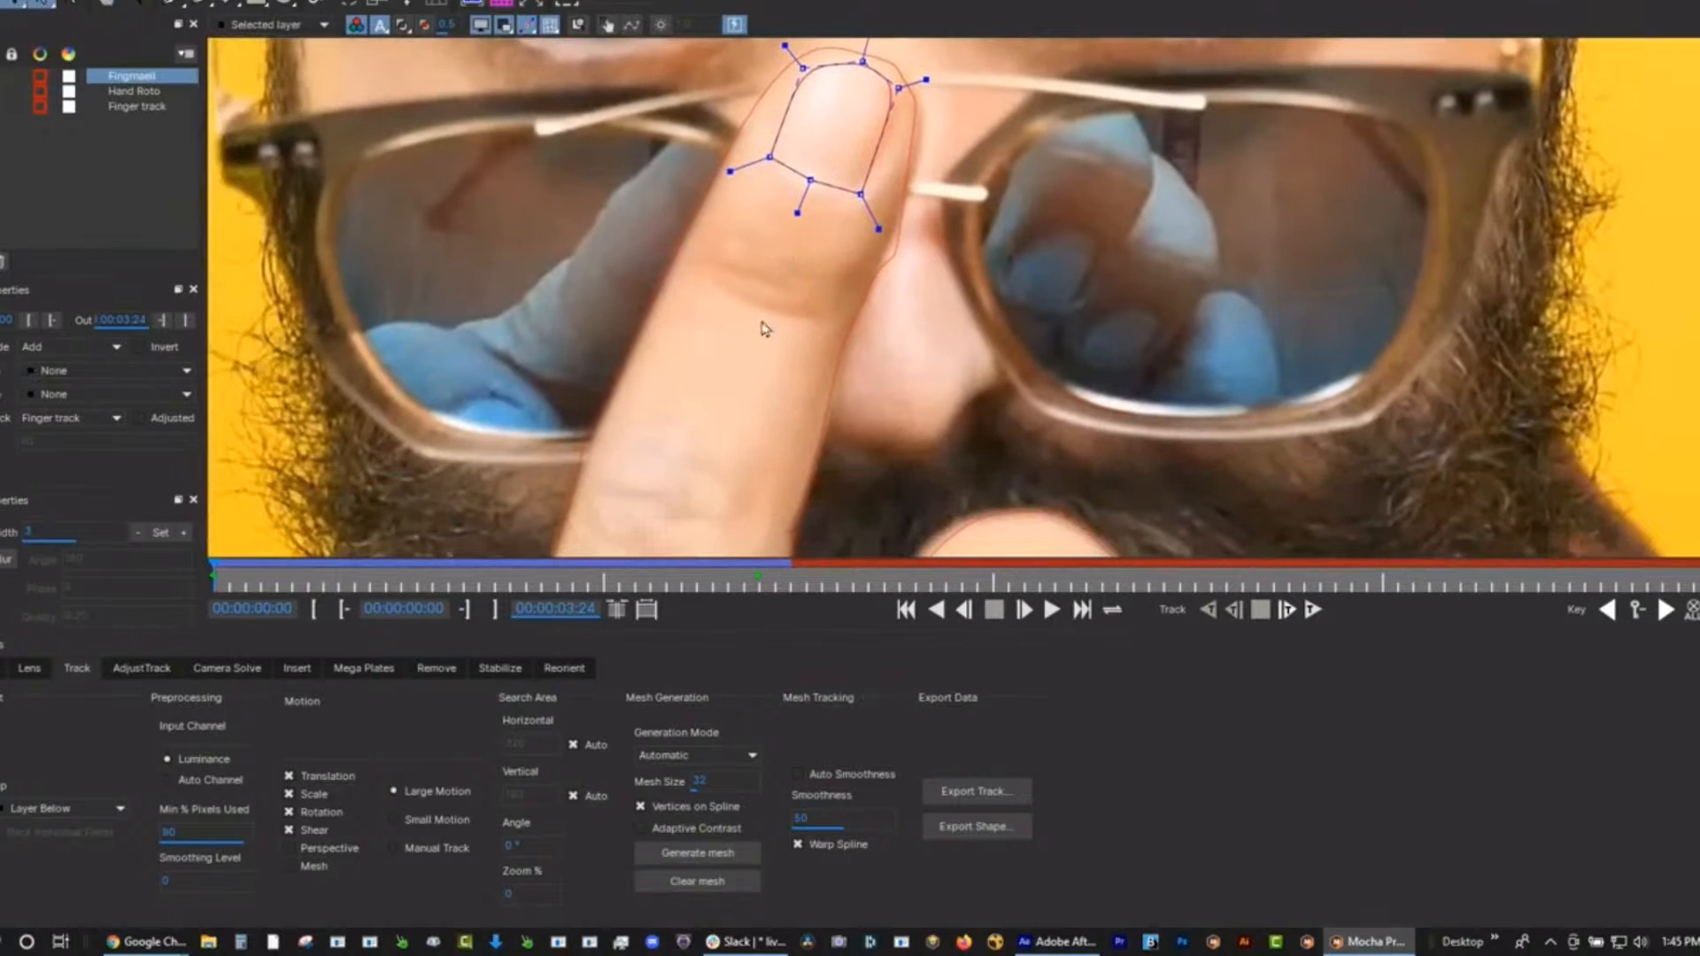
left_click(693, 262)
left_click(758, 260)
left_click(724, 281)
left_click(807, 296)
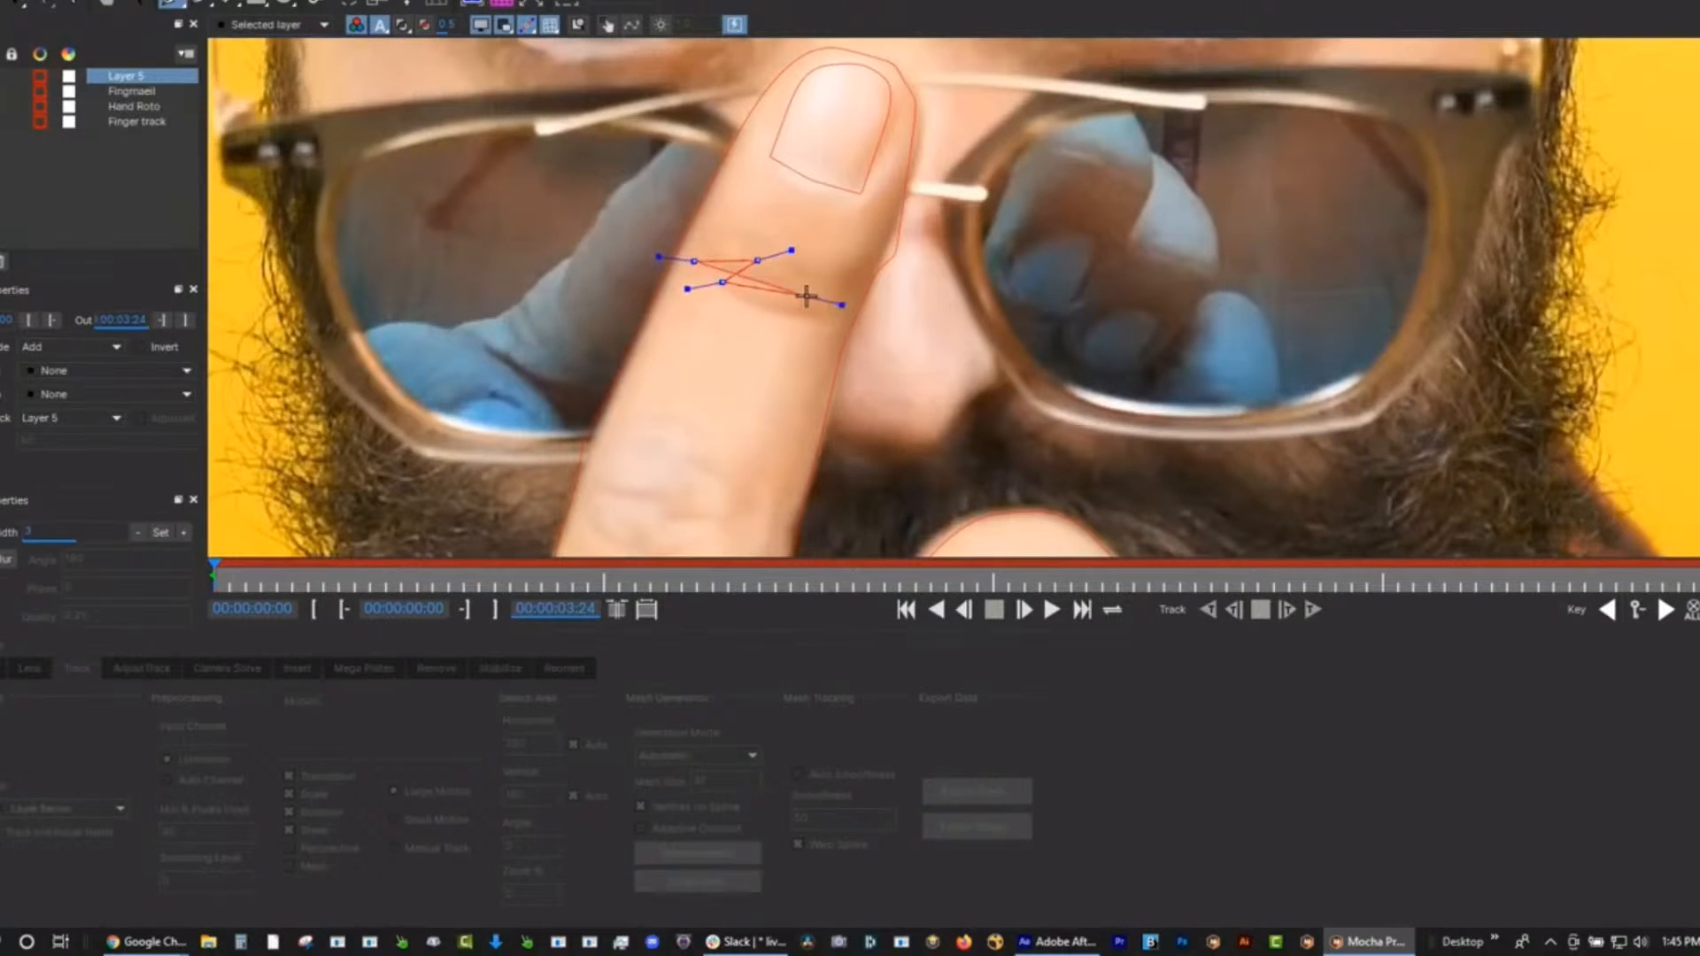
left_click(763, 313)
left_click(821, 325)
right_click(813, 351)
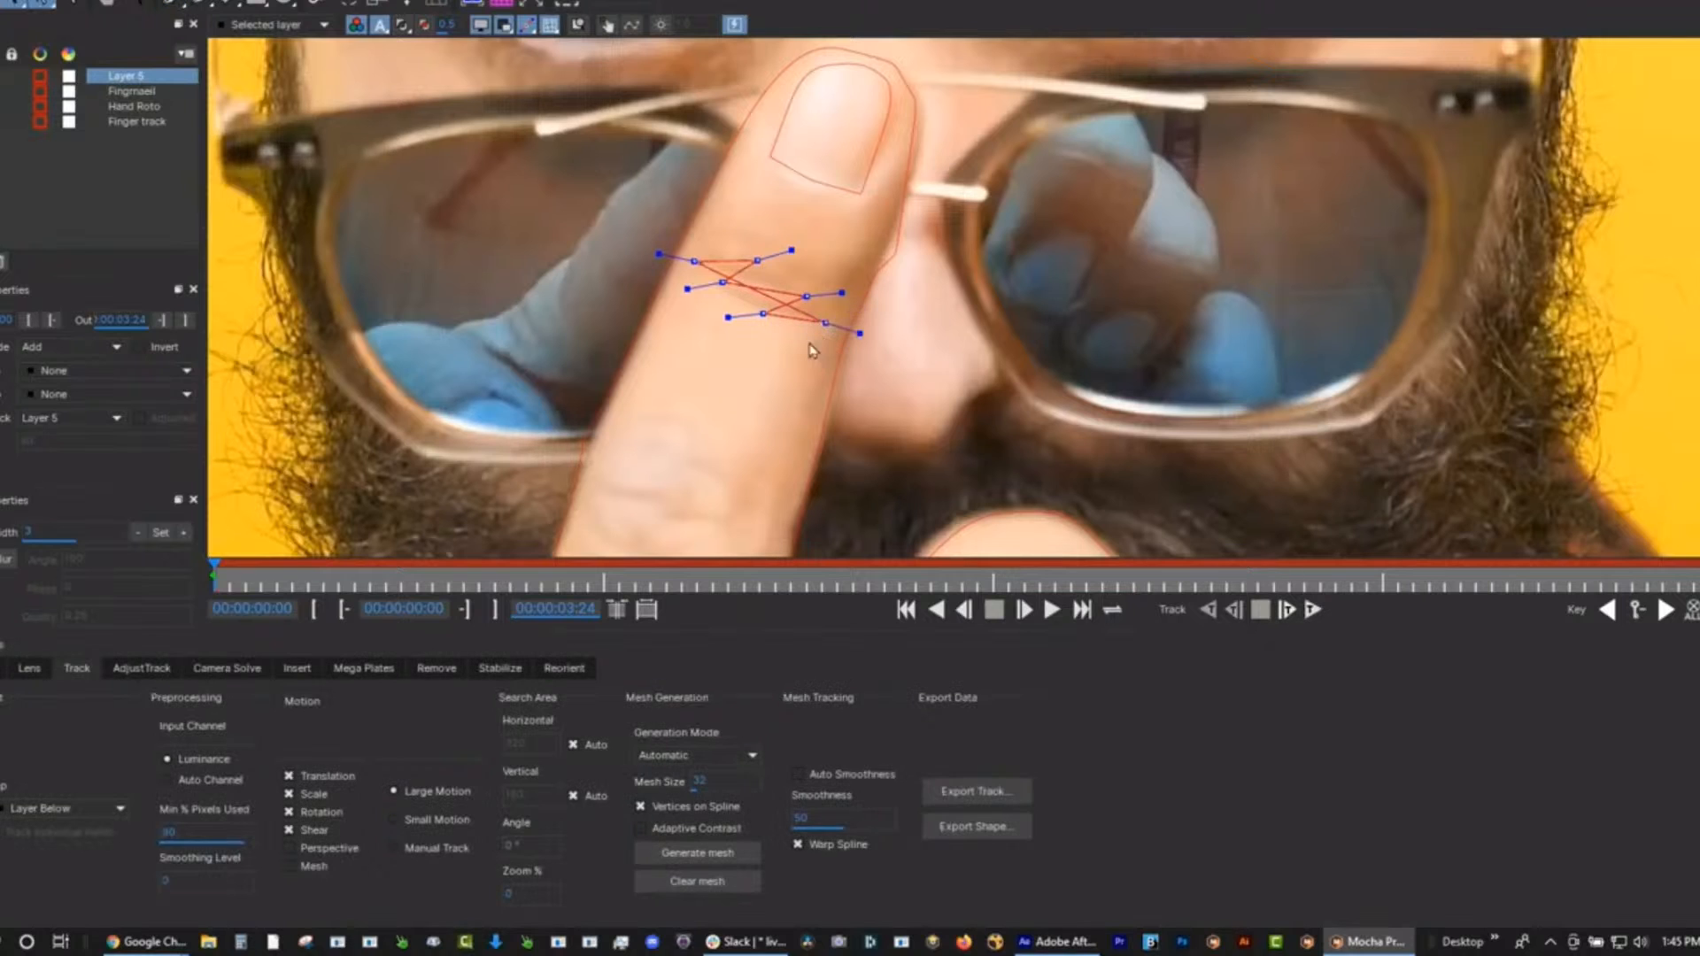
Convert the zigzag crease spline to an open spline and smooth its curve through the inner points.
right_click(826, 321)
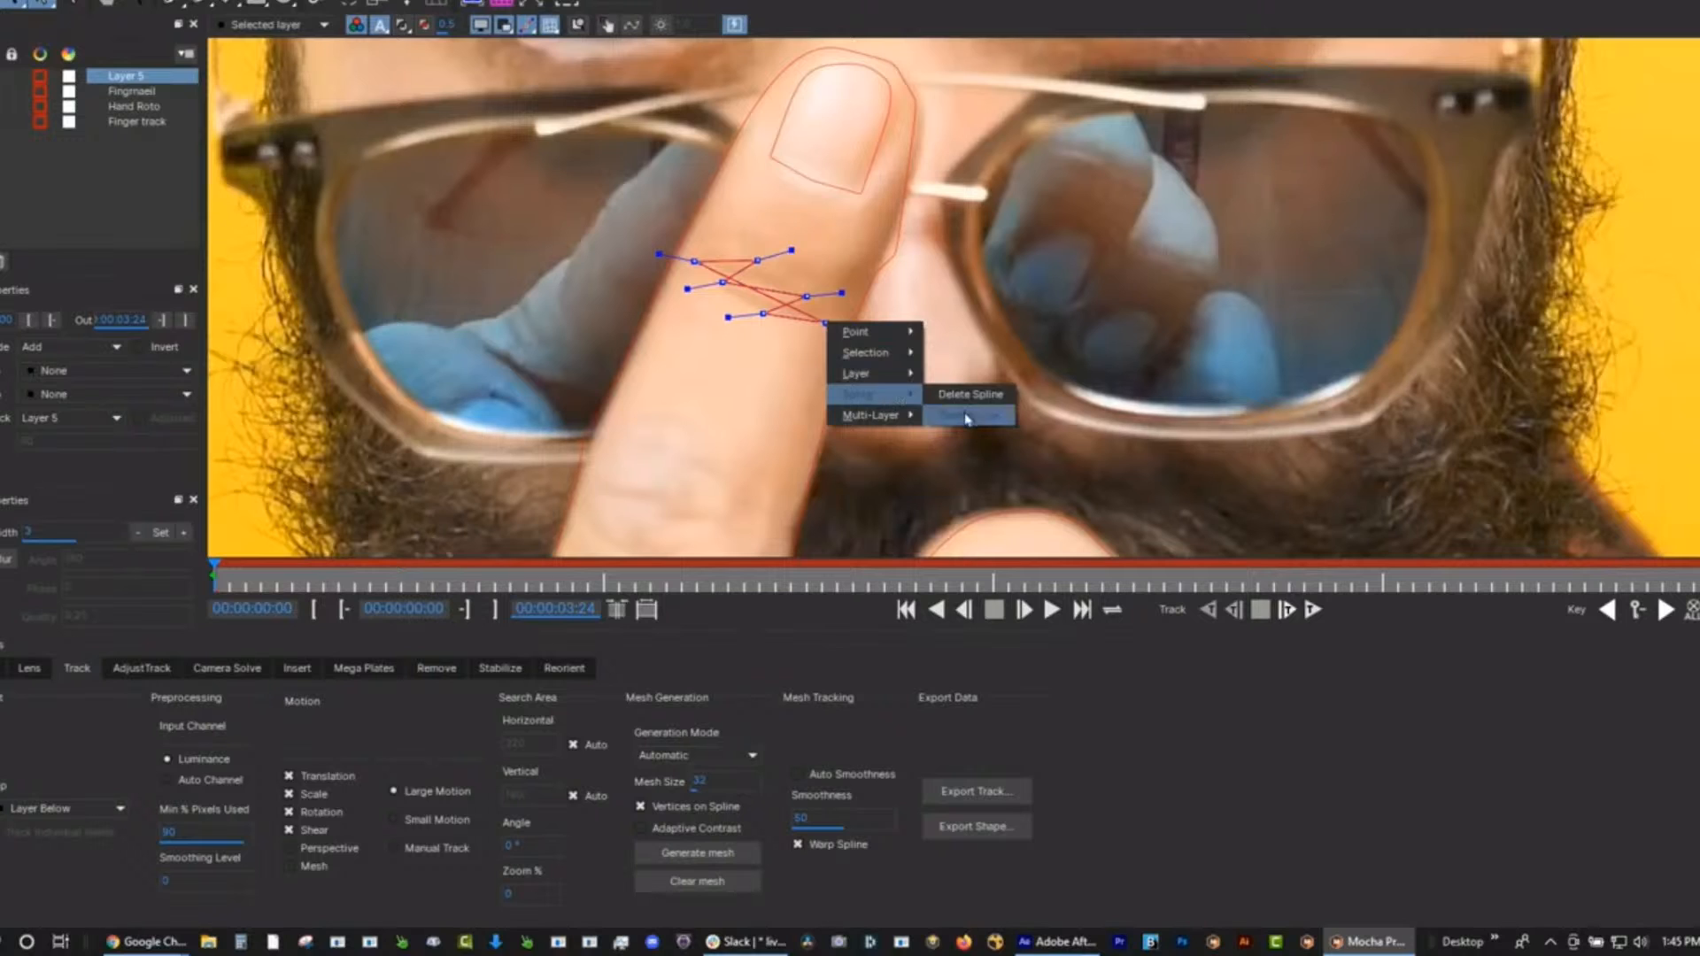
left_click(961, 415)
left_click_drag(792, 248, 783, 284)
left_click(819, 232)
left_click(742, 277)
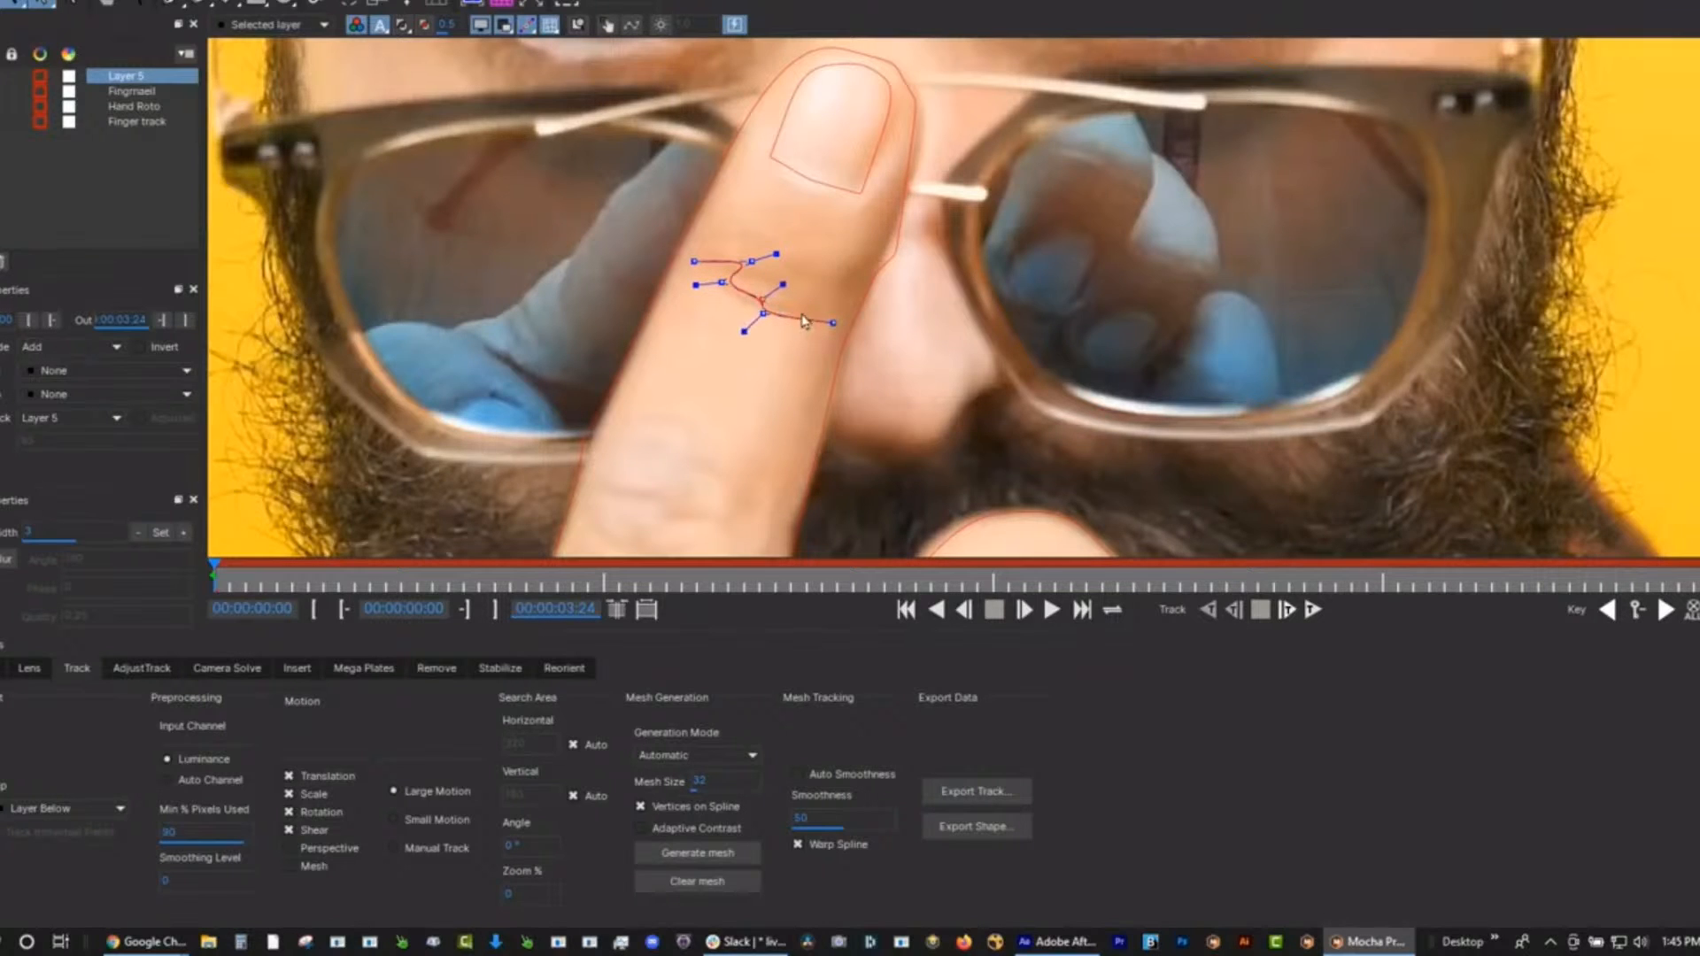
Rename the crease spline's layer as detail1.
double_click(140, 78)
type("c")
type("etail")
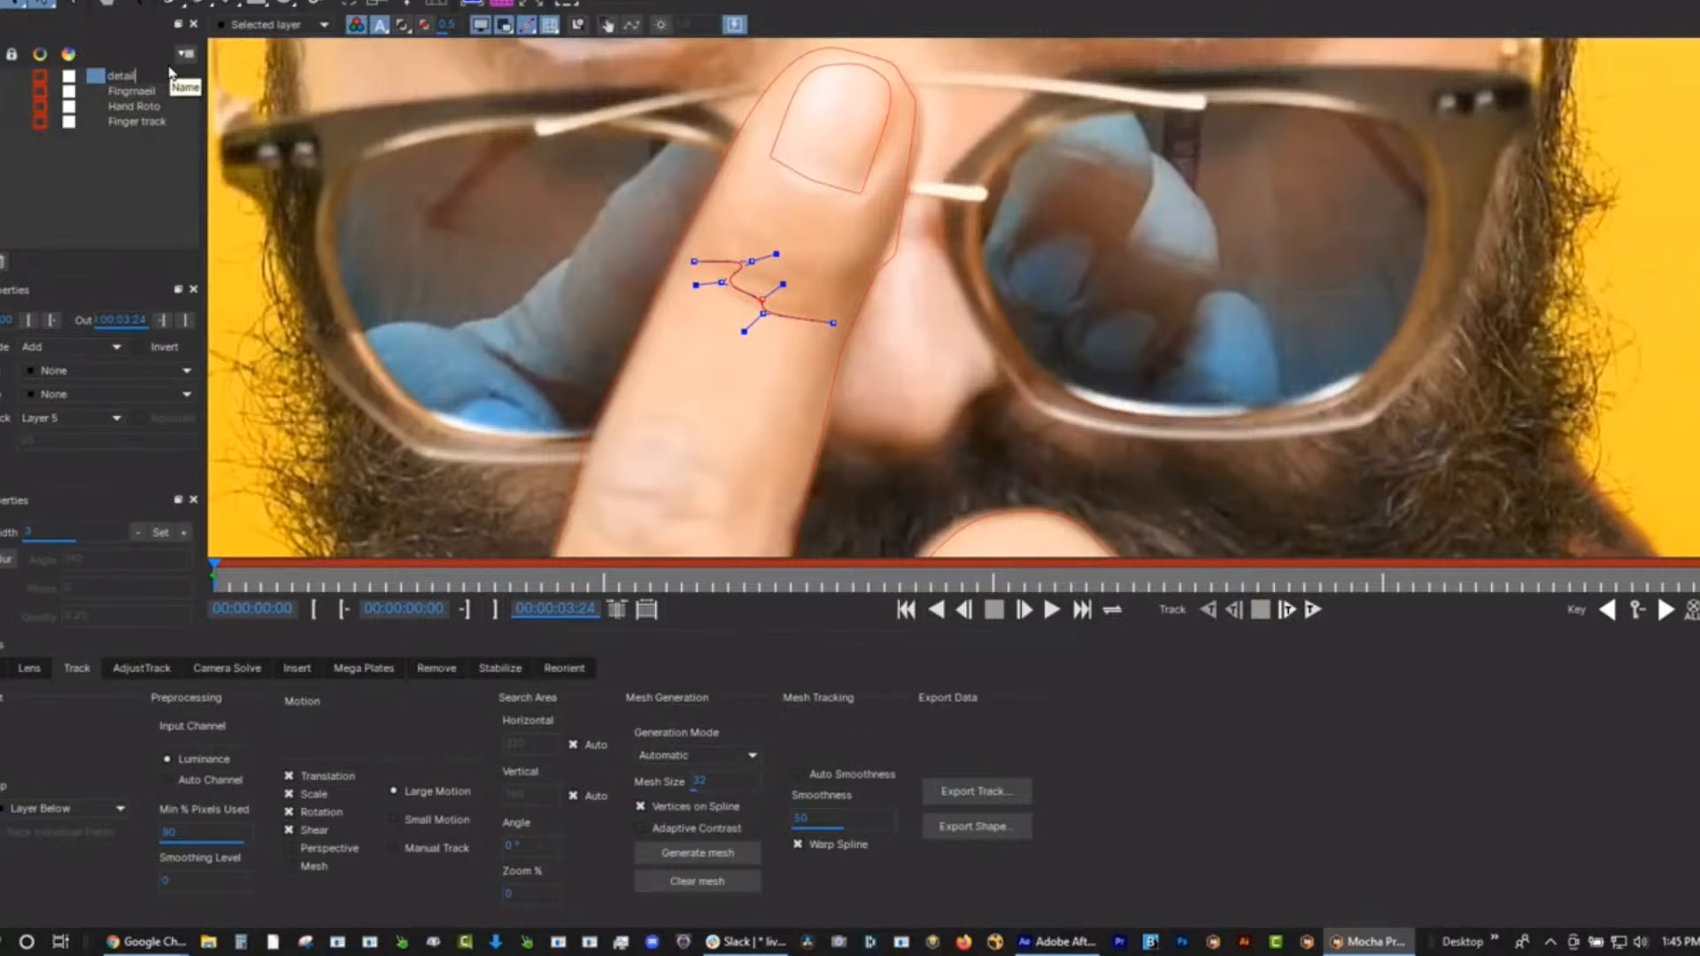
type("1")
key("Return")
Draw a four-point X-spline across the index finger's lower knuckle crease on a new layer.
key("z")
left_click_drag(612, 423, 624, 442)
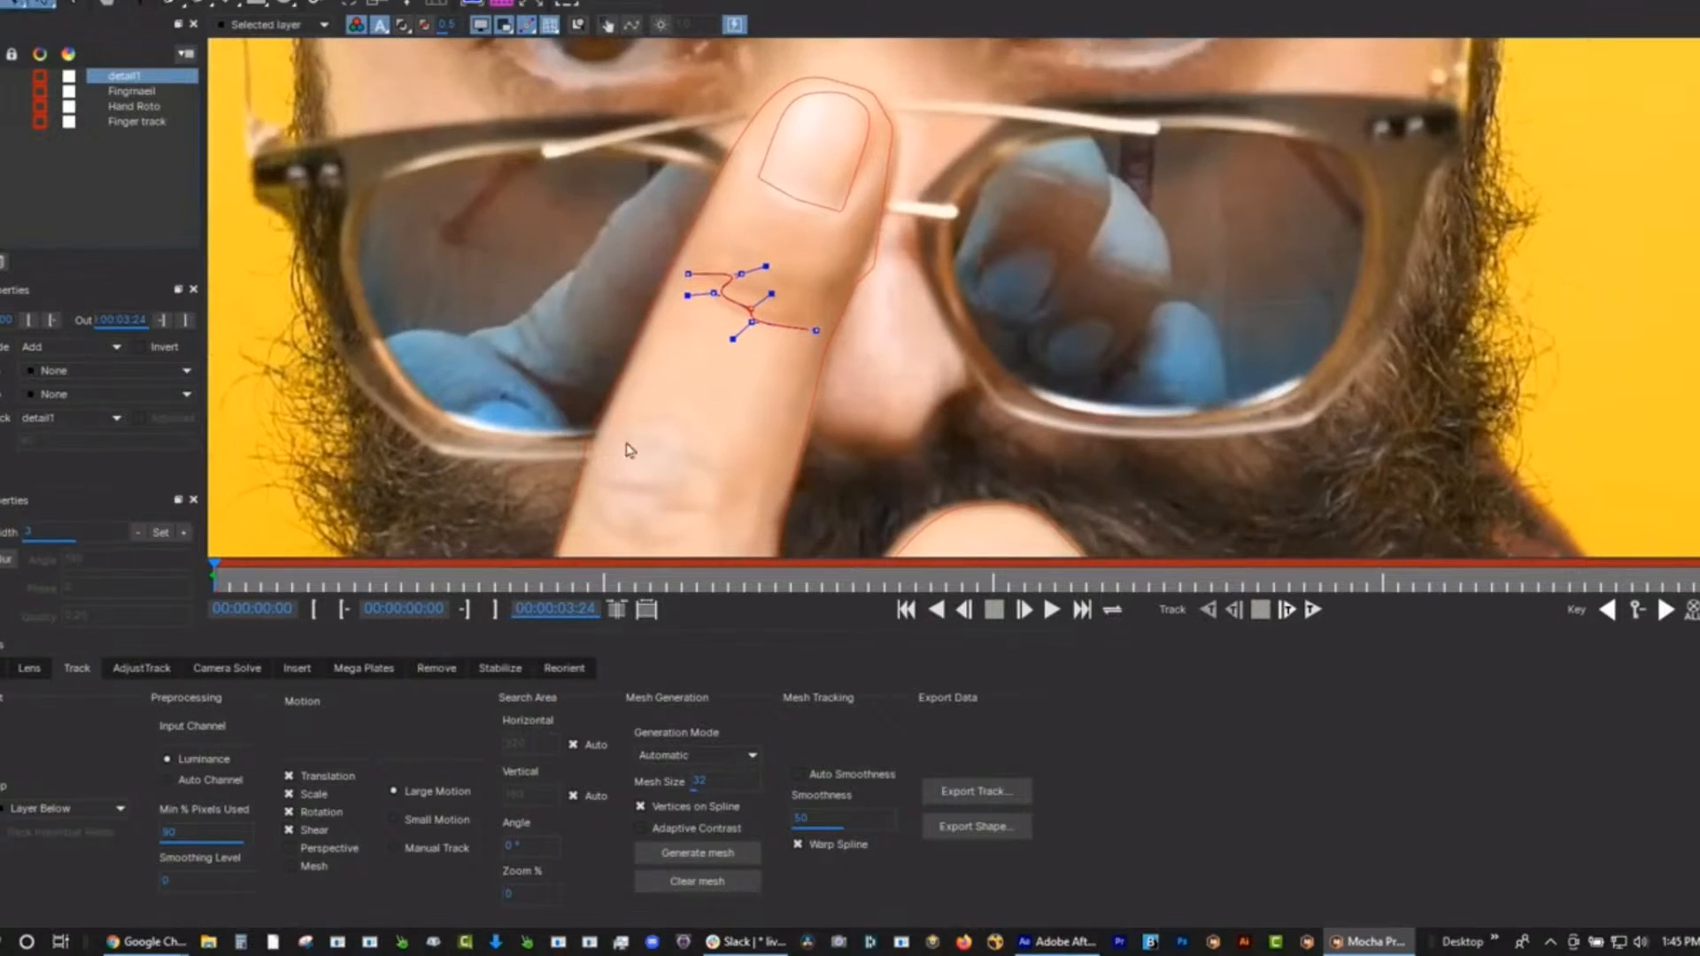
key("x")
left_click_drag(660, 368, 736, 193)
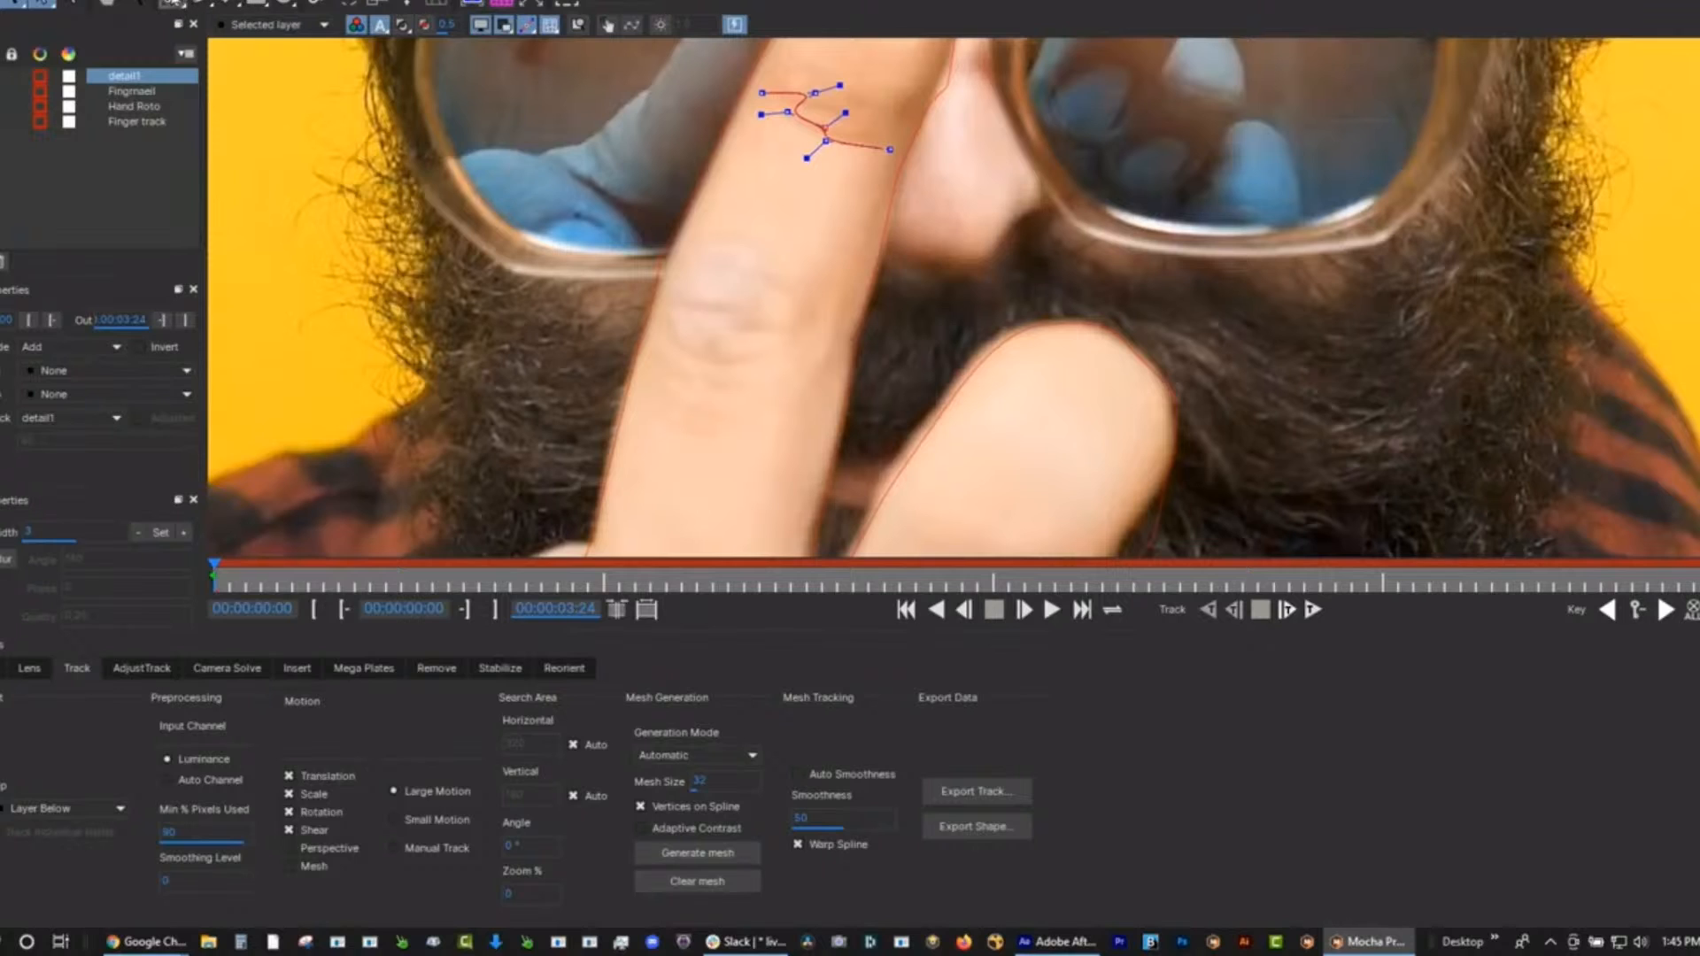
left_click(173, 5)
left_click(677, 297)
left_click(720, 302)
left_click(738, 319)
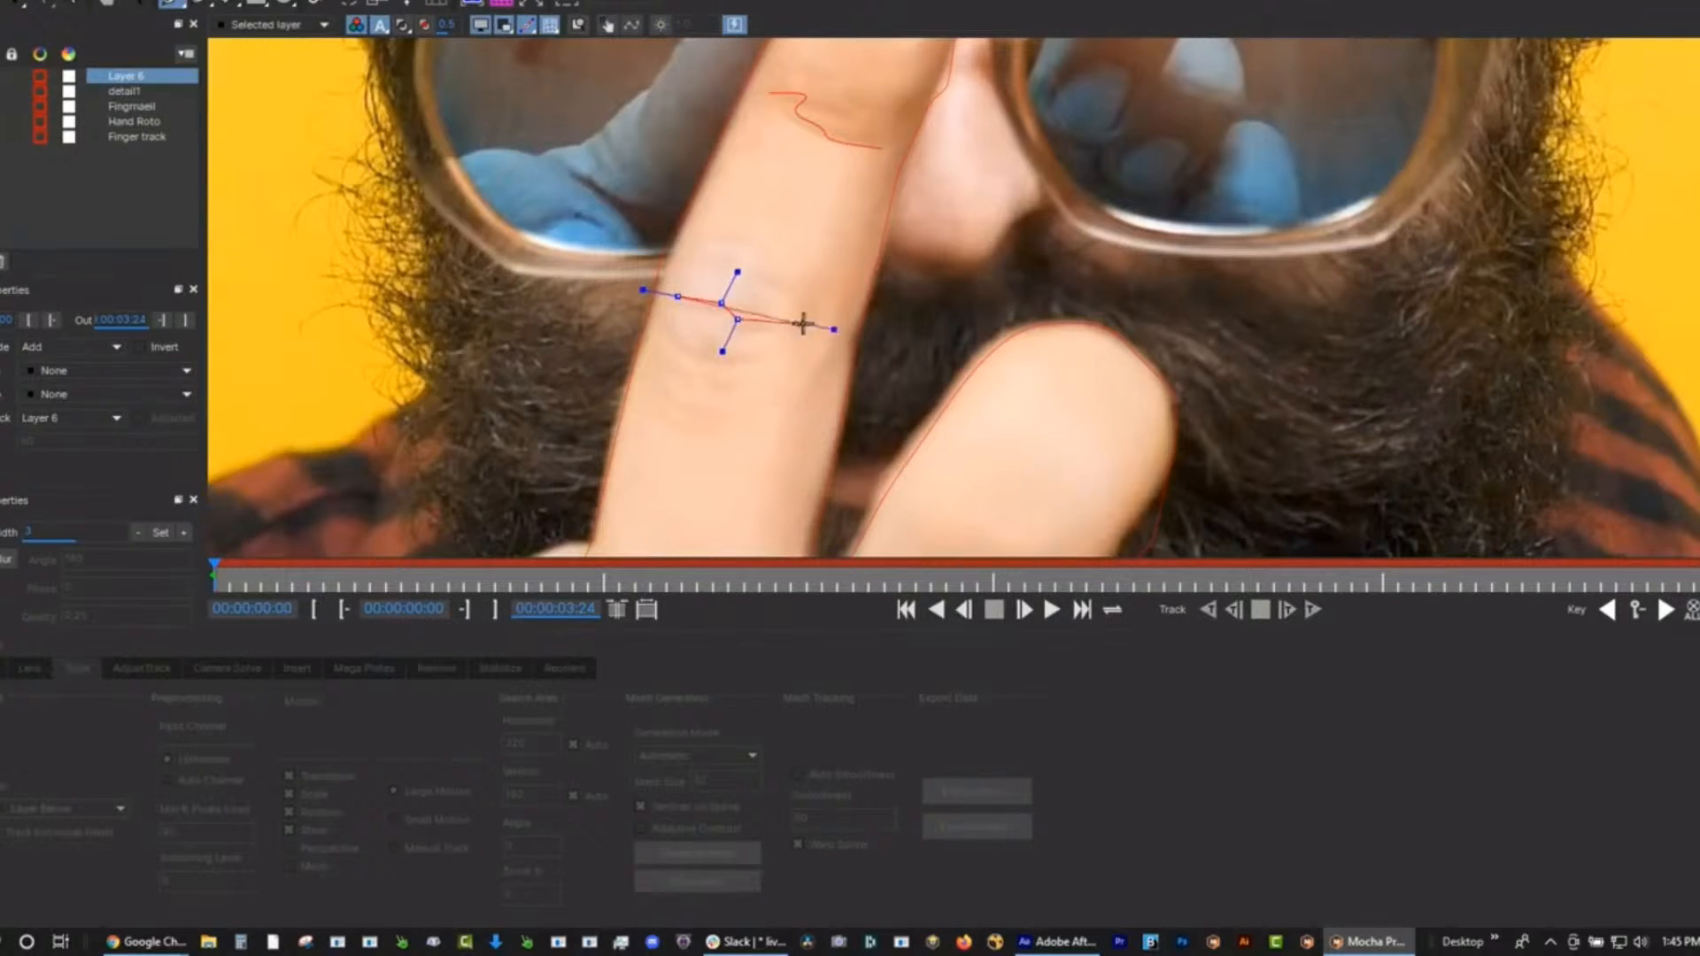
left_click(809, 327)
right_click(819, 338)
Convert the lower knuckle spline to an open spline, adjust its handle, and fit the whole frame in view.
right_click(809, 327)
mouse_move(812, 336)
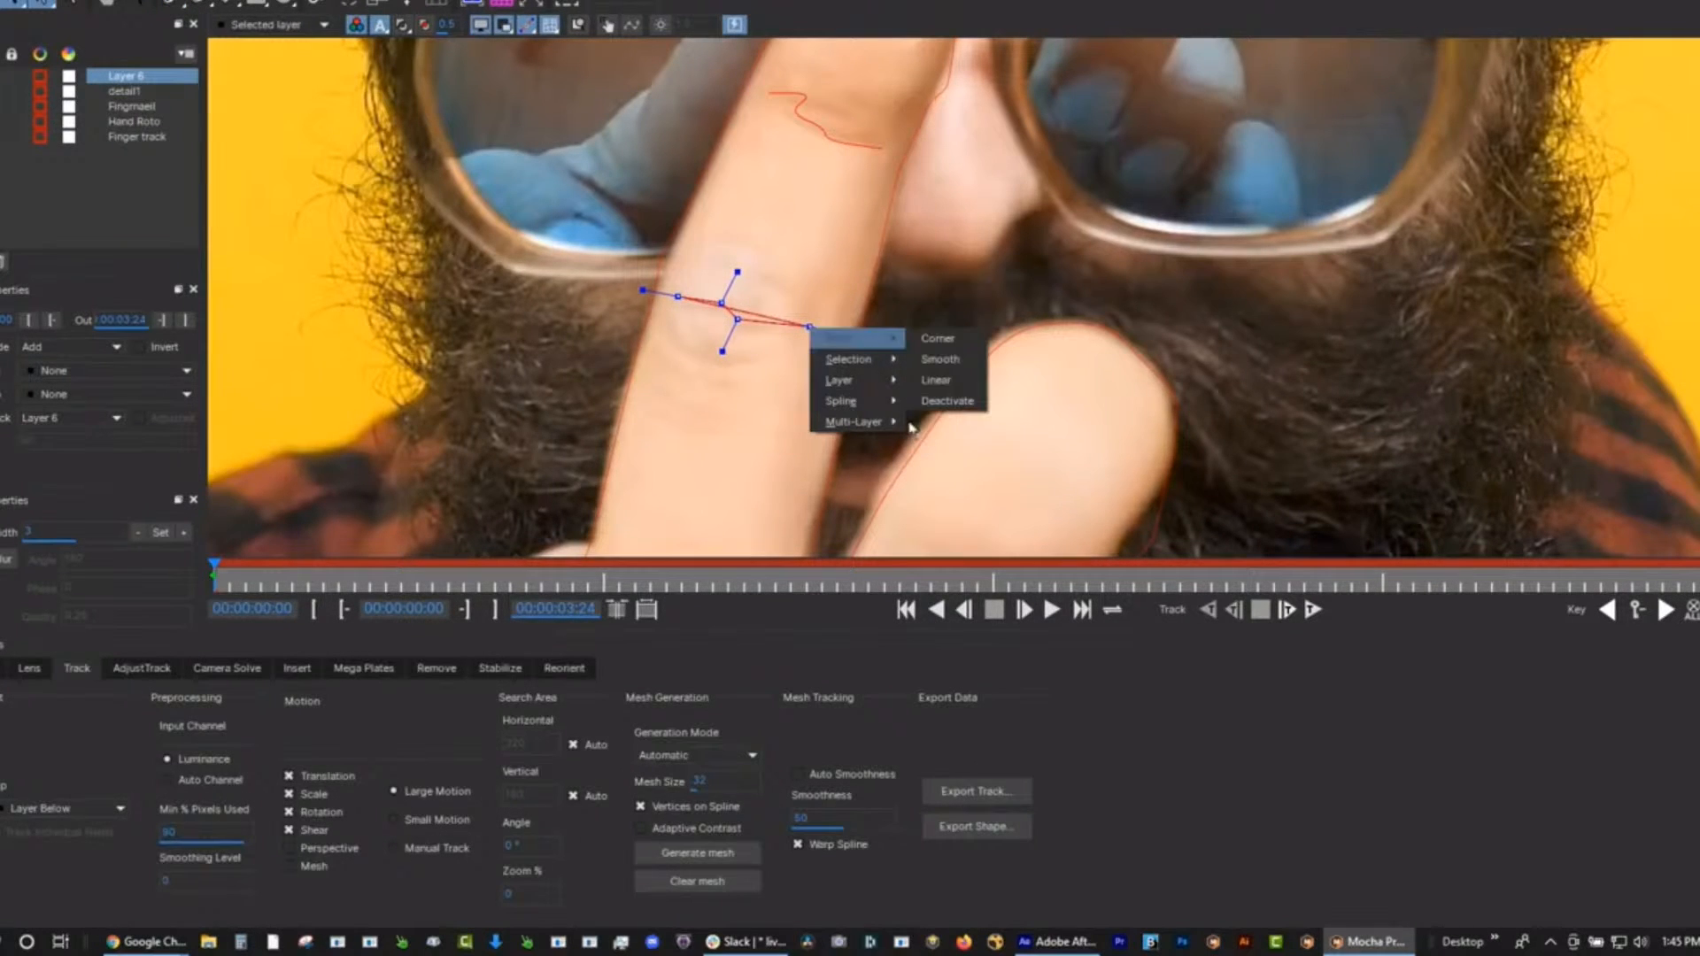
mouse_move(841, 400)
left_click(943, 400)
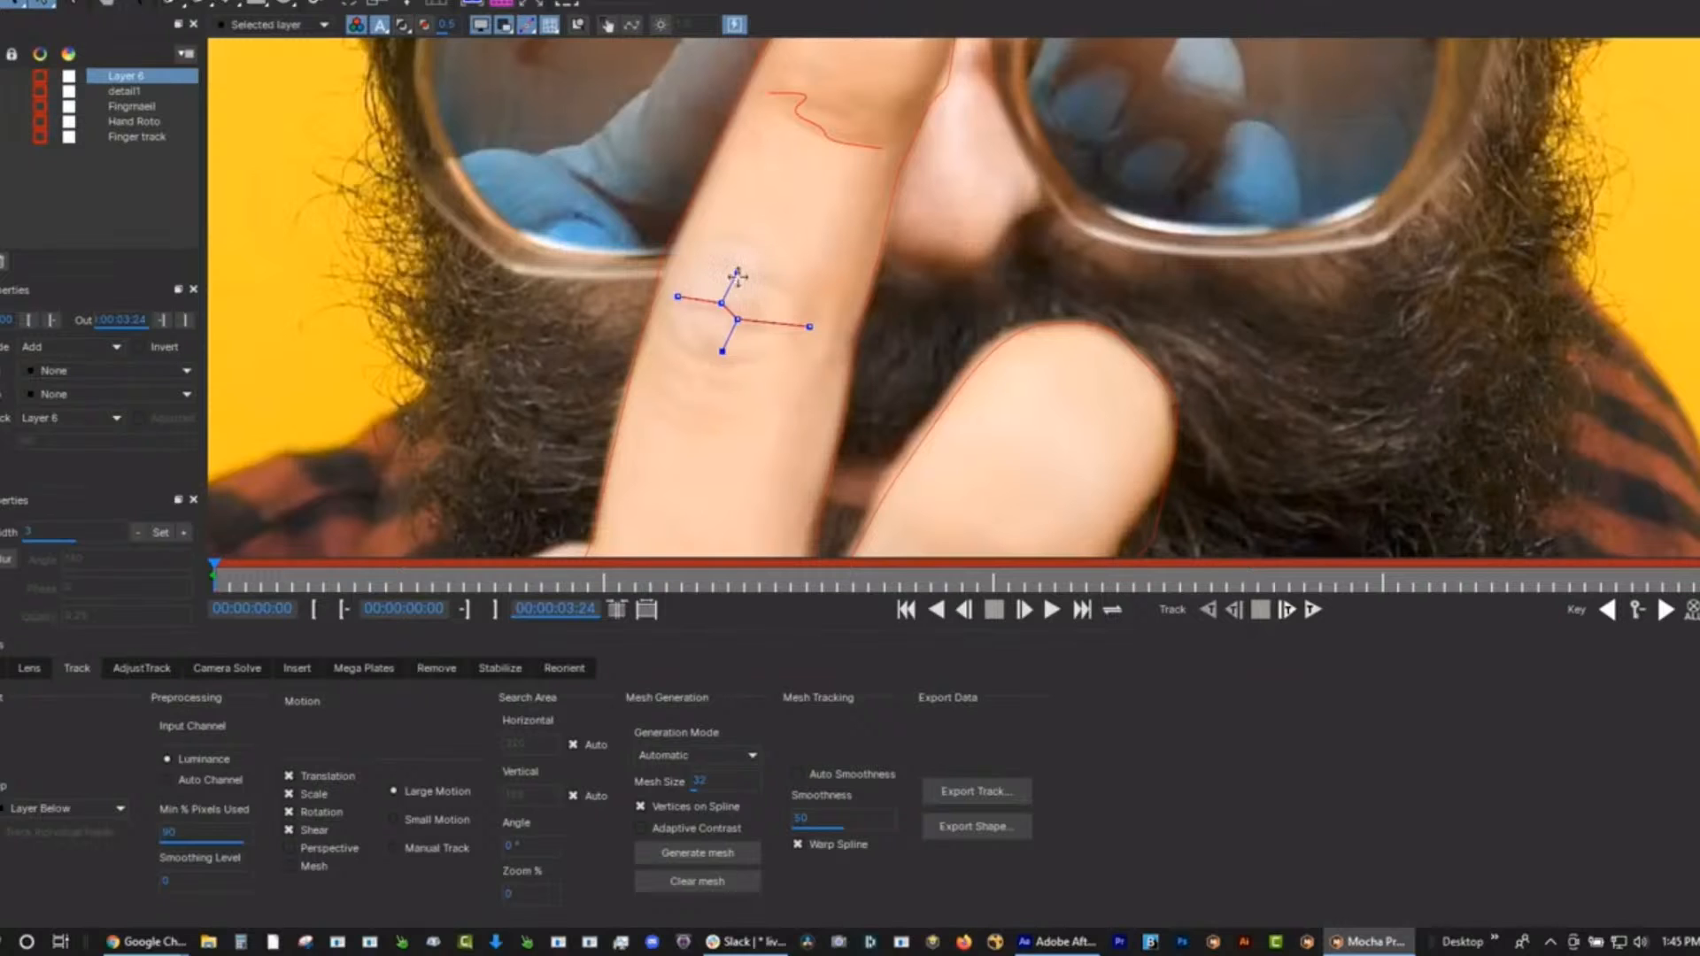
left_click_drag(738, 272, 734, 278)
key("shift+8")
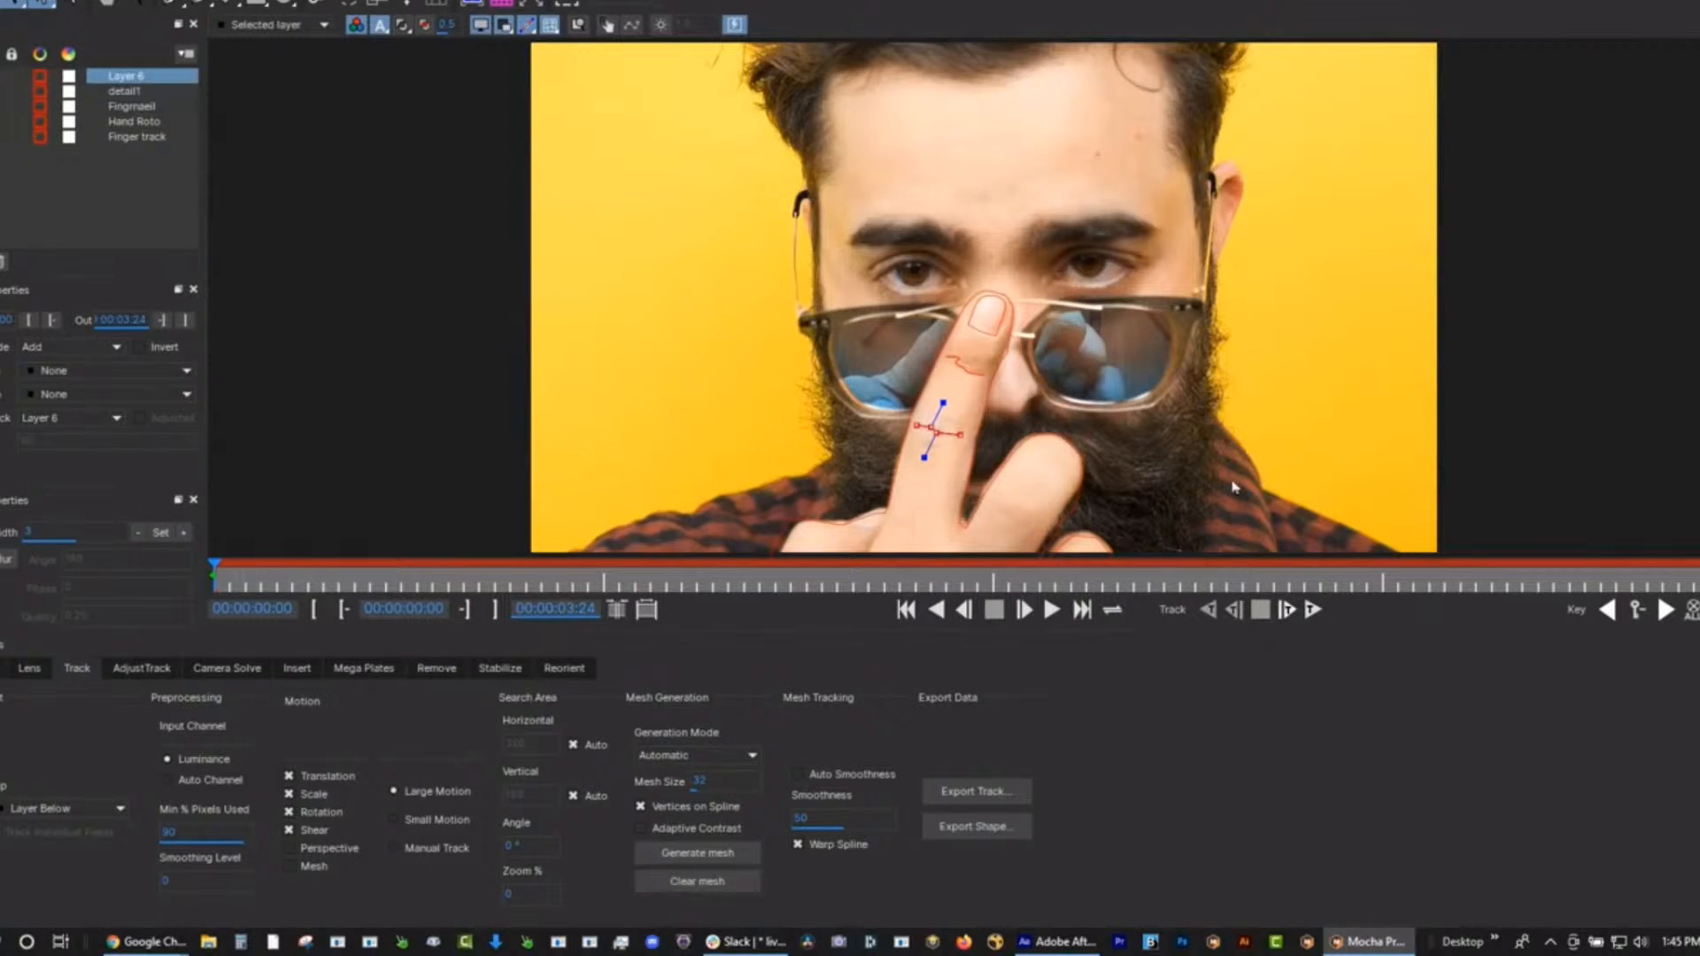
Close Mocha with the project changes saved and create AE masks from all visible shapes on the Mocha Full Roto Project layer.
left_click(1693, 3)
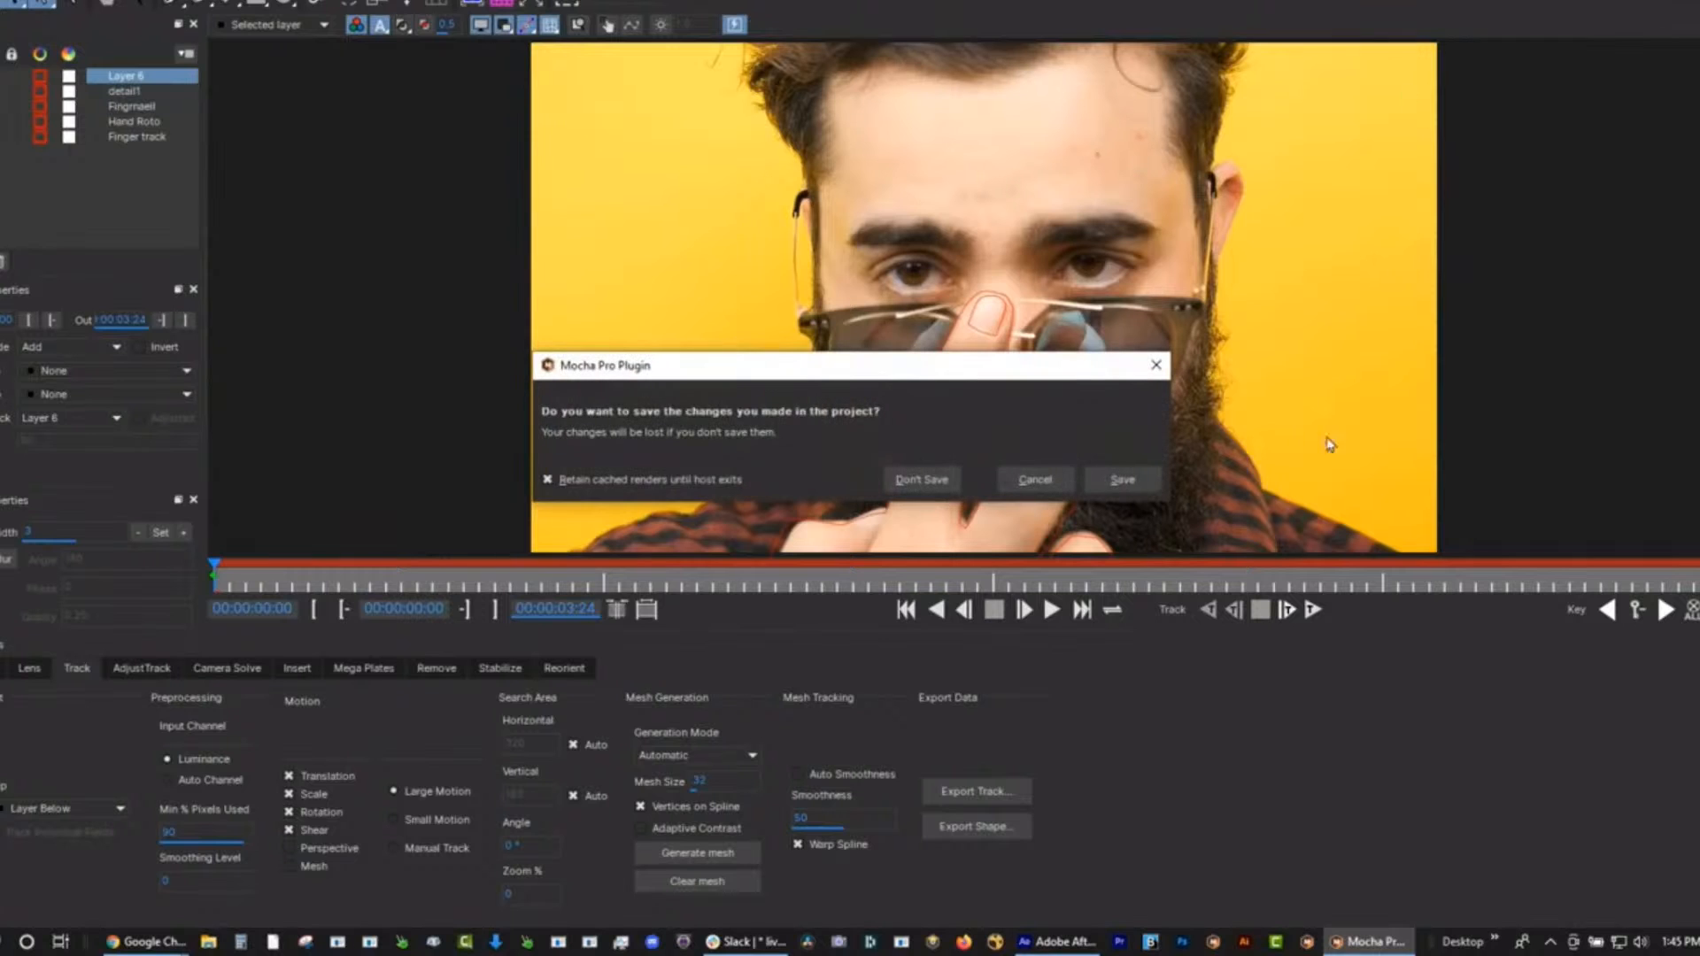
left_click(1121, 483)
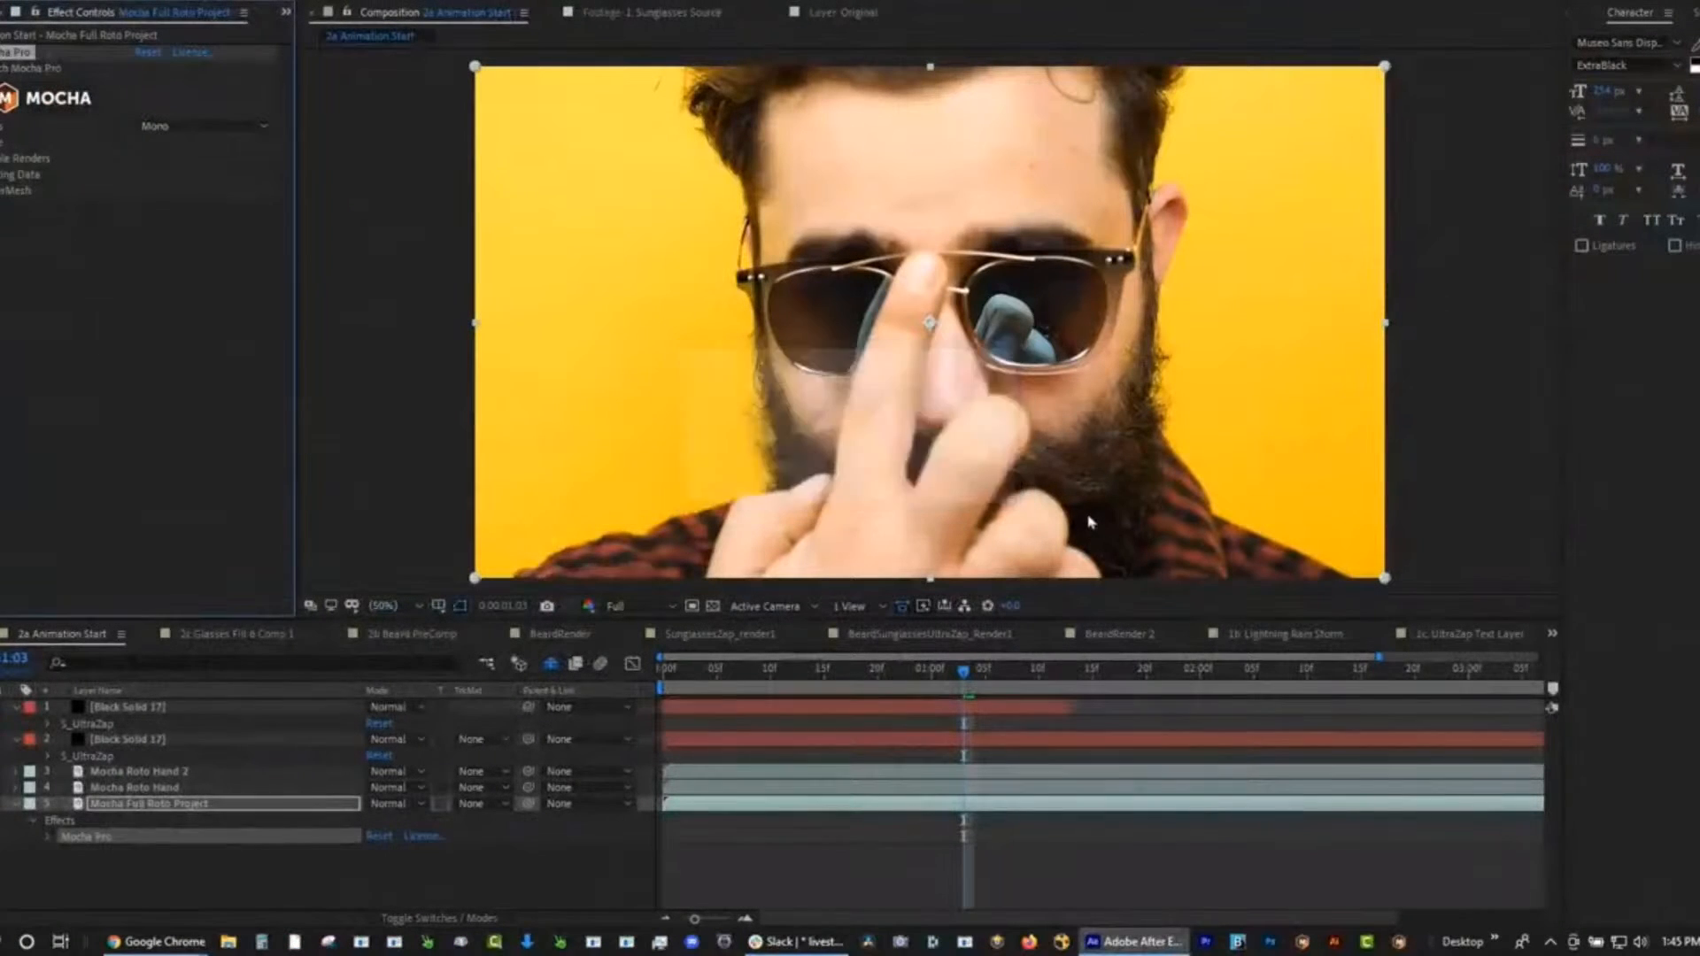
double_click(93, 837)
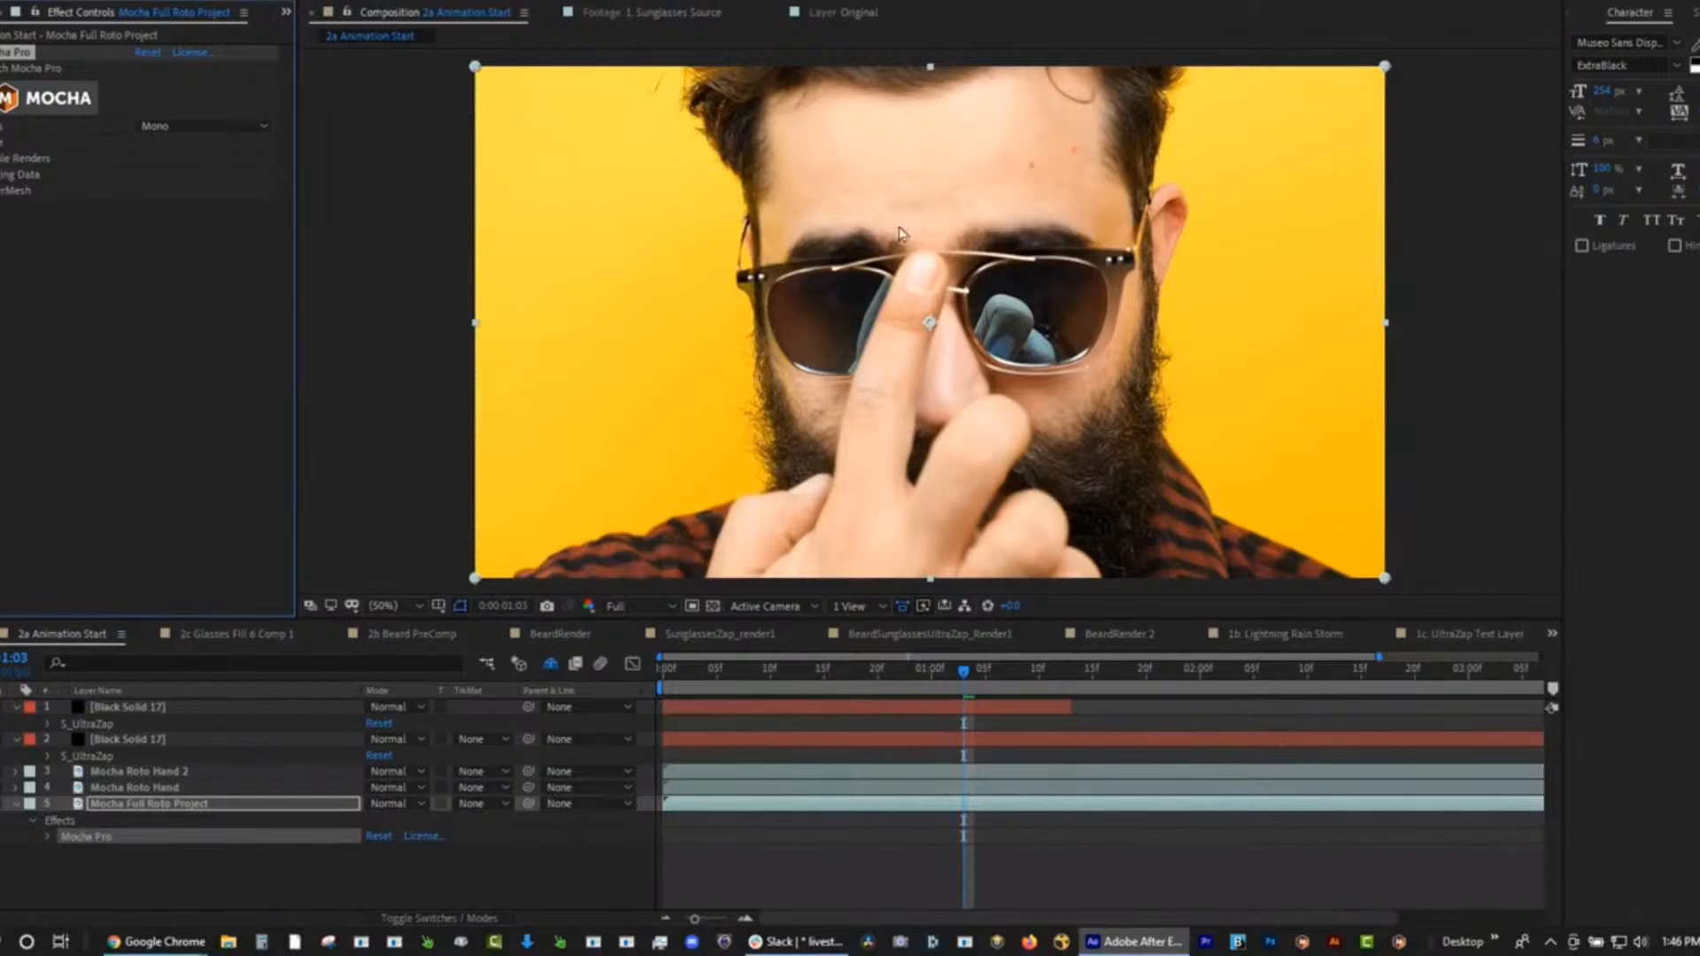
left_click(3, 142)
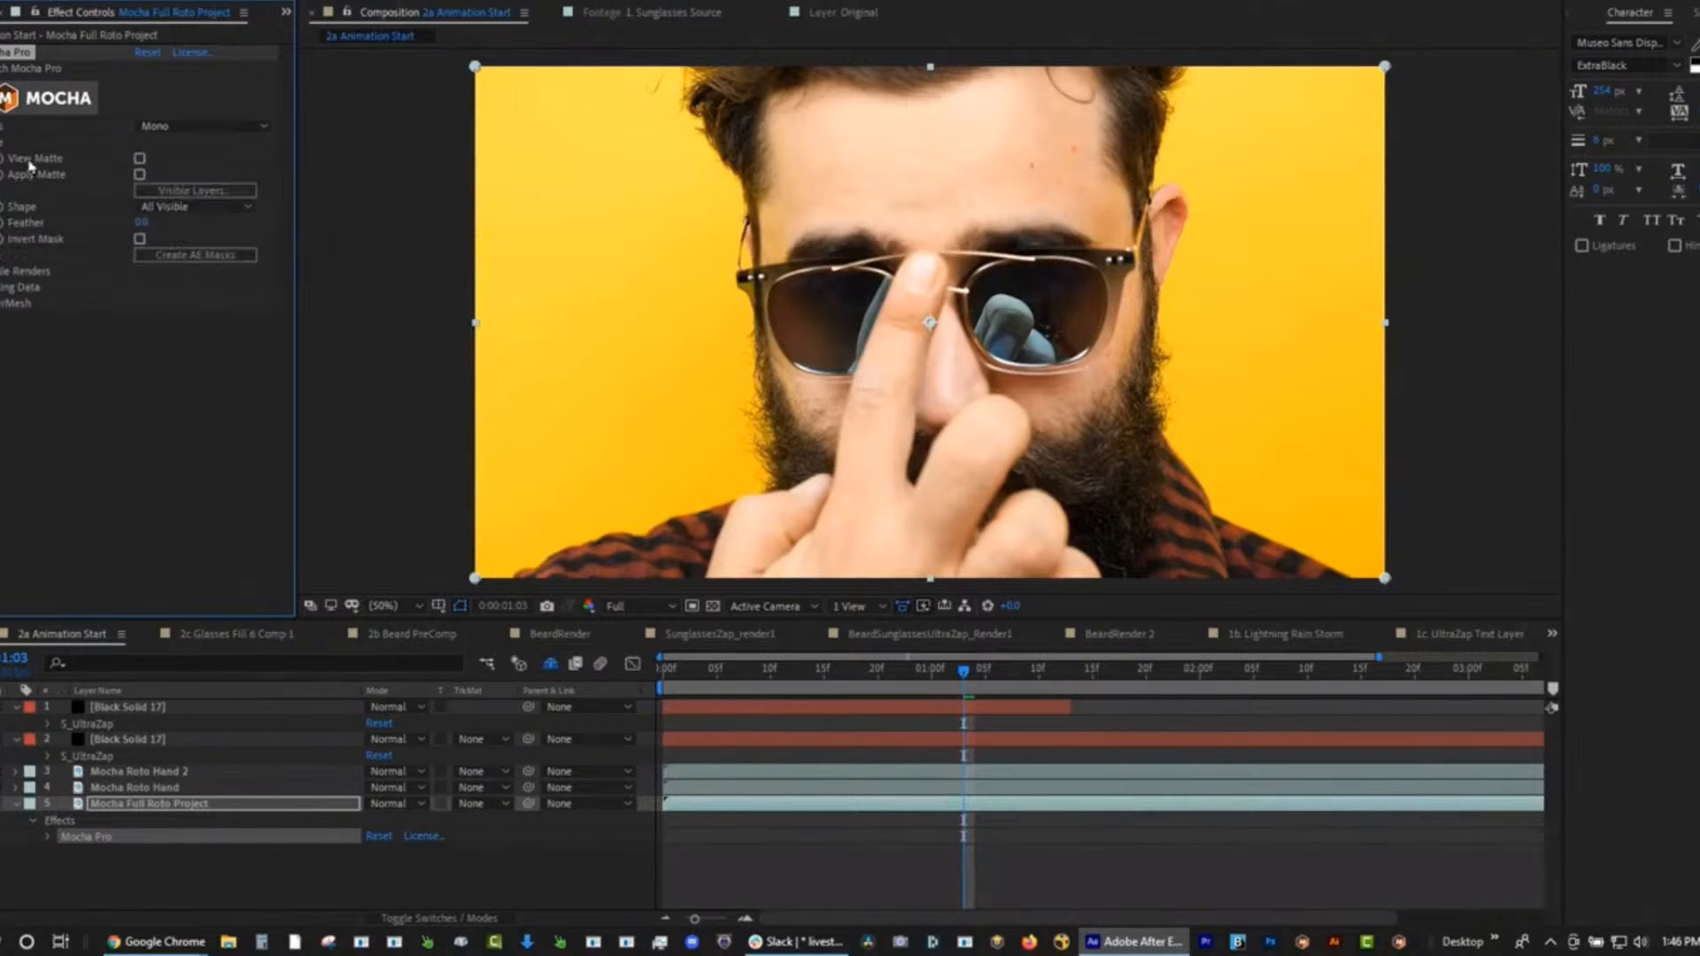
left_click(218, 261)
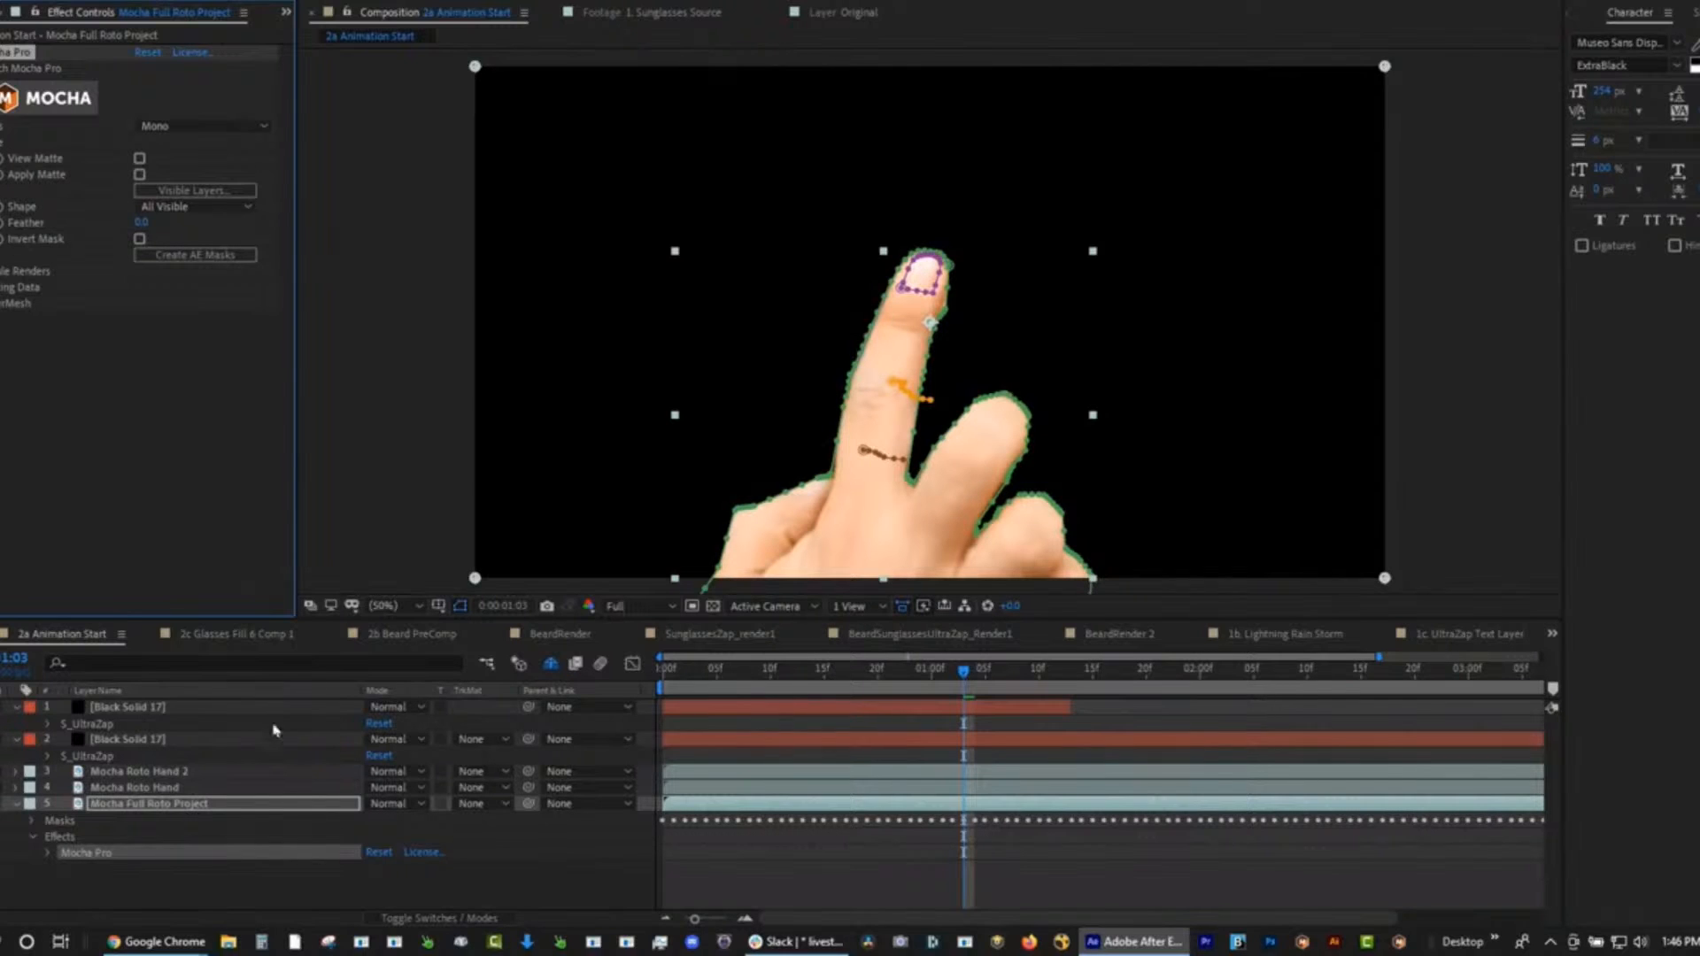
Copy all four masks, from Hand Roto to Layer 6, off the Mocha Full Roto Project layer and collapse that layer.
left_click(781, 673)
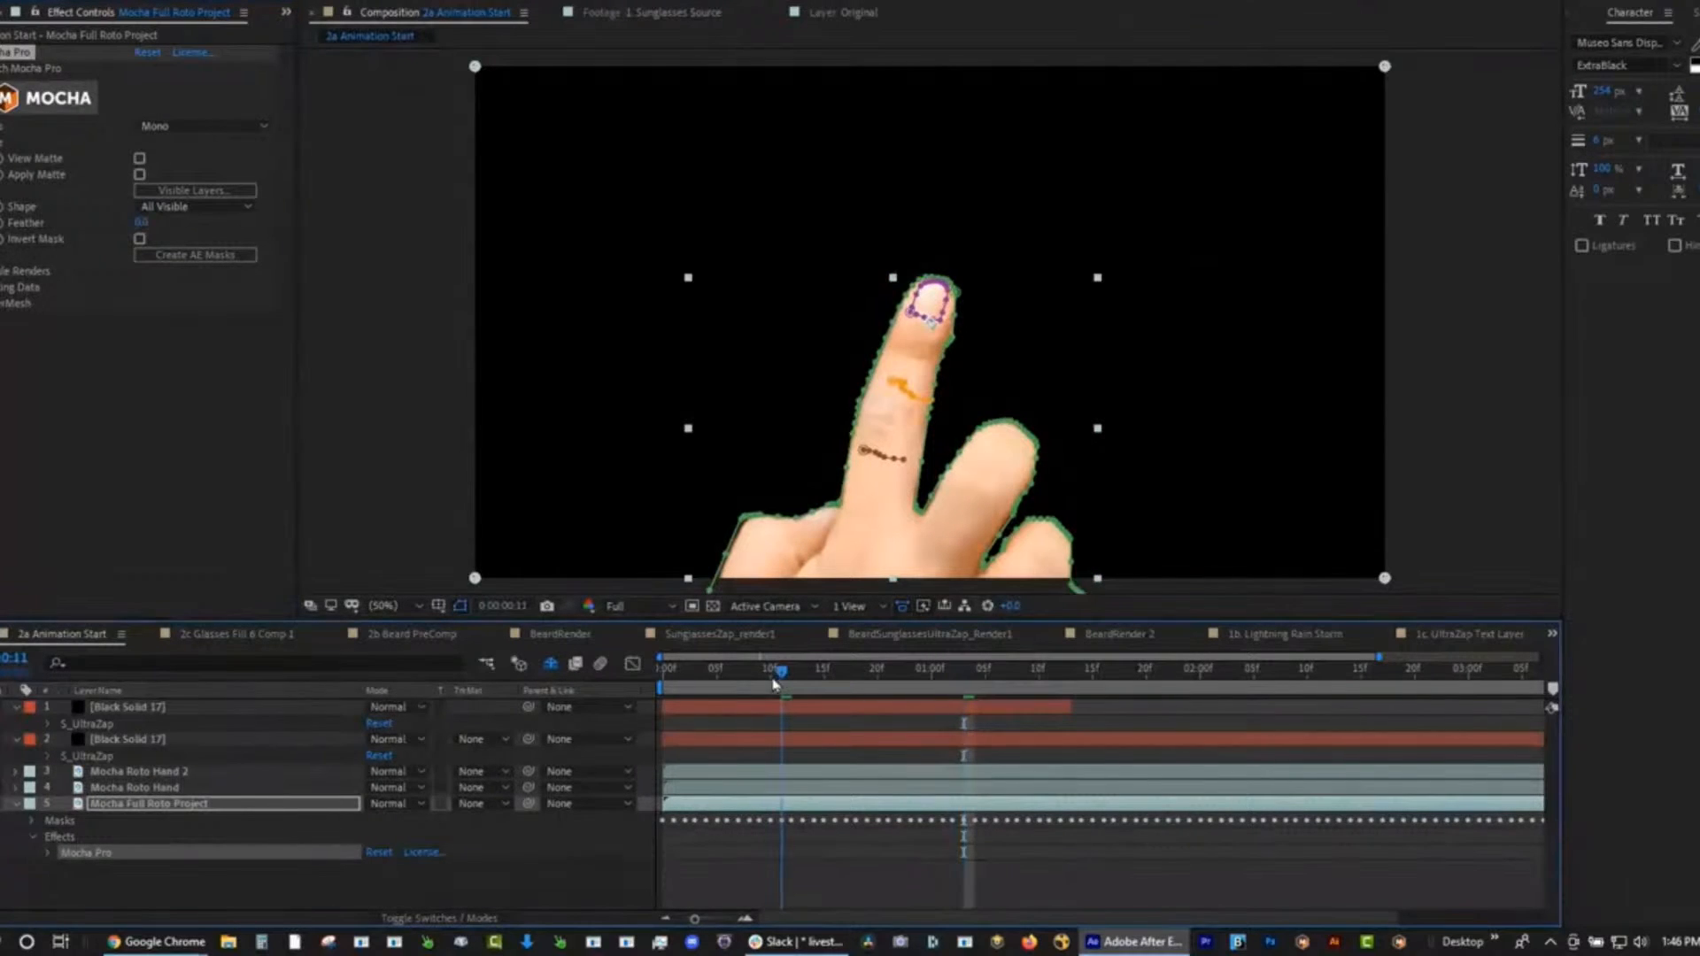
key("m")
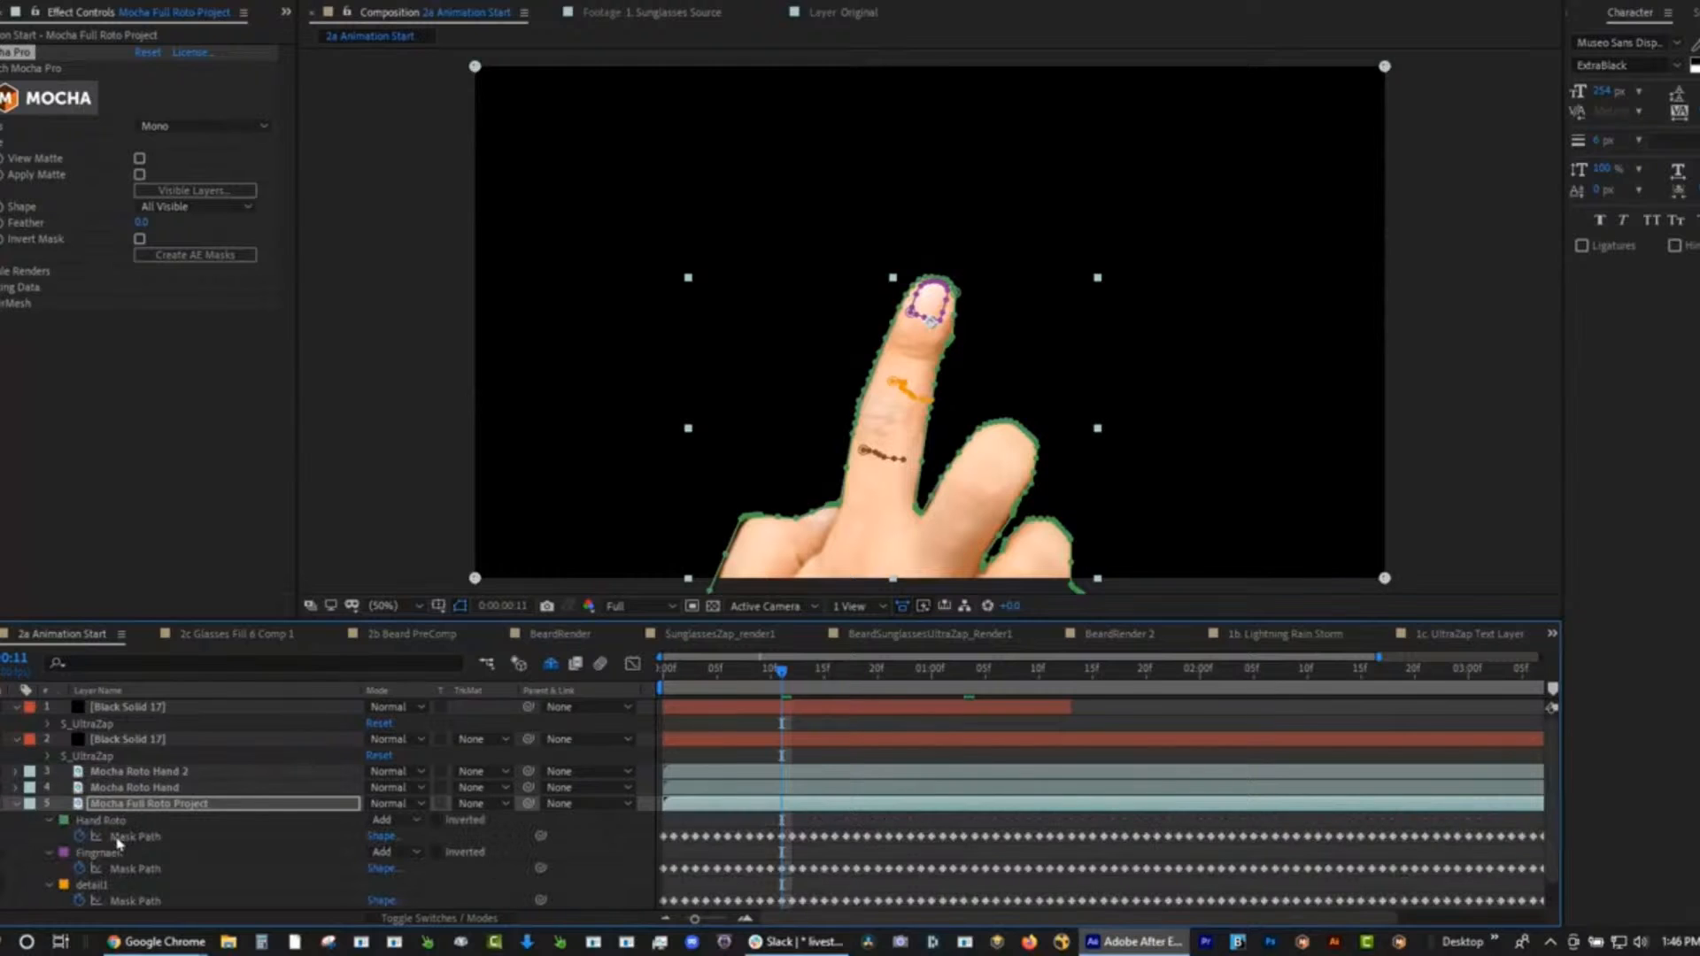
scroll(1510, 835, "down", 1)
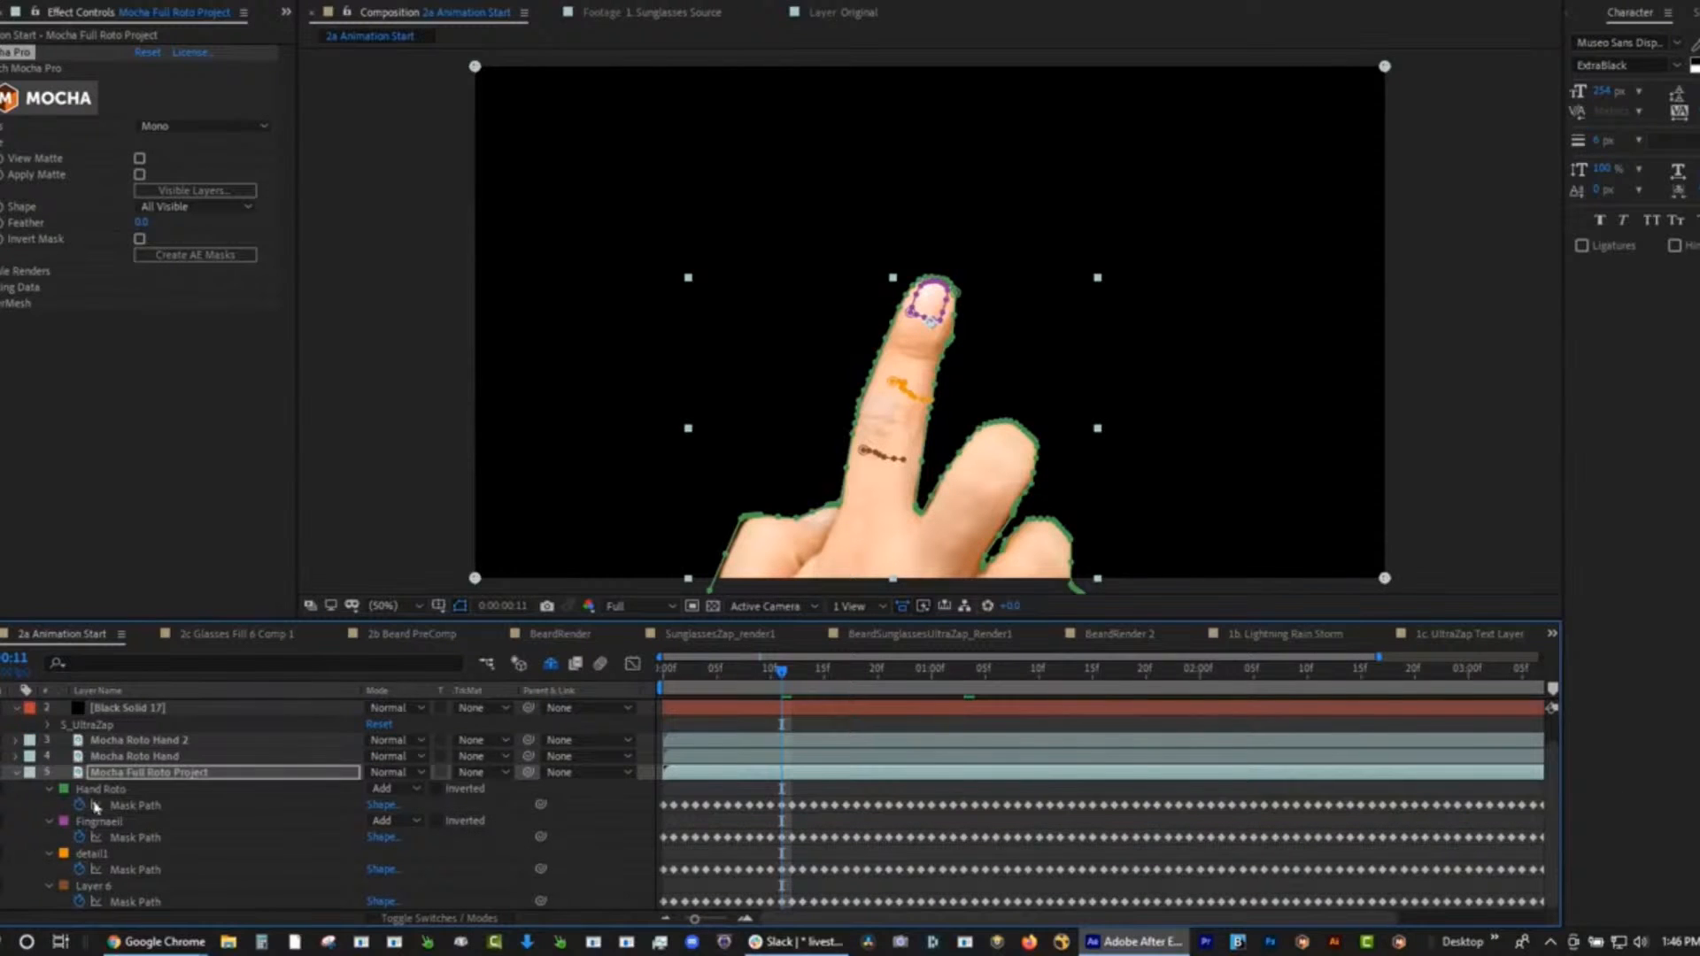
left_click(98, 802)
left_click(104, 886, "shift")
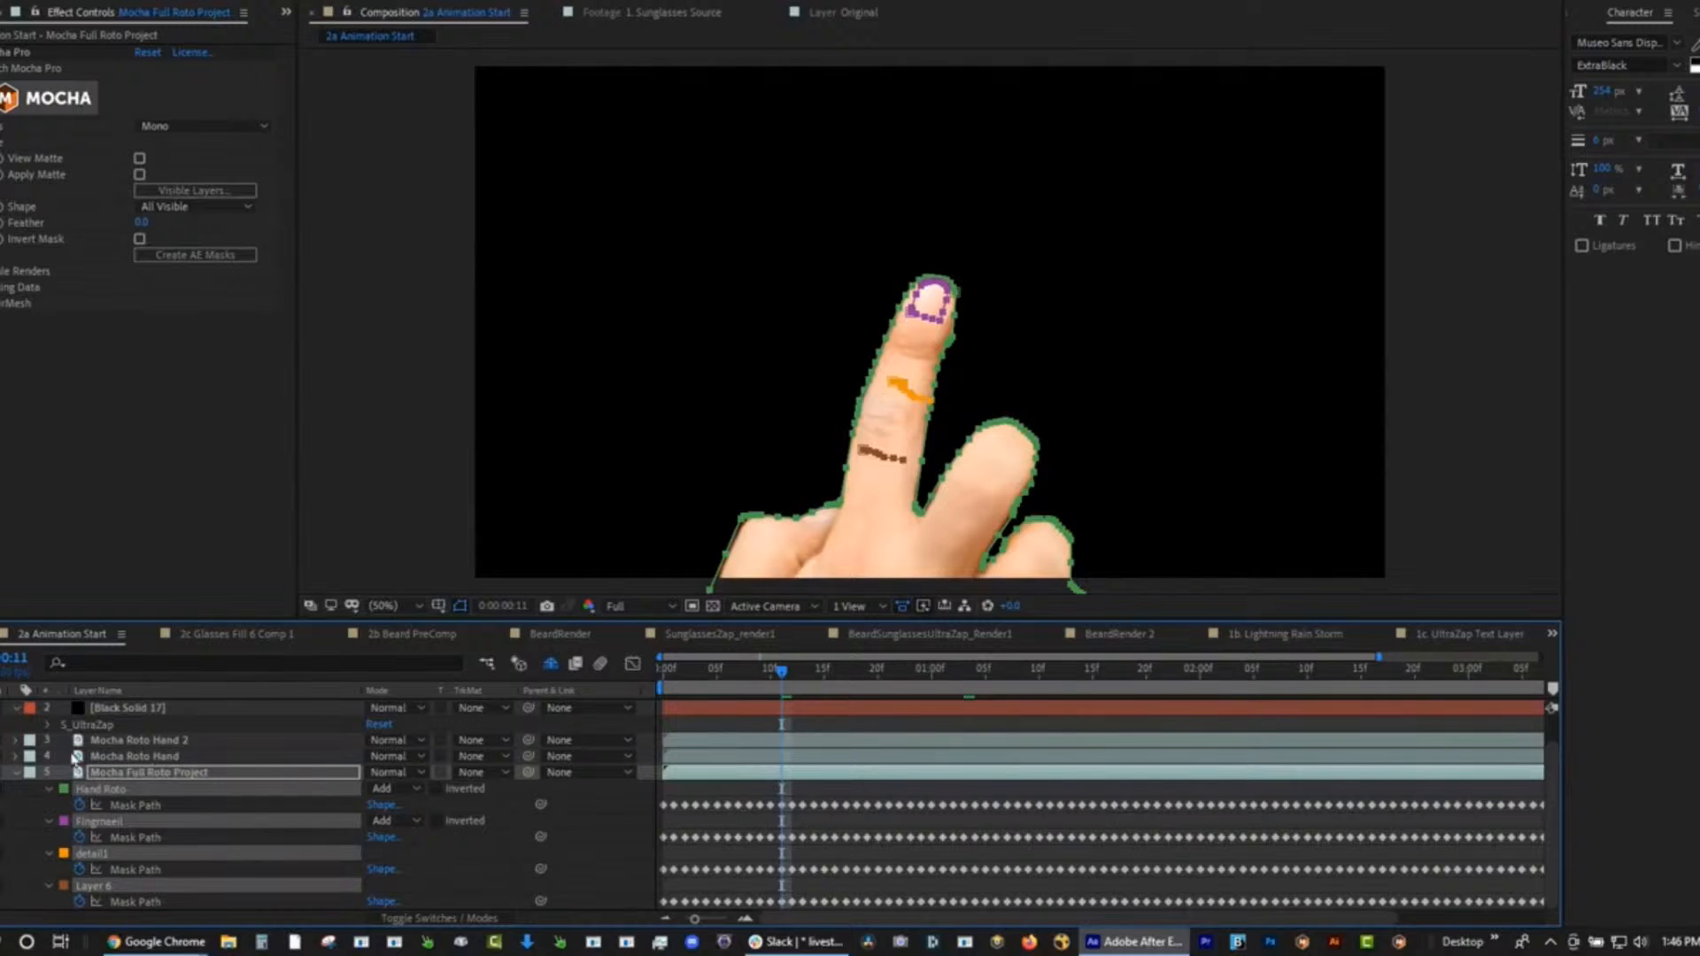
left_click(17, 774)
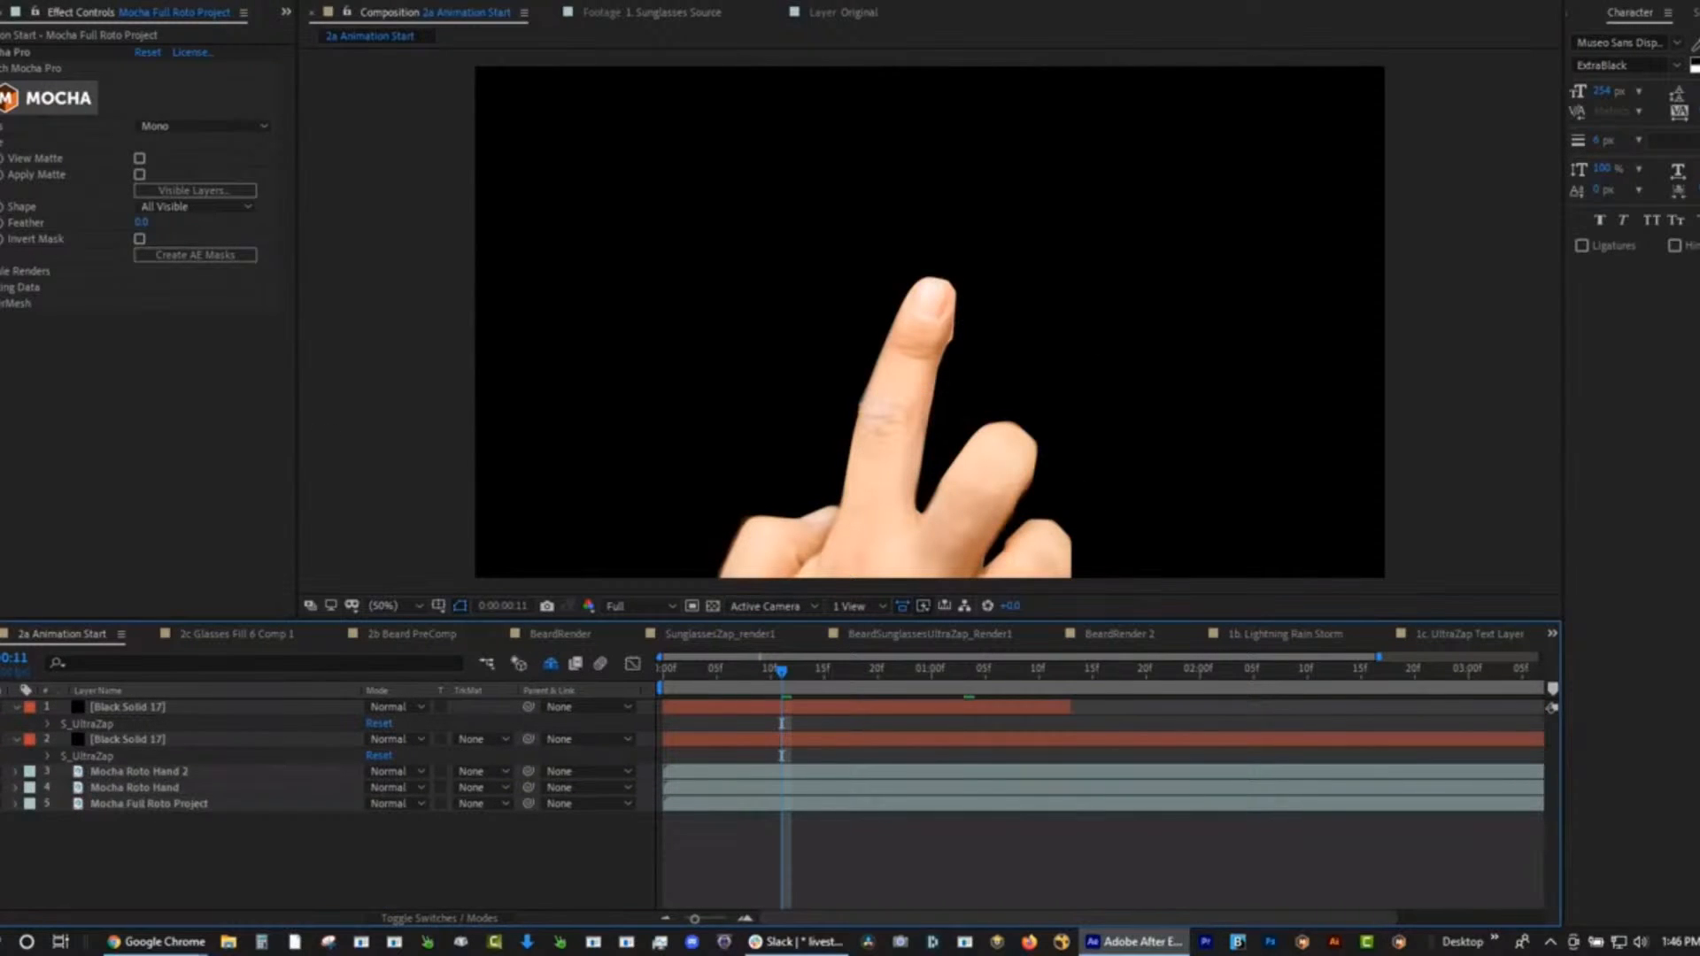
Create a black 1920 × 1080 px solid layer with the default name in the 2a Animation Start composition.
left_click(93, 0)
mouse_move(133, 0)
left_click(496, 15)
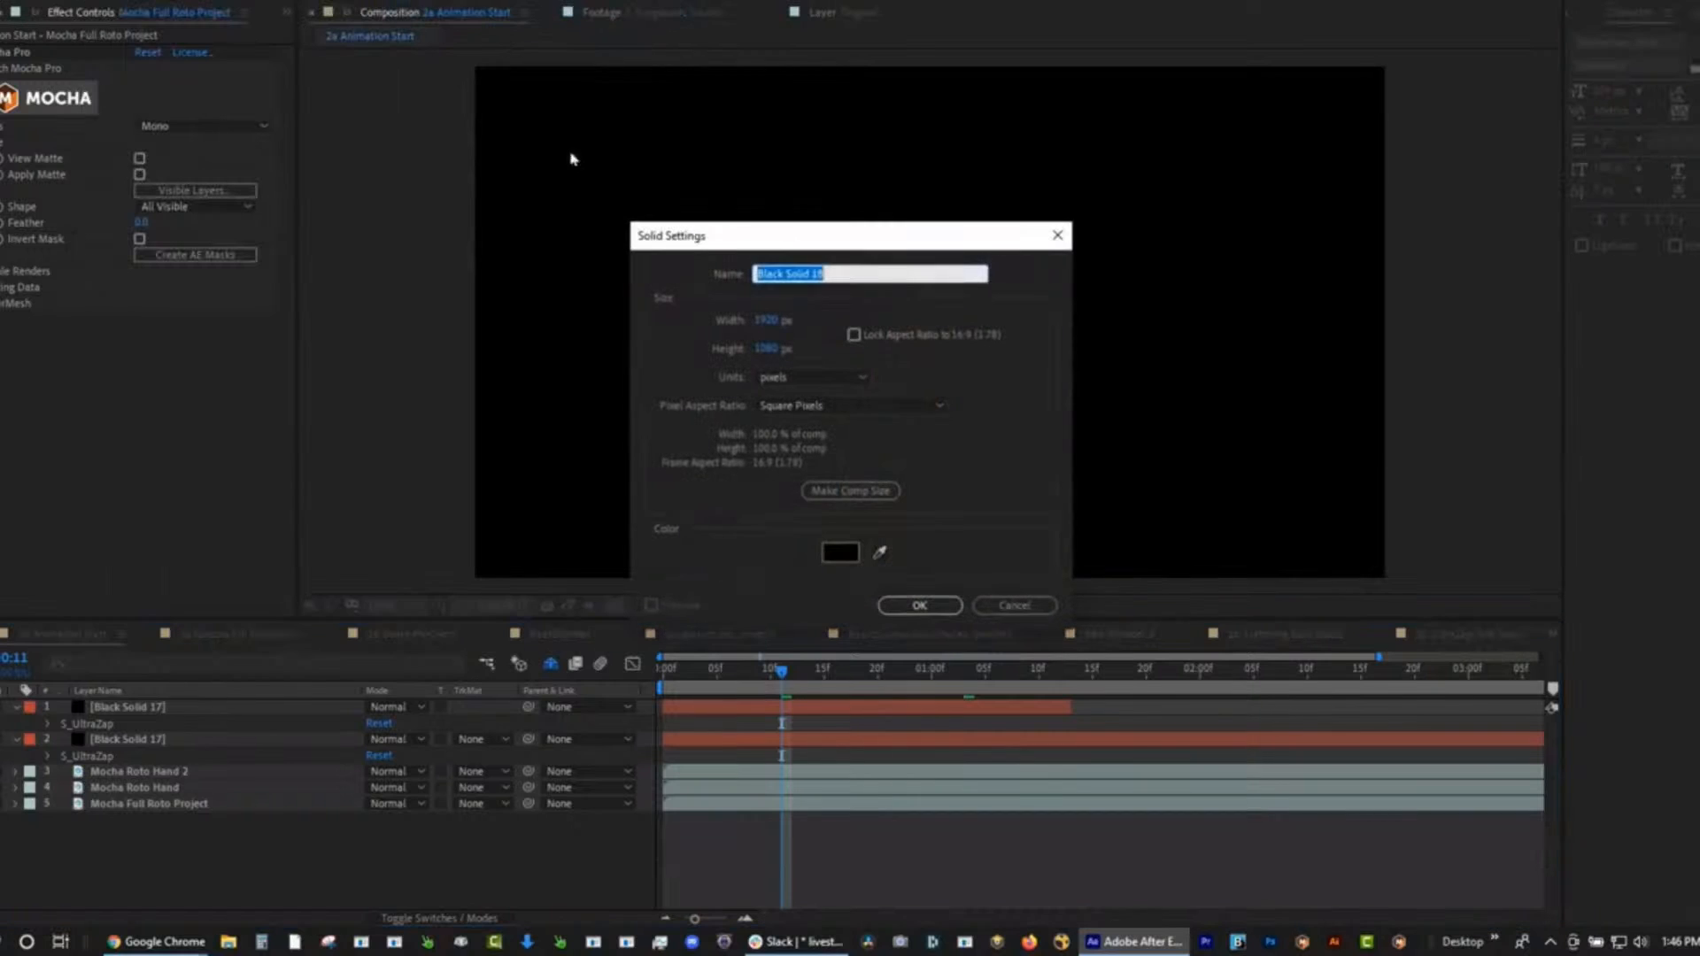
left_click(907, 605)
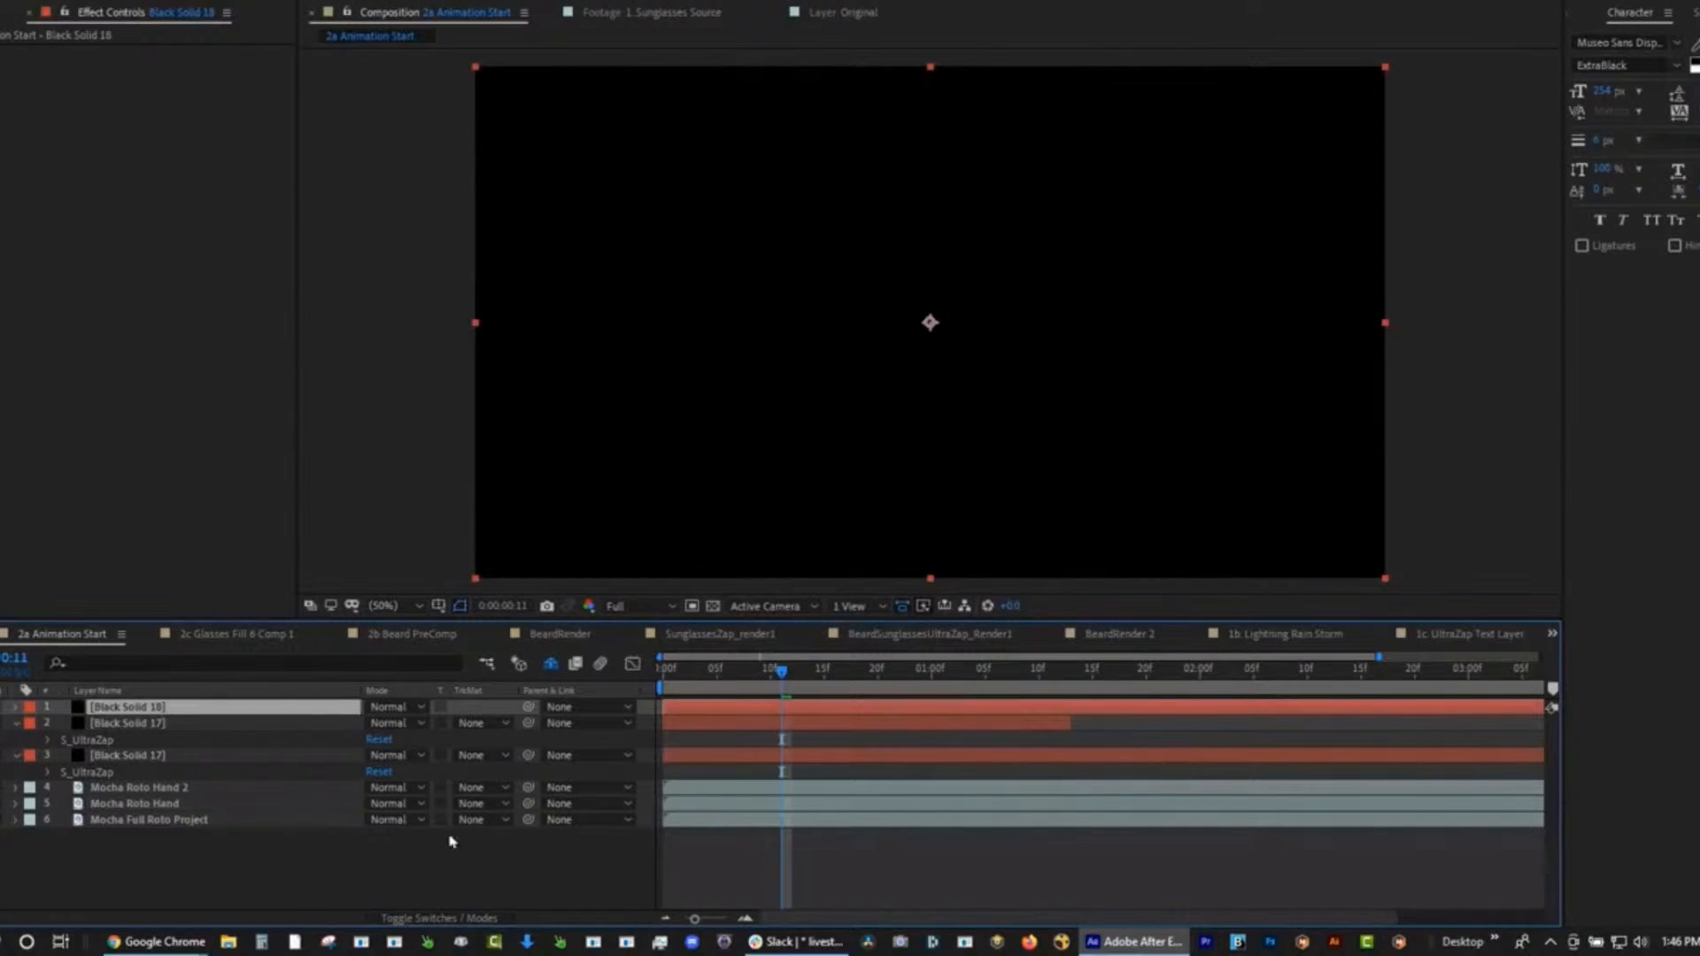
Paste the copied hand and detail masks onto the new black solid at the composition's first frame.
key("Home")
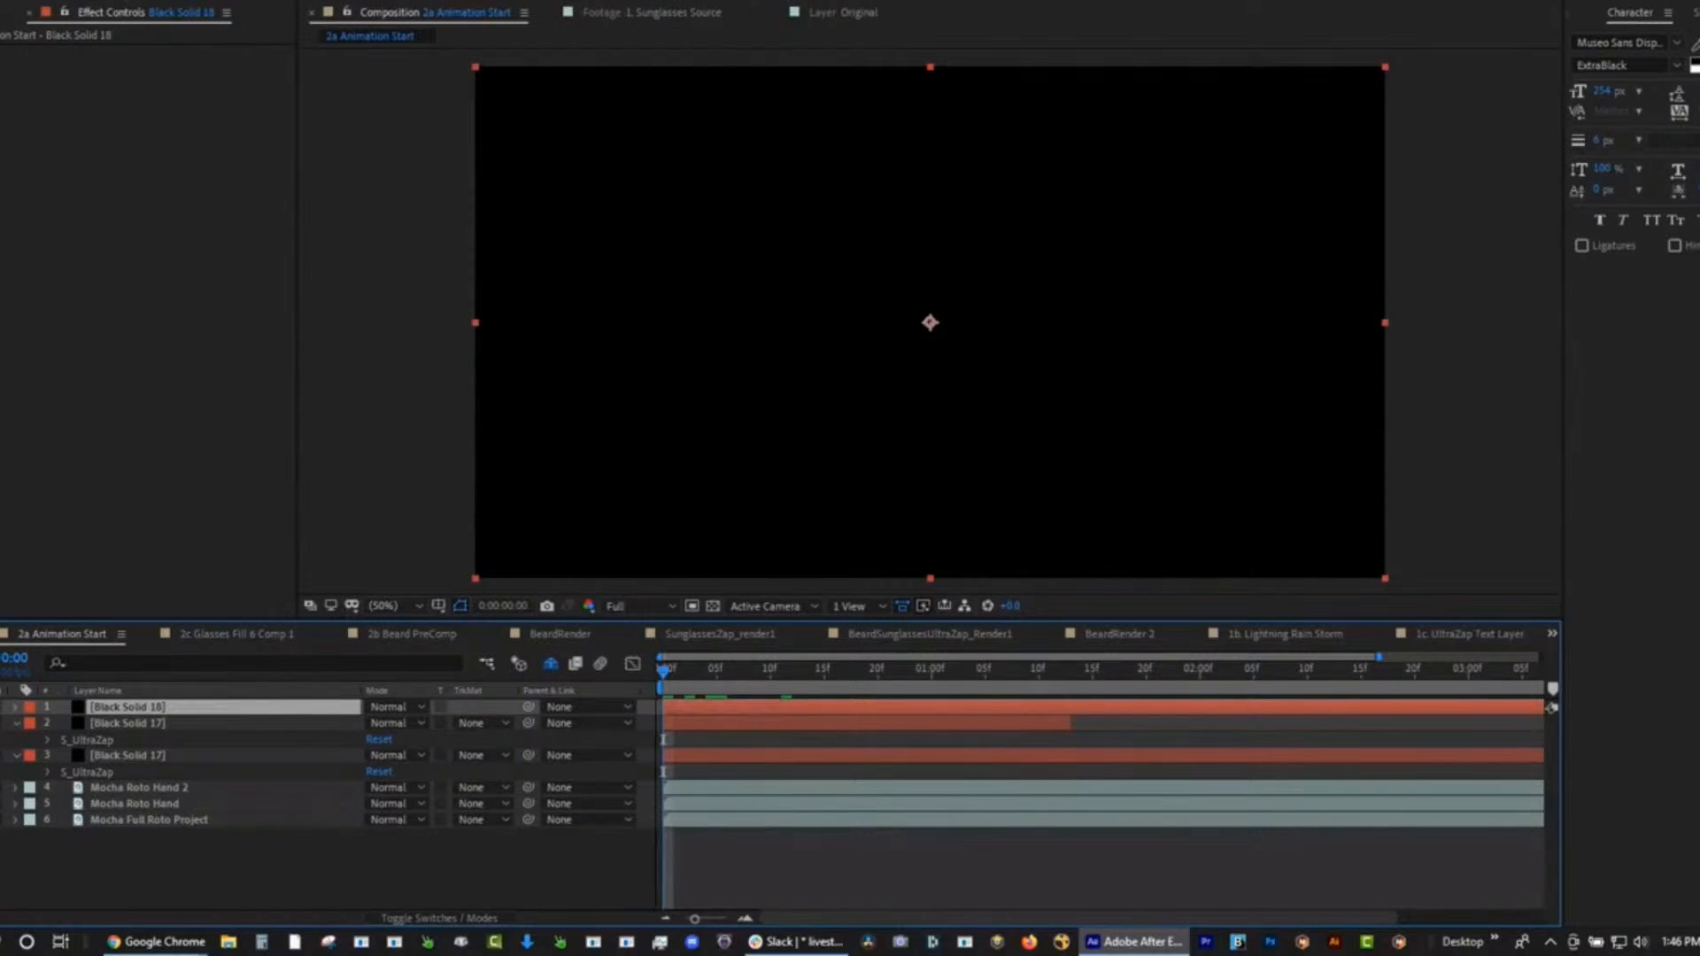
left_click(26, 2)
left_click(76, 156)
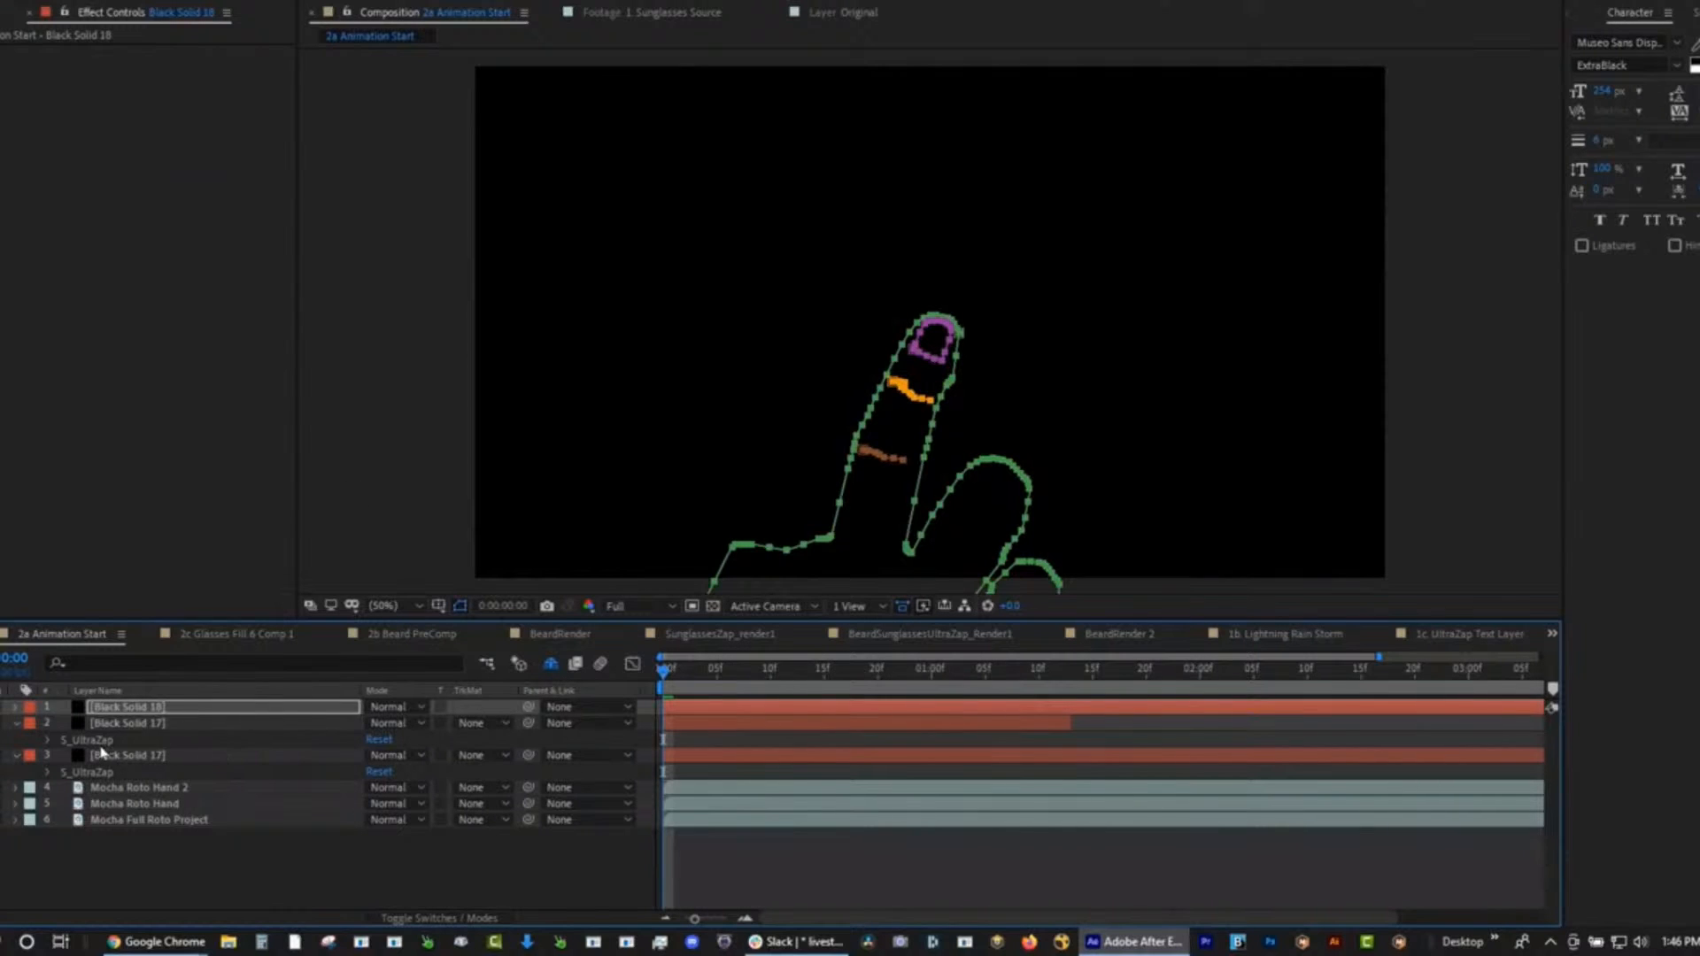
Copy the S_UltraZap effect from the upper Black Solid 17 layer onto the new masked solid and deselect the layer.
left_click(97, 742)
left_click(132, 708)
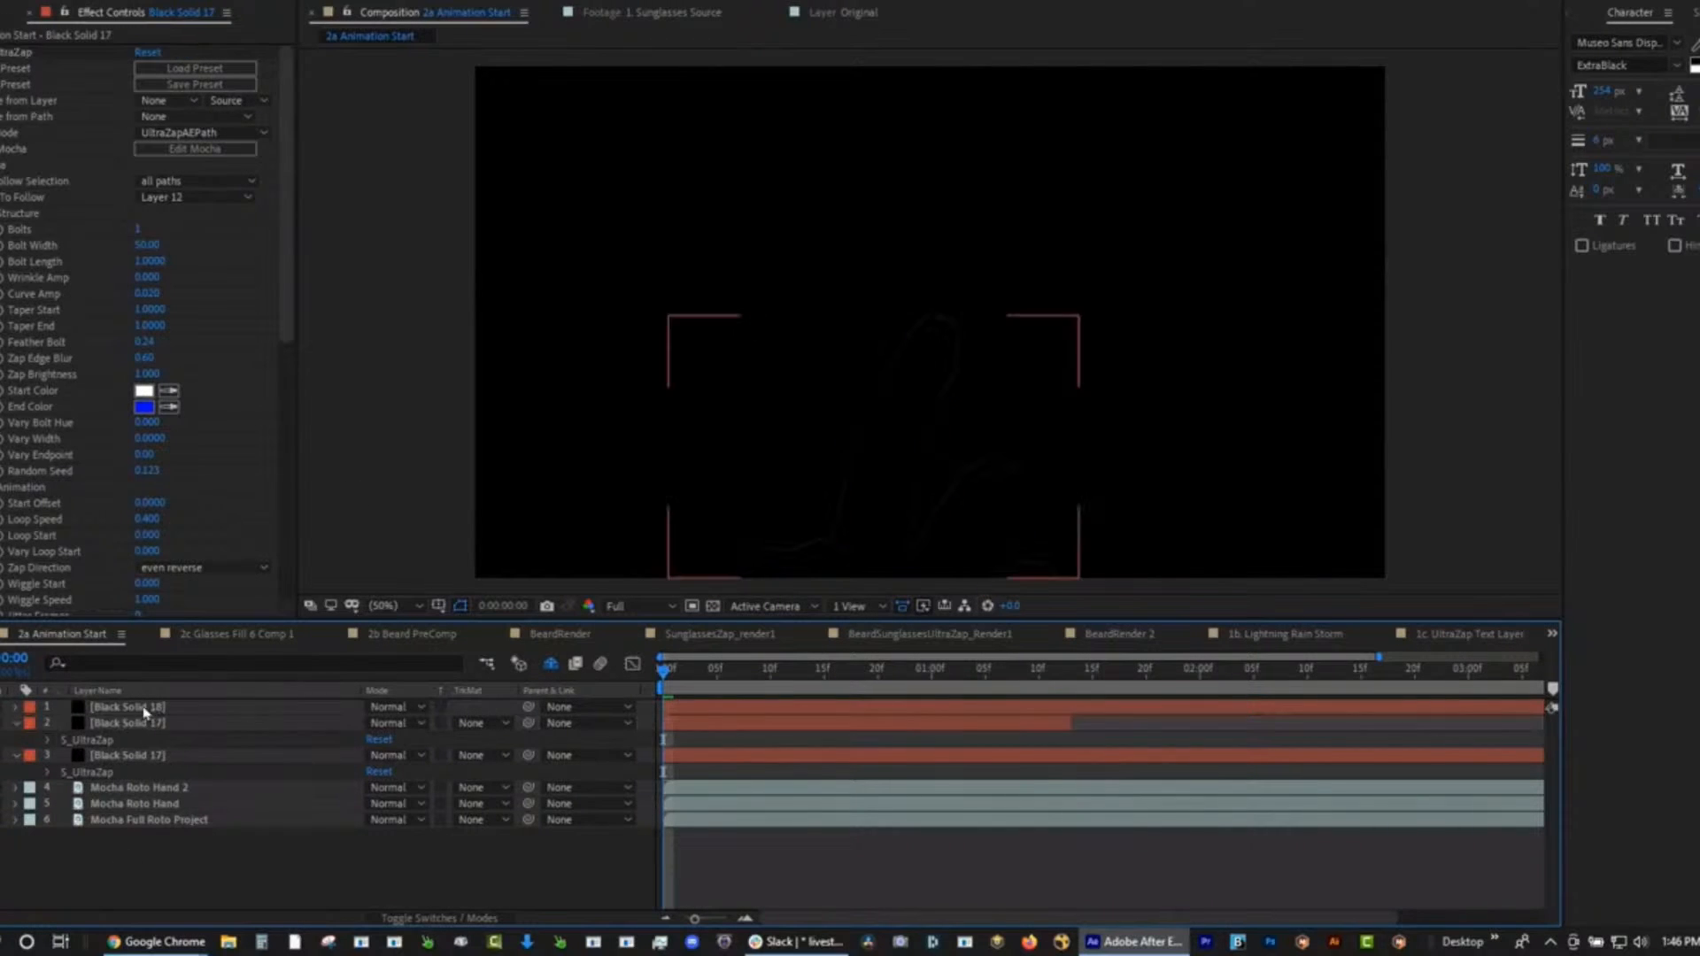
key("ctrl+v")
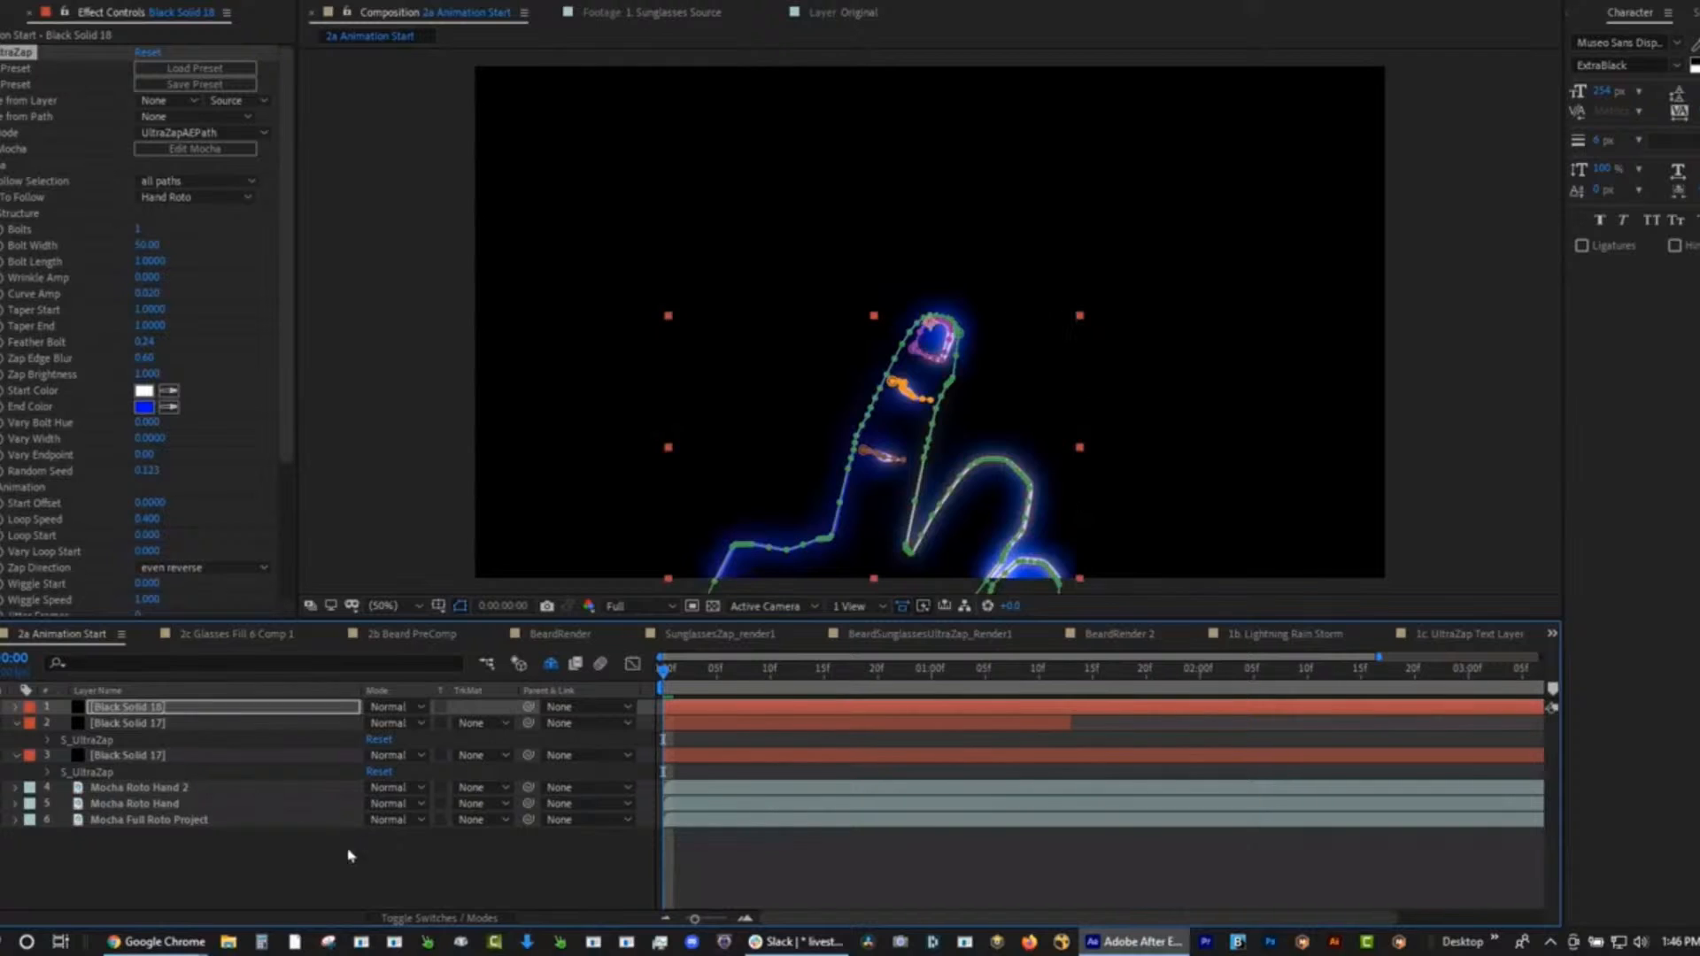
left_click(410, 872)
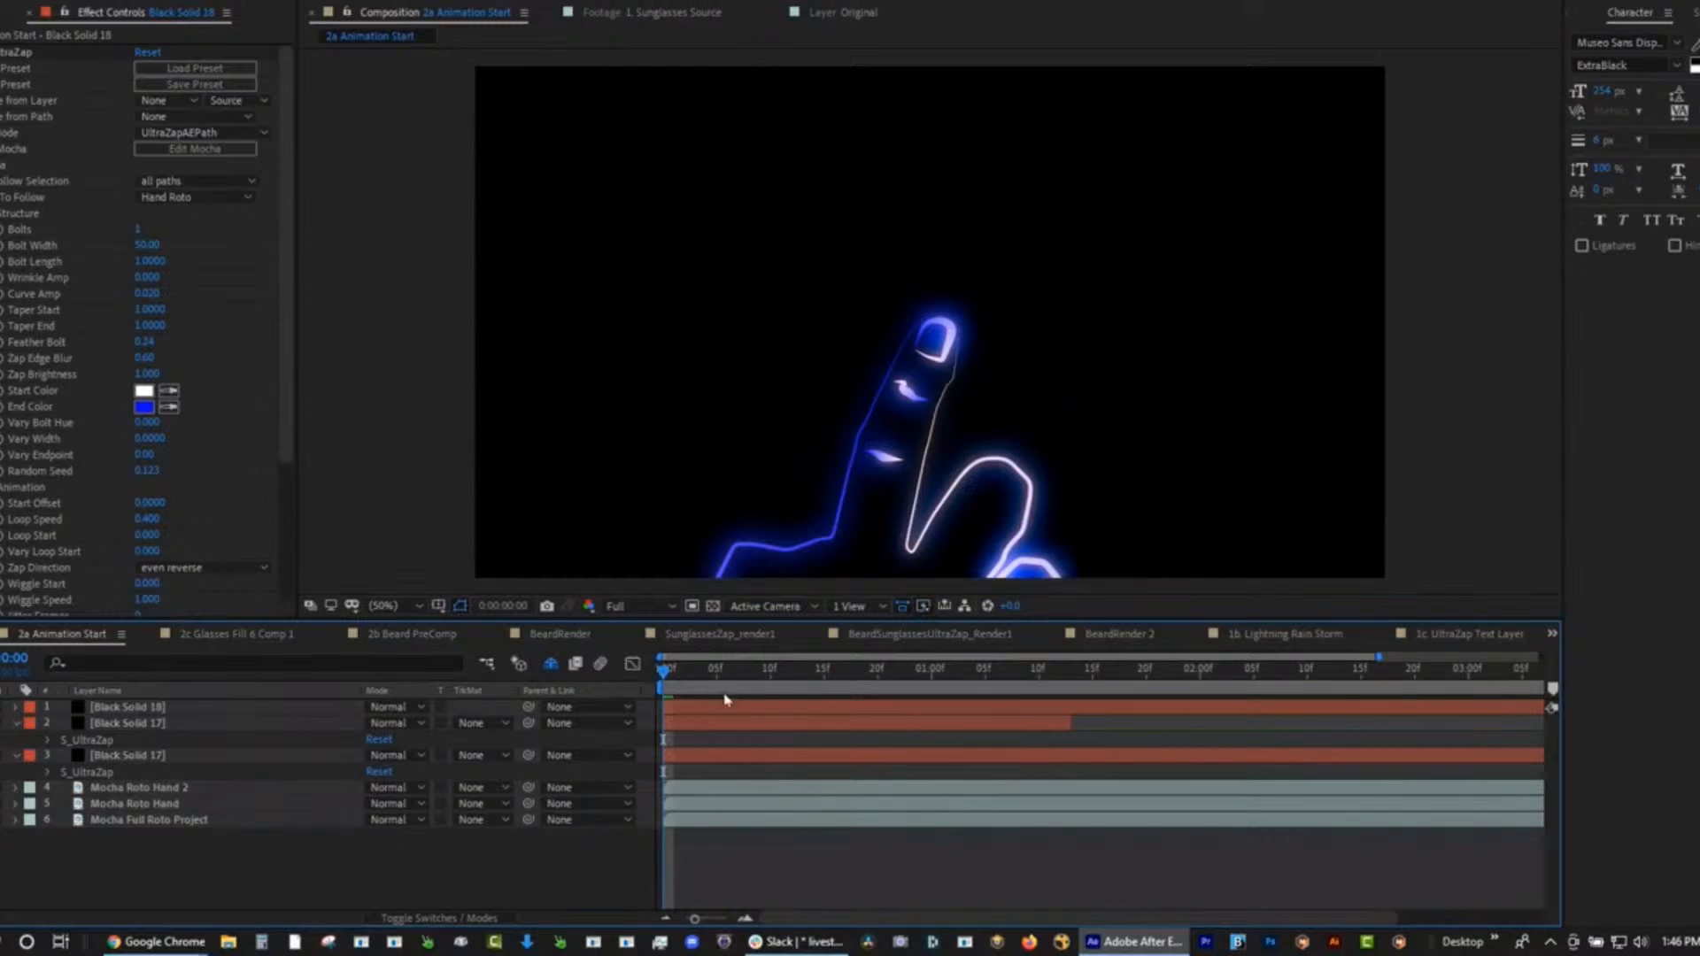
Preview the glowing hand outline animation and return the playhead to the first frame.
key("space")
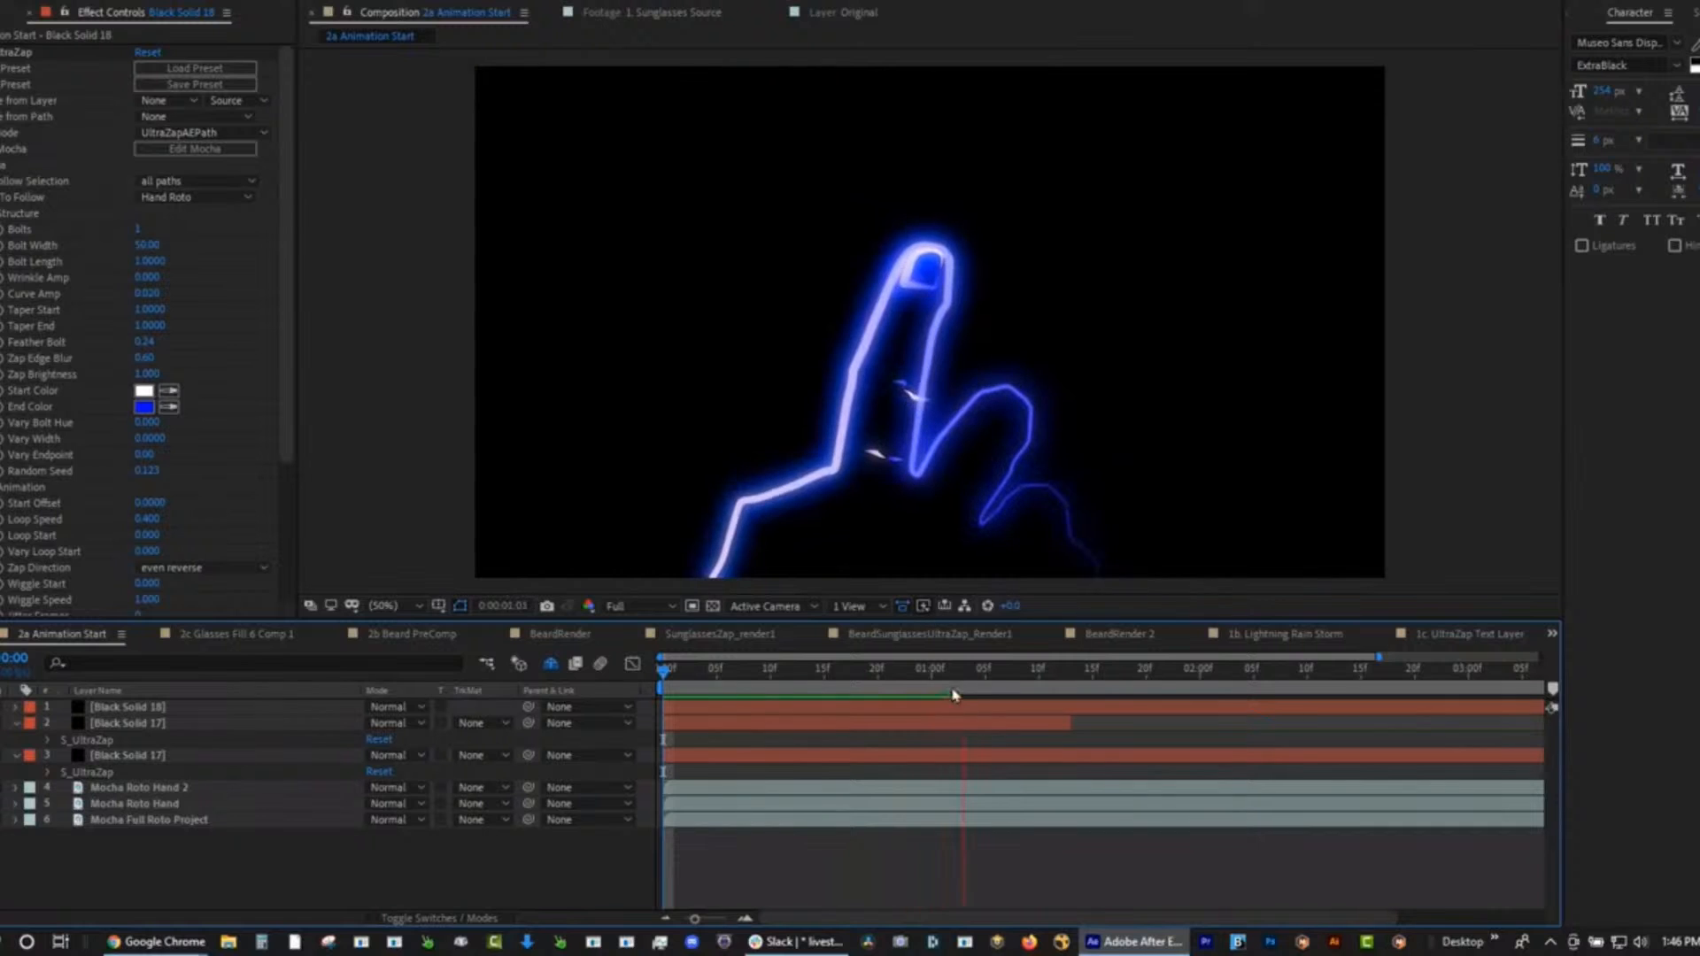
left_click(770, 670)
mouse_move(742, 676)
left_mouse_down()
mouse_move(714, 675)
mouse_move(877, 677)
mouse_move(649, 678)
left_mouse_up()
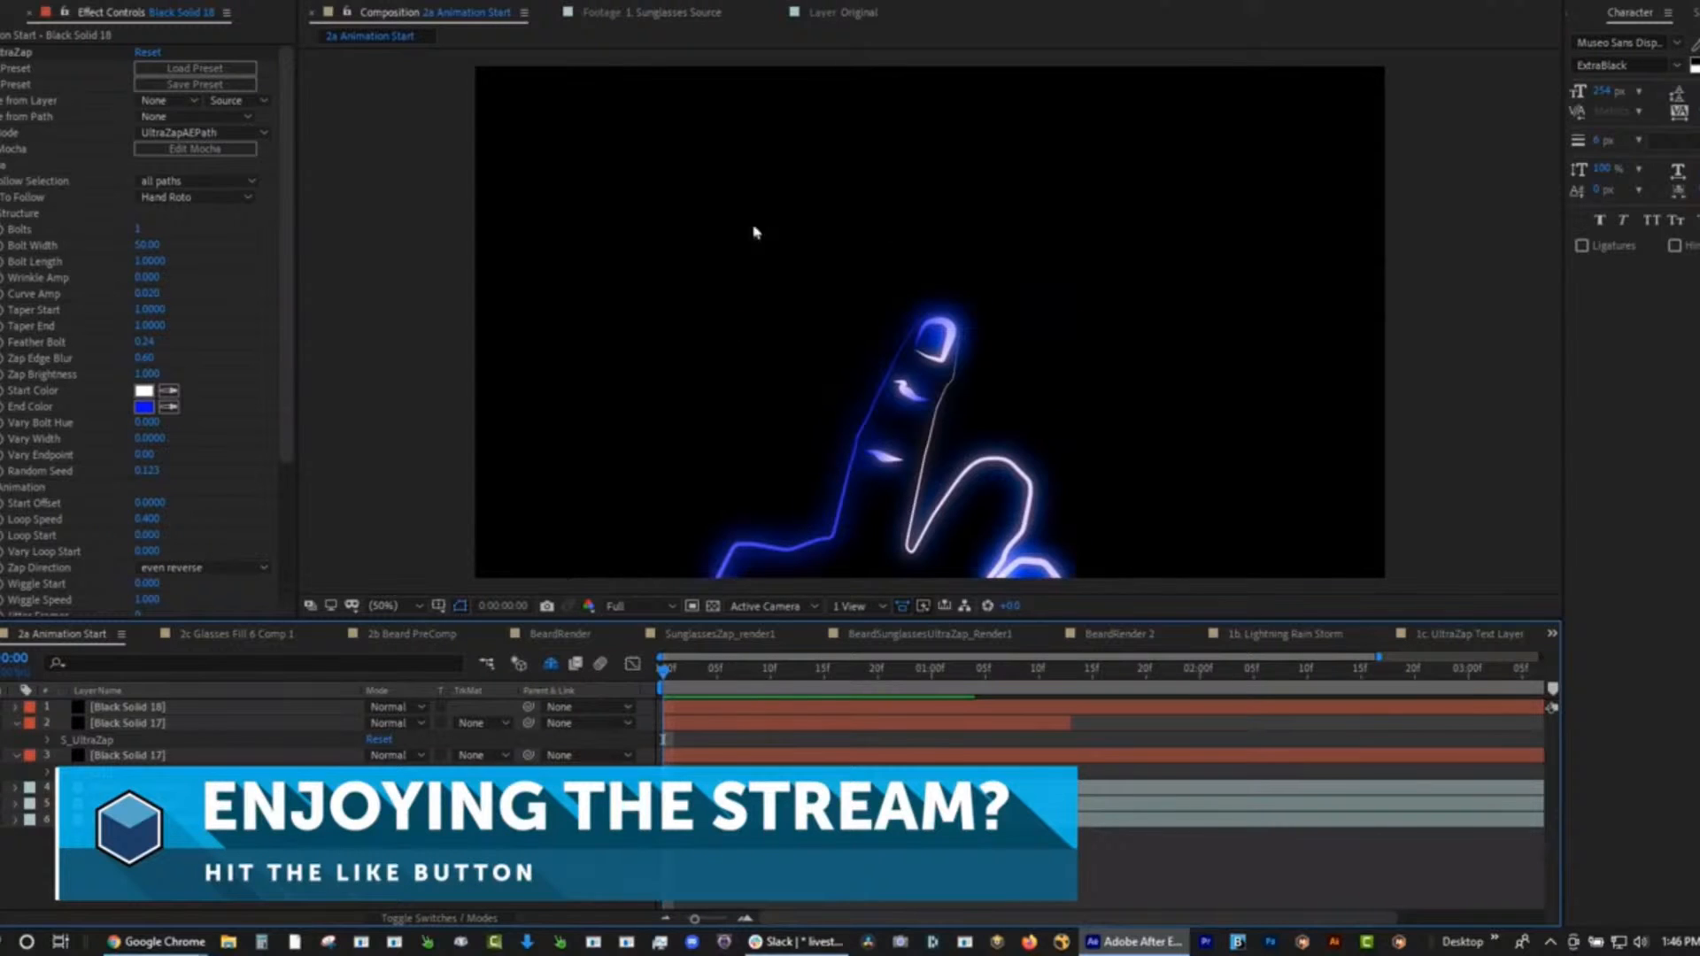
Open the 2d Final Animation Comp 2 composition at frame 0:00:00:16 and enlarge the timeline area to show more layers.
left_click(4, 13)
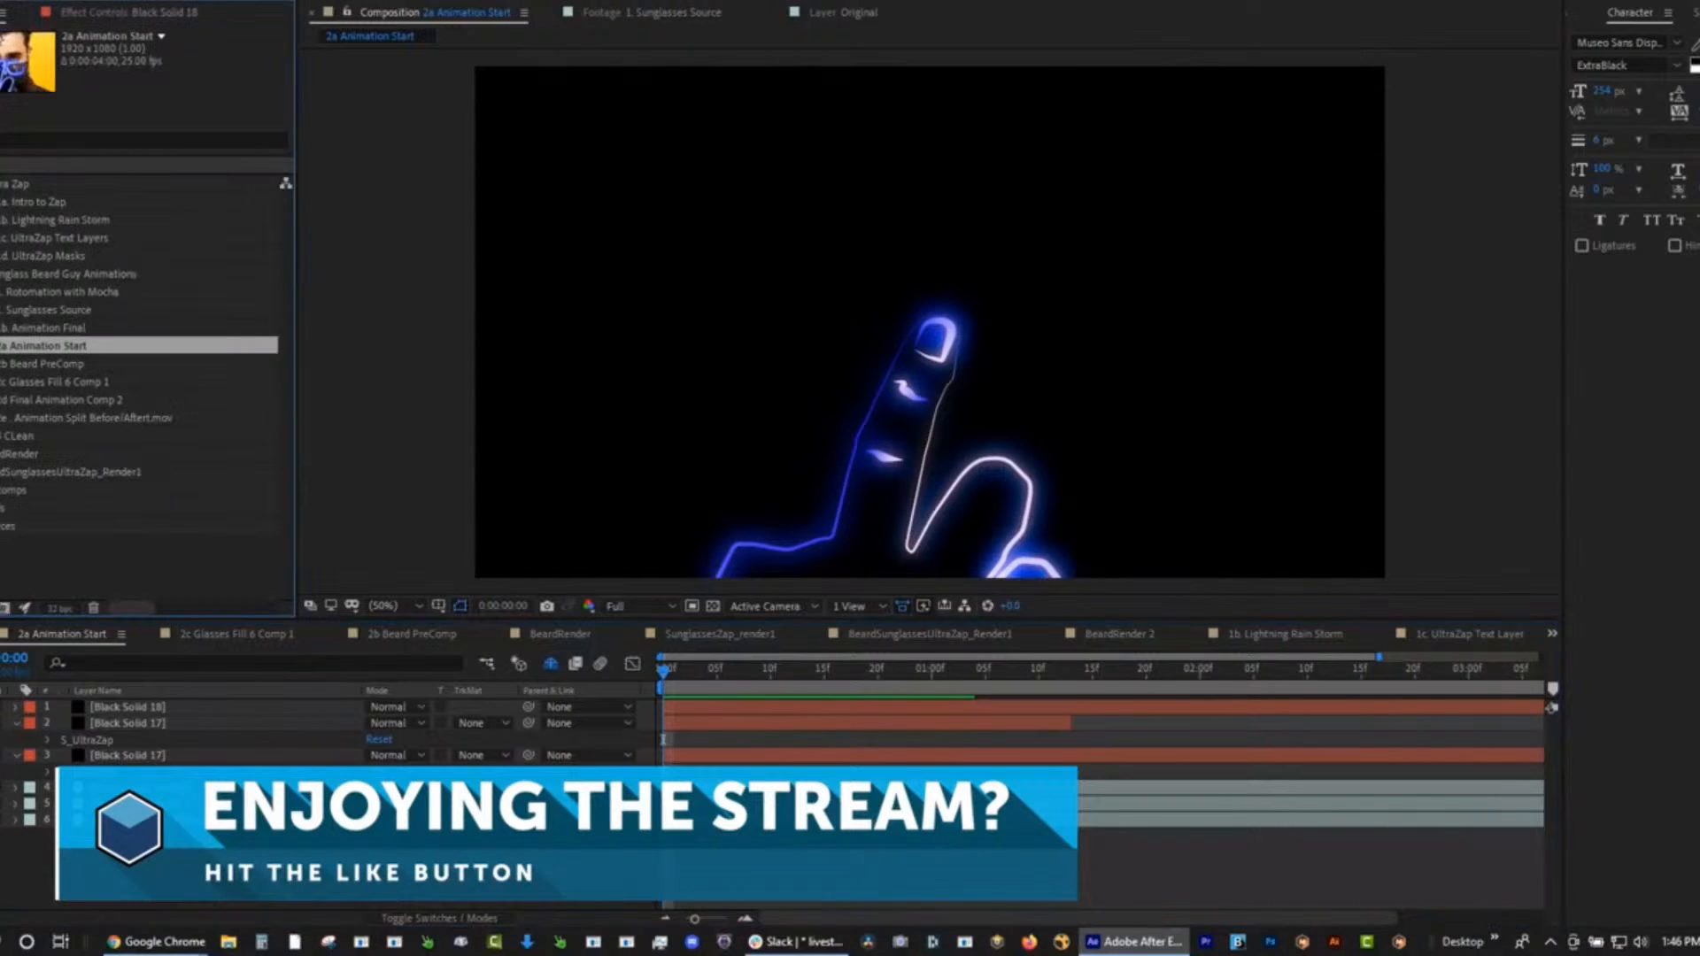
left_click(69, 403)
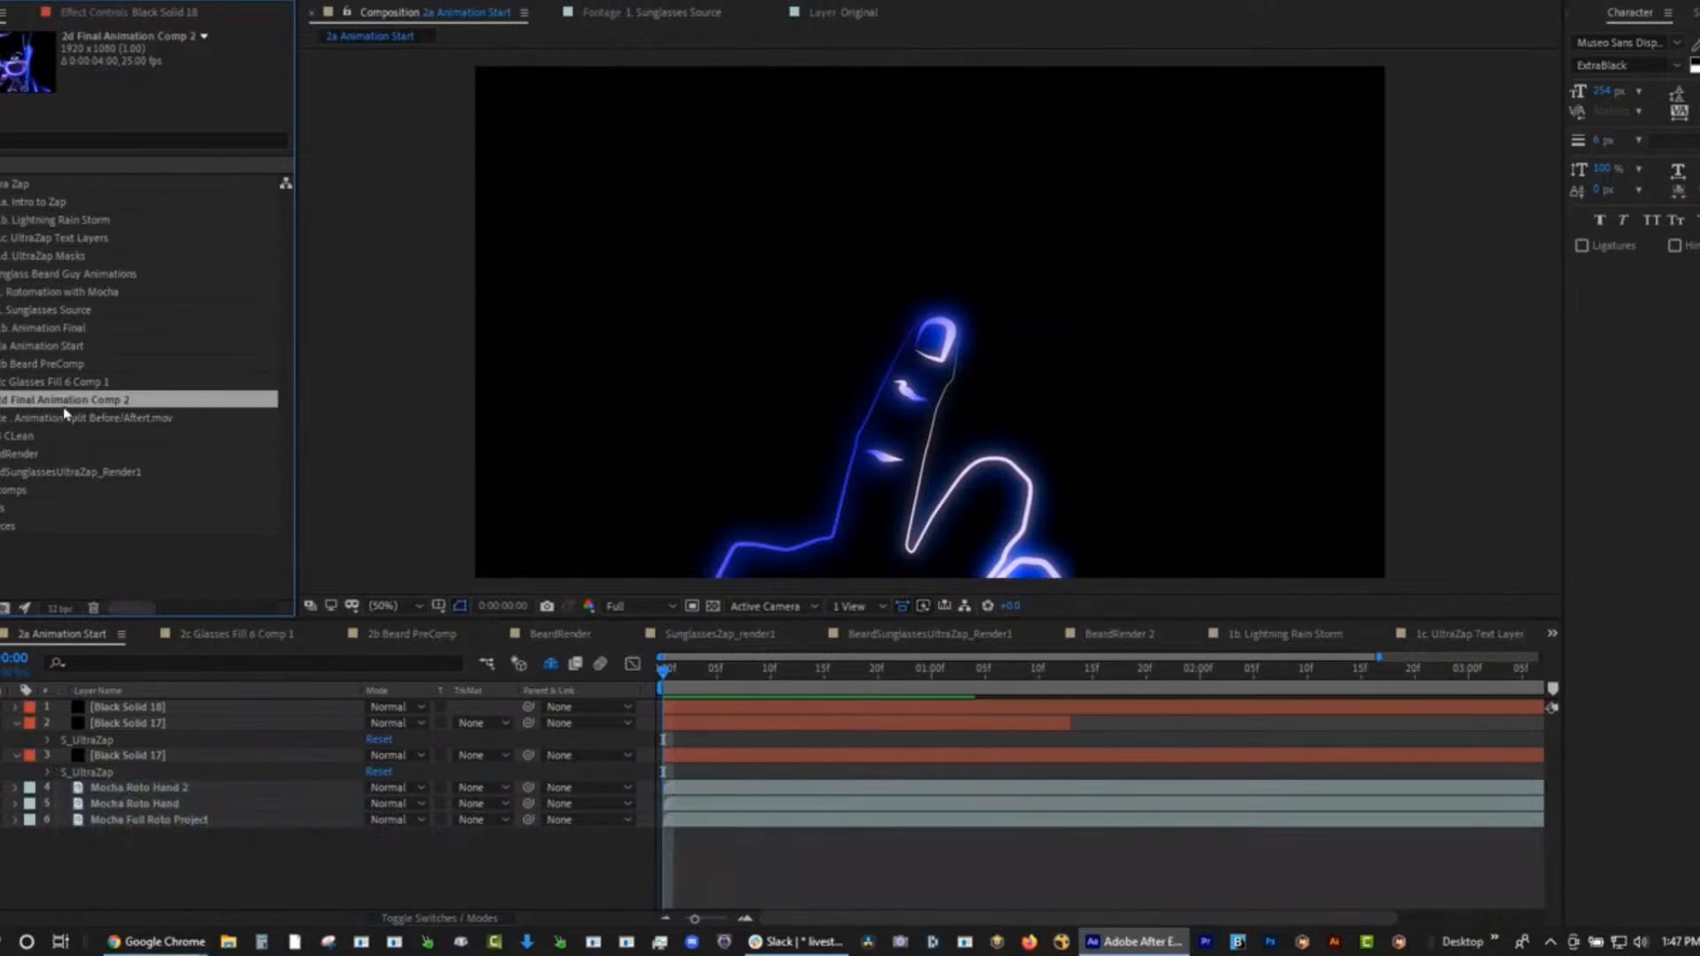
double_click(62, 403)
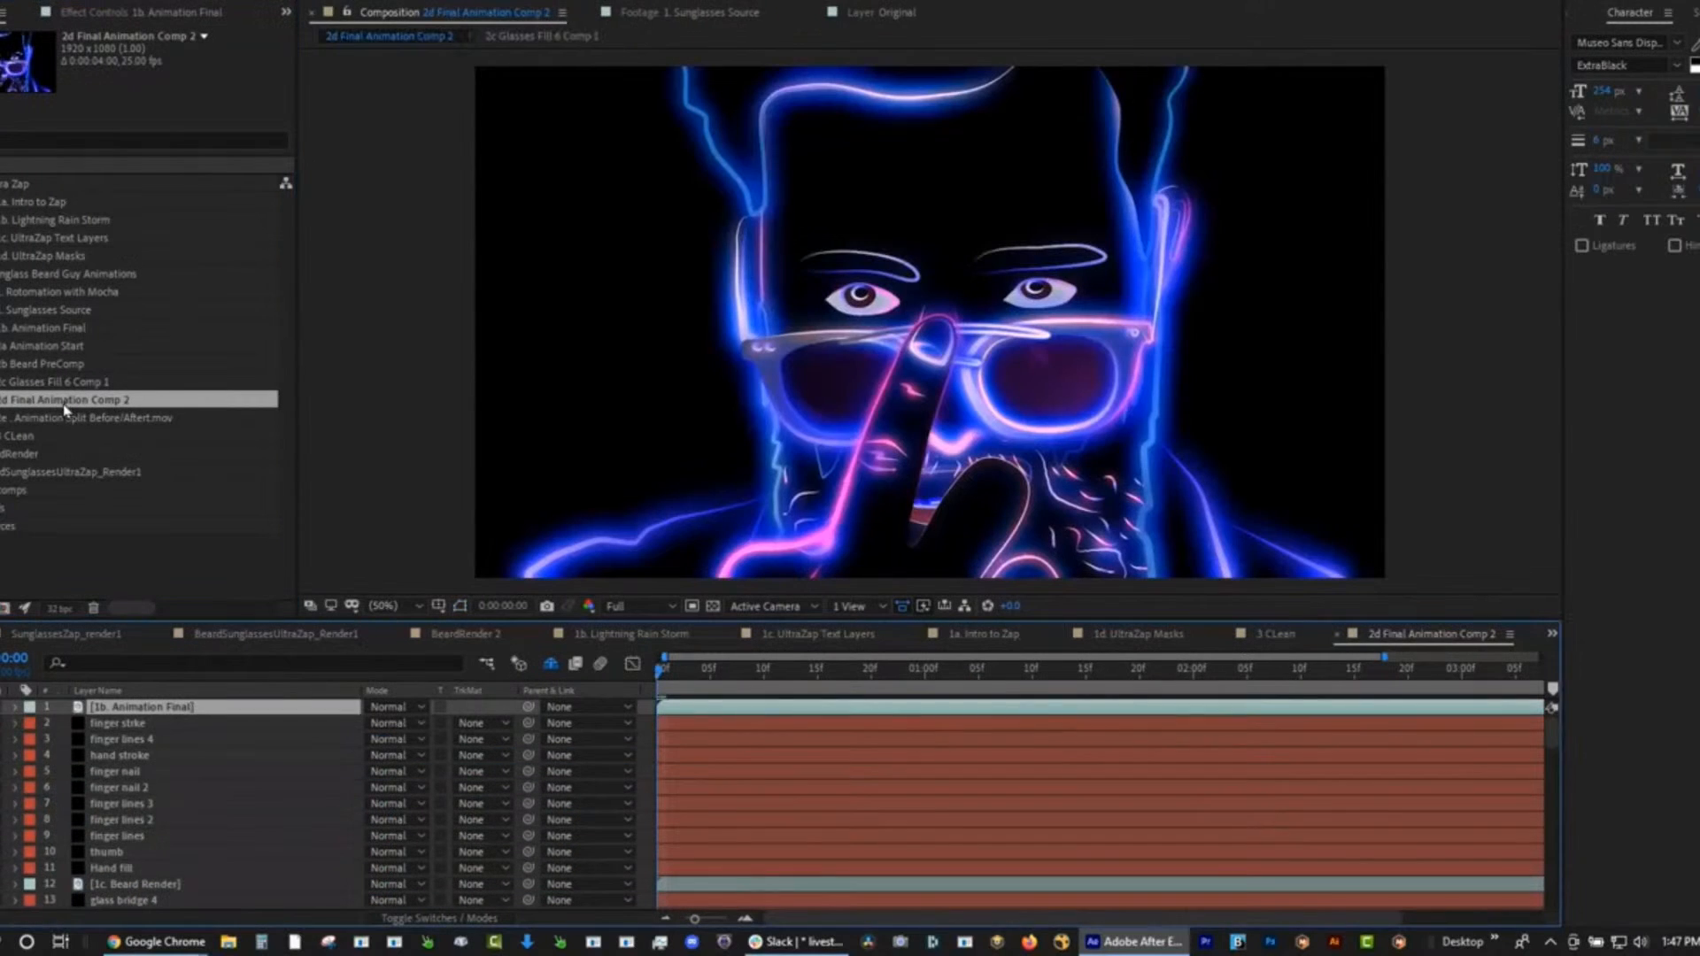
left_click(828, 697)
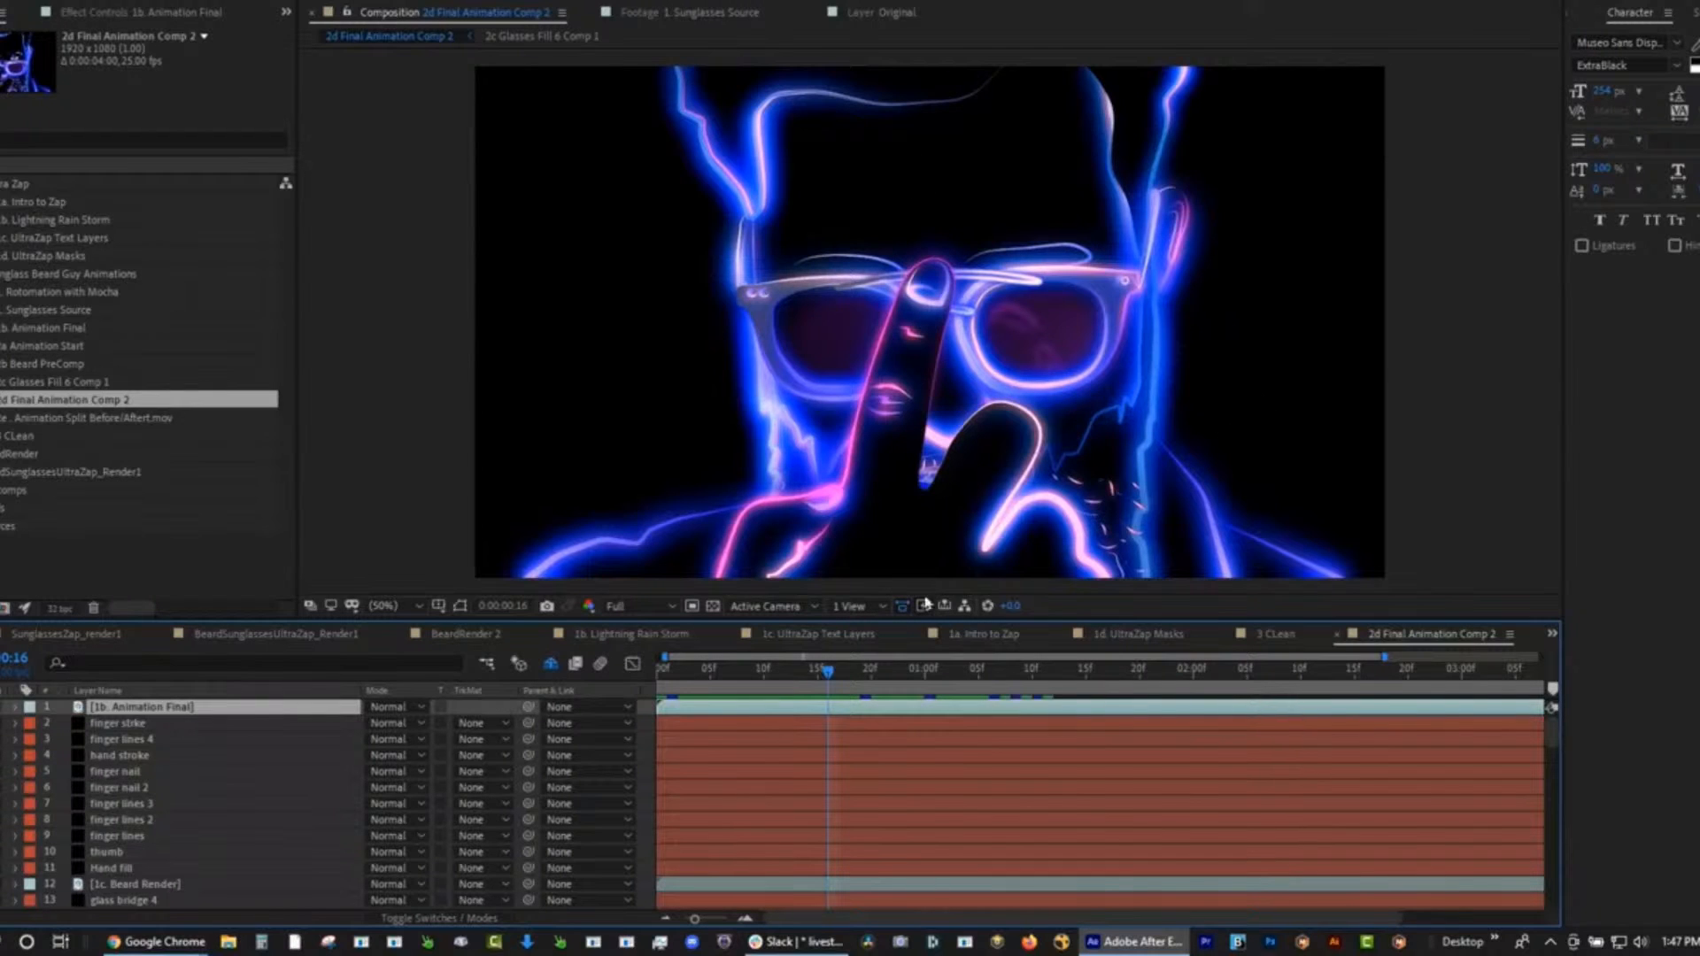
left_click_drag(928, 620, 930, 585)
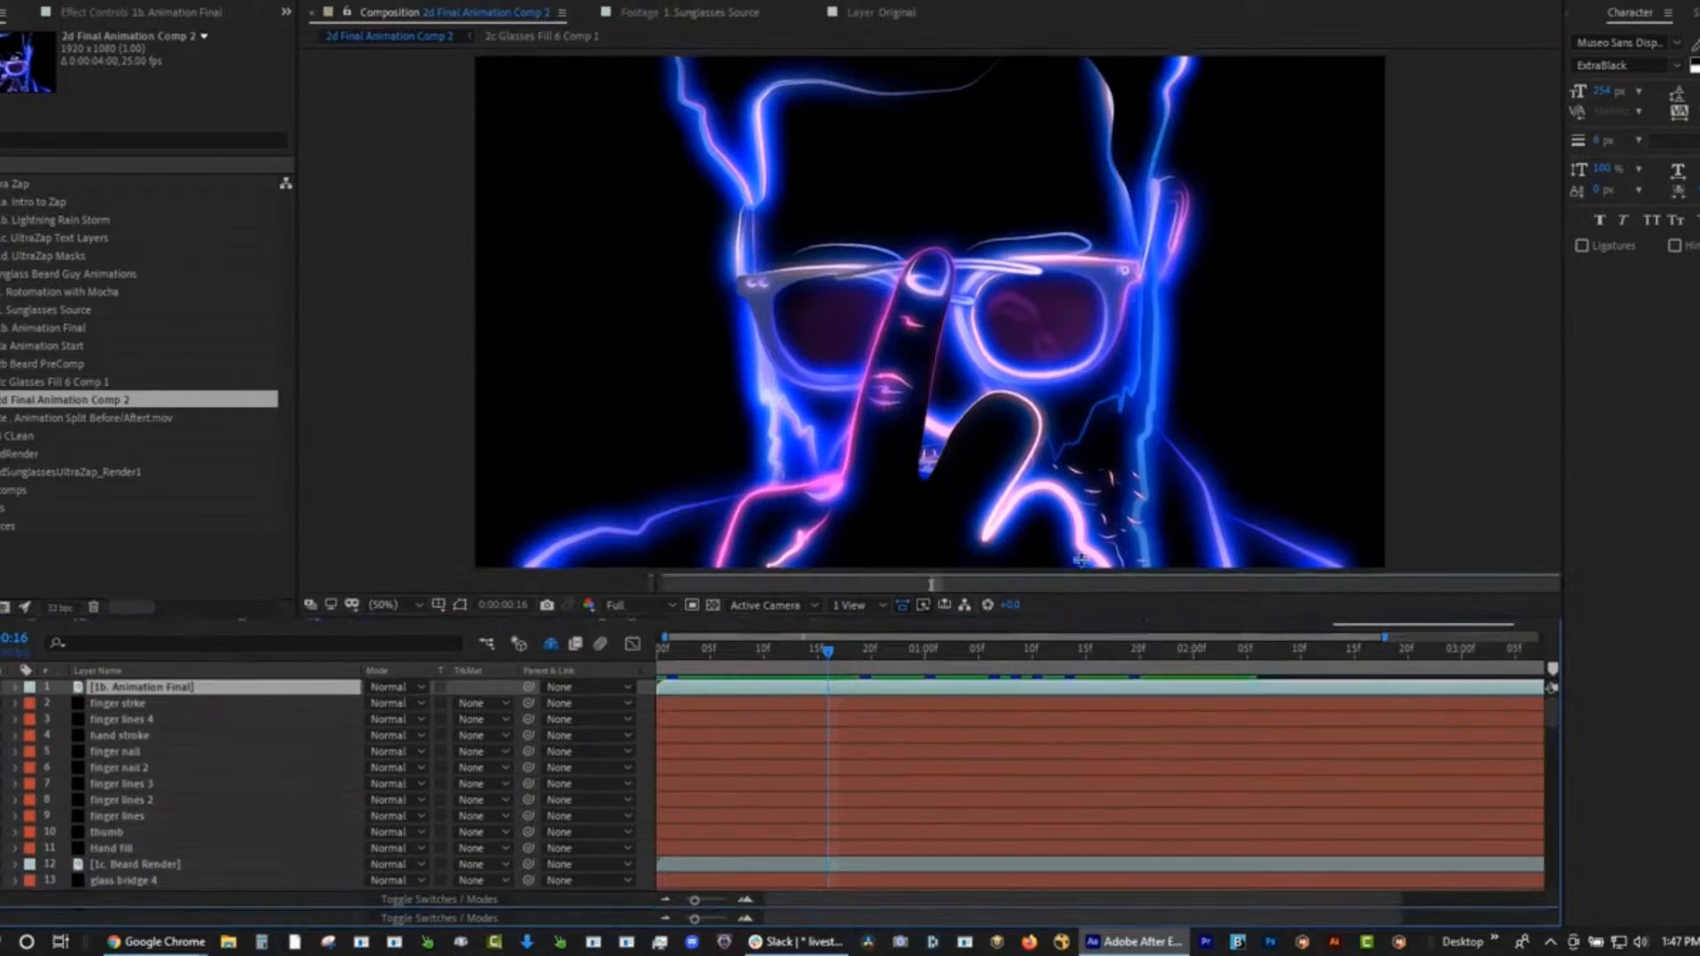
left_click_drag(1081, 560, 1123, 400)
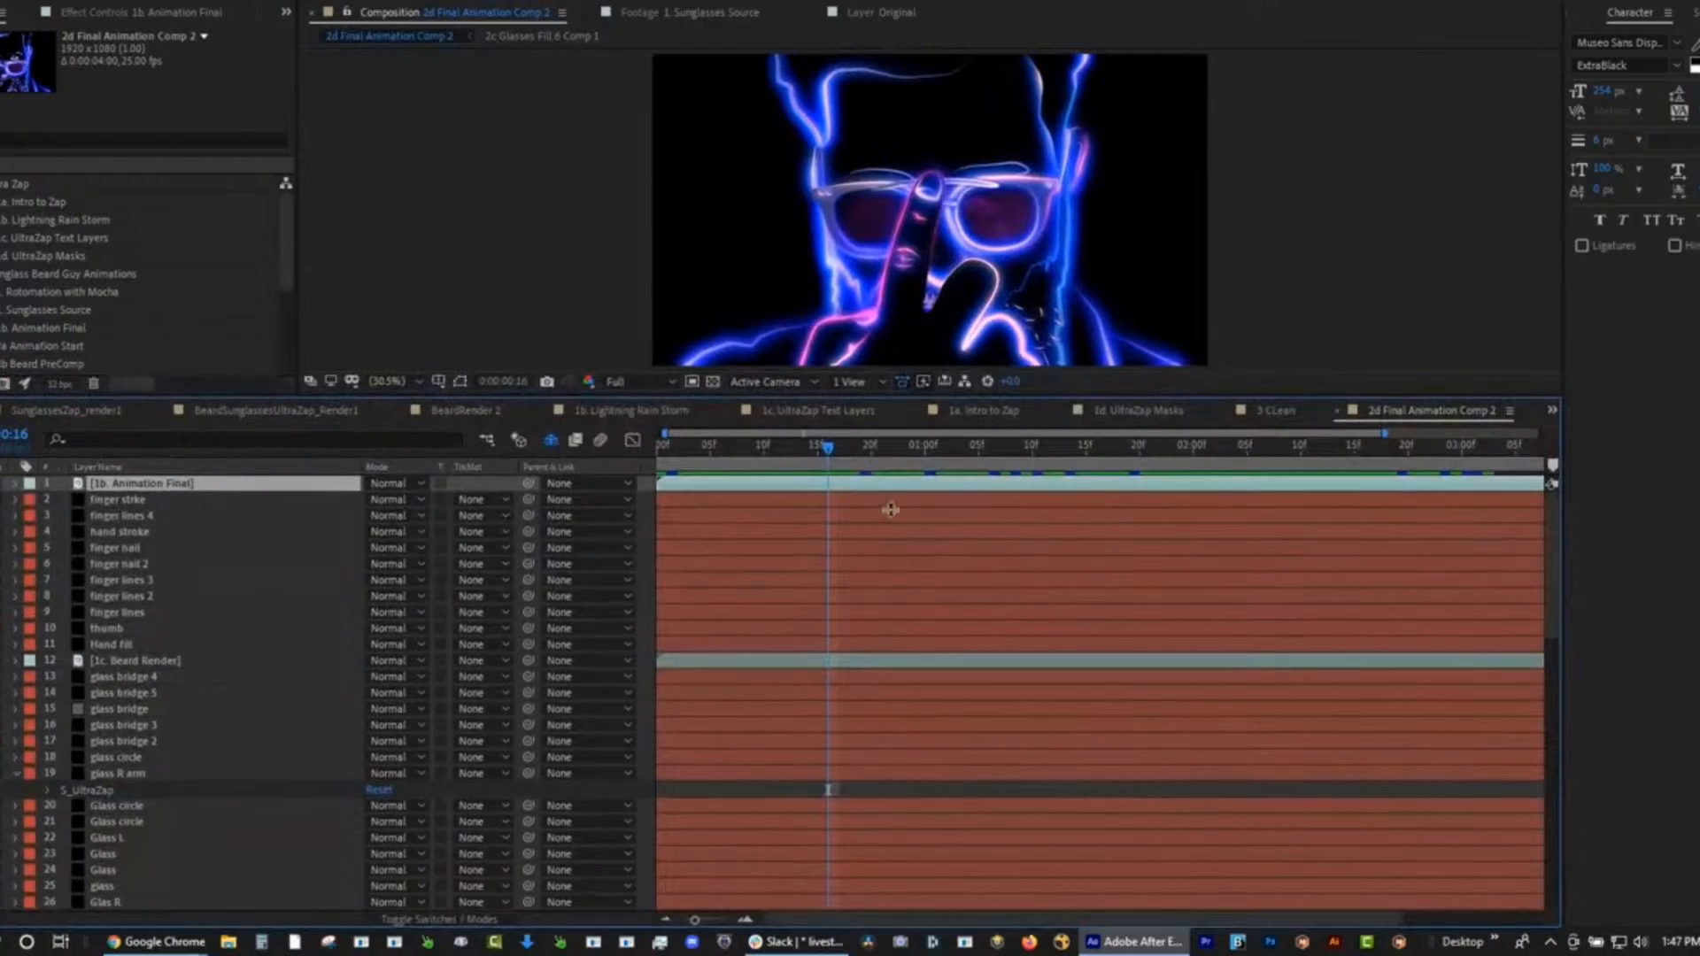
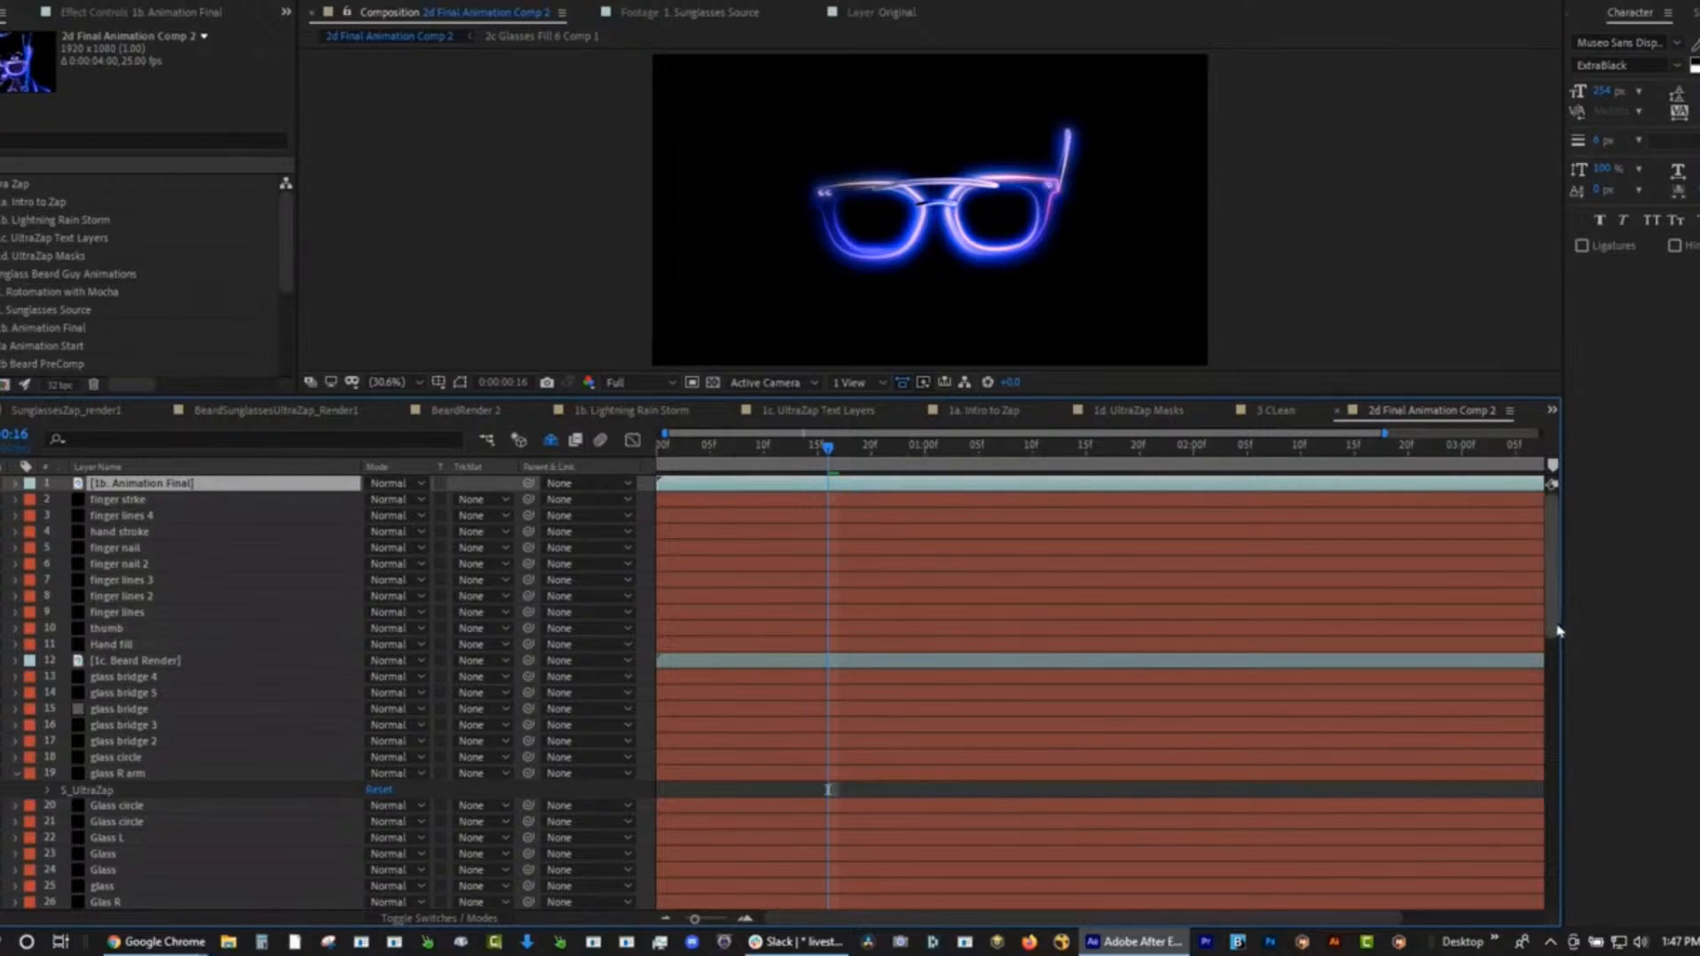
Examine the final composition's layer stack, view frame 0:00:01:24, and enlarge the composition view again.
scroll(1556, 677, "down", 5)
scroll(1561, 670, "up", 3)
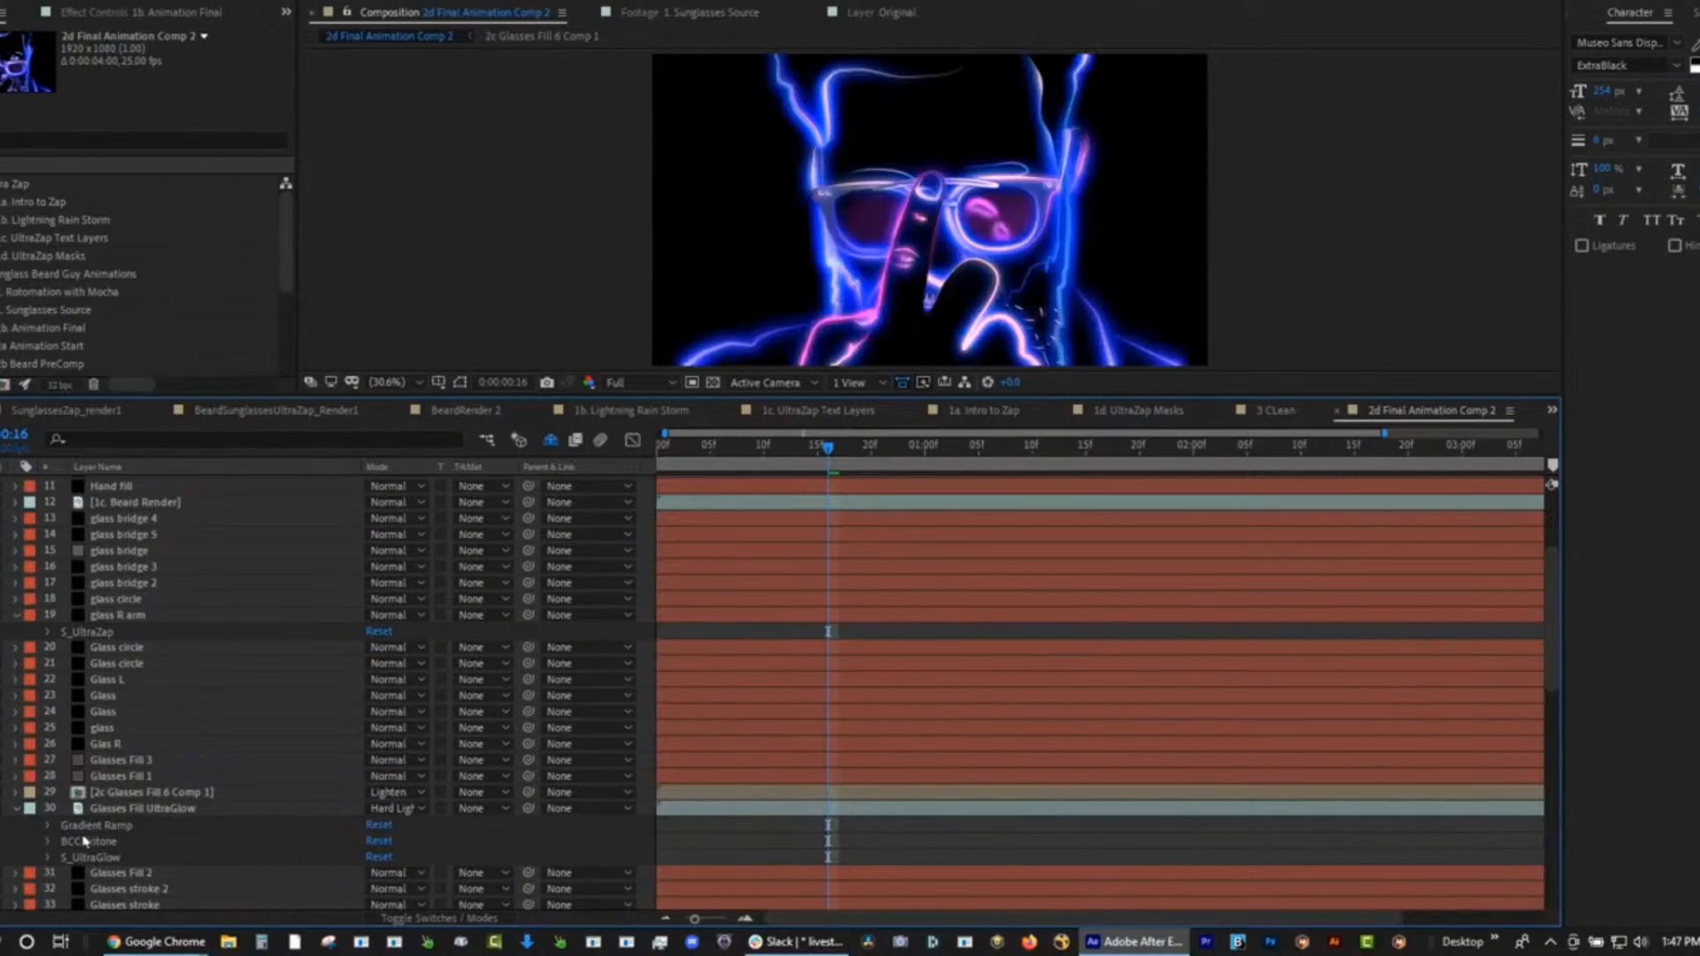
left_click_drag(1559, 611, 1550, 714)
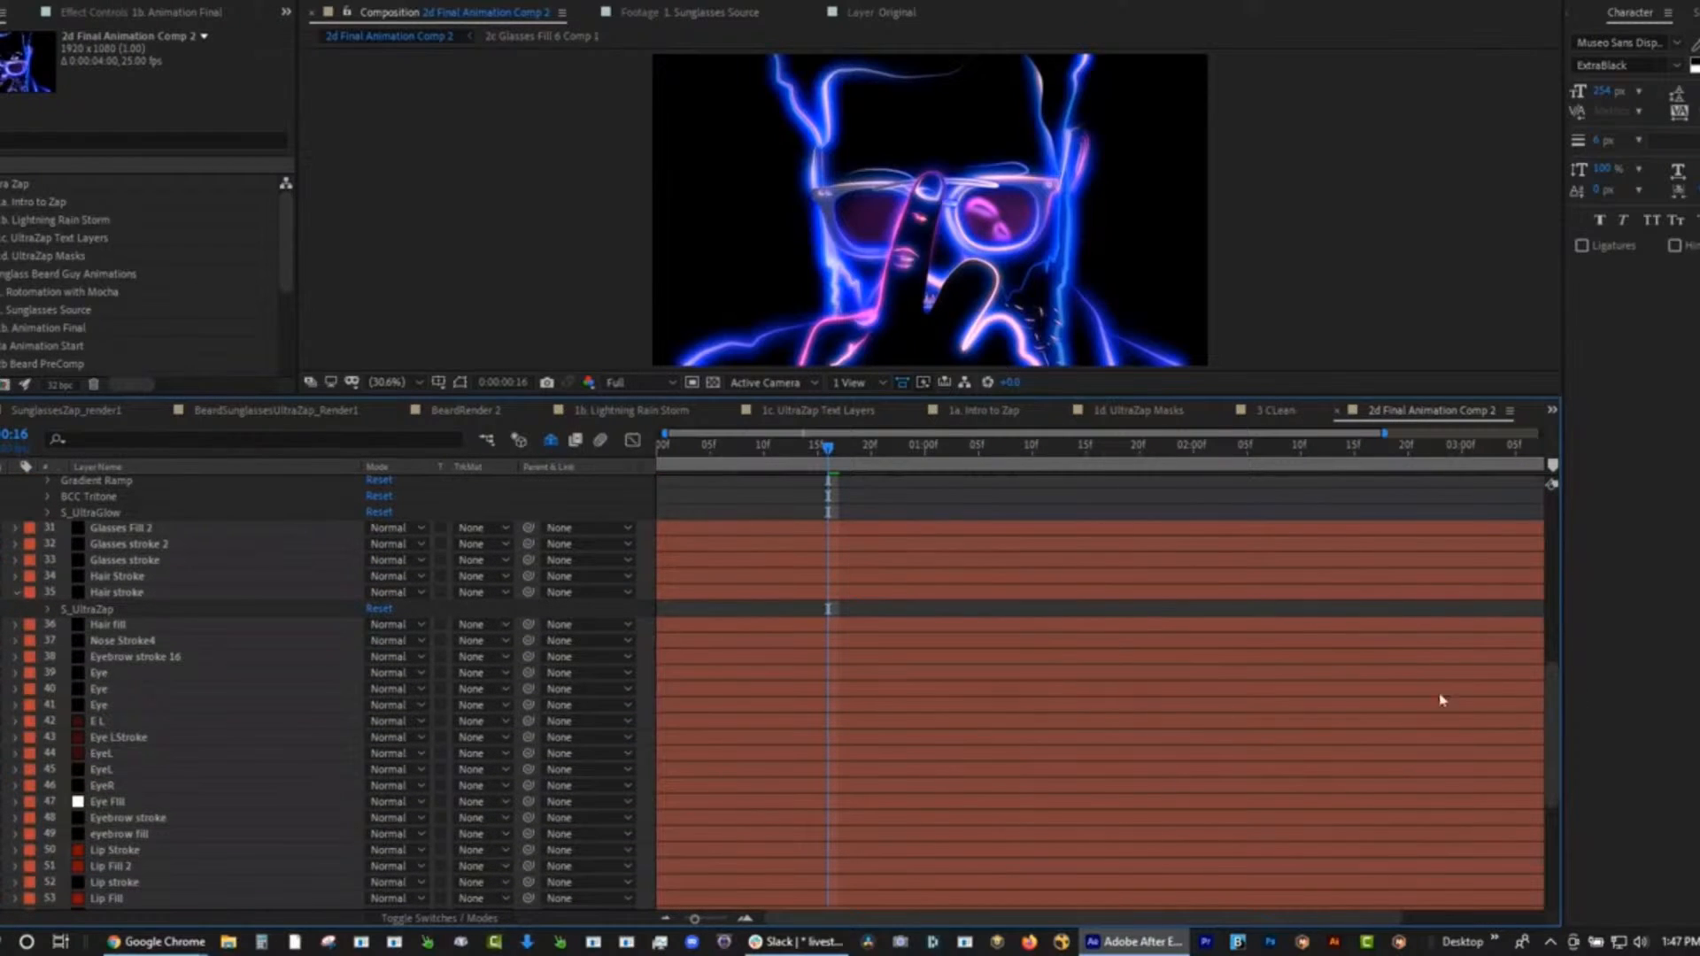
left_click_drag(1553, 672, 1563, 425)
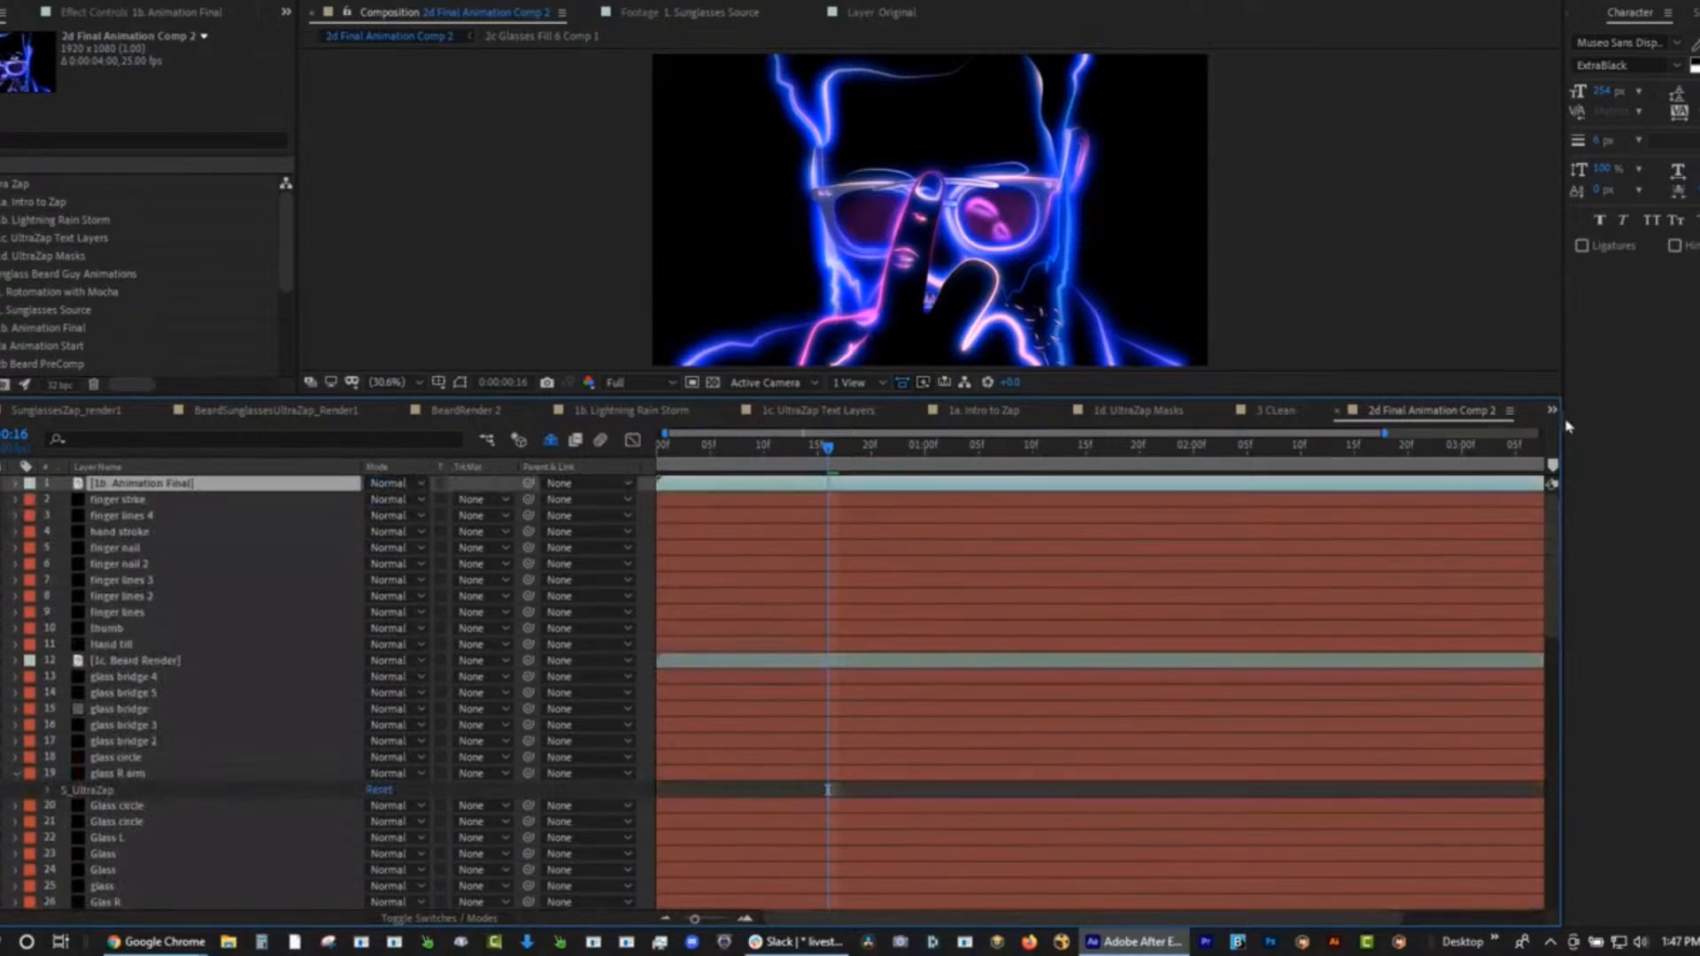
left_click(1, 483)
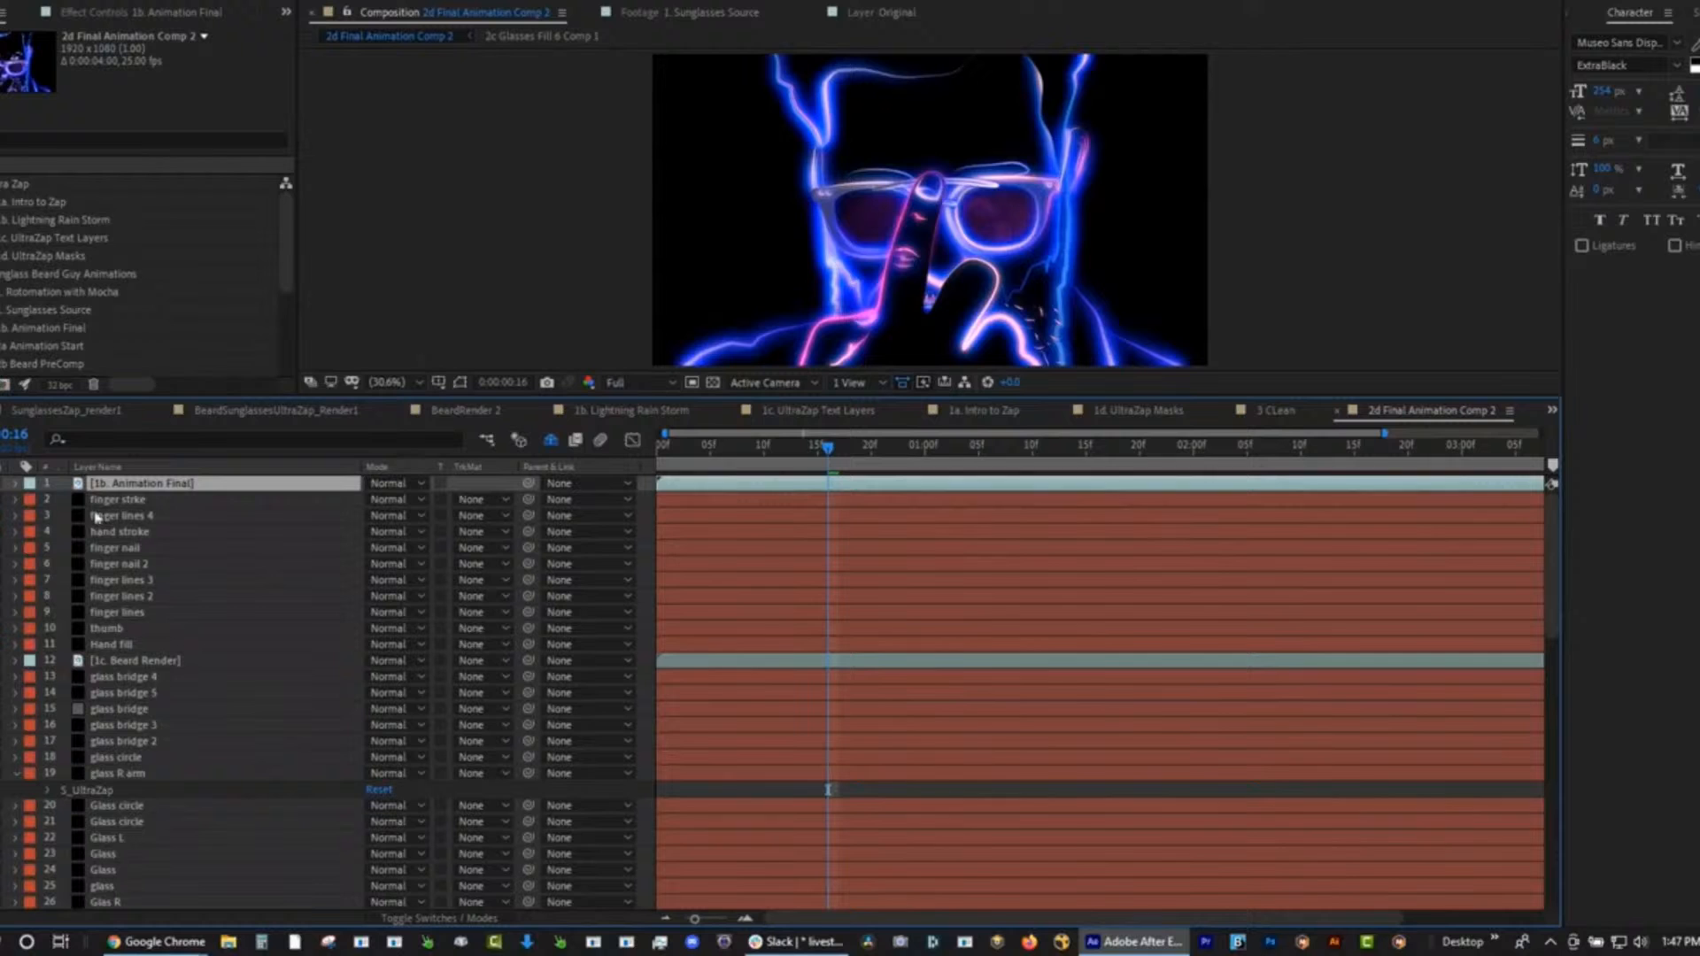
left_click(1182, 450)
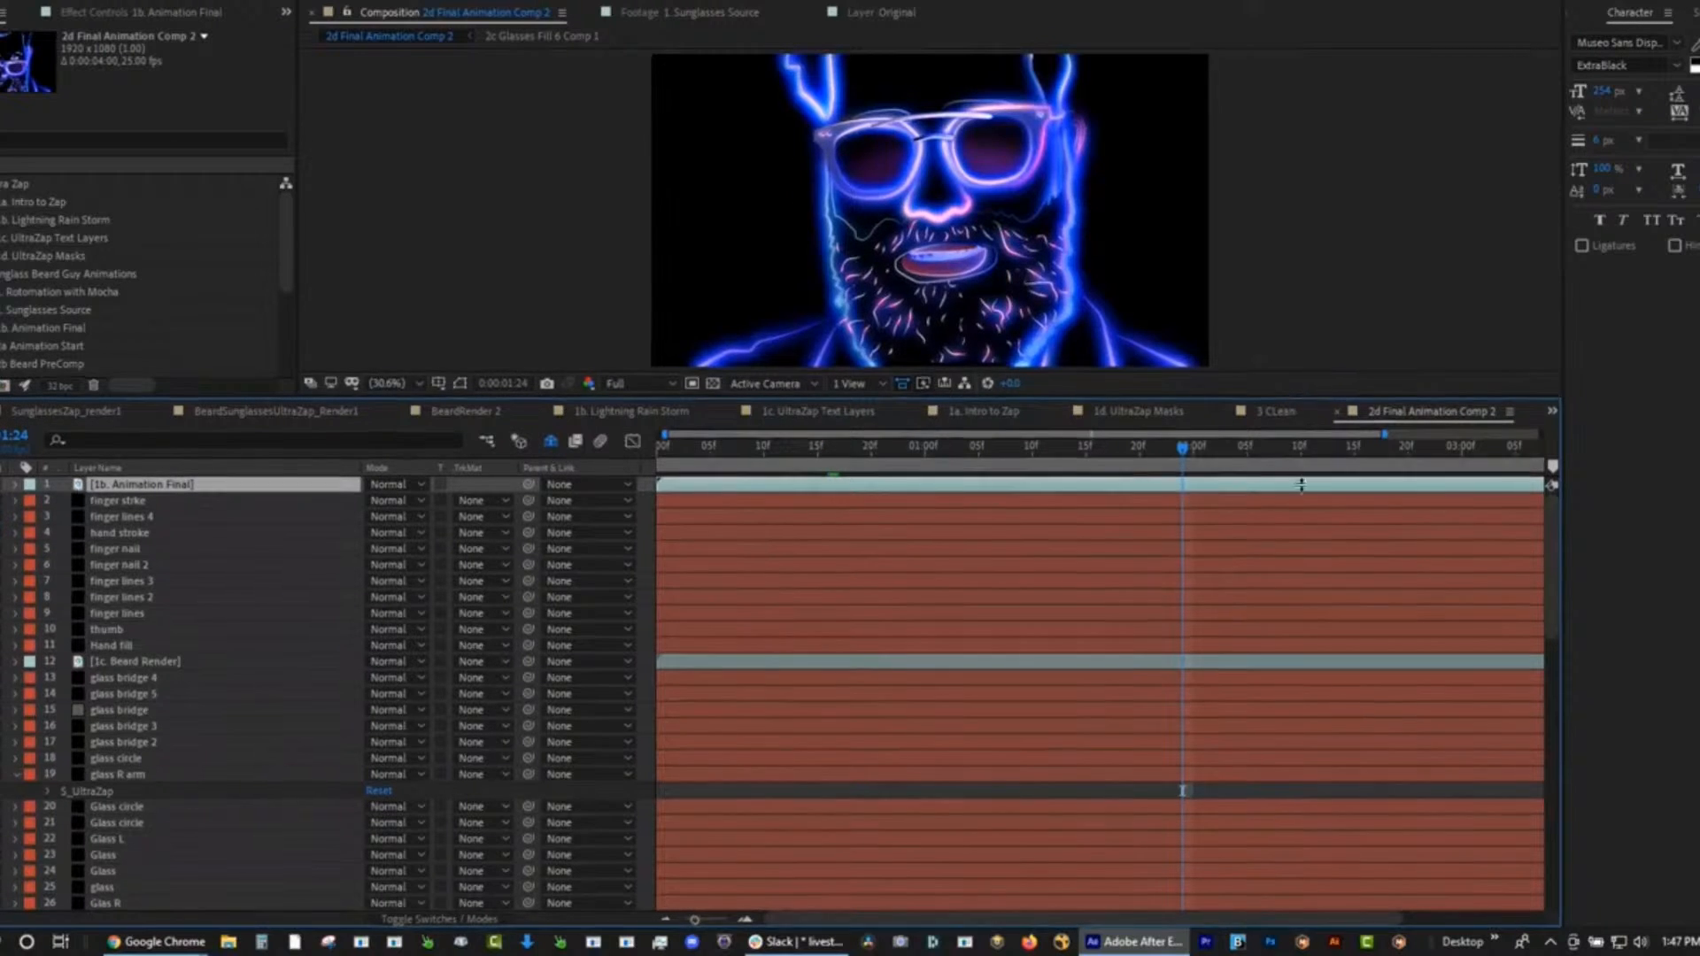
left_click_drag(1301, 484, 1282, 632)
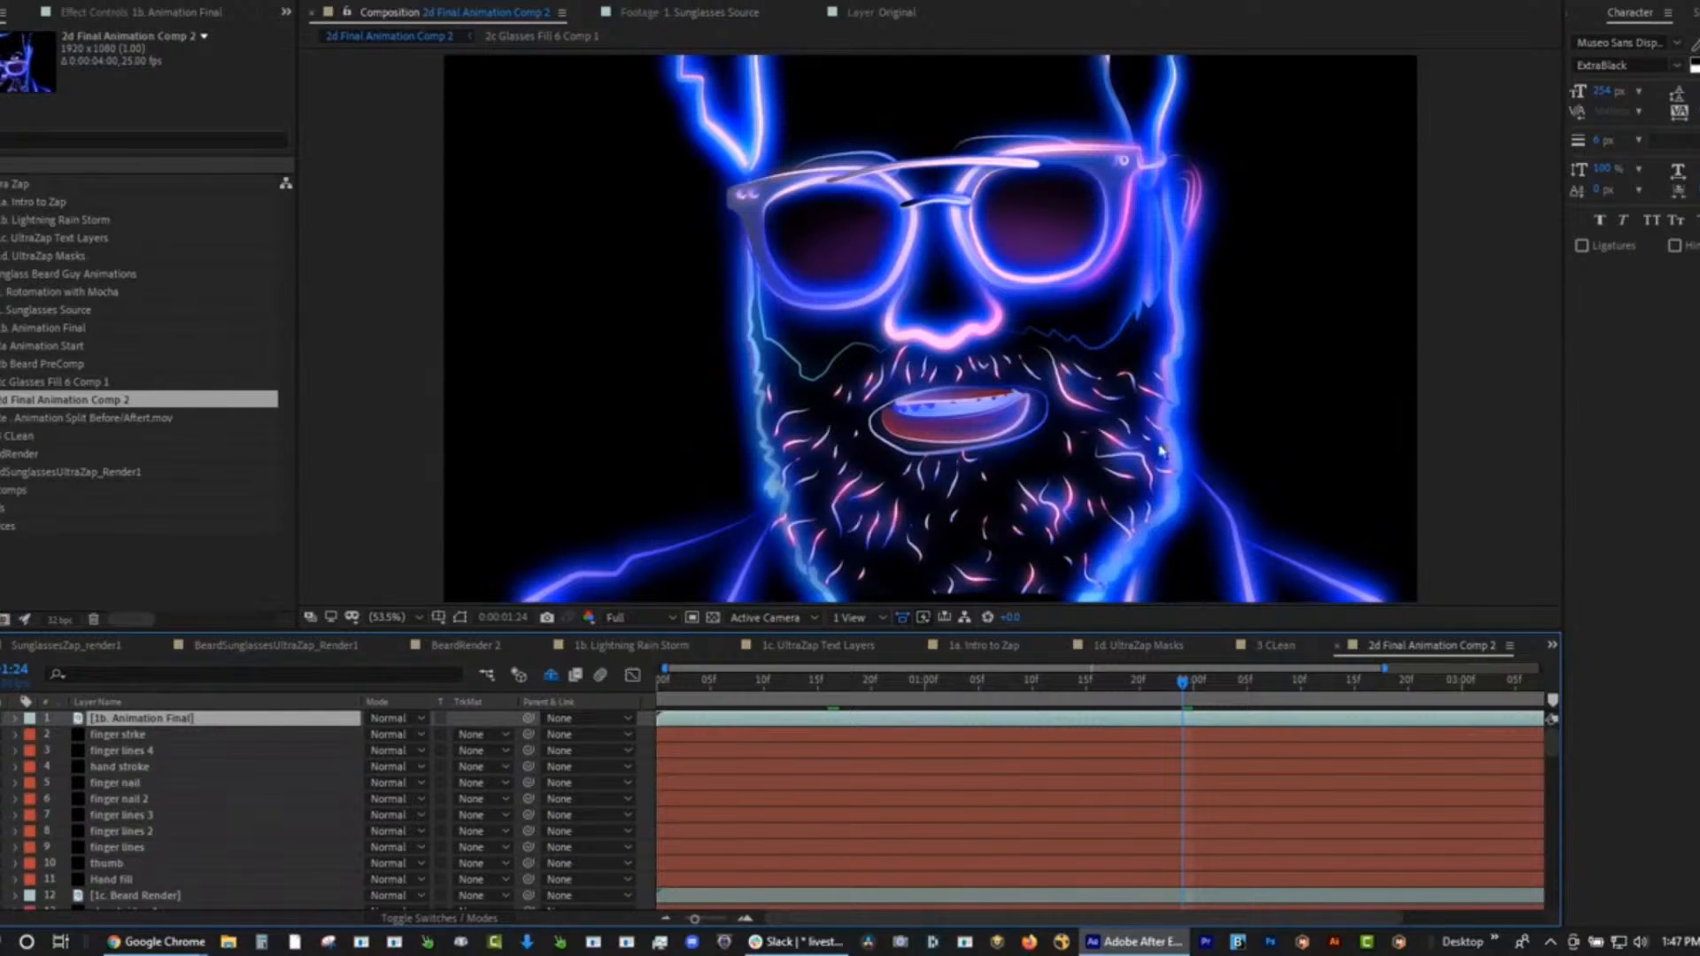
Open the 2b Beard PreComp composition, show its 1. Sunglasses Source layer, and preview the beard strokes over the footage.
double_click(55, 363)
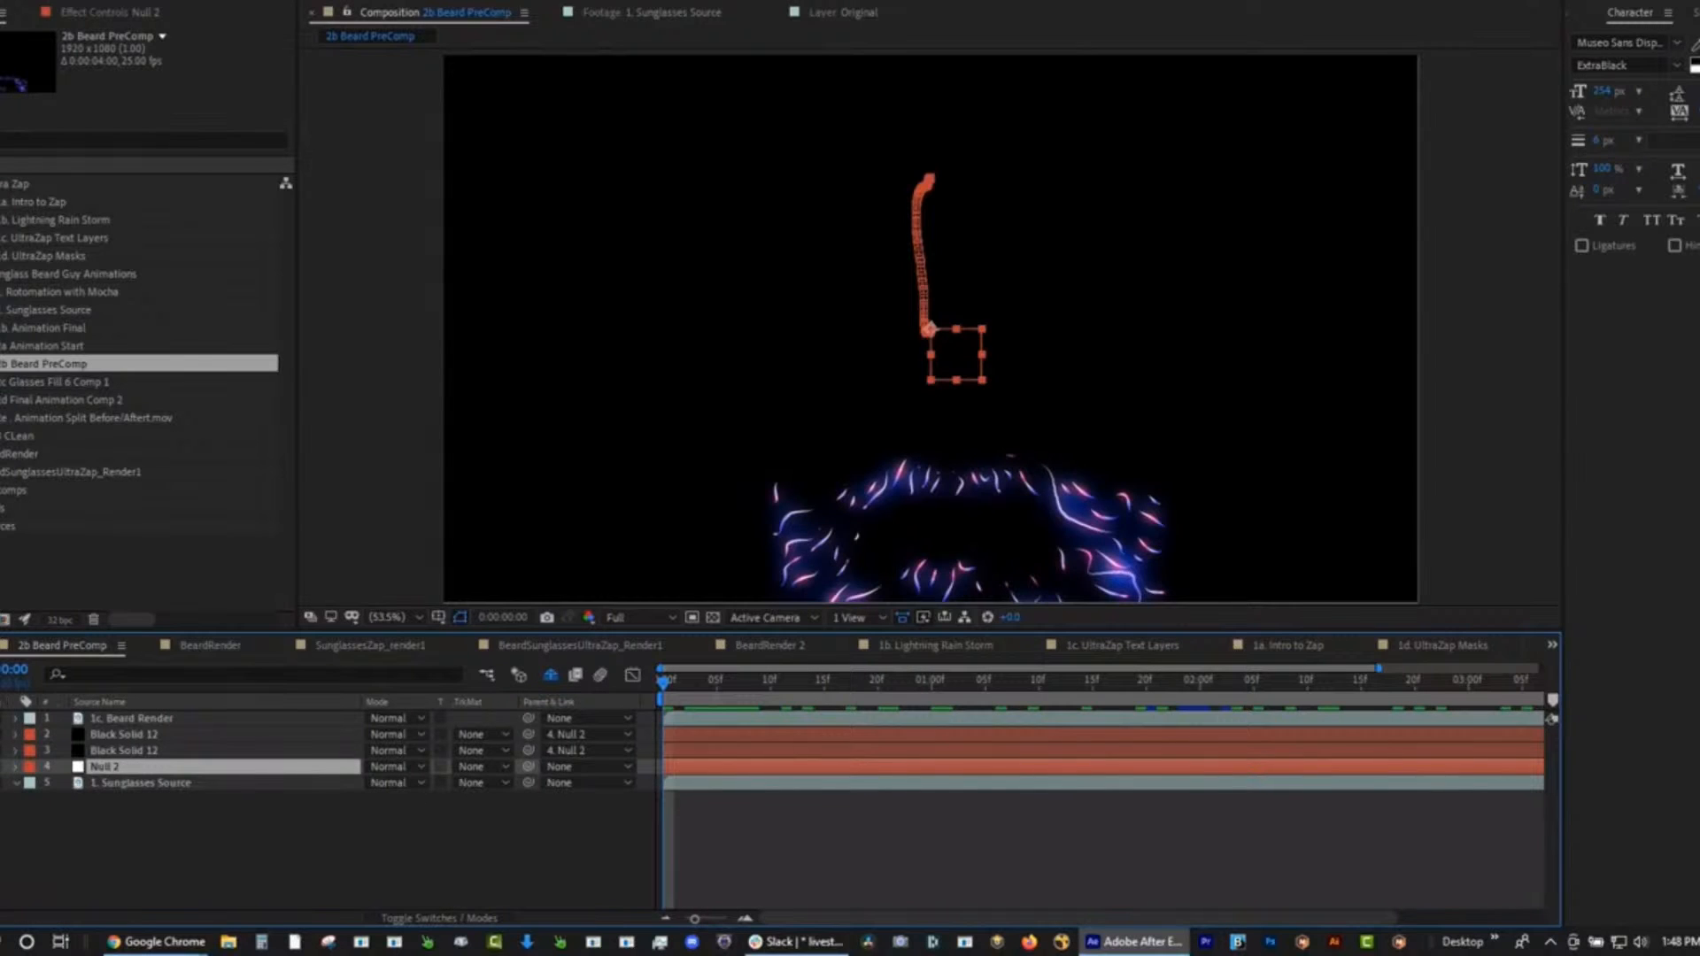
left_click(0, 782)
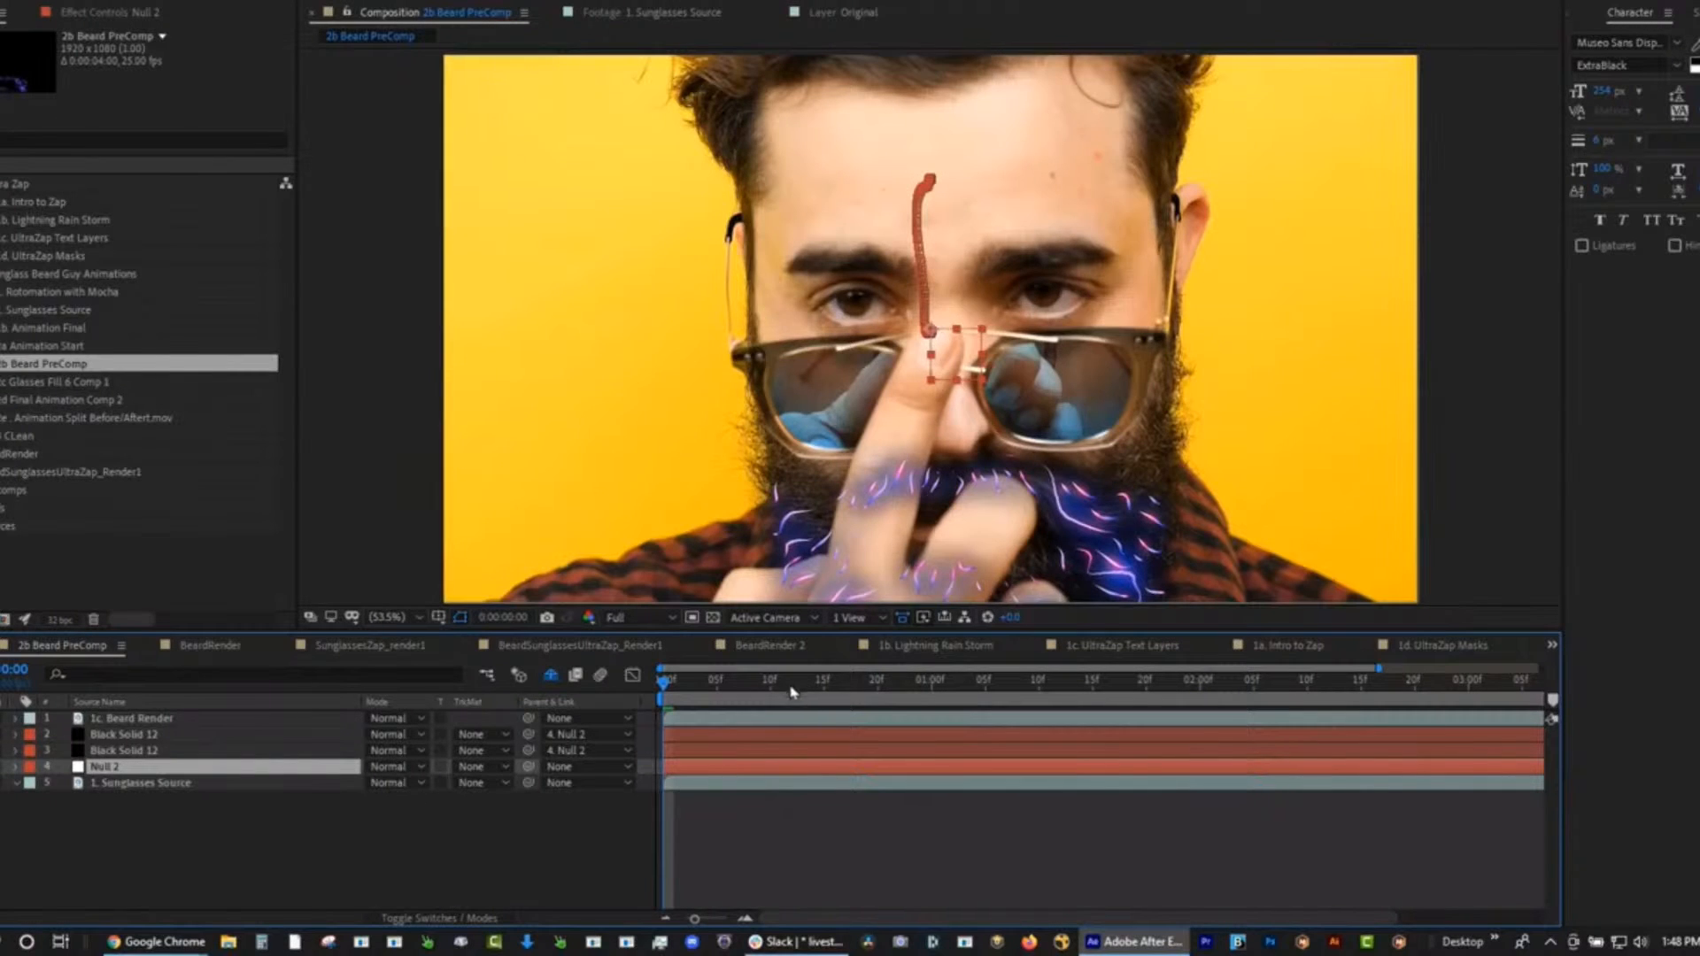
key("space")
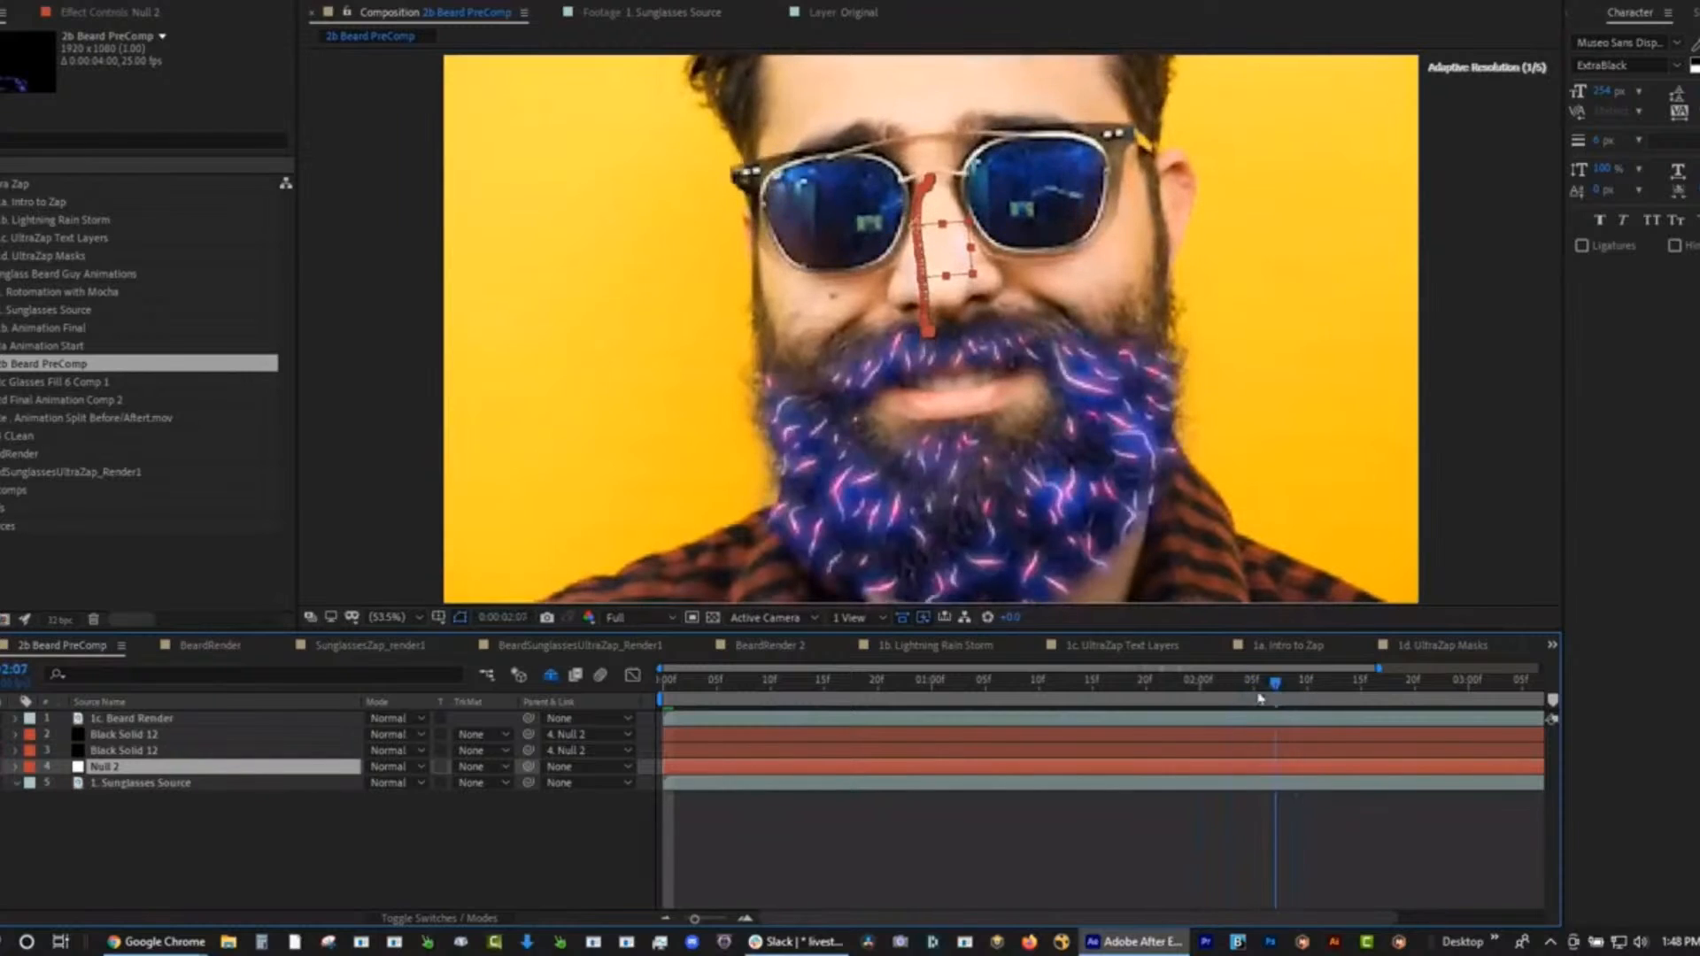
At frame 0:00:02:06, hide the 1. Sunglasses Source layer and select the lower Black Solid 12 layer to show its mask paths.
left_click(1260, 698)
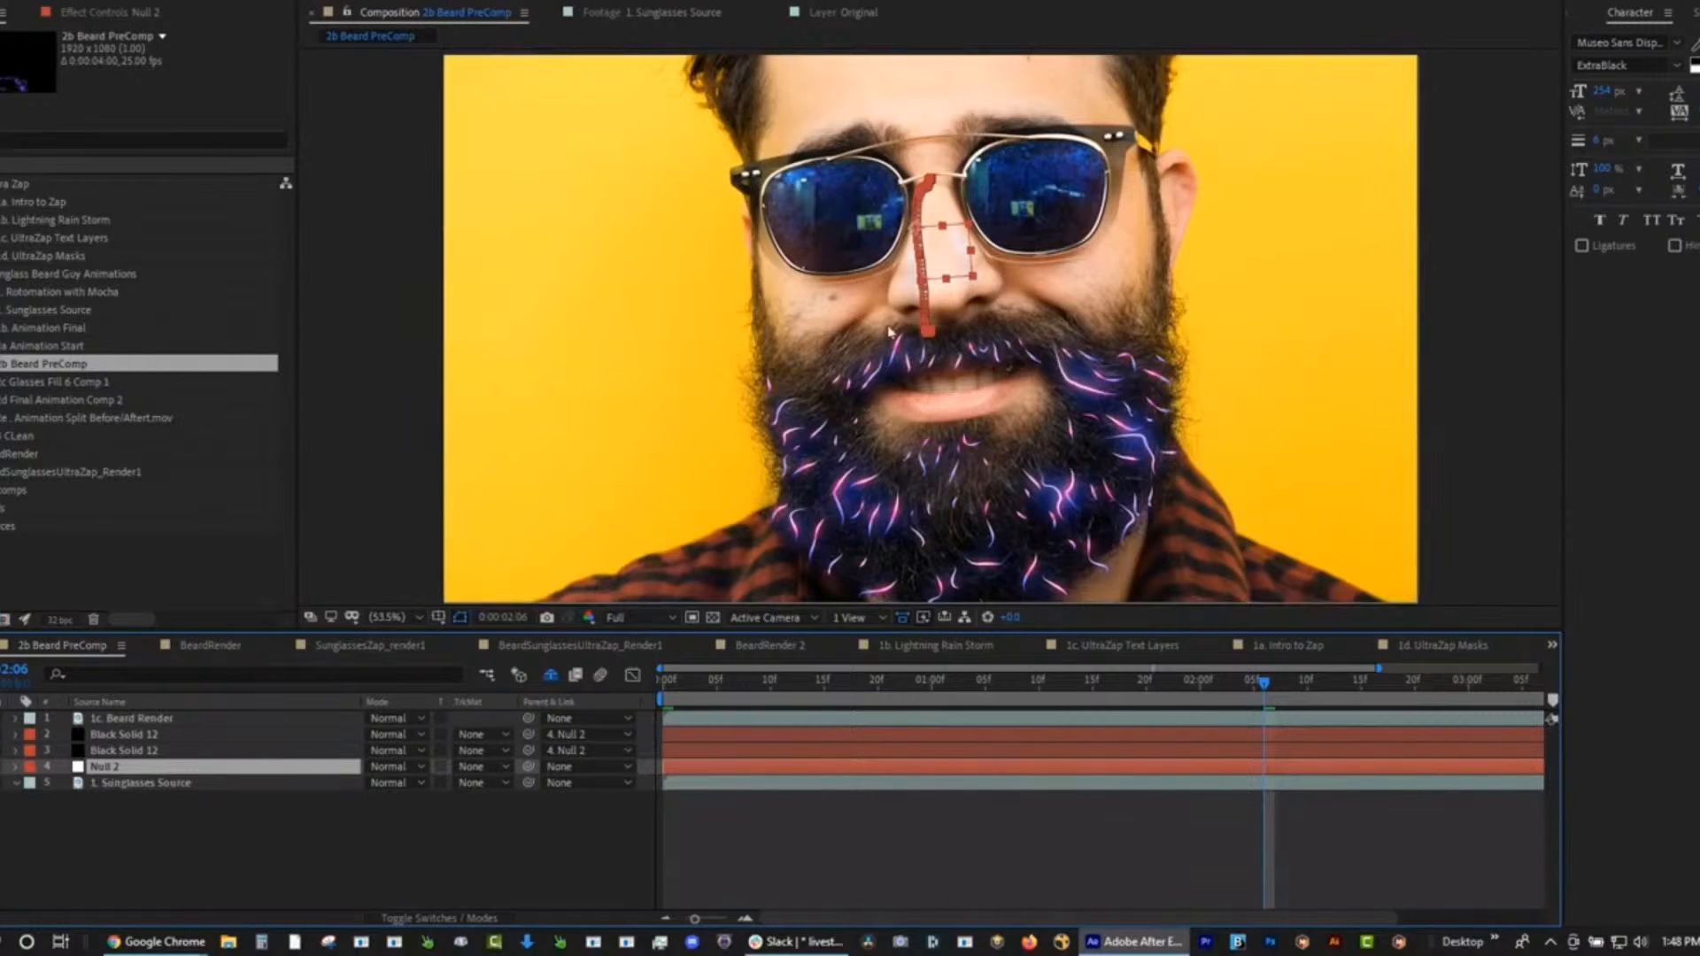
left_click(2, 783)
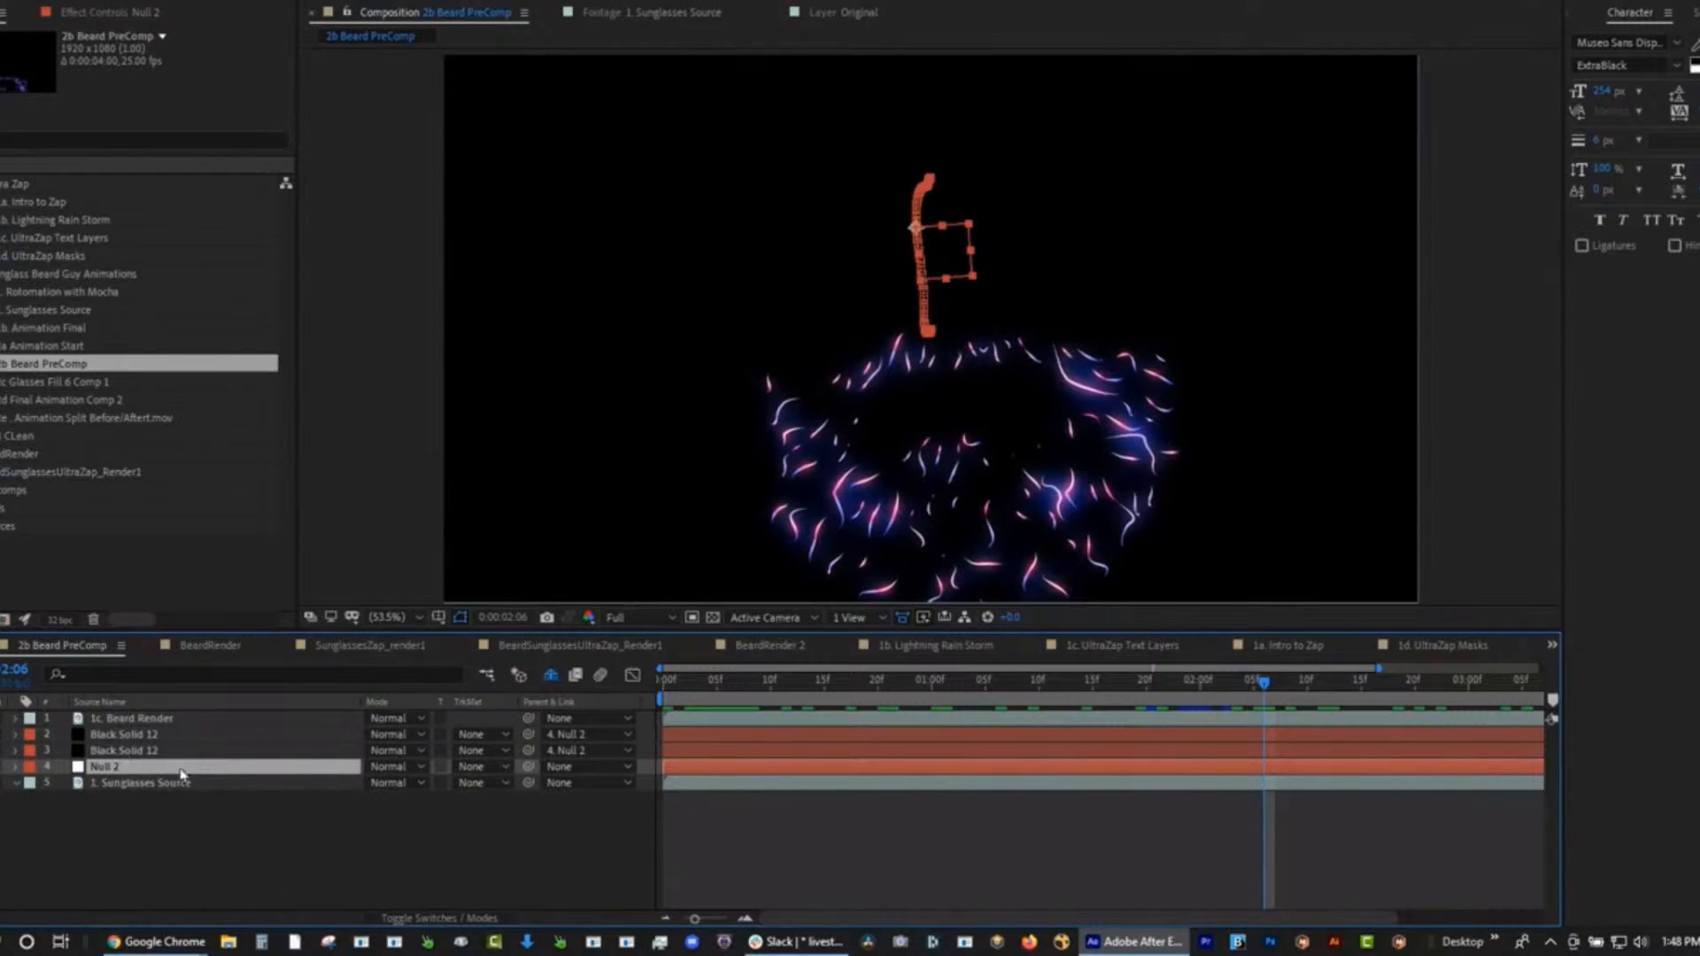
left_click(138, 750)
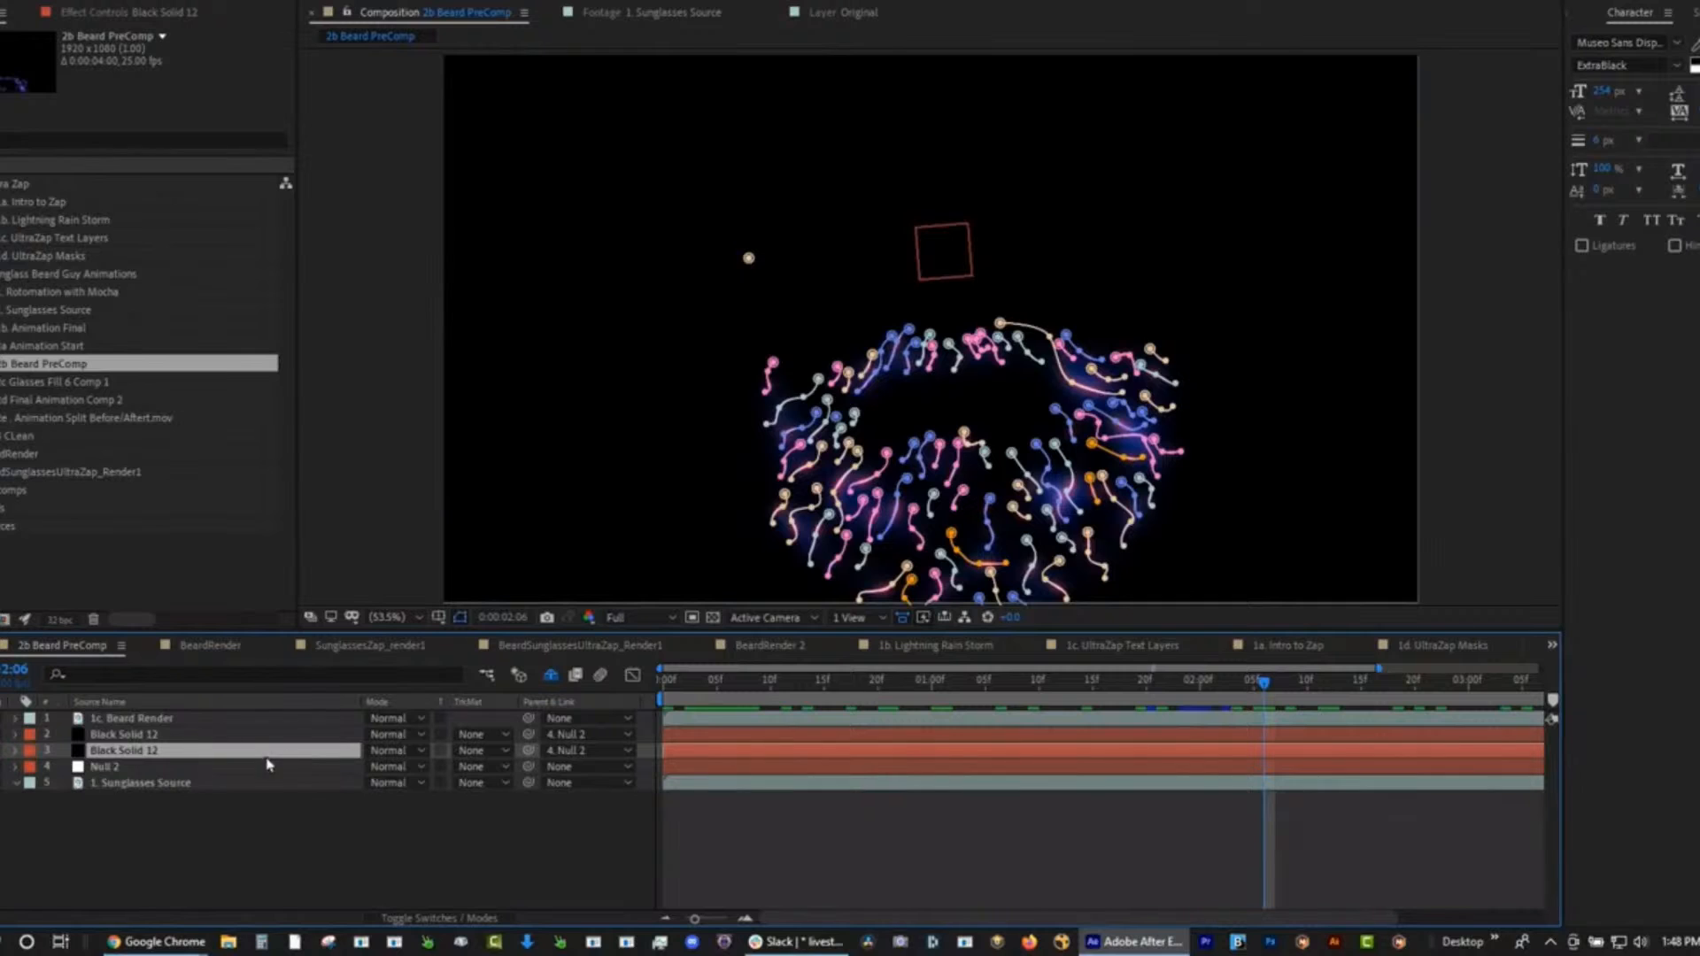
Check the parent layer options of the lower Black Solid 12, and preview the beard strokes from frame 0:00:00:00.
left_click(606, 753)
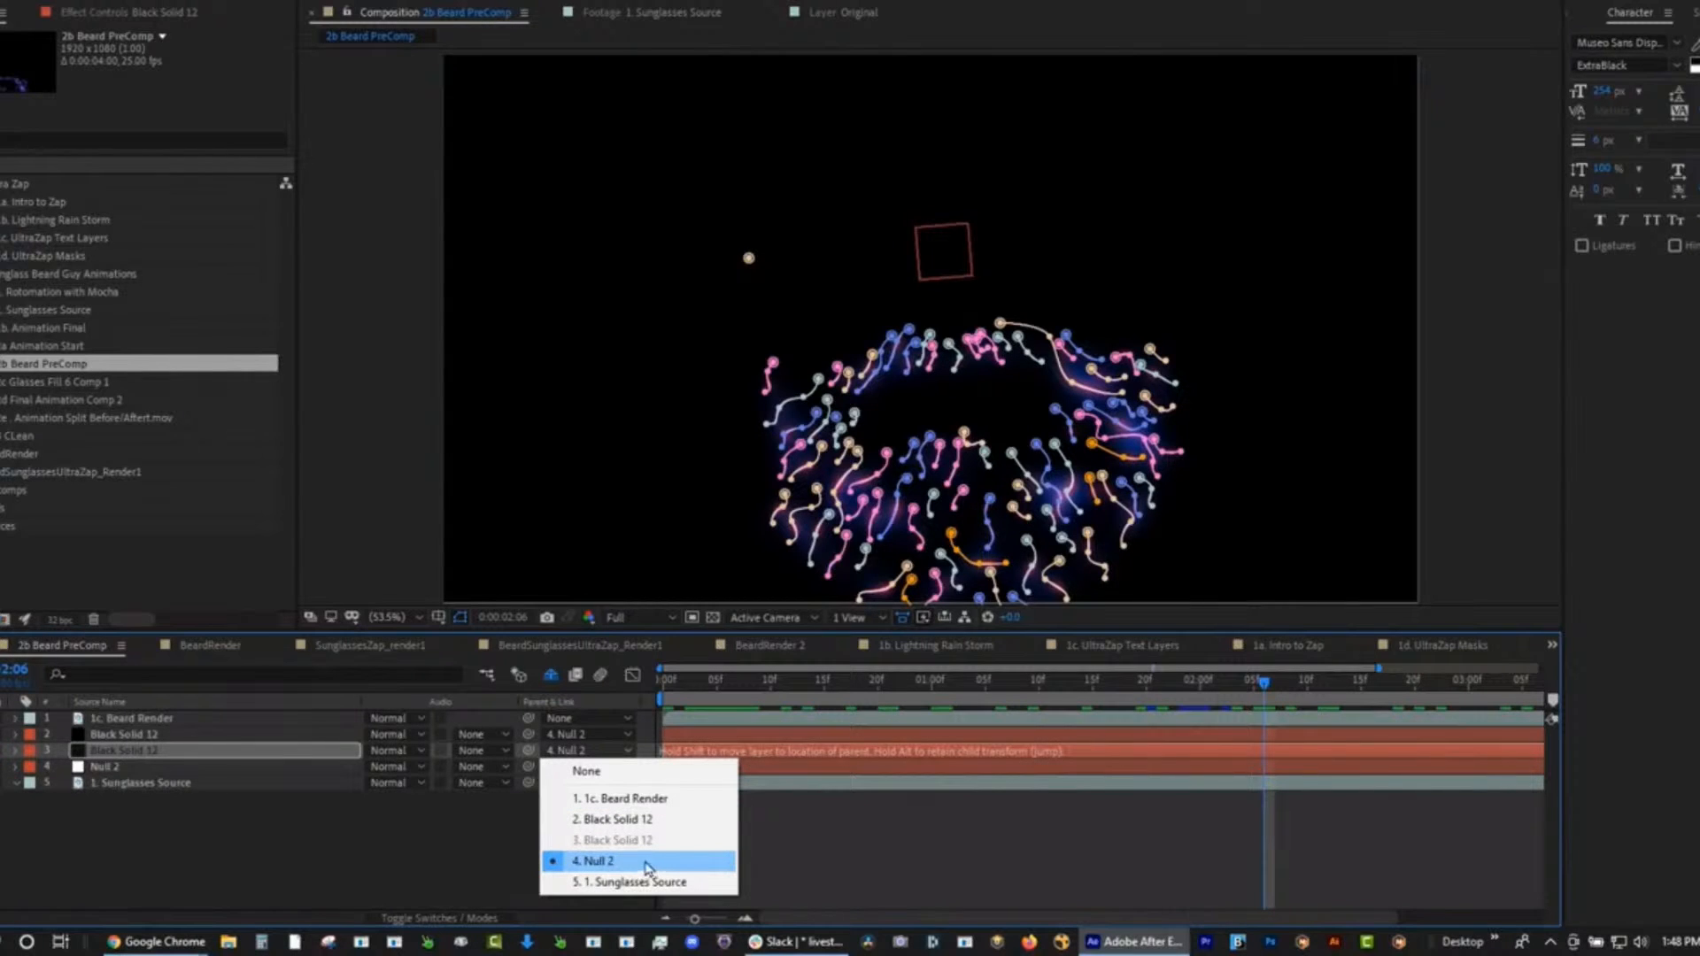
left_click(379, 830)
left_click_drag(719, 682, 599, 678)
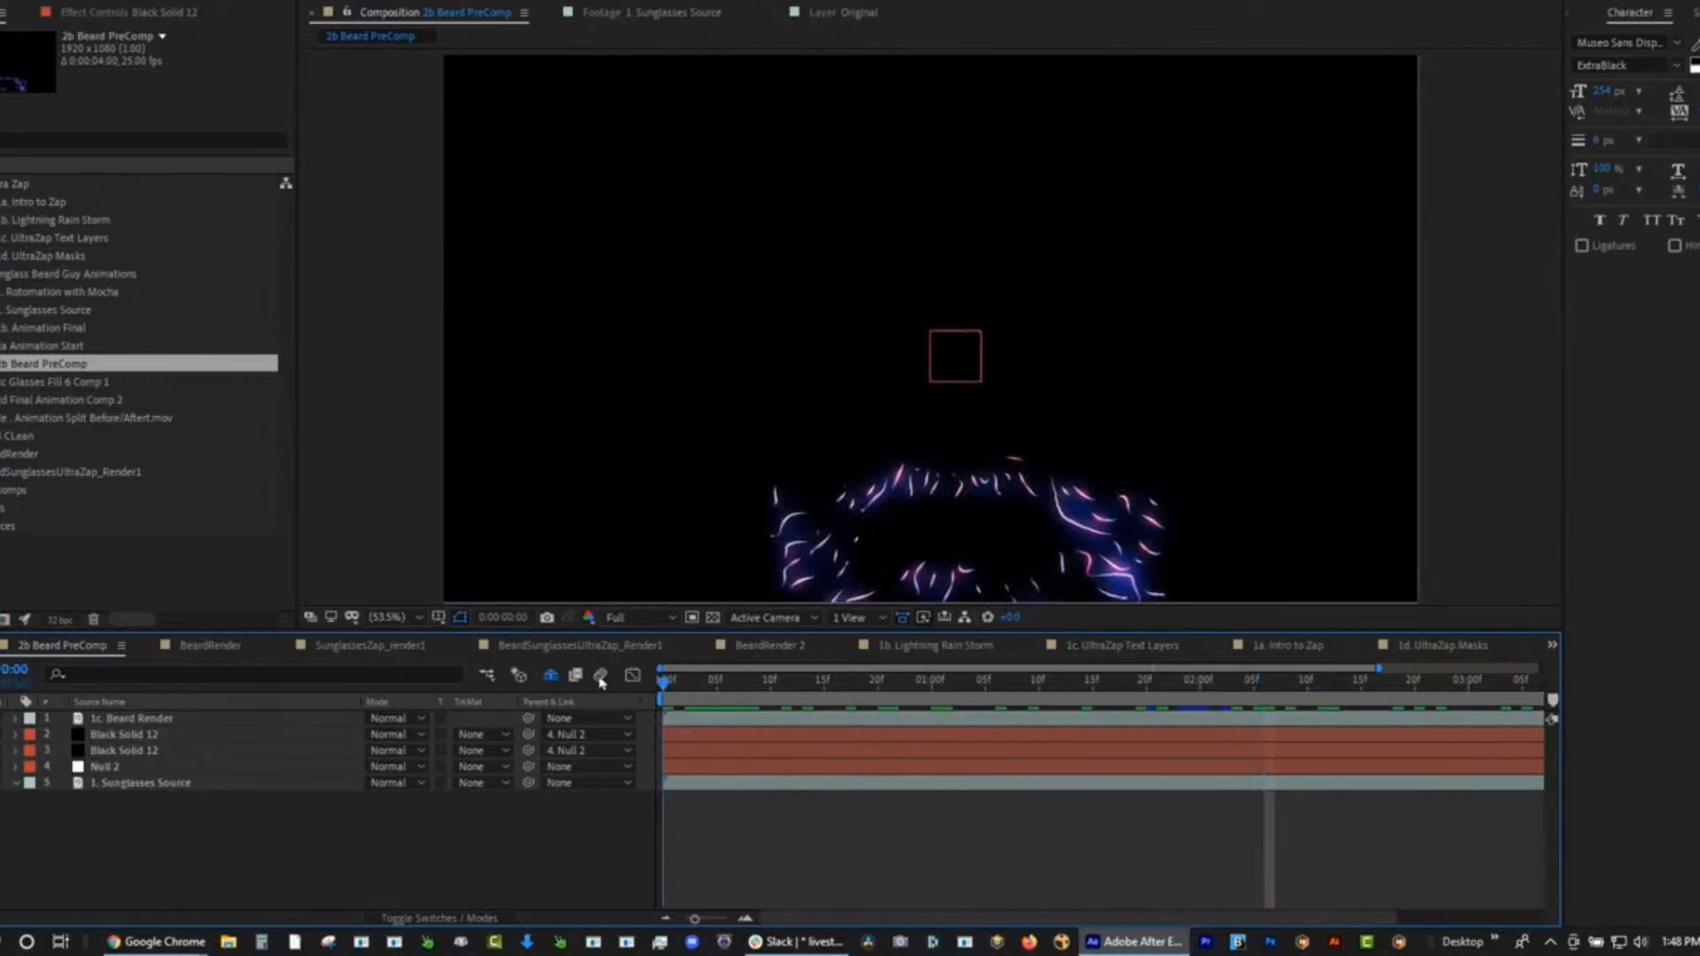
key("space")
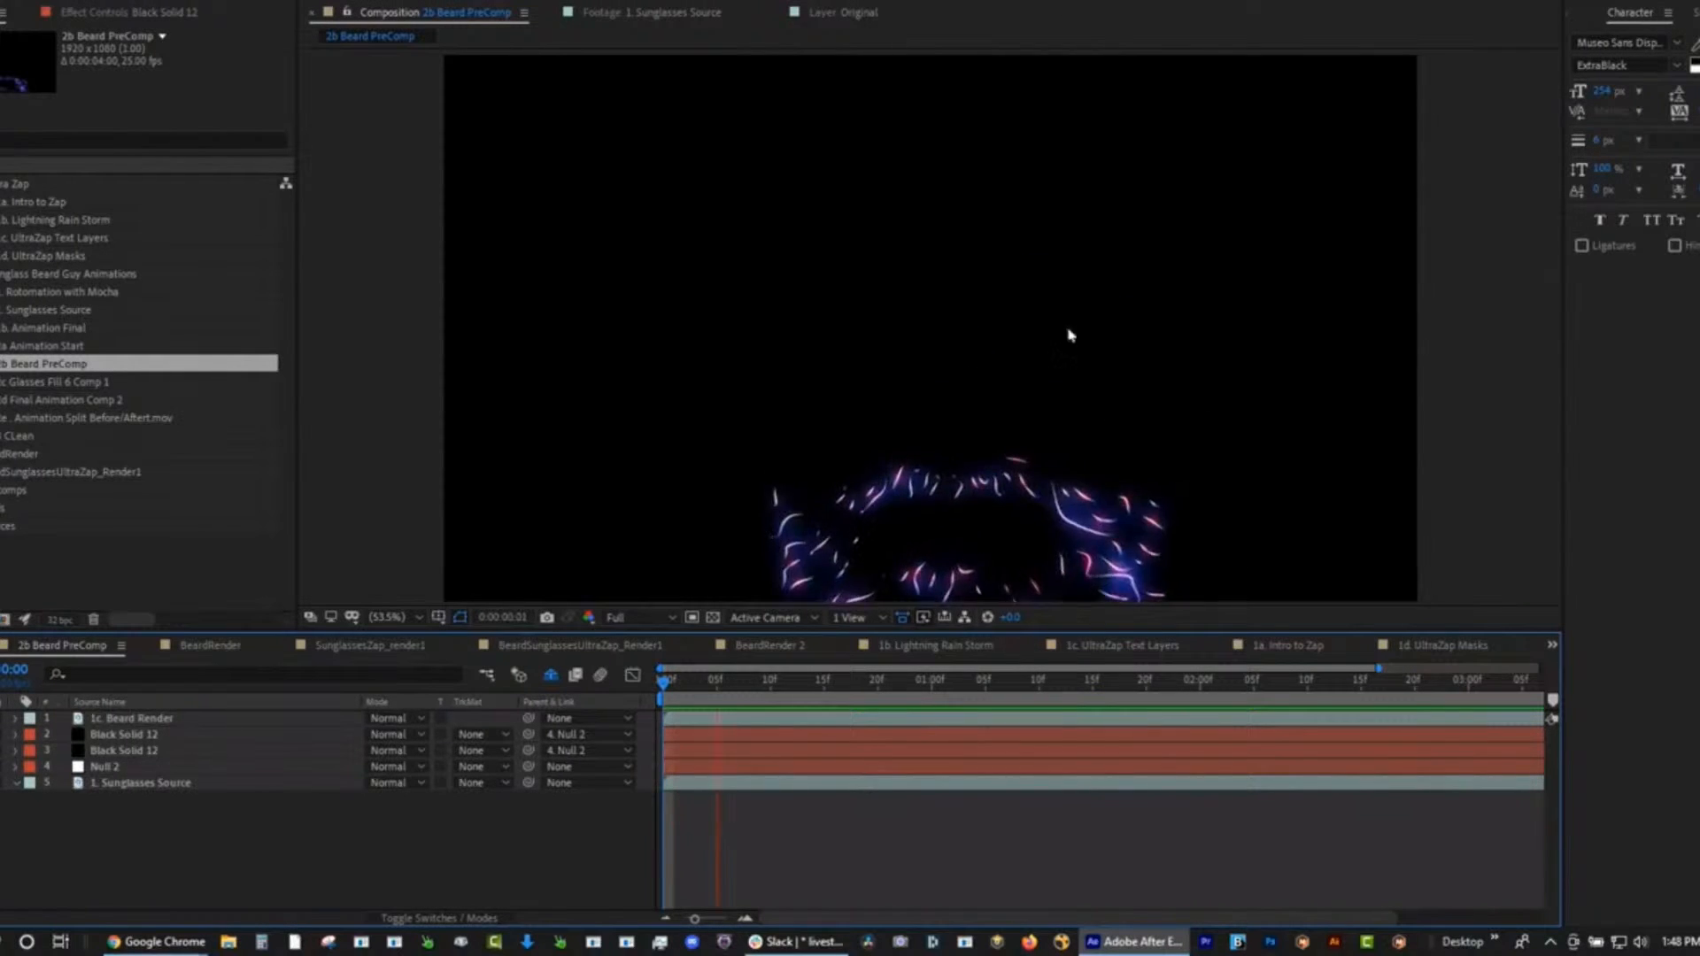
Show the S_UltraZap settings of the lower Black Solid 12 layer and examine the Zap Direction options.
left_click(130, 753)
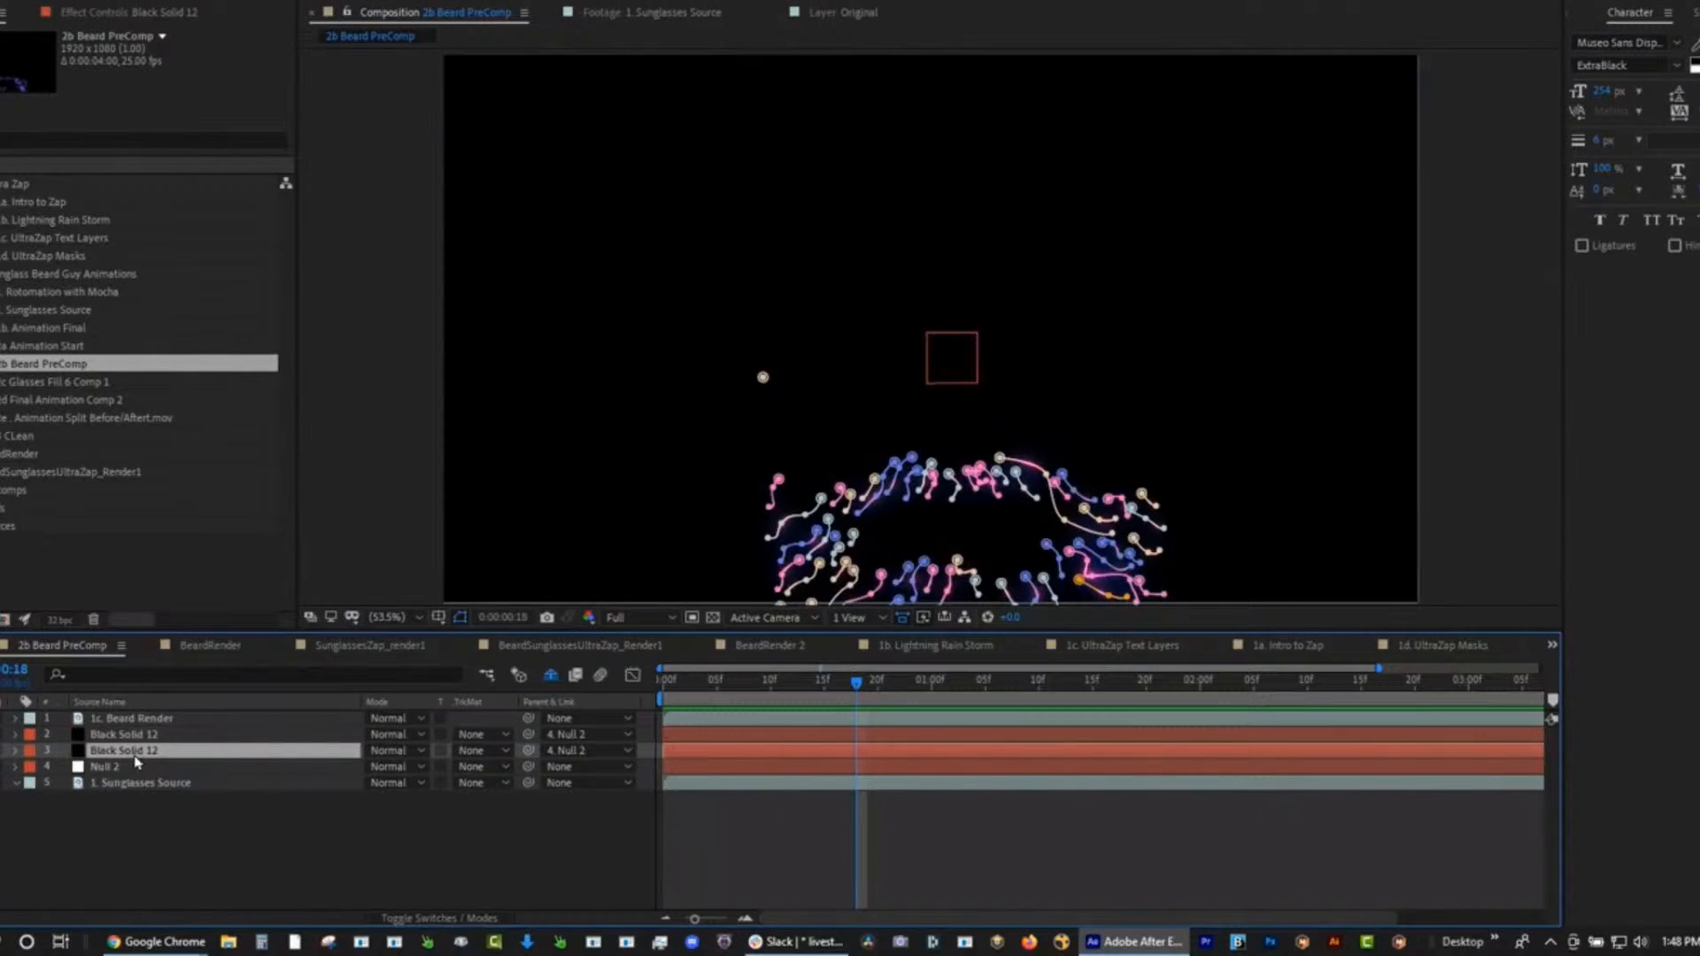
key("e")
left_click(94, 769)
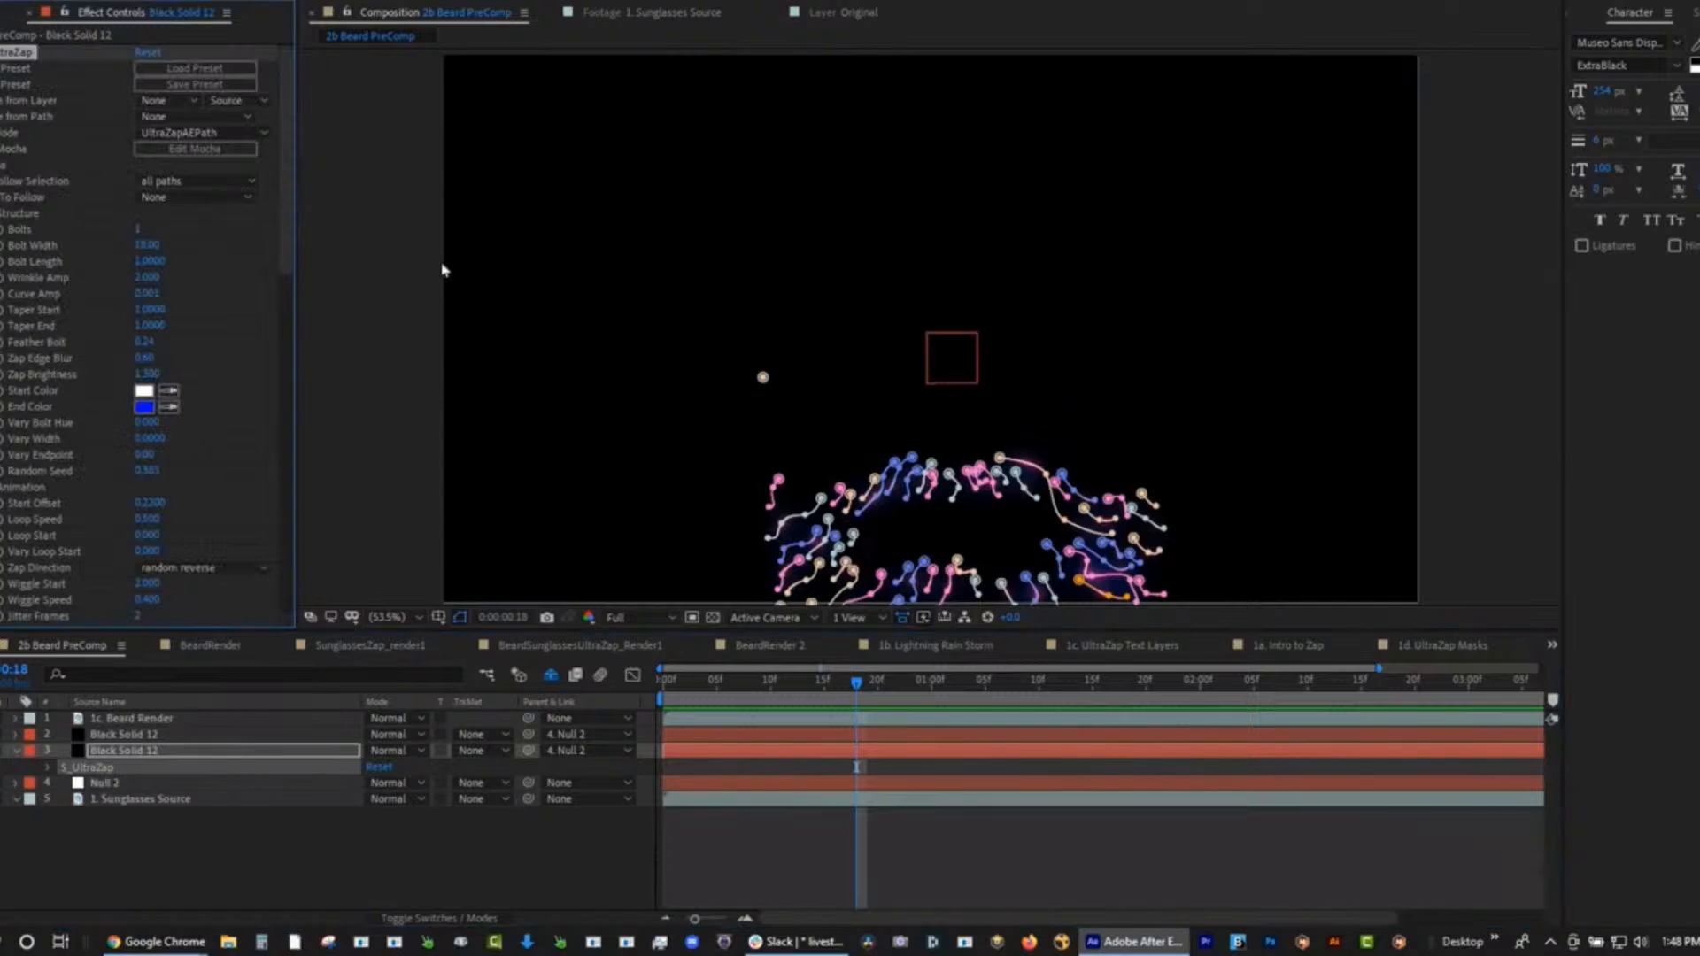
scroll(298, 239, "down", 3)
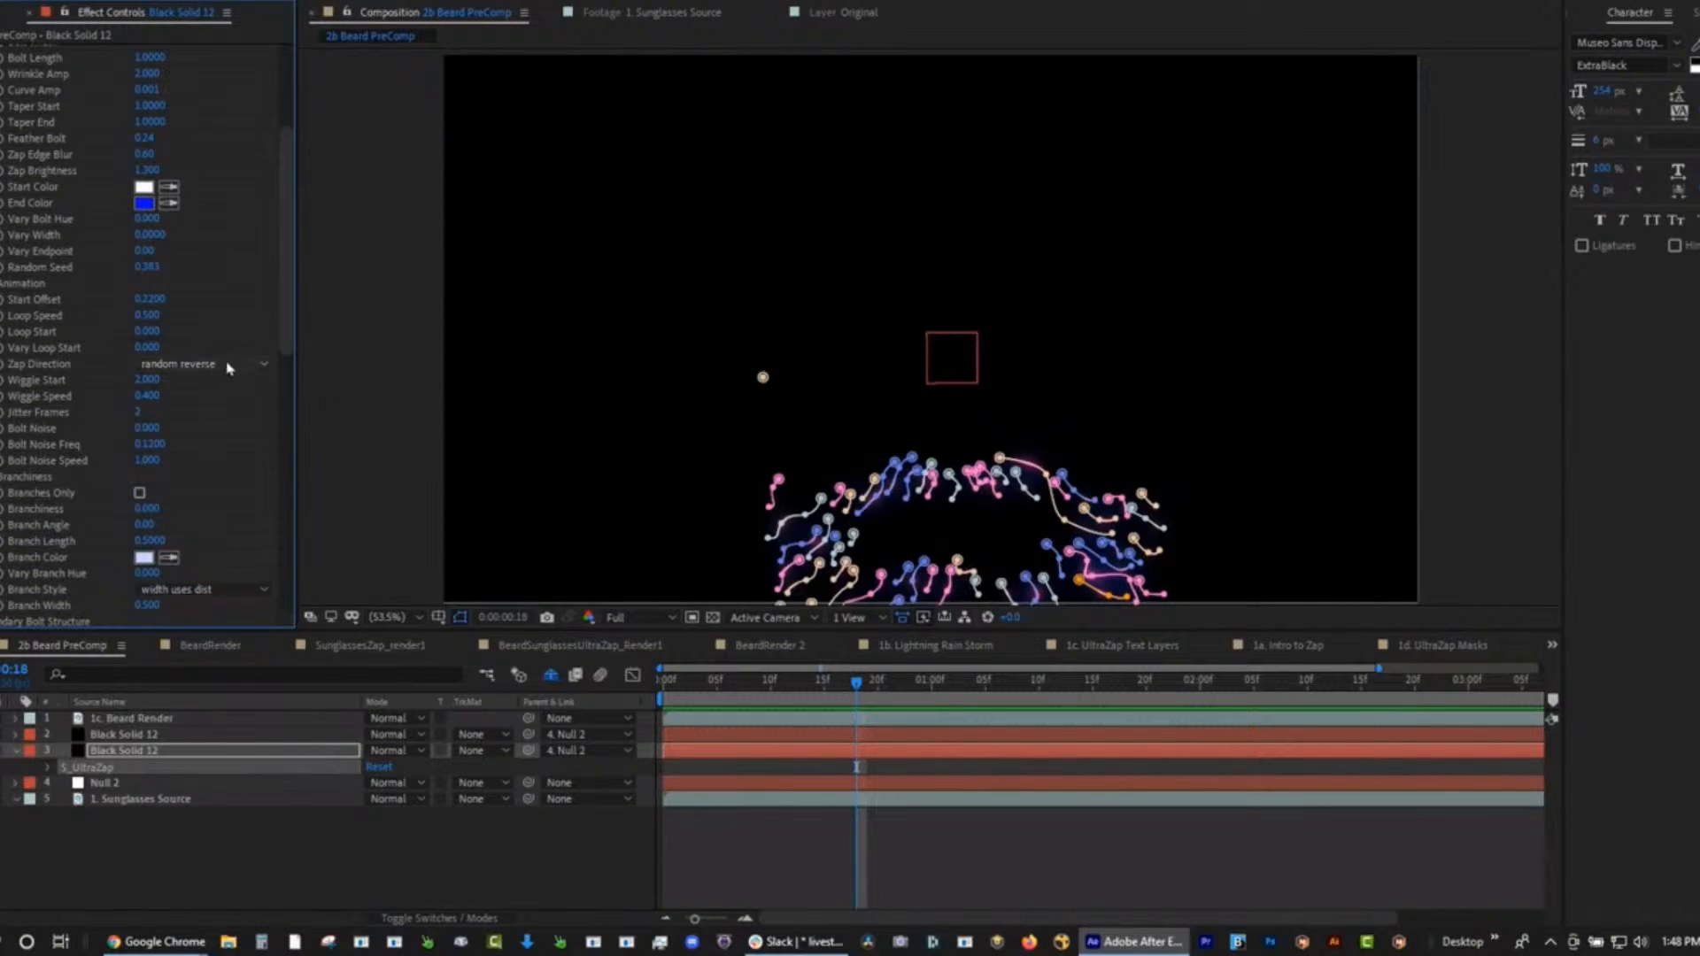
left_click(221, 371)
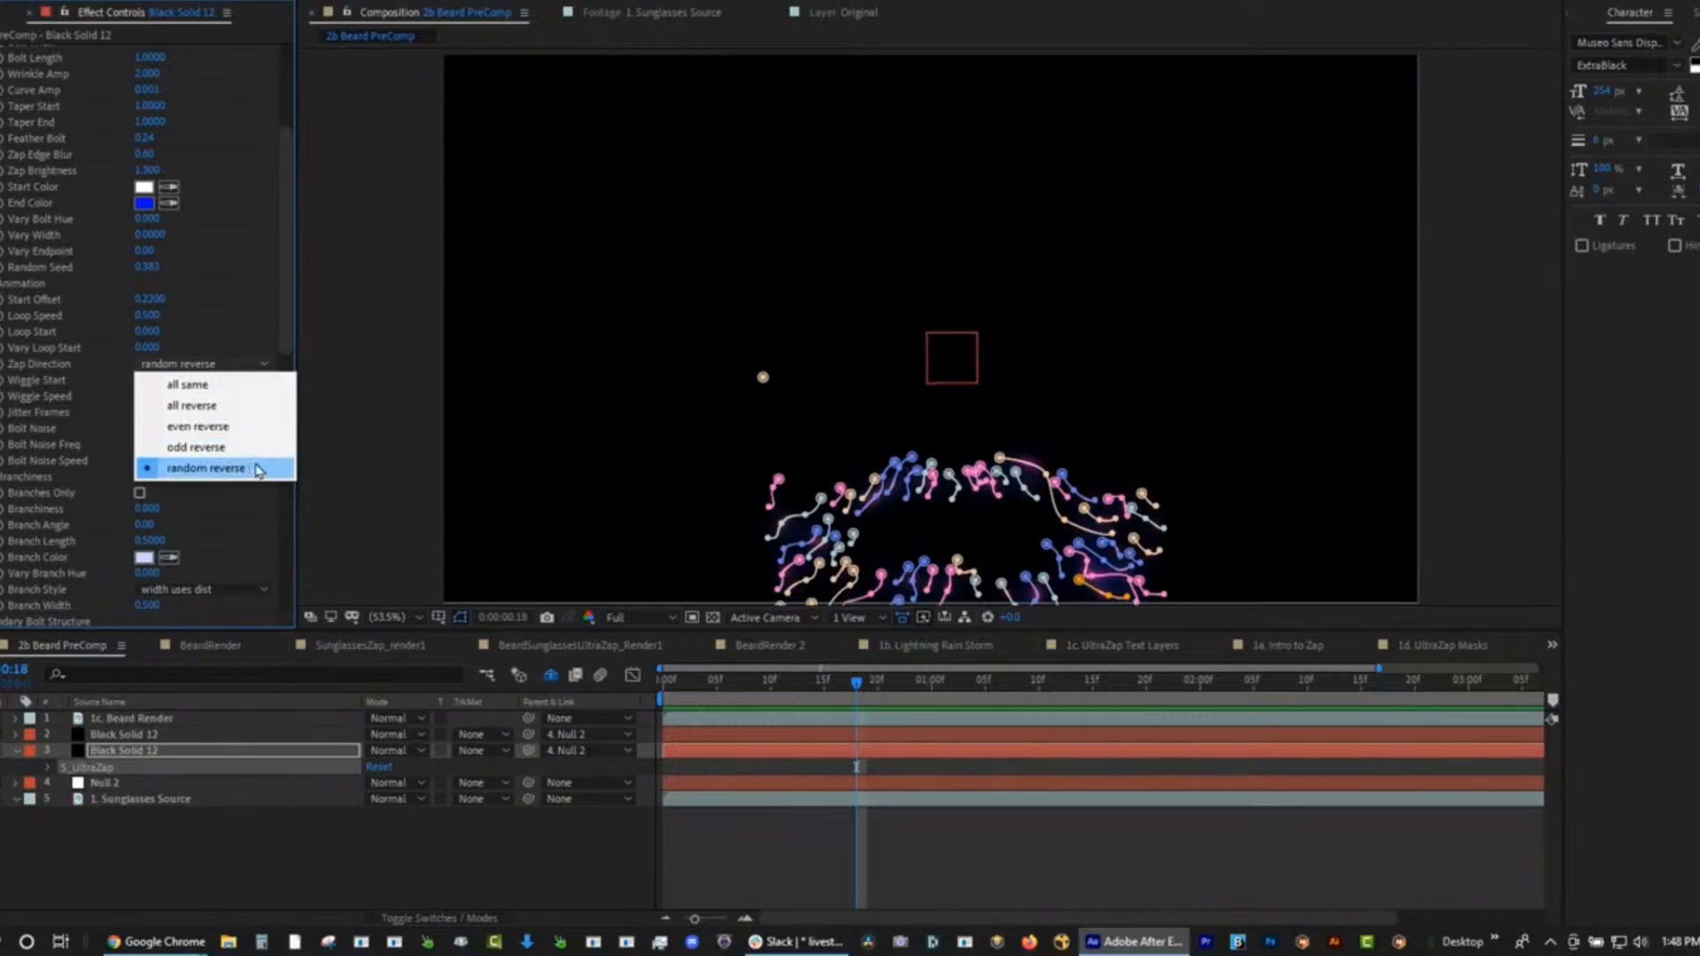
left_click(398, 895)
Preview the beard strokes again from the first frame, and view frames 0:00:01:05 and 0:00:02:00.
left_click_drag(852, 686, 662, 695)
key("space")
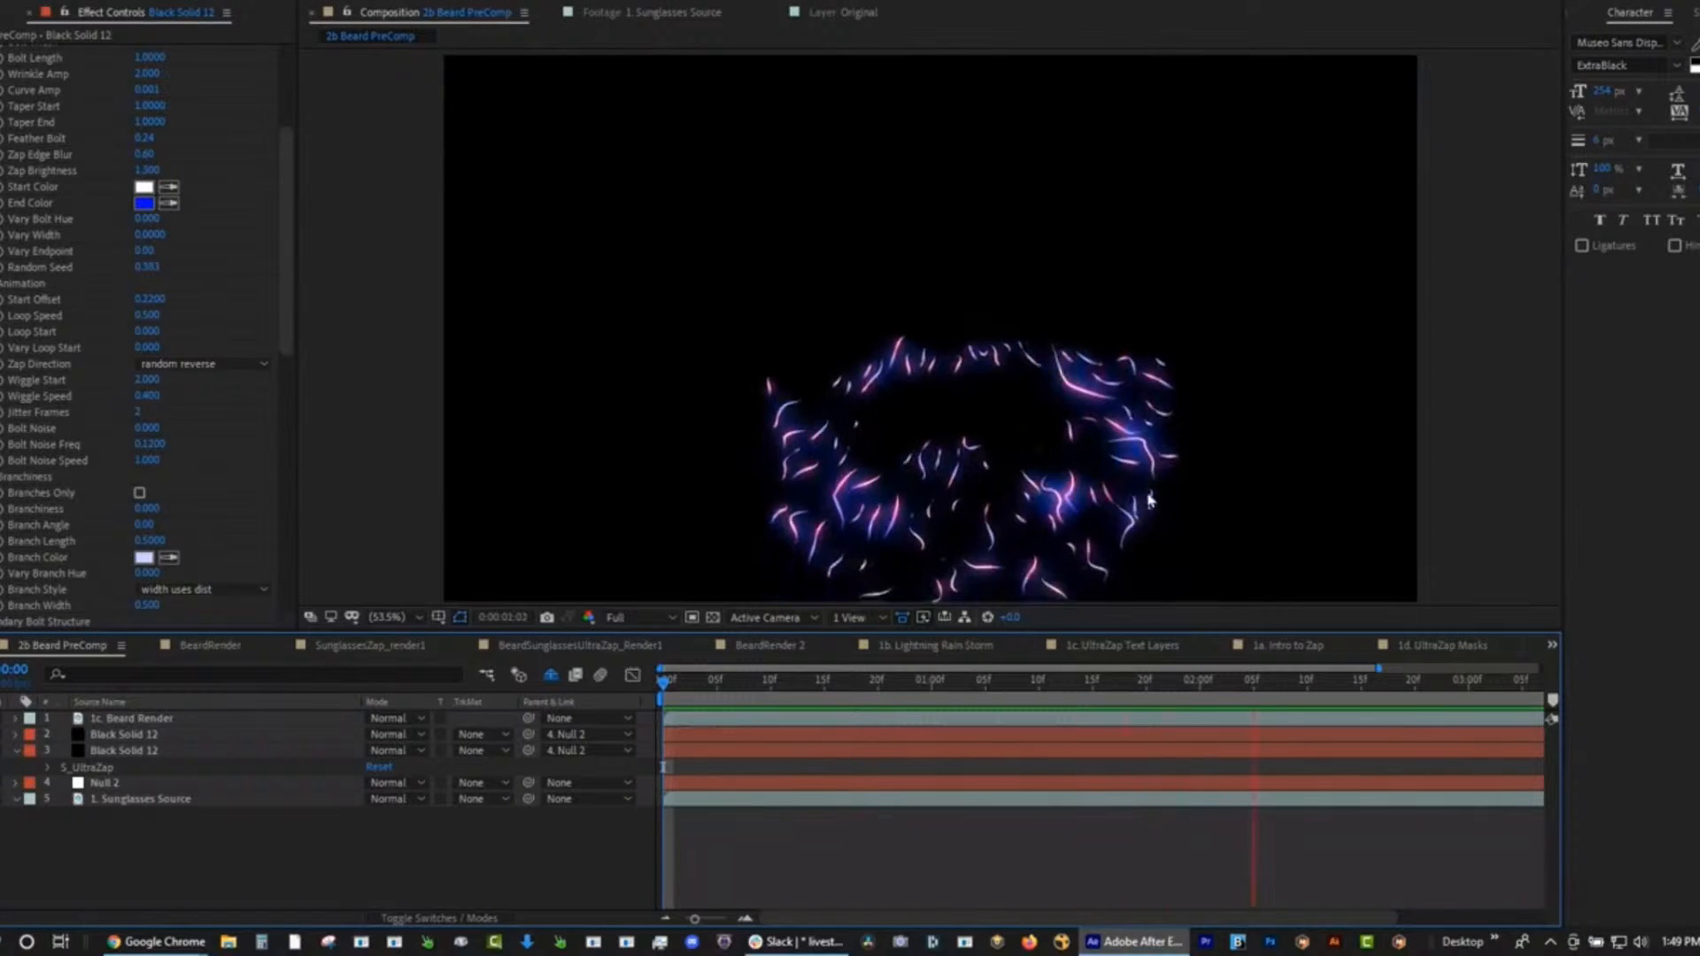
key("space")
left_click(984, 682)
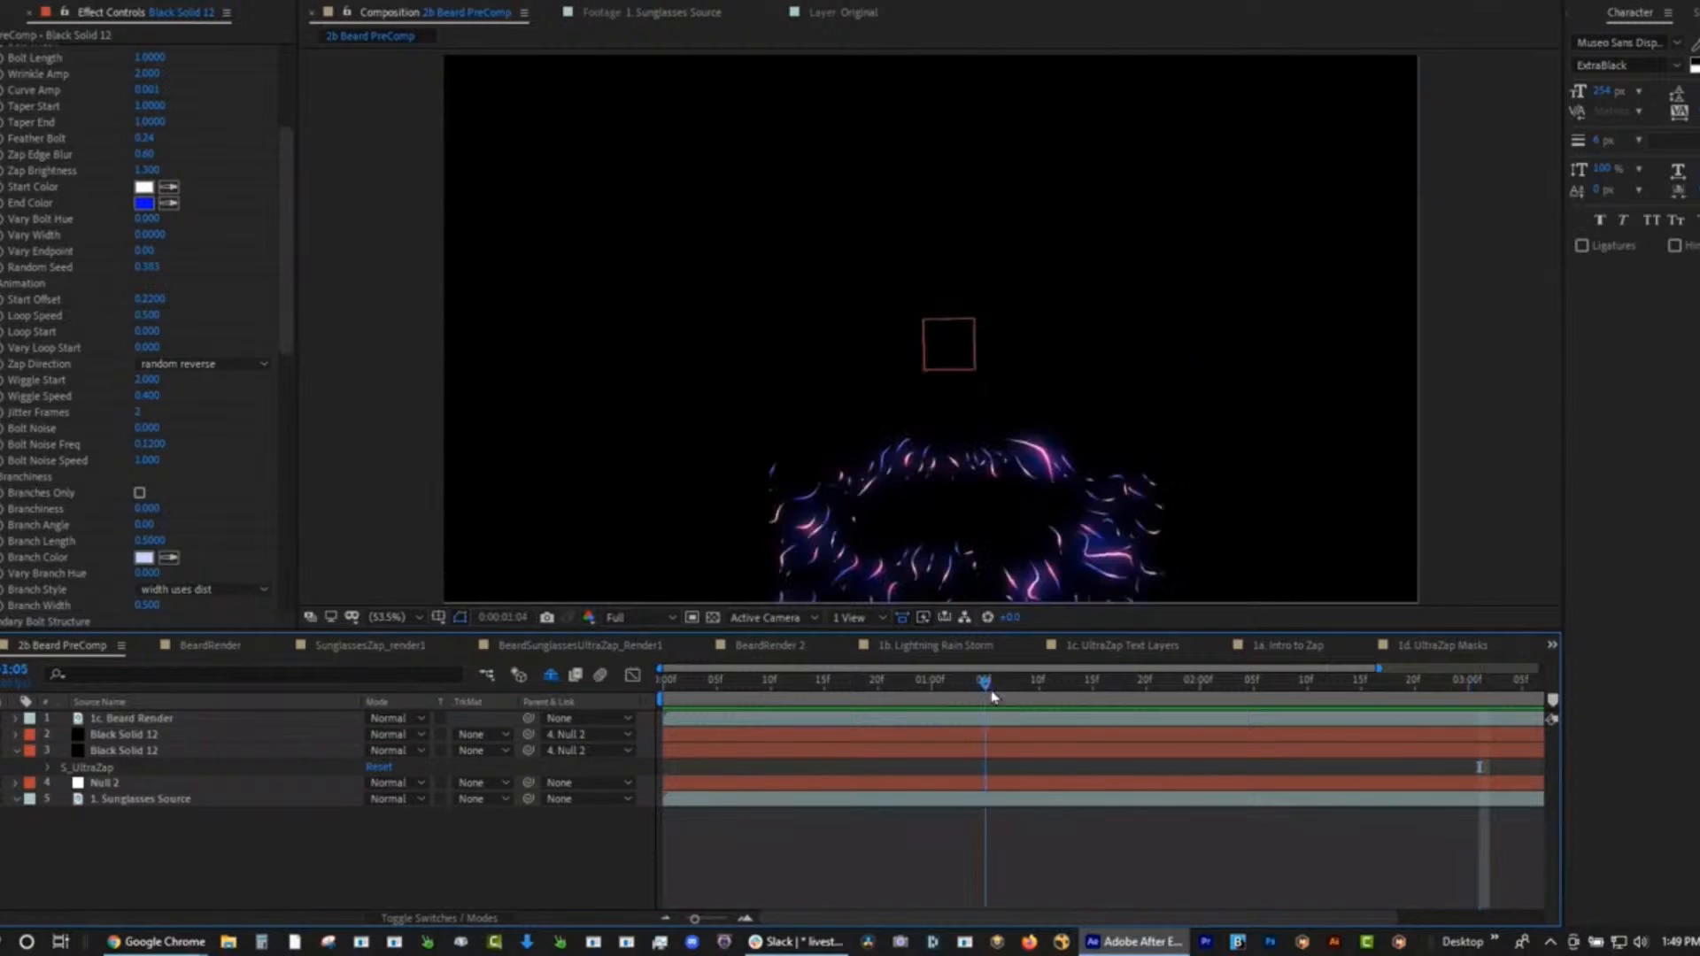
left_click(1201, 680)
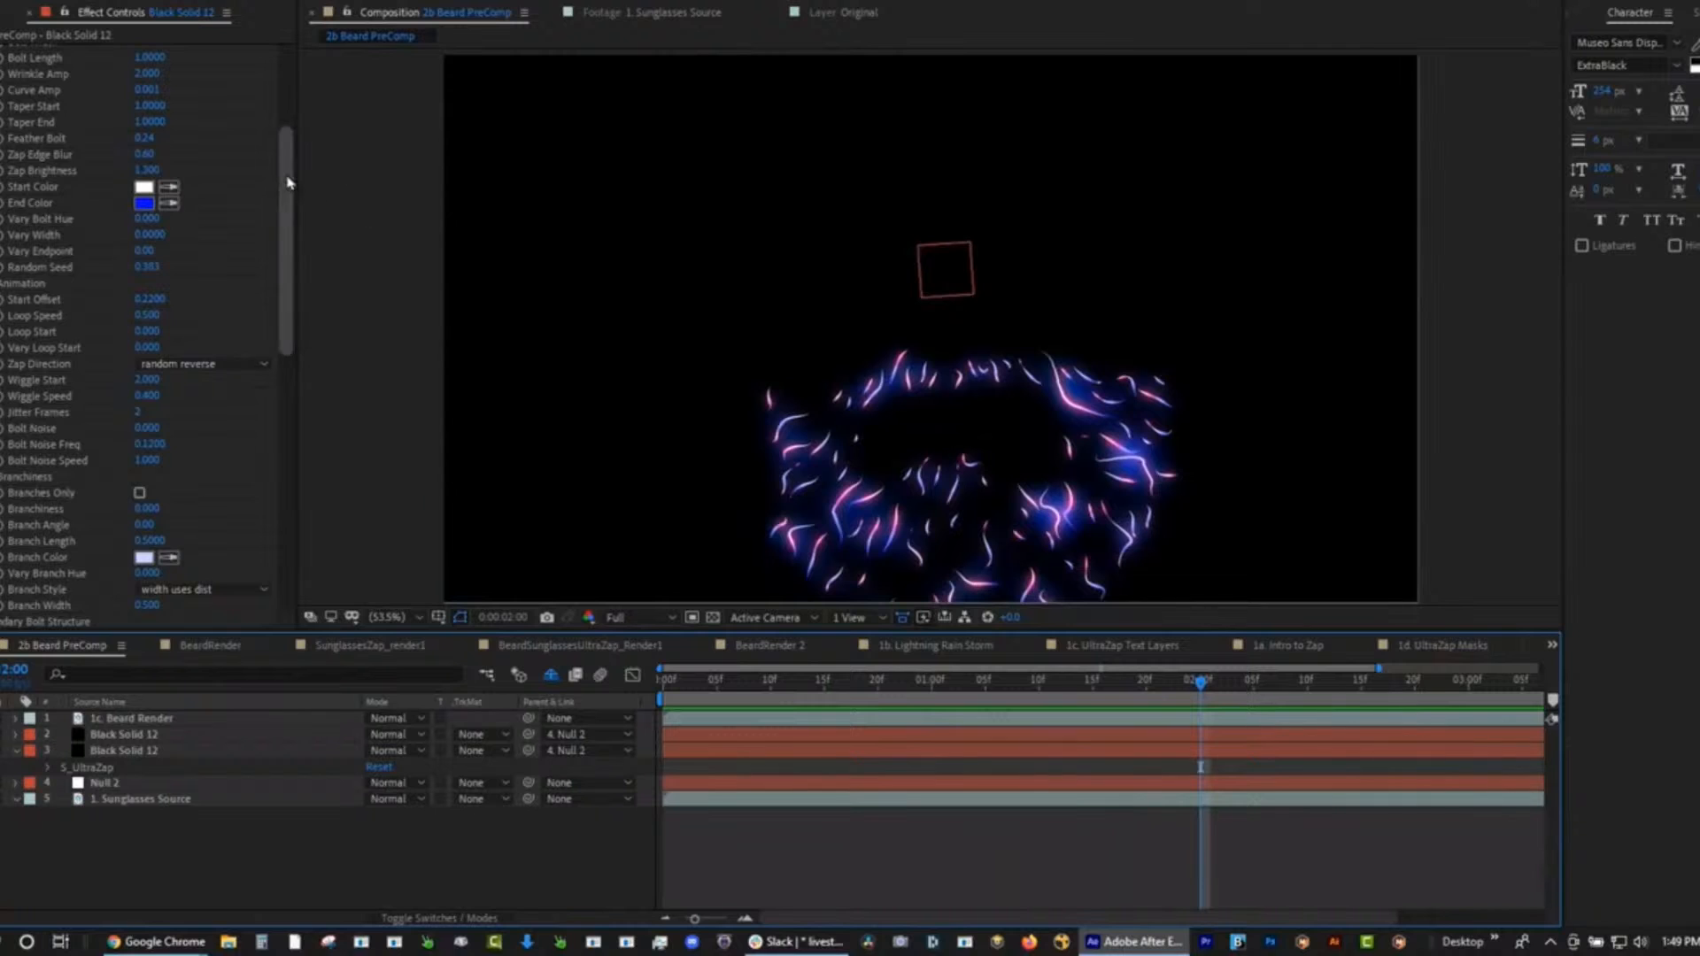
Open the 2c Glasses Fill 6 Comp 1 composition and view it at frame 0:00:00:17.
left_click_drag(293, 183, 307, 60)
left_click(2, 13)
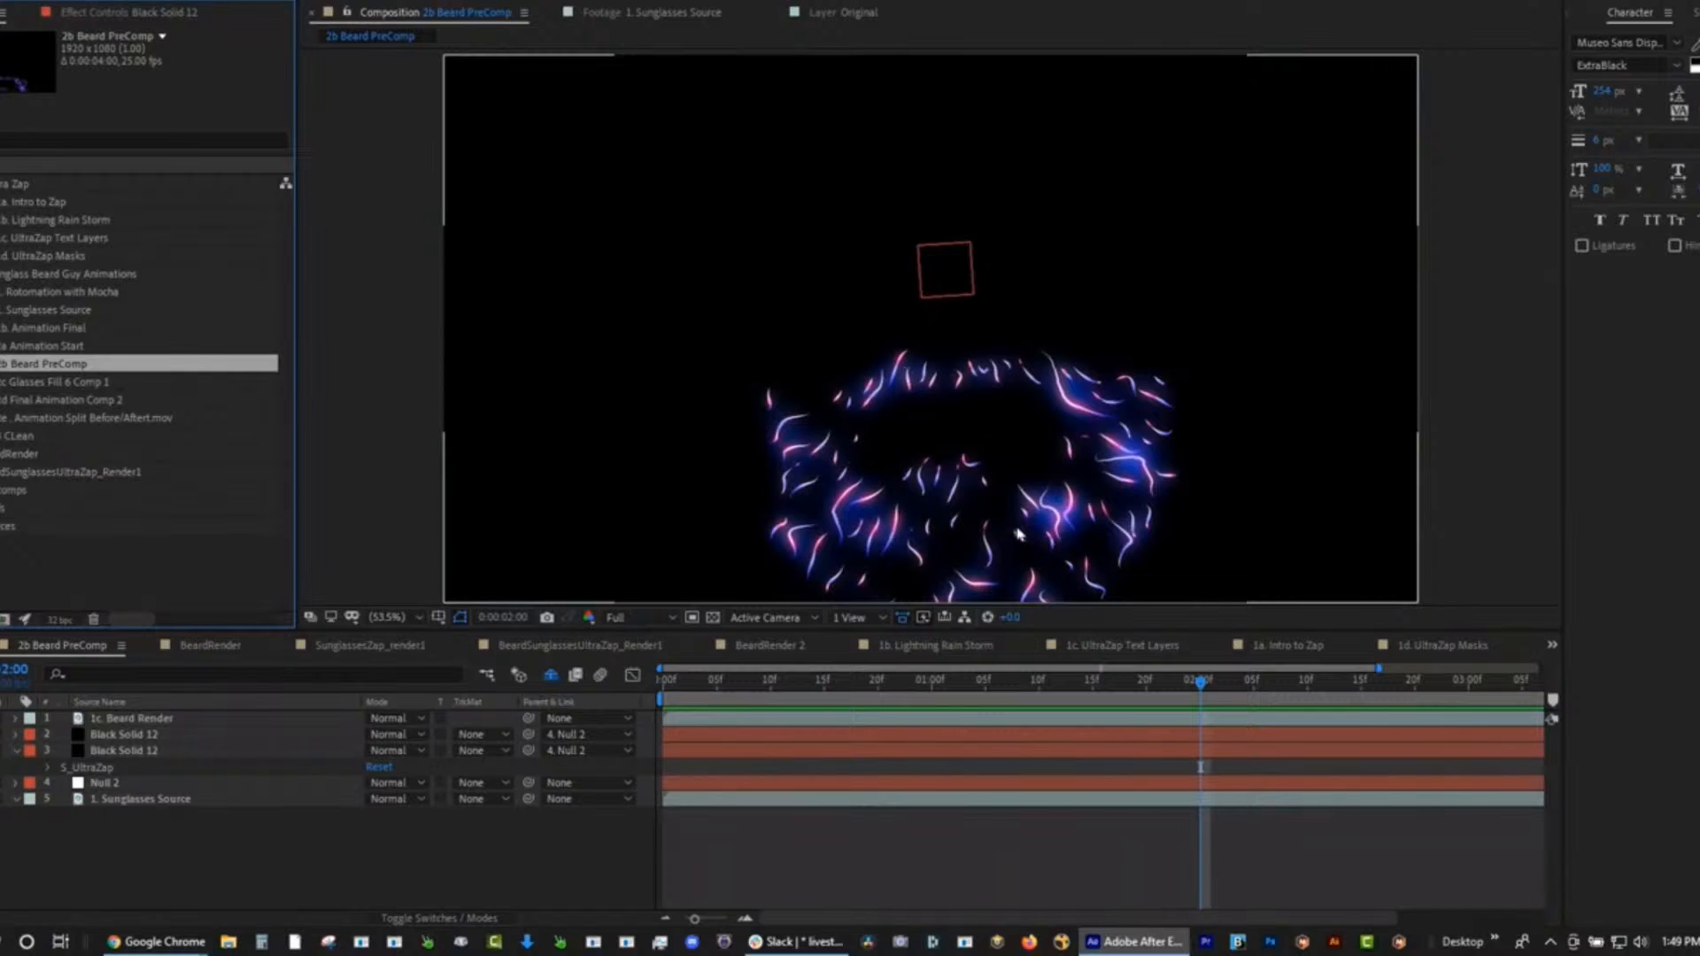
double_click(30, 386)
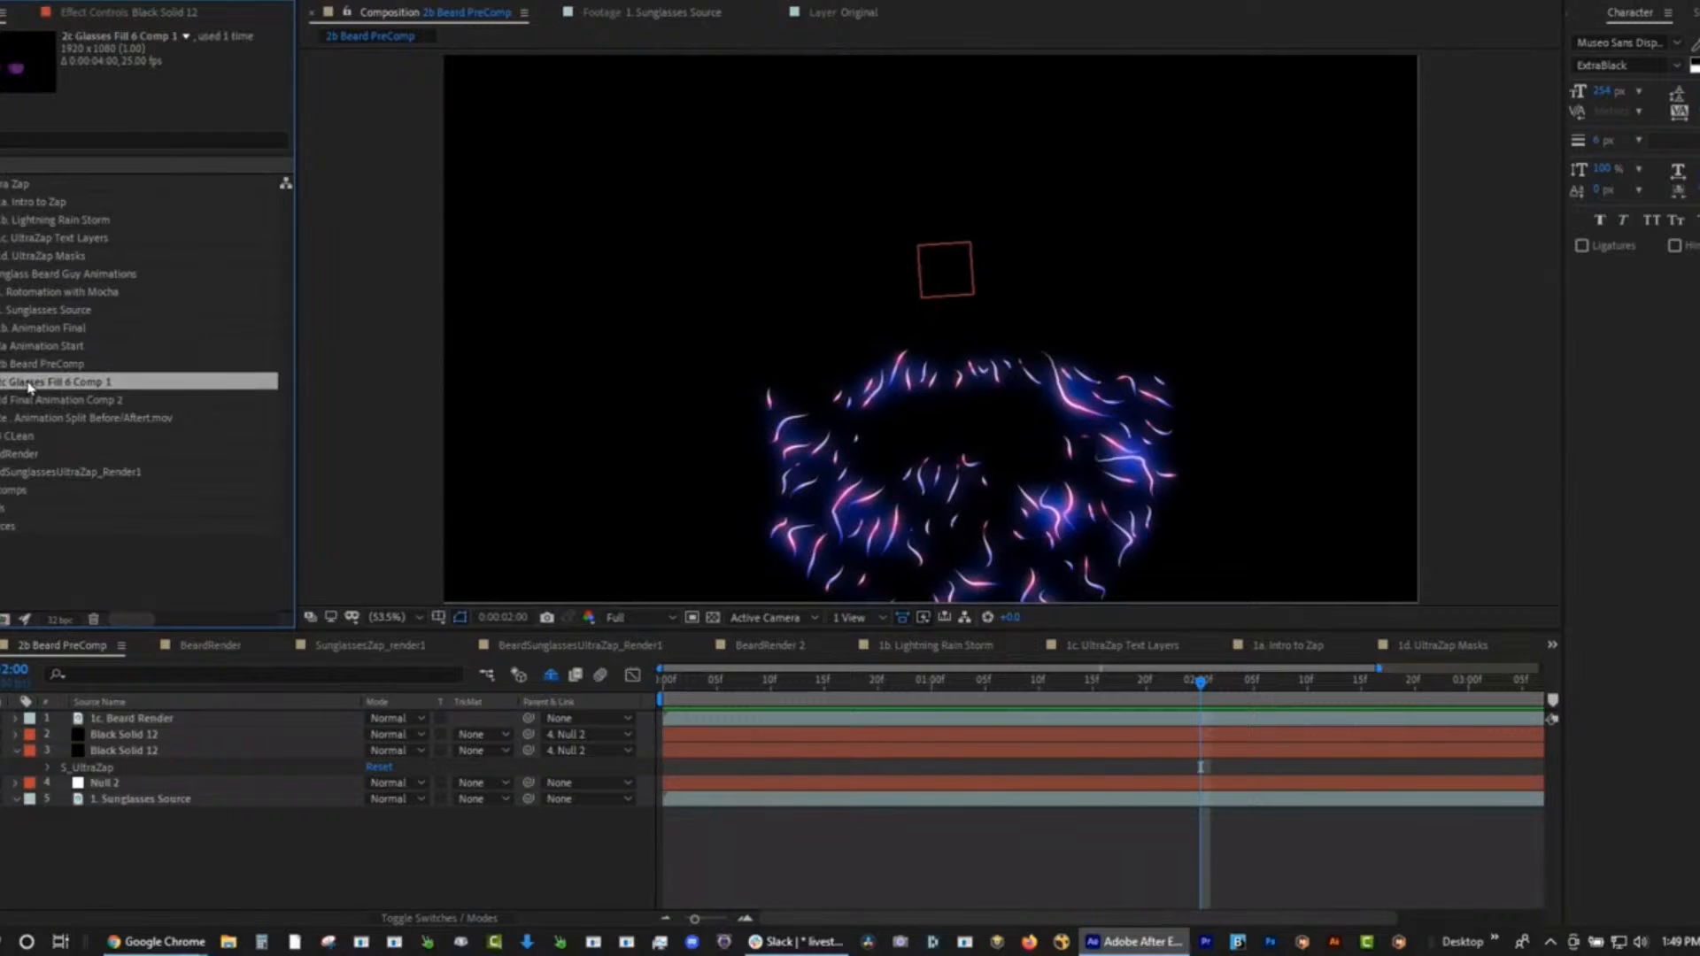
left_click(847, 707)
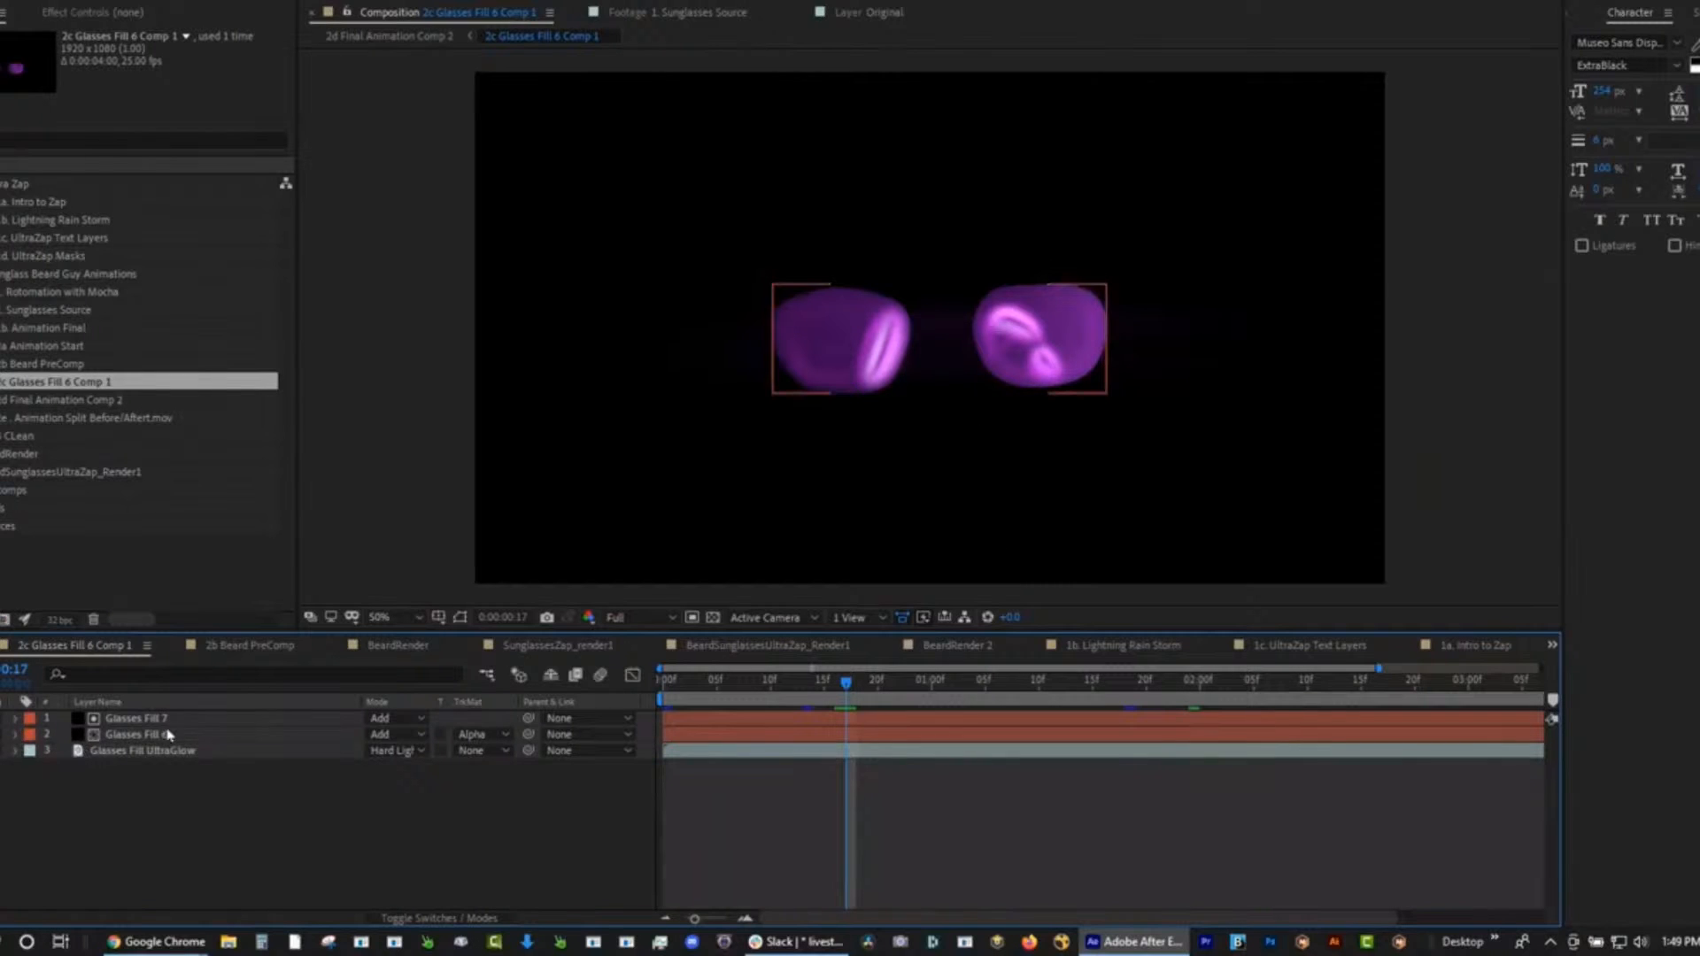
Reveal the mask paths of the Glasses Fill 6 layer and inspect its Glasses L 2 and Glasses R 2 masks.
left_click(153, 754)
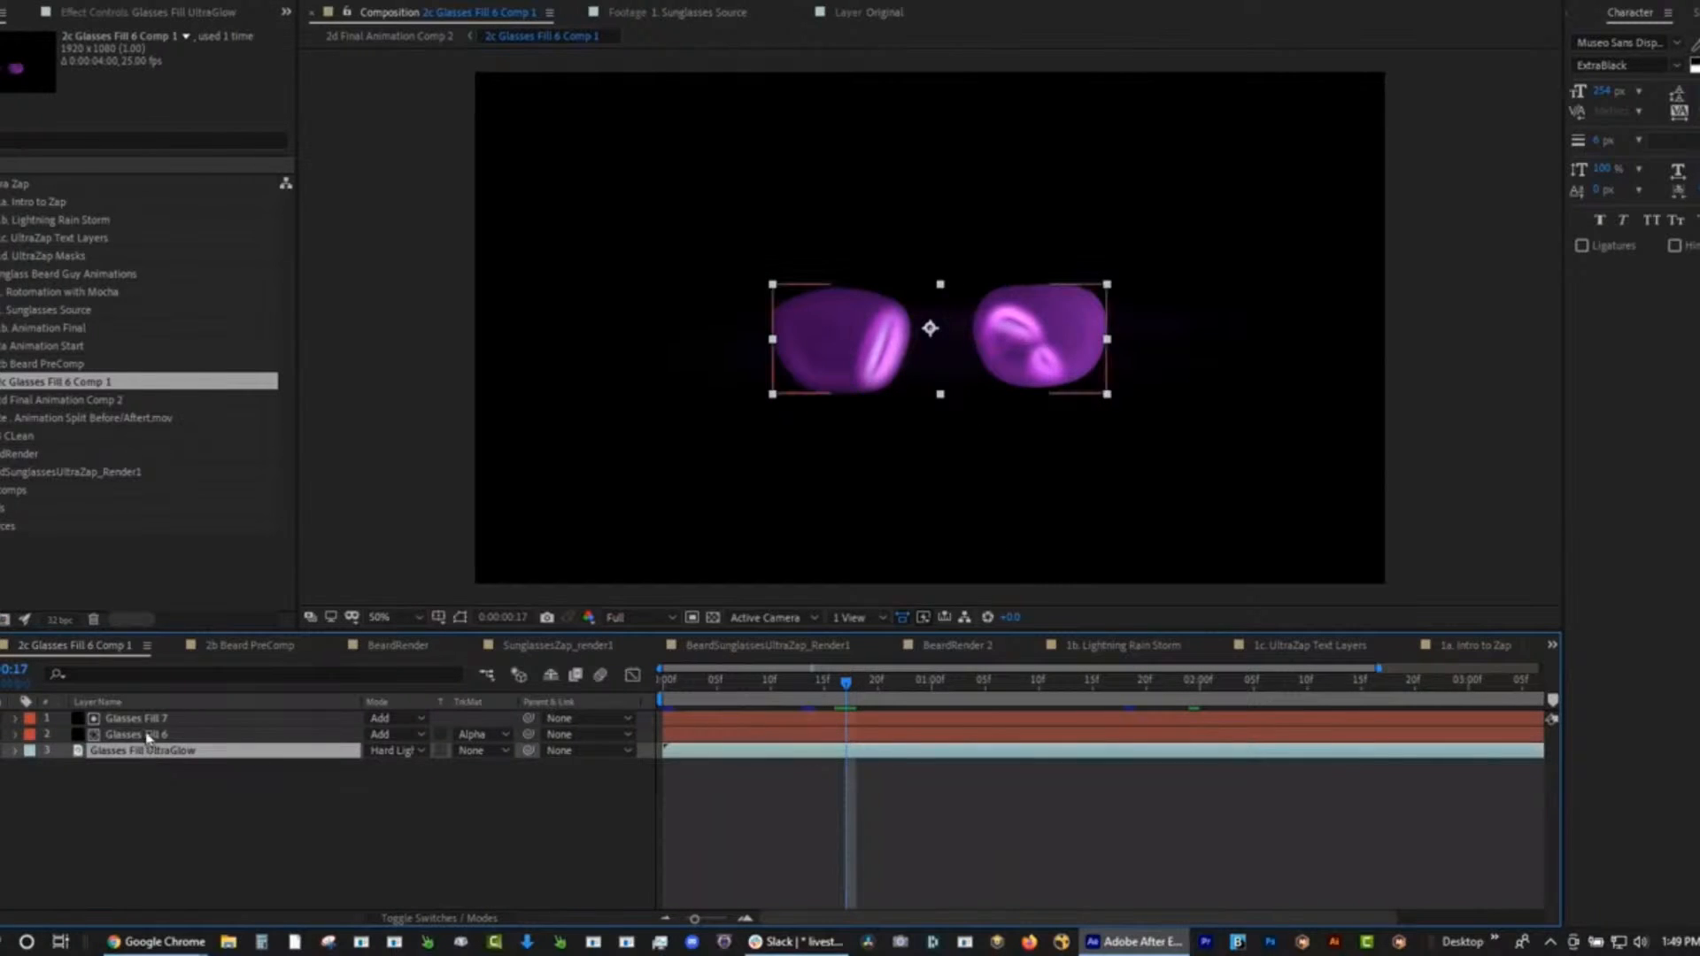
left_click(148, 736)
key("m")
left_click(118, 752)
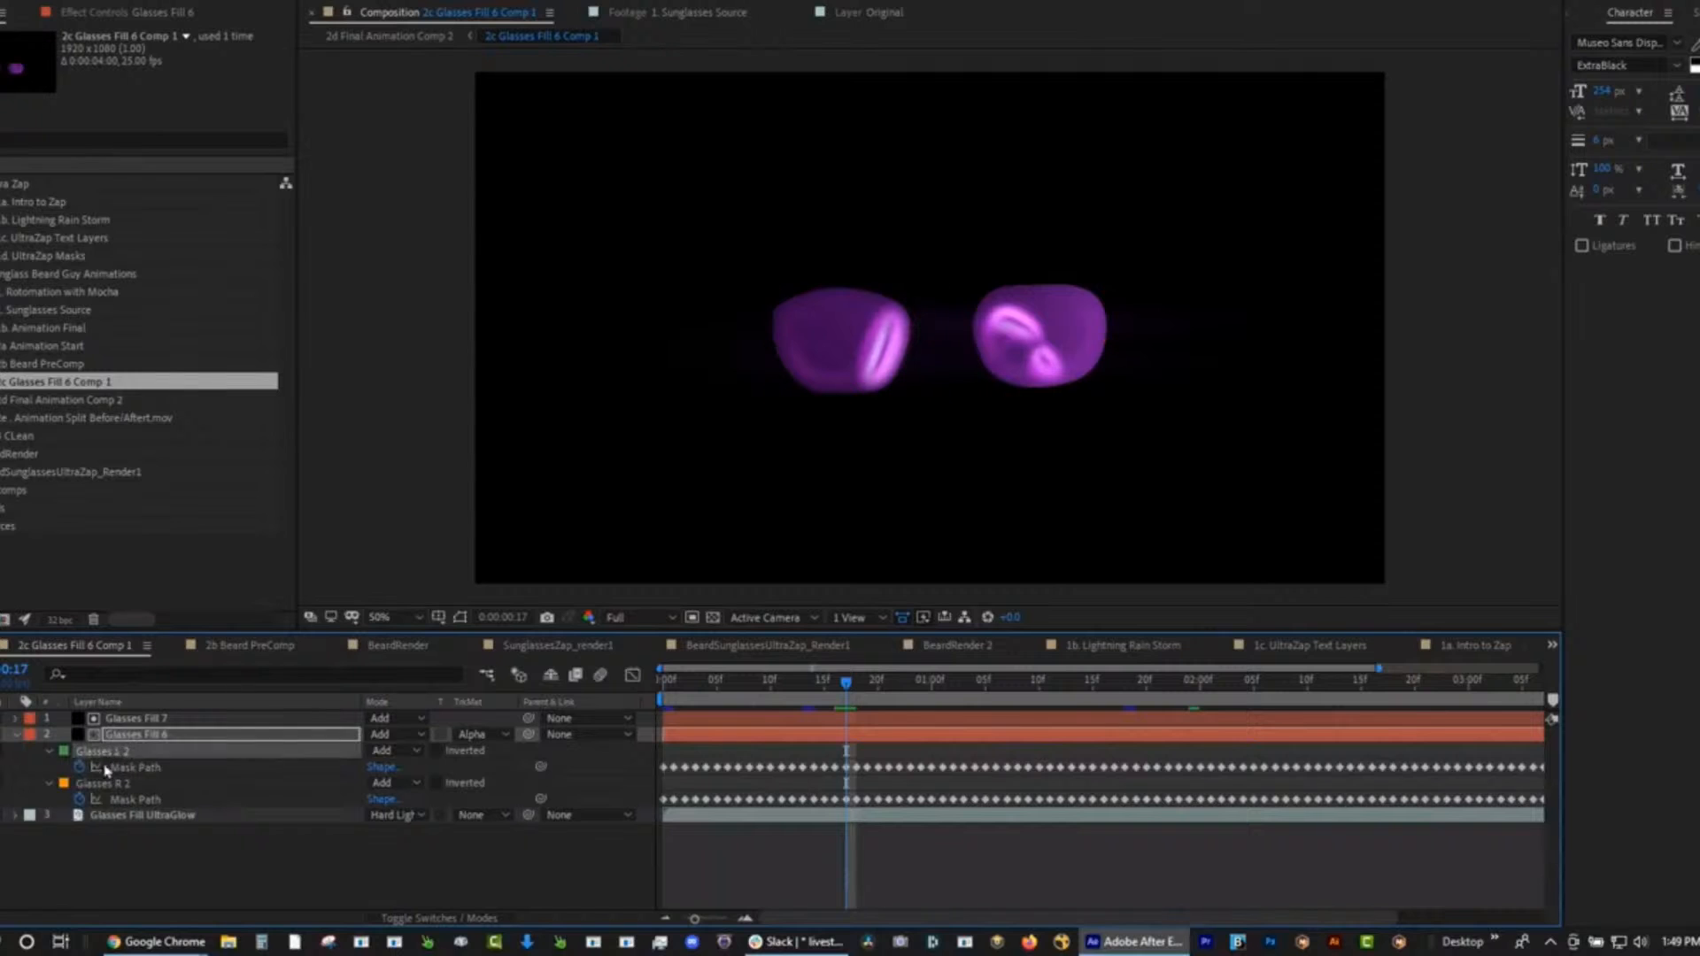
left_click(104, 785)
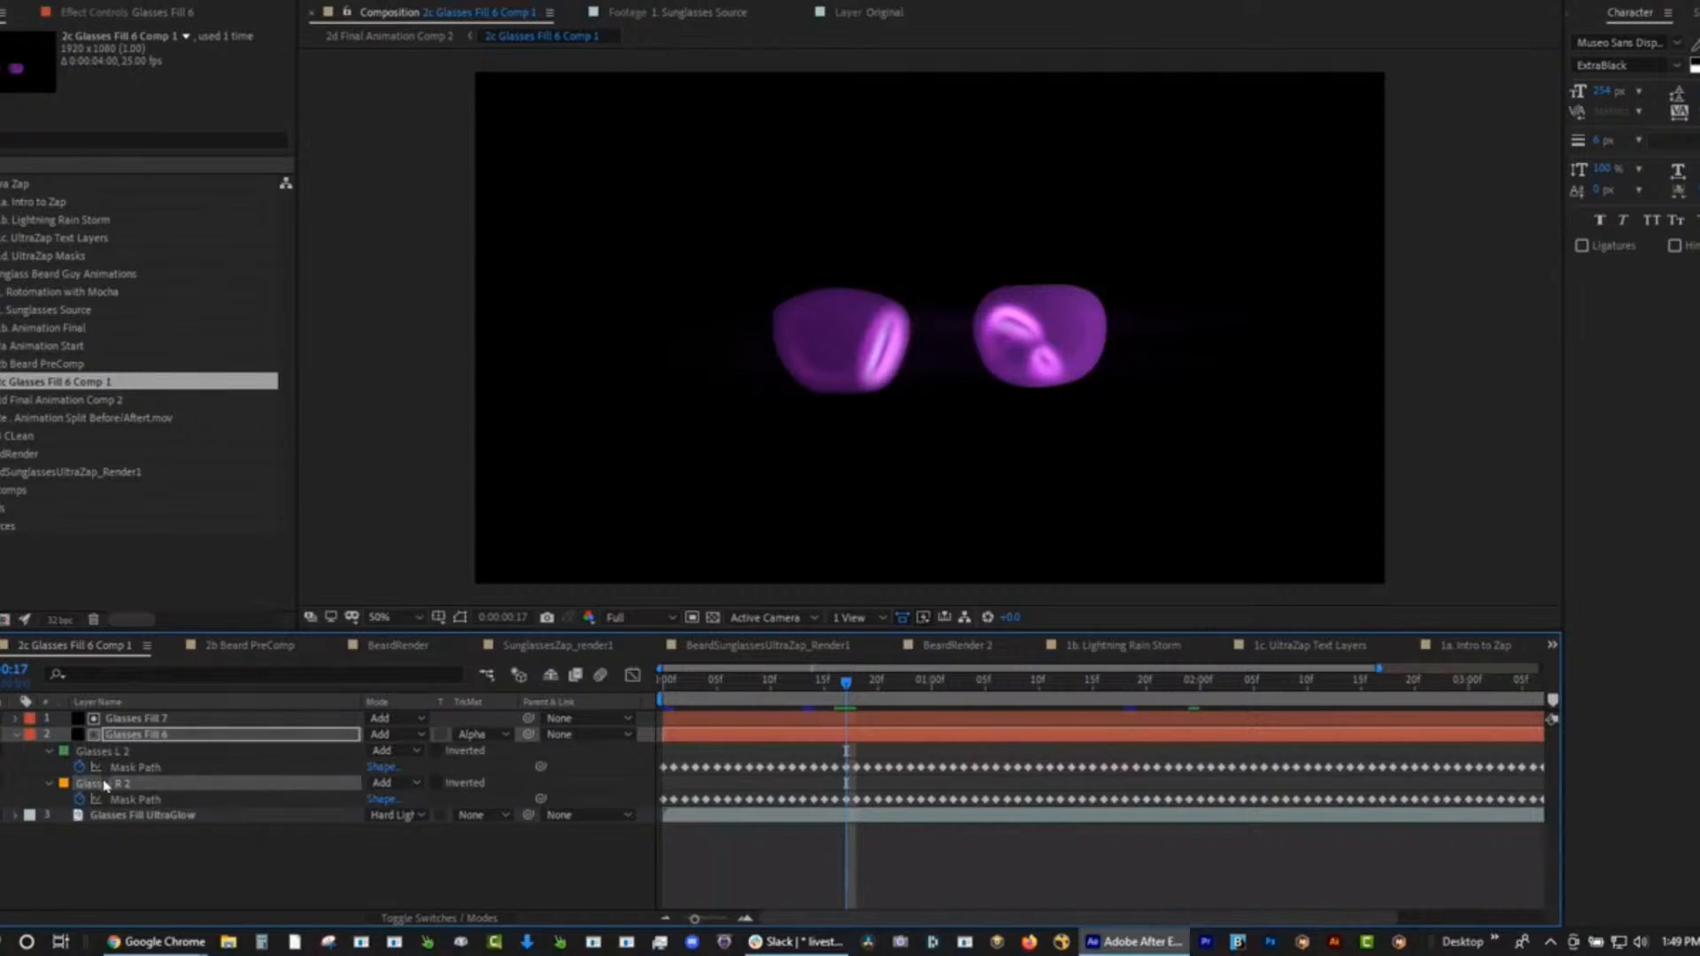
Show the mask outlines in the composition view and preview how the lens masks follow the glasses.
left_click(460, 617)
key("space")
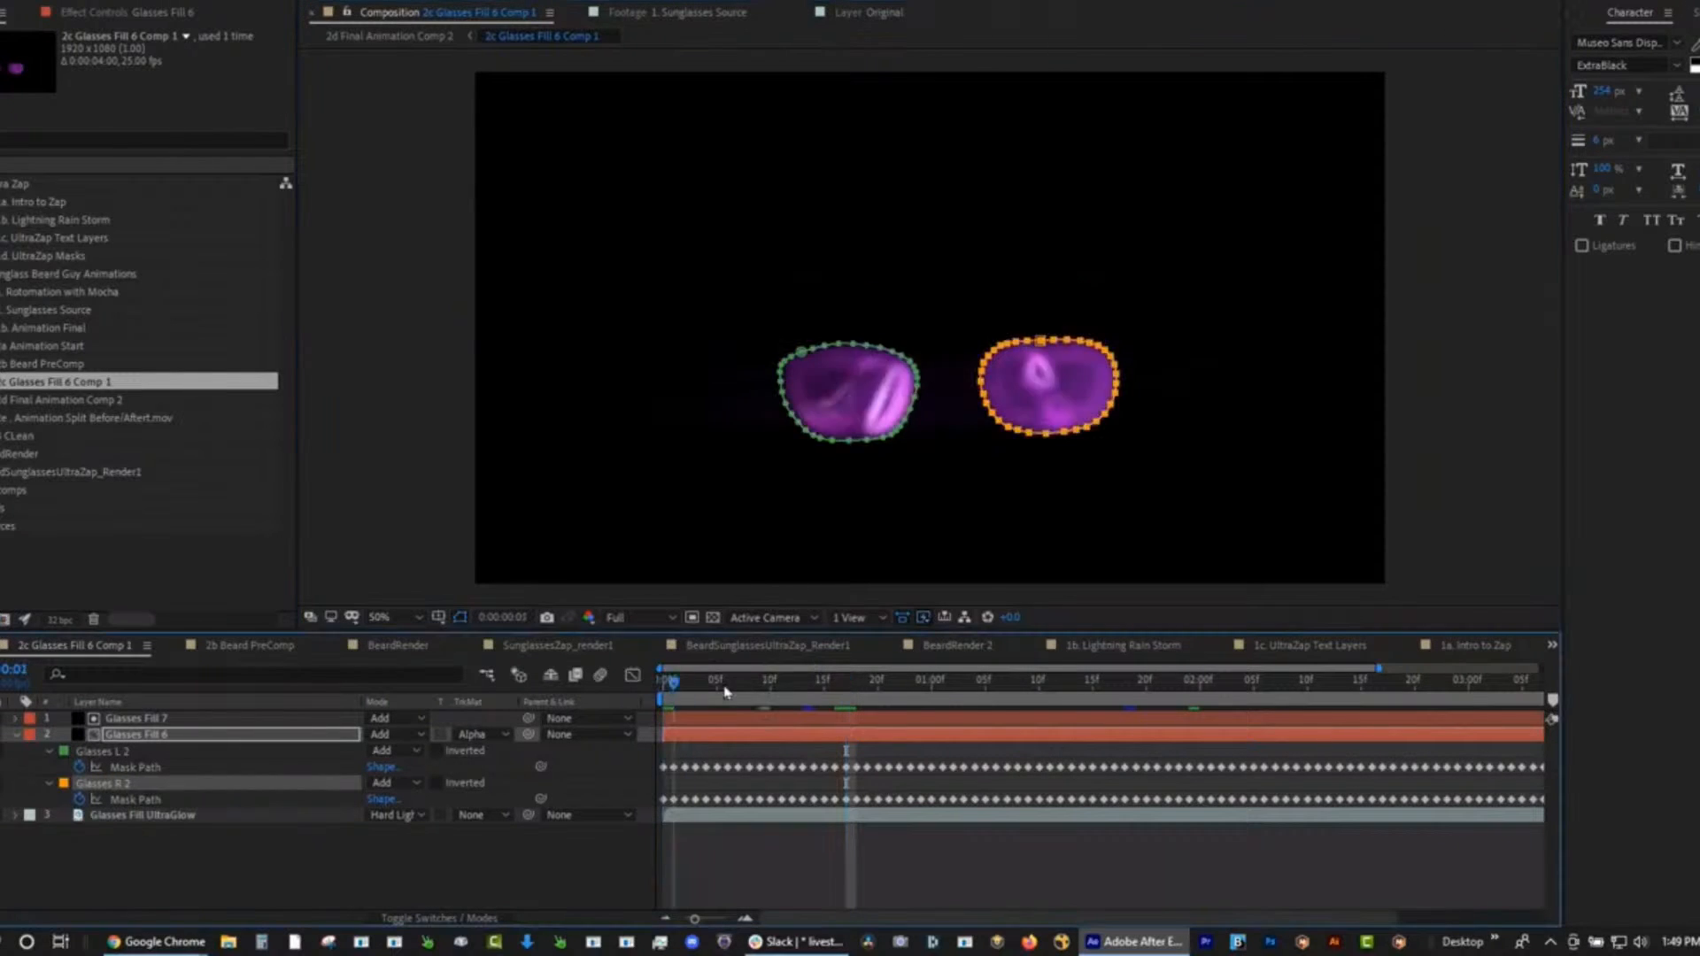
key("space")
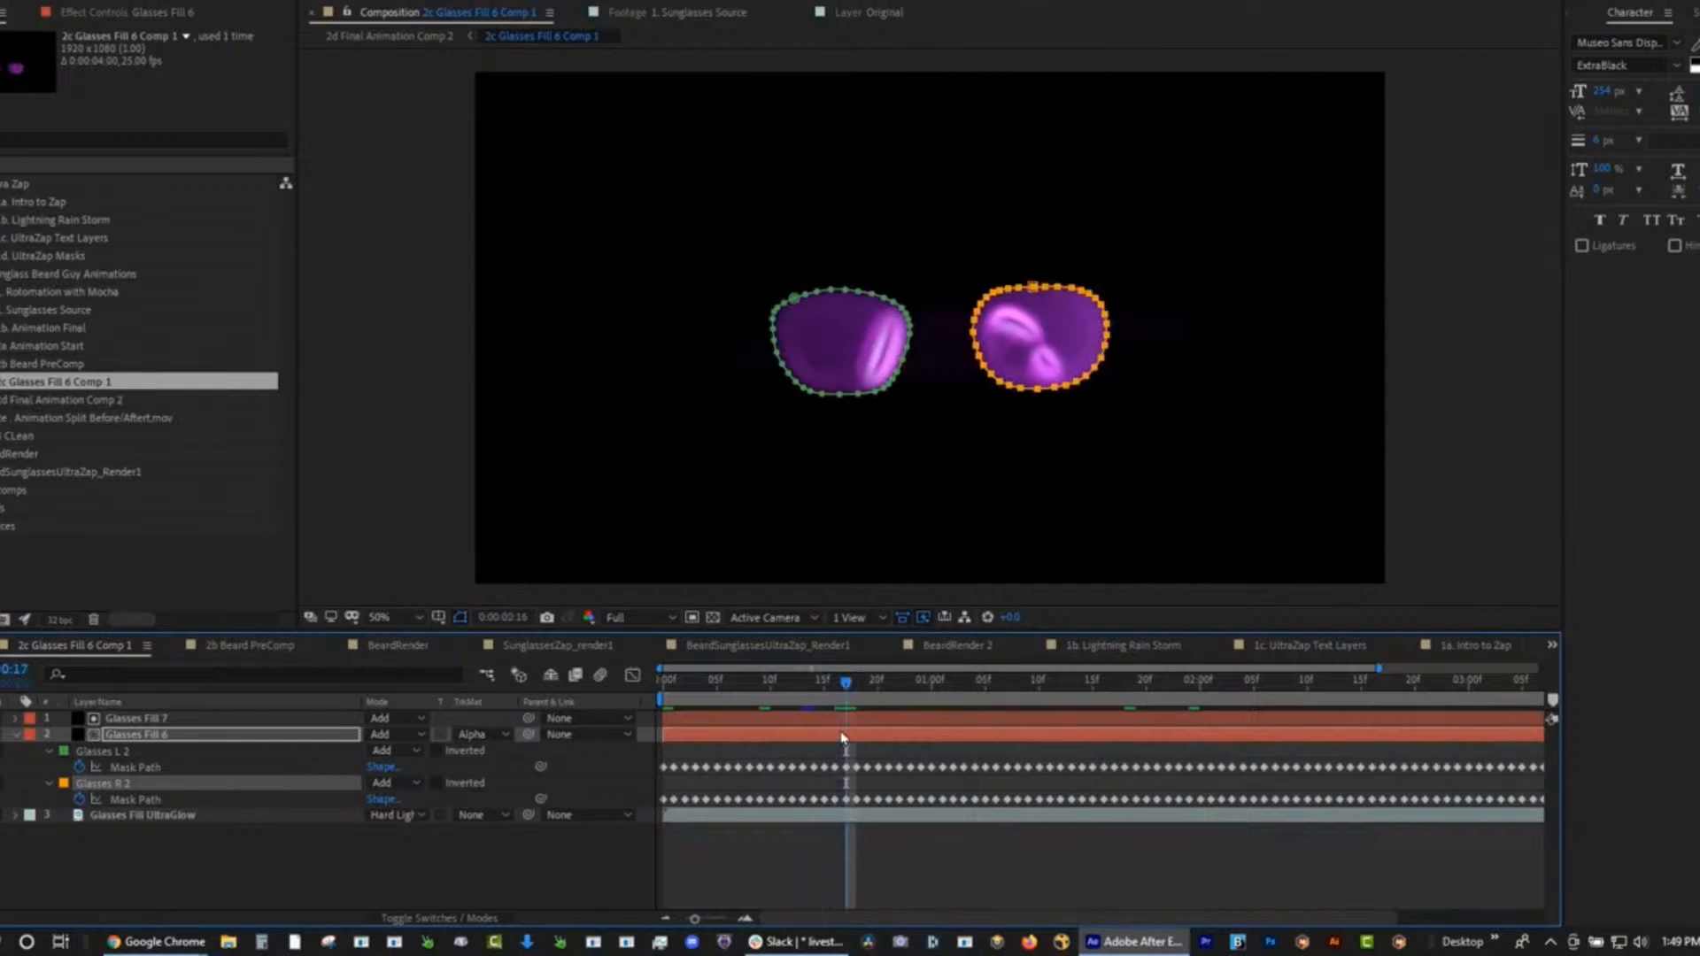
Show the S_LightLeak effect and its on-screen controls for the Glasses Fill 6 layer.
left_click(133, 736)
key("e")
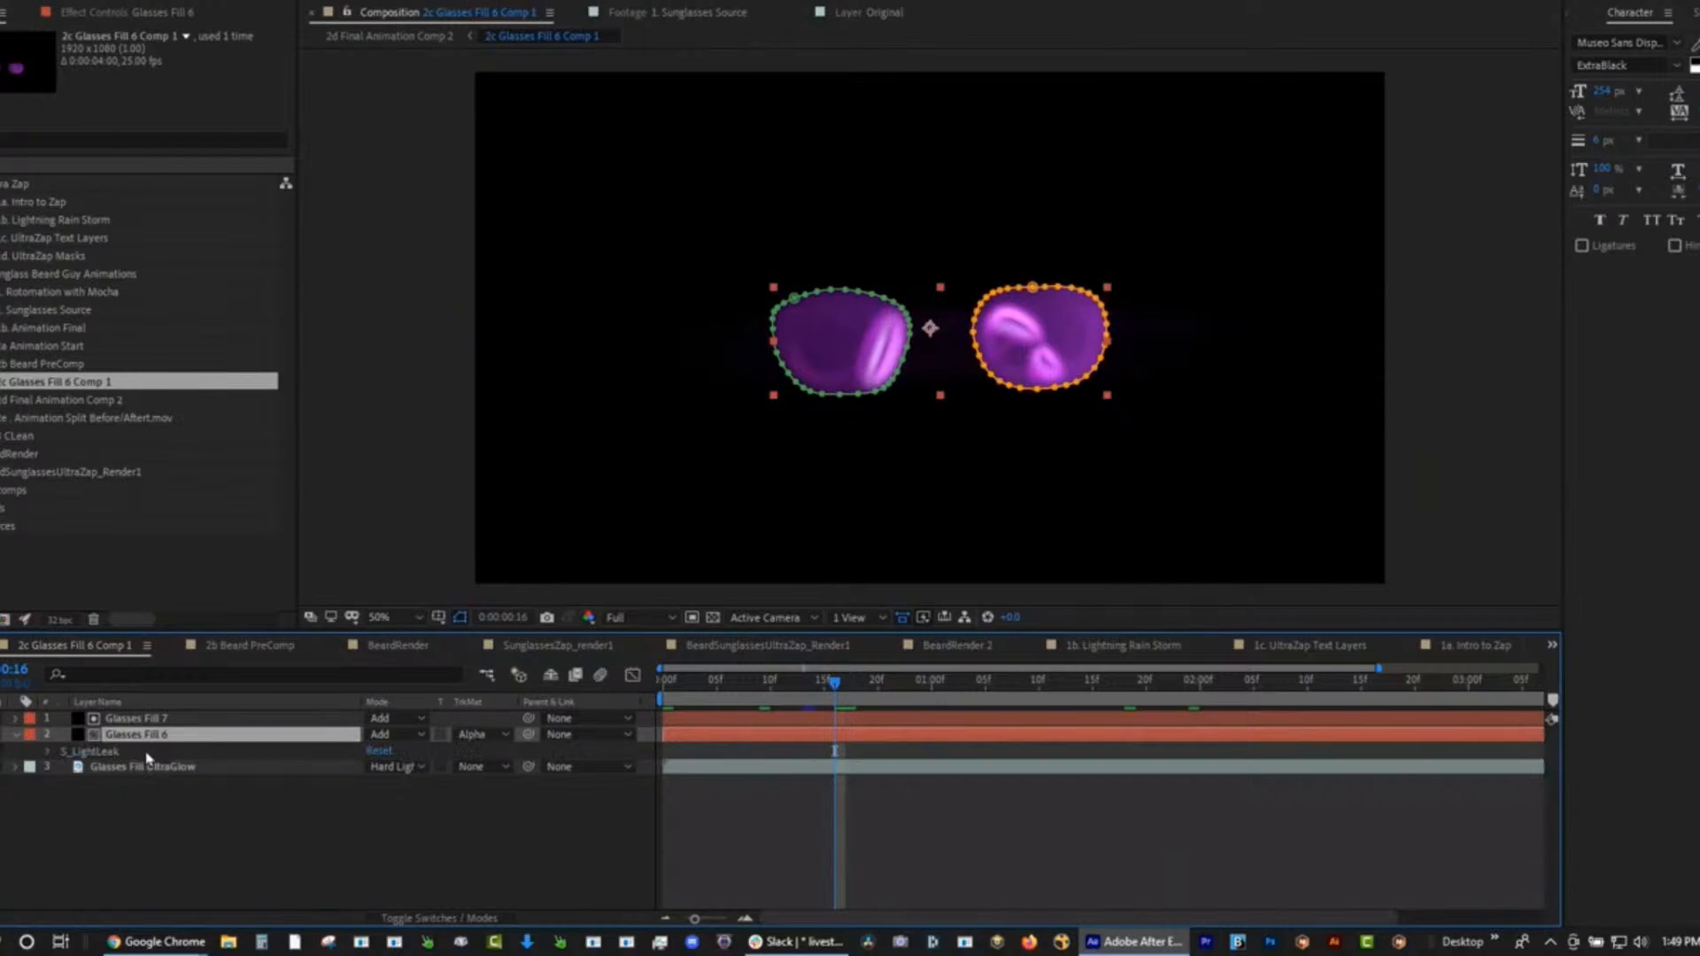
left_click(106, 752)
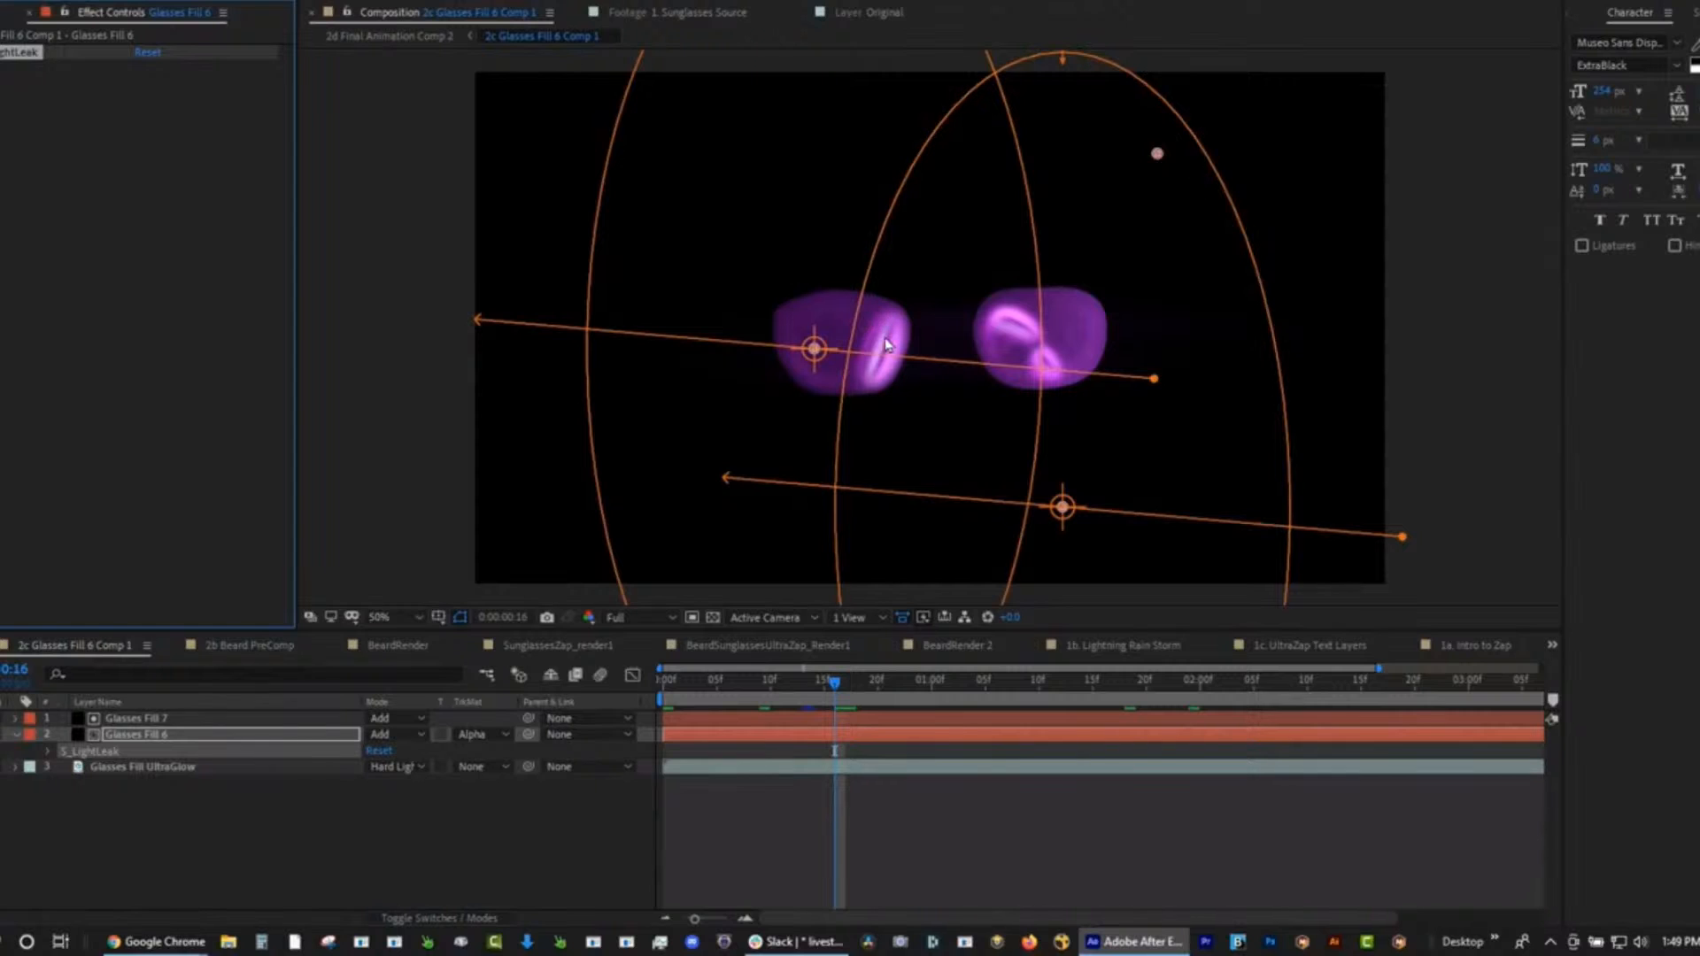
Examine the light leak reflections in the lenses at several frames along the timeline, ending at 0:00:01:11.
left_click_drag(778, 694, 964, 682)
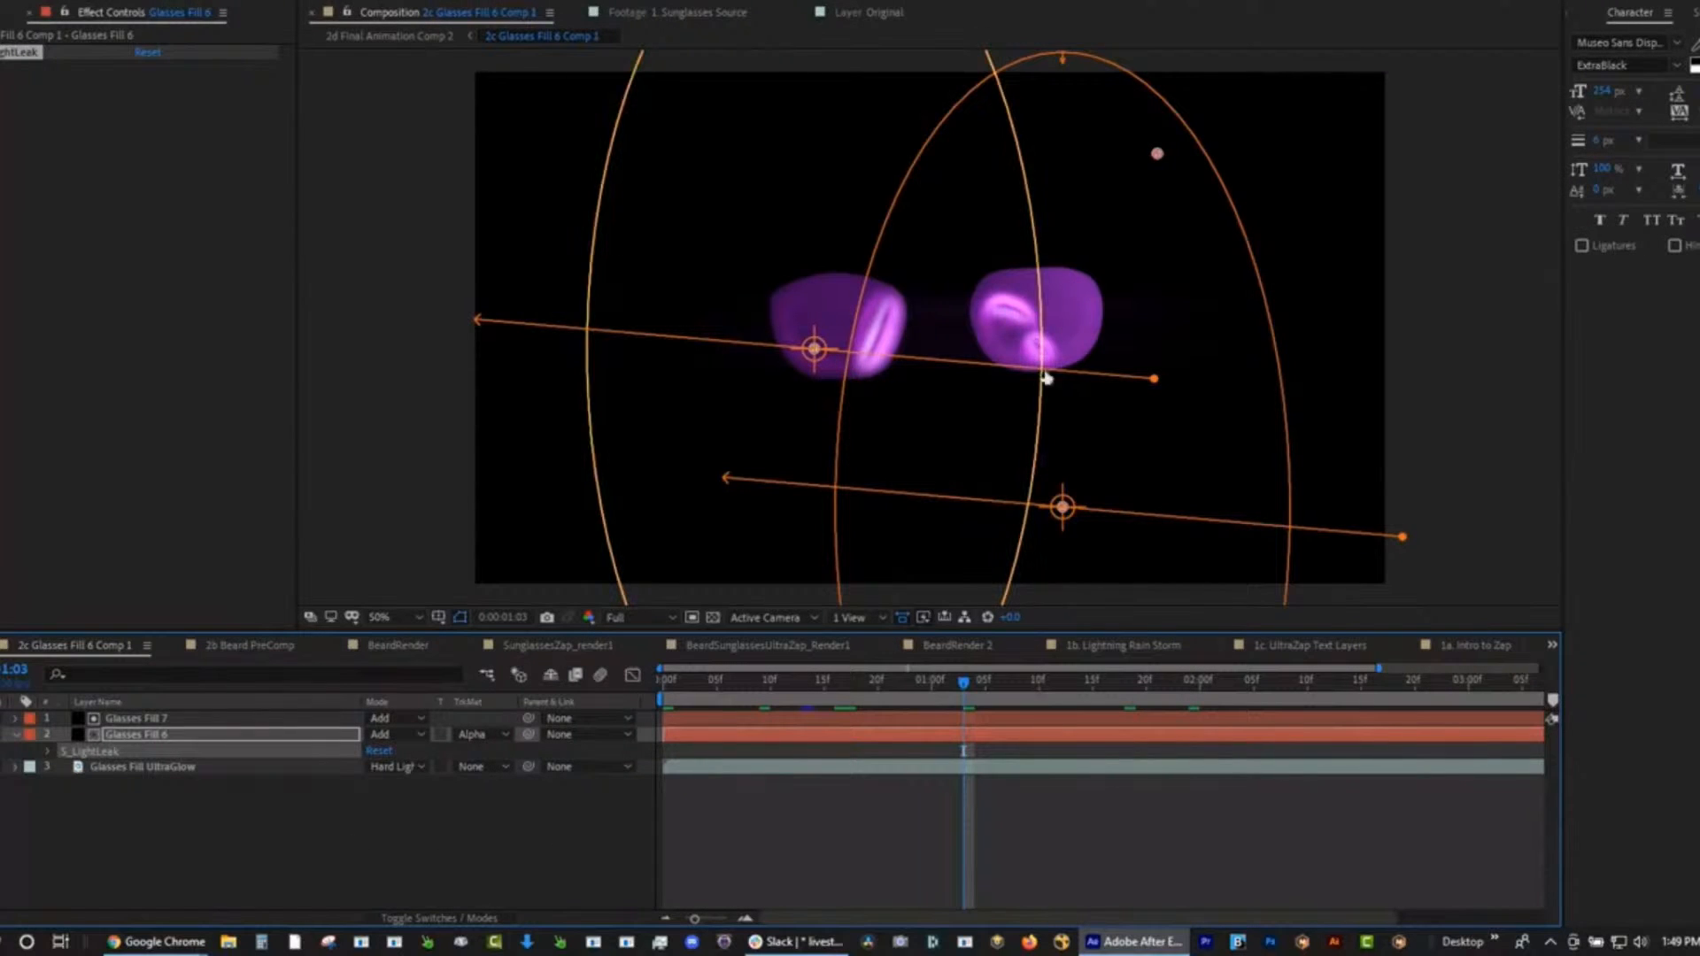
left_click(1127, 691)
left_click(838, 681)
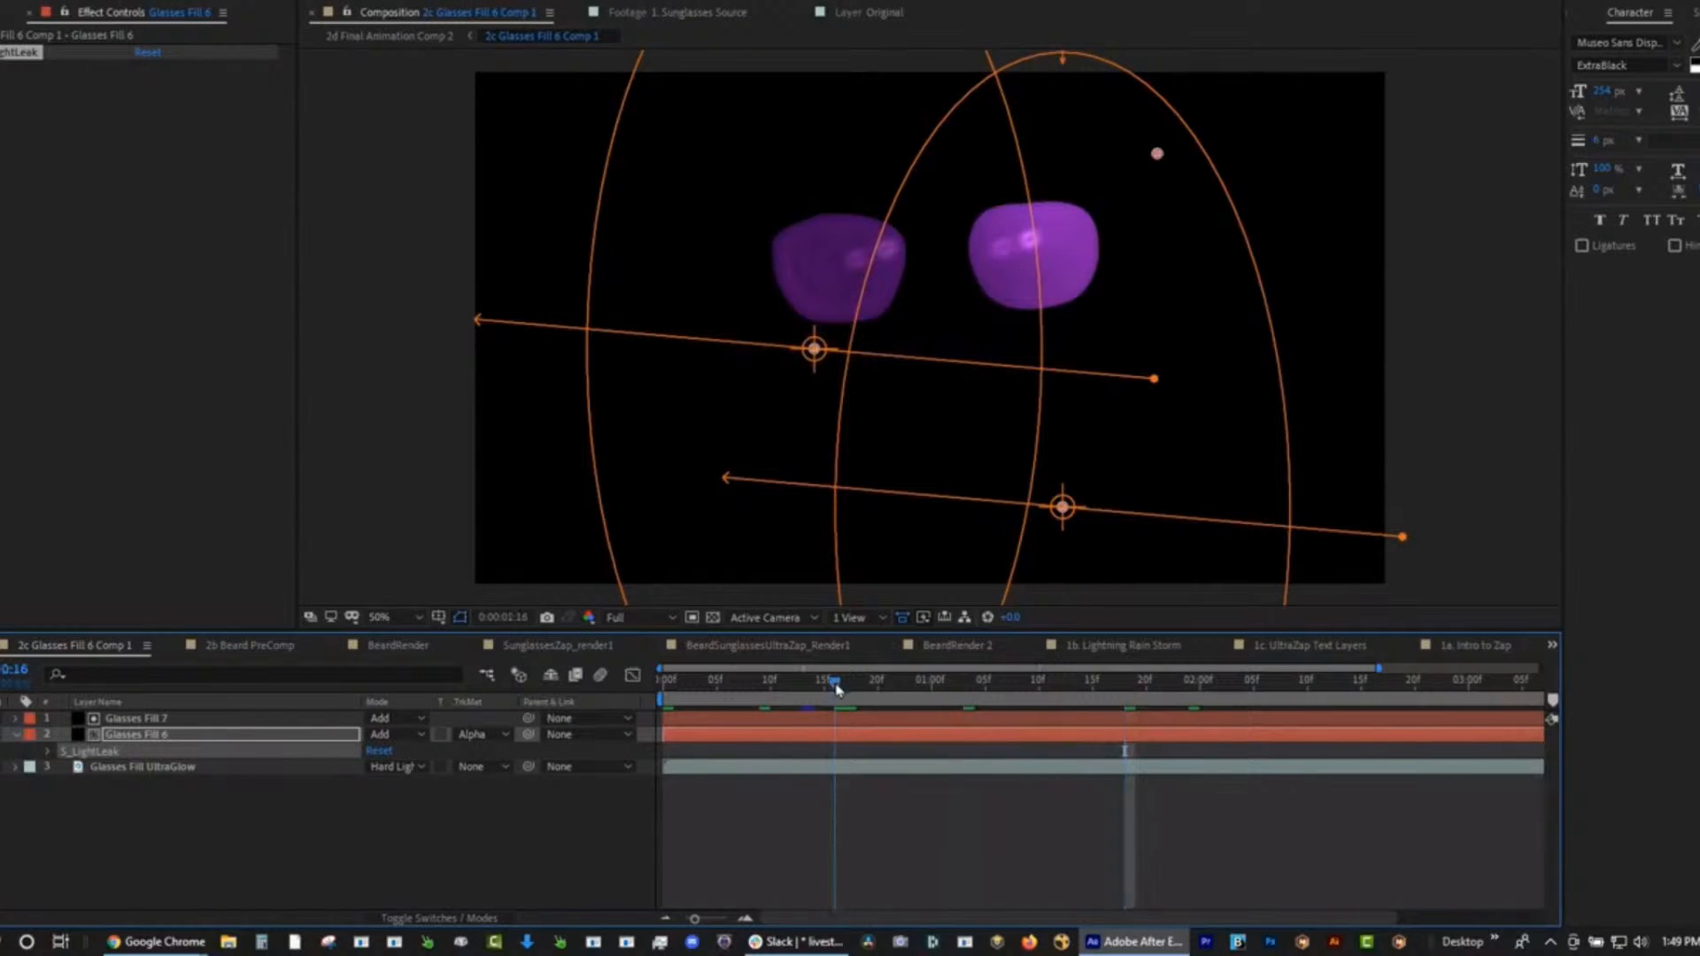
left_click(737, 684)
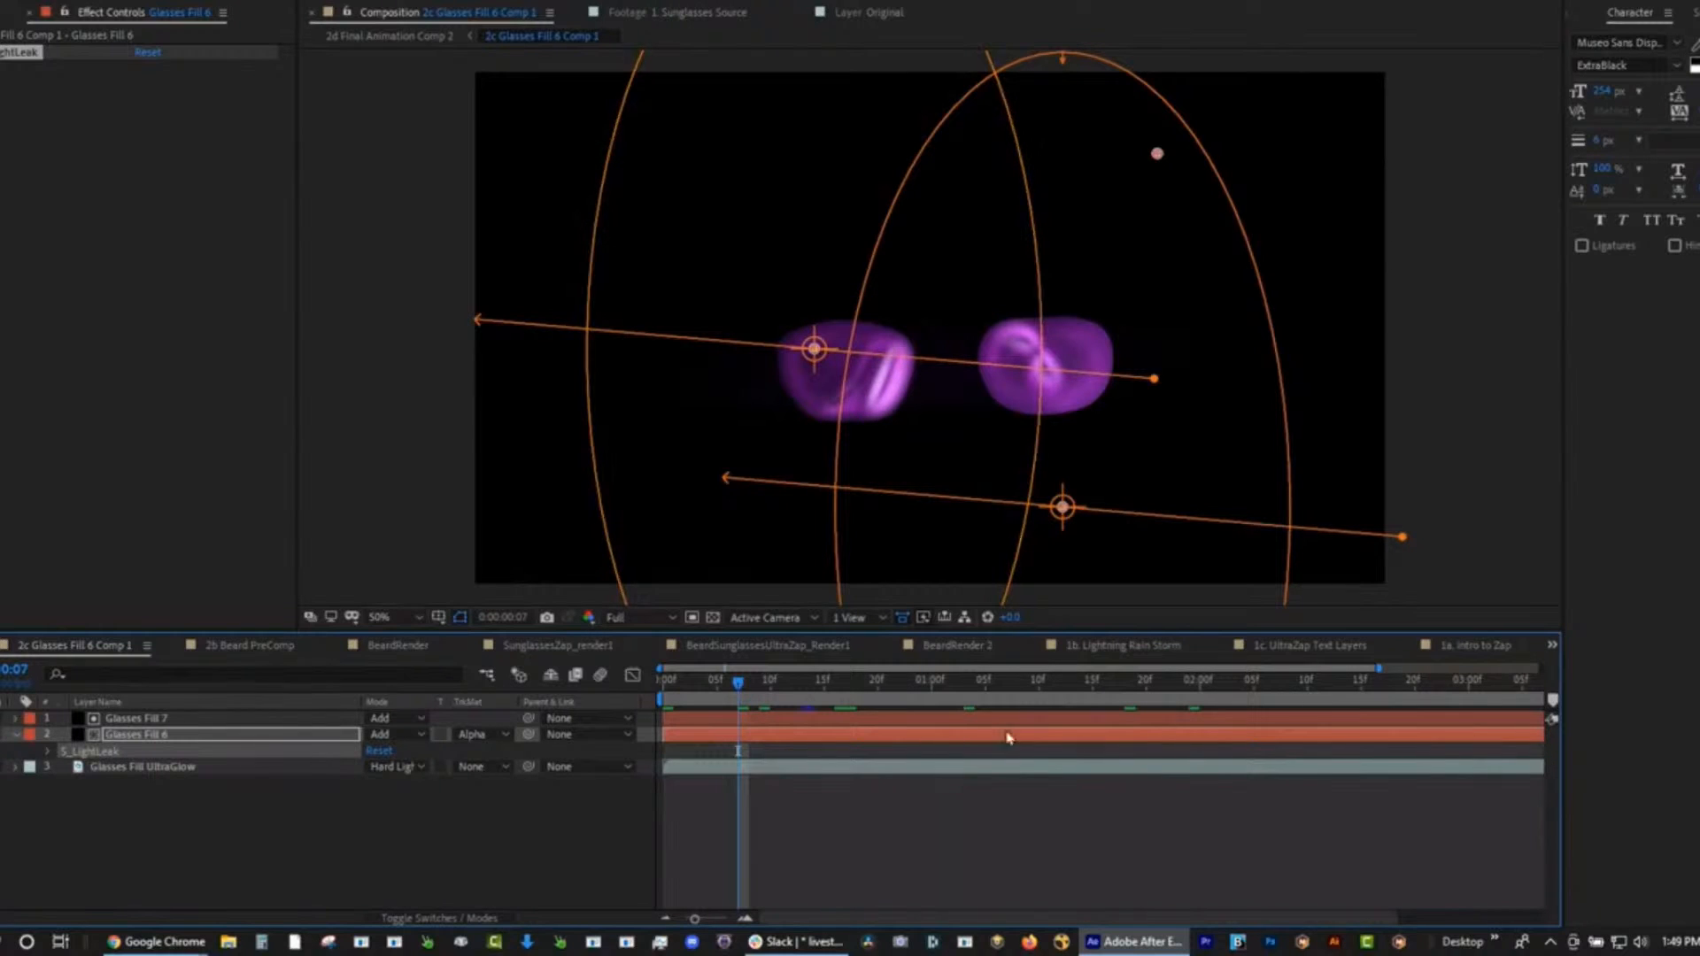
left_click(997, 683)
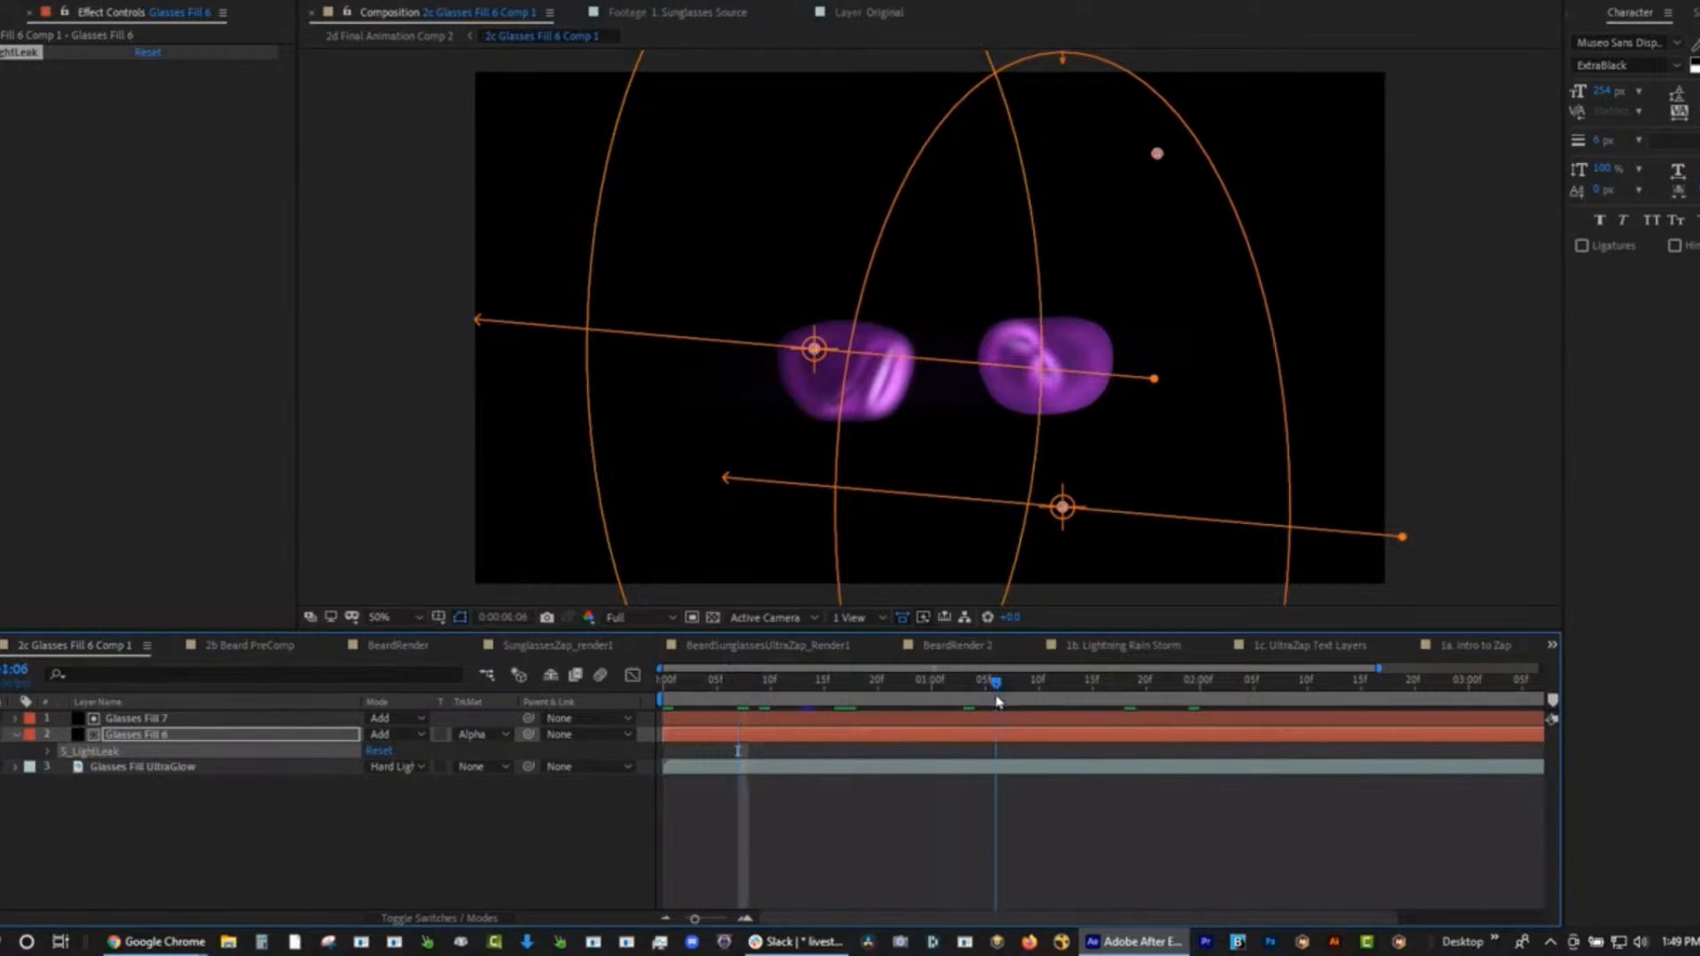
left_click(1372, 689)
left_click(1051, 693)
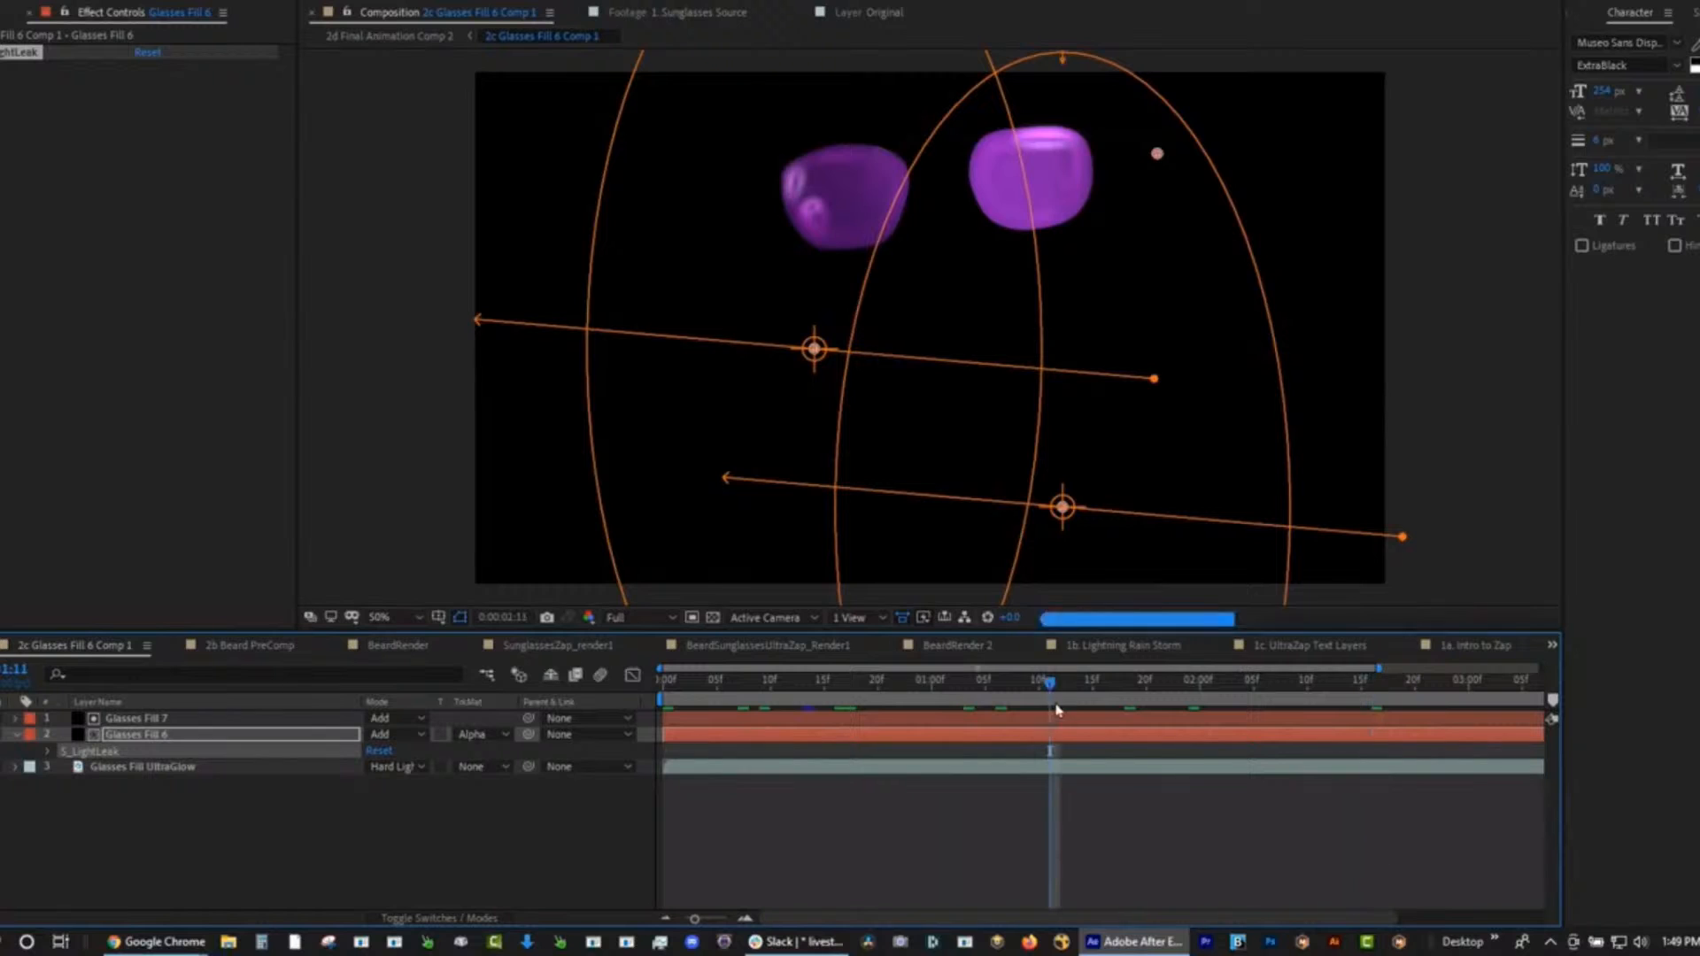
Open the 2e . Animation Split Before/Aftert.mov footage and maximize its viewer to show the before-and-after comparison.
key("ctrl+0")
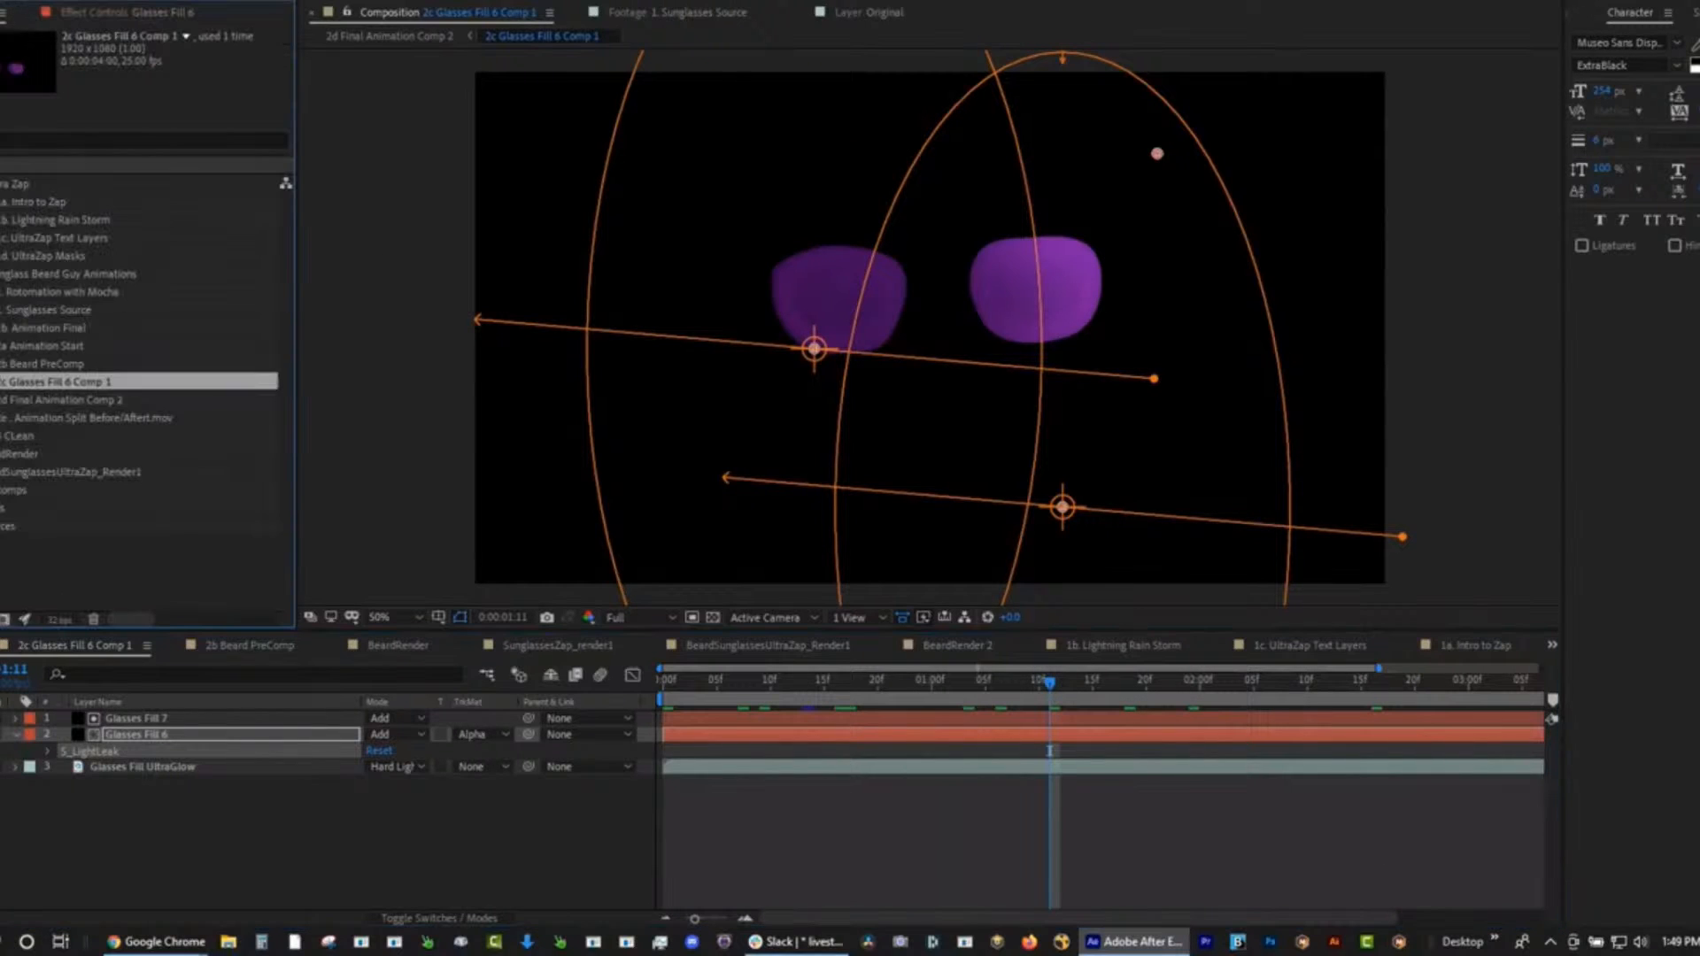
double_click(75, 420)
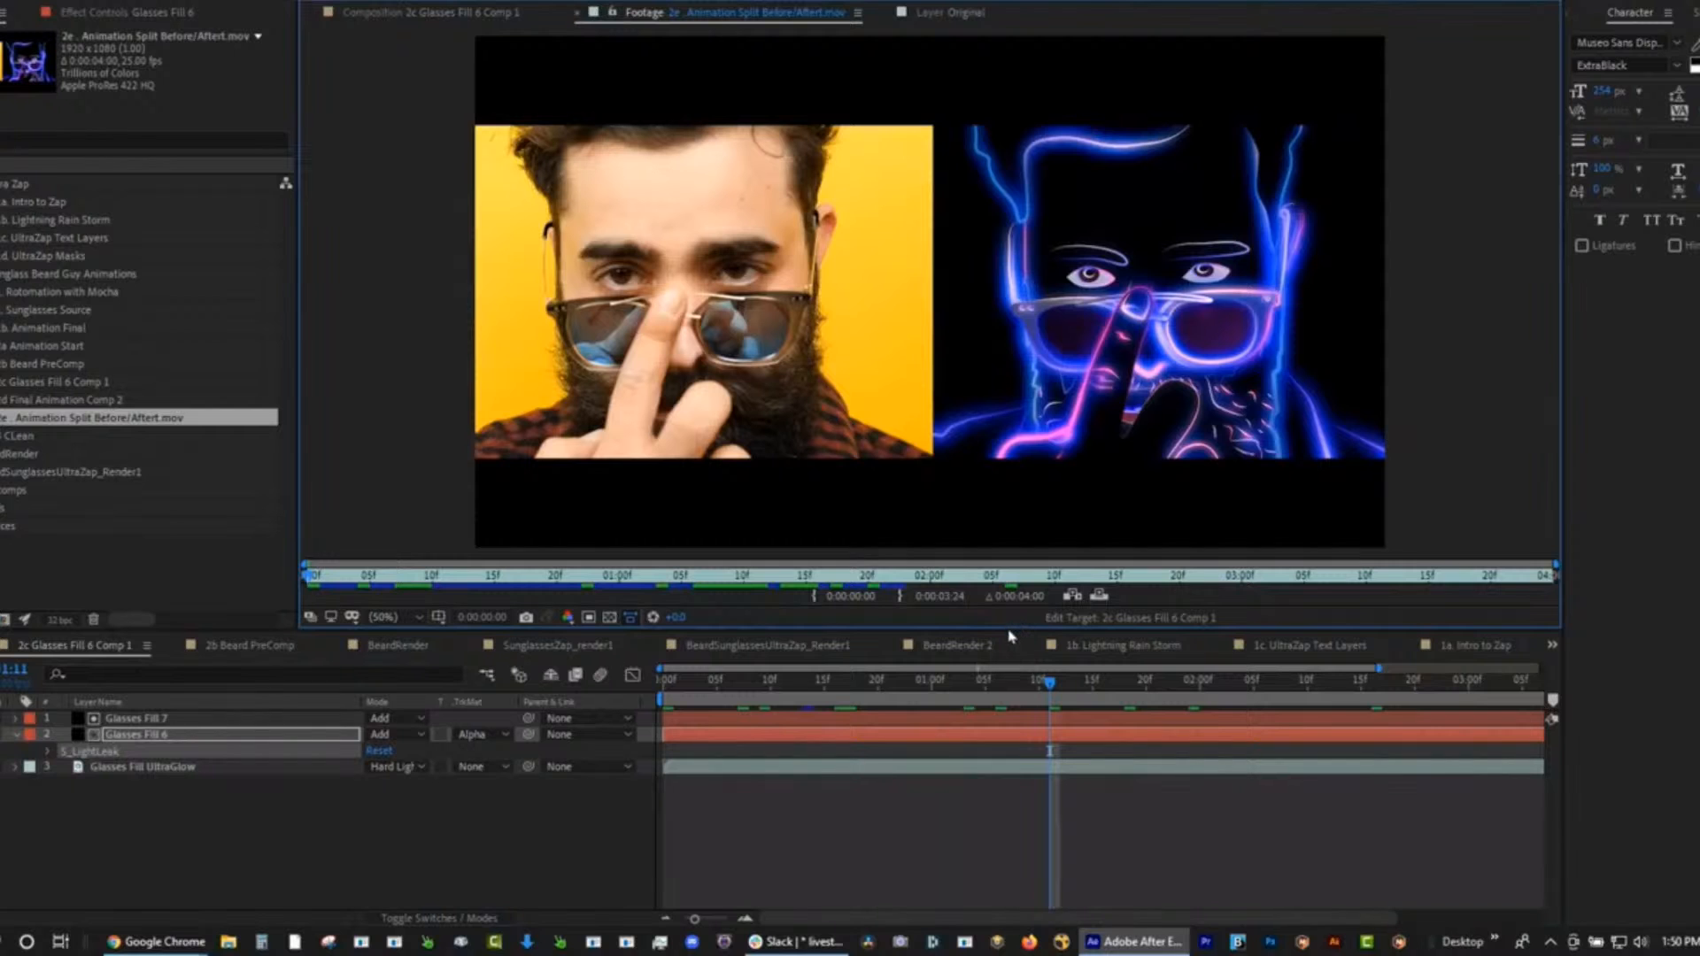
left_click_drag(926, 684, 846, 683)
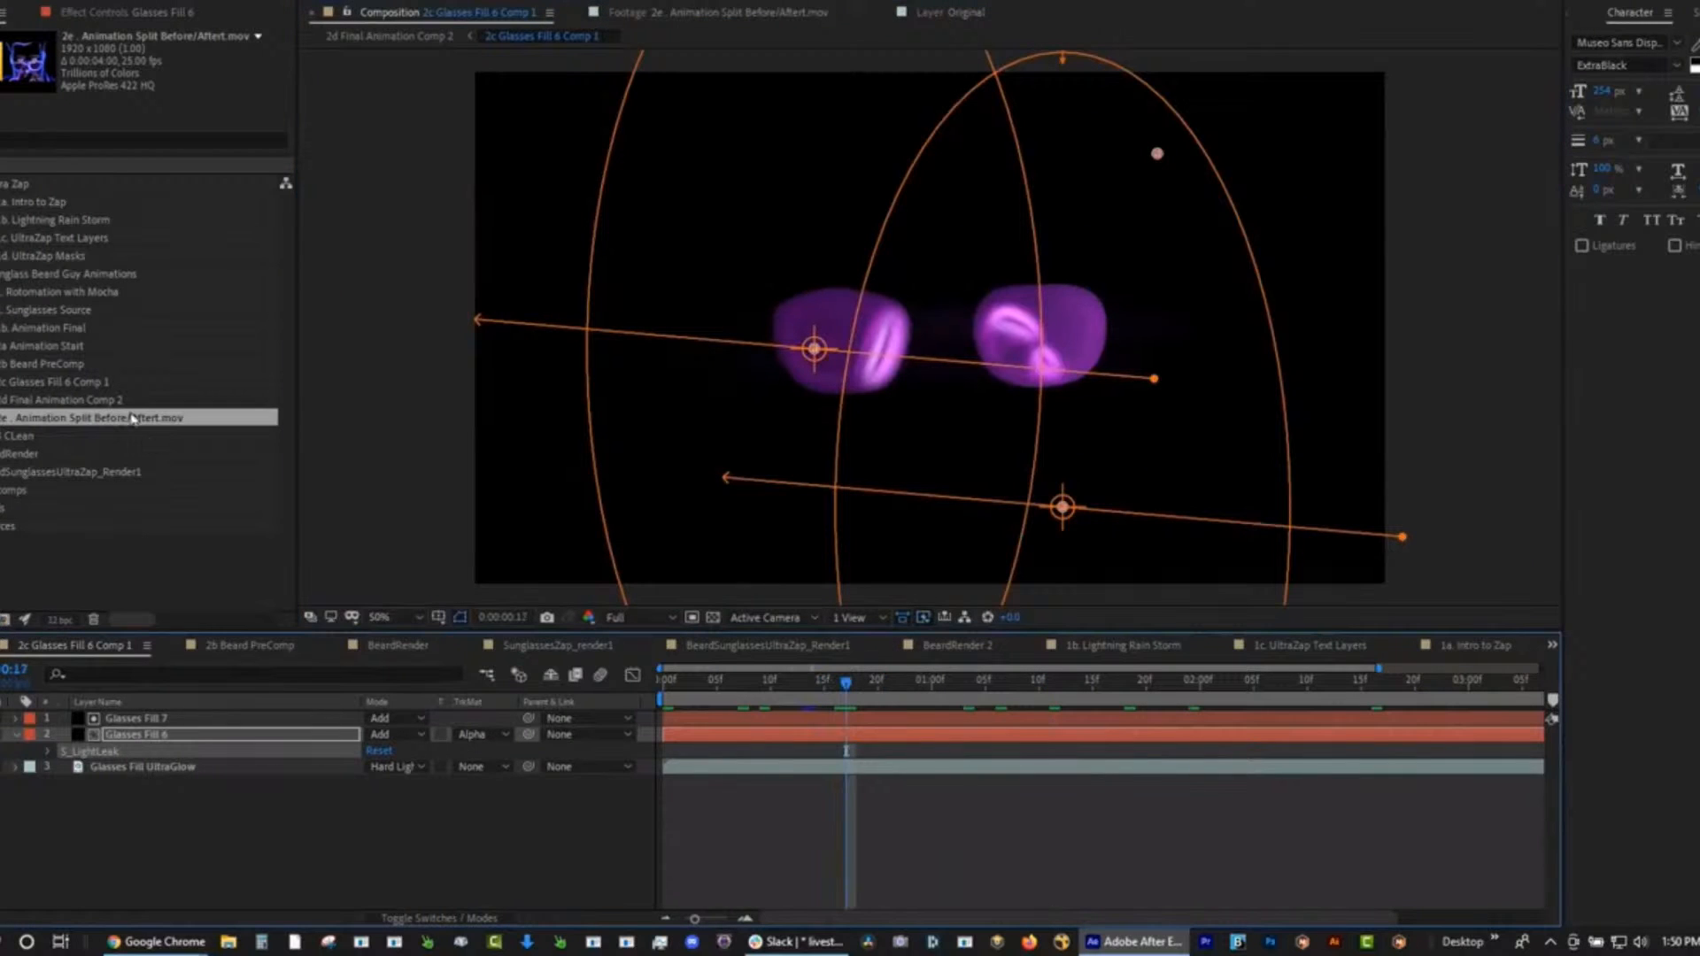
double_click(83, 420)
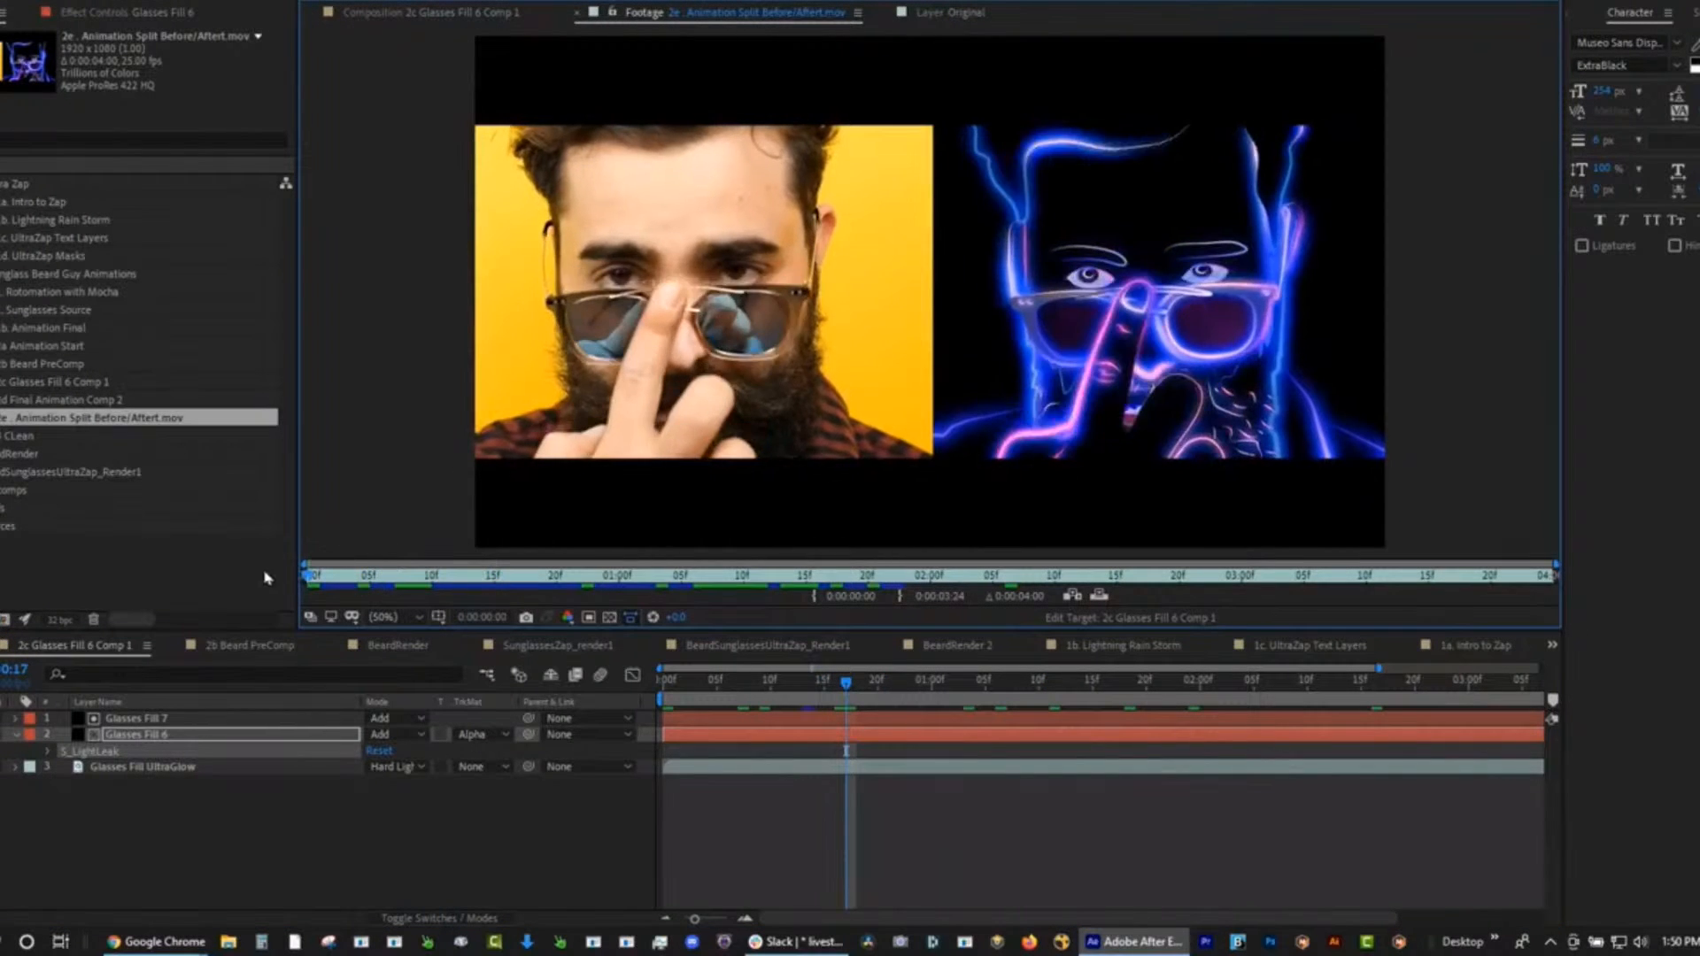
key("grave")
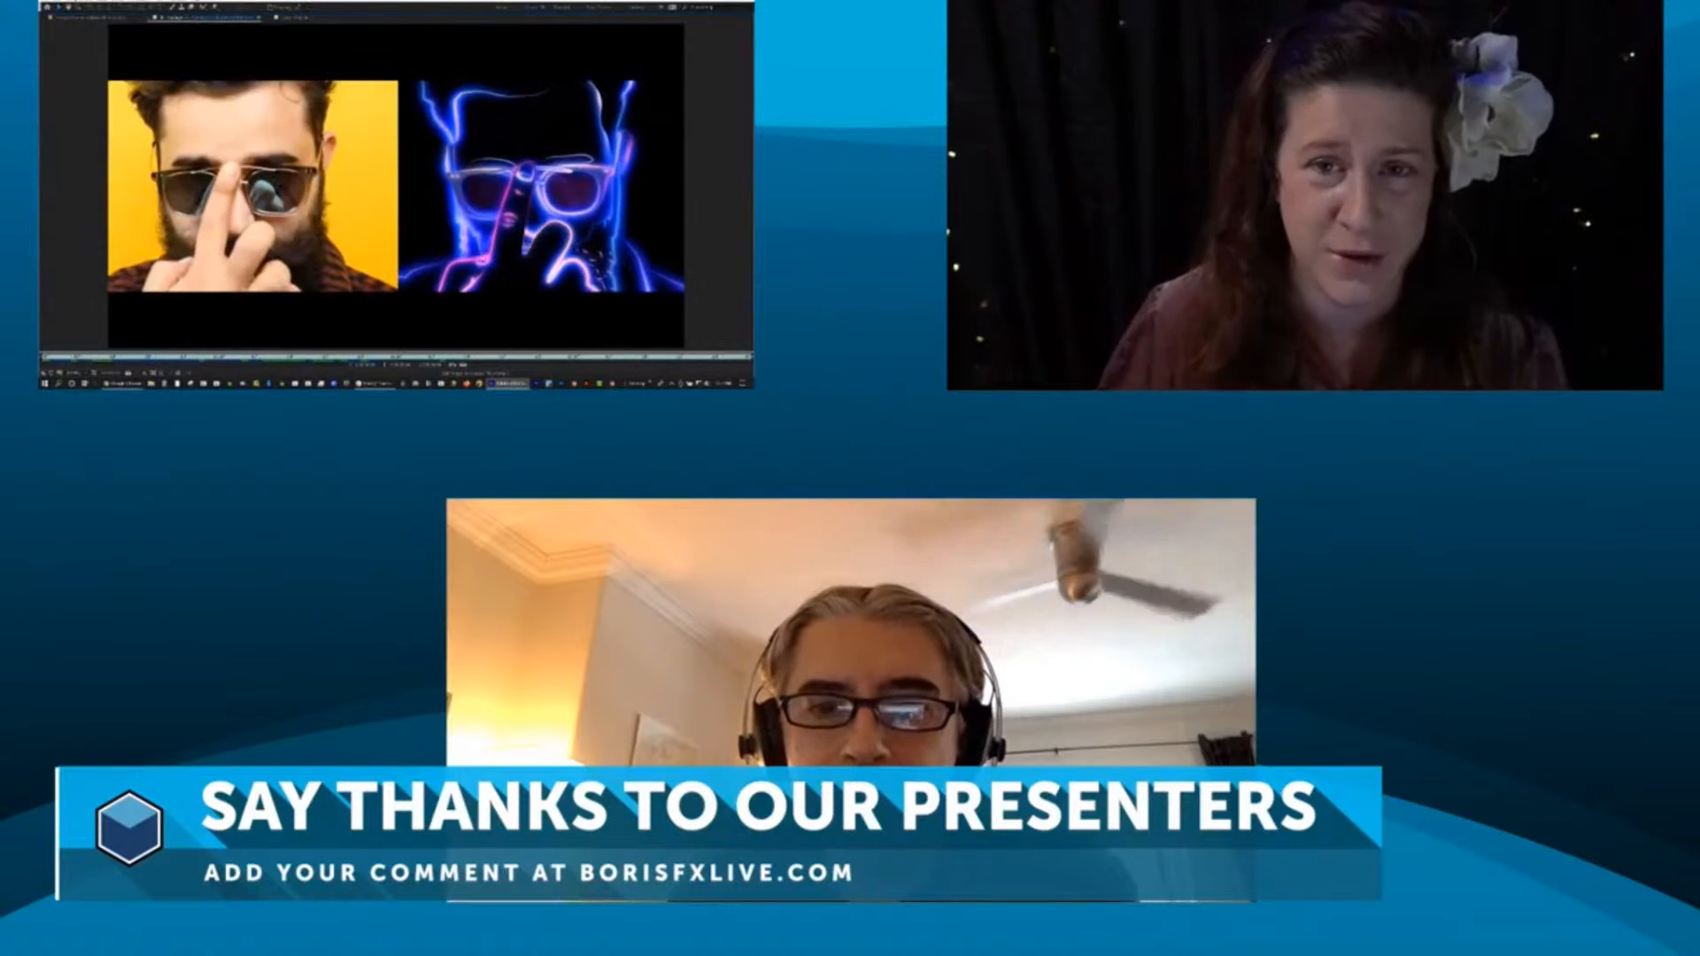
Switch to the Google Chrome window that shows the live-stream call.
mouse_move(106, 385)
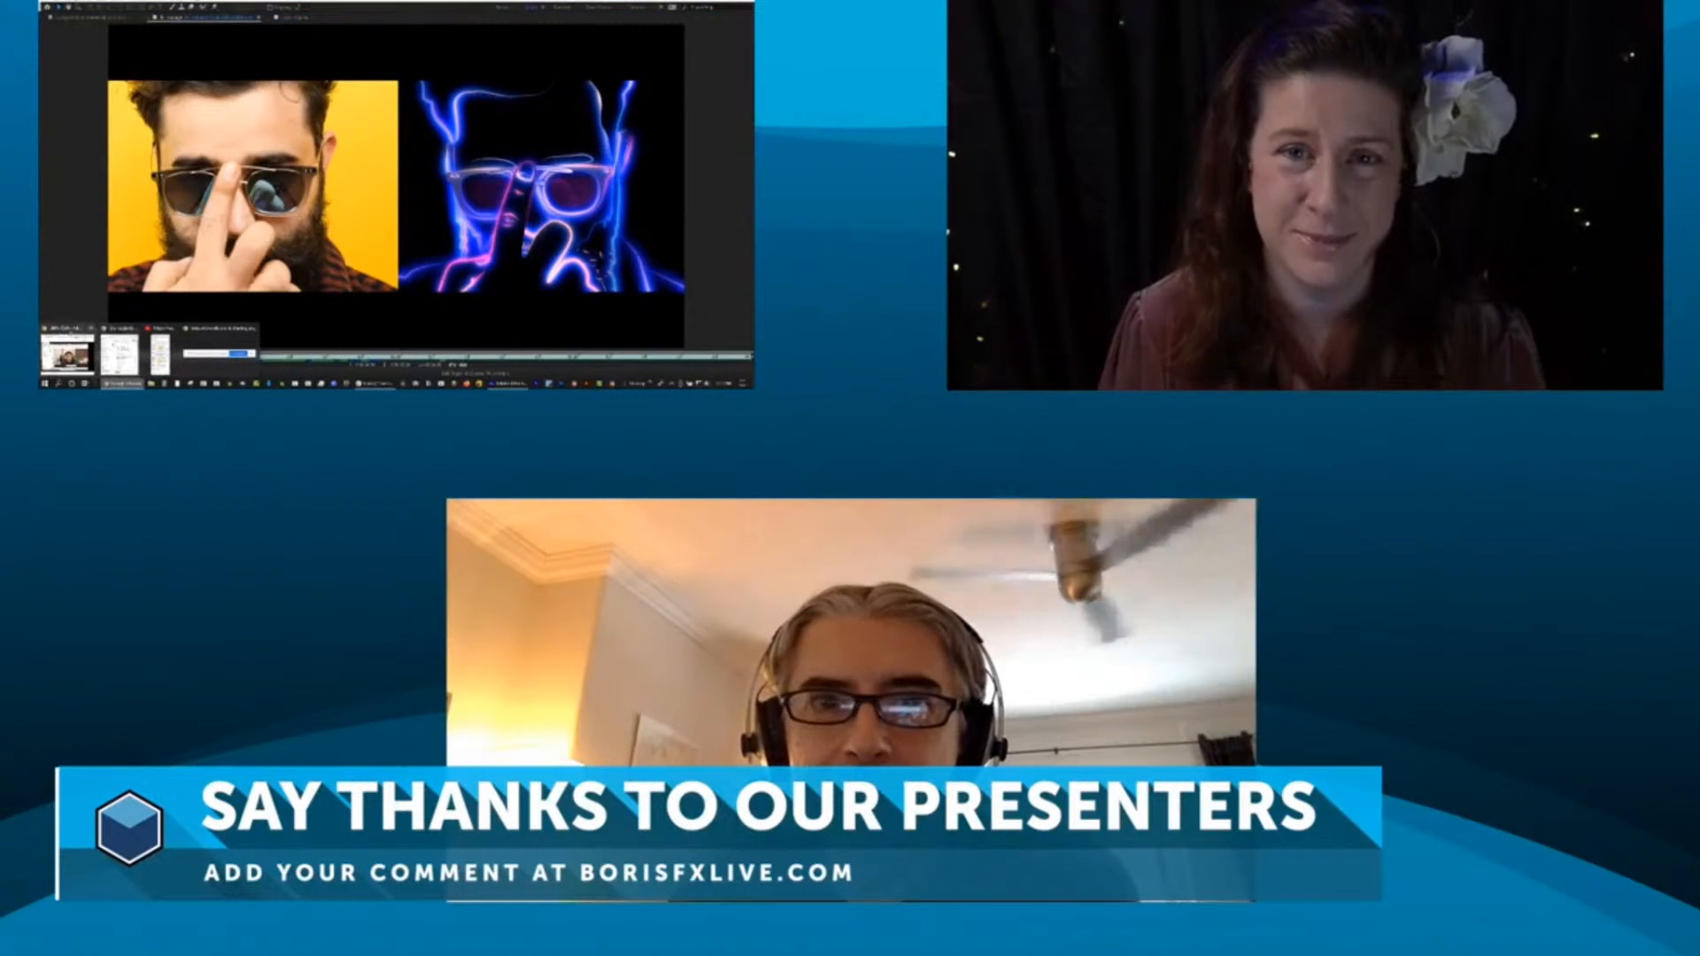
left_click(68, 337)
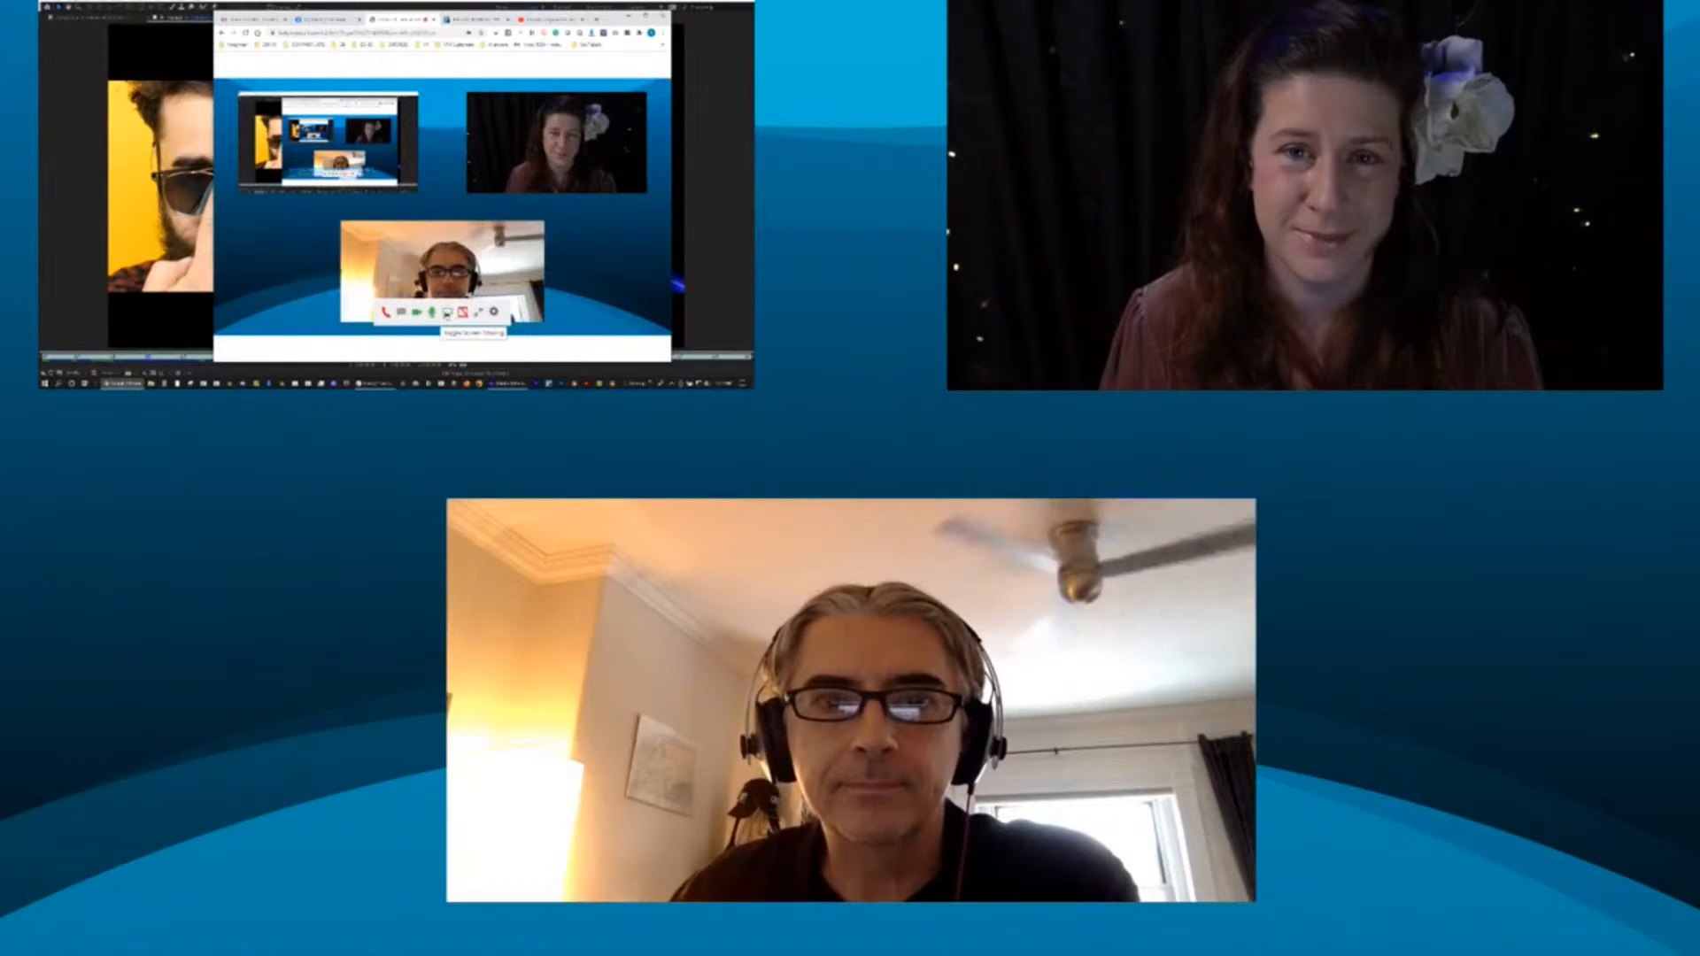
Stop sharing the screen in the live-stream call.
left_click(447, 313)
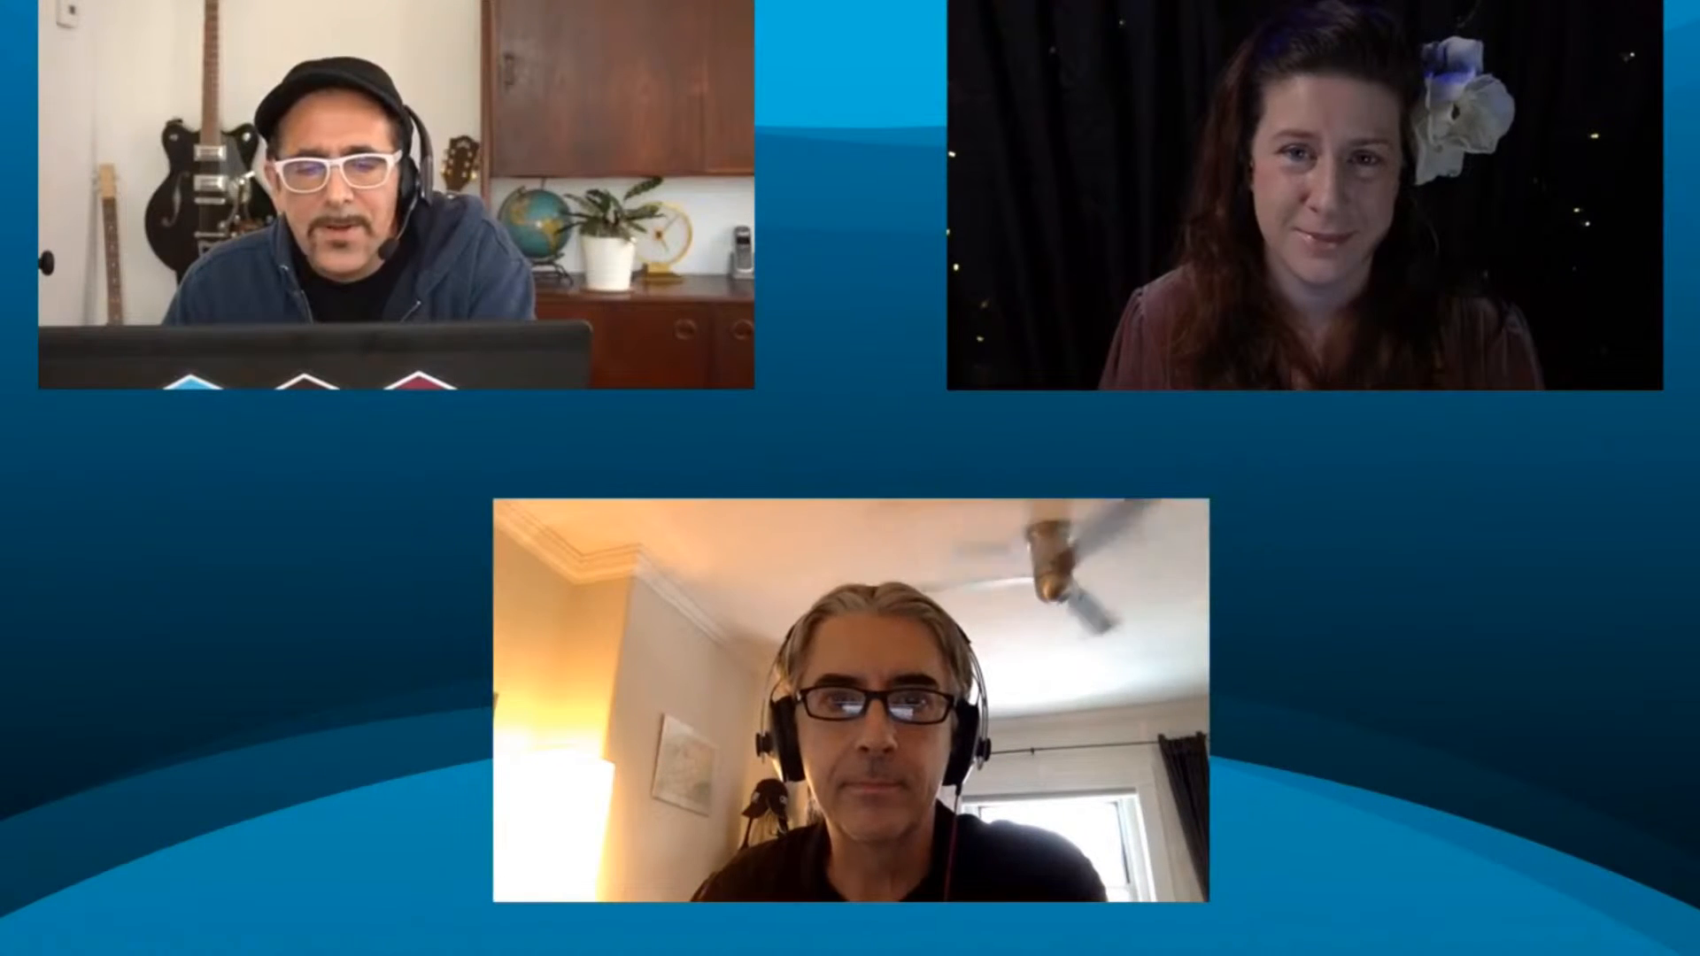
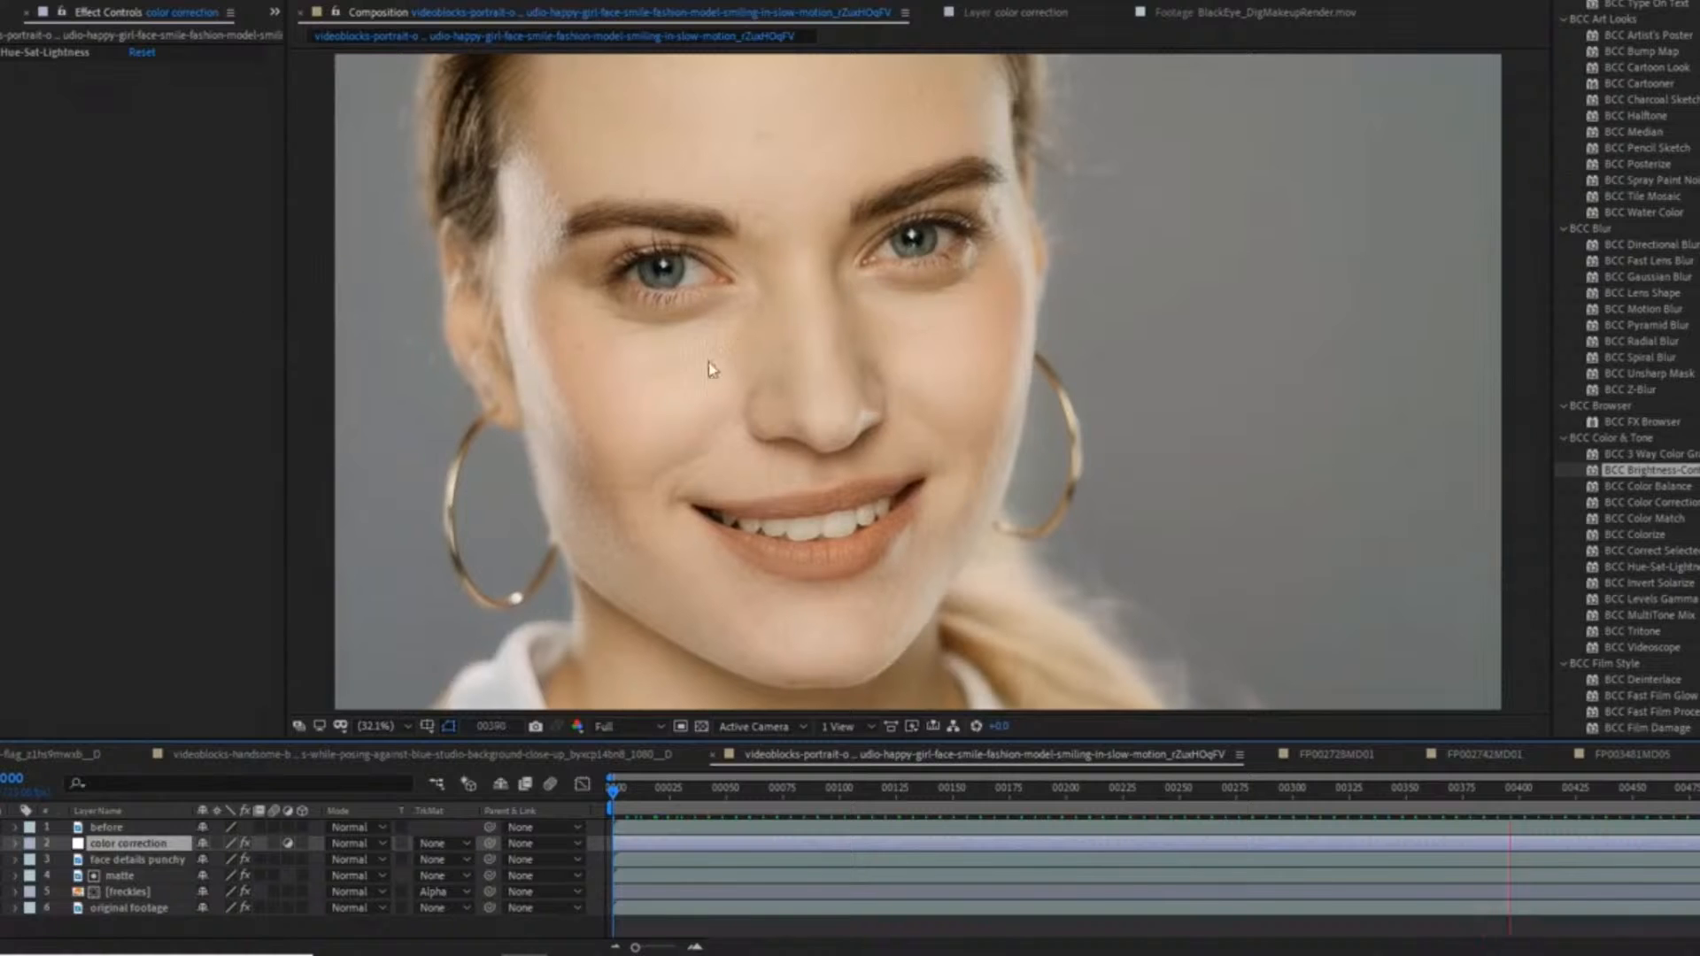
Select the freckles layer and scrub the portrait composition between frames 0 and 495 to examine the tracked freckles.
key("space")
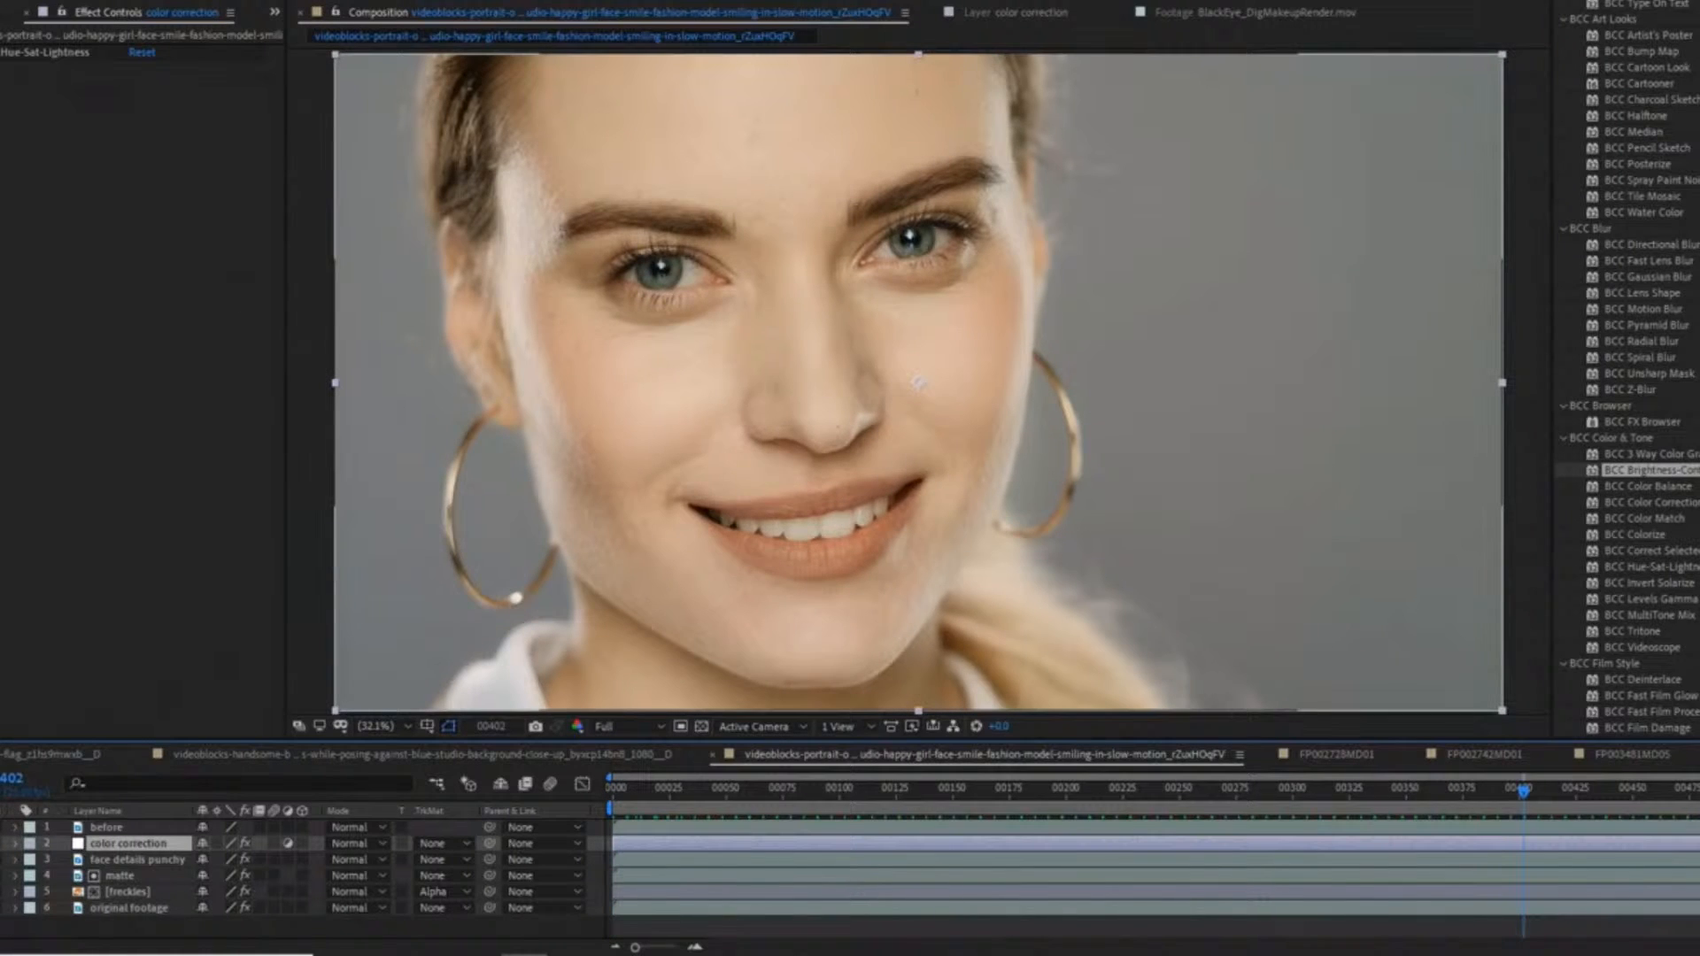
key("Home")
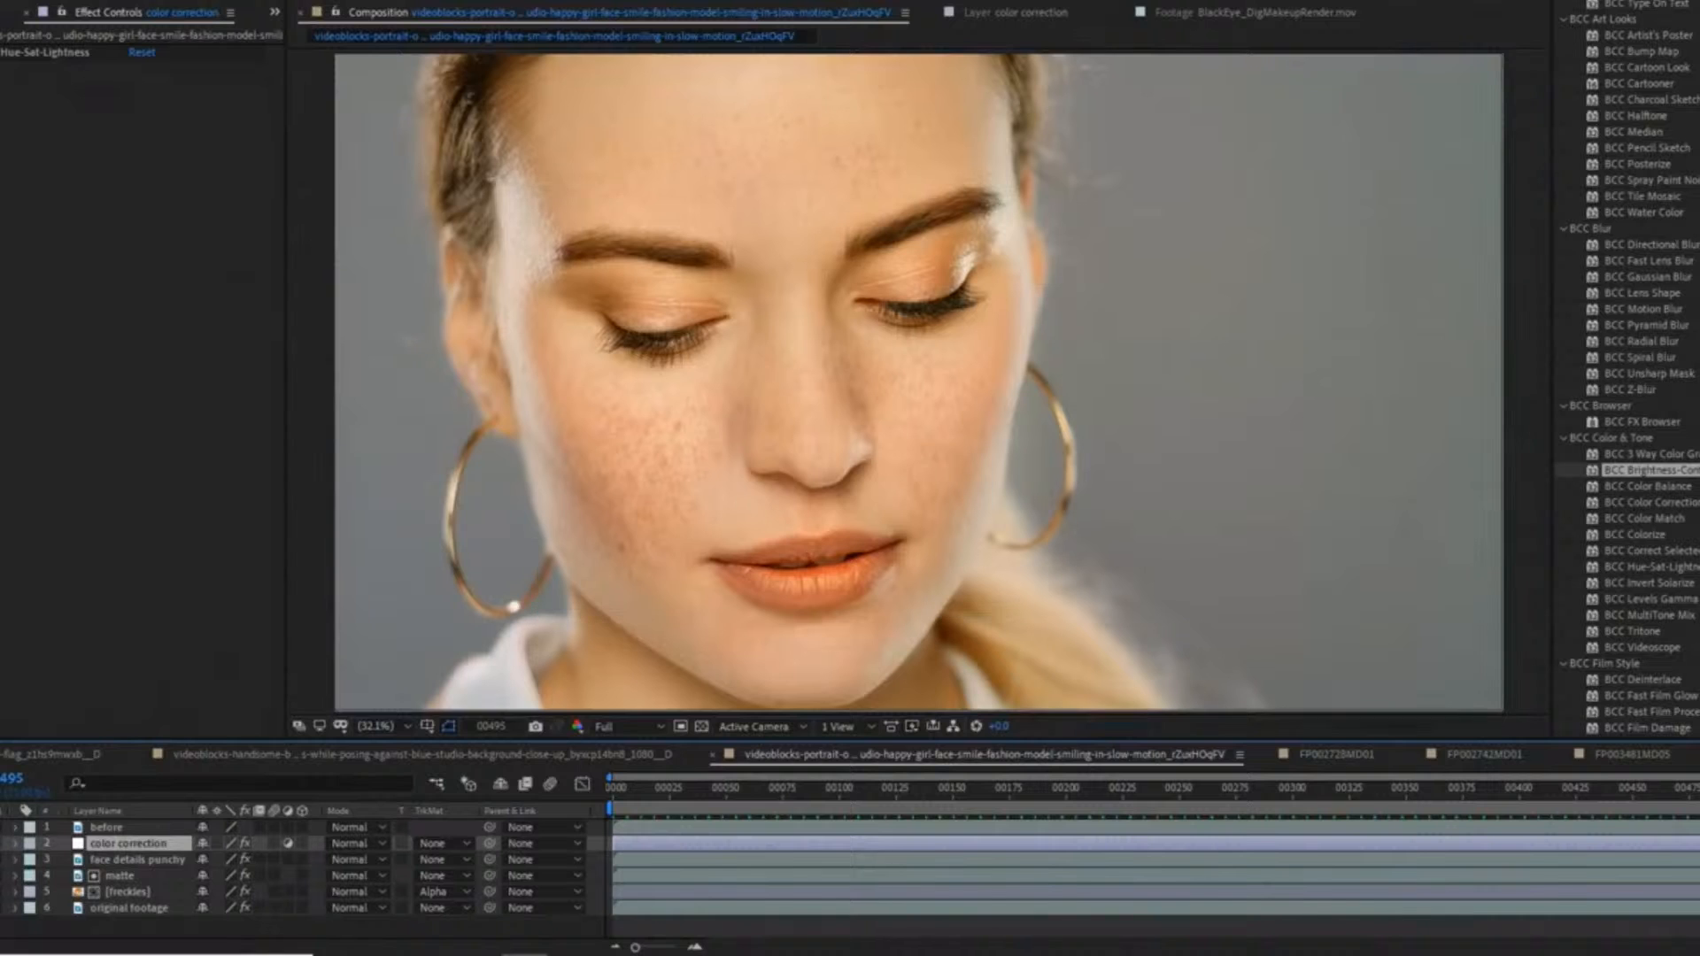
left_click(73, 894)
left_click(51, 116)
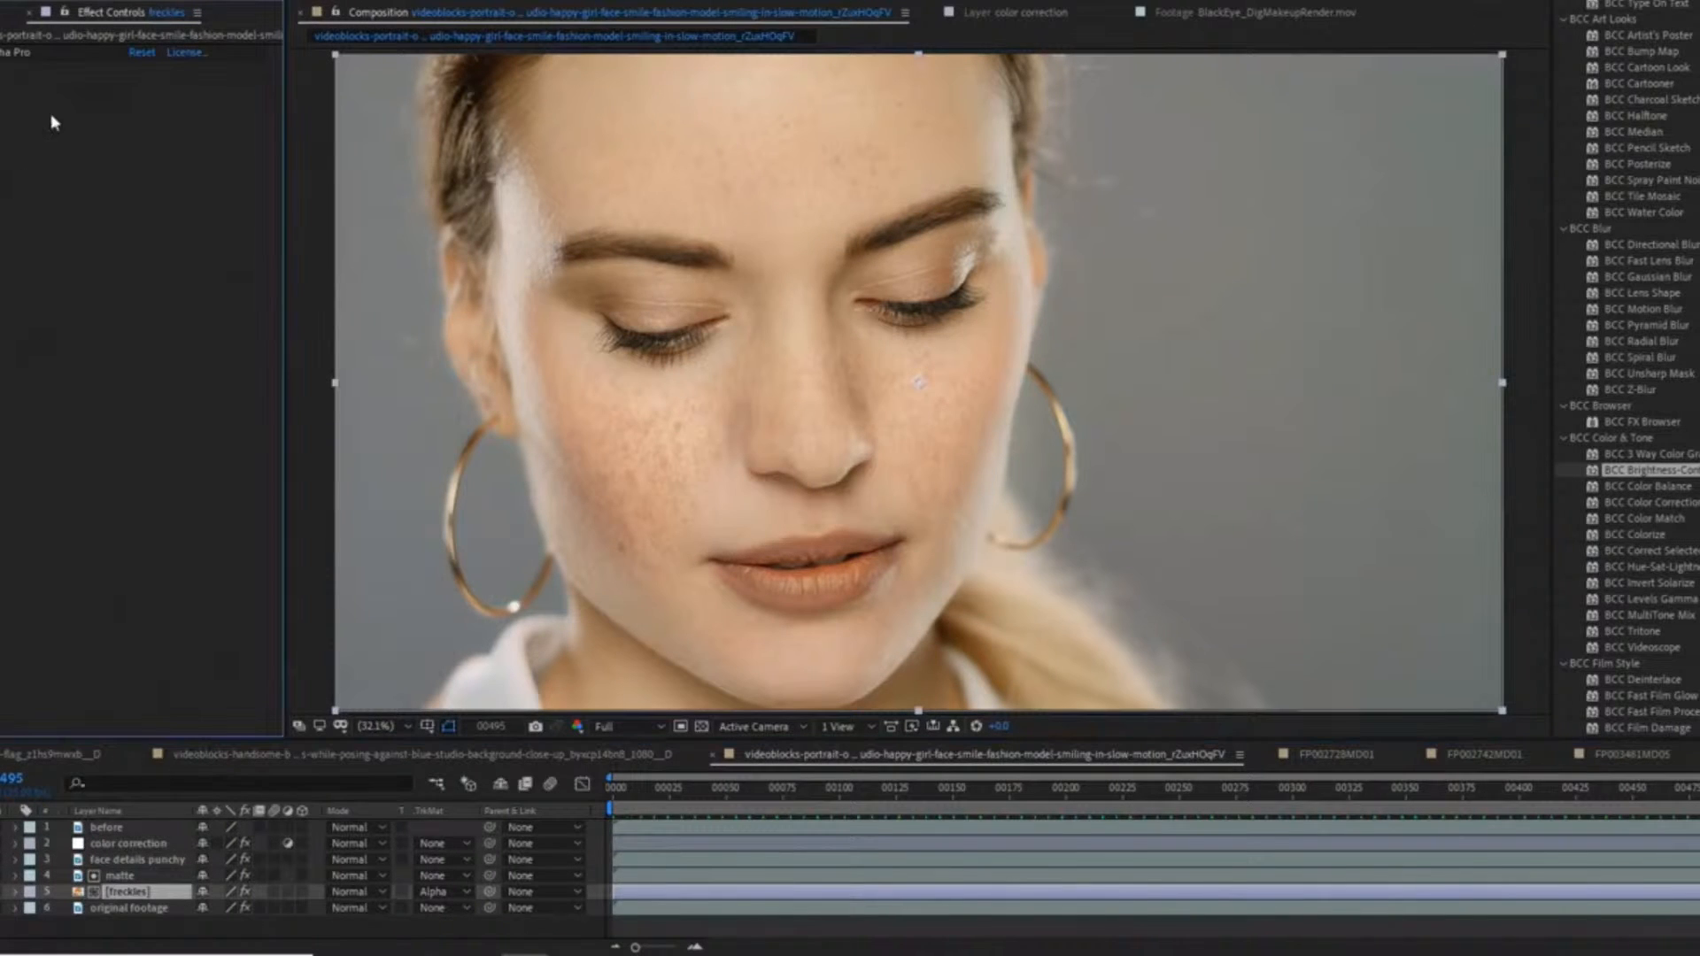
left_click_drag(1694, 790, 515, 740)
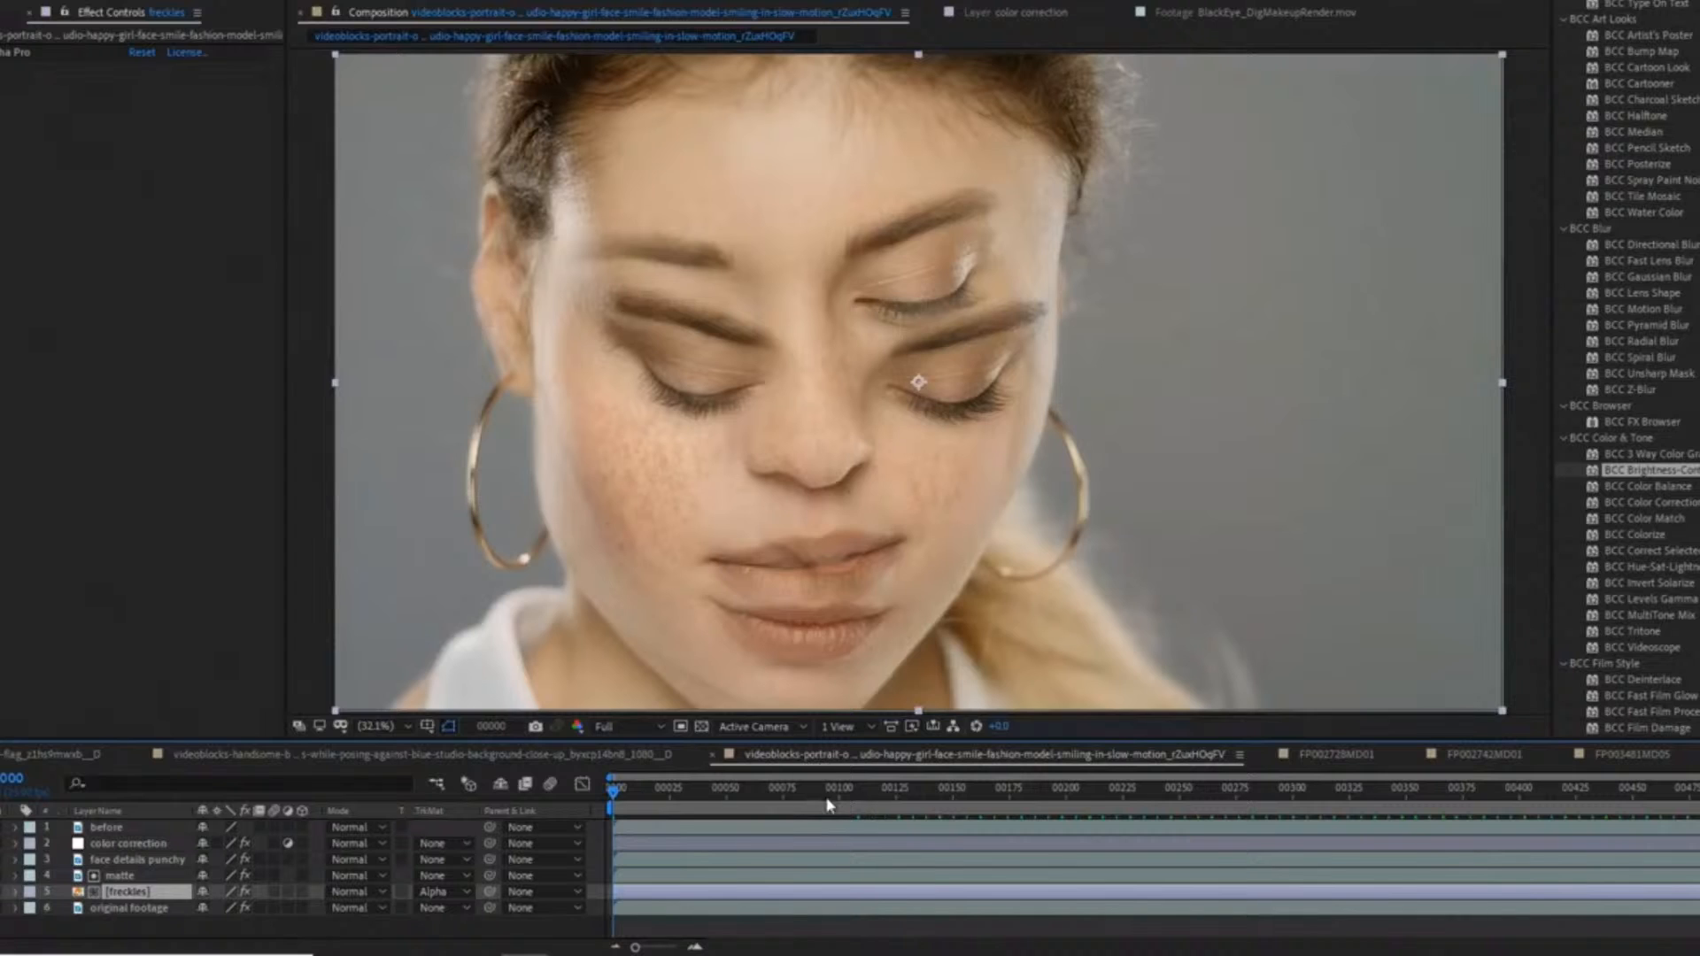
left_click_drag(828, 806, 1699, 794)
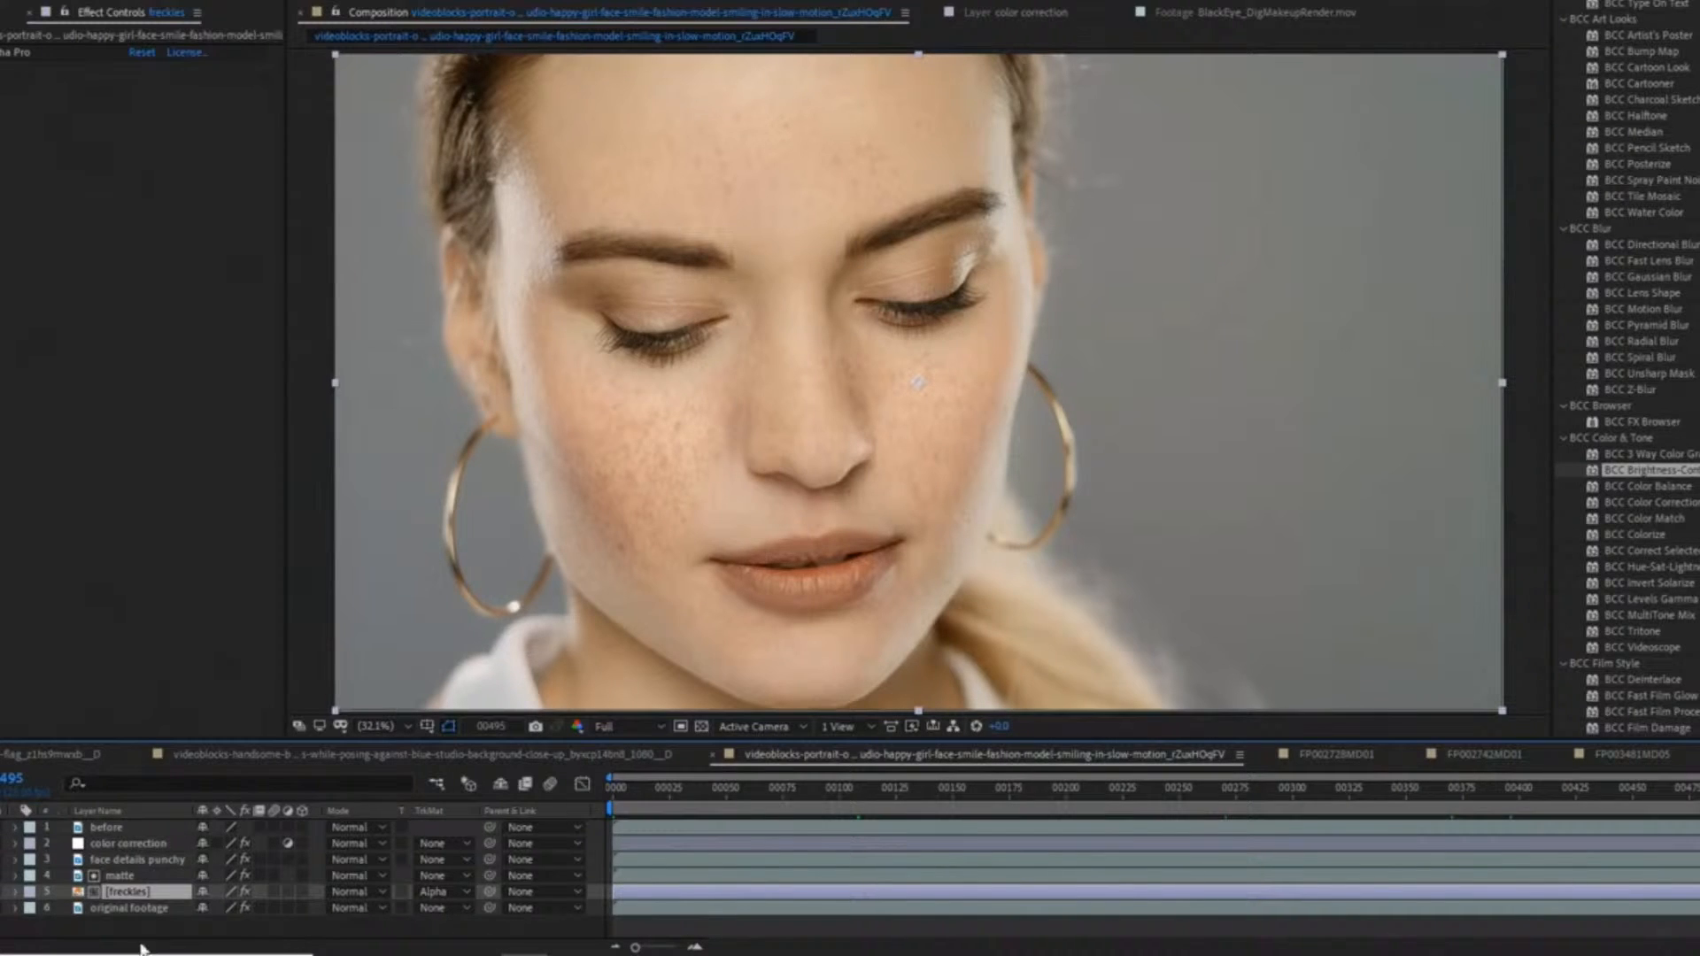
left_click(7, 53)
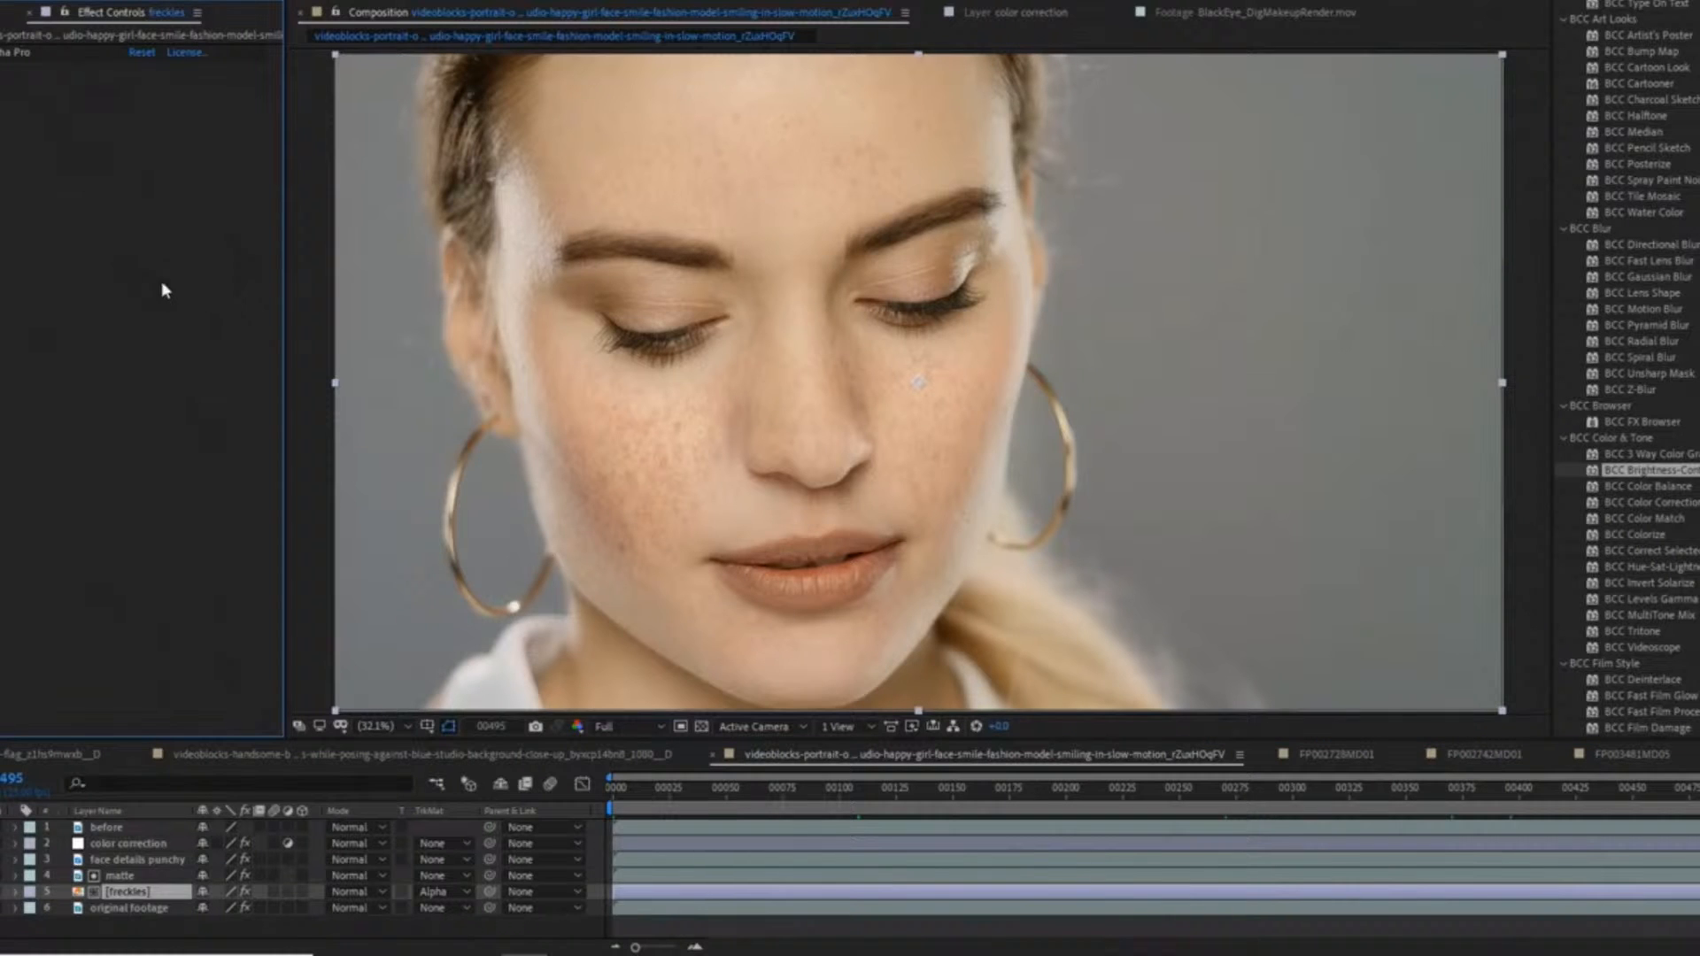
Scrub and play the composition from the start to check that the freckles follow the moving face, ending at frame 0.
left_click_drag(1578, 793, 413, 770)
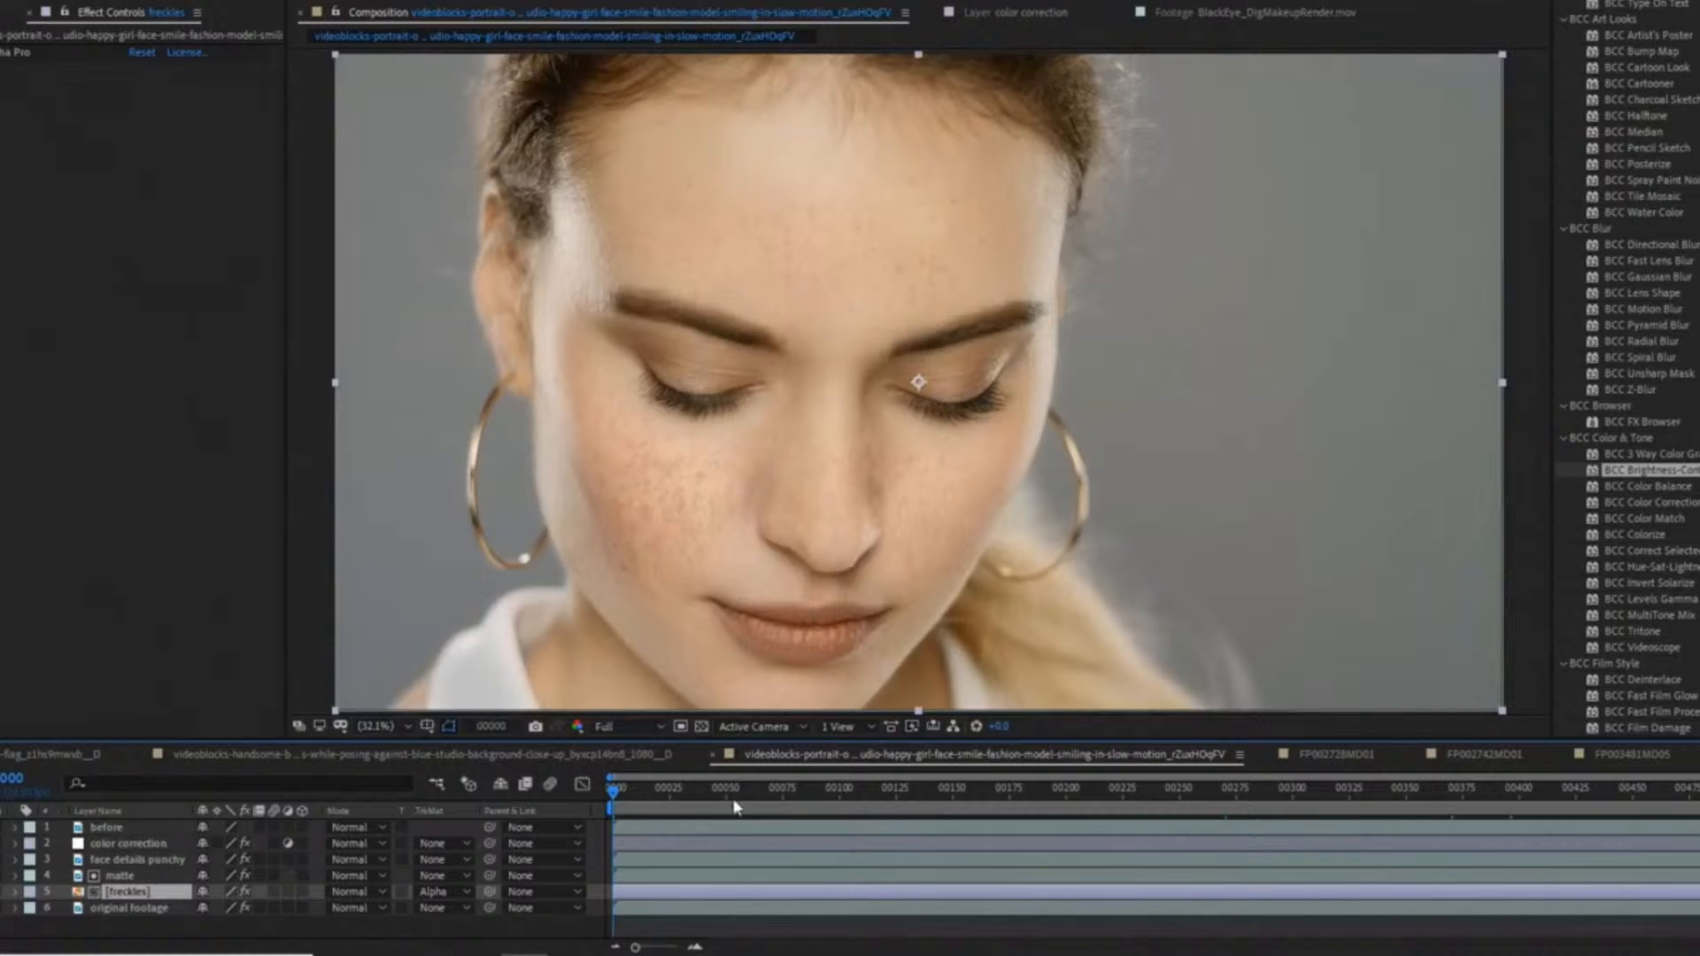
left_click_drag(1045, 797, 1204, 815)
left_click_drag(1371, 795, 1573, 793)
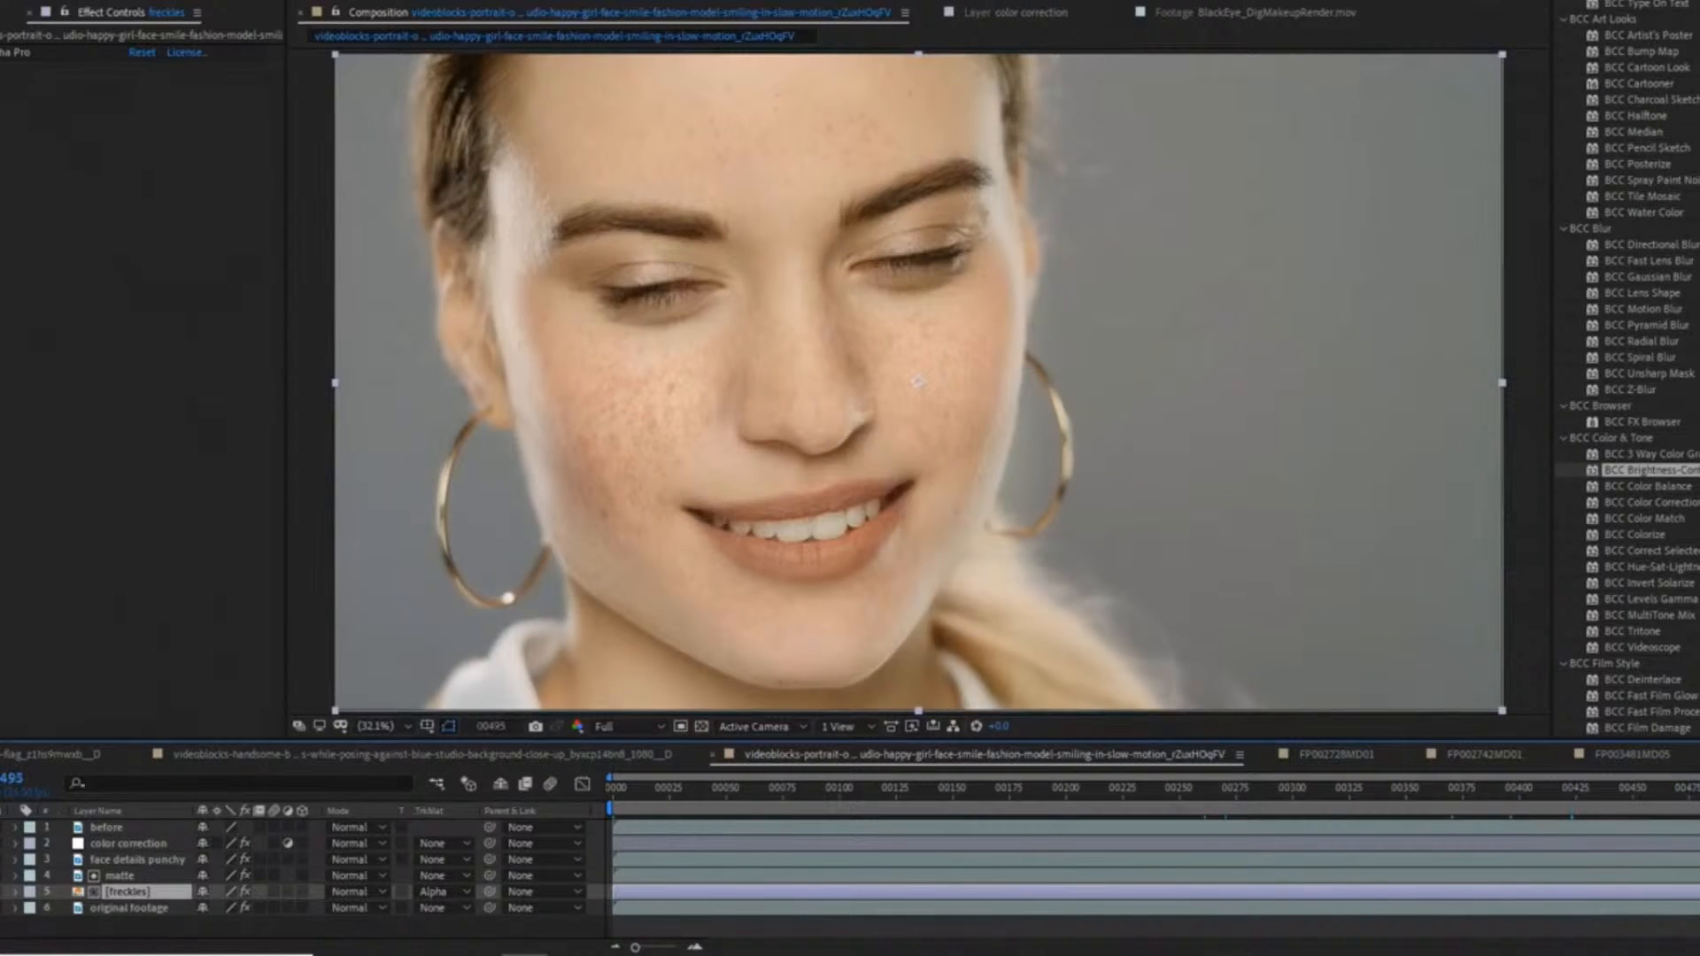
key("Home")
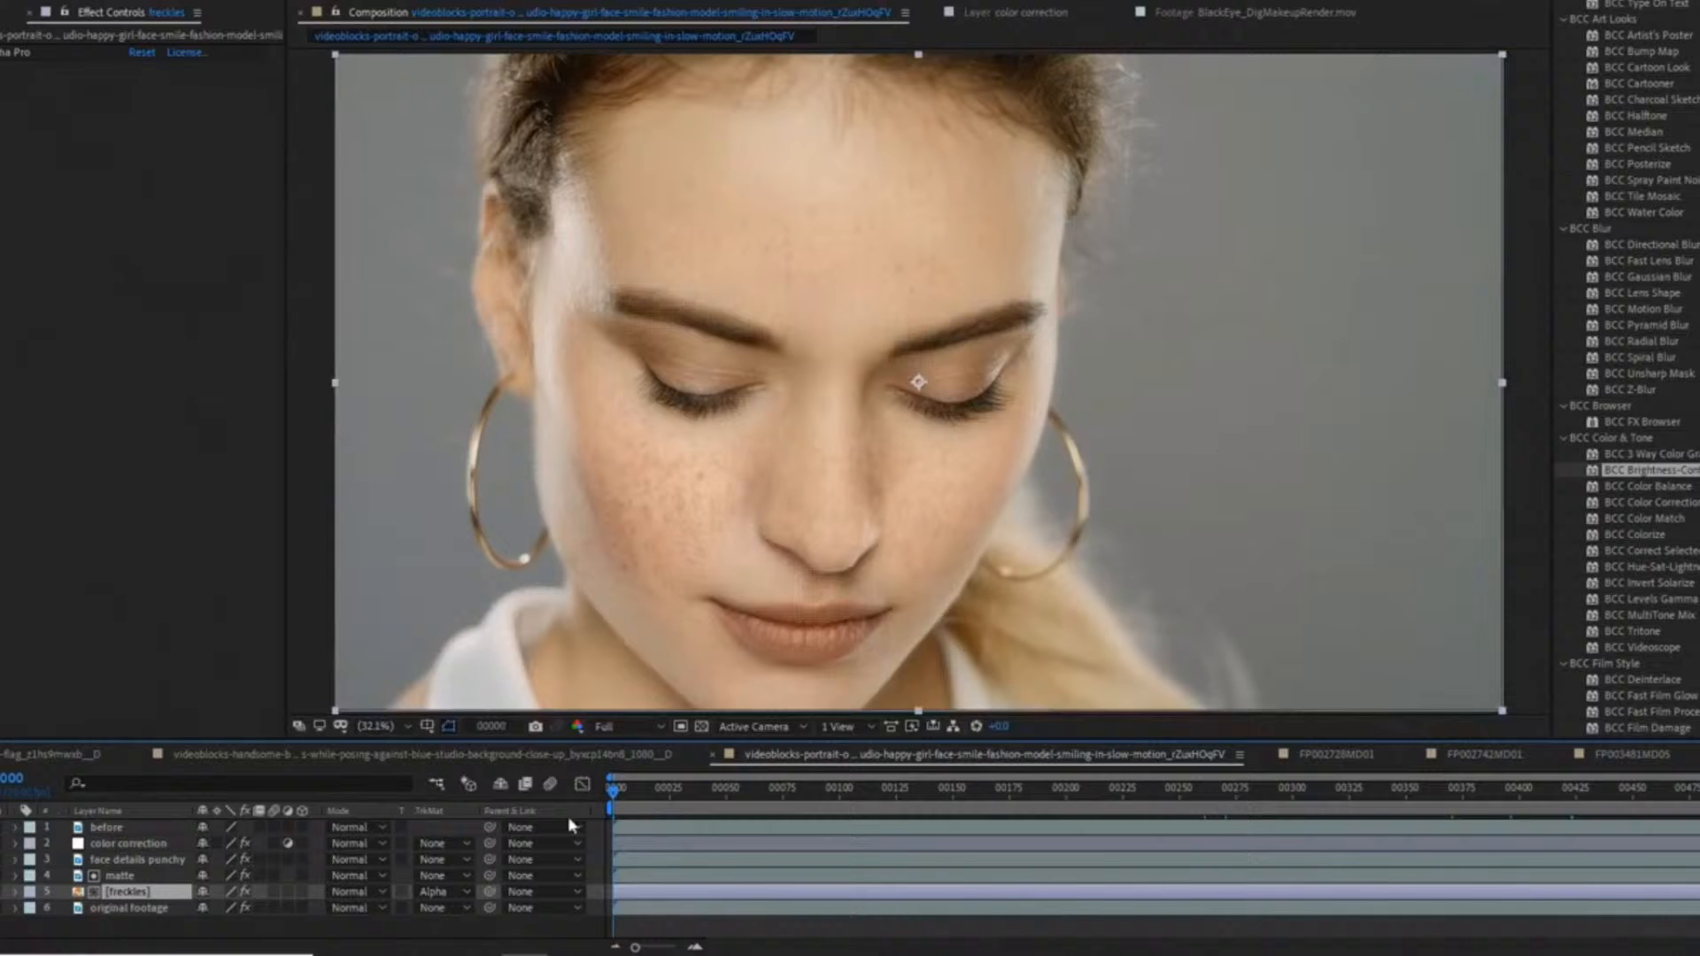
key("space")
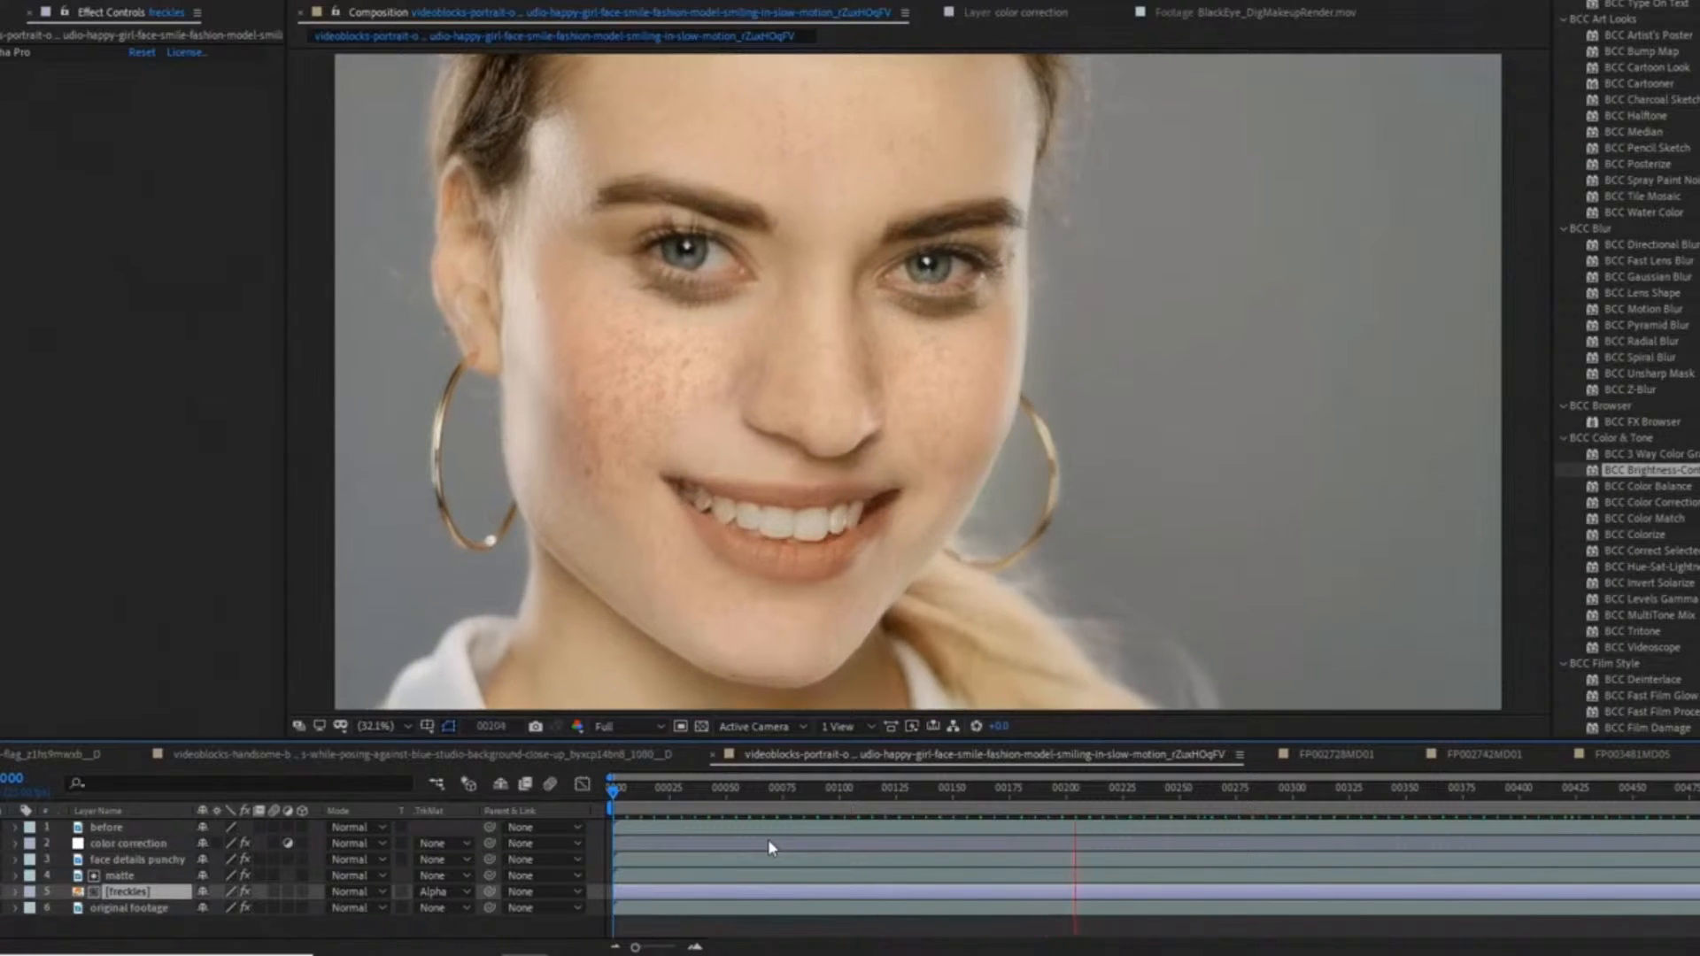
key("space")
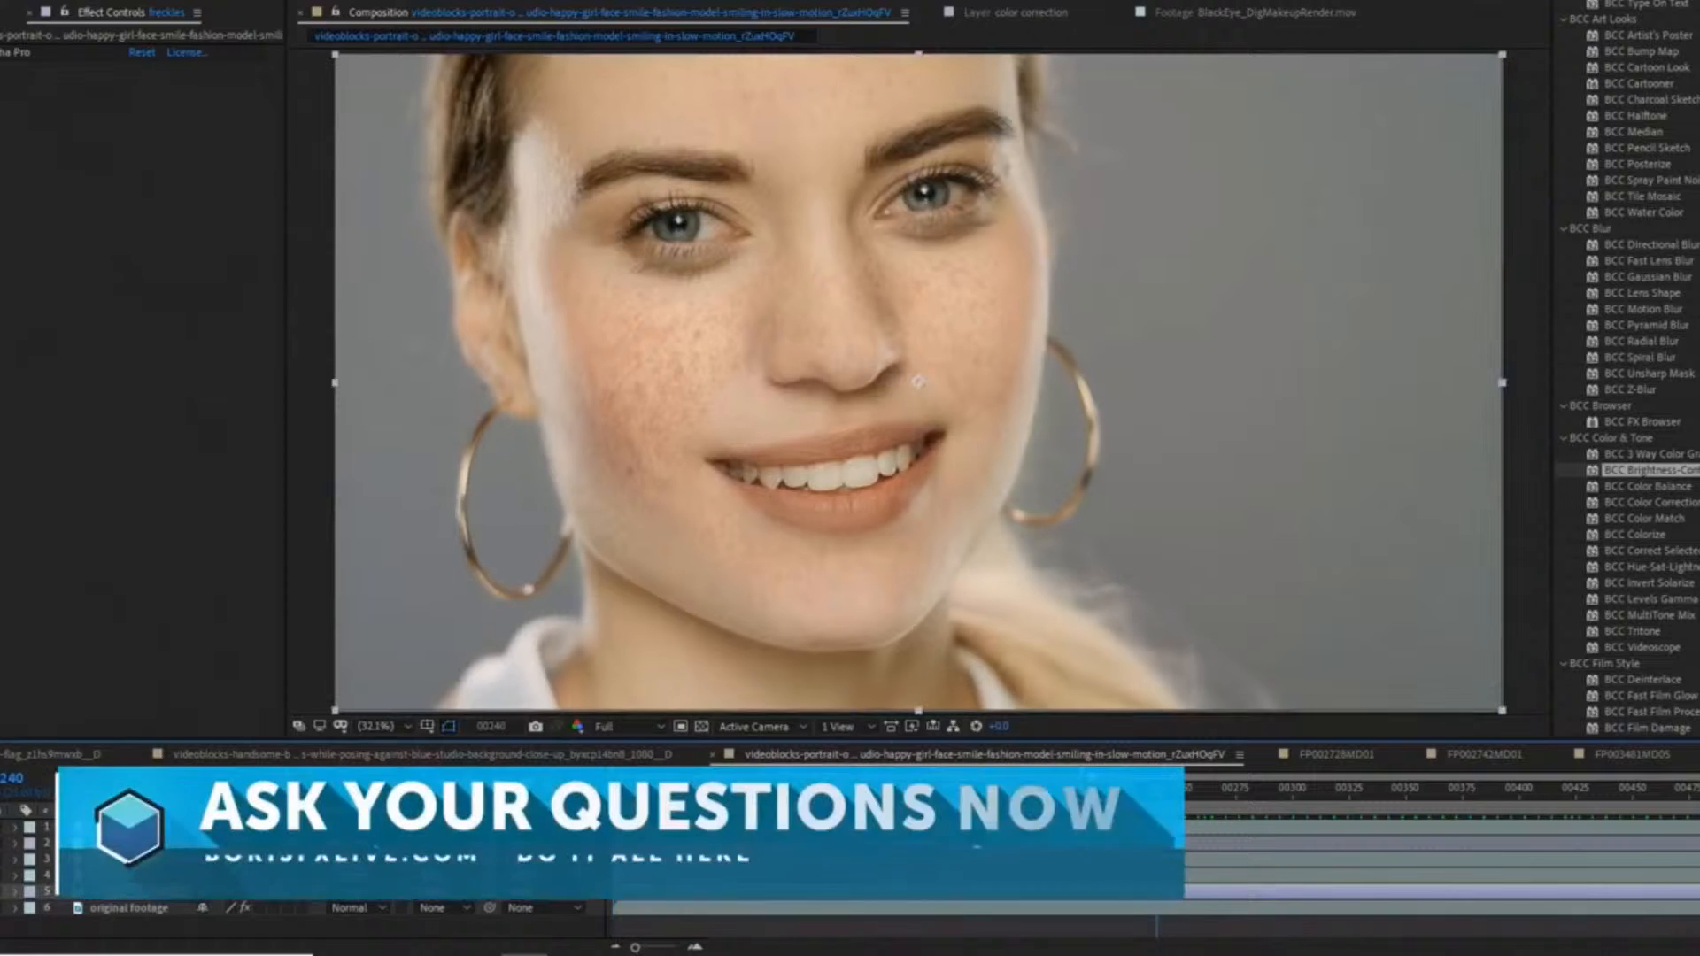
left_click(629, 788)
left_click_drag(629, 788, 612, 788)
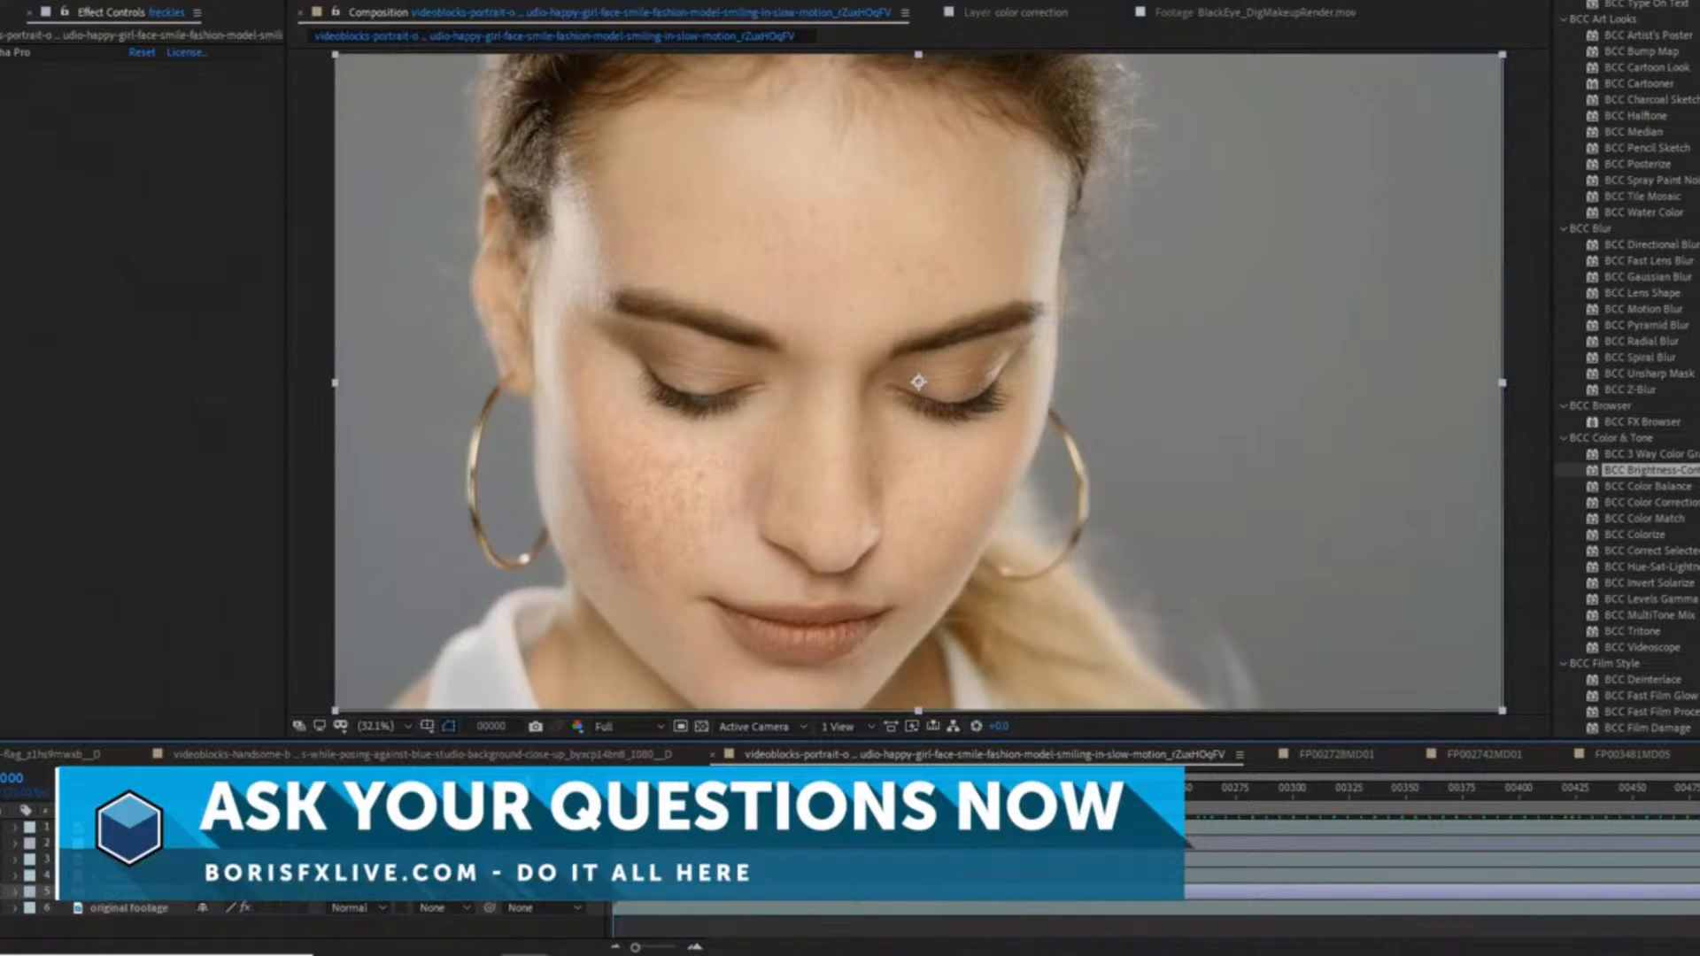
Launch Mocha Pro from the original footage layer and dismiss its welcome window.
left_click(100, 910)
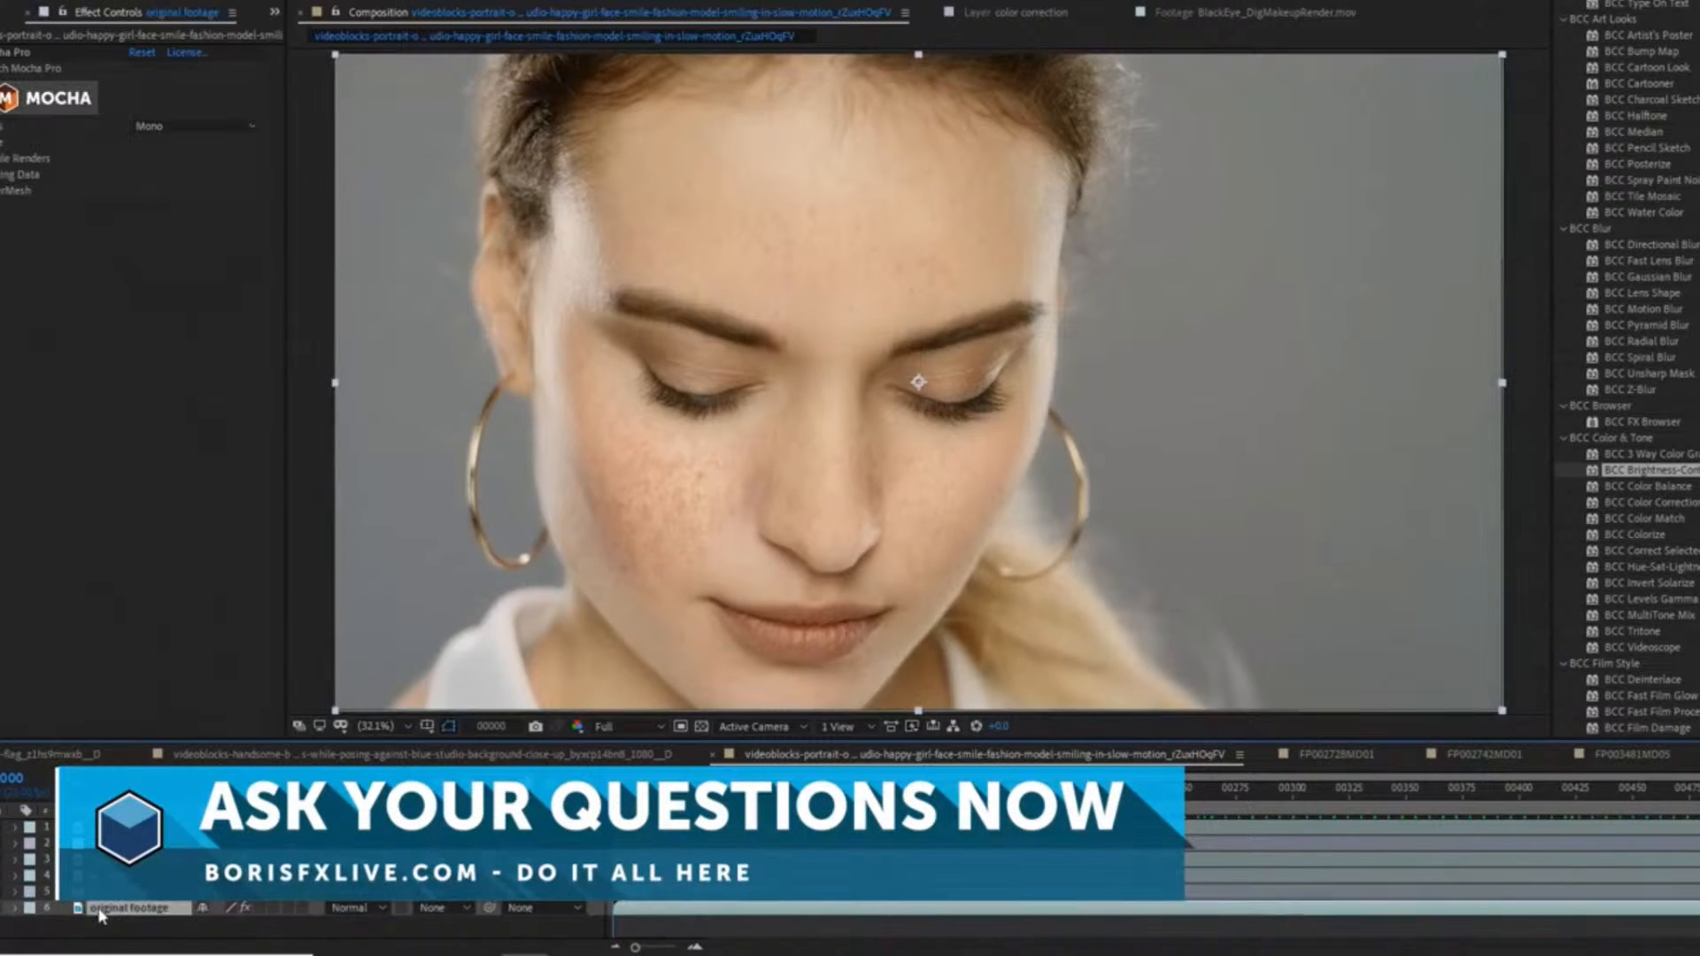
left_click(43, 103)
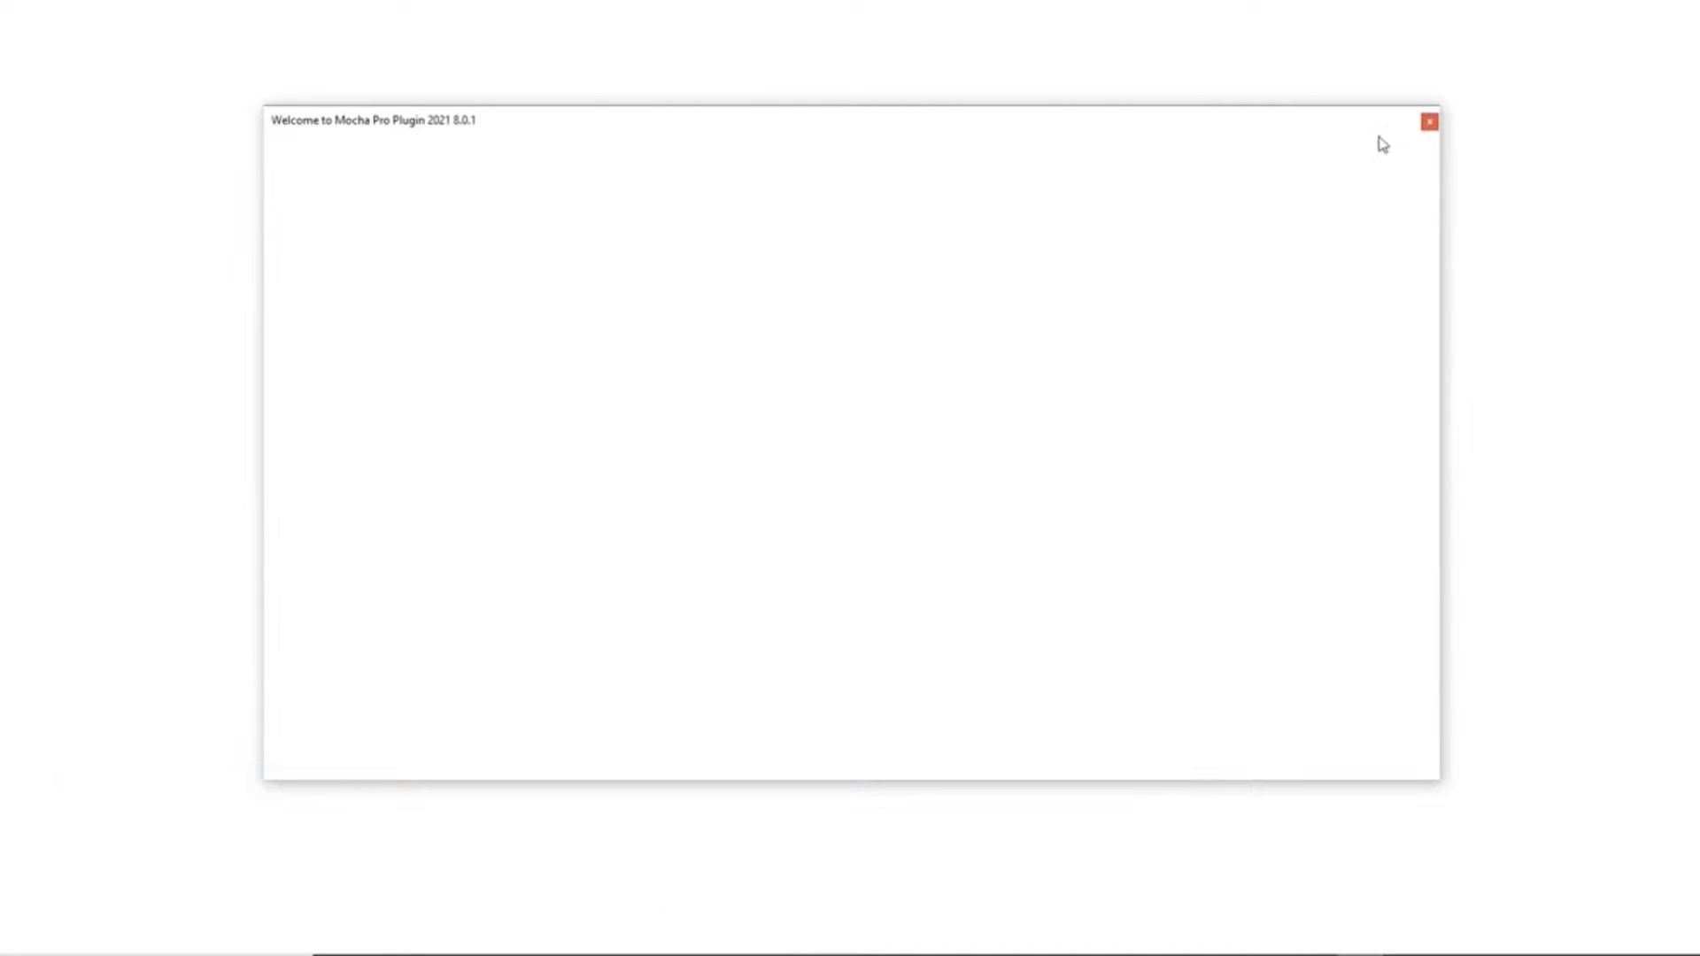
left_click(1429, 122)
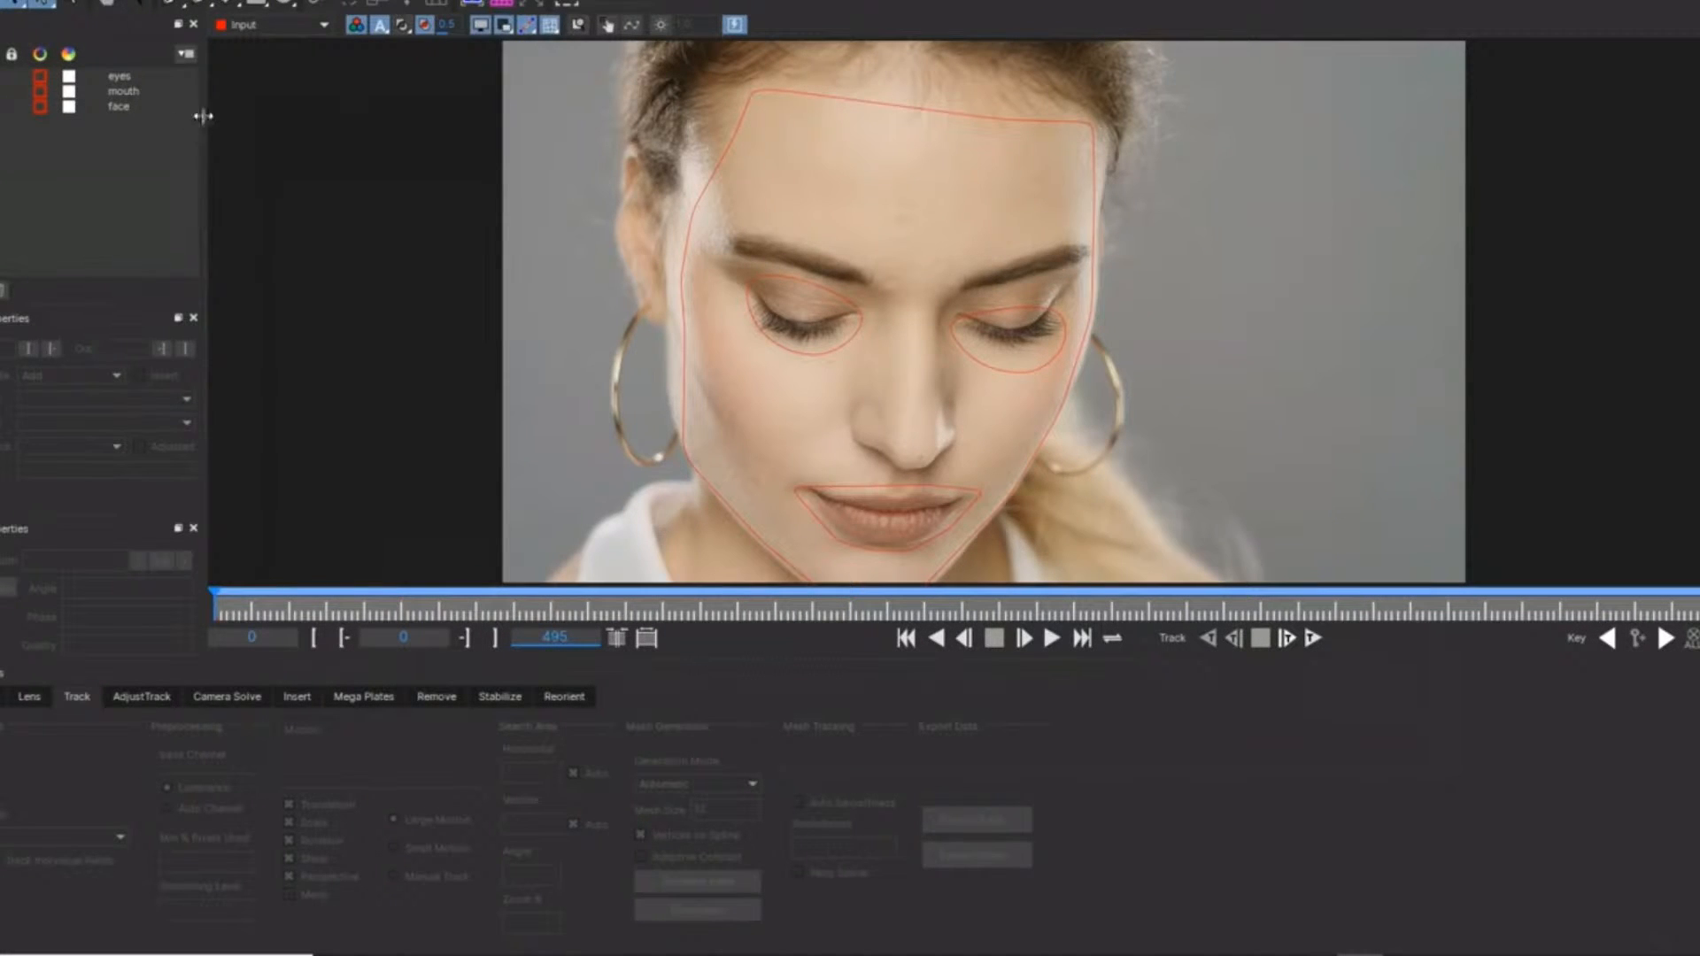
Delete the existing eyes, mouth and face layers from the Mocha project.
mouse_move(213, 602)
left_mouse_down()
mouse_move(1336, 601)
mouse_move(213, 601)
left_mouse_up()
left_click(114, 78)
left_click(123, 107, "shift")
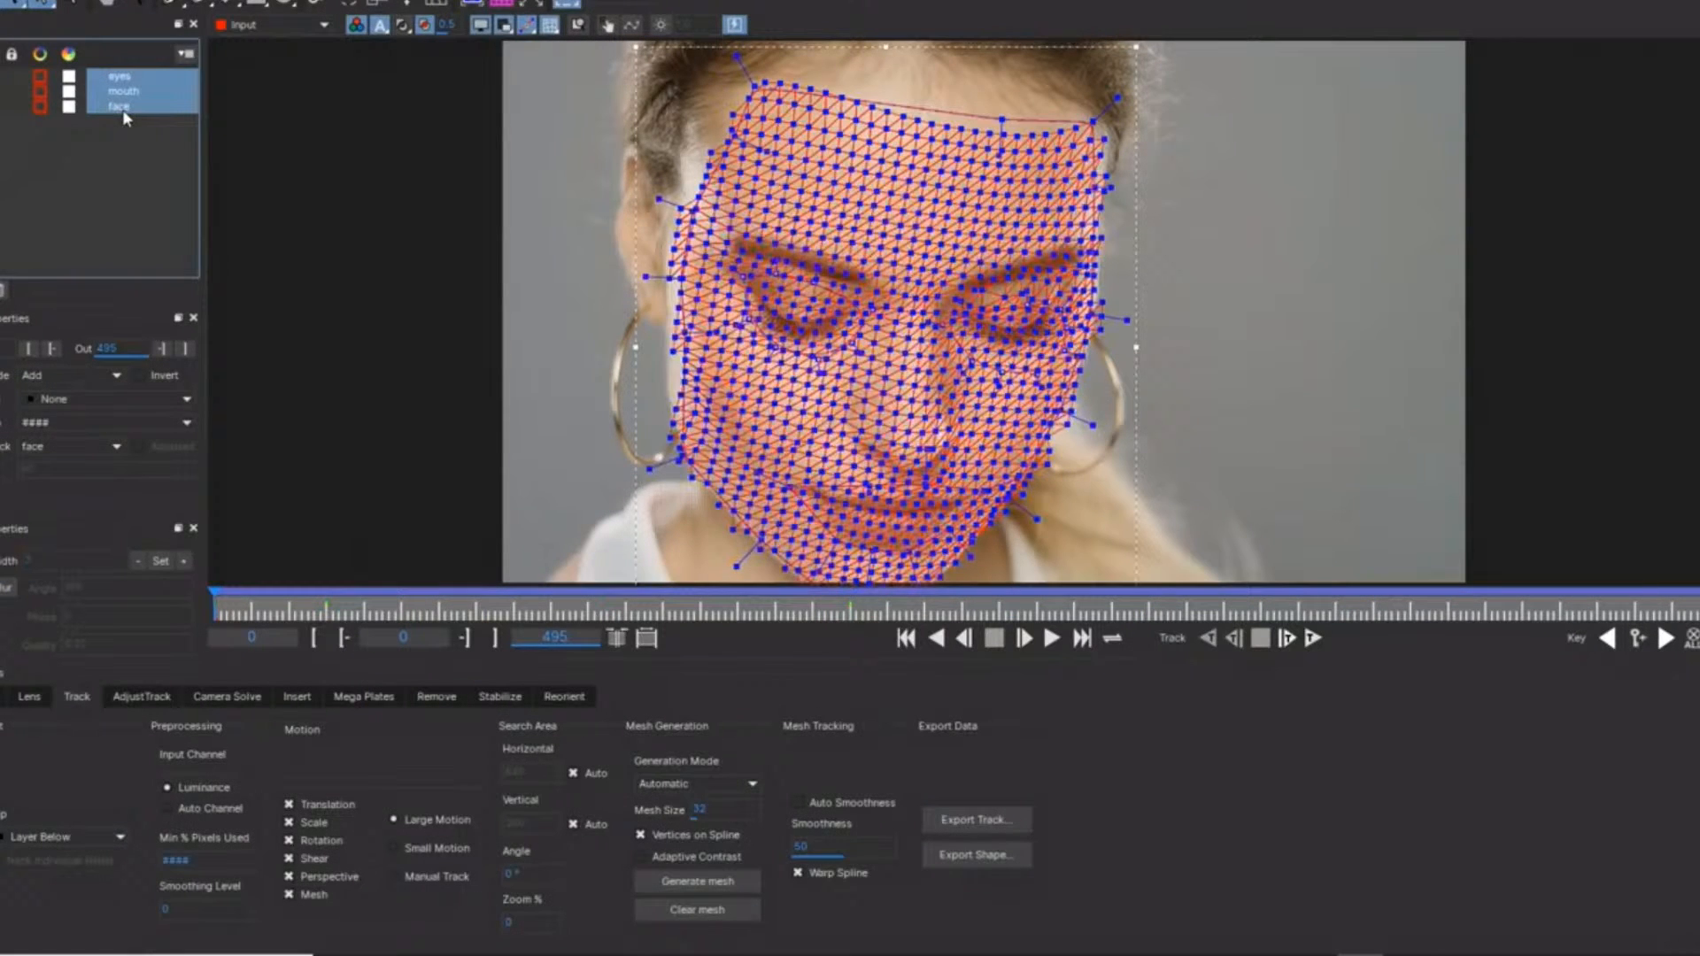
left_click(1, 295)
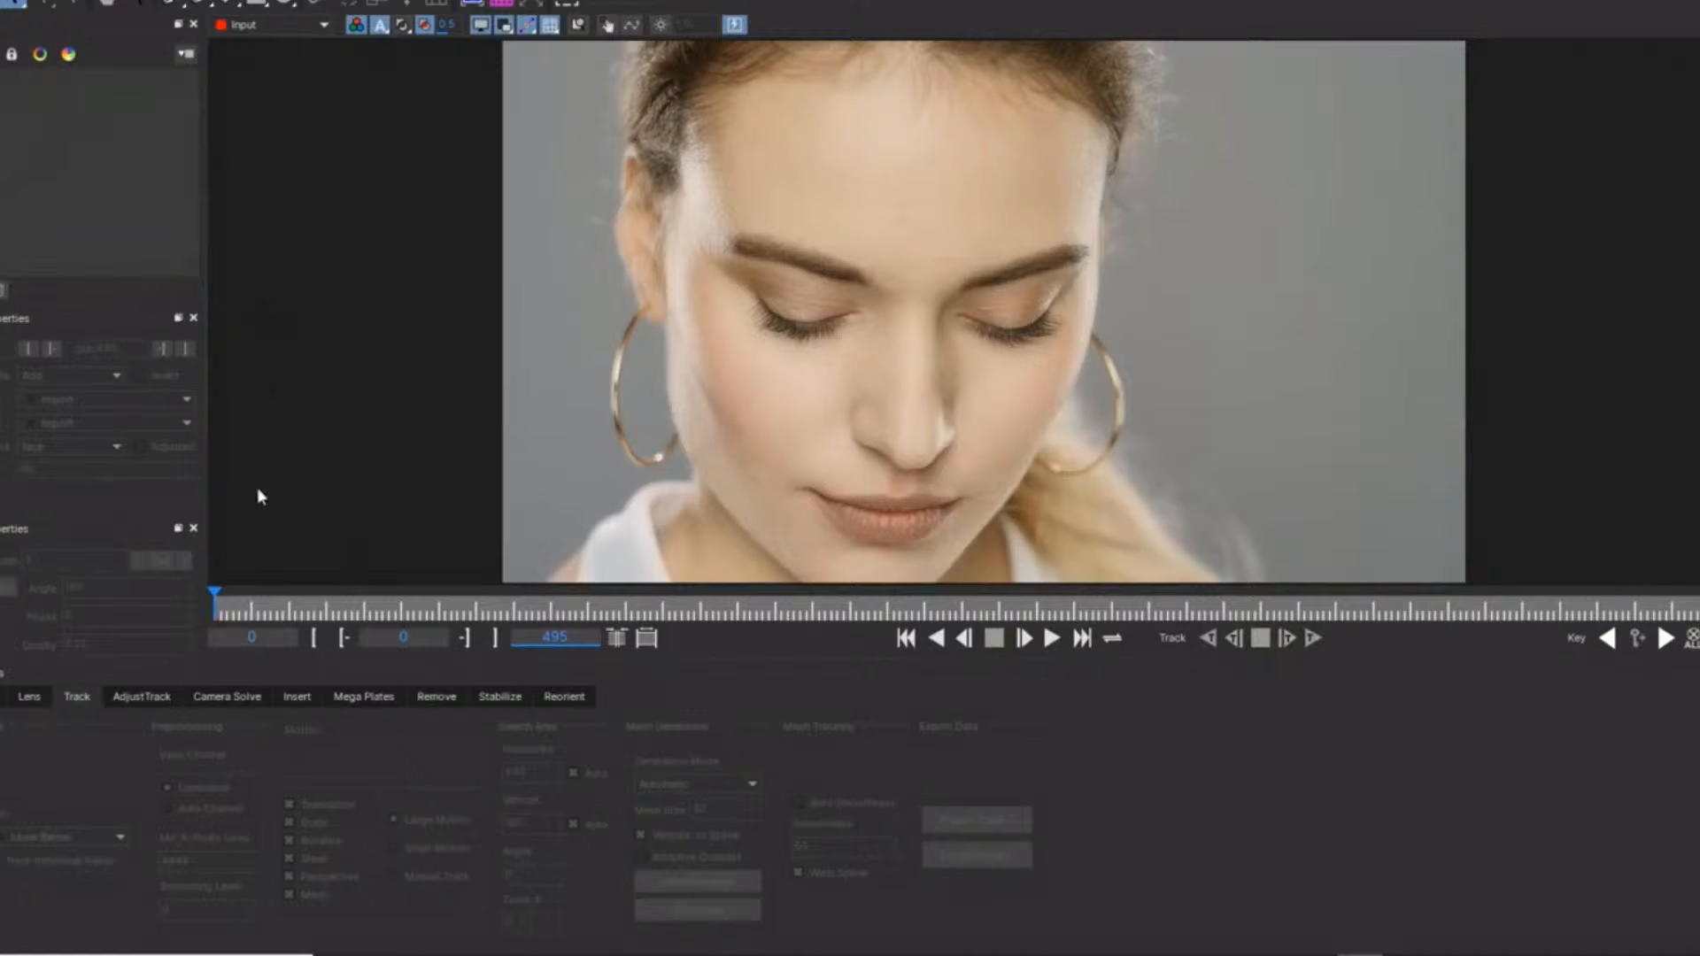
Draw a closed X-Spline around the whole face at frame 495, passing above the forehead, and round off all its points.
key("space")
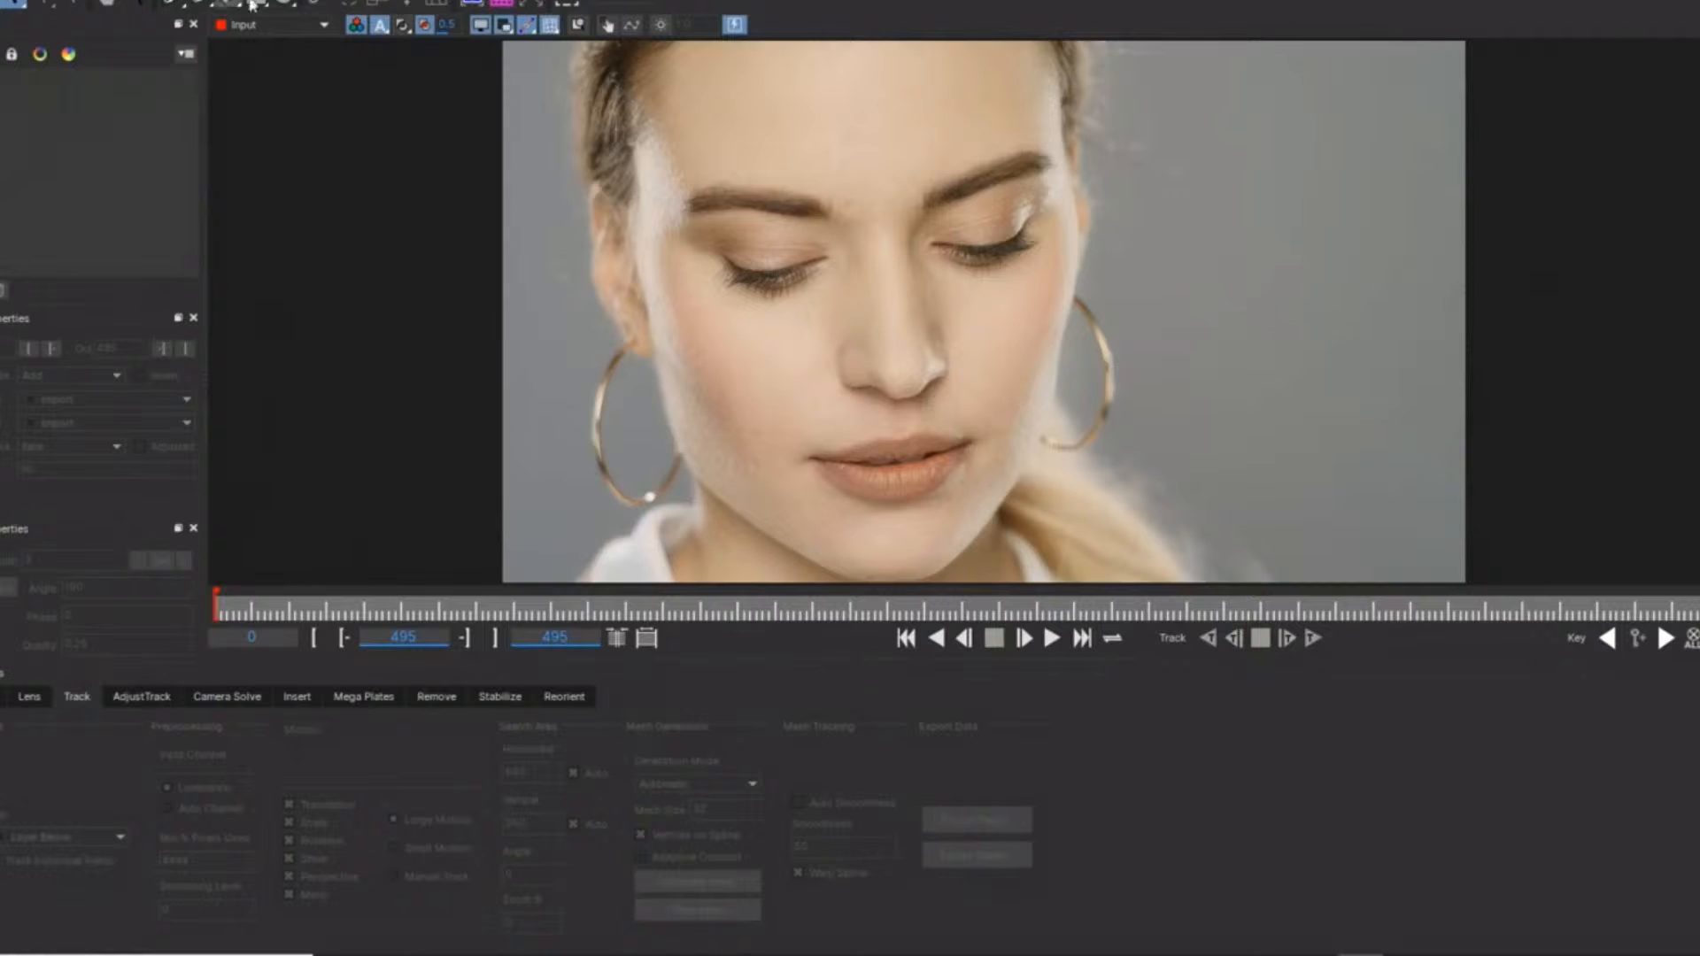
left_click(137, 3)
scroll(748, 239, "down", 1)
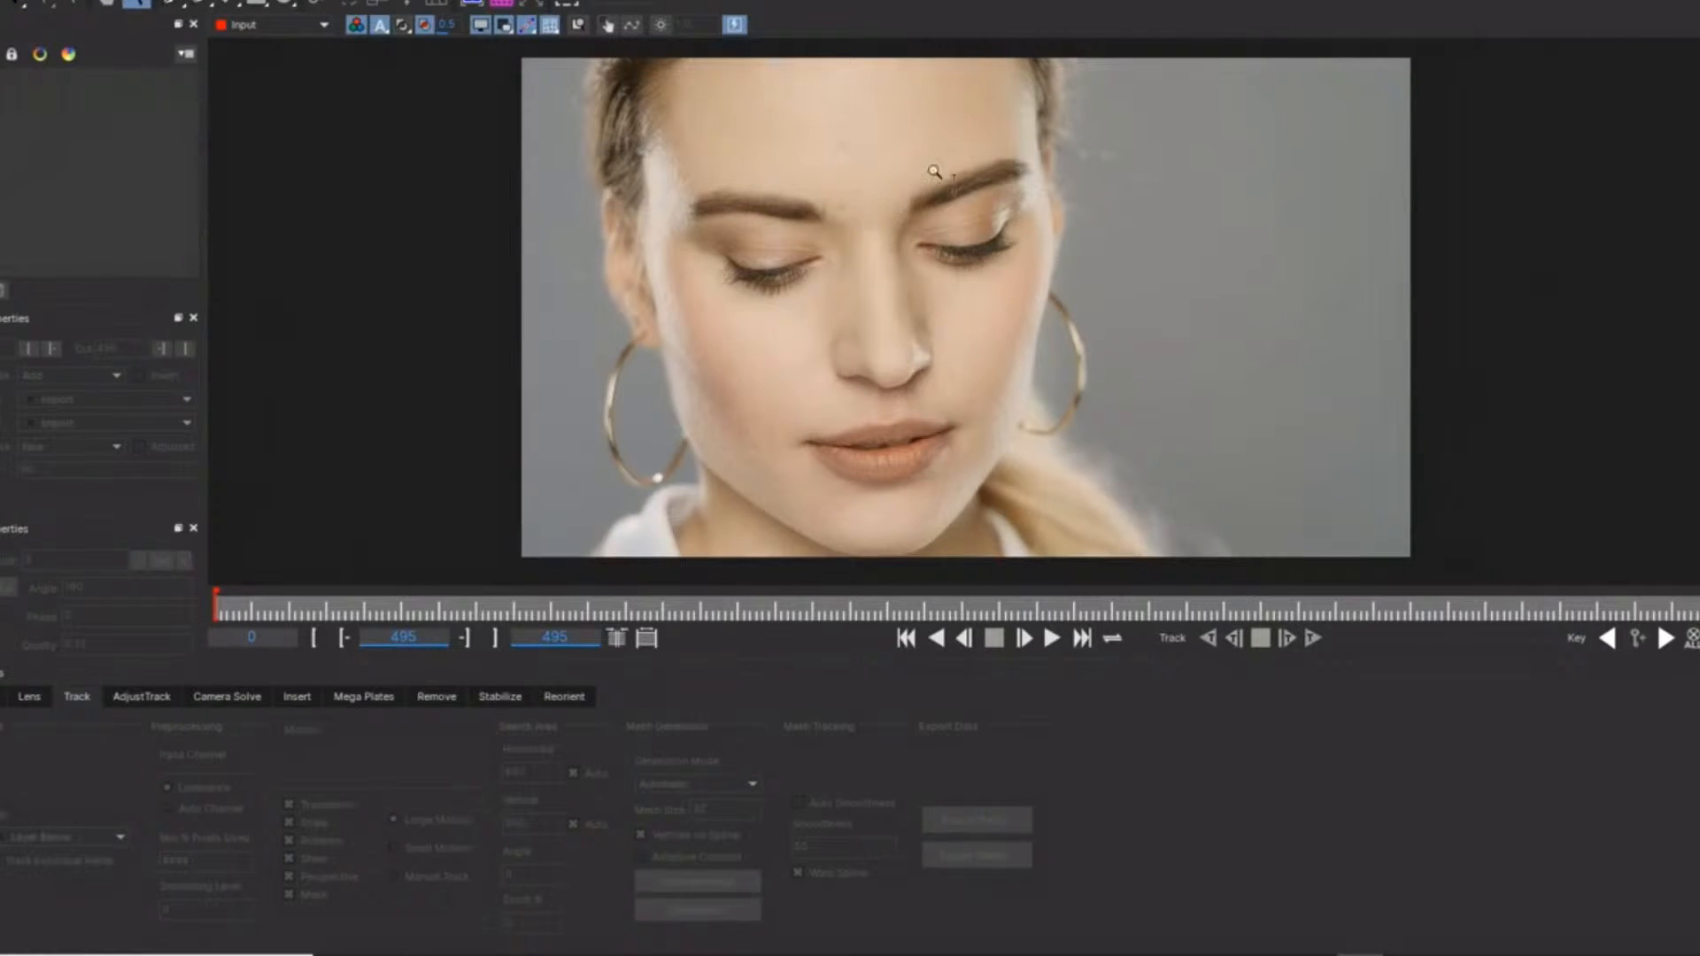
scroll(934, 170, "down", 2)
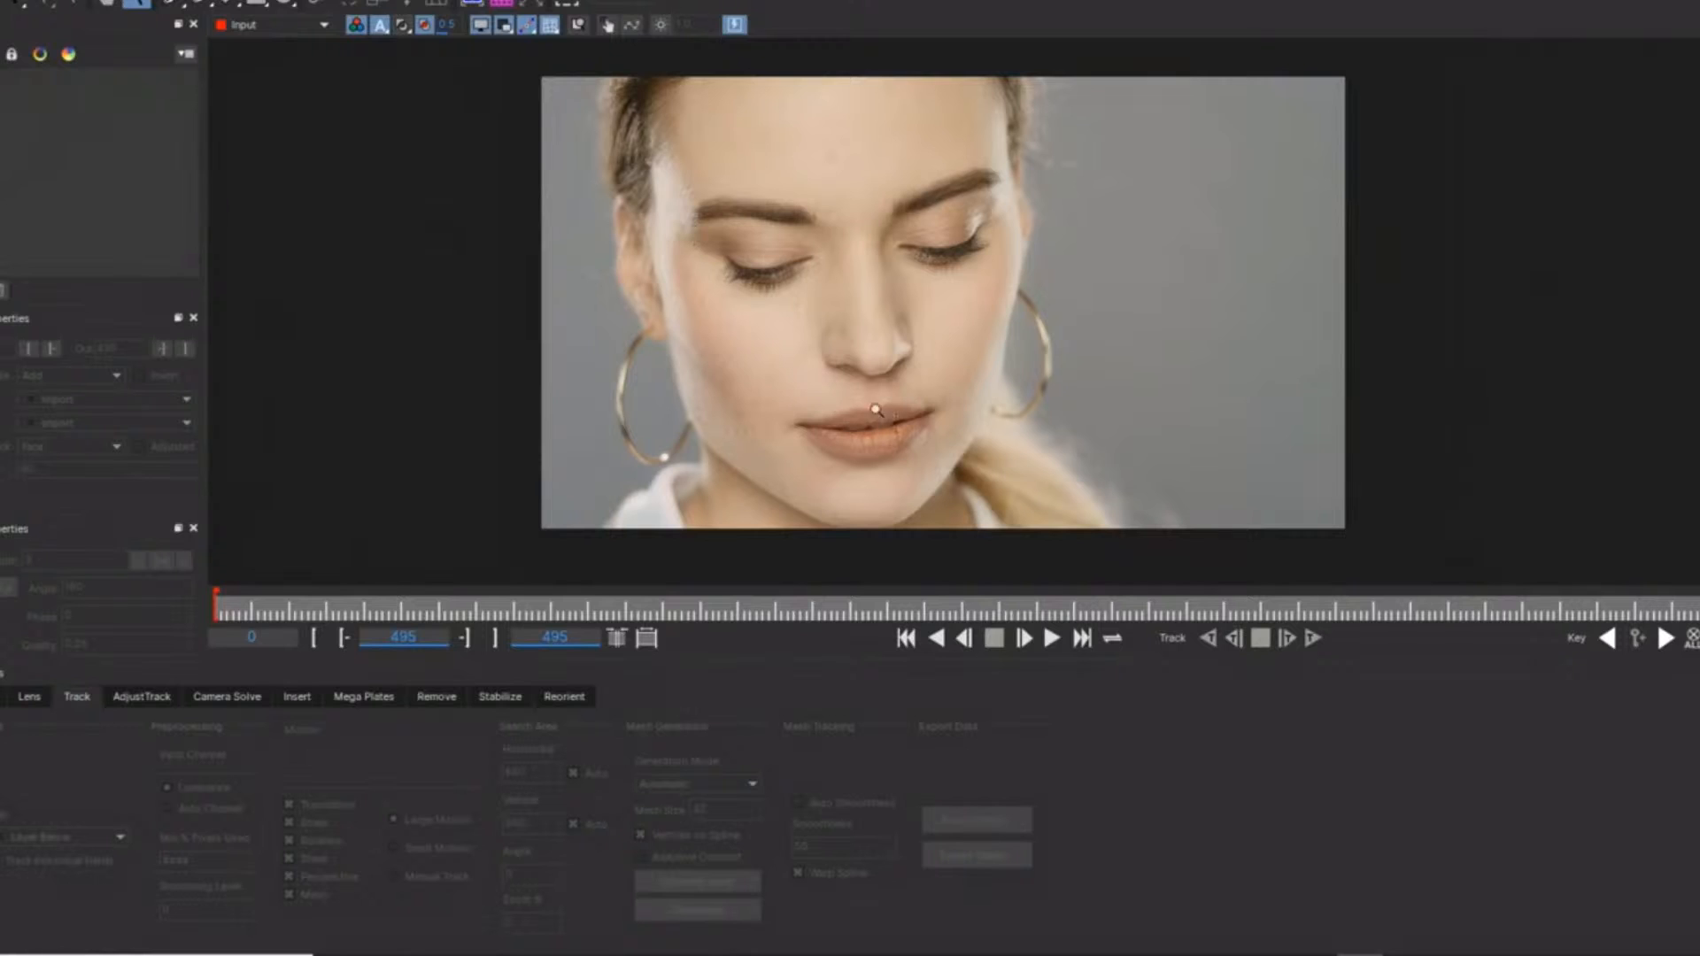
left_click(172, 3)
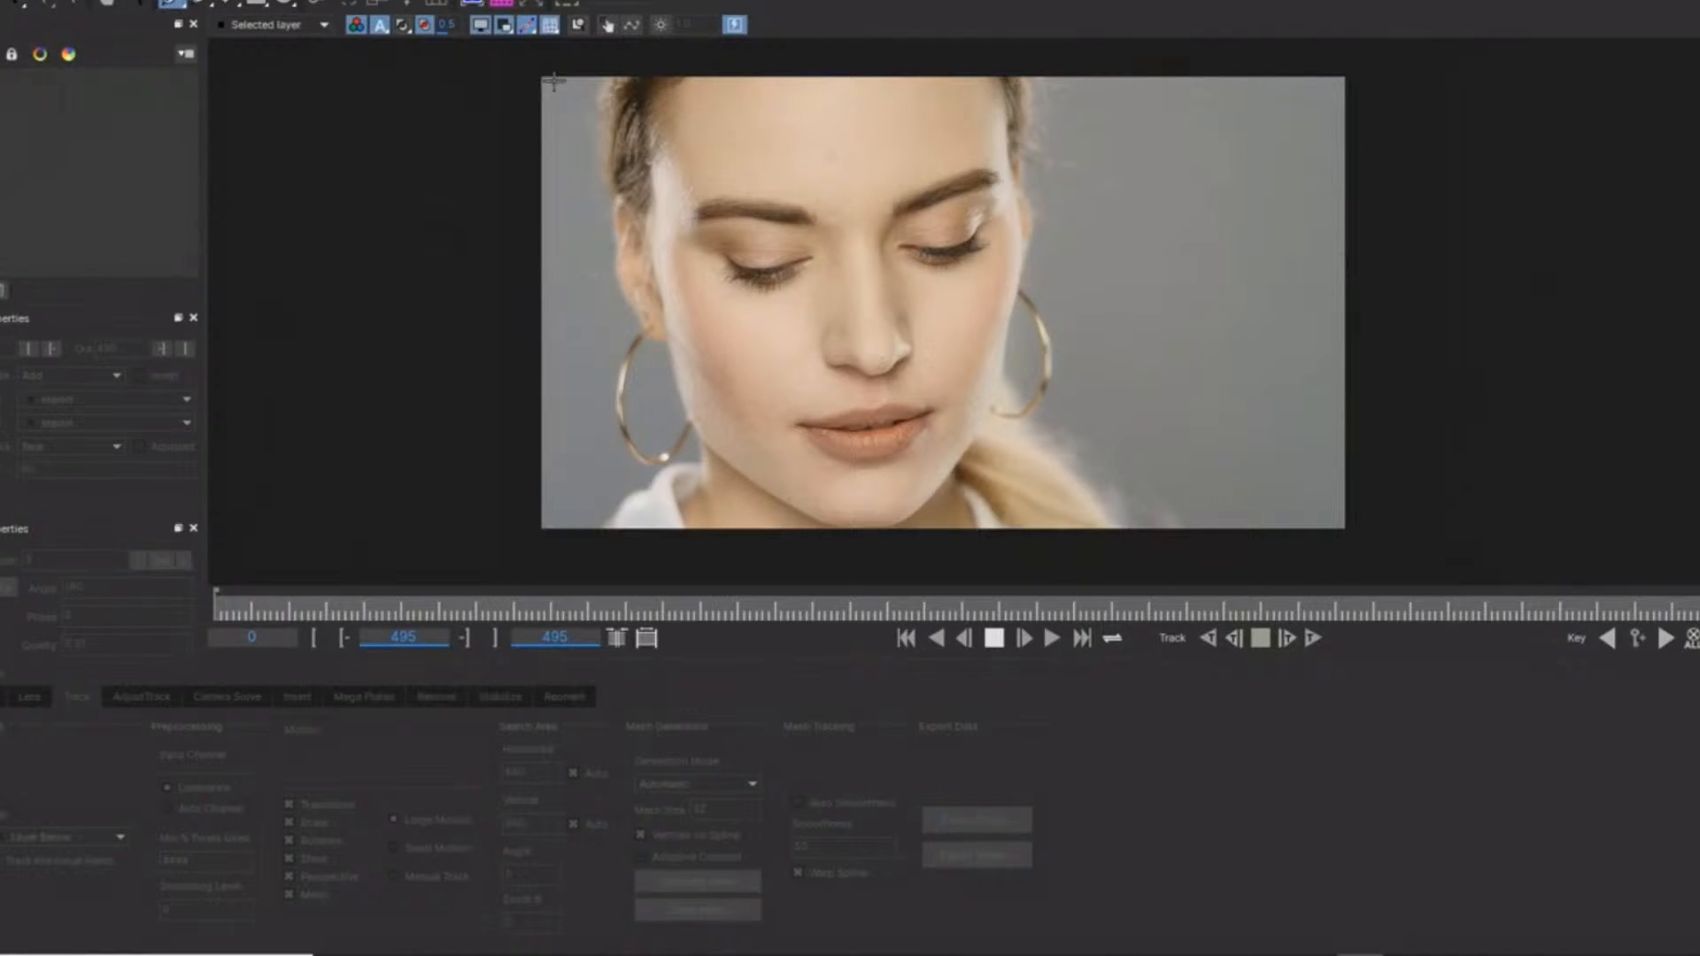
left_click(701, 77)
left_click(691, 118)
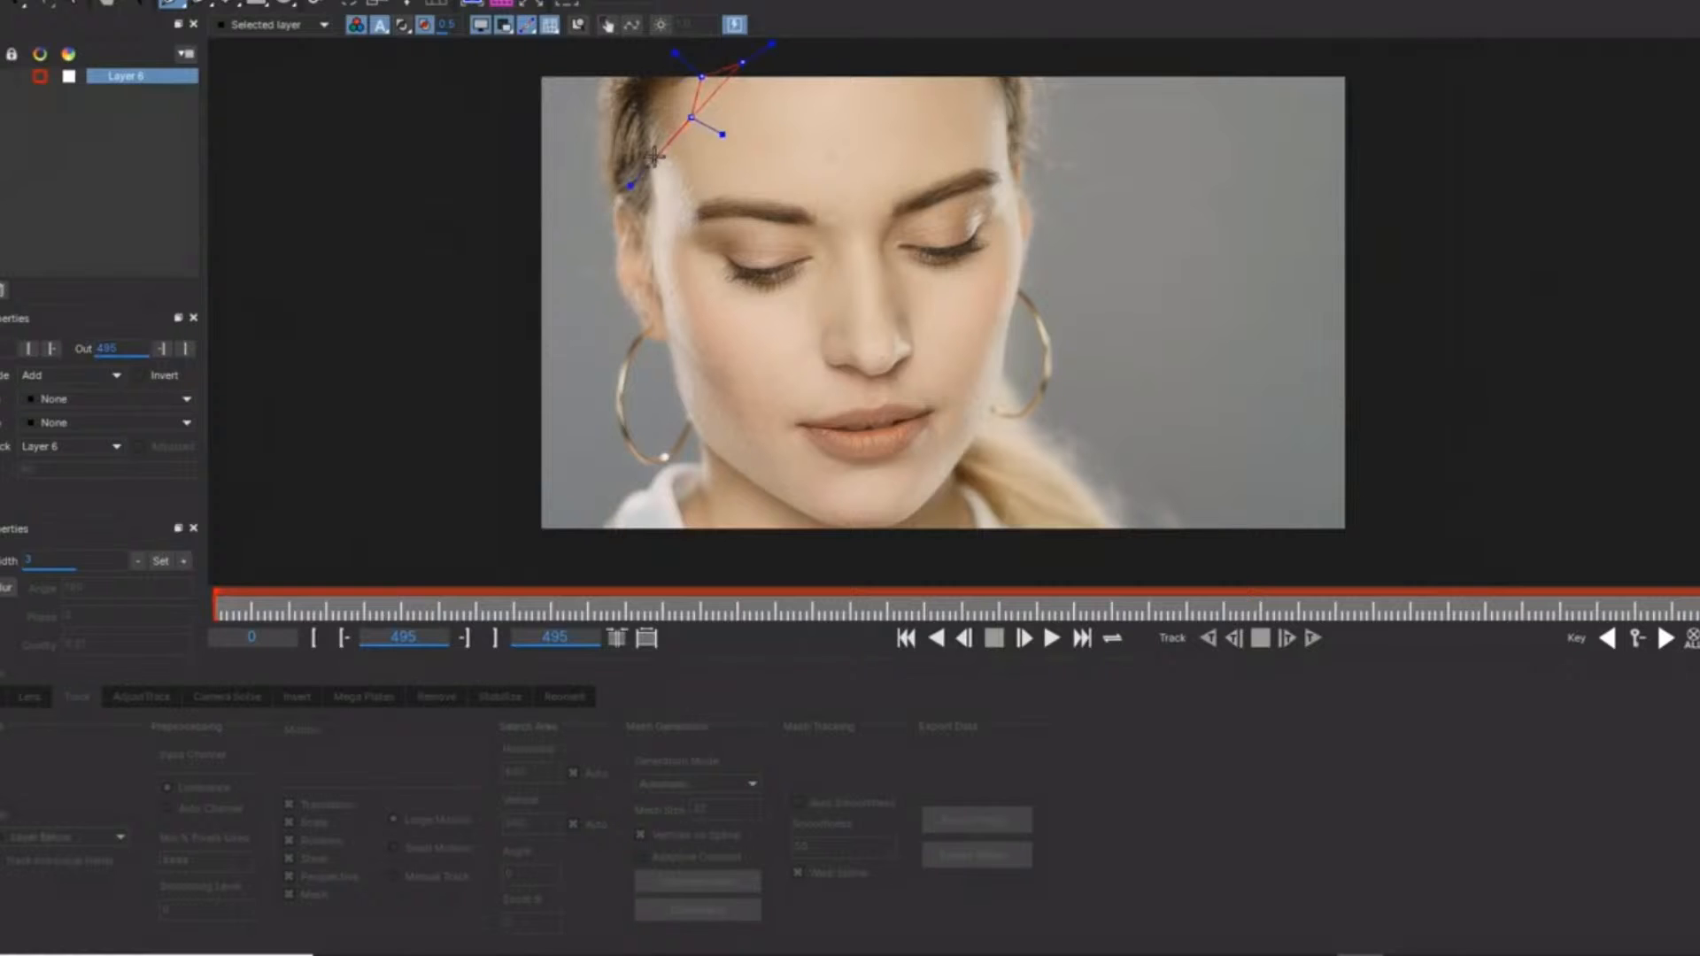
left_click(654, 167)
left_click(668, 340)
left_click(697, 417)
left_click(709, 441)
left_click(807, 503)
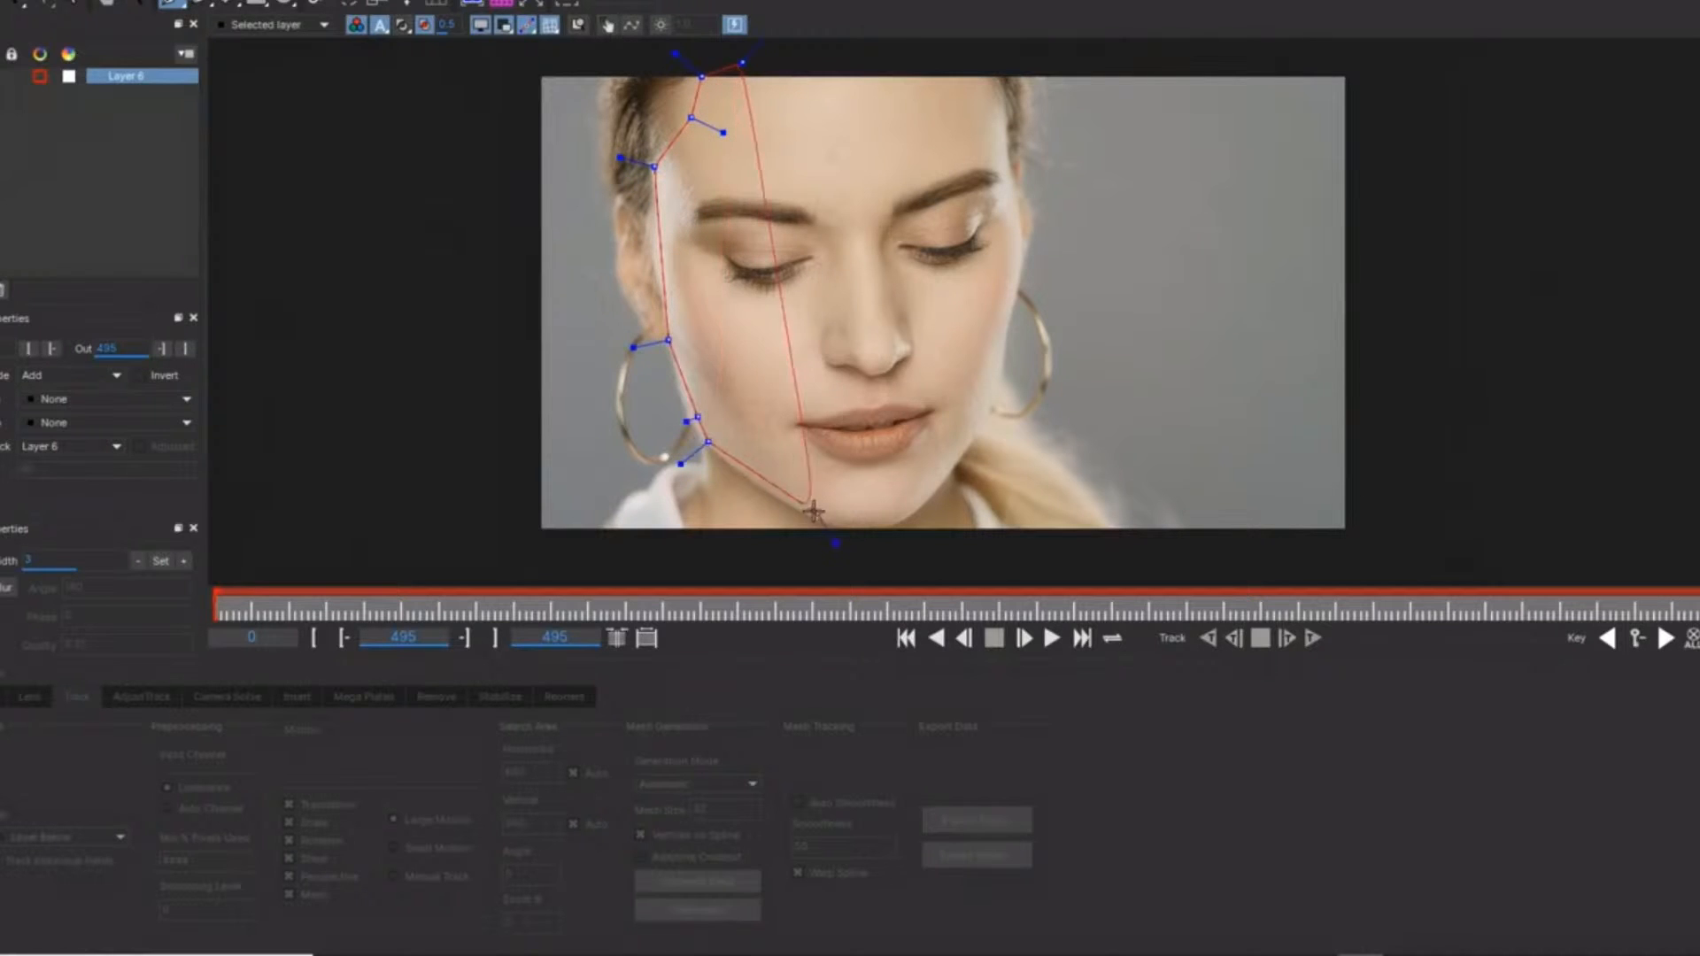
left_click(821, 515)
left_click(886, 521)
left_click(944, 479)
left_click(972, 438)
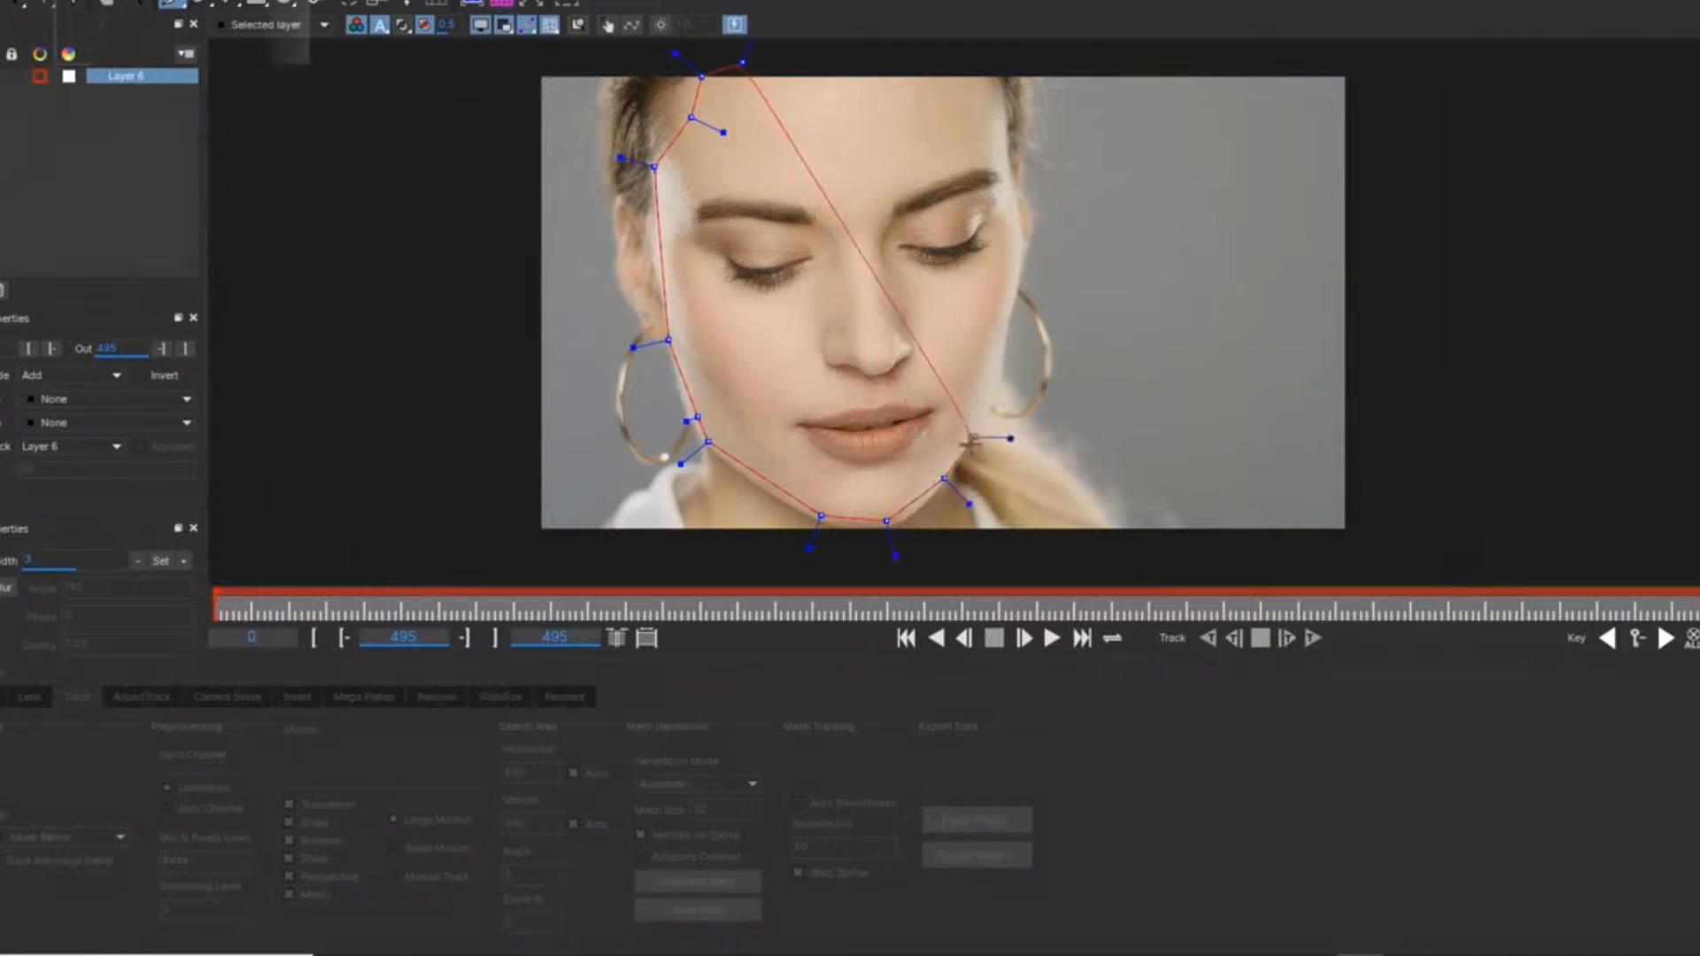
left_click(982, 418)
left_click(1016, 281)
left_click(1022, 222)
left_click(1014, 190)
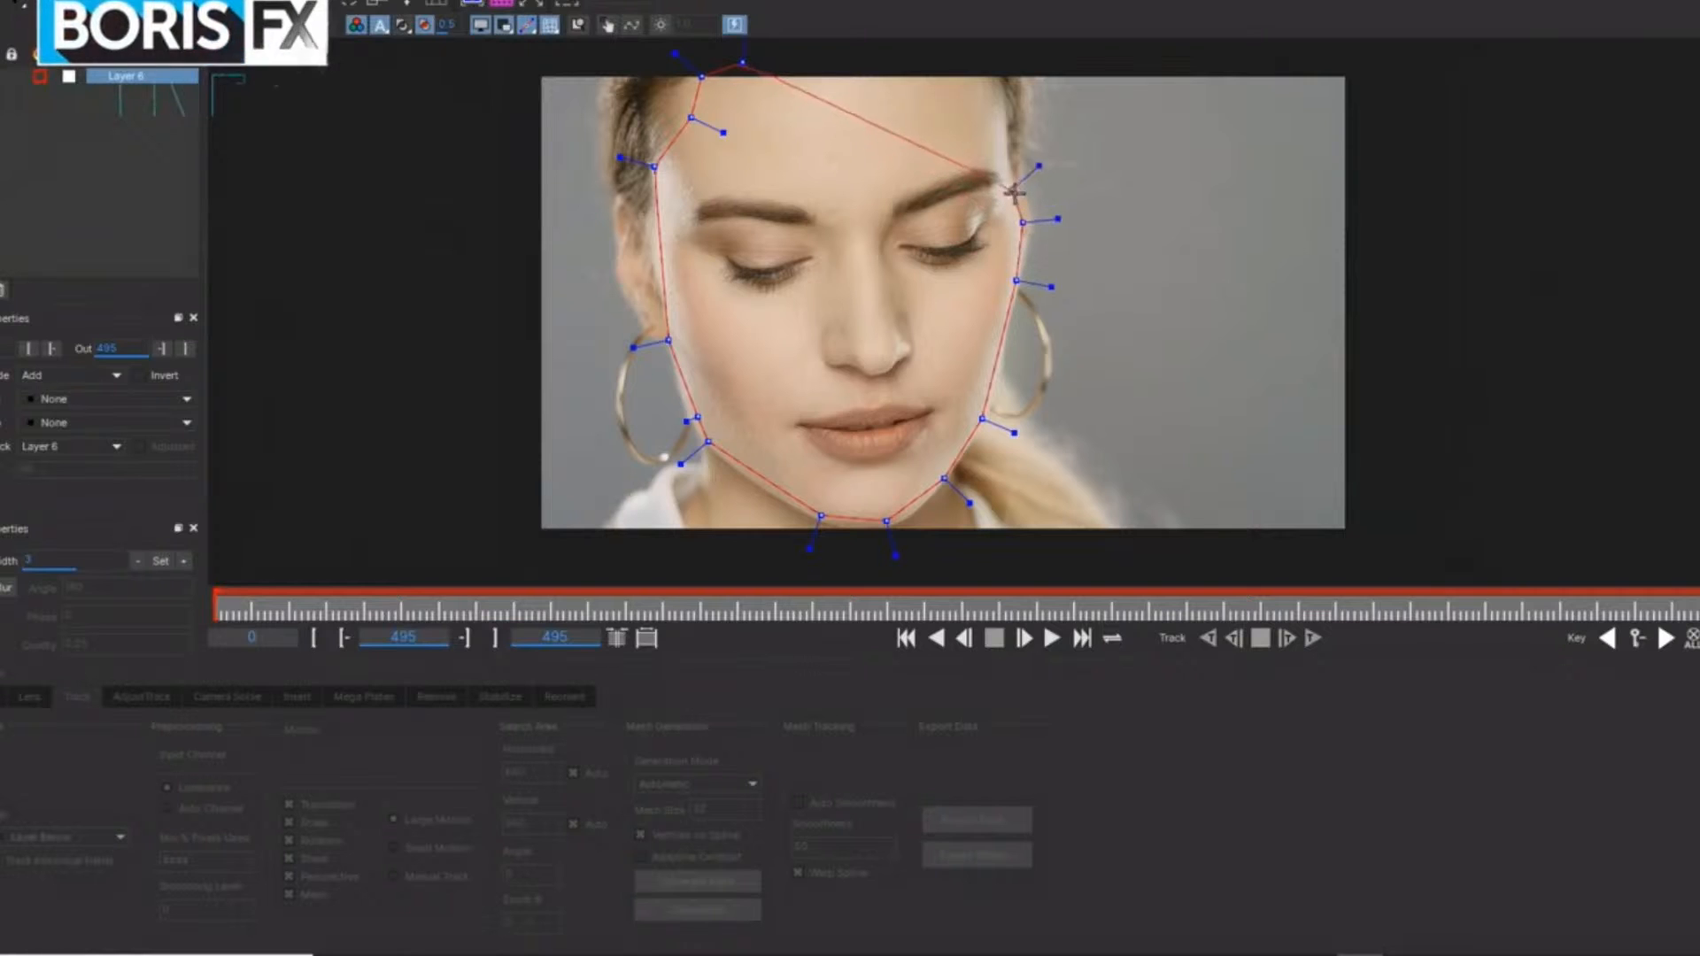
left_click(995, 121)
left_click(990, 80)
left_click(964, 62)
left_click(894, 51)
right_click(864, 54)
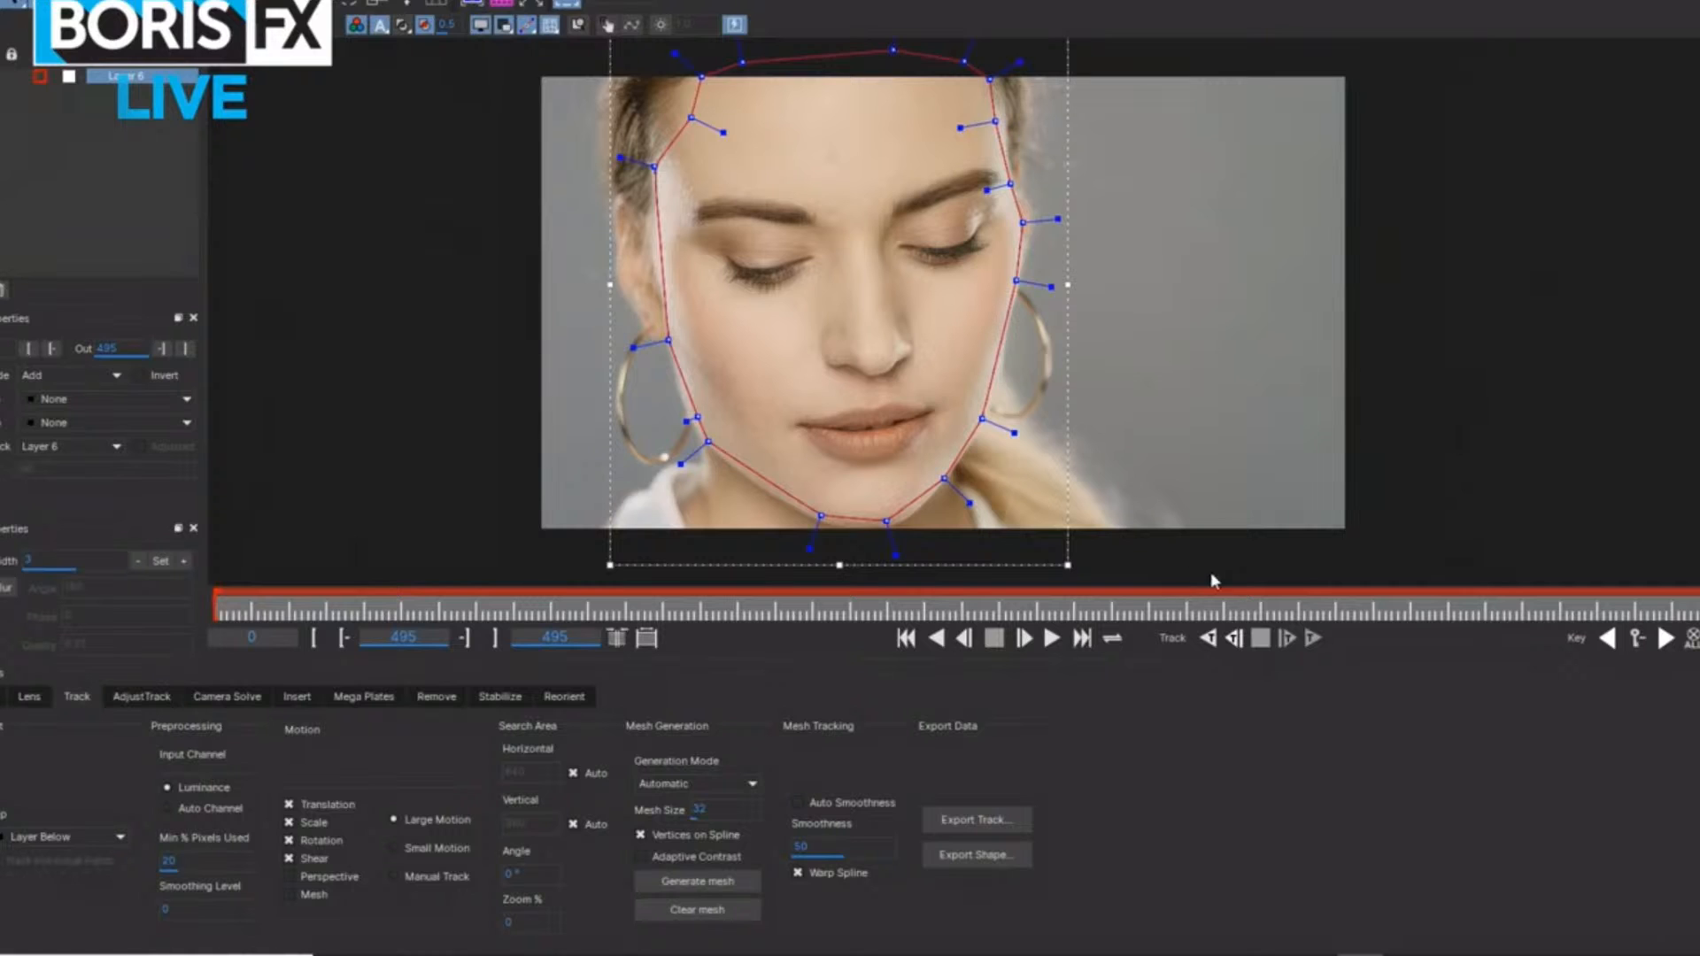
left_click_drag(1209, 574, 483, 9)
left_click_drag(1020, 63, 1008, 69)
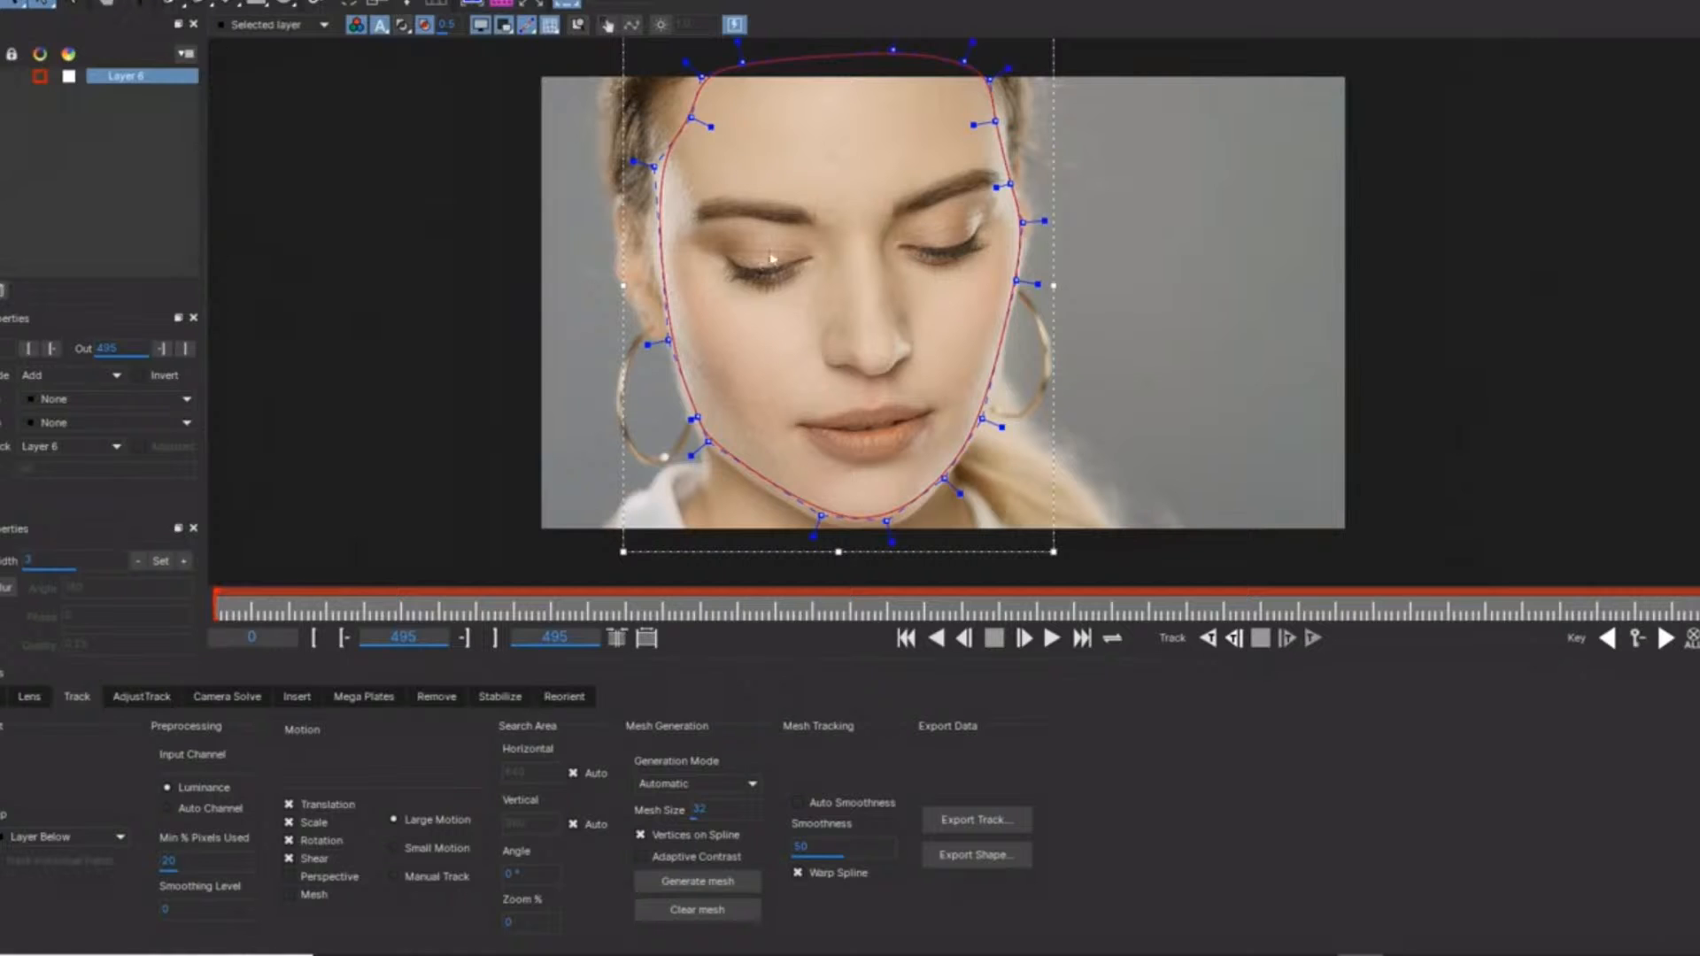
Add a closed X-Spline around the left-hand eye and eyebrow in the image to the Layer 6 face shape as a cut-out.
left_click(174, 3)
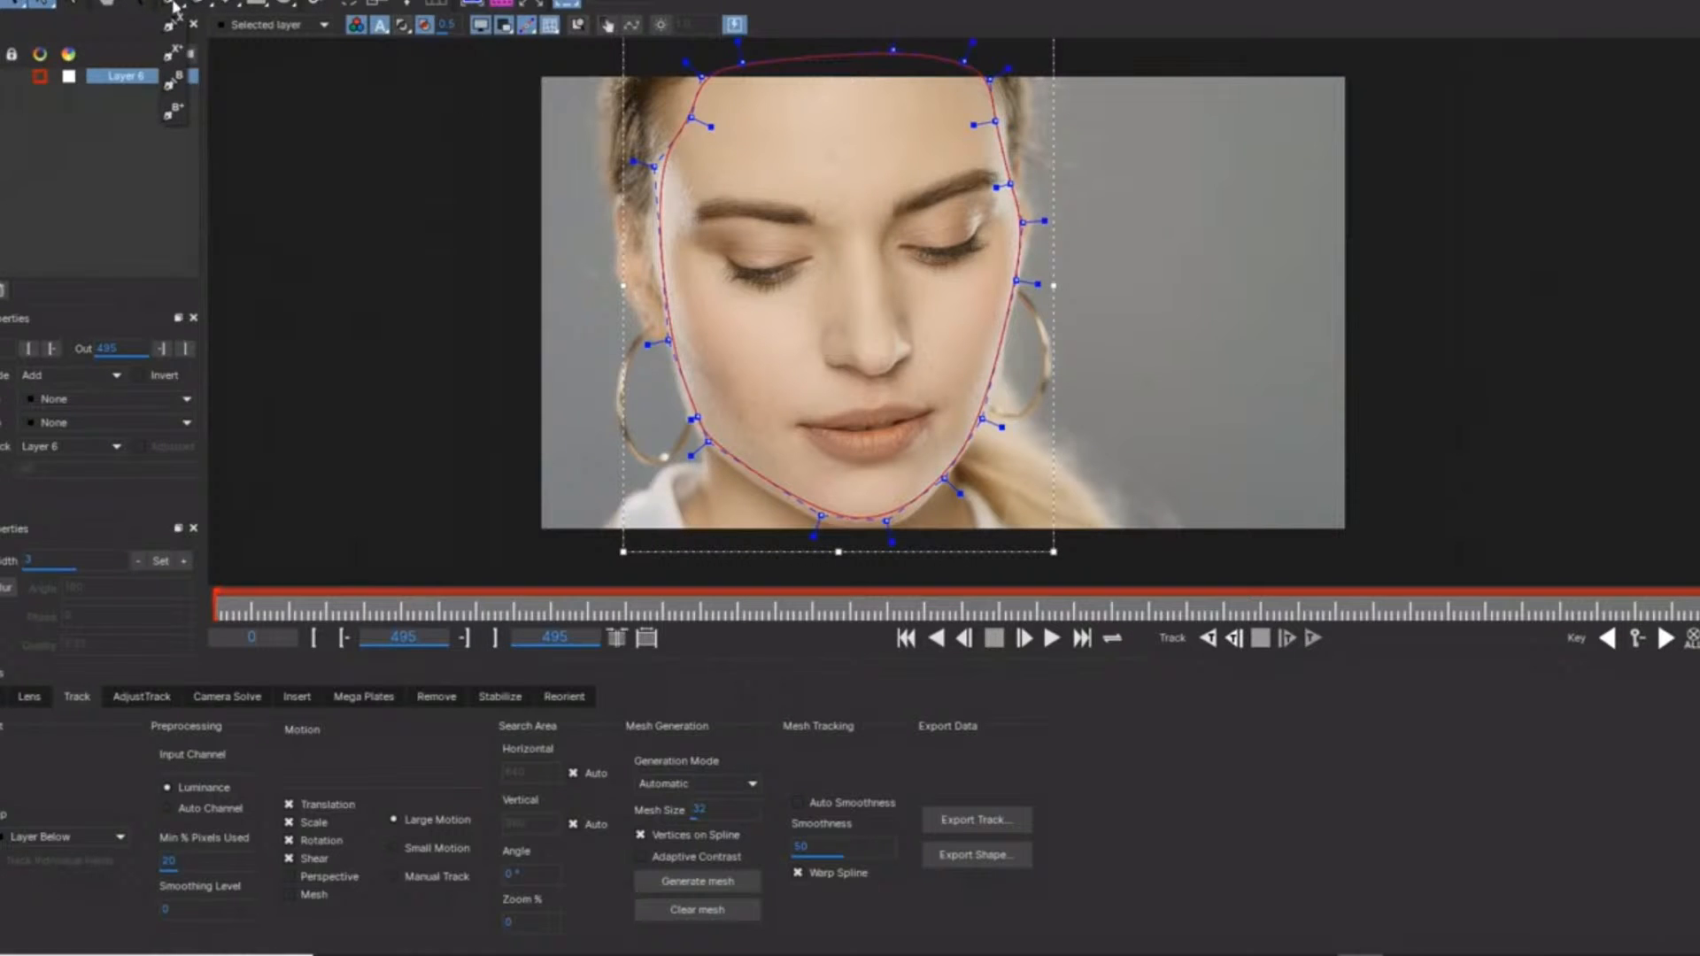
left_click(171, 53)
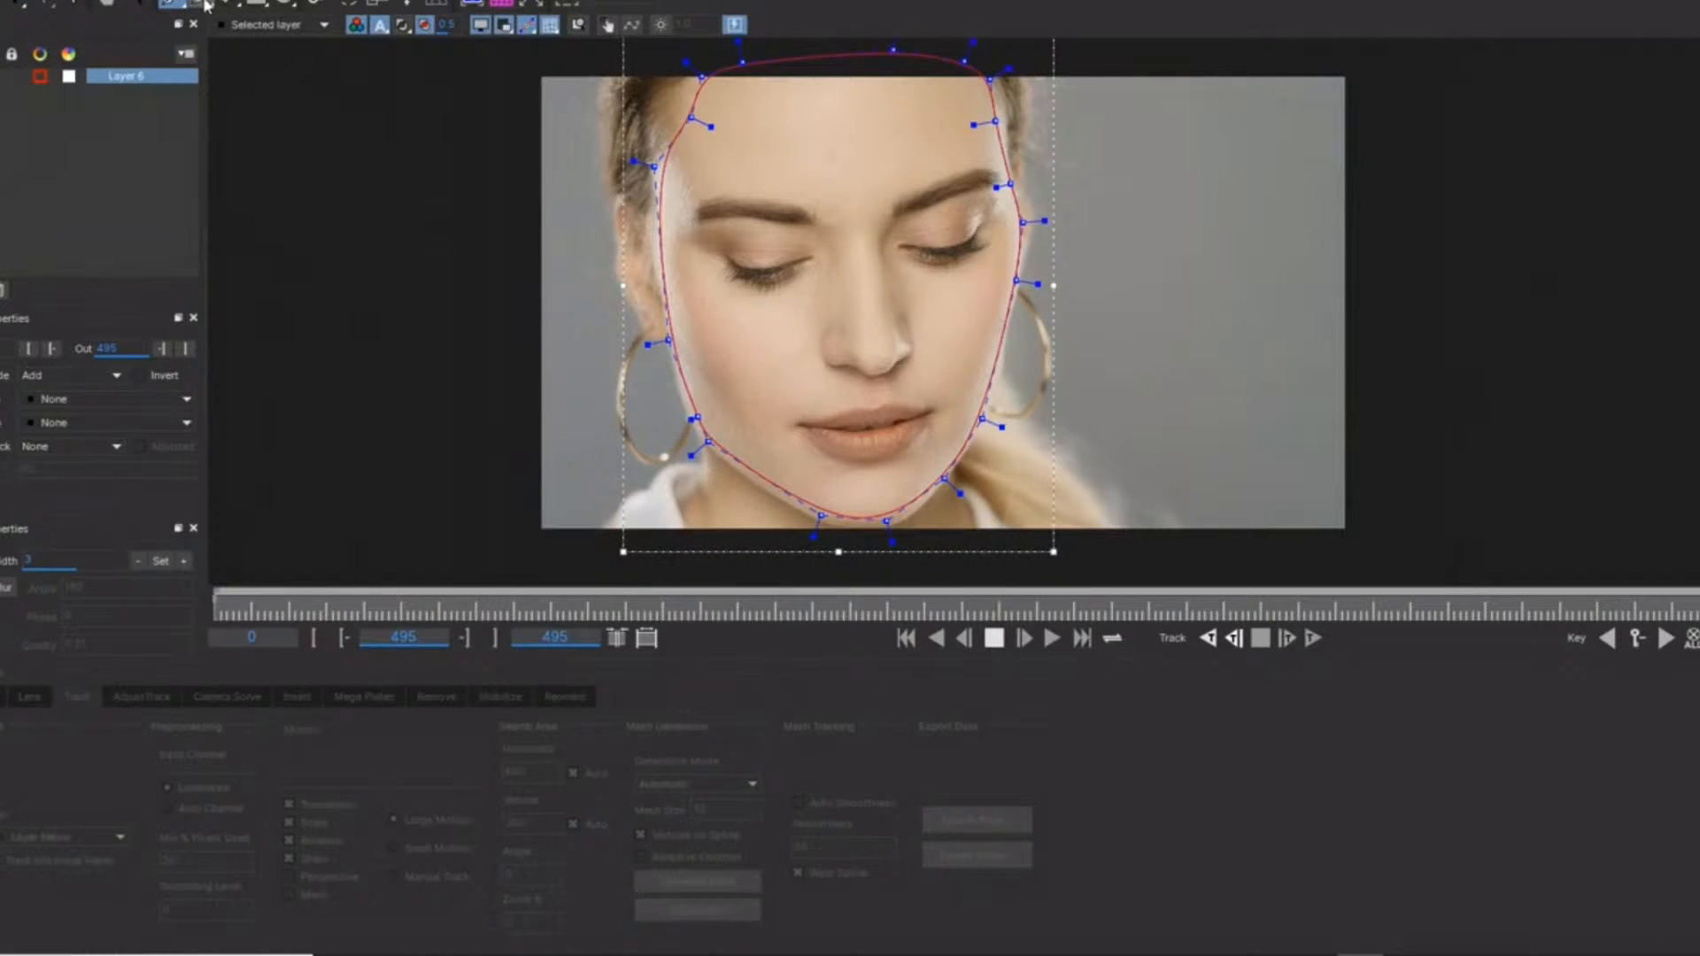
left_click(687, 228)
left_click(694, 204)
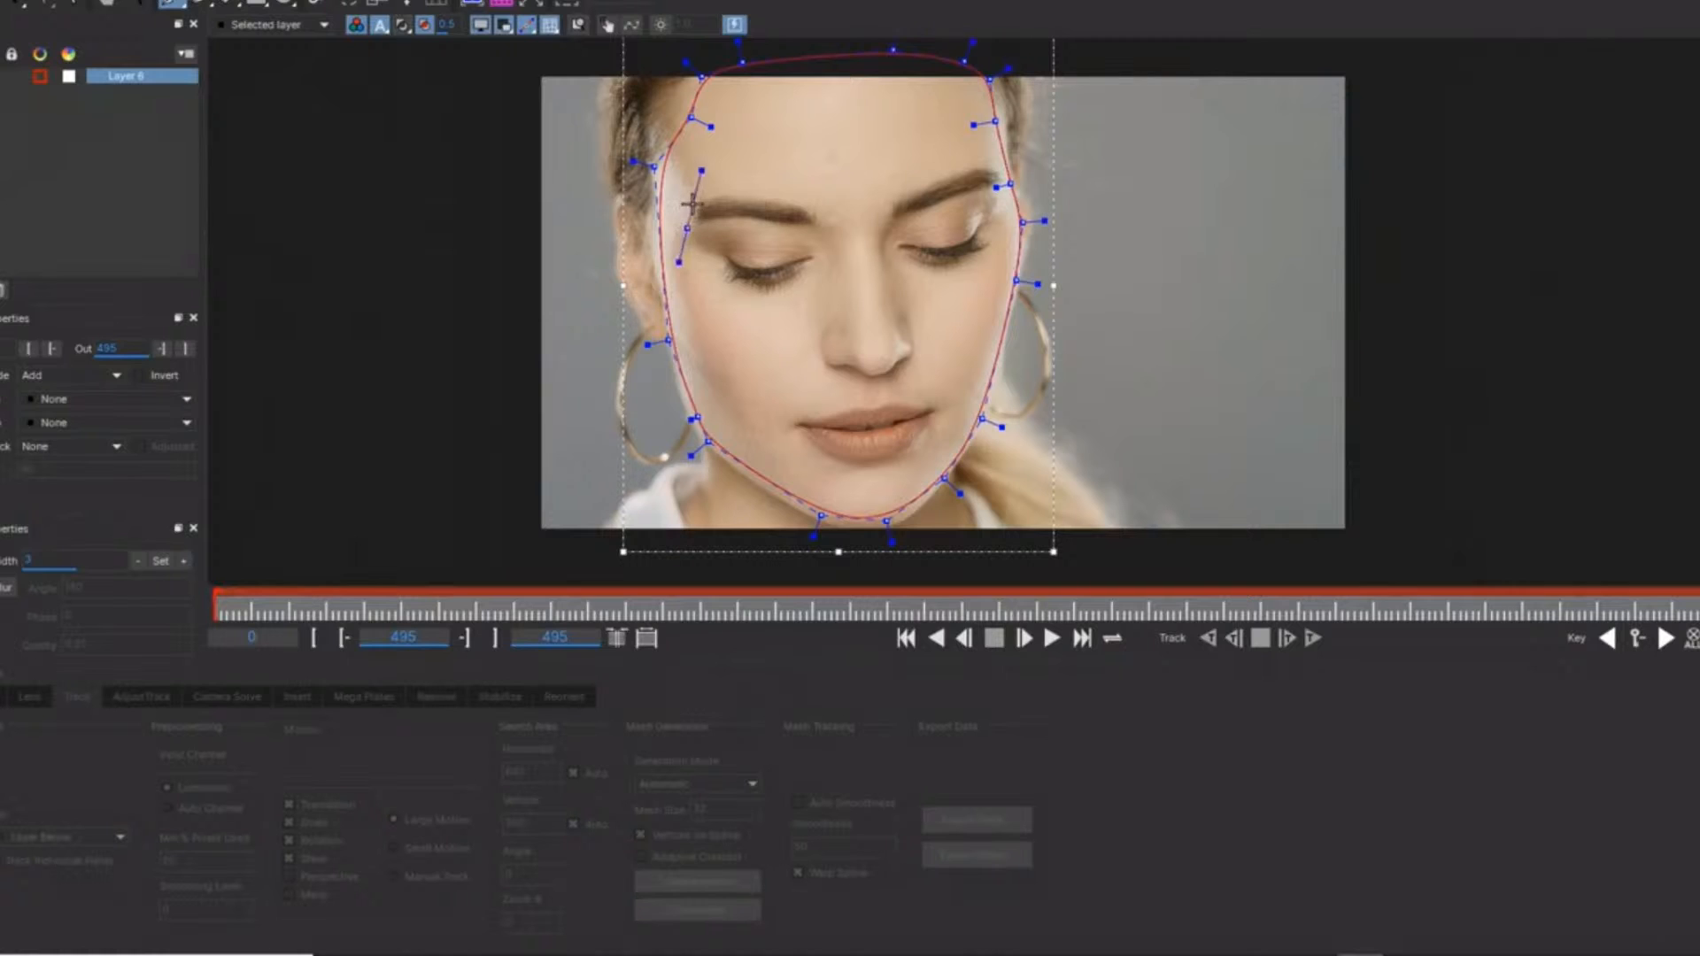
left_click(726, 190)
left_click(789, 198)
left_click(816, 205)
left_click(820, 259)
left_click(804, 286)
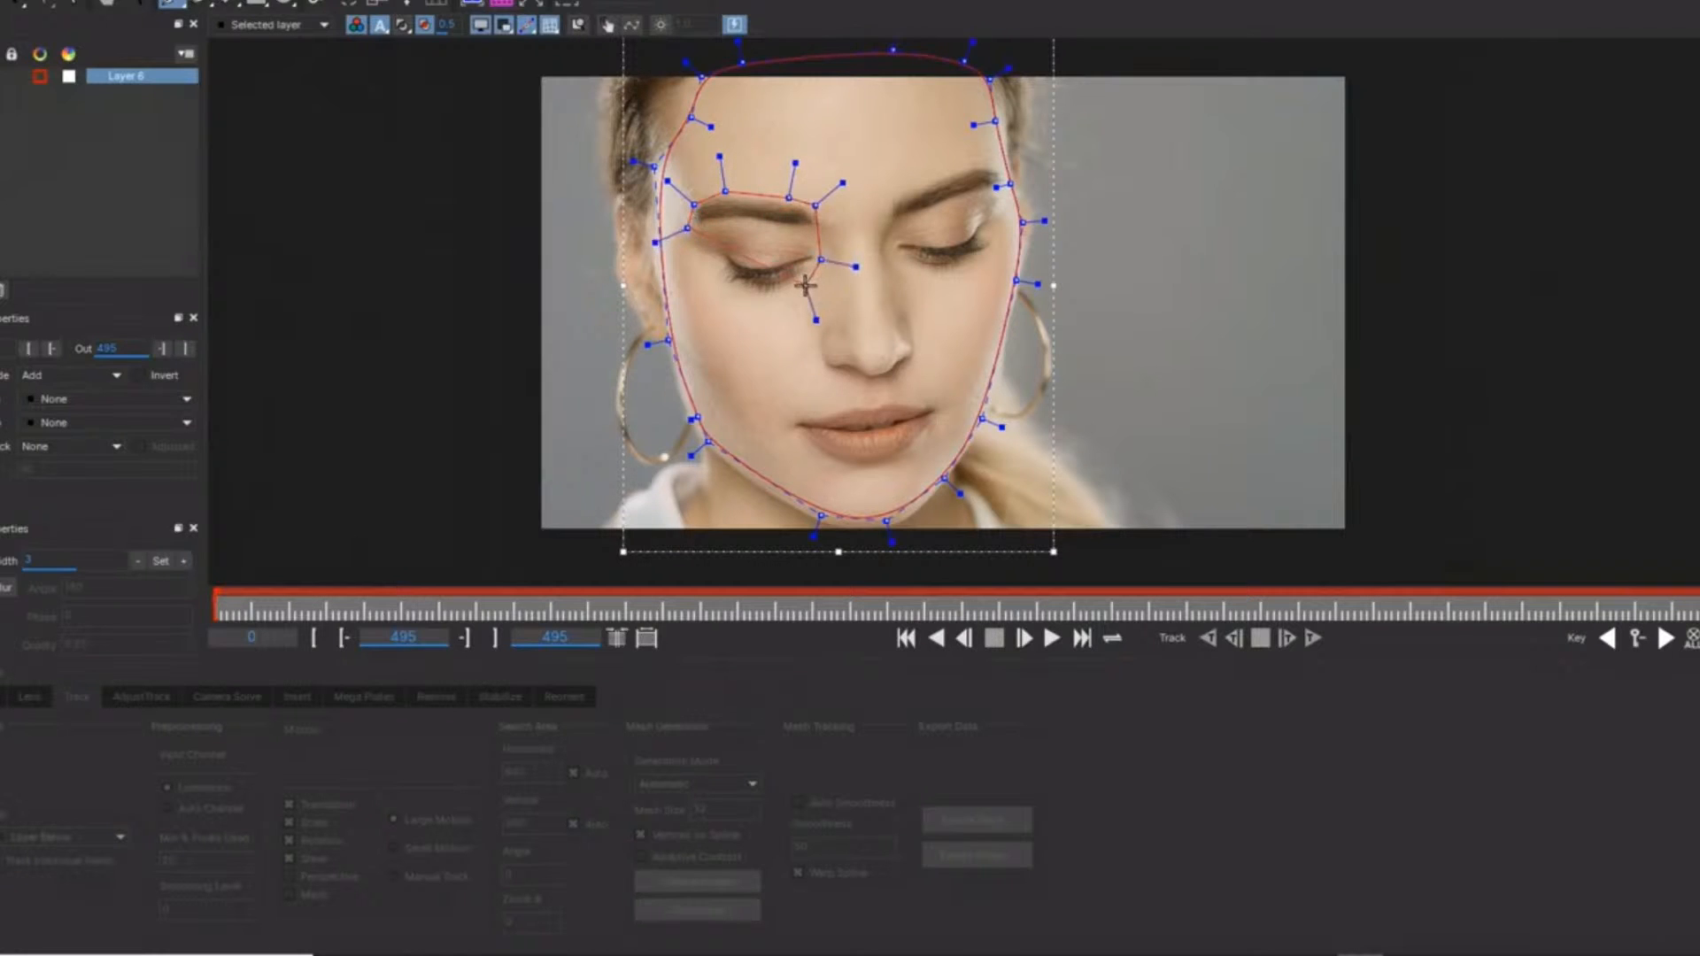
left_click(758, 302)
left_click(728, 290)
left_click(711, 264)
right_click(682, 252)
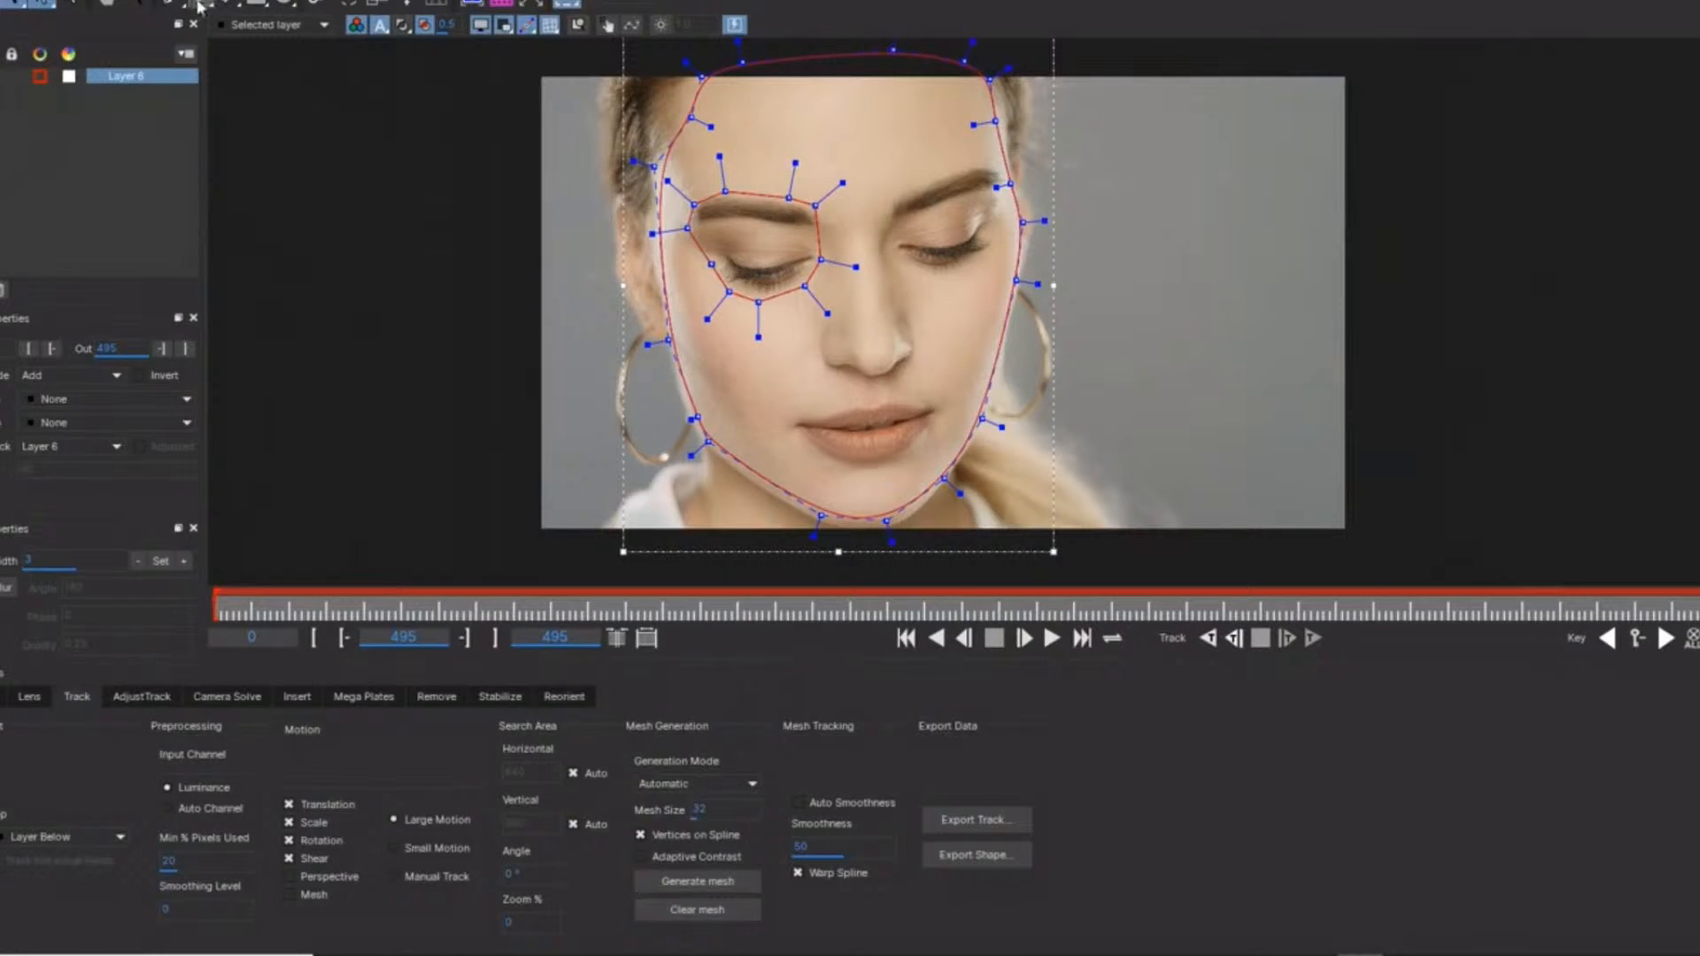
Add a closed X-Spline around the right-hand eye and eyebrow in the image as a Layer 6 cut-out, and round off the points.
left_click(171, 5)
left_click(903, 259)
left_click(896, 202)
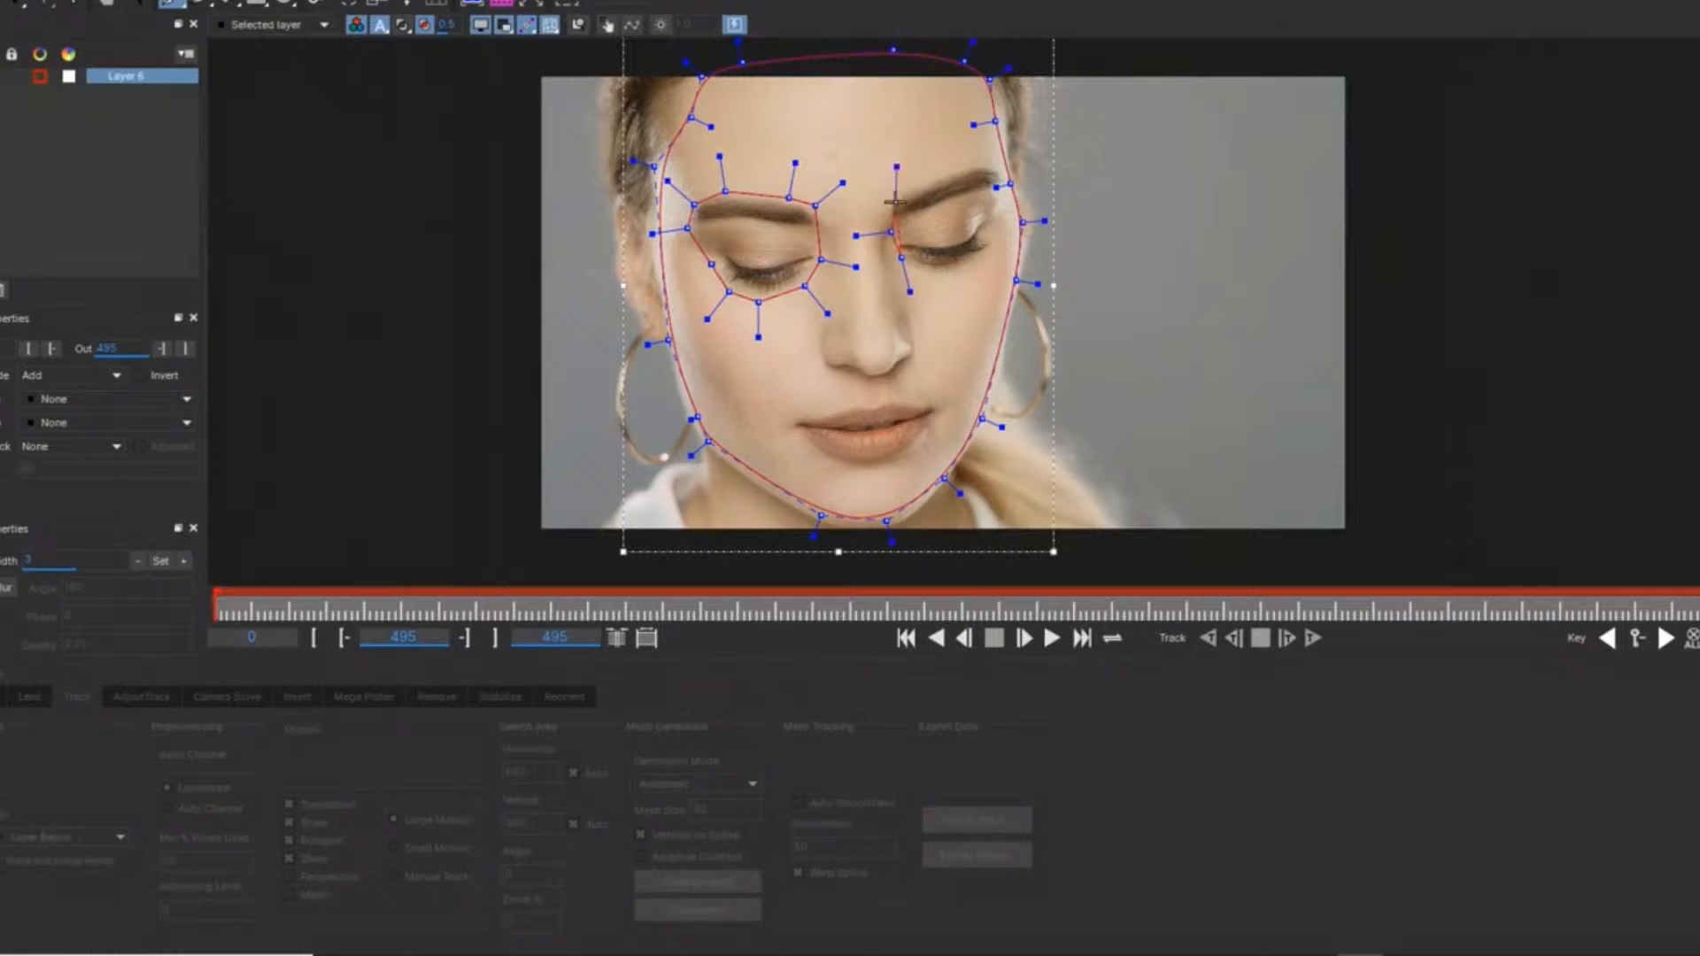
left_click(932, 174)
left_click(989, 162)
left_click(1005, 168)
left_click(1002, 219)
left_click(987, 252)
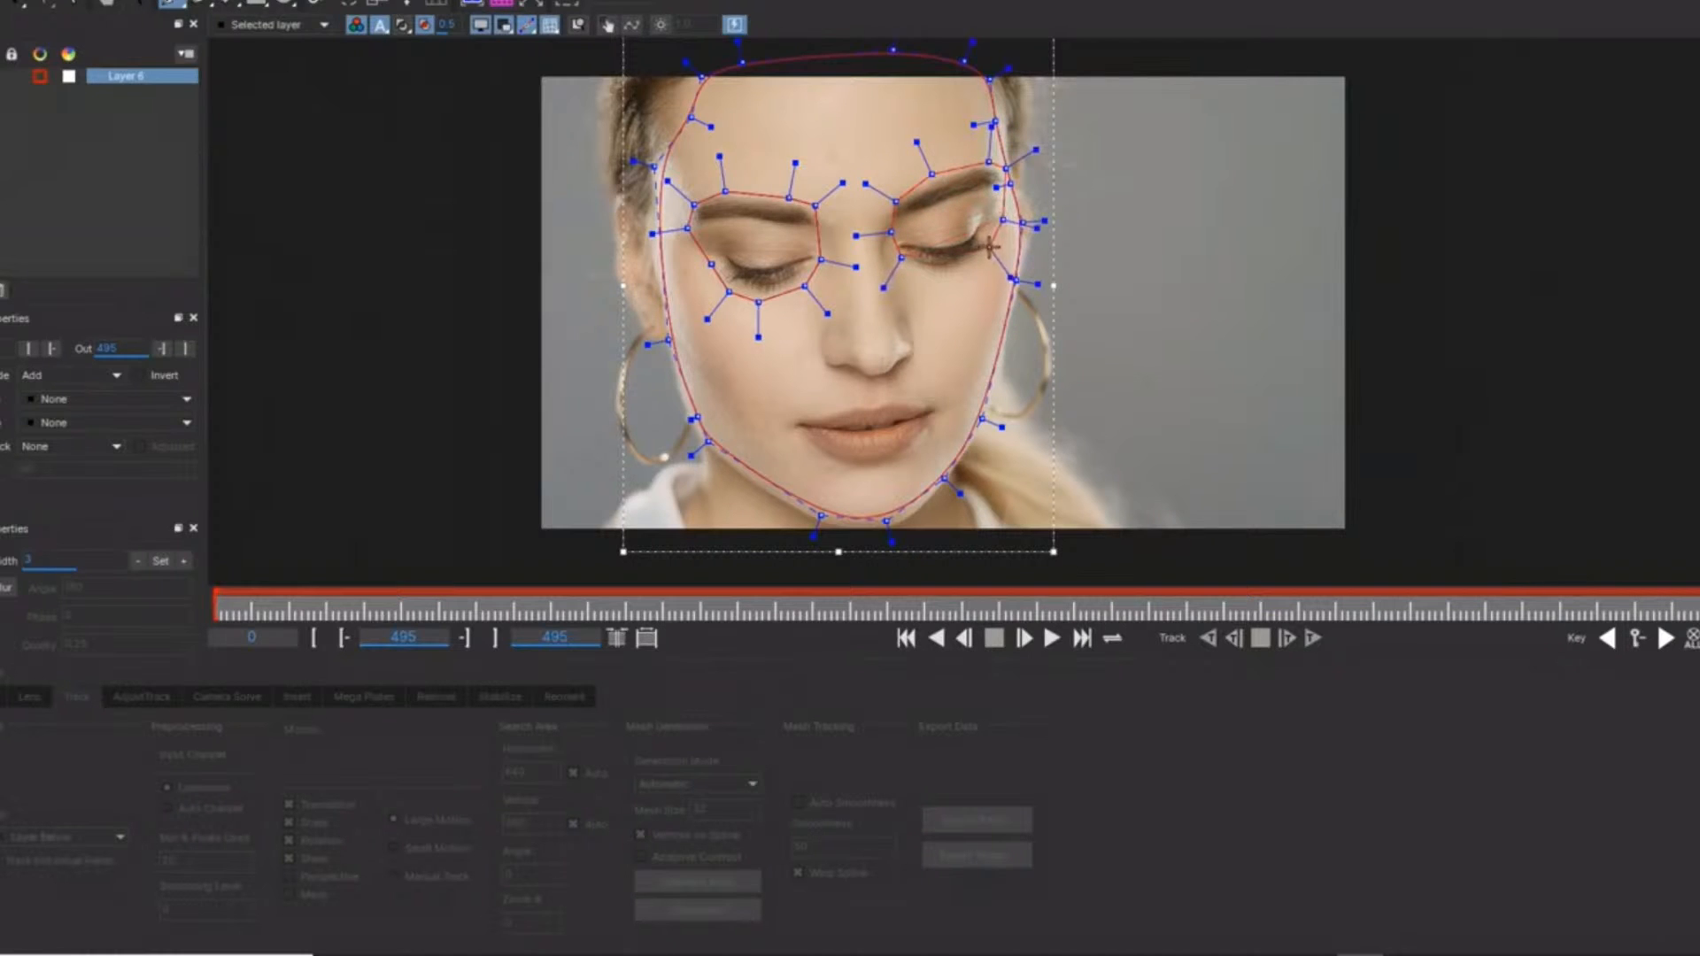
left_click(968, 264)
left_click(946, 272)
left_click(926, 273)
right_click(926, 273)
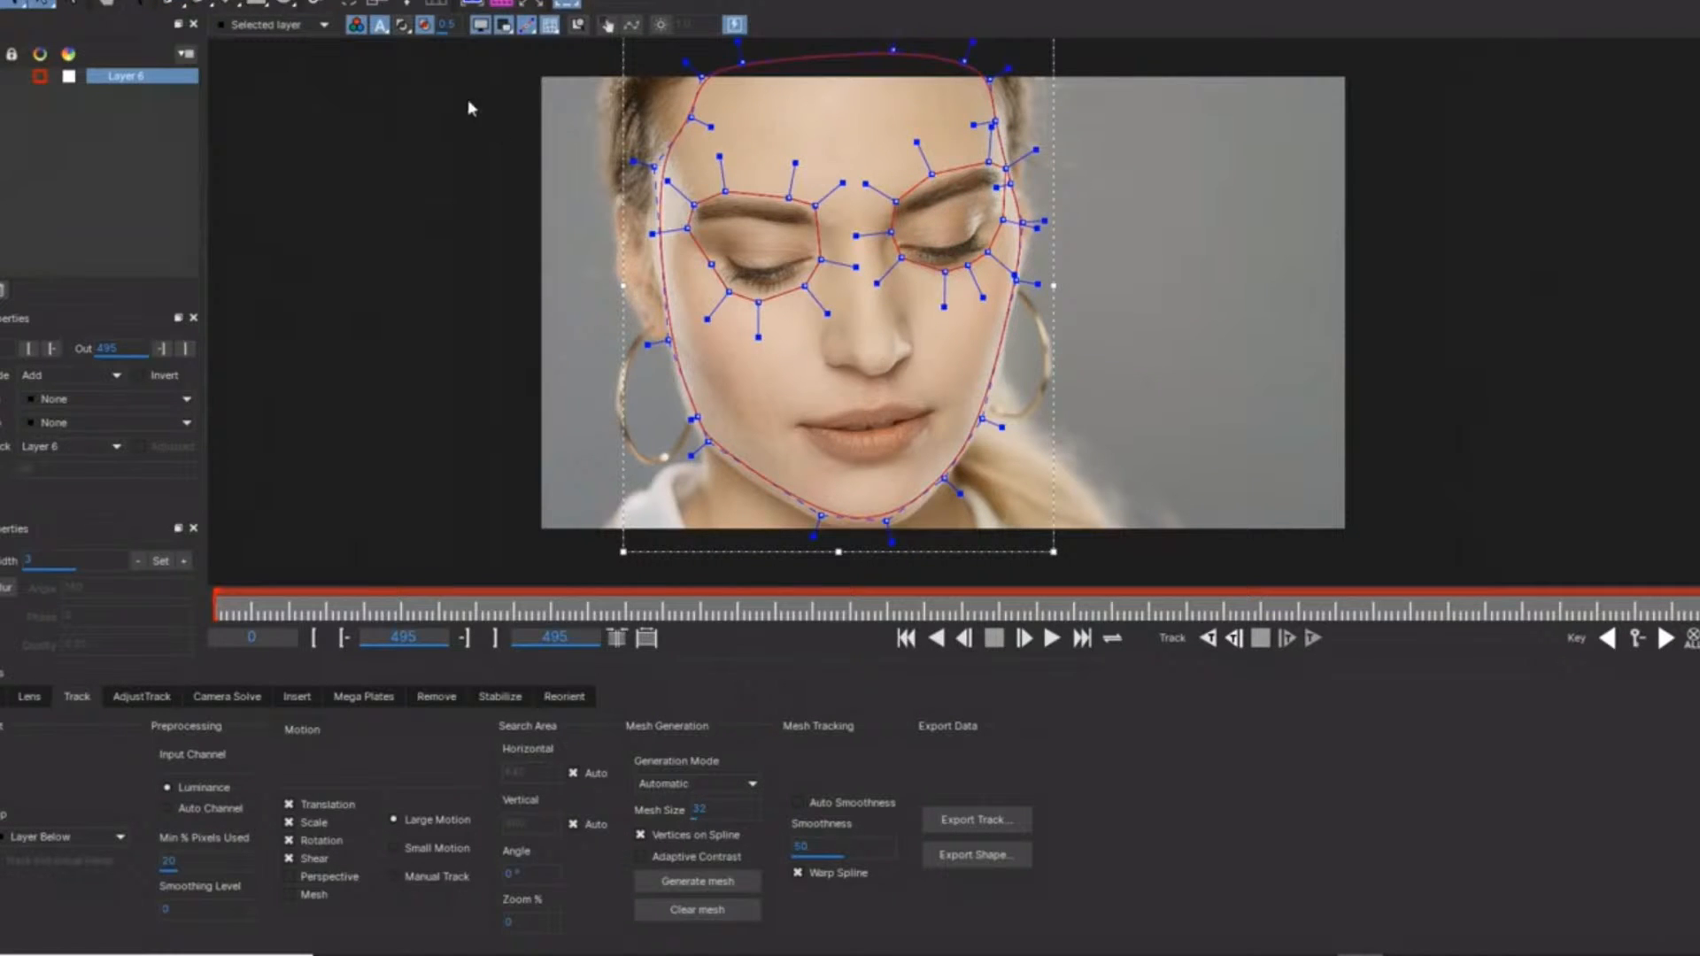
left_click_drag(486, 107, 1131, 448)
left_click_drag(1036, 150, 1018, 161)
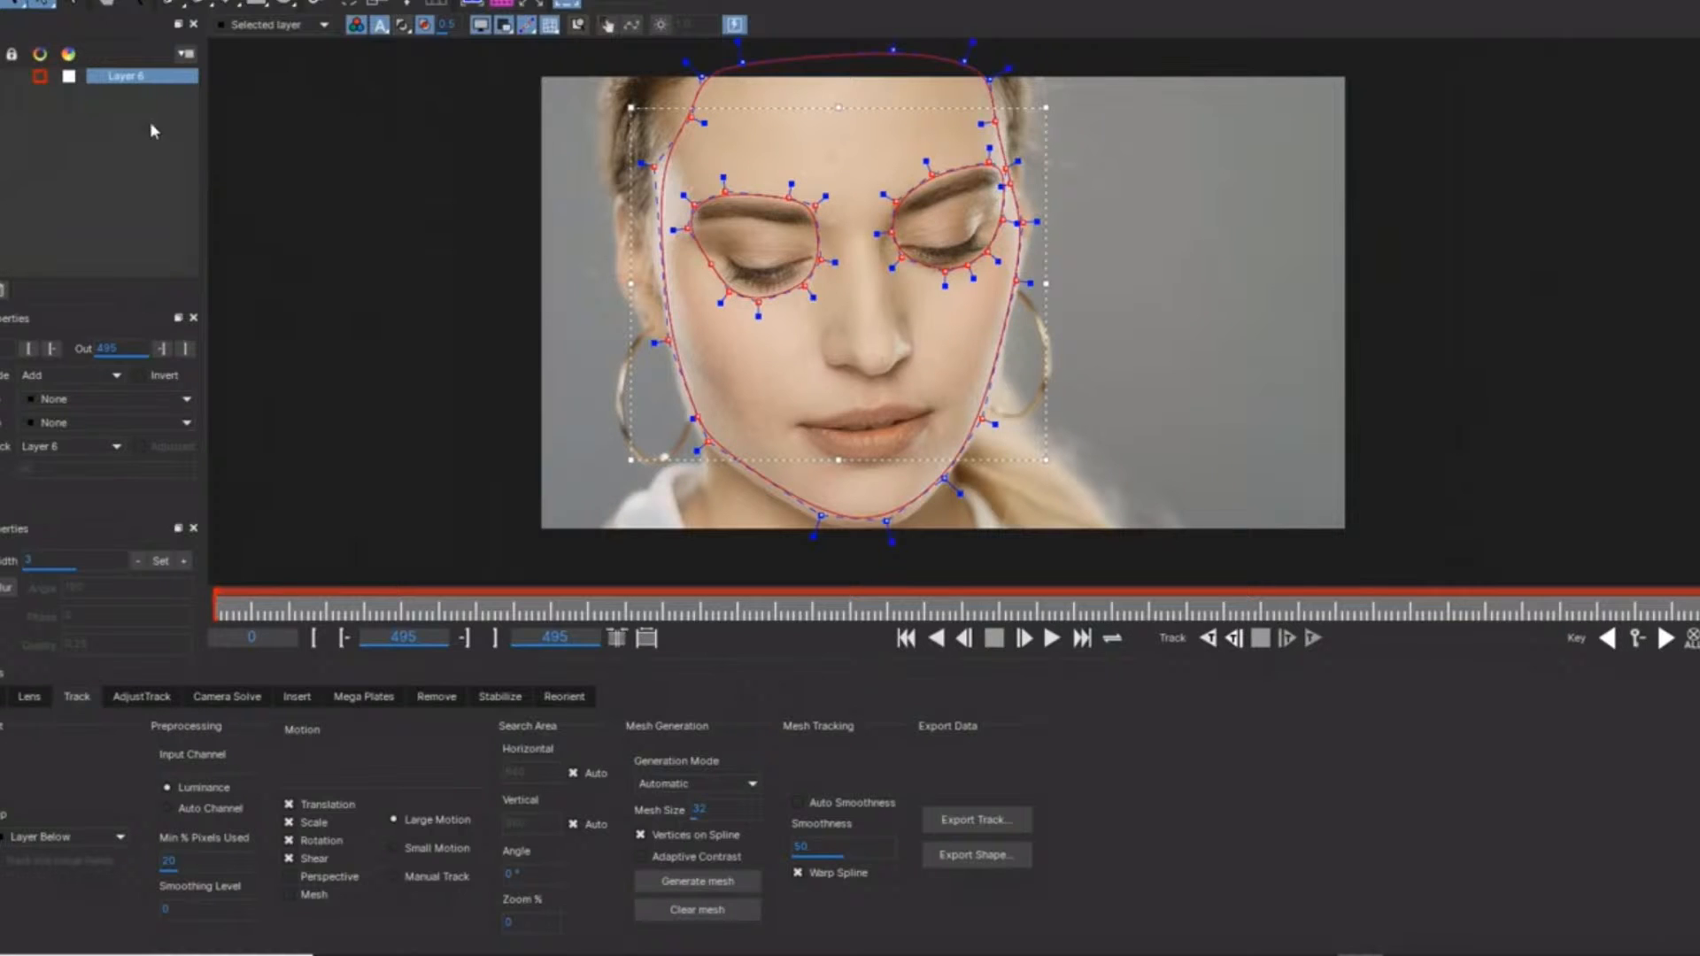
Add a closed X-Spline around the mouth to the Layer 6 face shape as a cut-out.
left_click(174, 3)
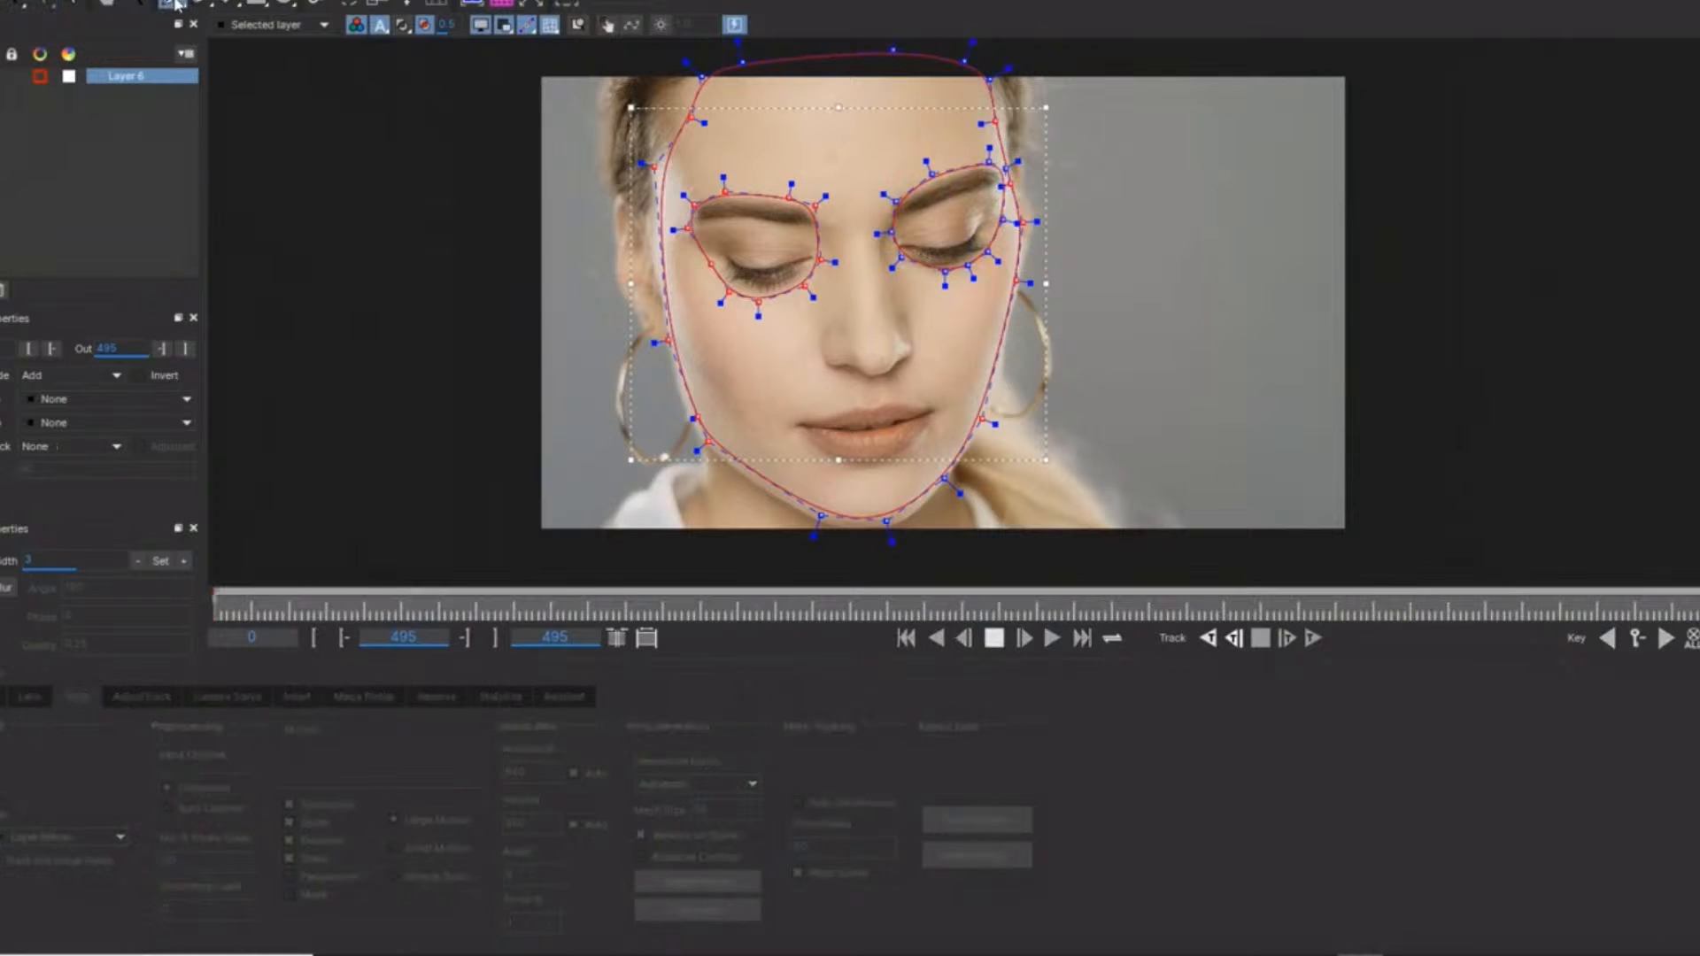
left_click(792, 419)
left_click(826, 410)
left_click(894, 398)
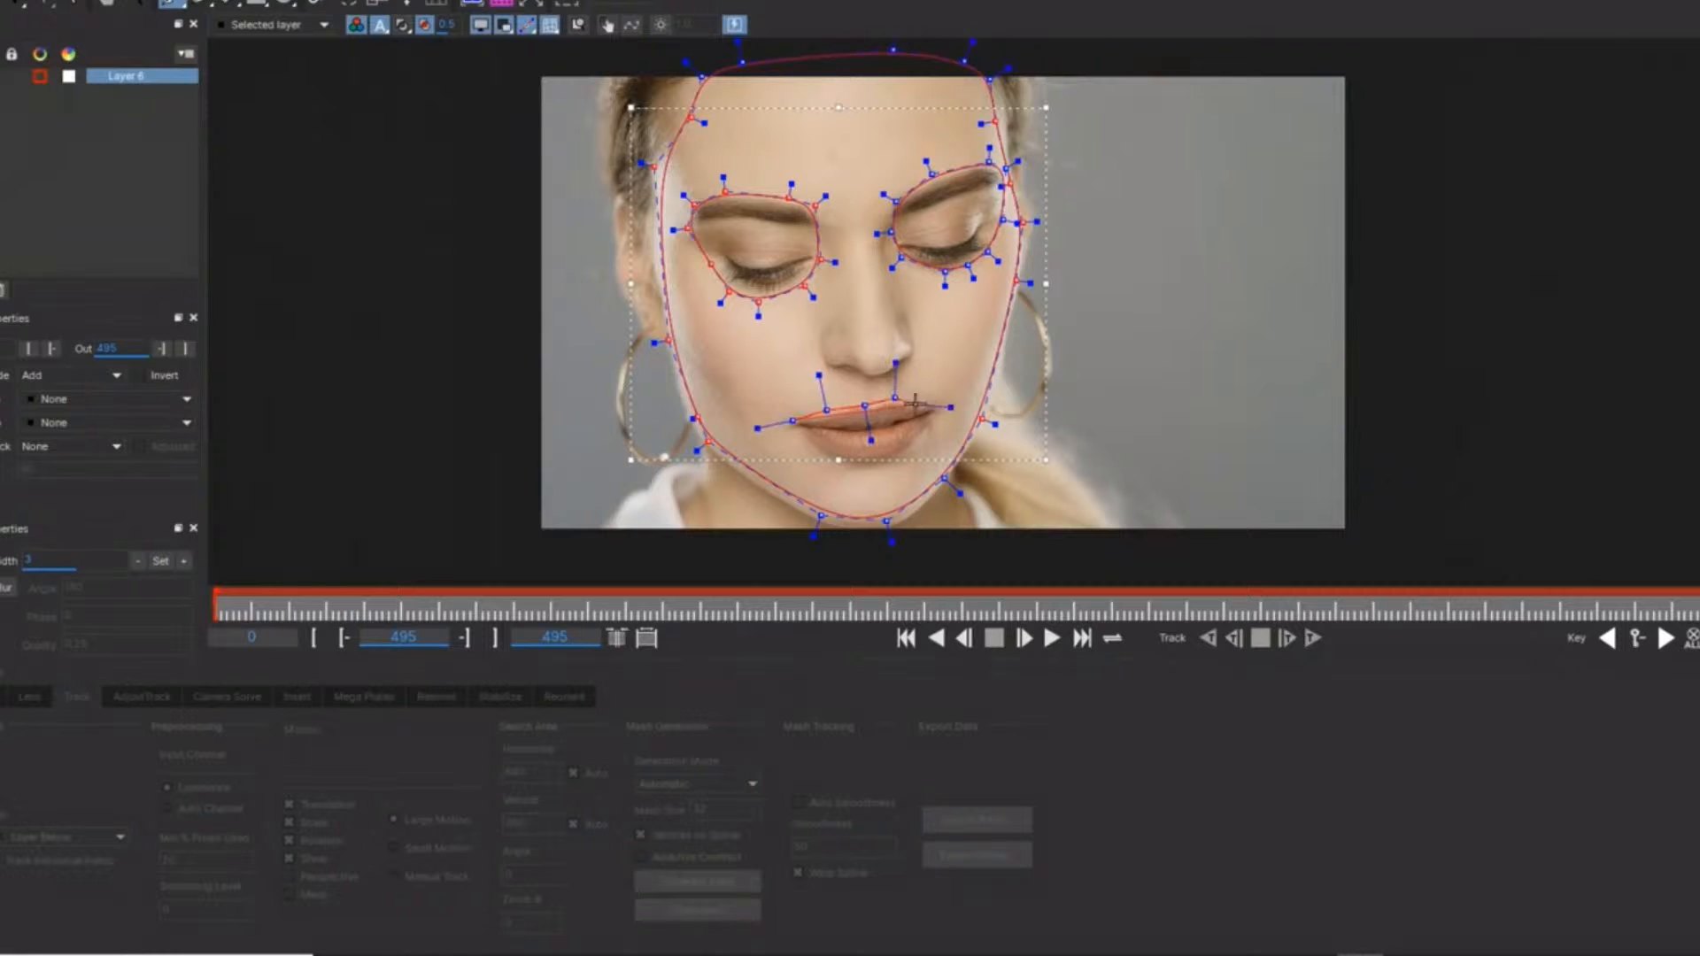
left_click(943, 406)
left_click(925, 441)
left_click_drag(876, 464, 872, 478)
left_click(812, 450)
right_click(811, 449)
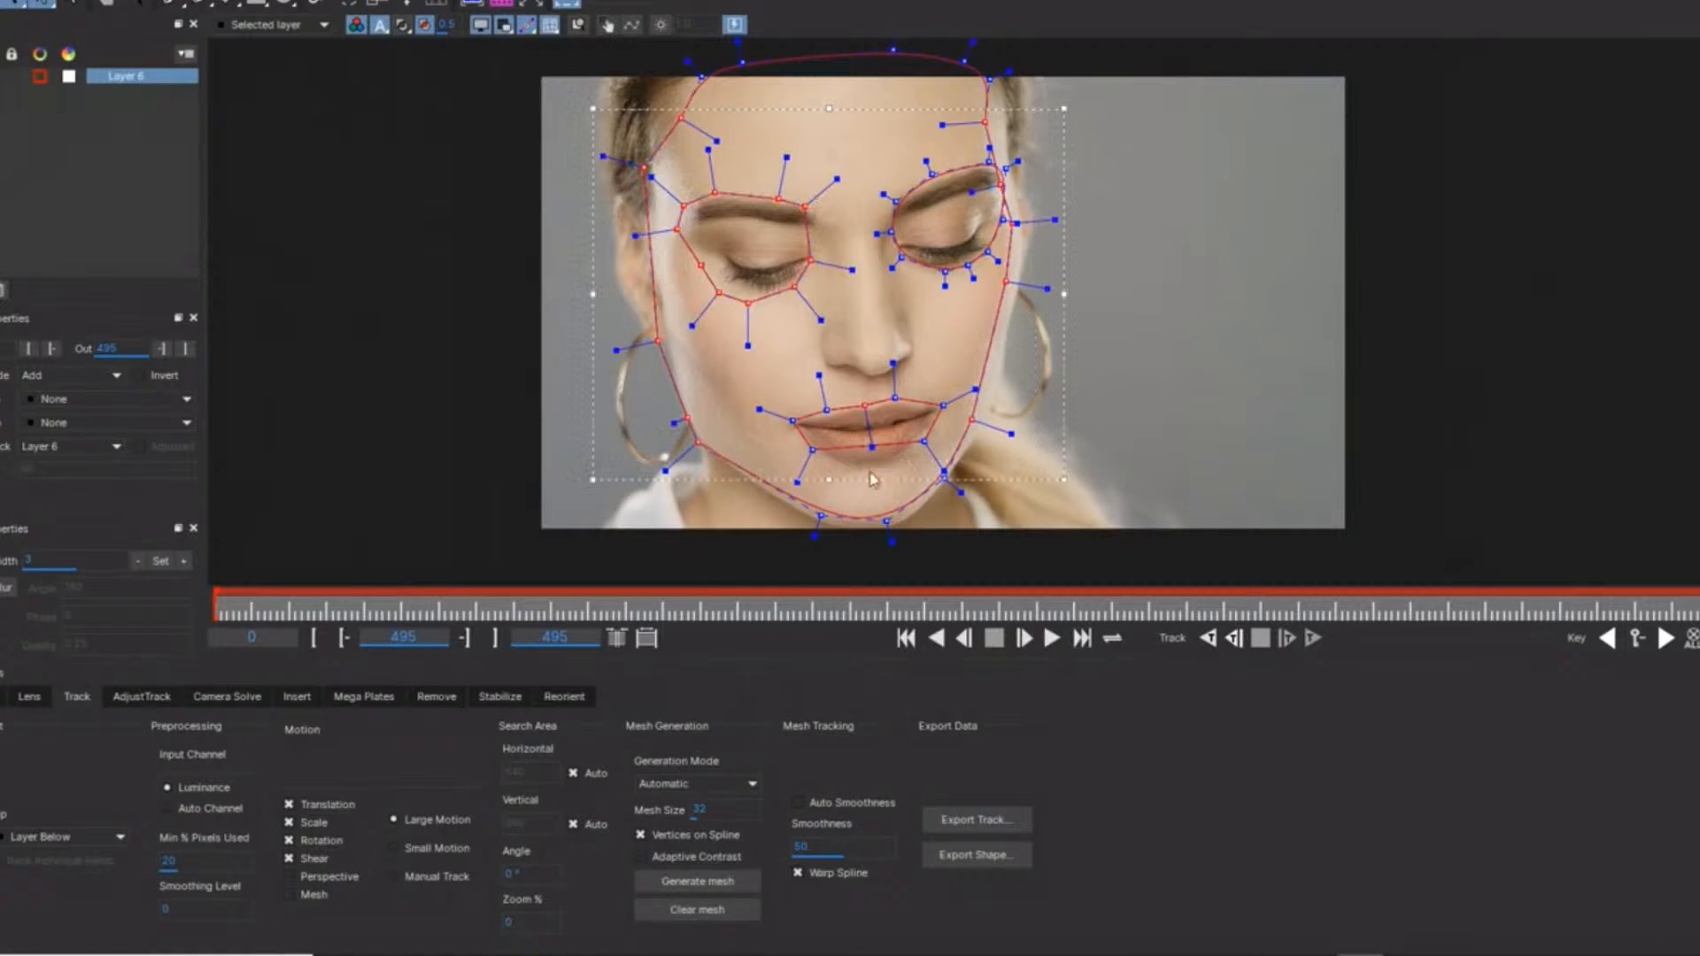
Lower the mouth cut-out's bottom points to just beneath the lower lip and round off the points of the face shapes.
left_click(889, 359)
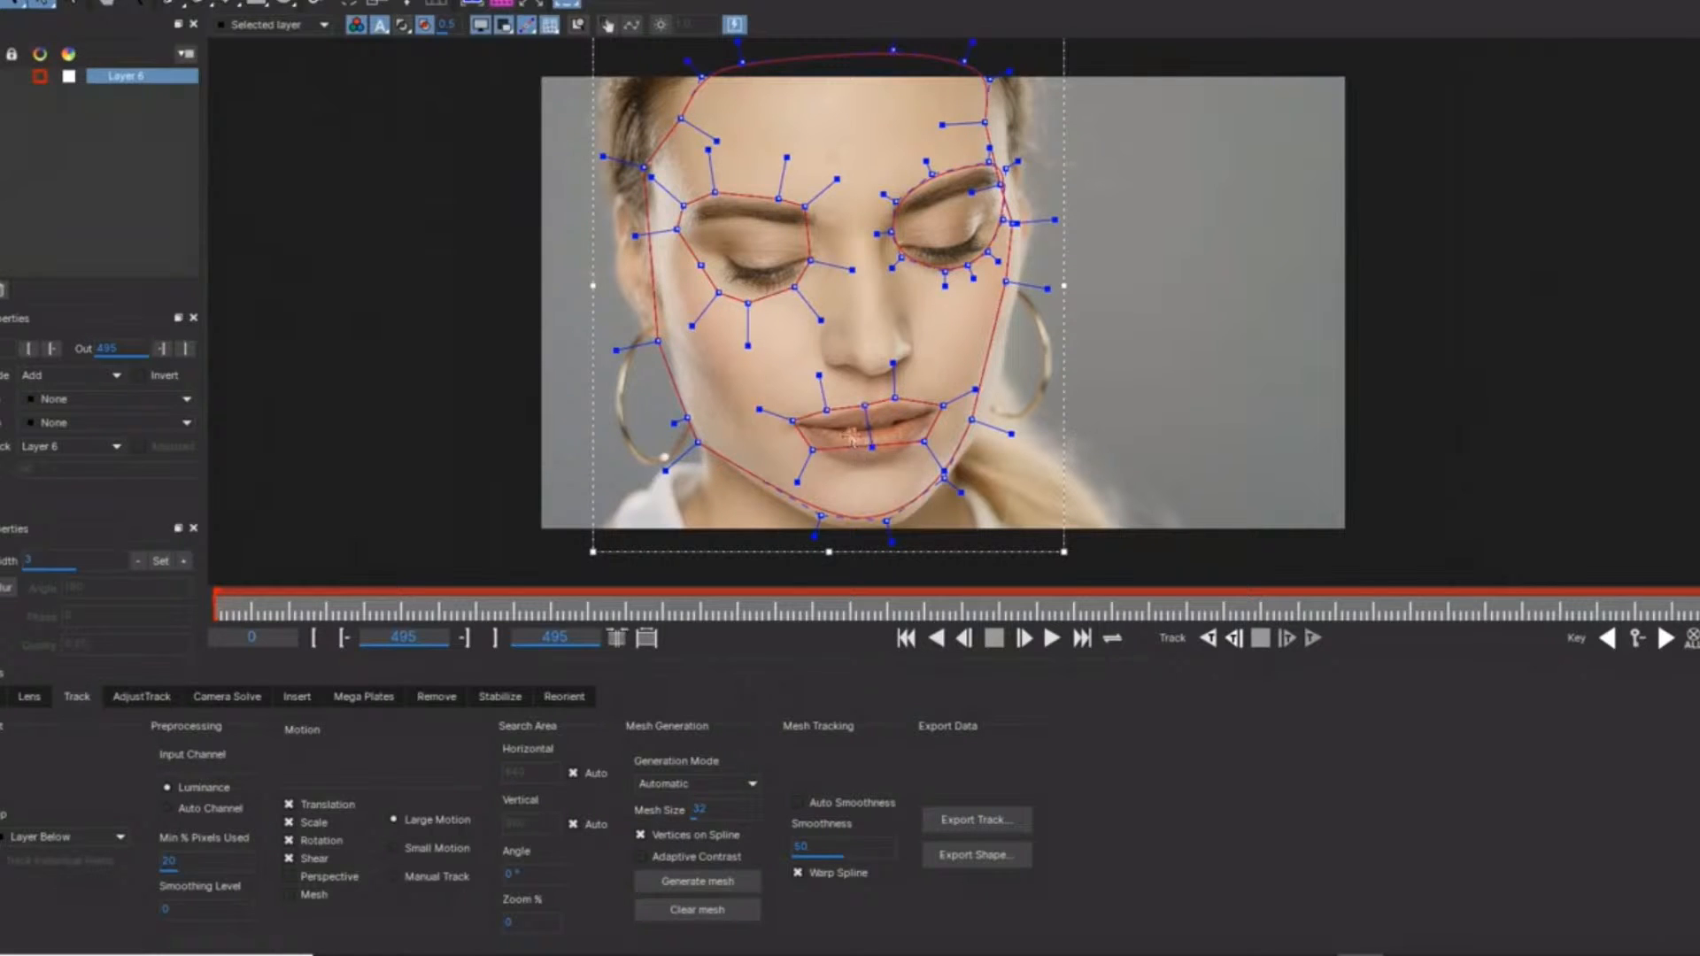
left_click(896, 466)
left_click(882, 448)
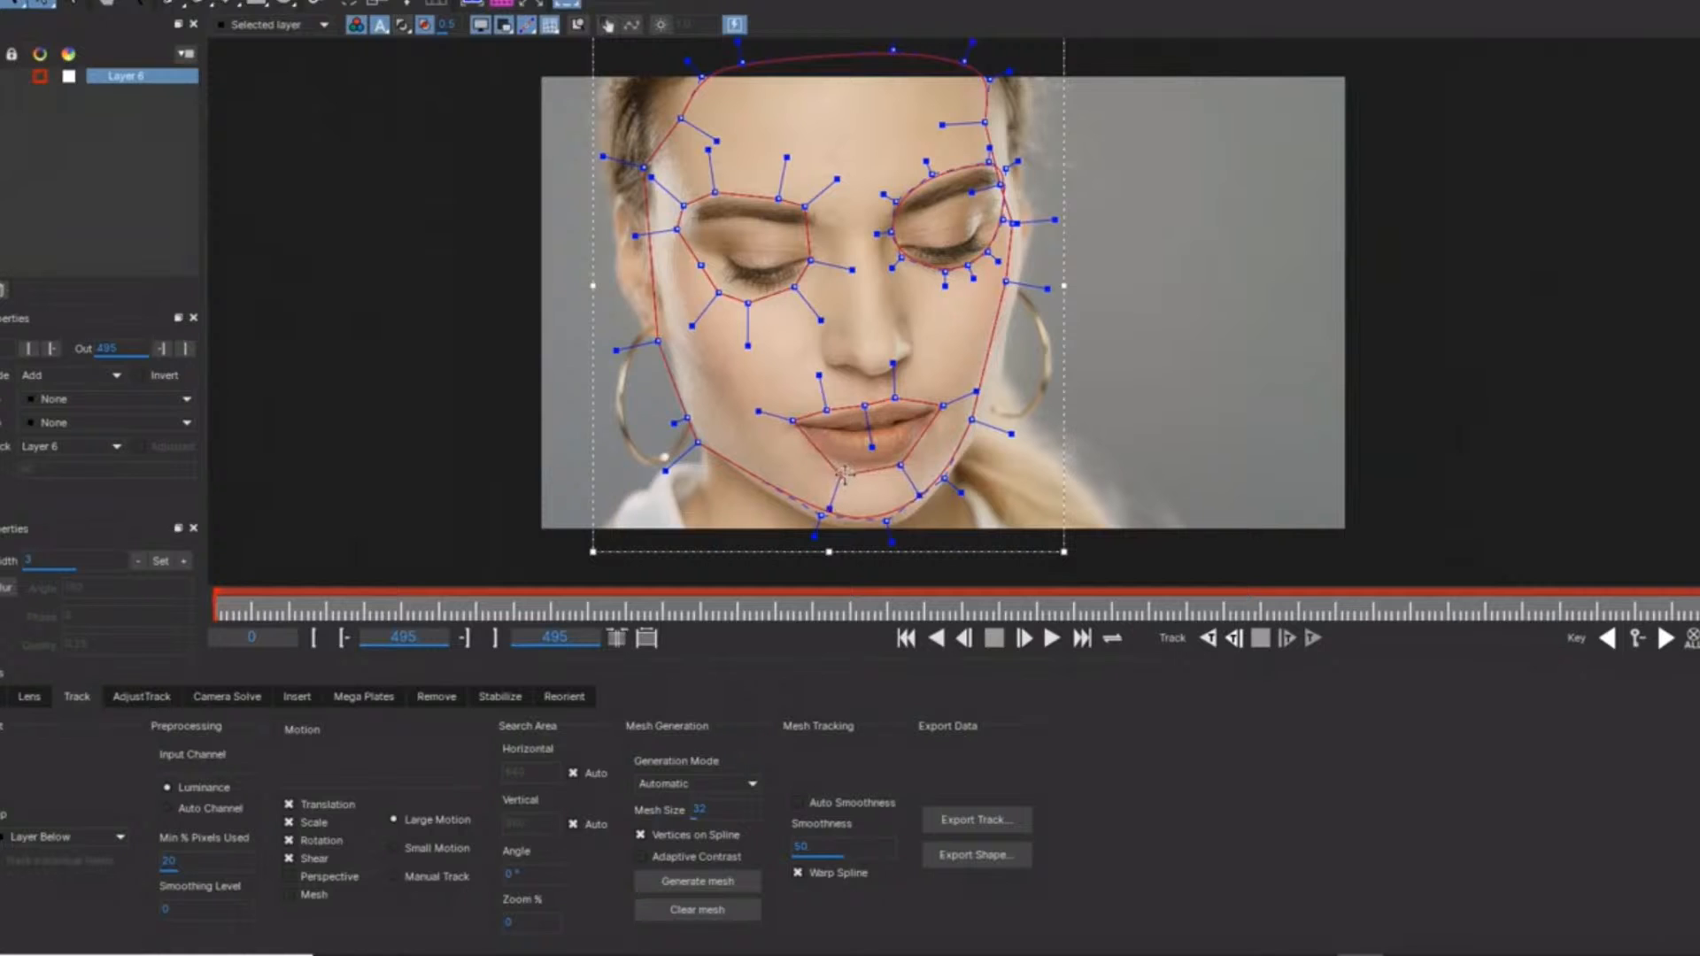
left_click(840, 476)
left_click_drag(479, 110, 1250, 673)
left_click_drag(786, 158, 785, 235)
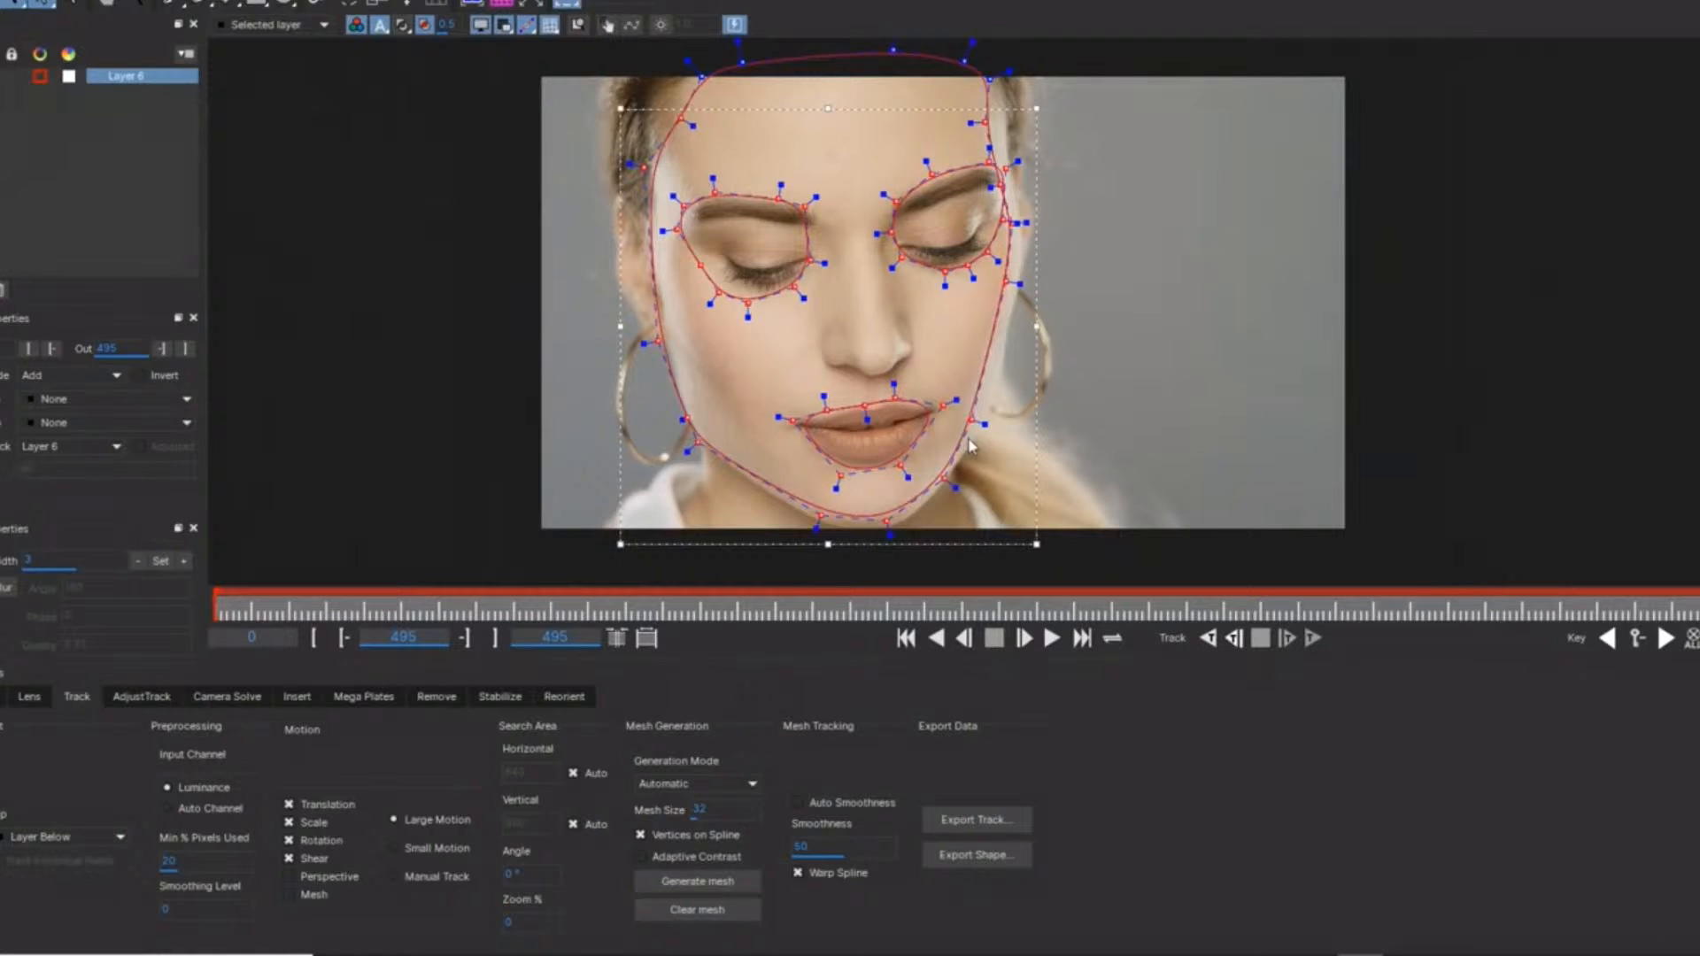
Fit the face outline to the cheeks, moving the right-hand points slightly outwards and the left-hand ones slightly inwards.
left_click(1096, 336)
left_click_drag(1007, 283, 1017, 289)
left_click_drag(974, 418, 983, 420)
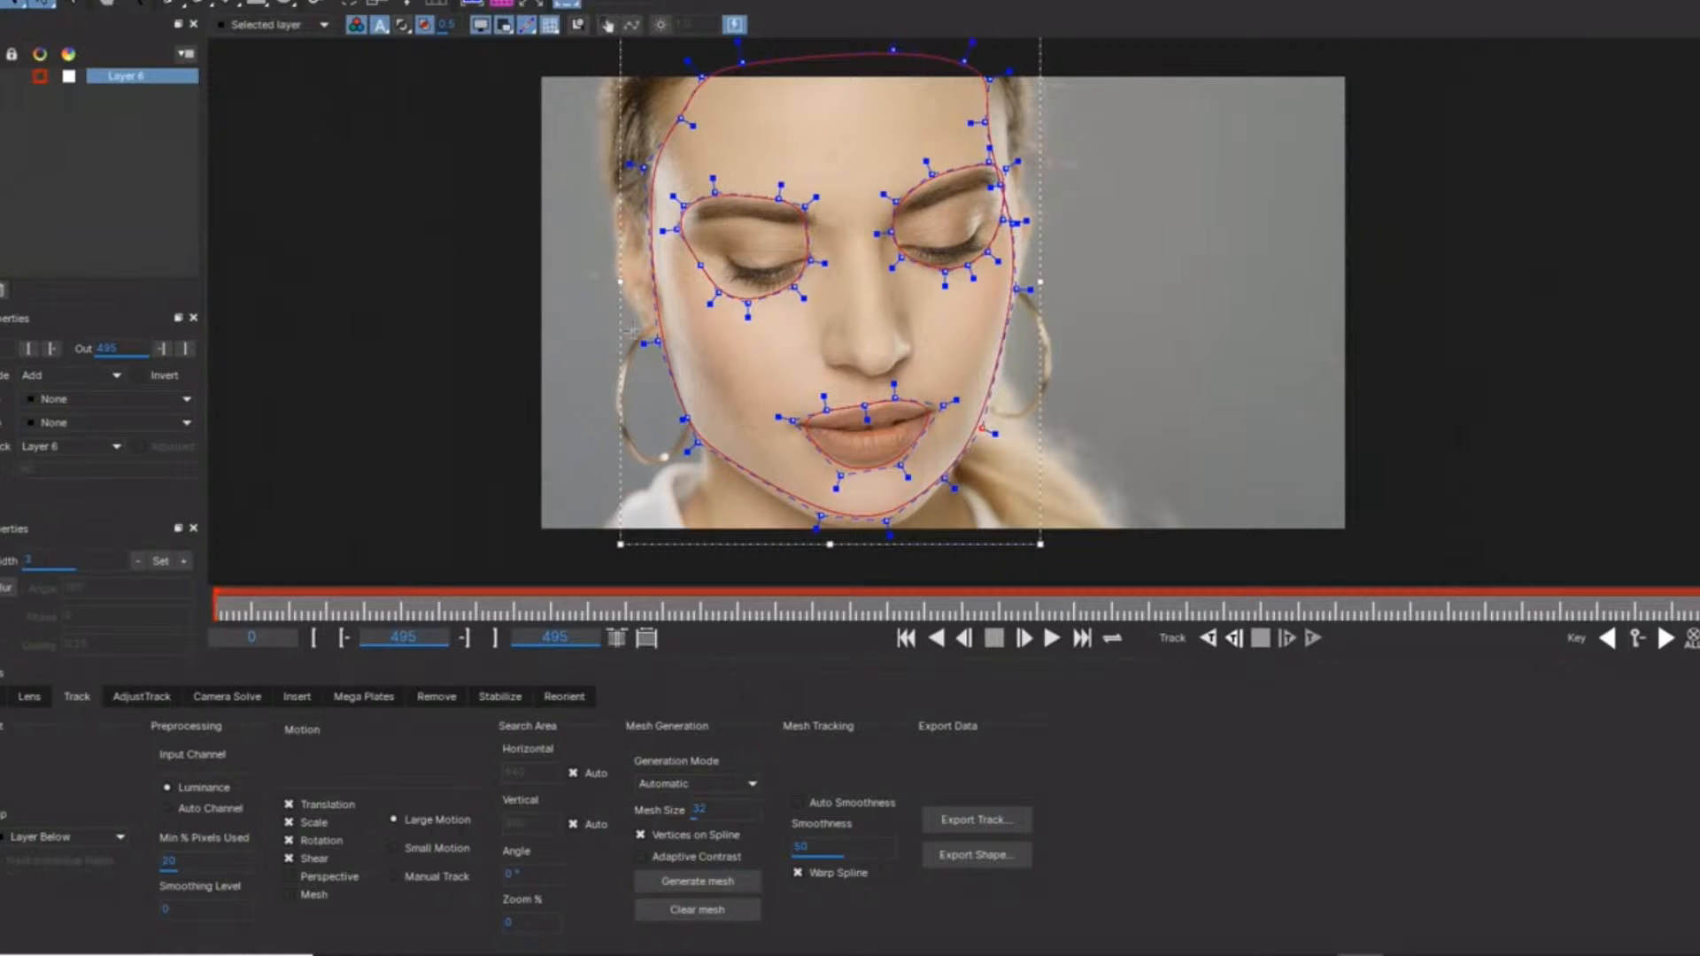
left_click_drag(497, 163, 699, 440)
left_click(510, 402)
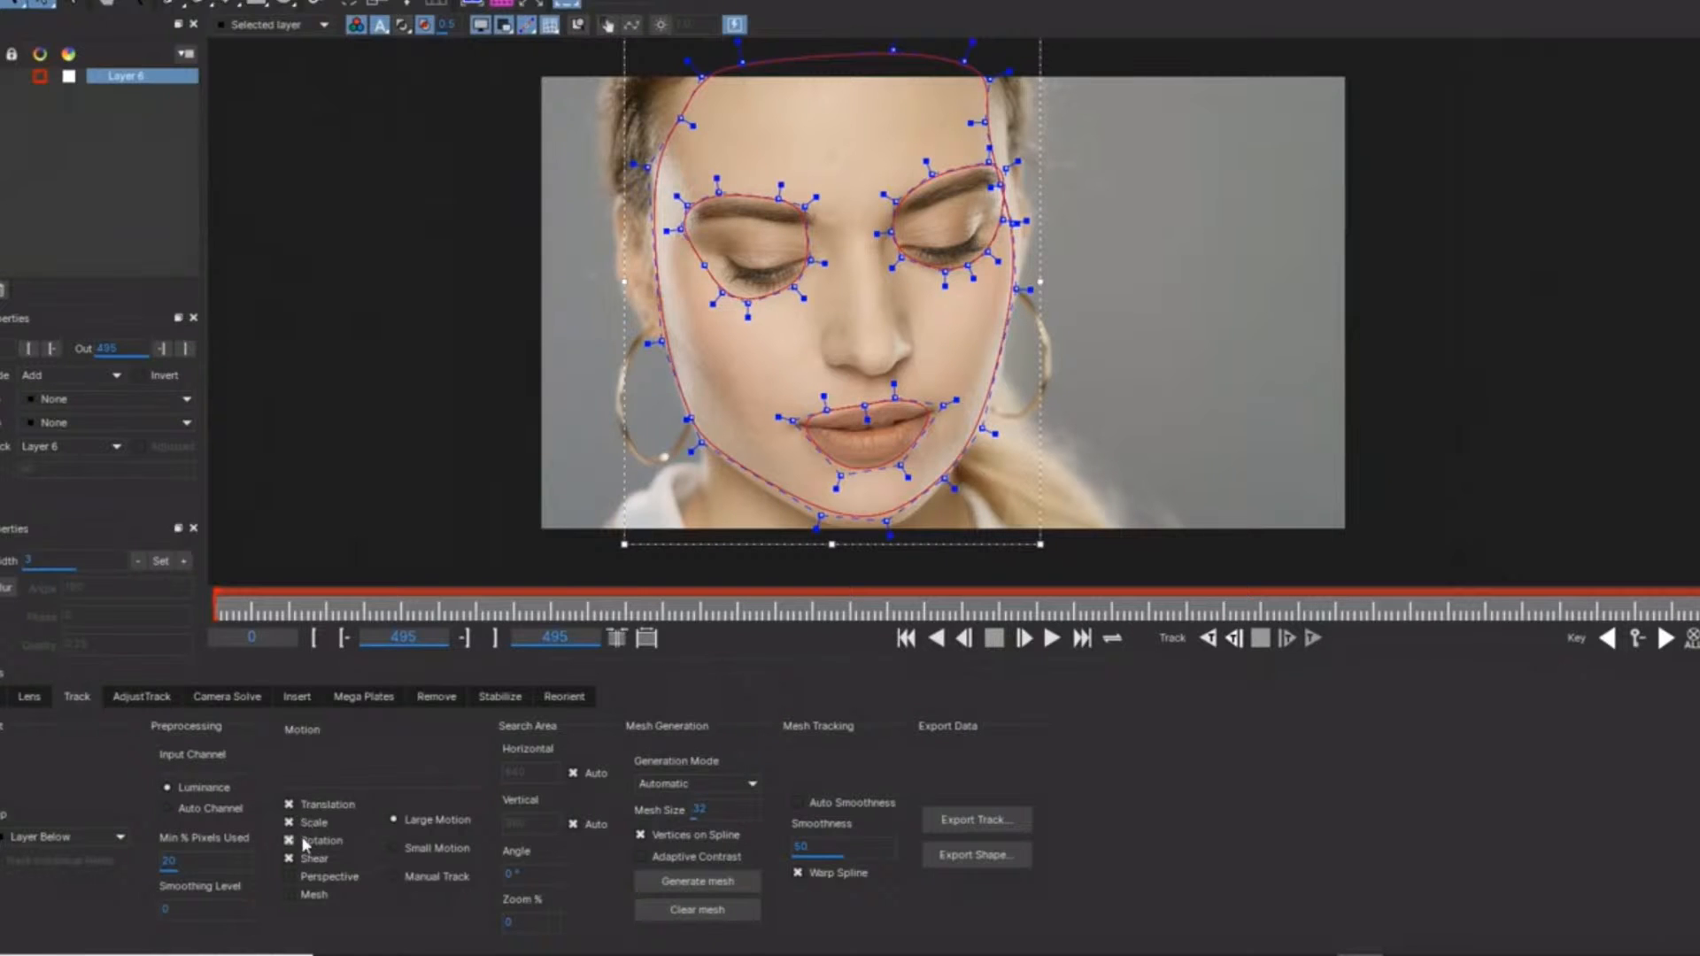
Enable Perspective and Mesh motion for Layer 6, and generate a Uniform mesh with a mesh size of 100.
left_click(291, 877)
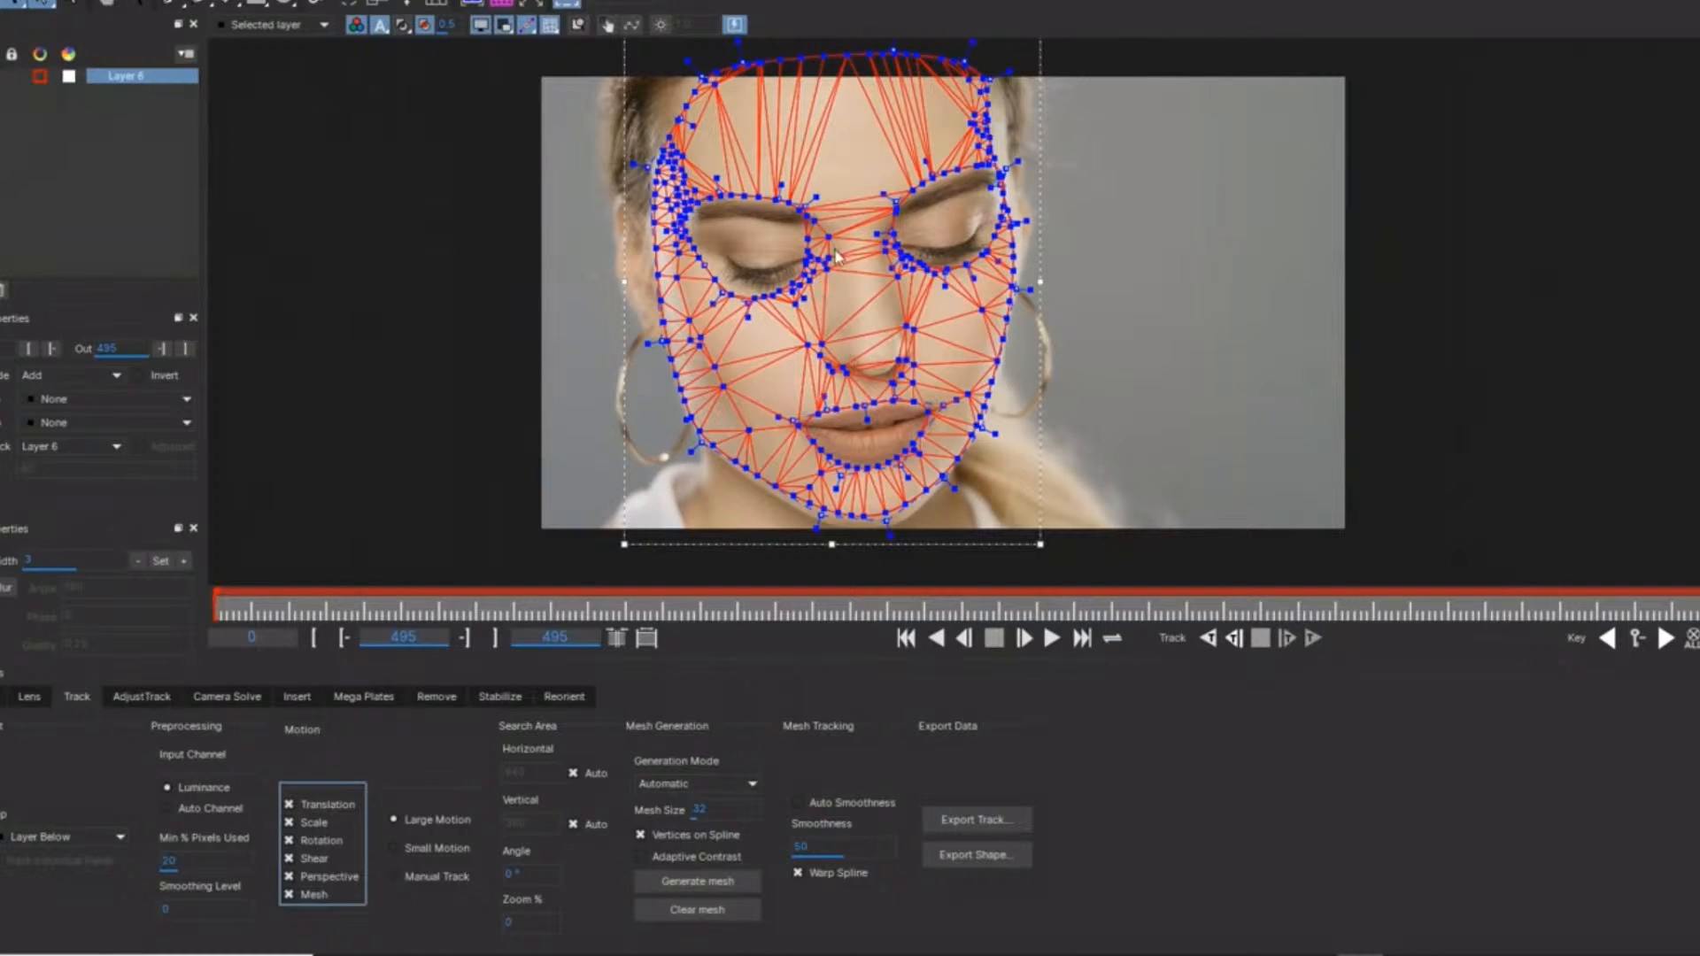
left_click(695, 783)
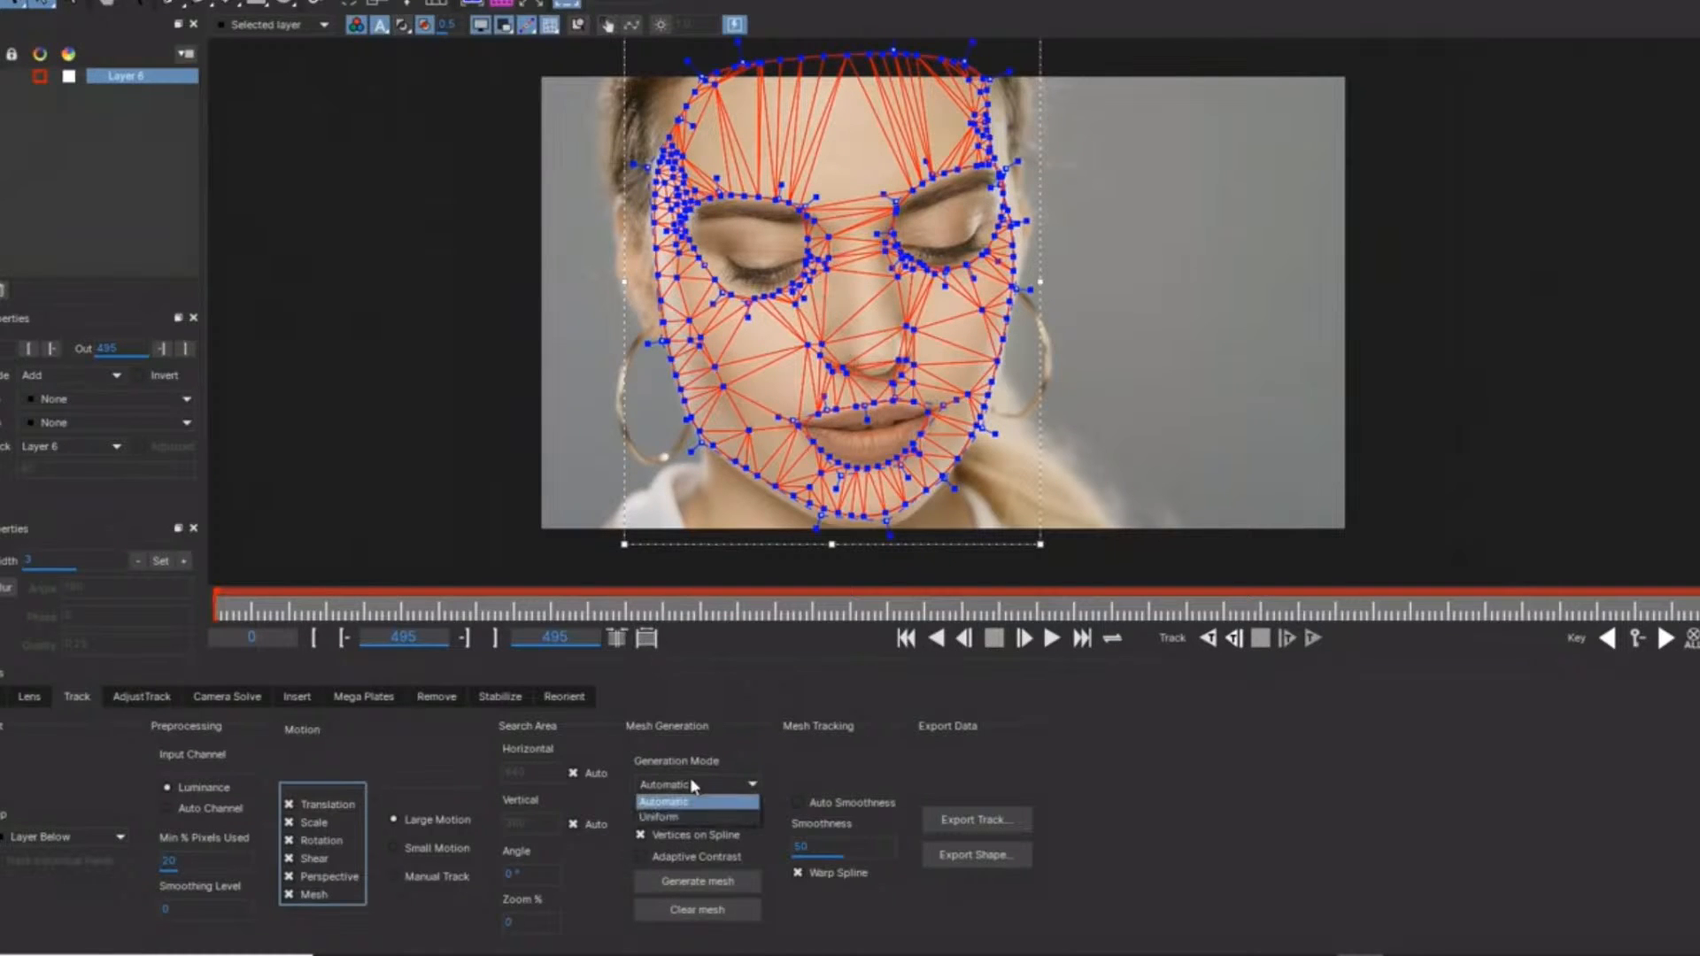
left_click(688, 827)
left_click(696, 882)
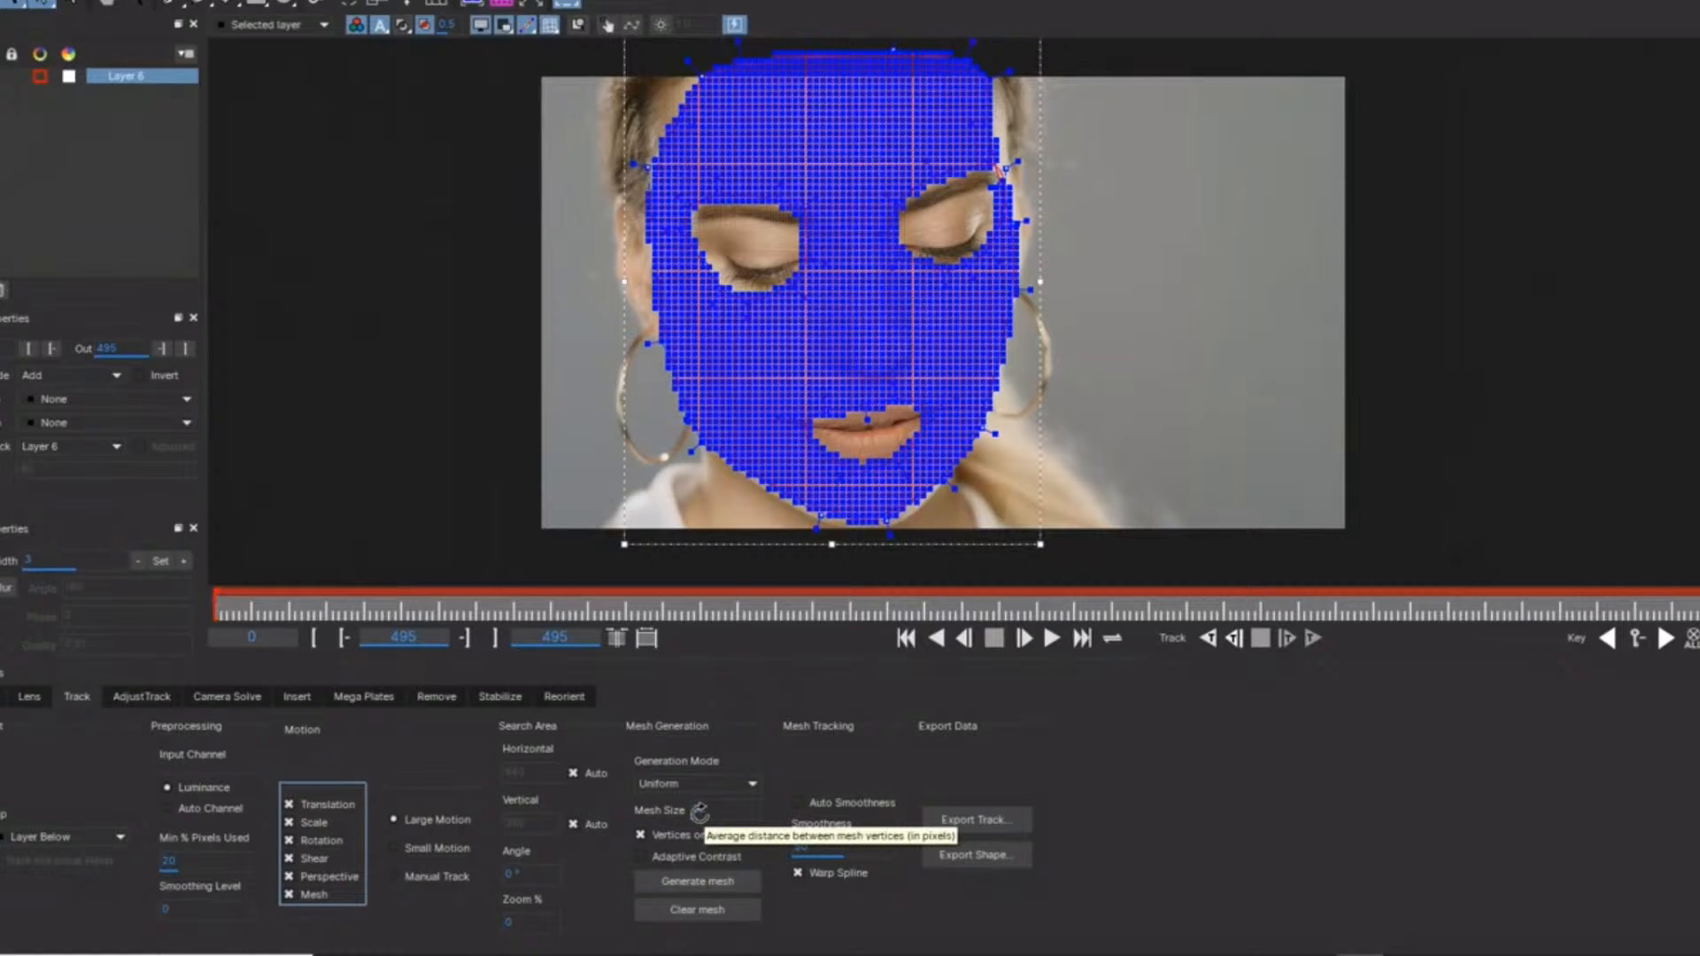
left_click(699, 809)
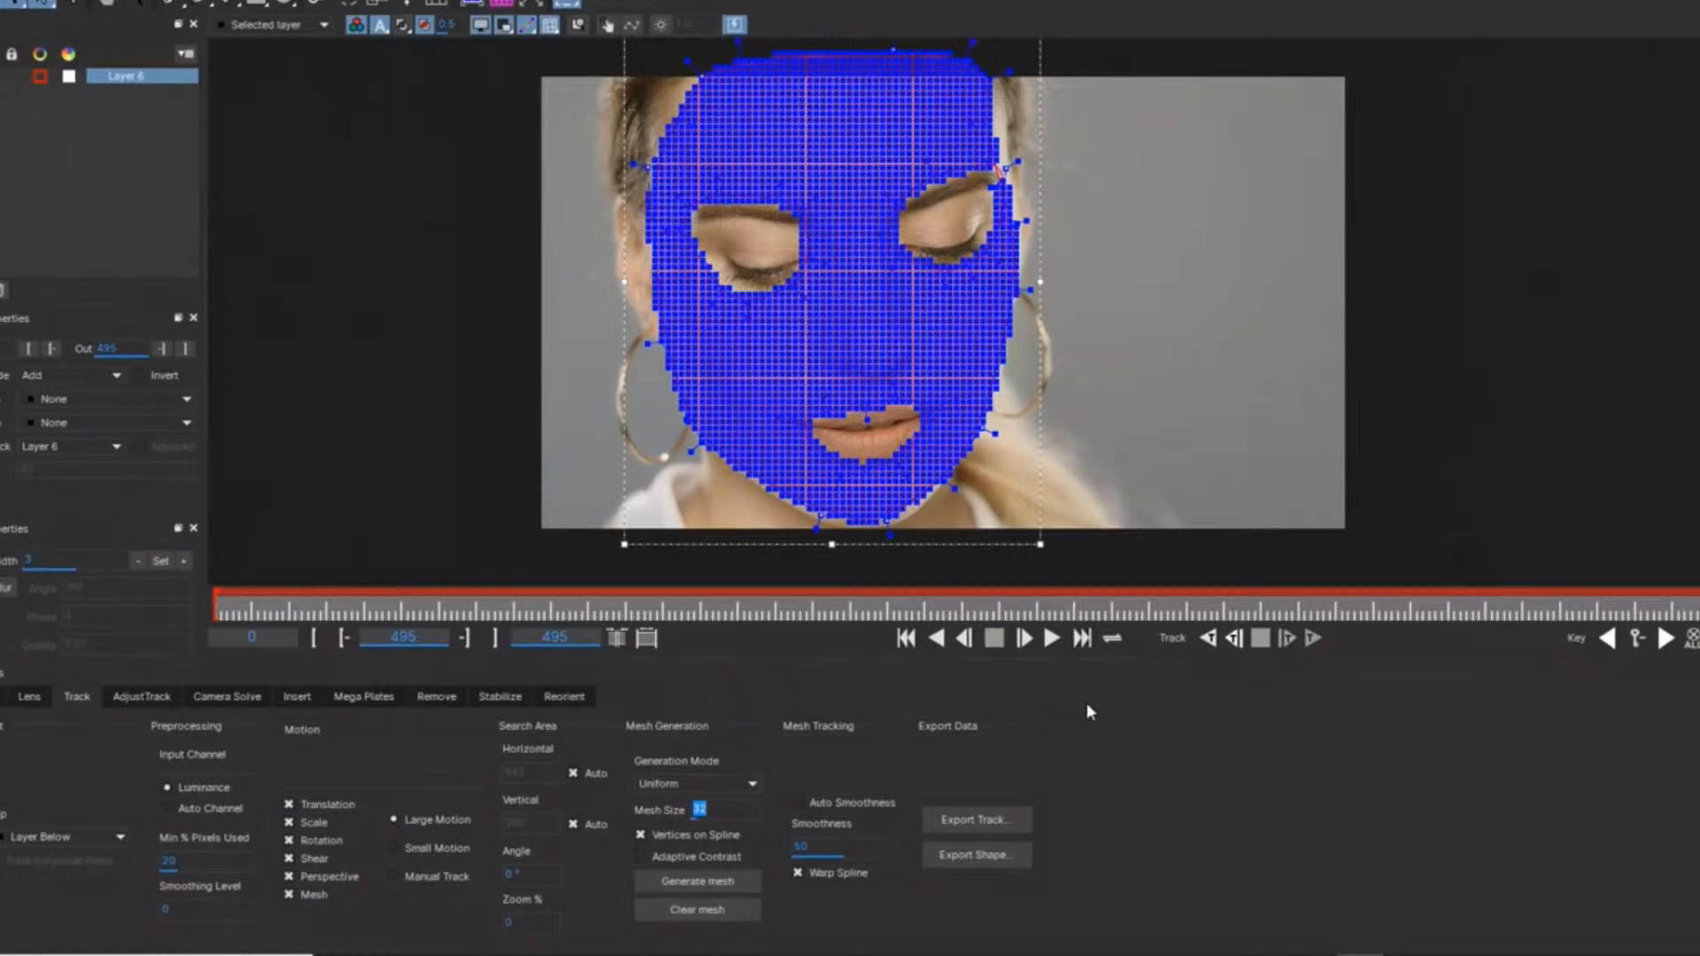
left_click(705, 883)
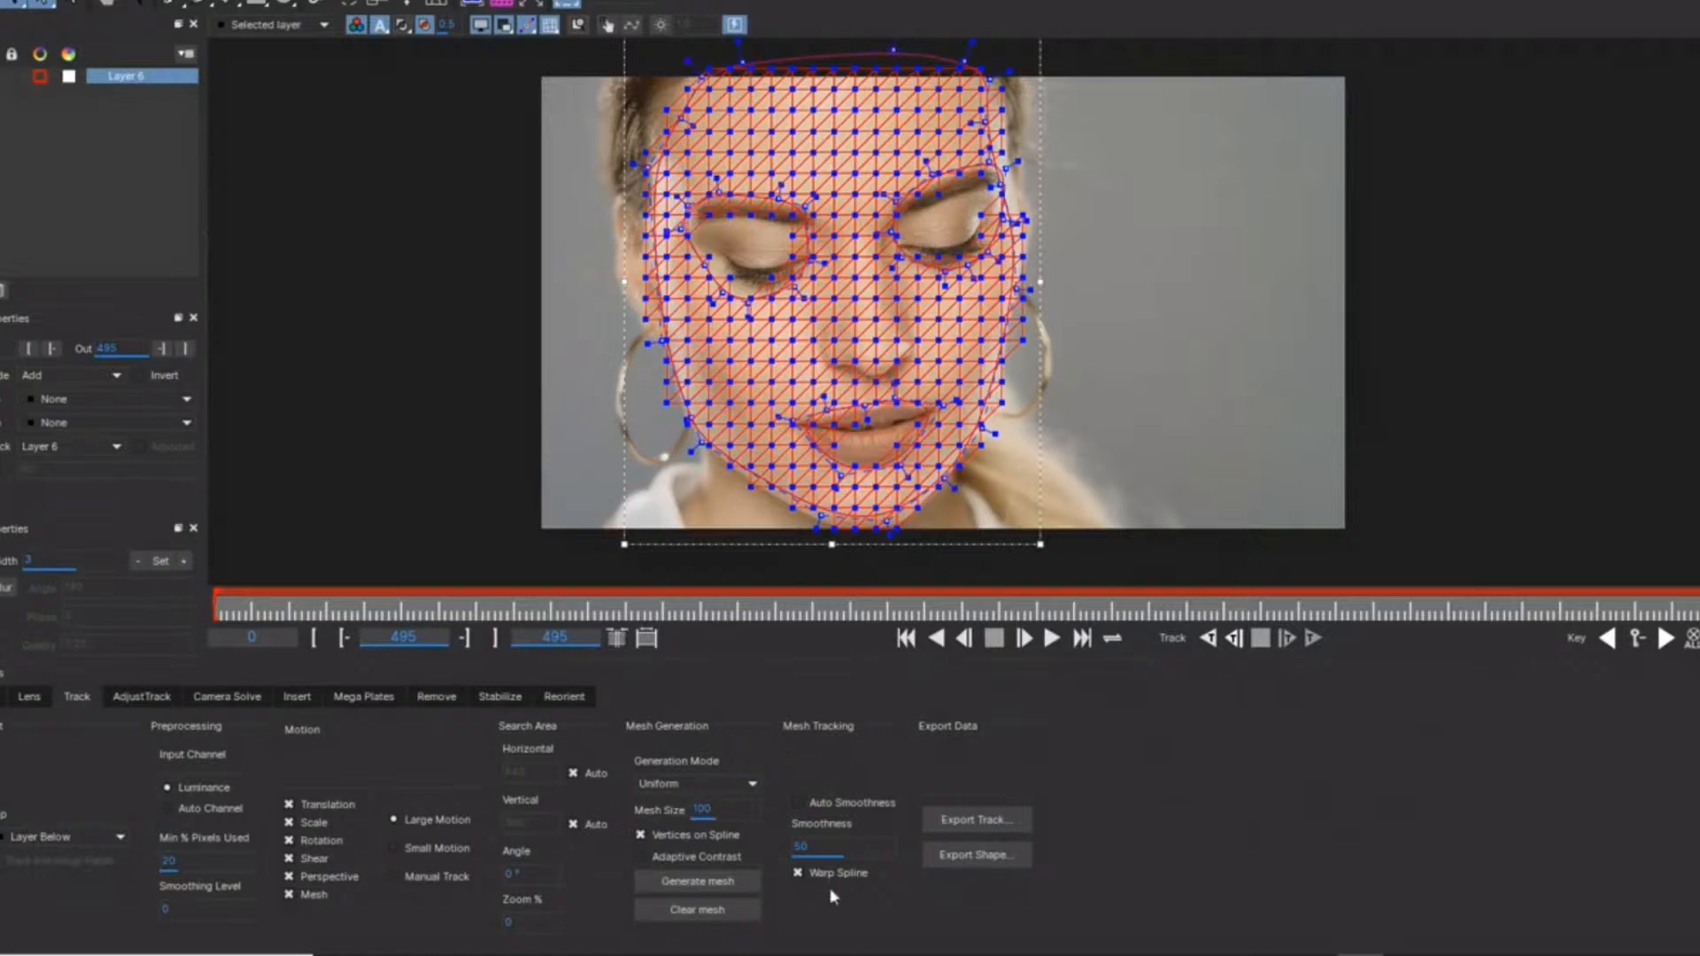
Track the Layer 6 face mesh backwards through the clip.
left_click(805, 804)
scroll(841, 46, "up", 2)
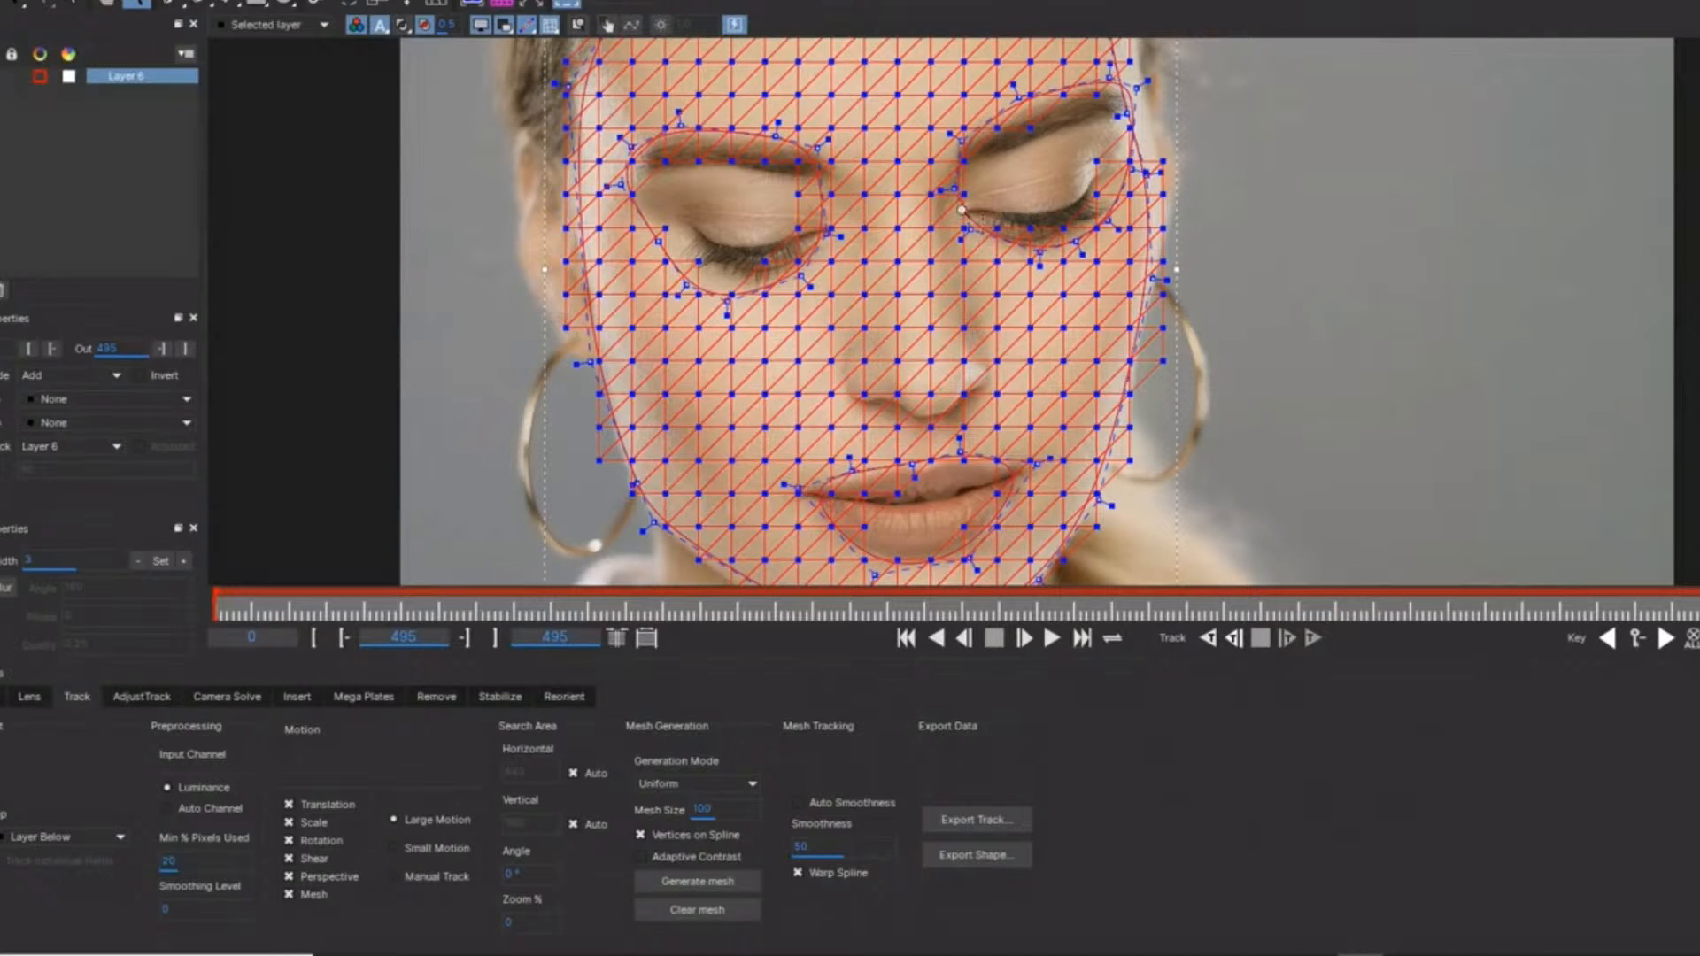
scroll(971, 250, "down", 1)
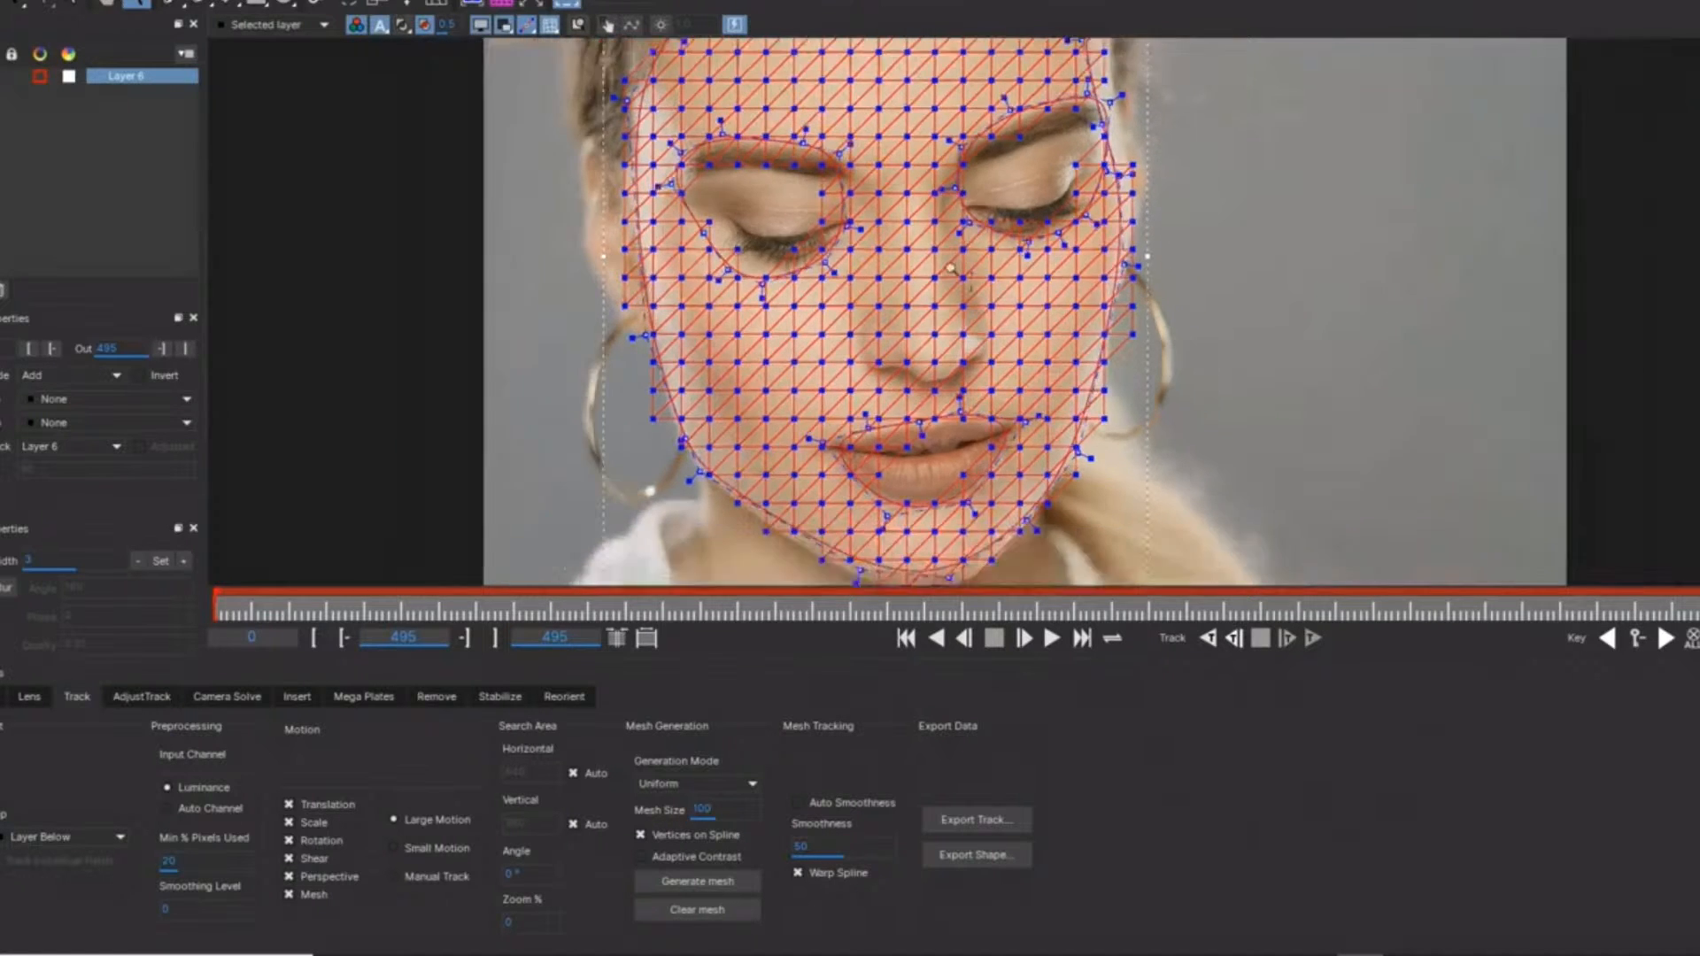
left_click_drag(973, 249, 911, 244)
scroll(940, 290, "down", 1)
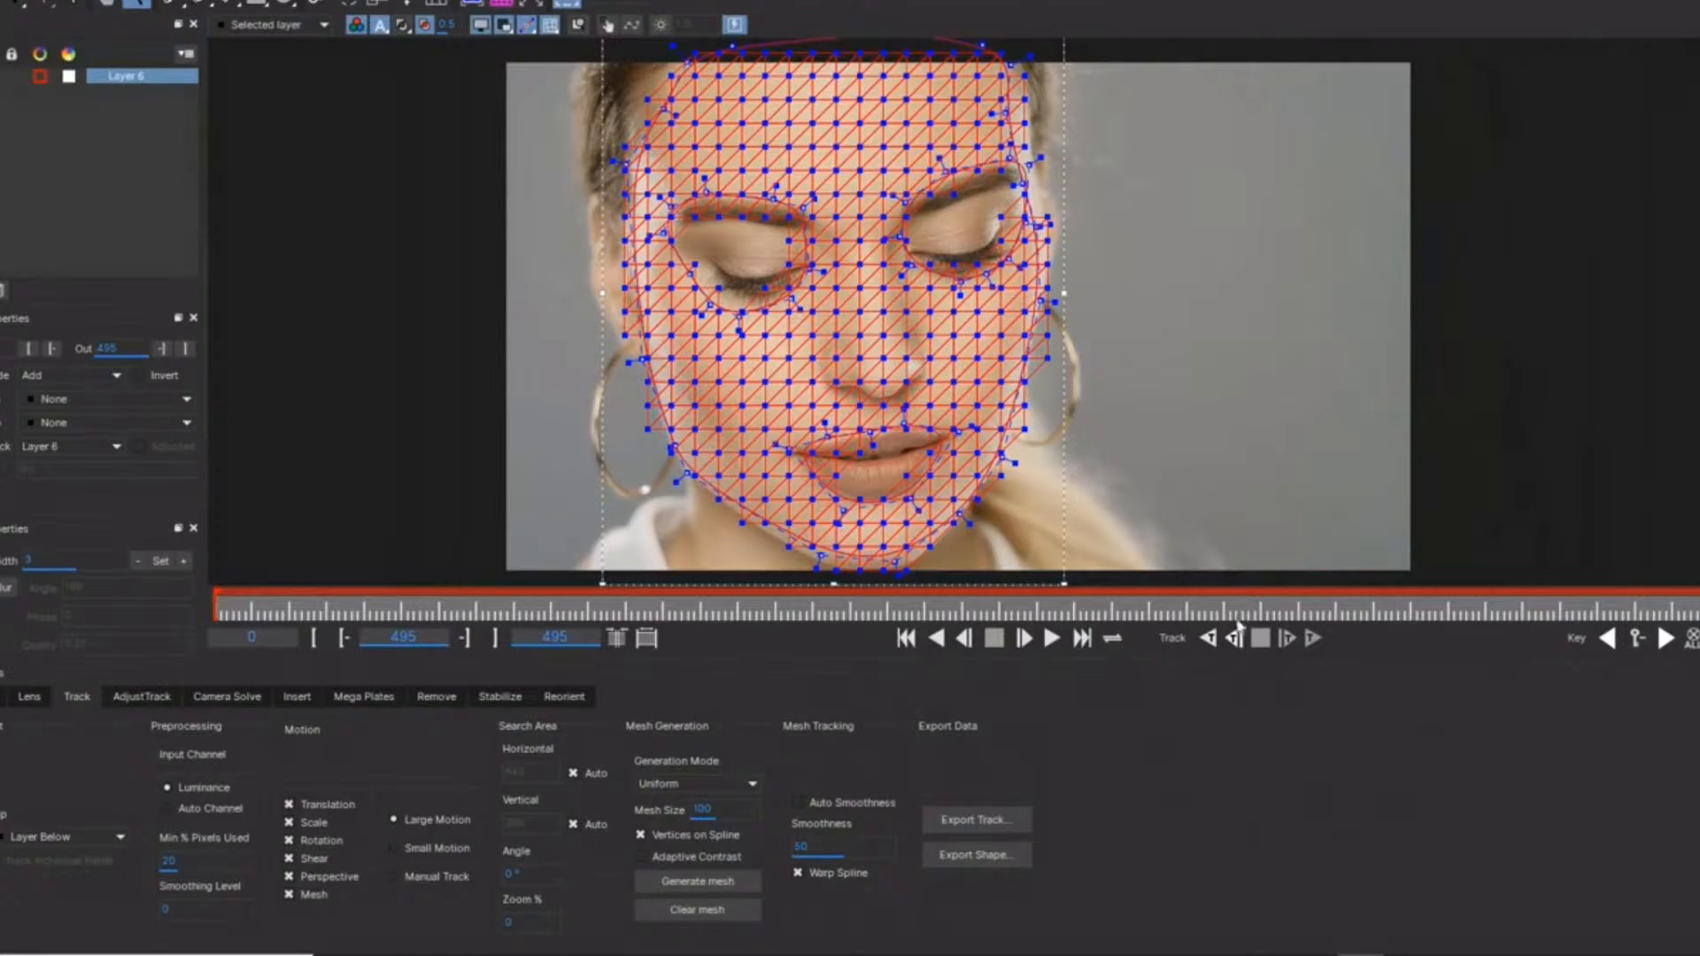
left_click(1207, 638)
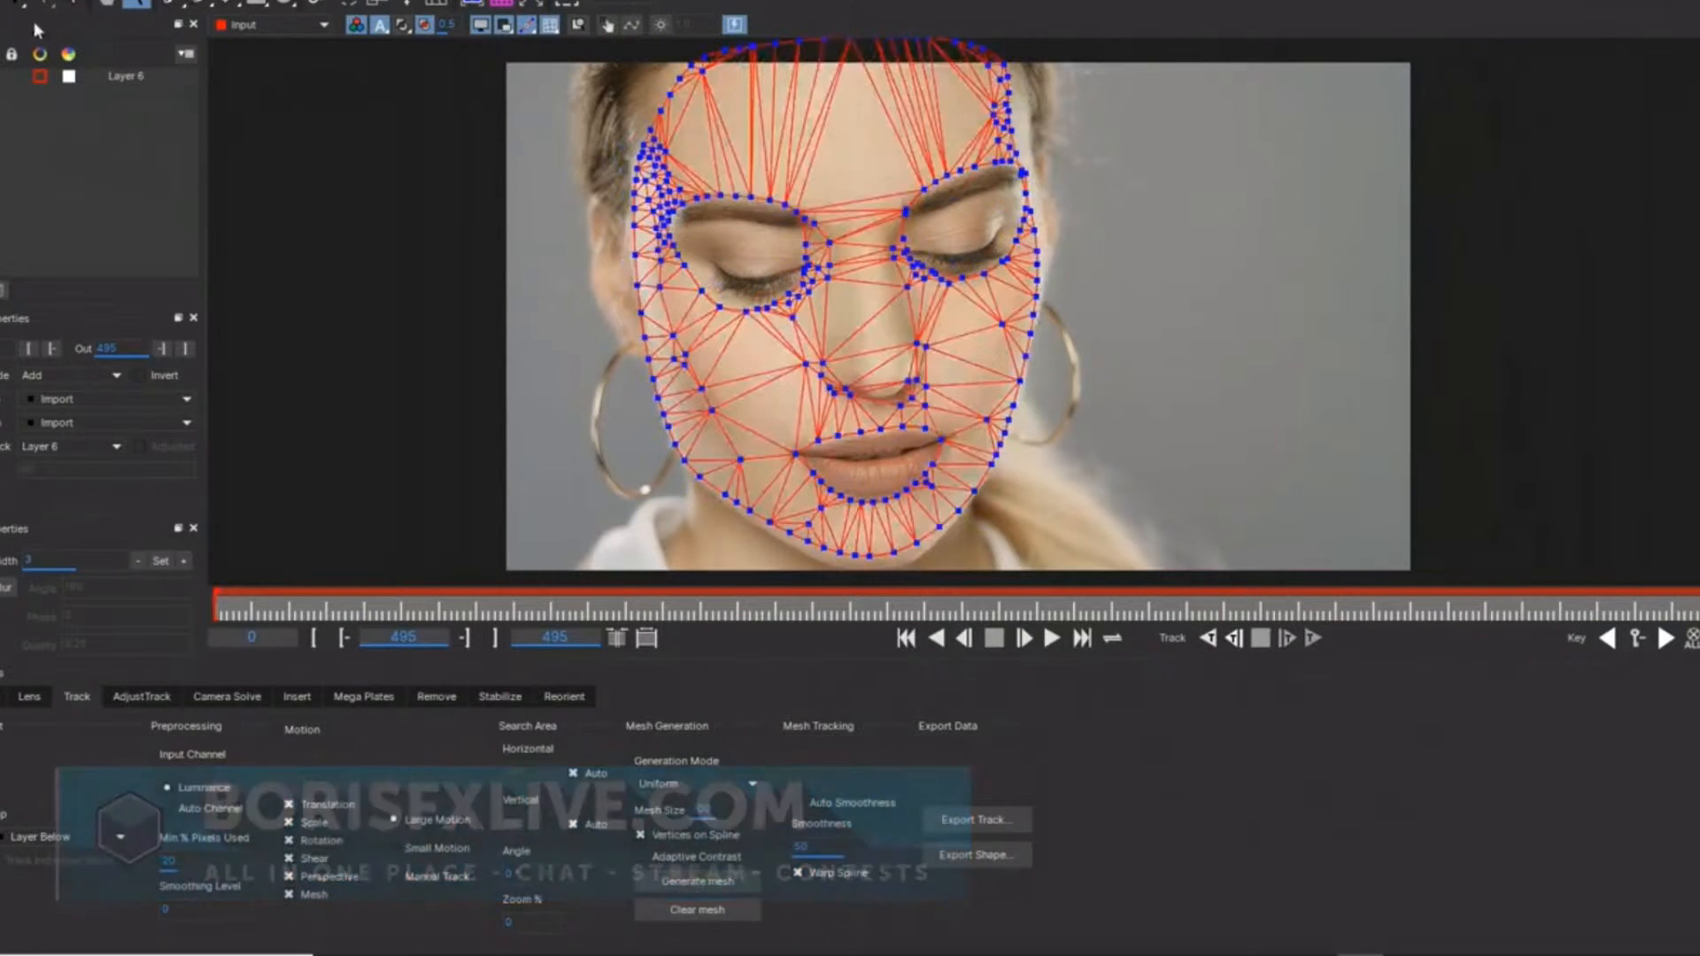
Discard the Layer 6 demonstration and reopen the Mocha project with the eyes, mouth and face layers, dismissing the welcome window.
left_click(32, 4)
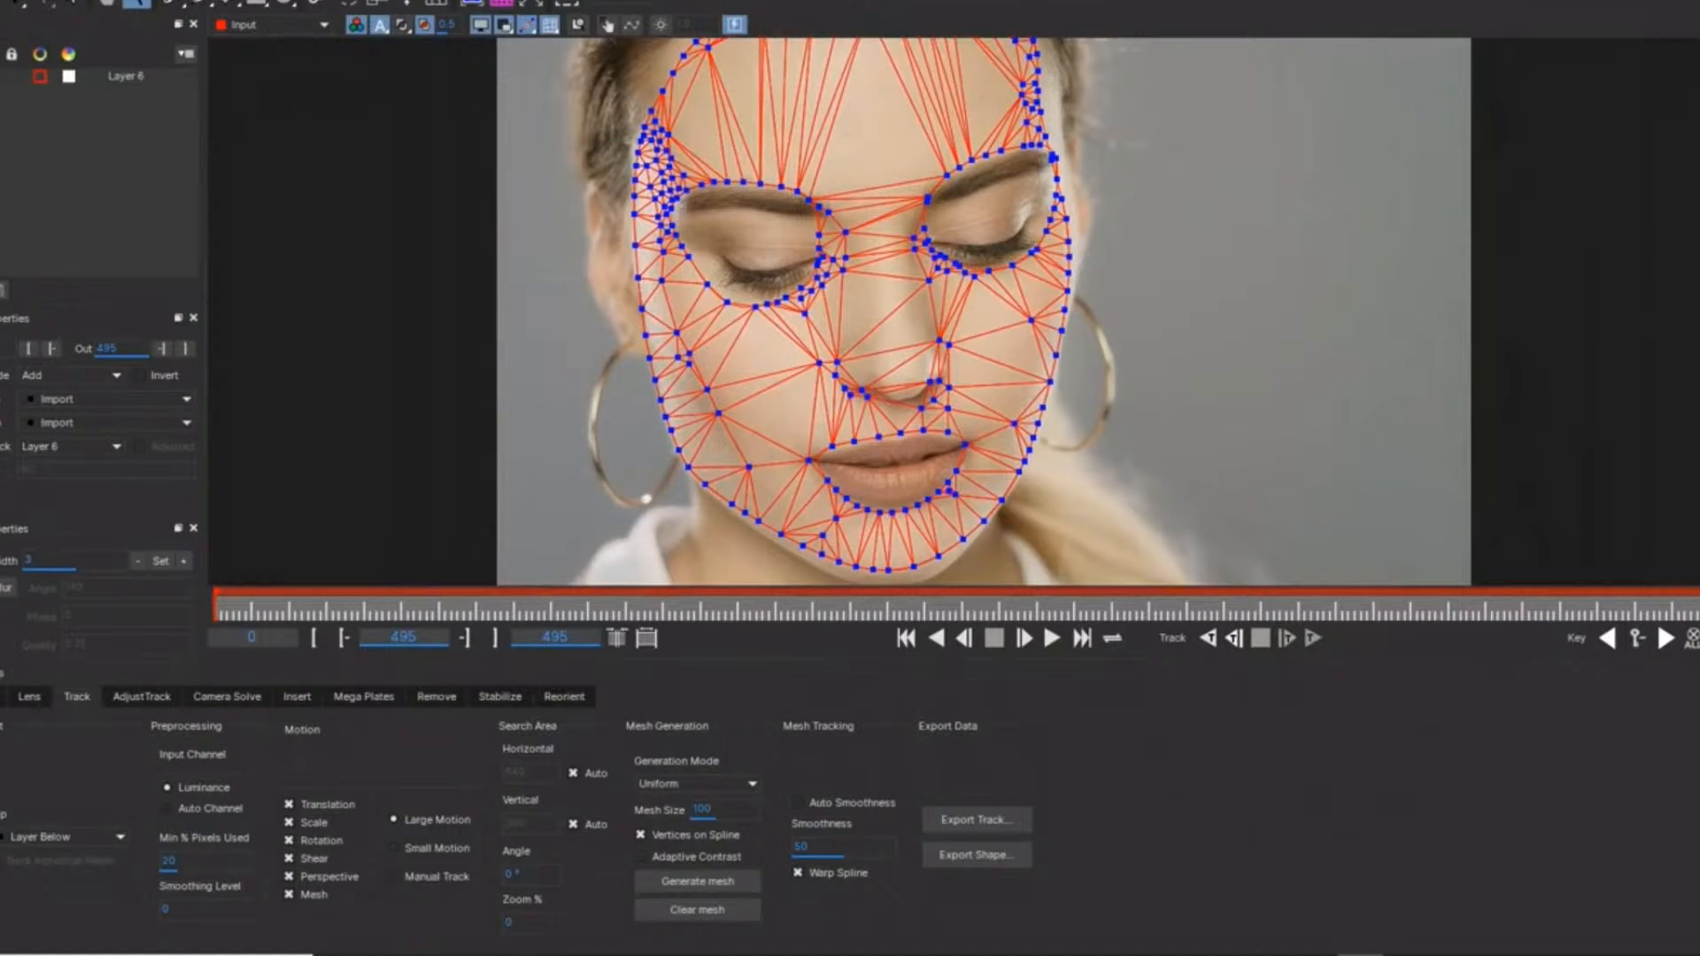
left_click(926, 489)
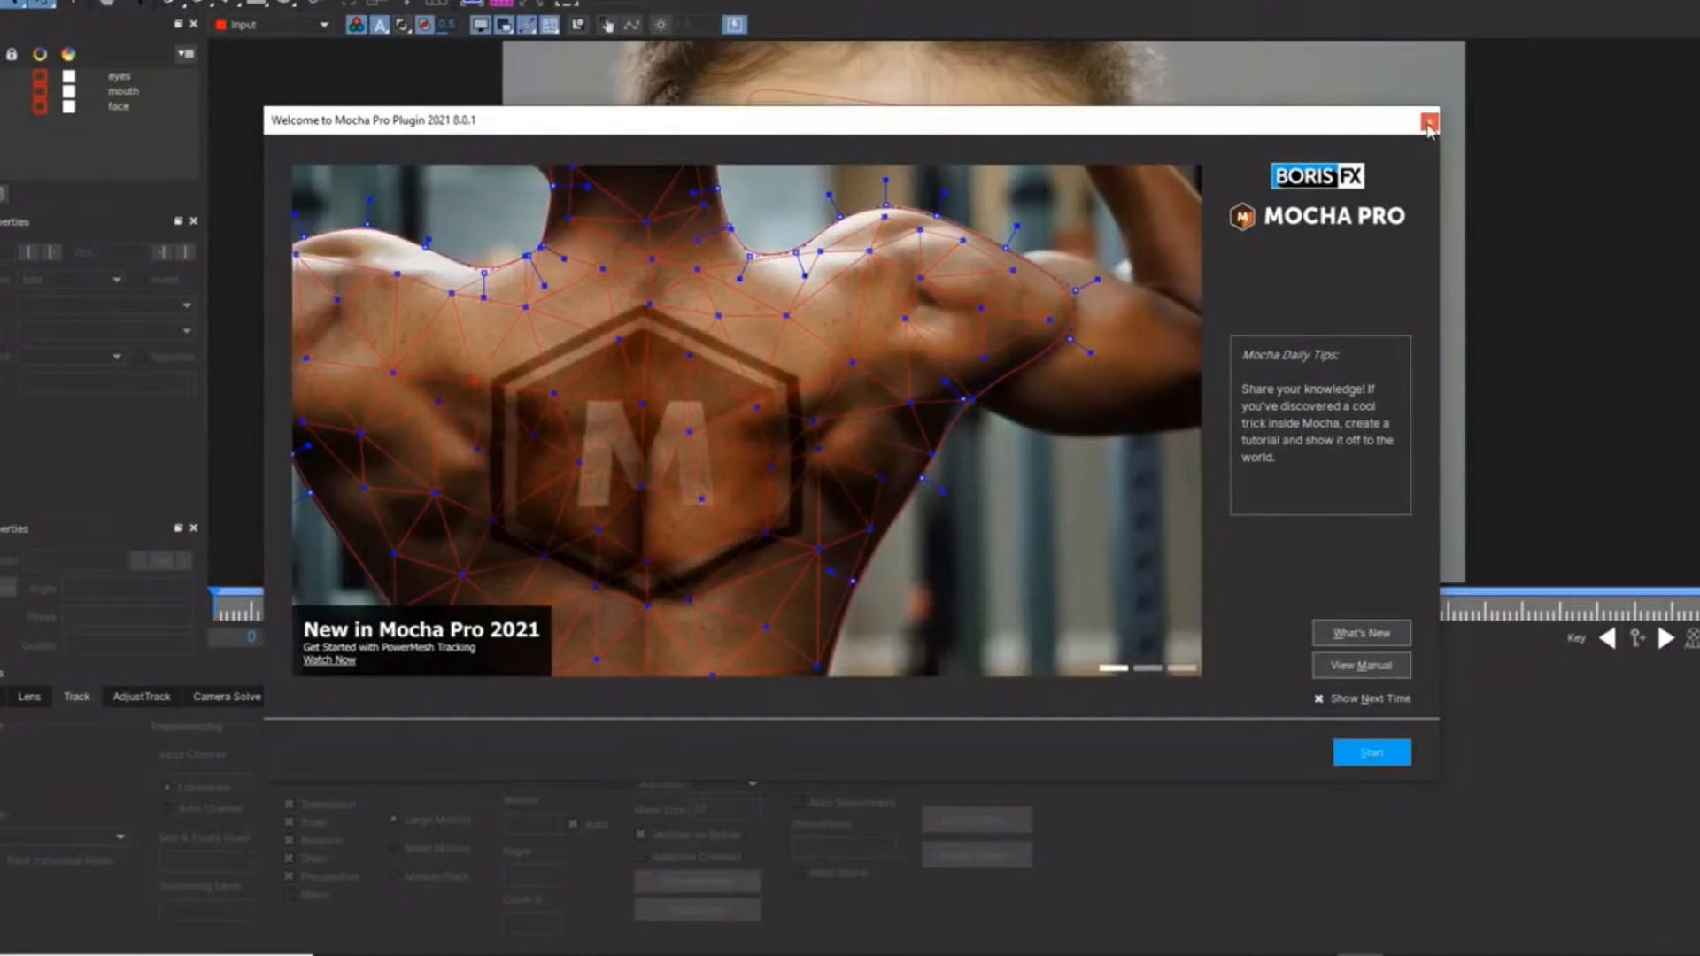
left_click(1428, 124)
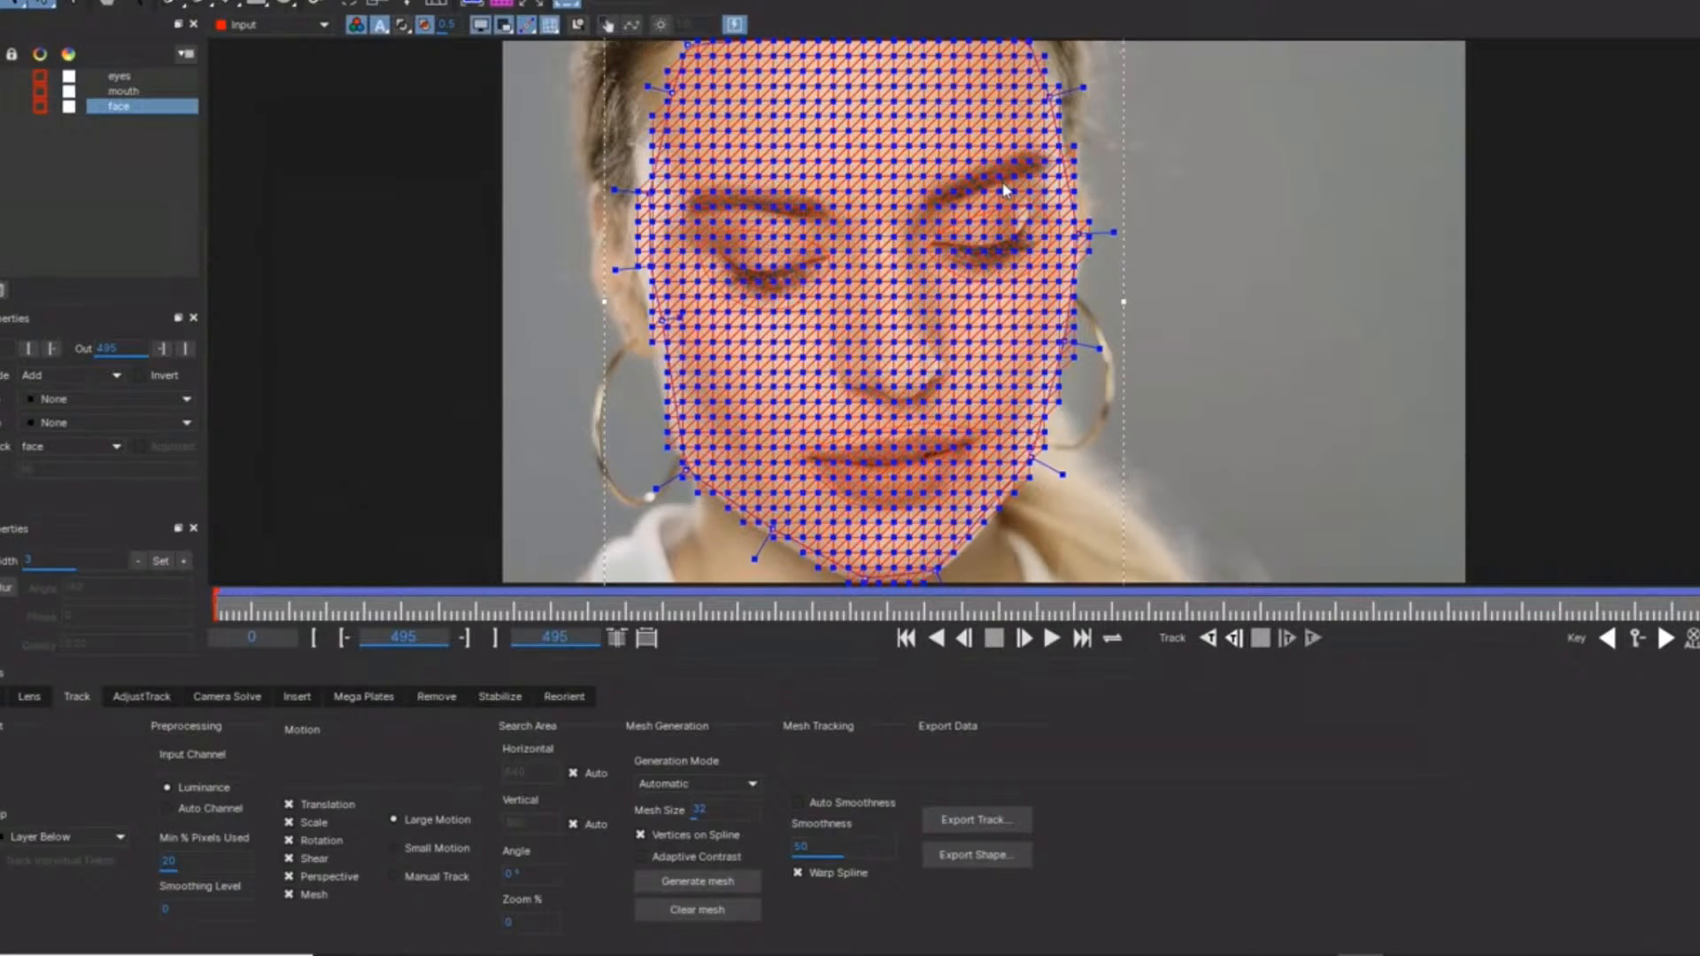
Review the face layer's Stabilize settings and the clip with the overlays hidden, and return to After Effects.
left_click(567, 697)
left_click(496, 699)
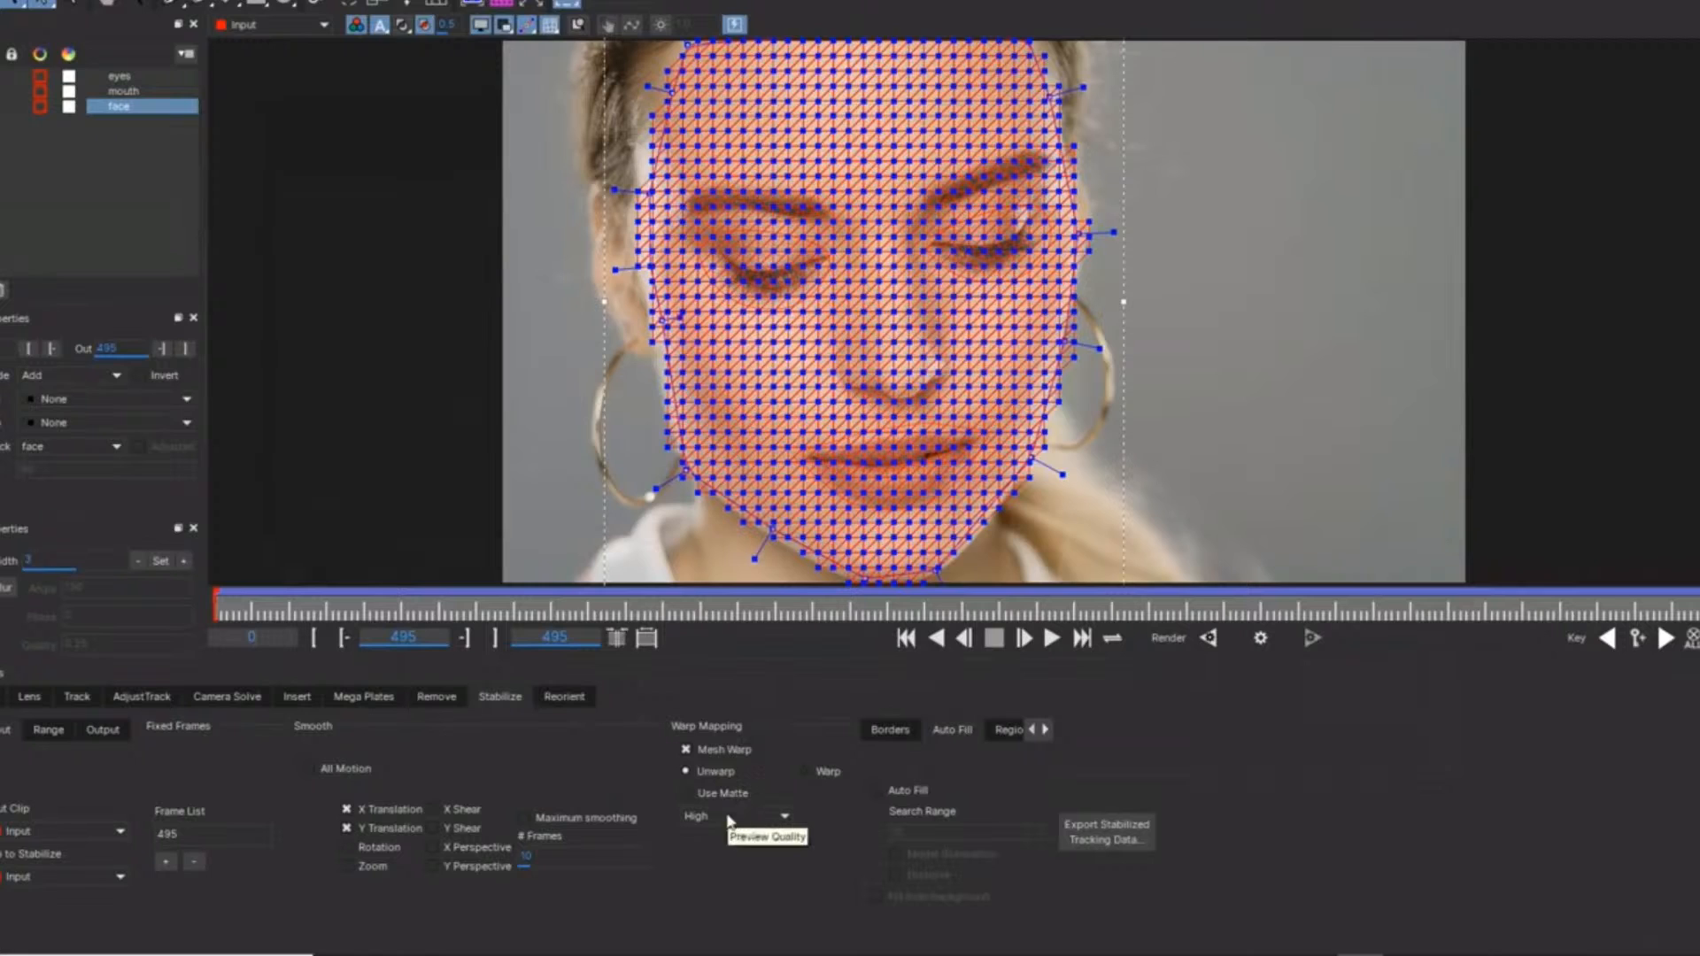
left_click(480, 27)
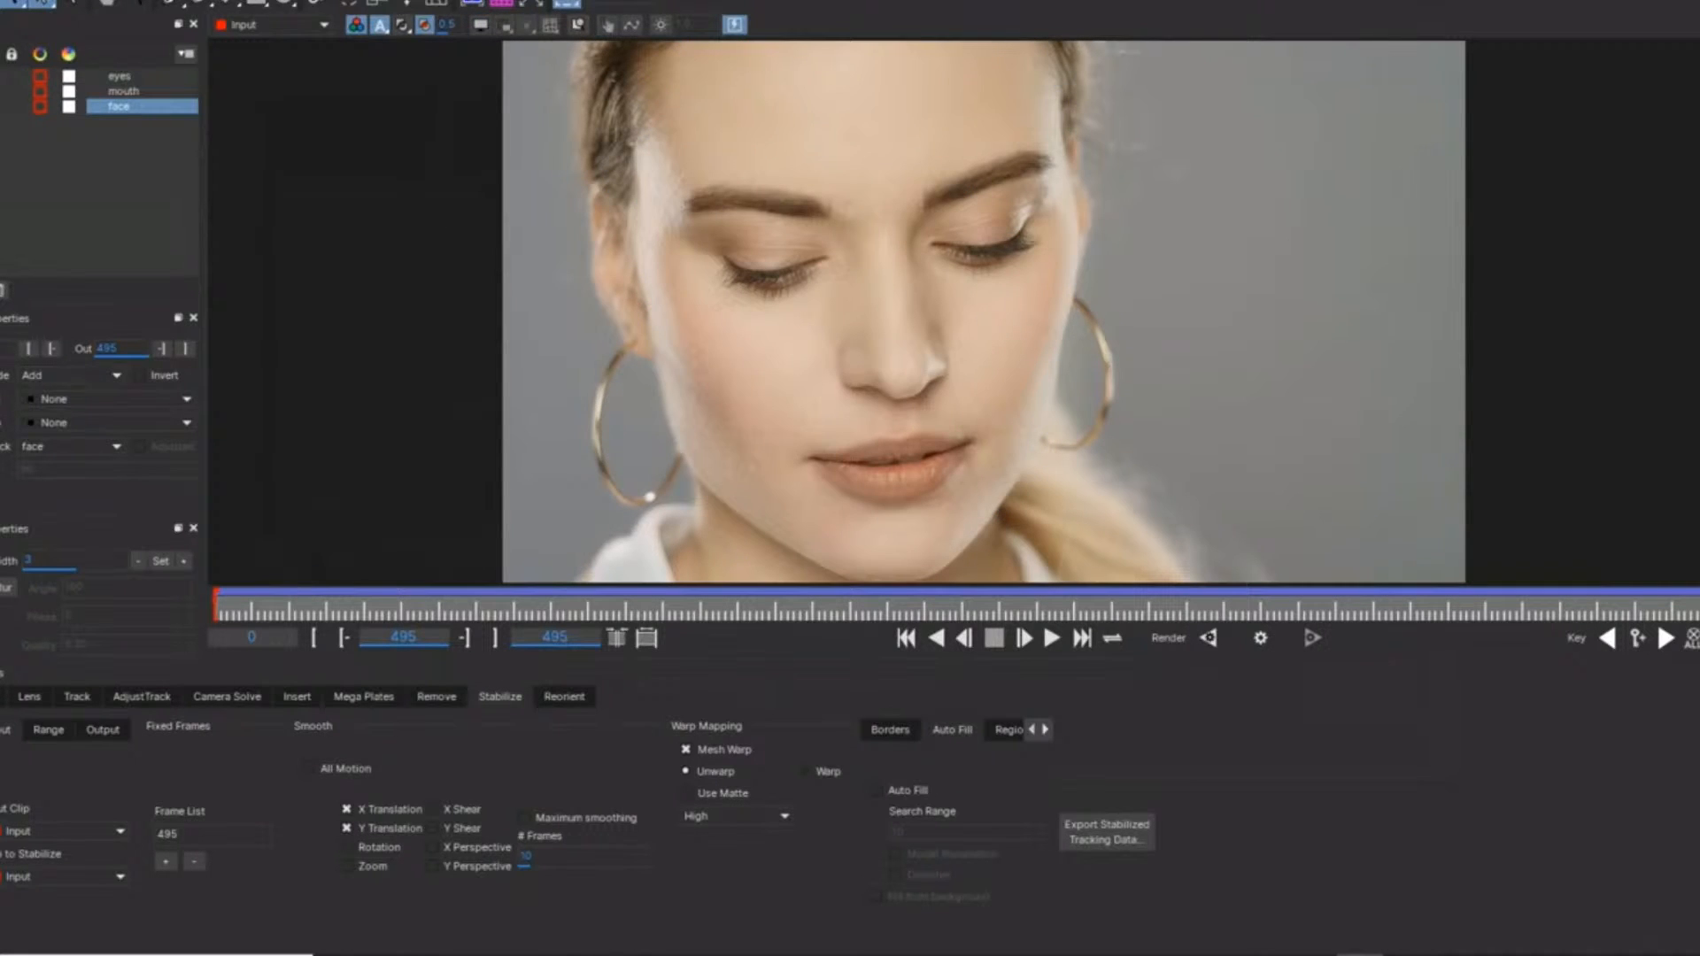
left_click_drag(1445, 627, 1696, 599)
left_click(936, 481)
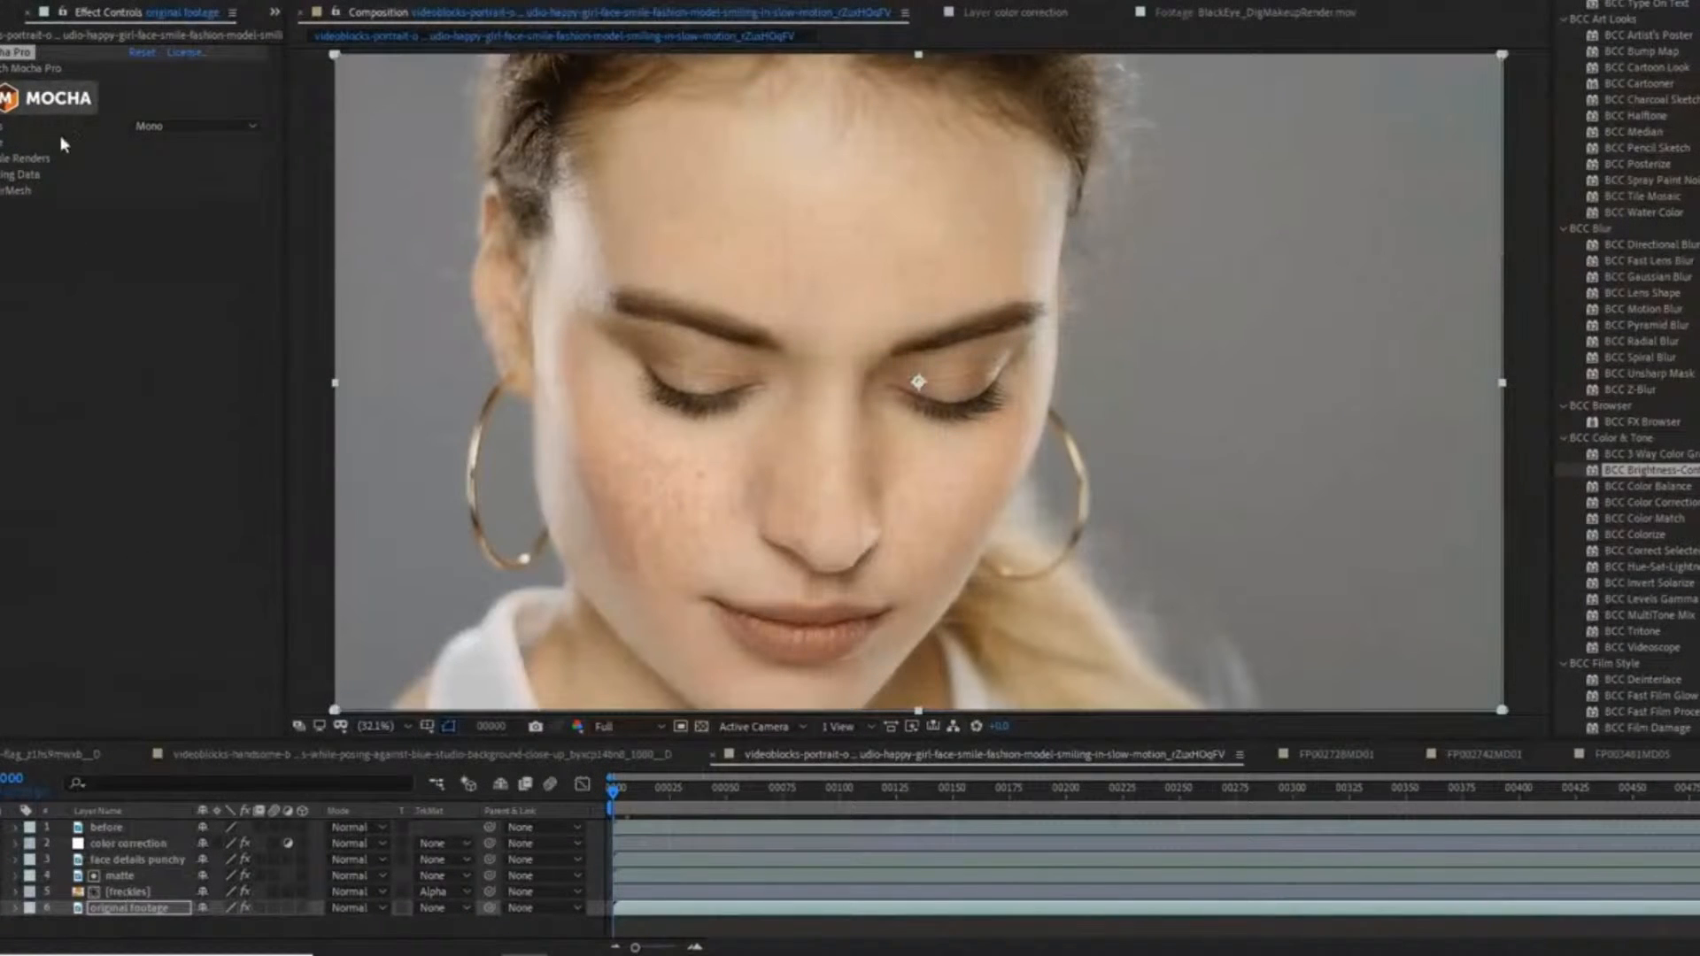
Render the freckles layer's Mocha Pro effect with the module set to Stabilize: Warp.
right_click(24, 58)
left_click(60, 116)
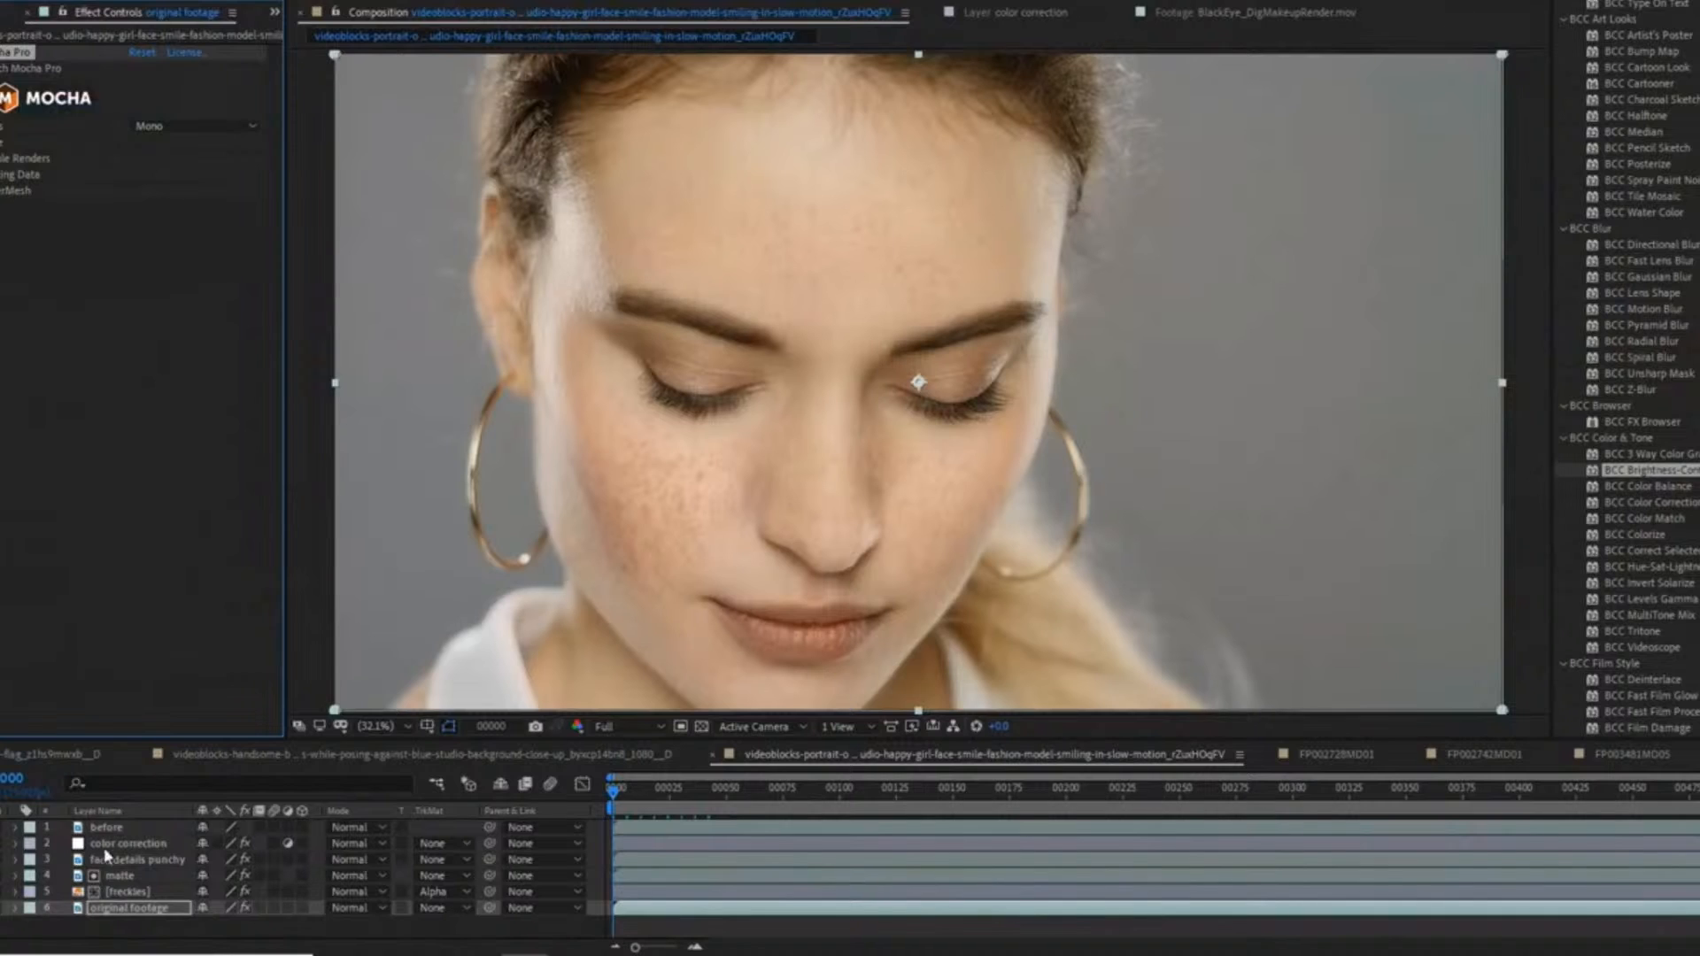
left_click(116, 894)
left_click(16, 53)
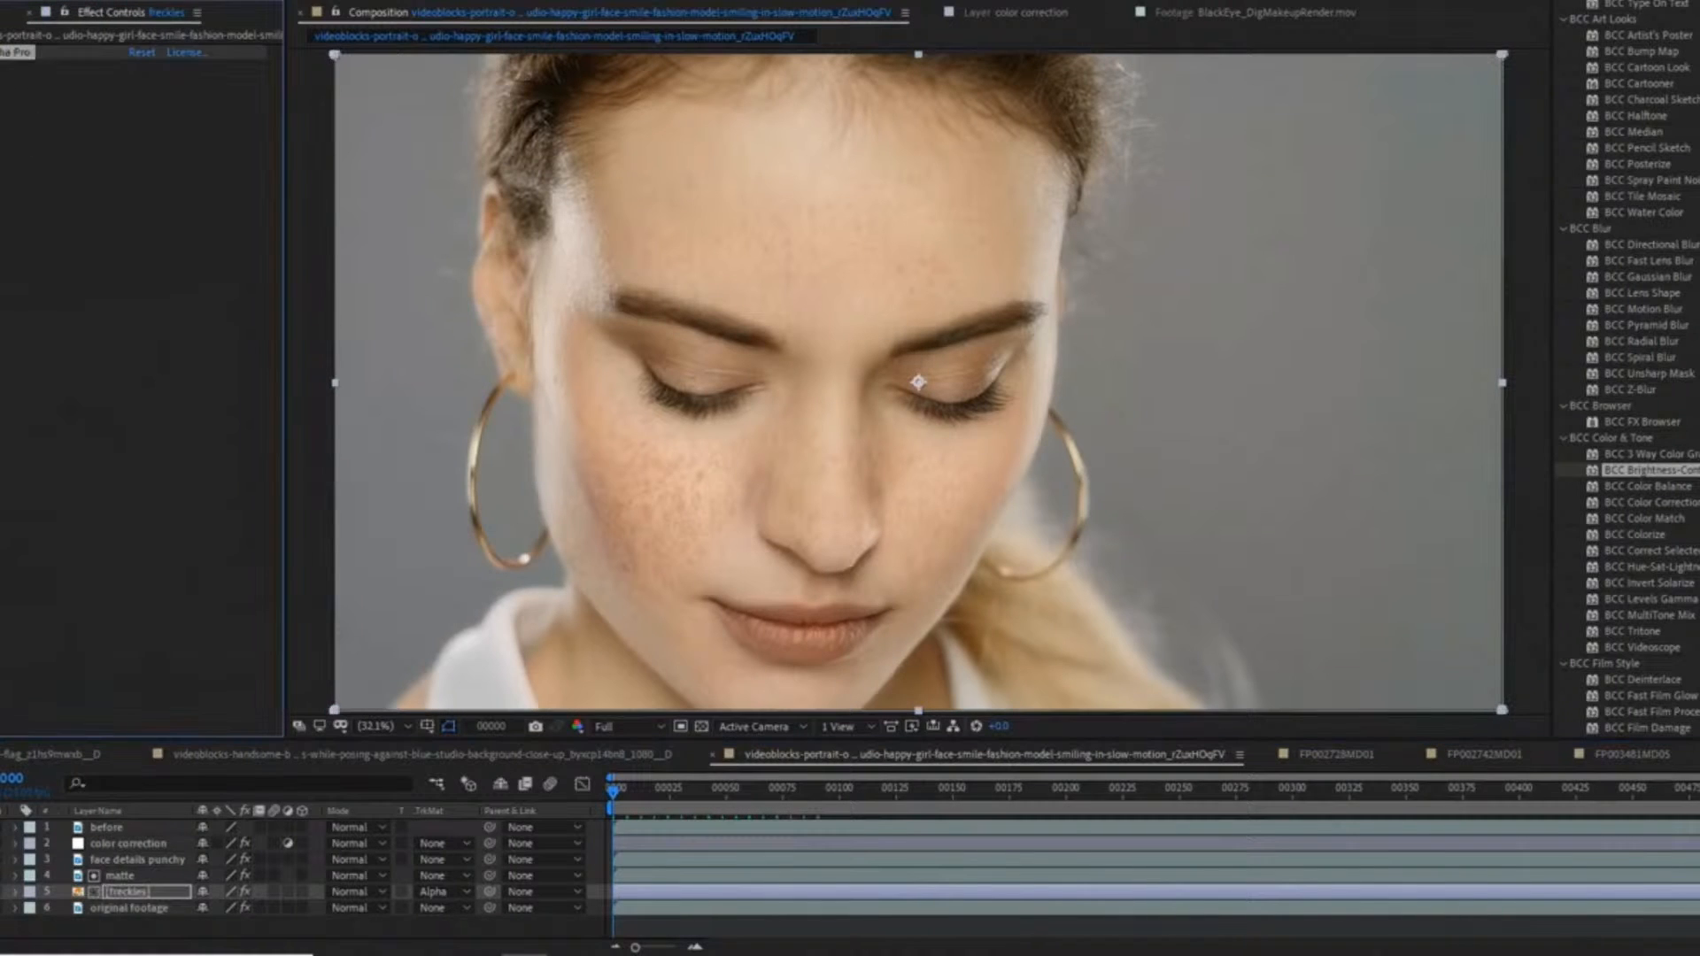
left_click(0, 52)
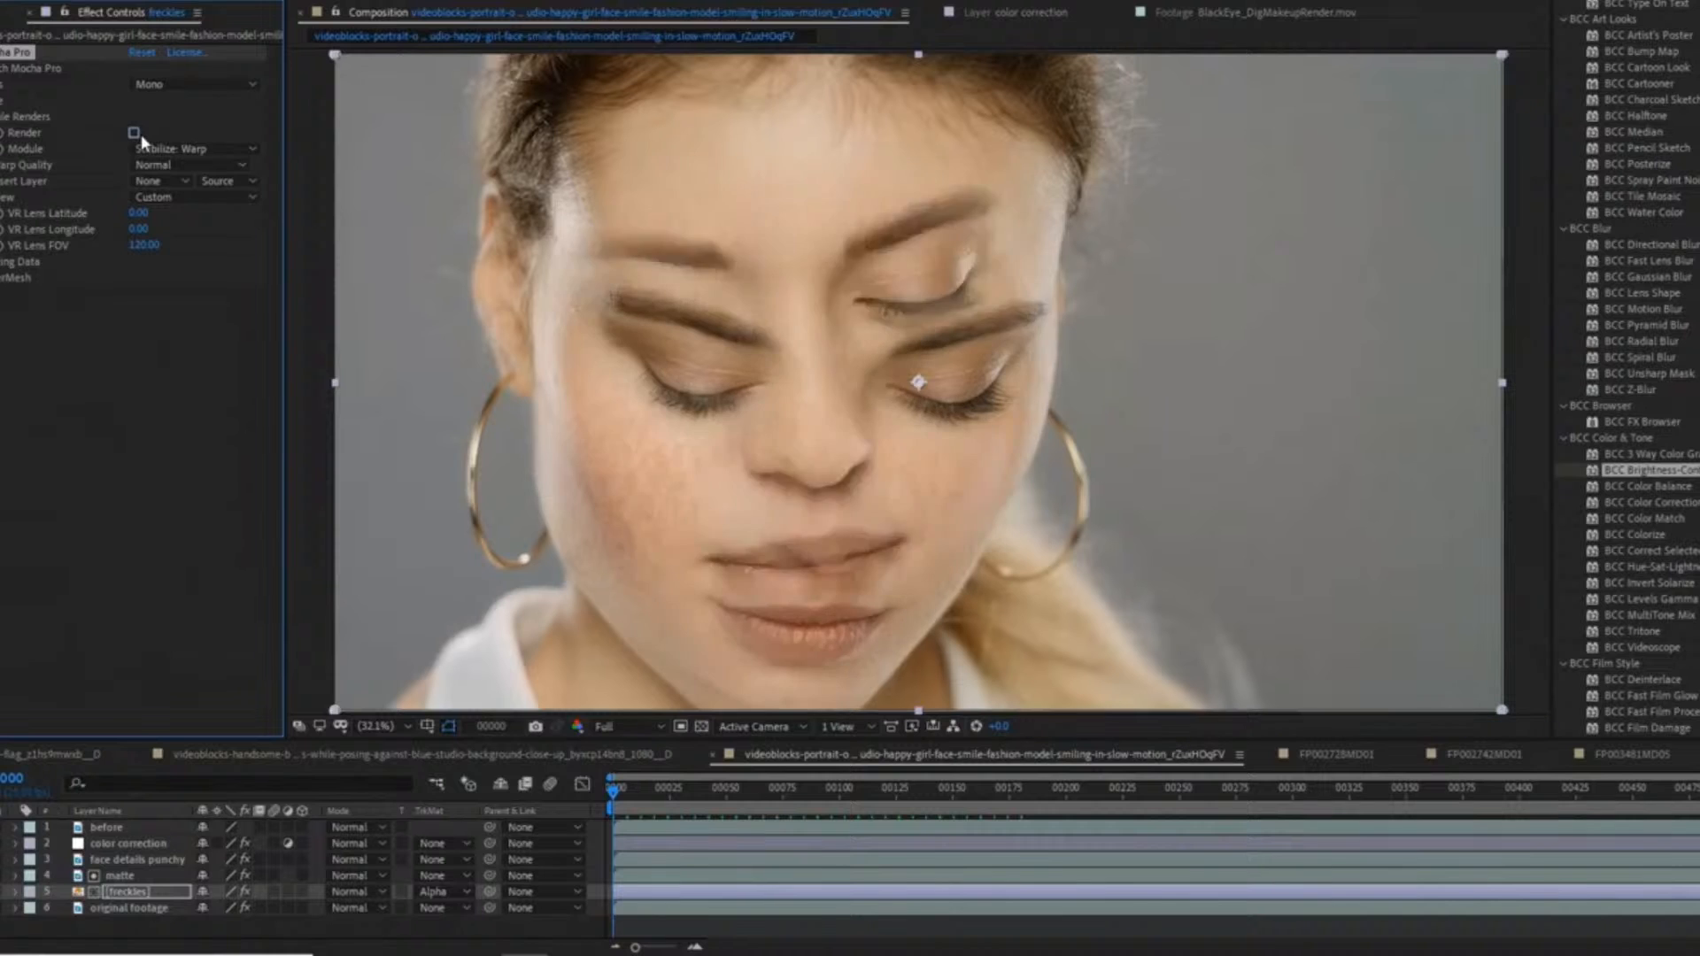
left_click(195, 149)
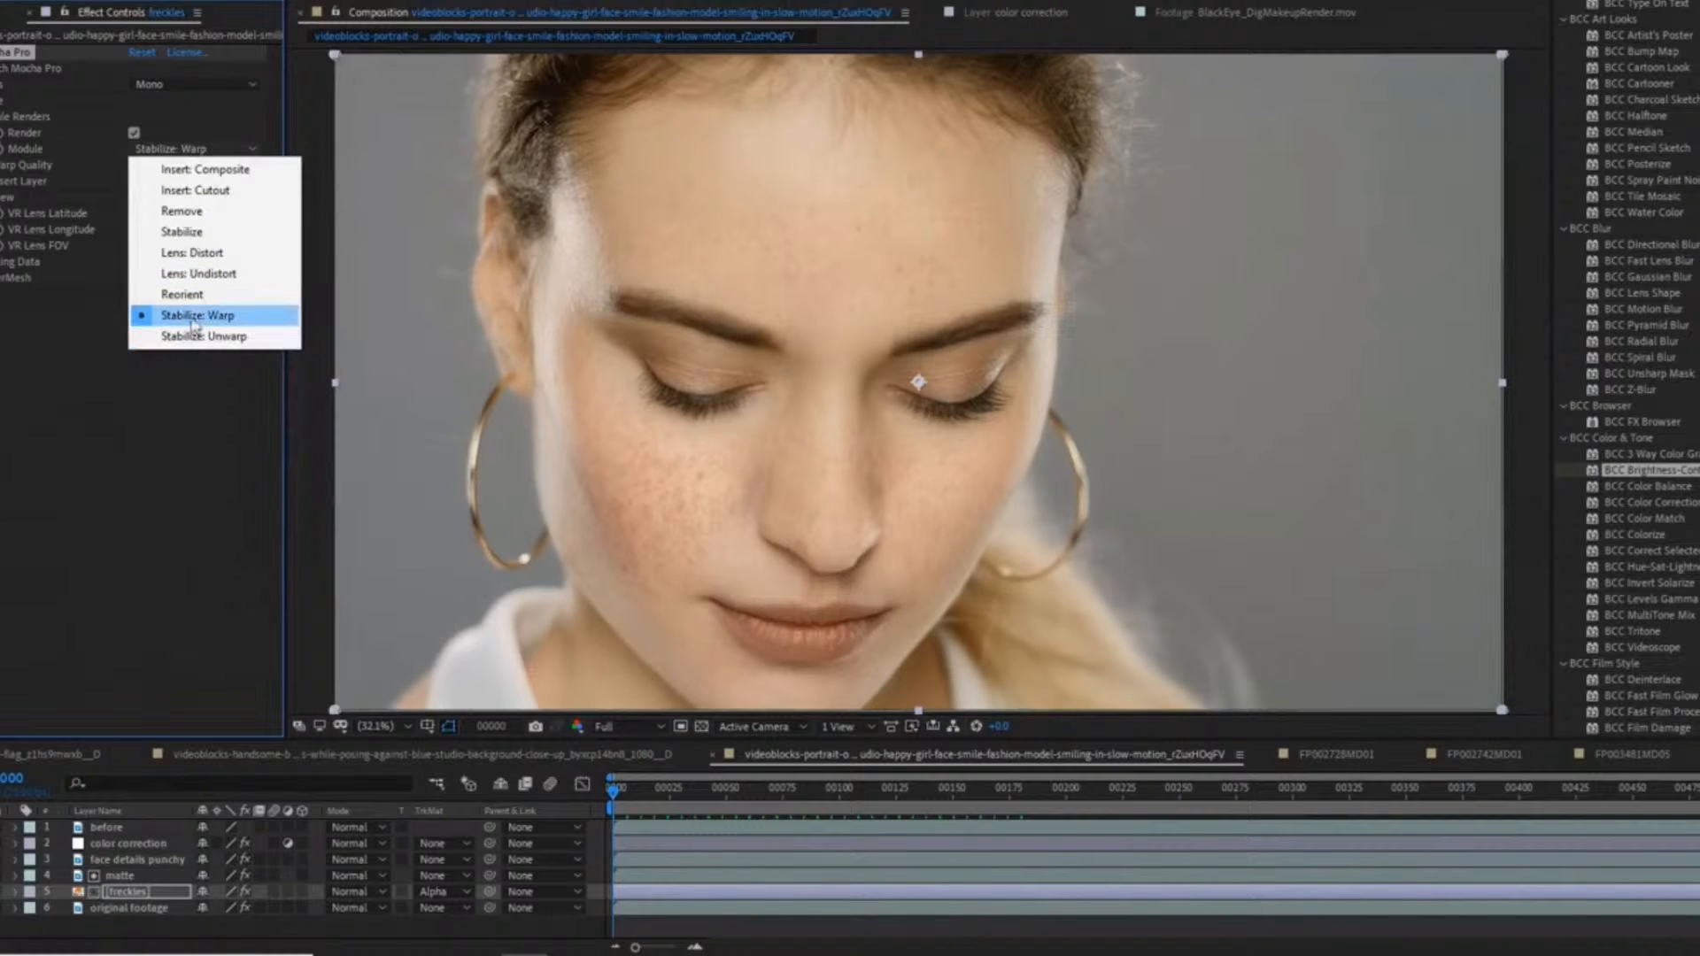
left_click(196, 316)
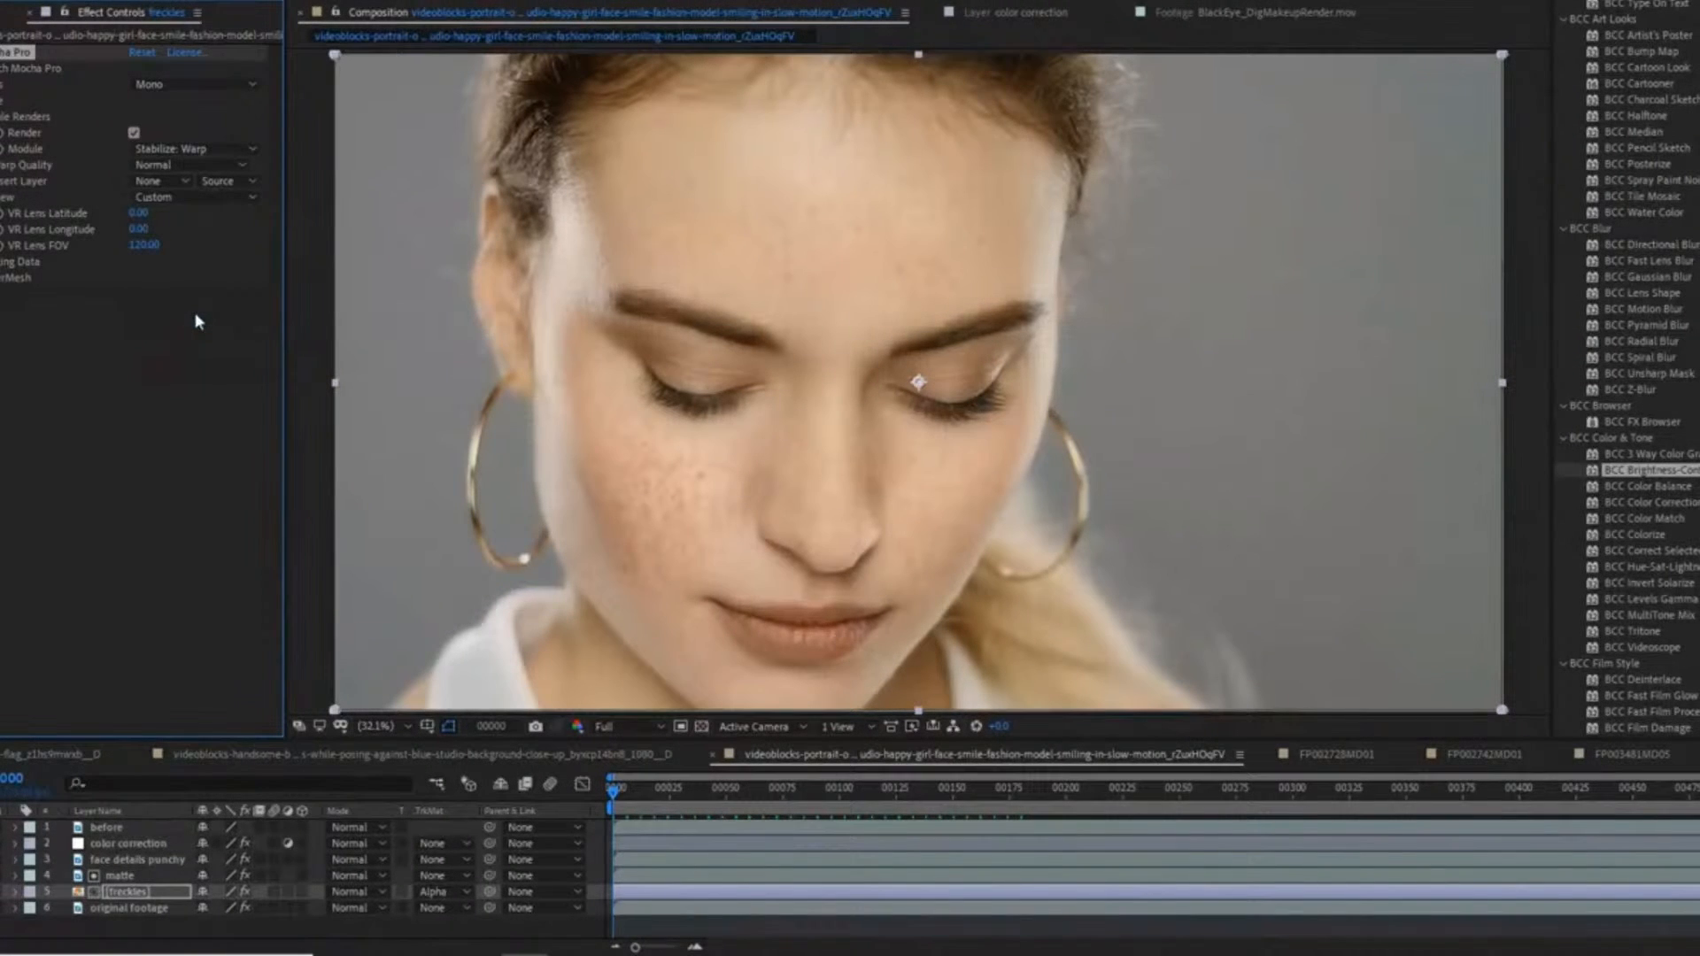
Play the composition from its start to check how the freckles layer follows the moving face.
left_click(117, 892)
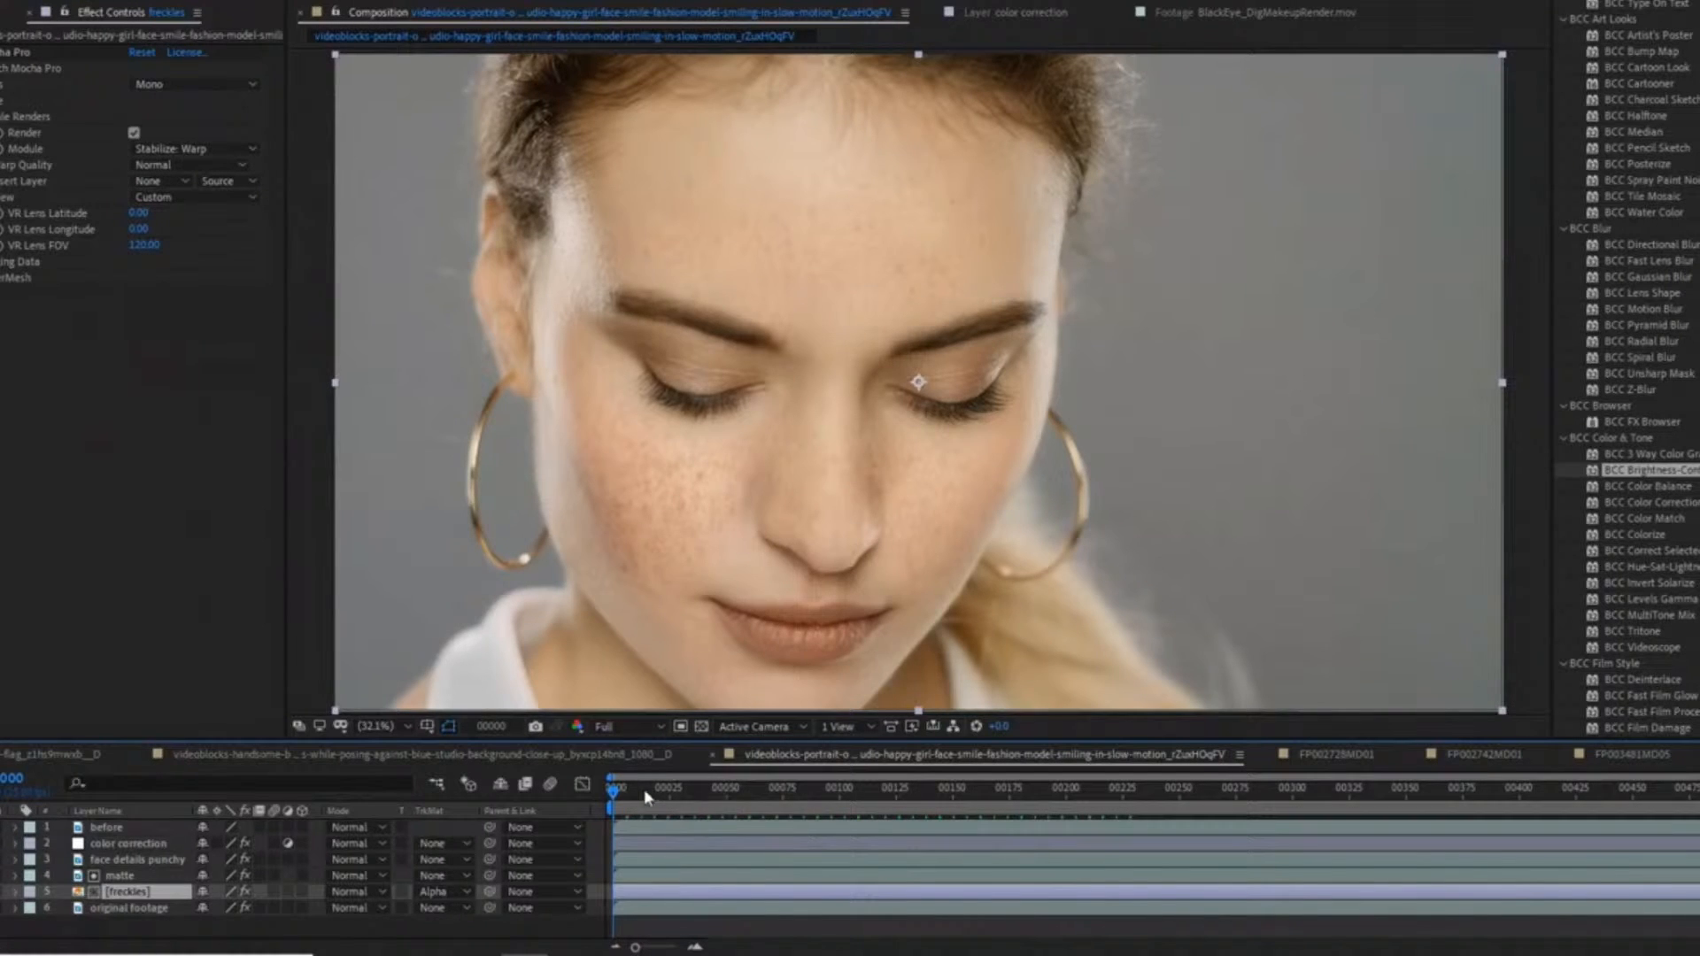
key("space")
left_click(782, 787)
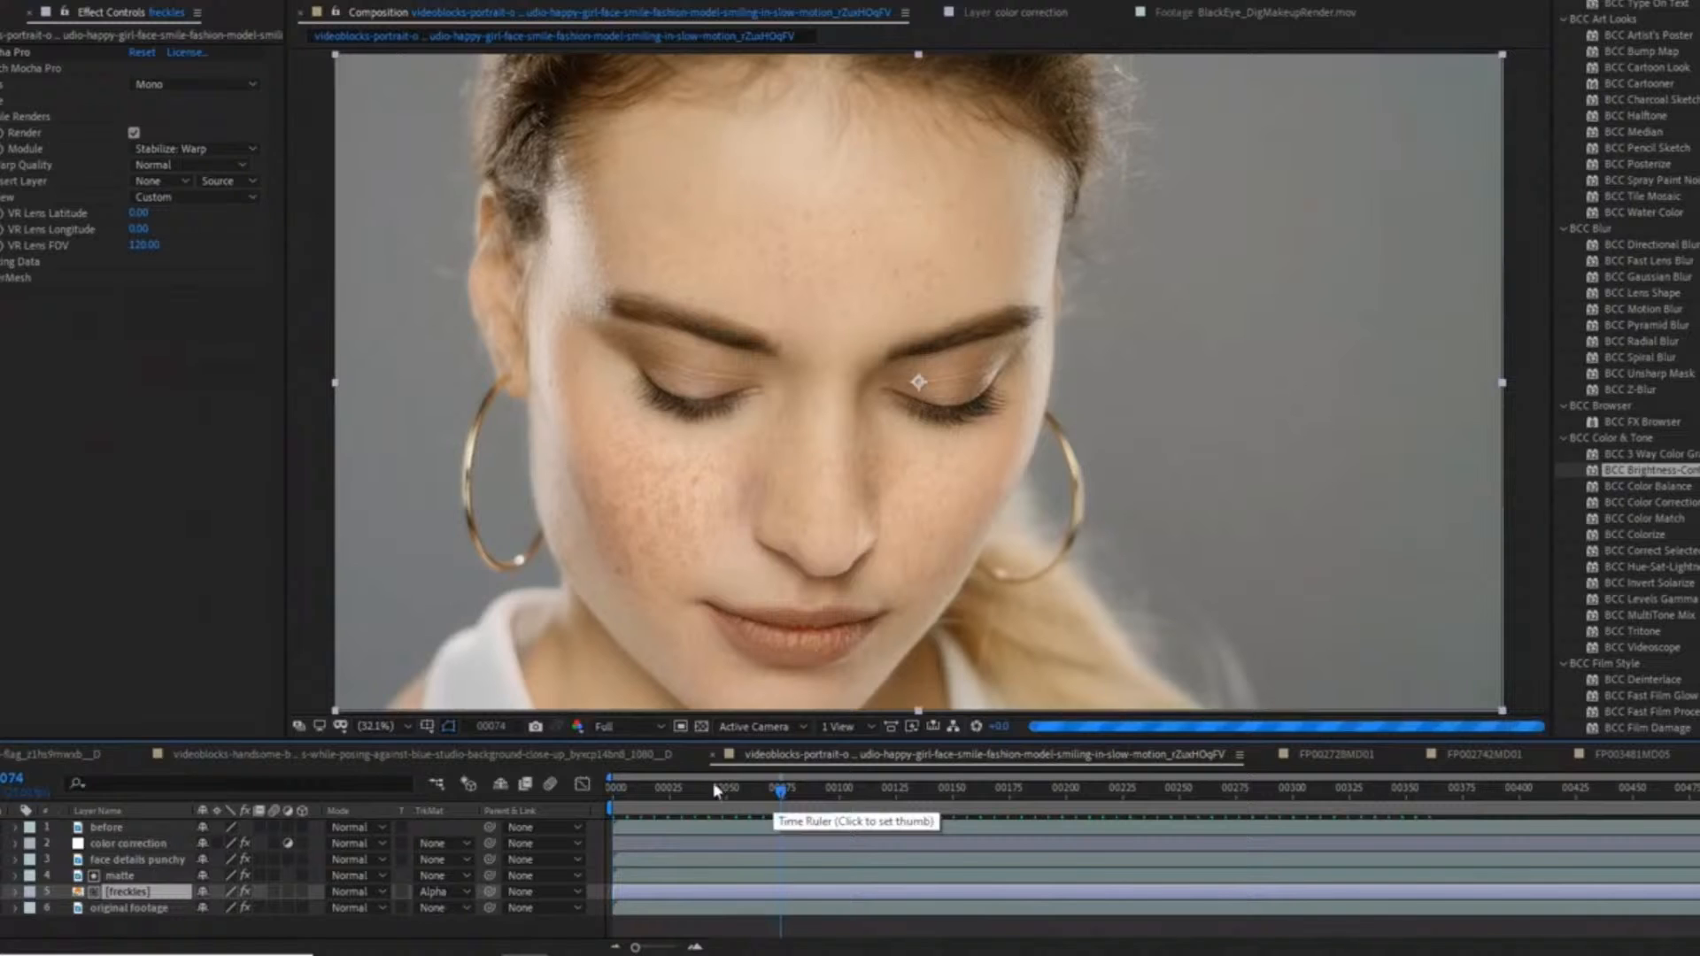
left_click_drag(733, 789, 574, 791)
key("space")
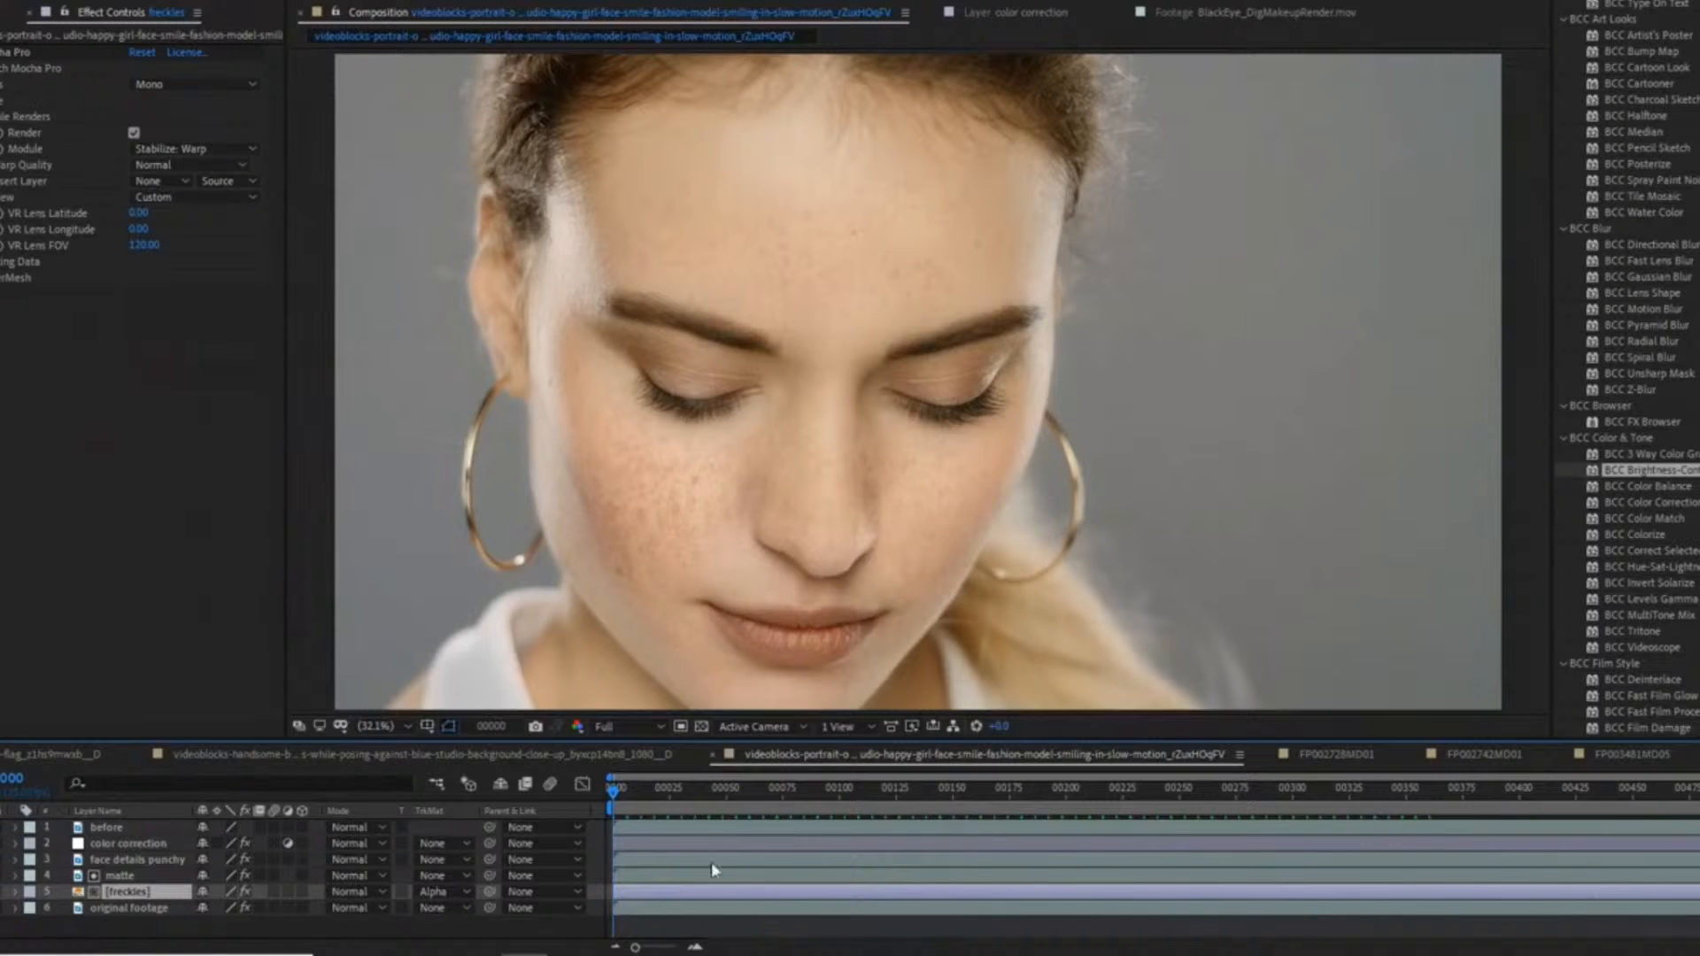
Replay the opening frames with the freckles from the first frame and inspect the Mocha mask shapes on the matte layer.
left_click(705, 797)
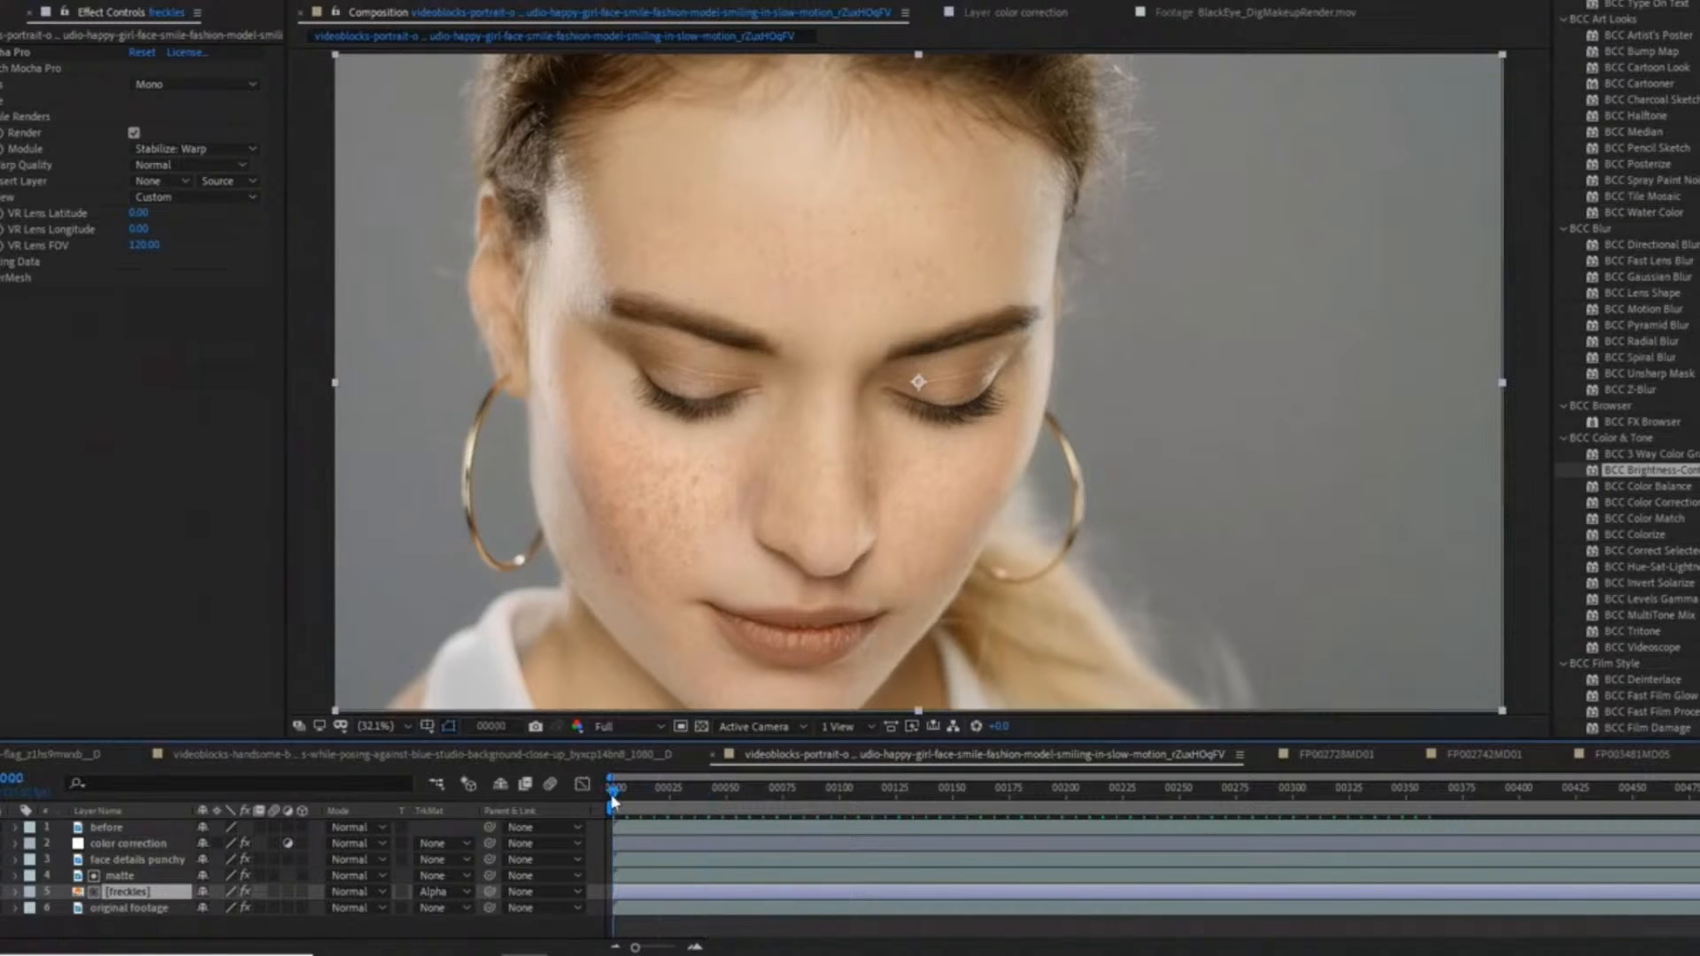
key("space")
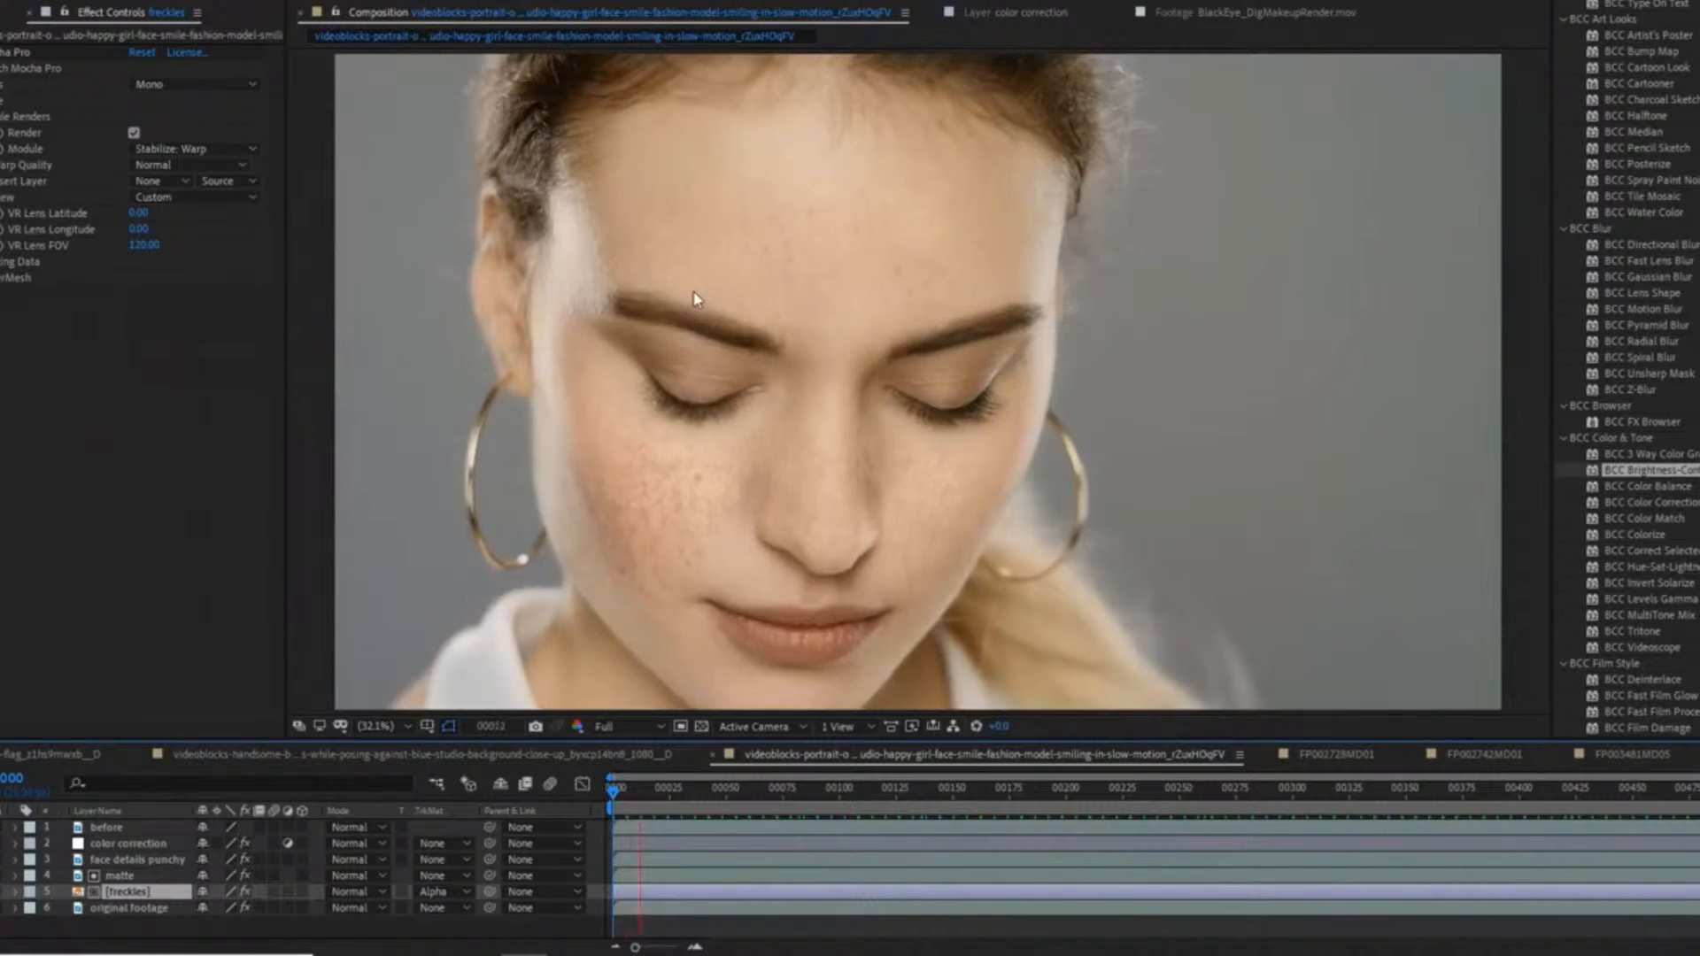
key("space")
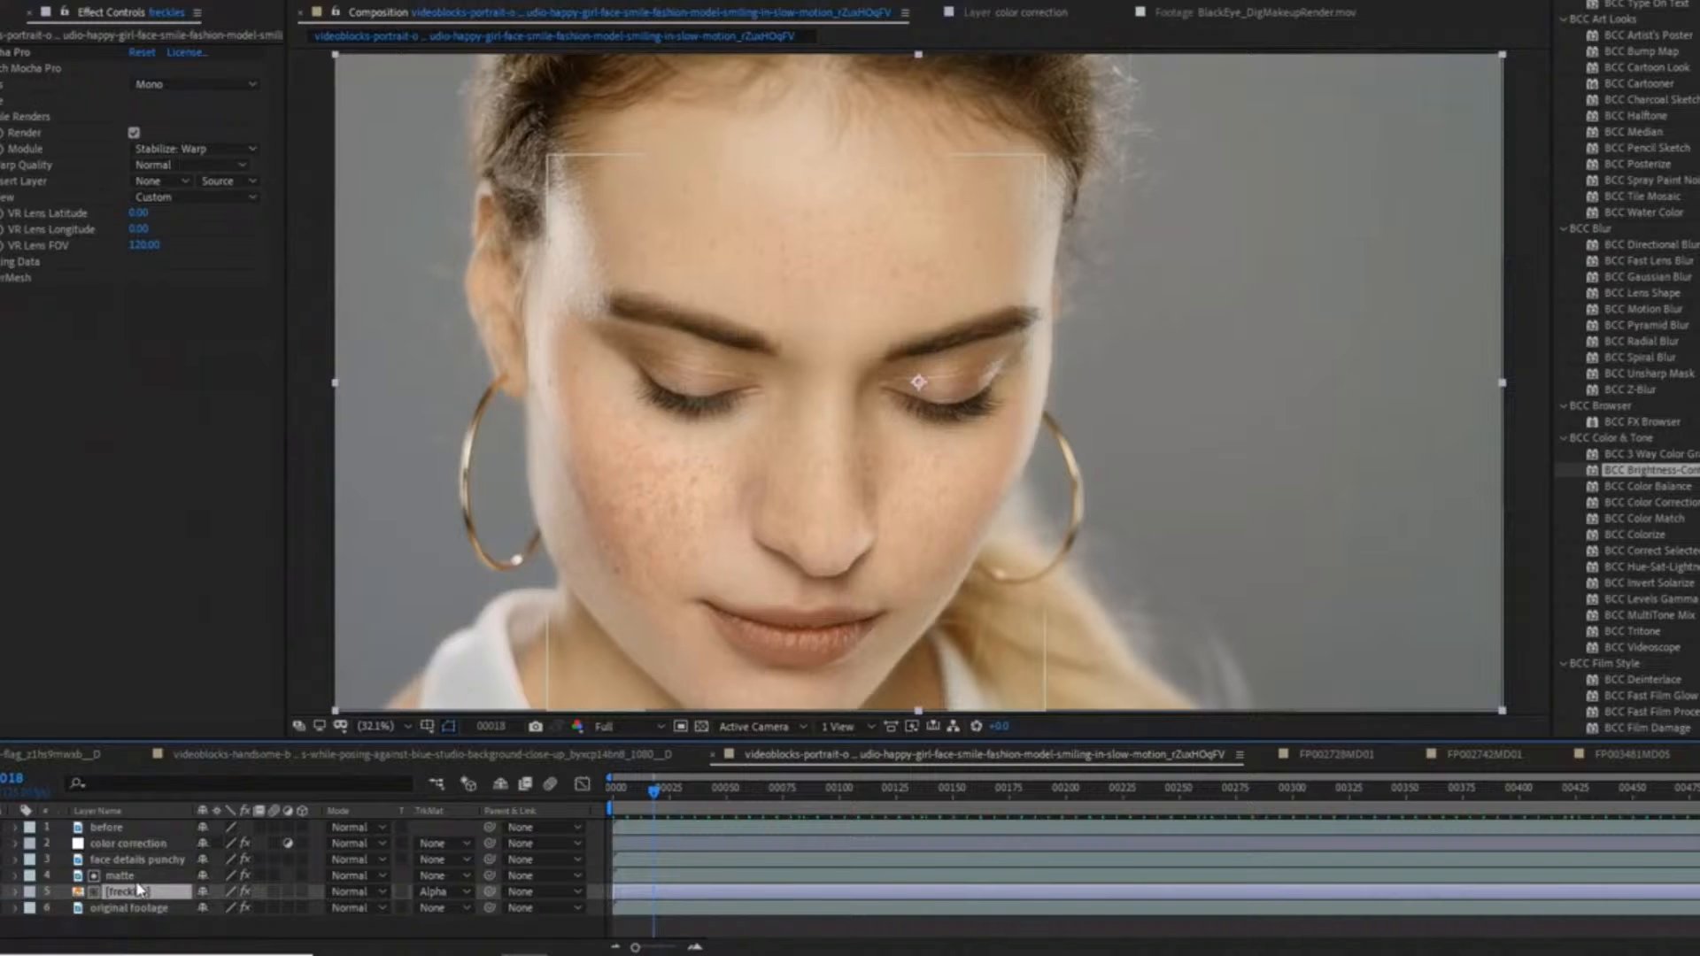
key("ctrl+Up")
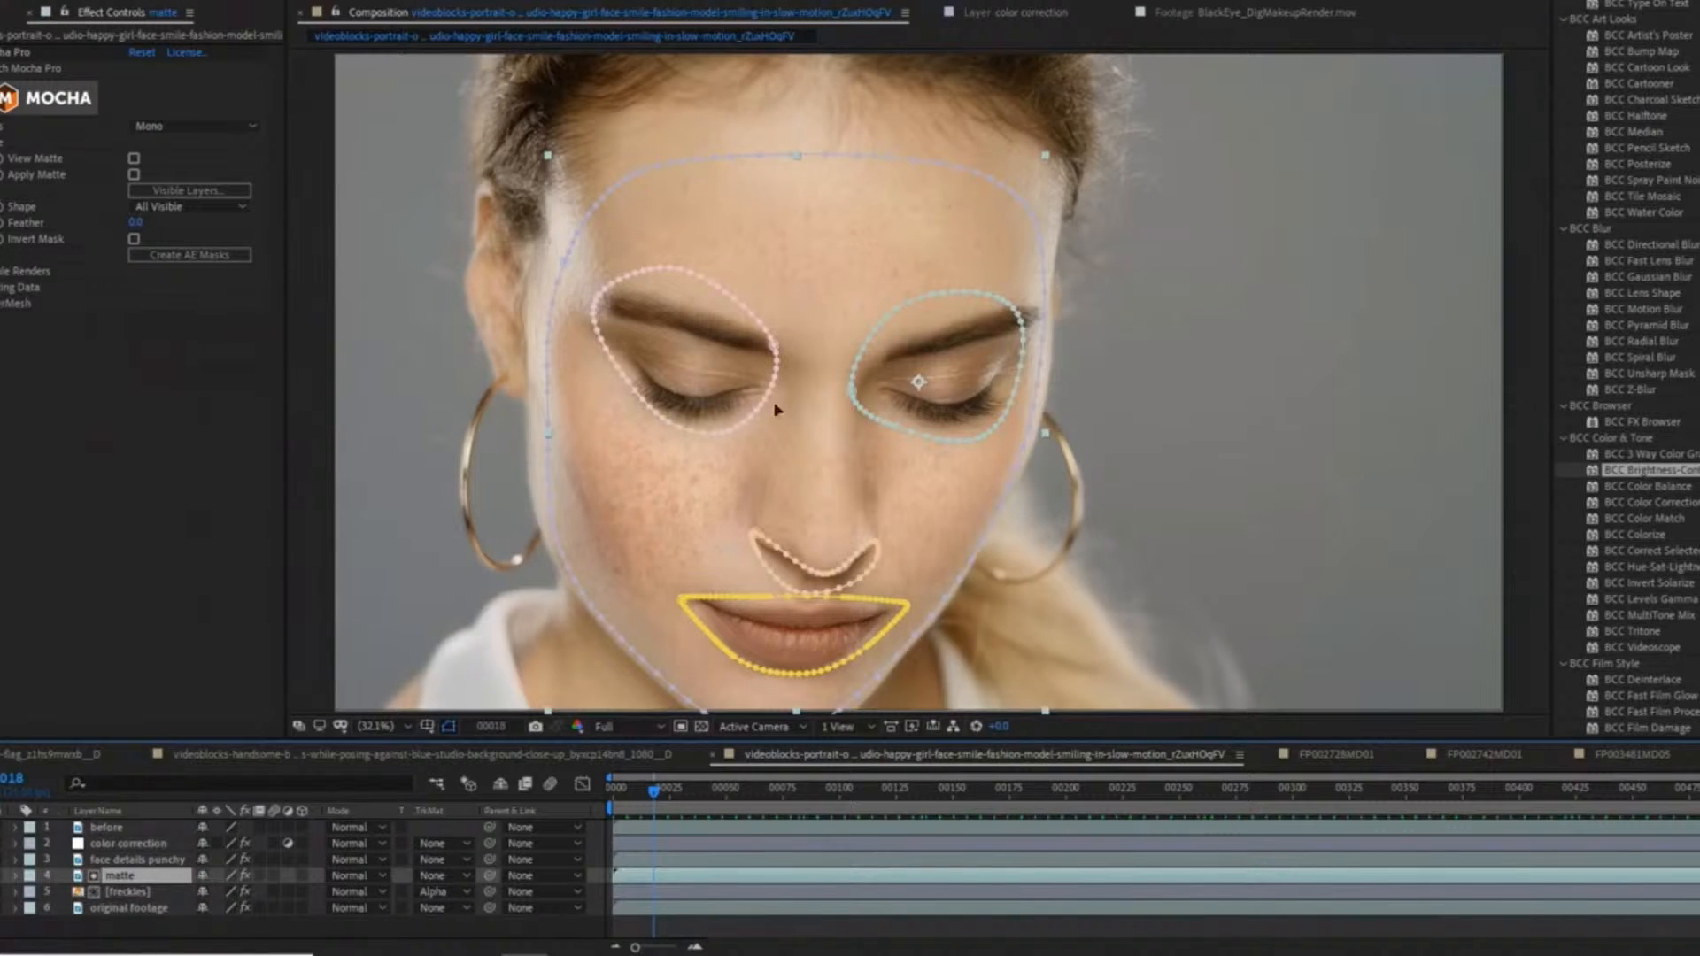
Review the face details punchy layer's Brightness-Contrast effect and eye, nose and mouth masks, and play the composition from its start.
left_click(131, 861)
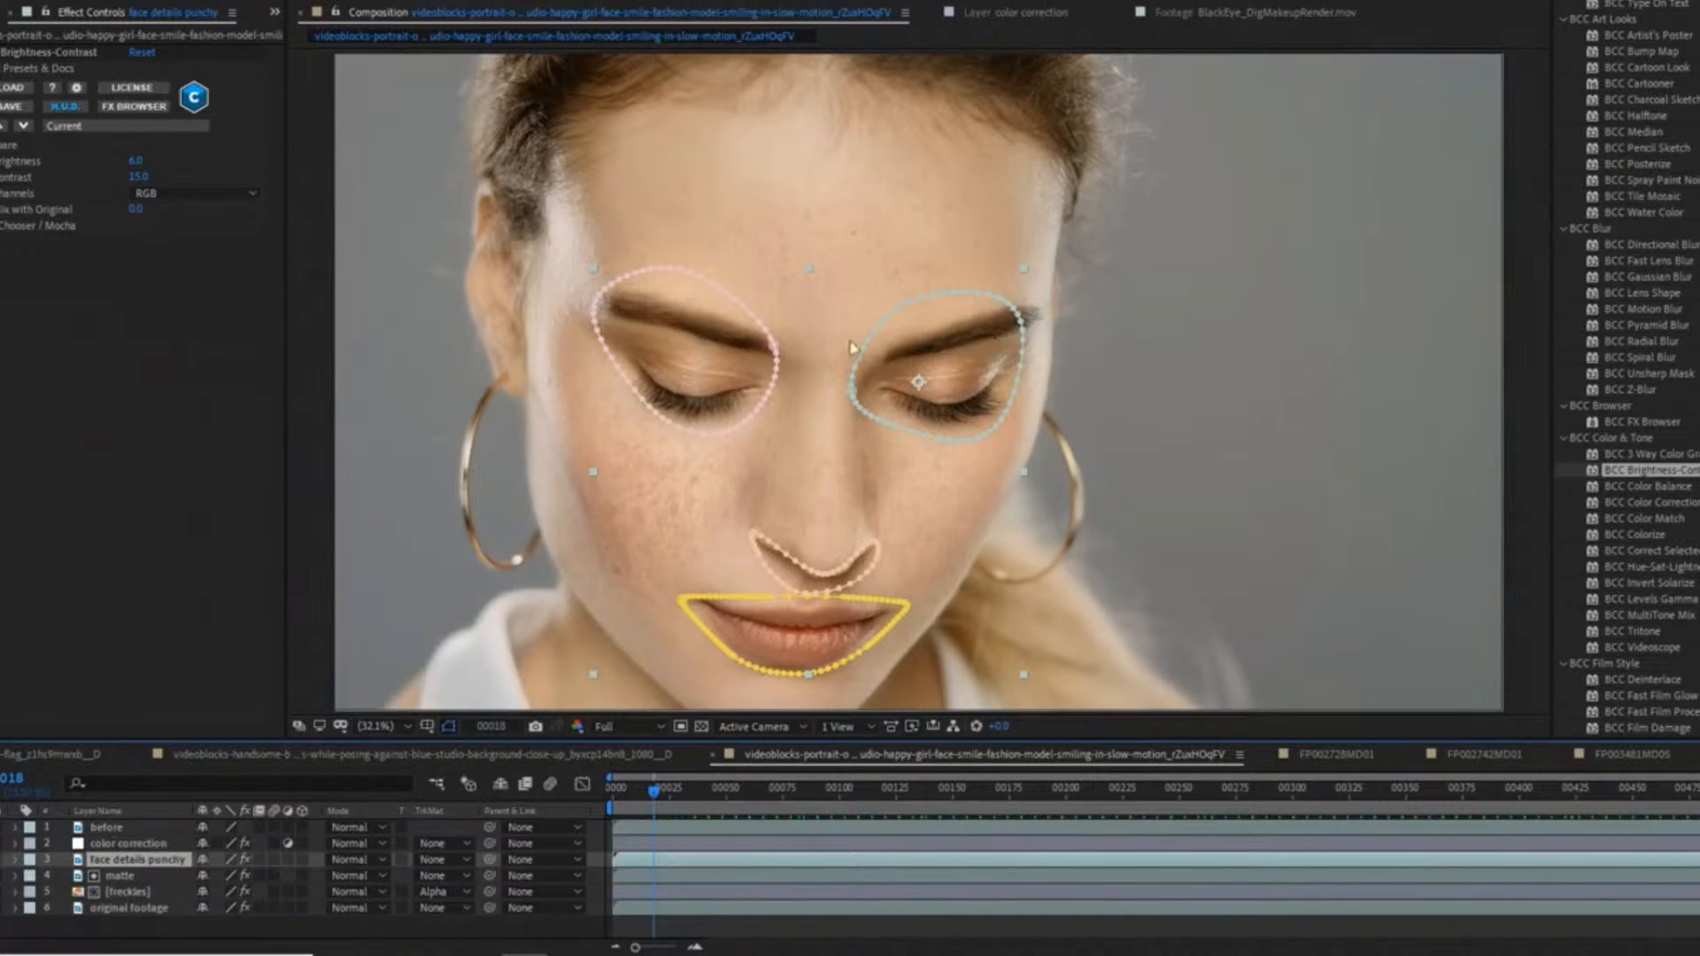
left_click_drag(655, 791, 508, 781)
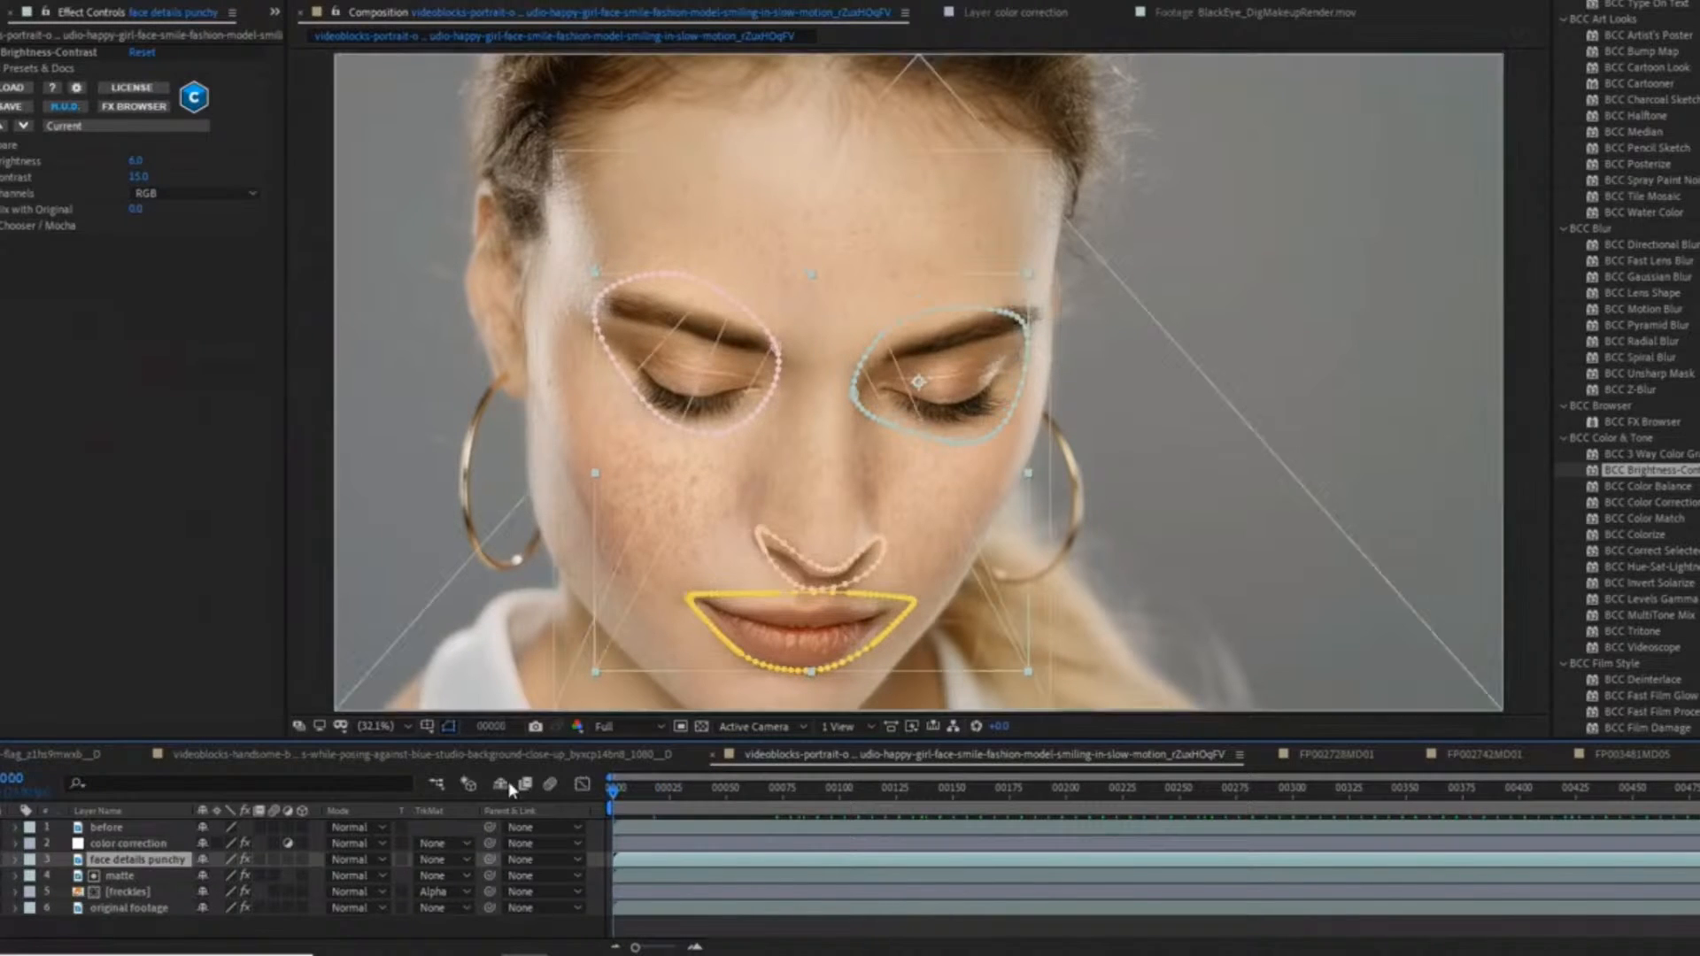
key("space")
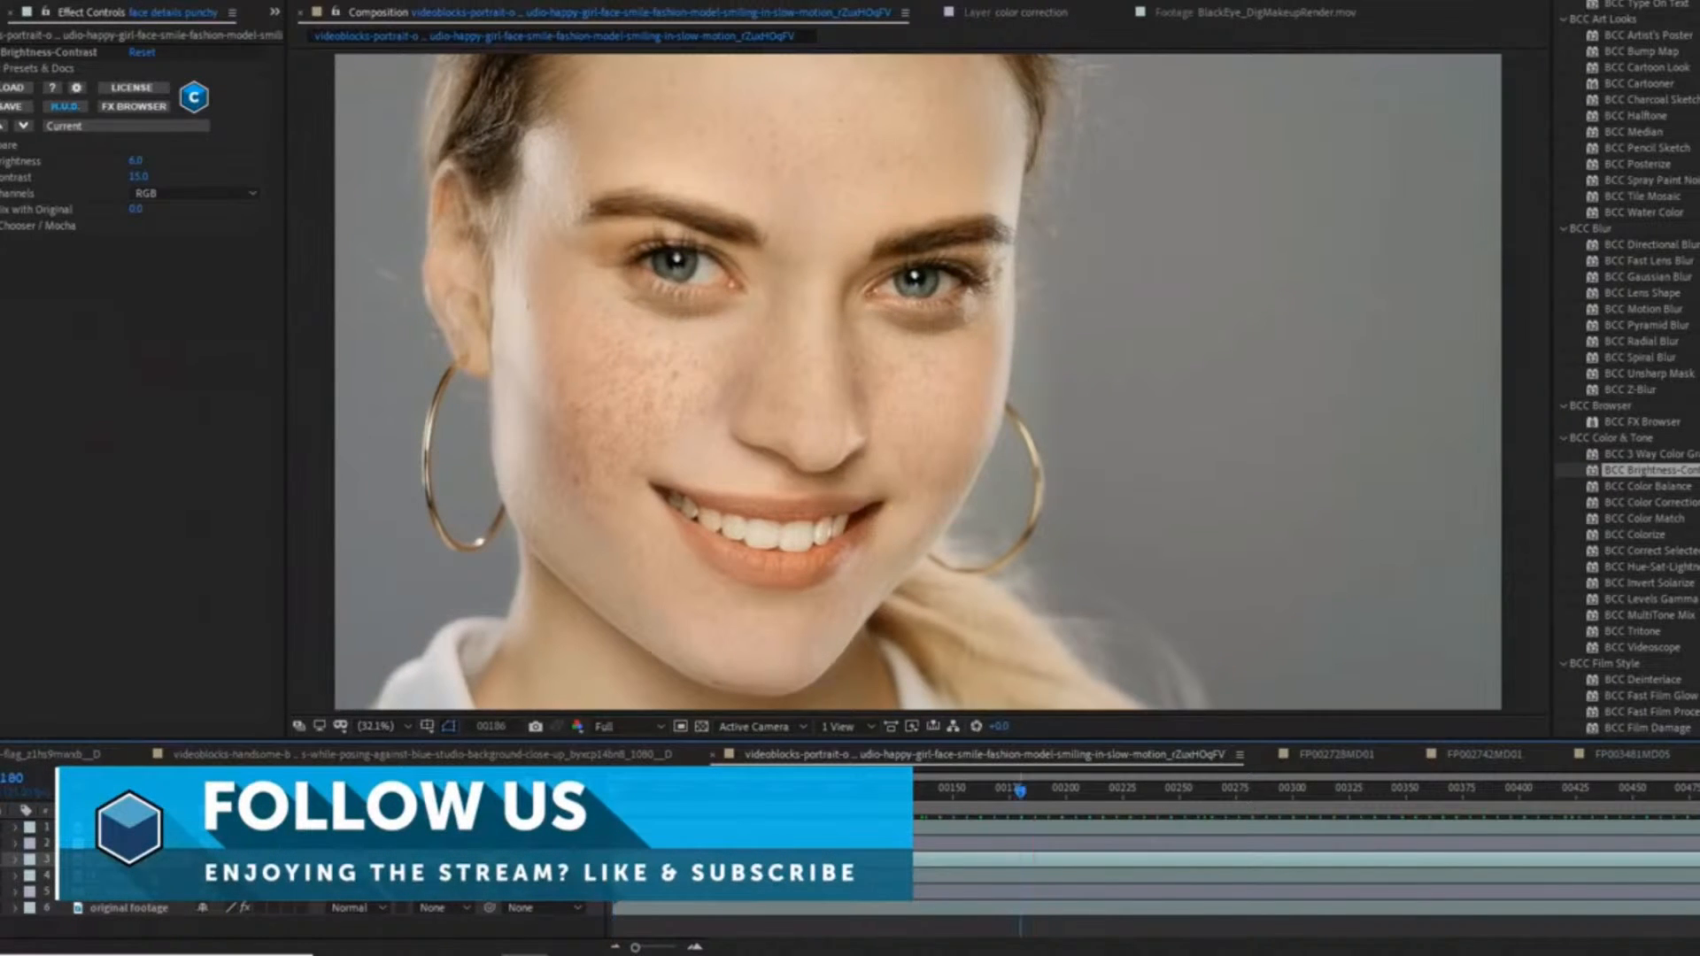
Review the Hue-Sat-Lightness effect on the color correction layer with the composition view fitted to the viewer.
left_click(129, 842)
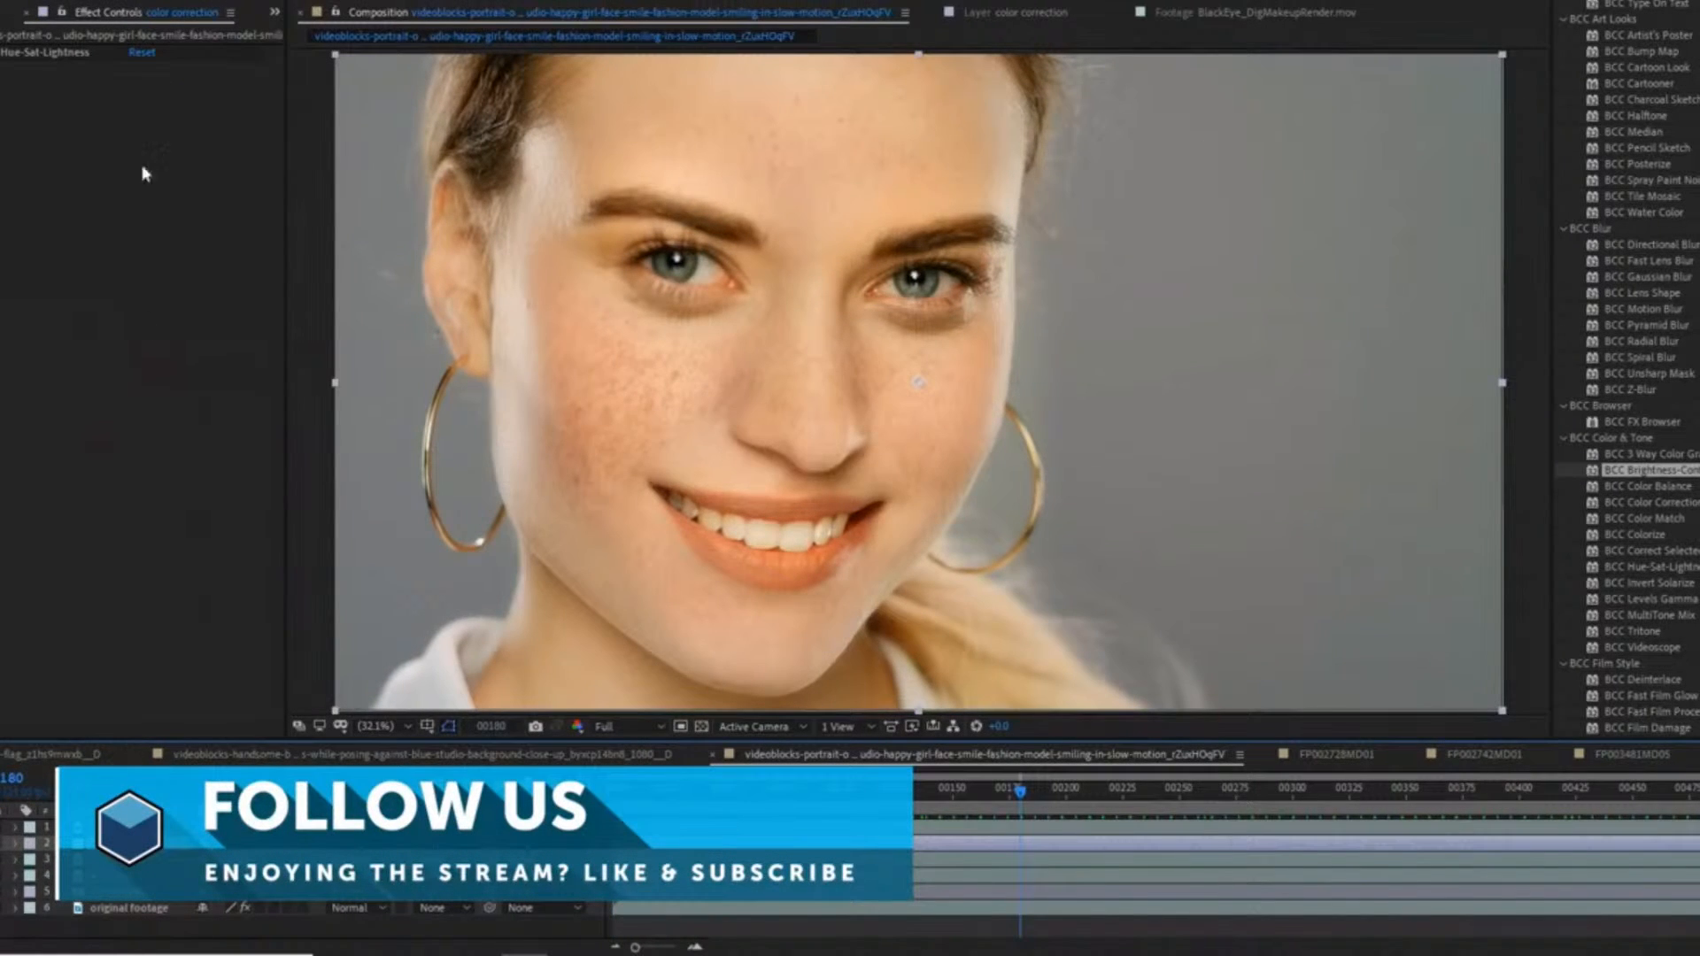
left_click(19, 54)
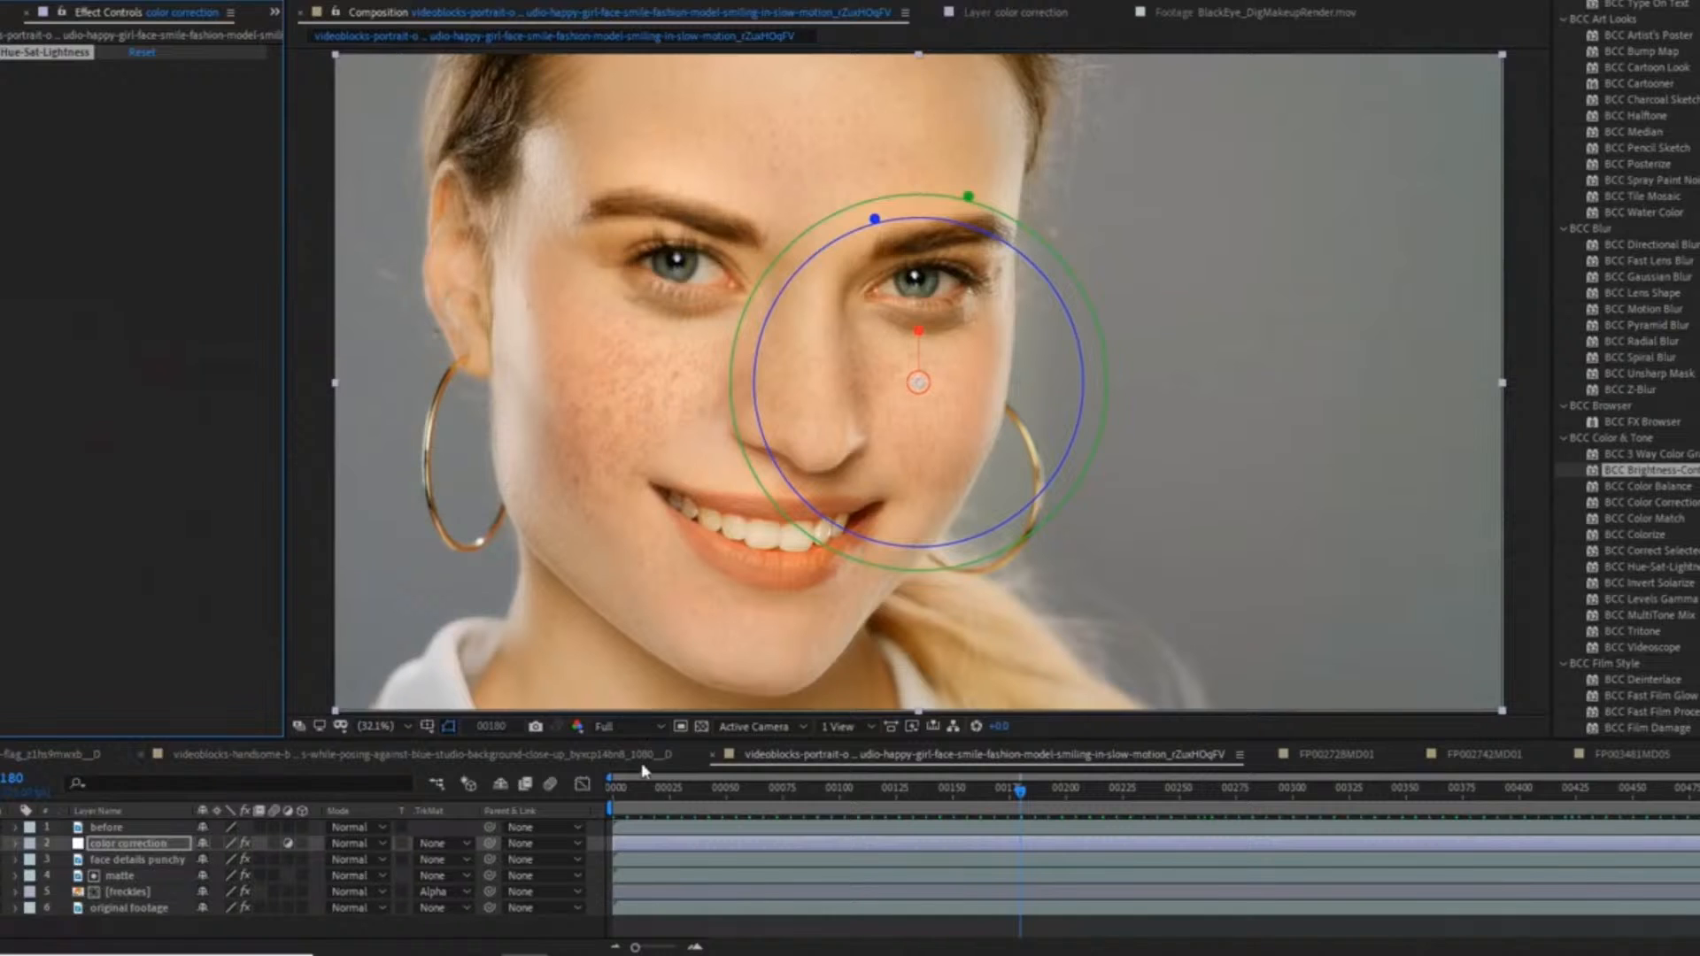
left_click(657, 727)
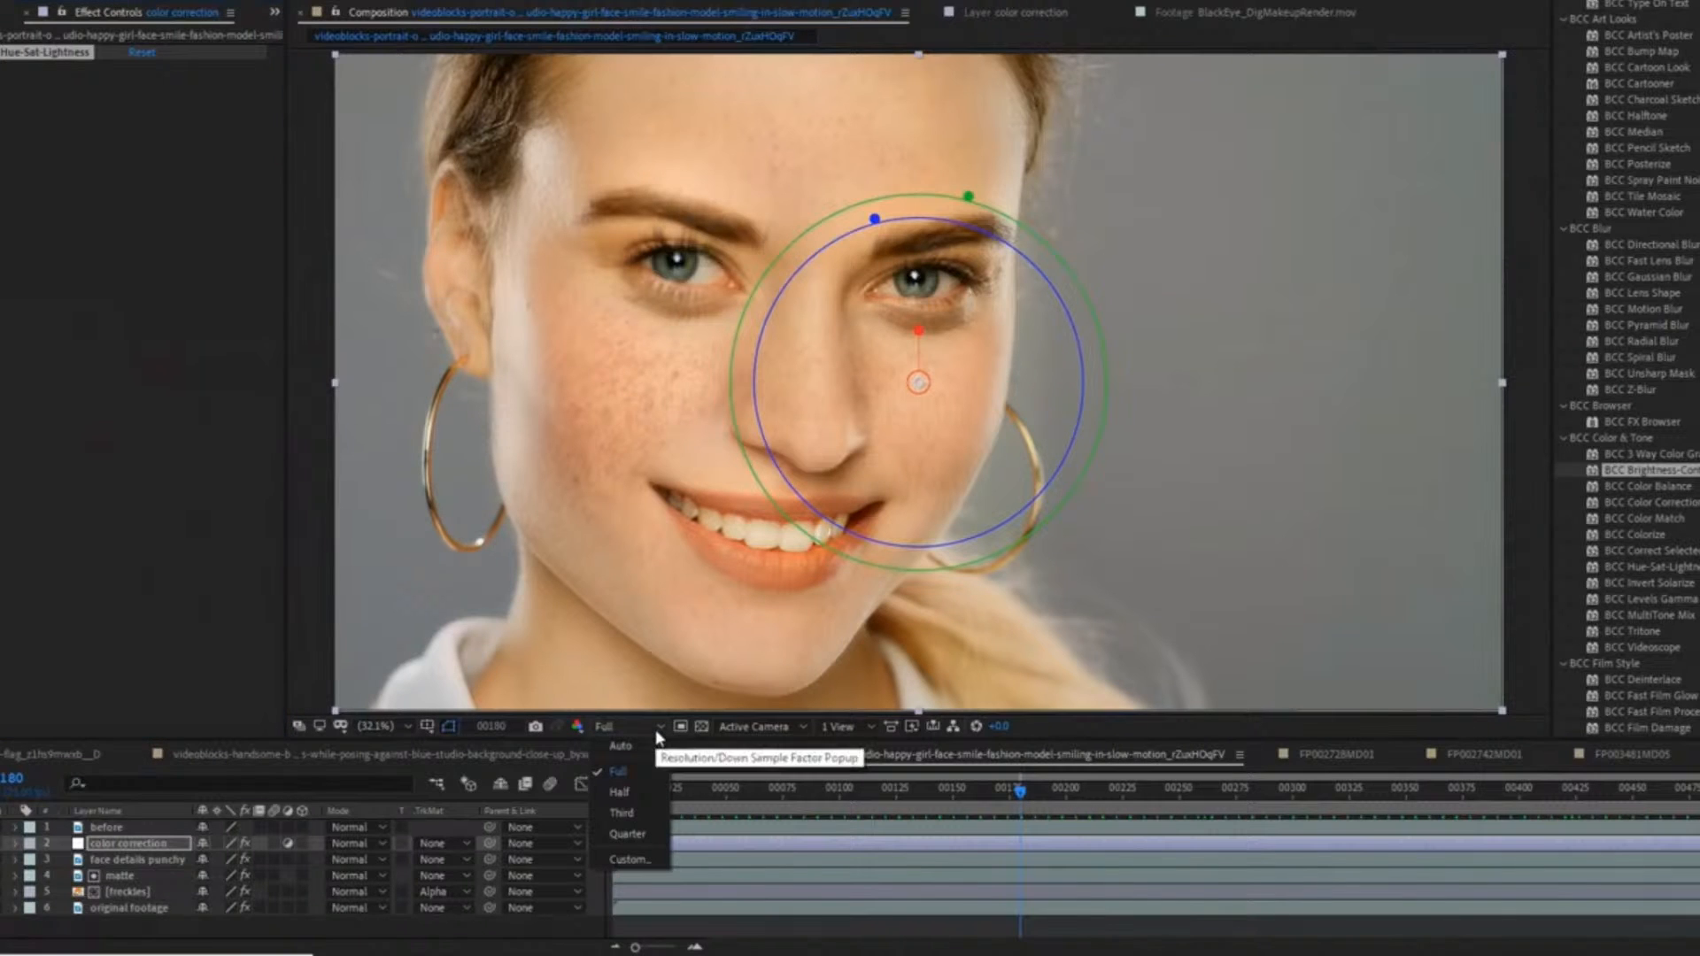
left_click(372, 727)
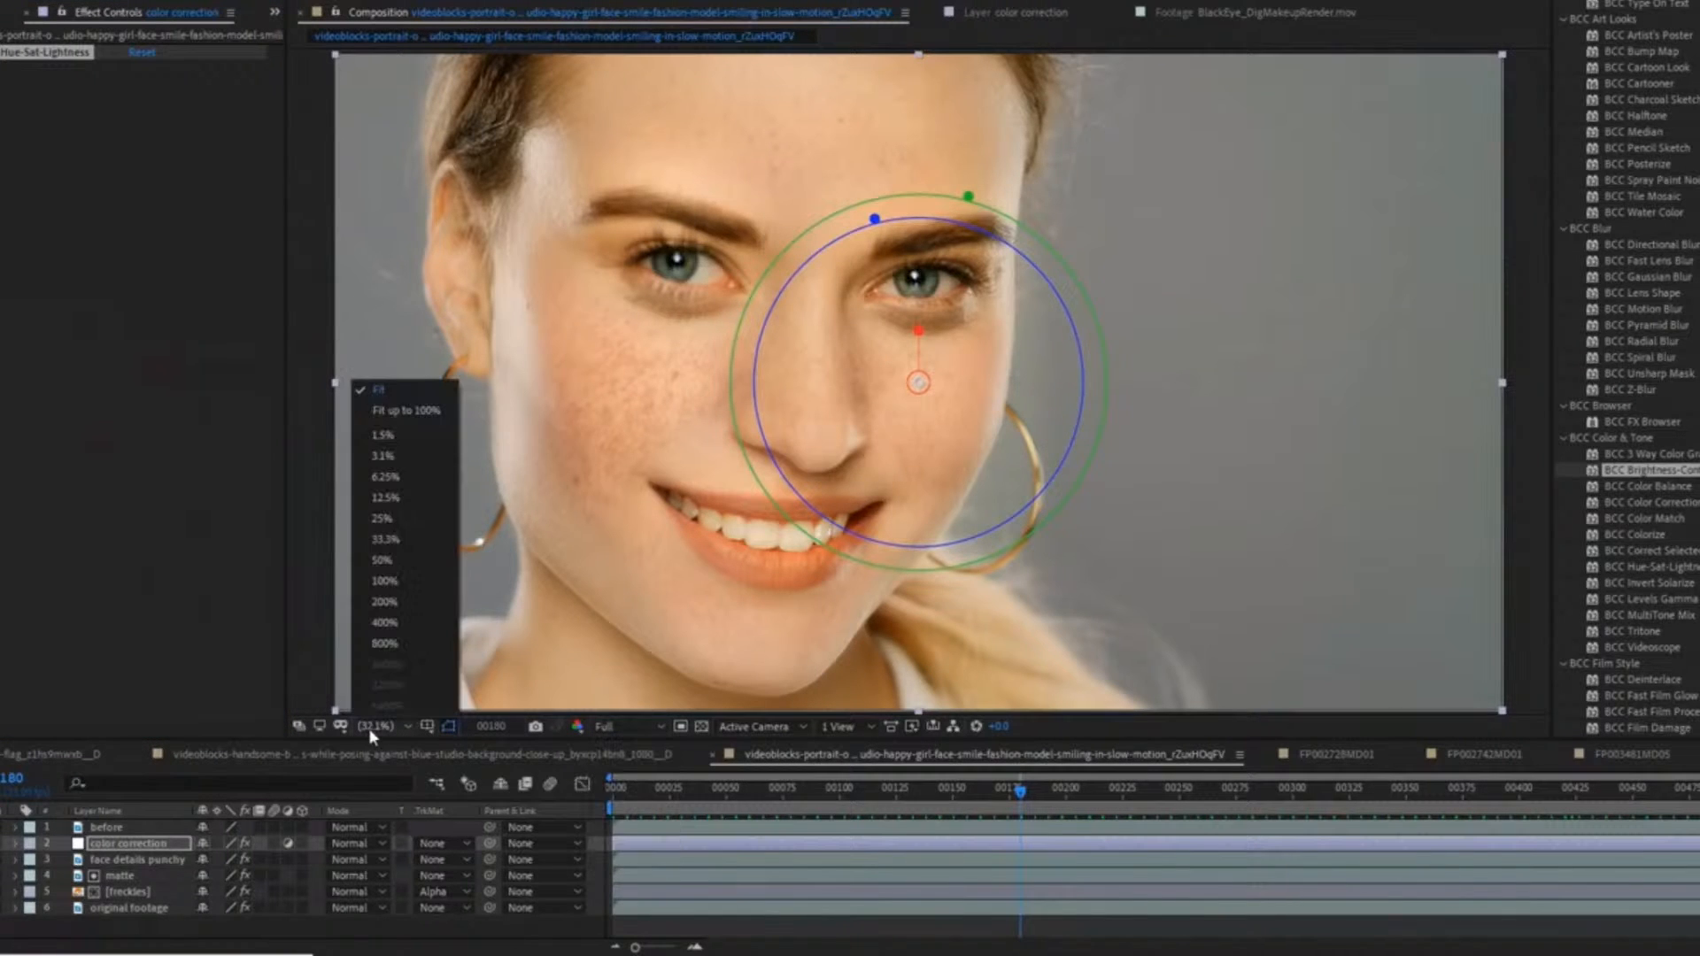
left_click(418, 399)
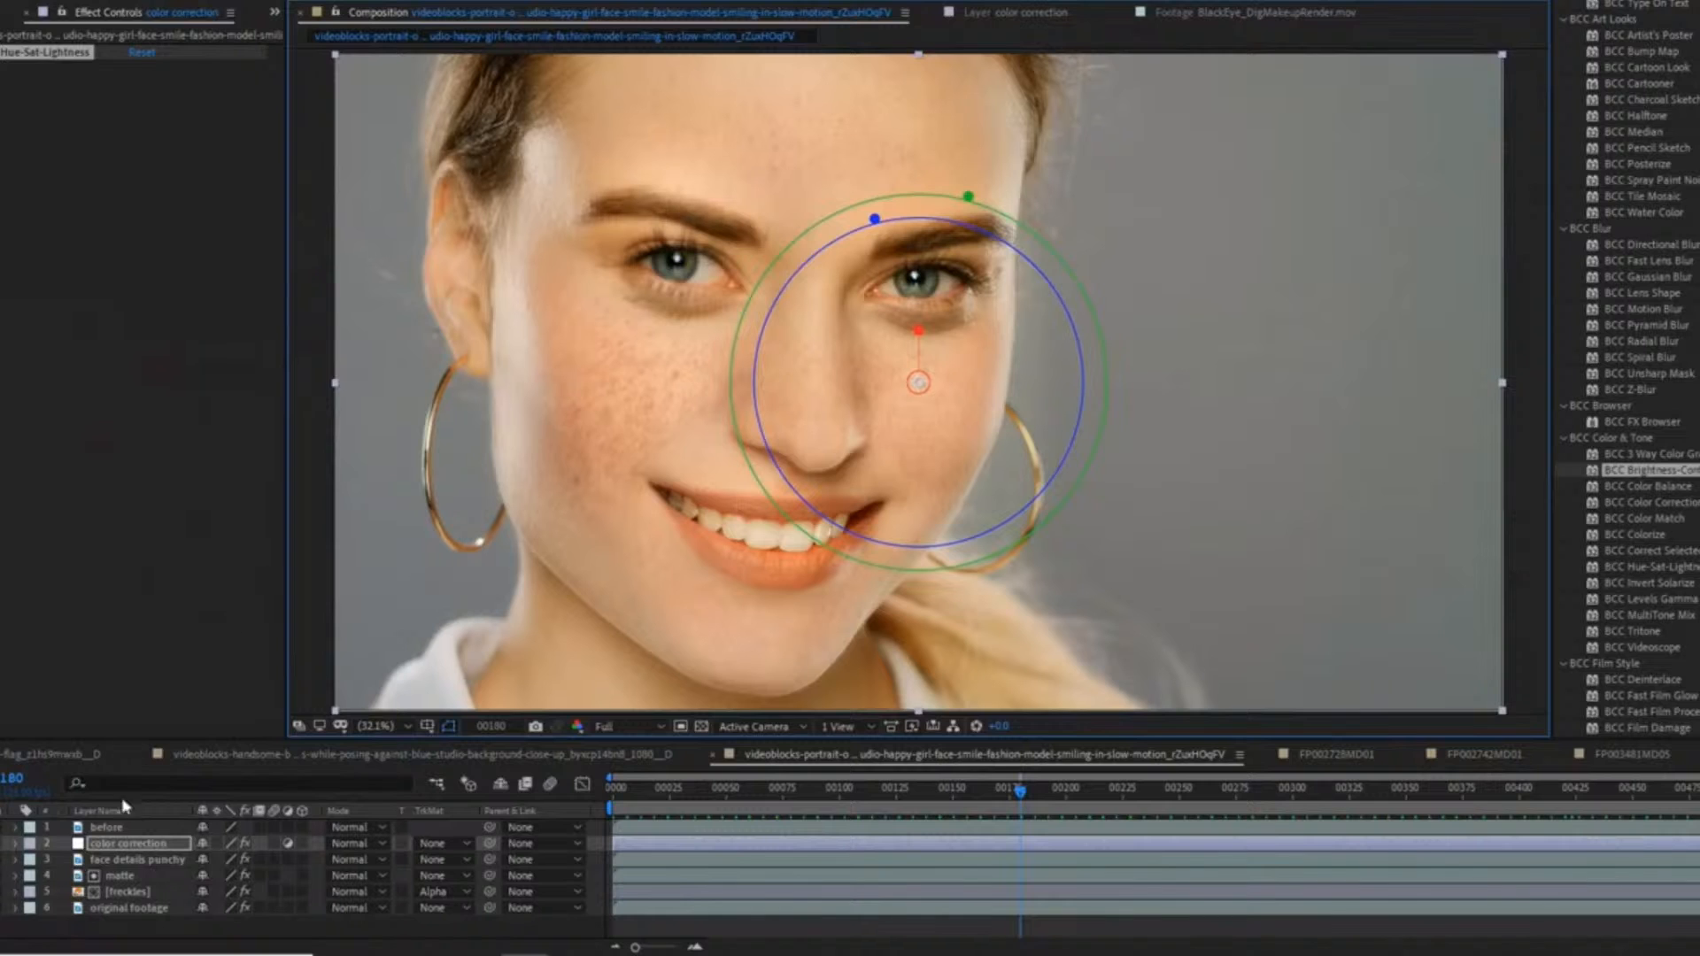
Compare the split view of the before layer with the finished face, and play the final freckles composite.
left_click(121, 827)
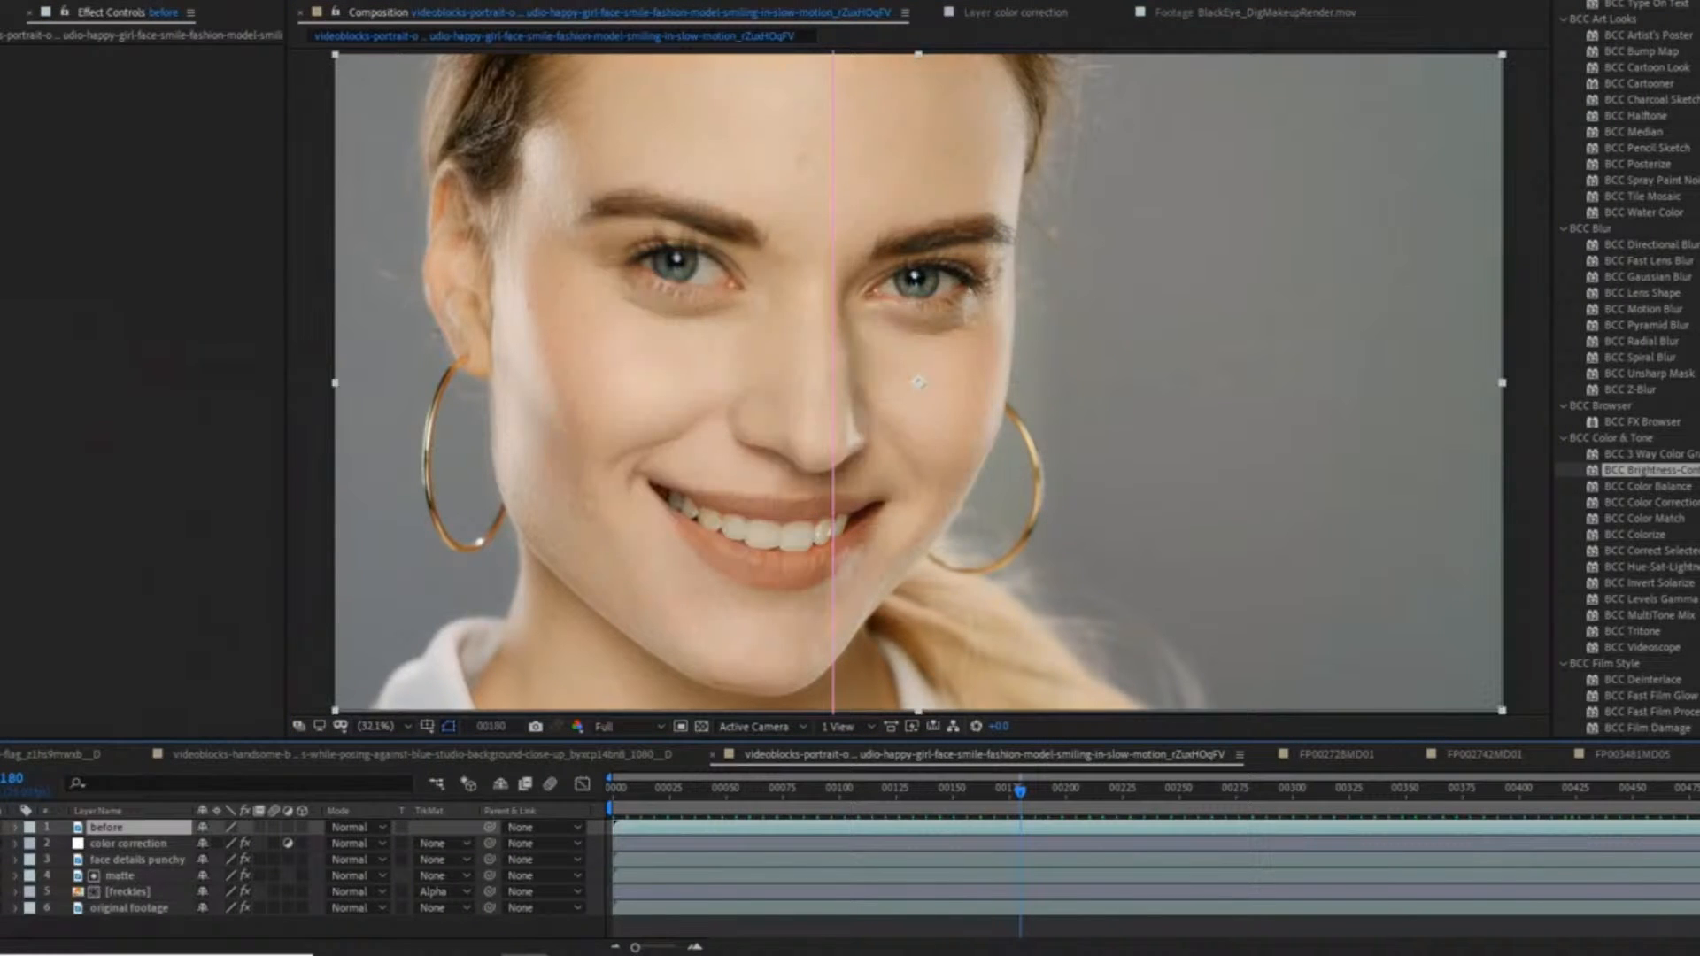
left_click(124, 908)
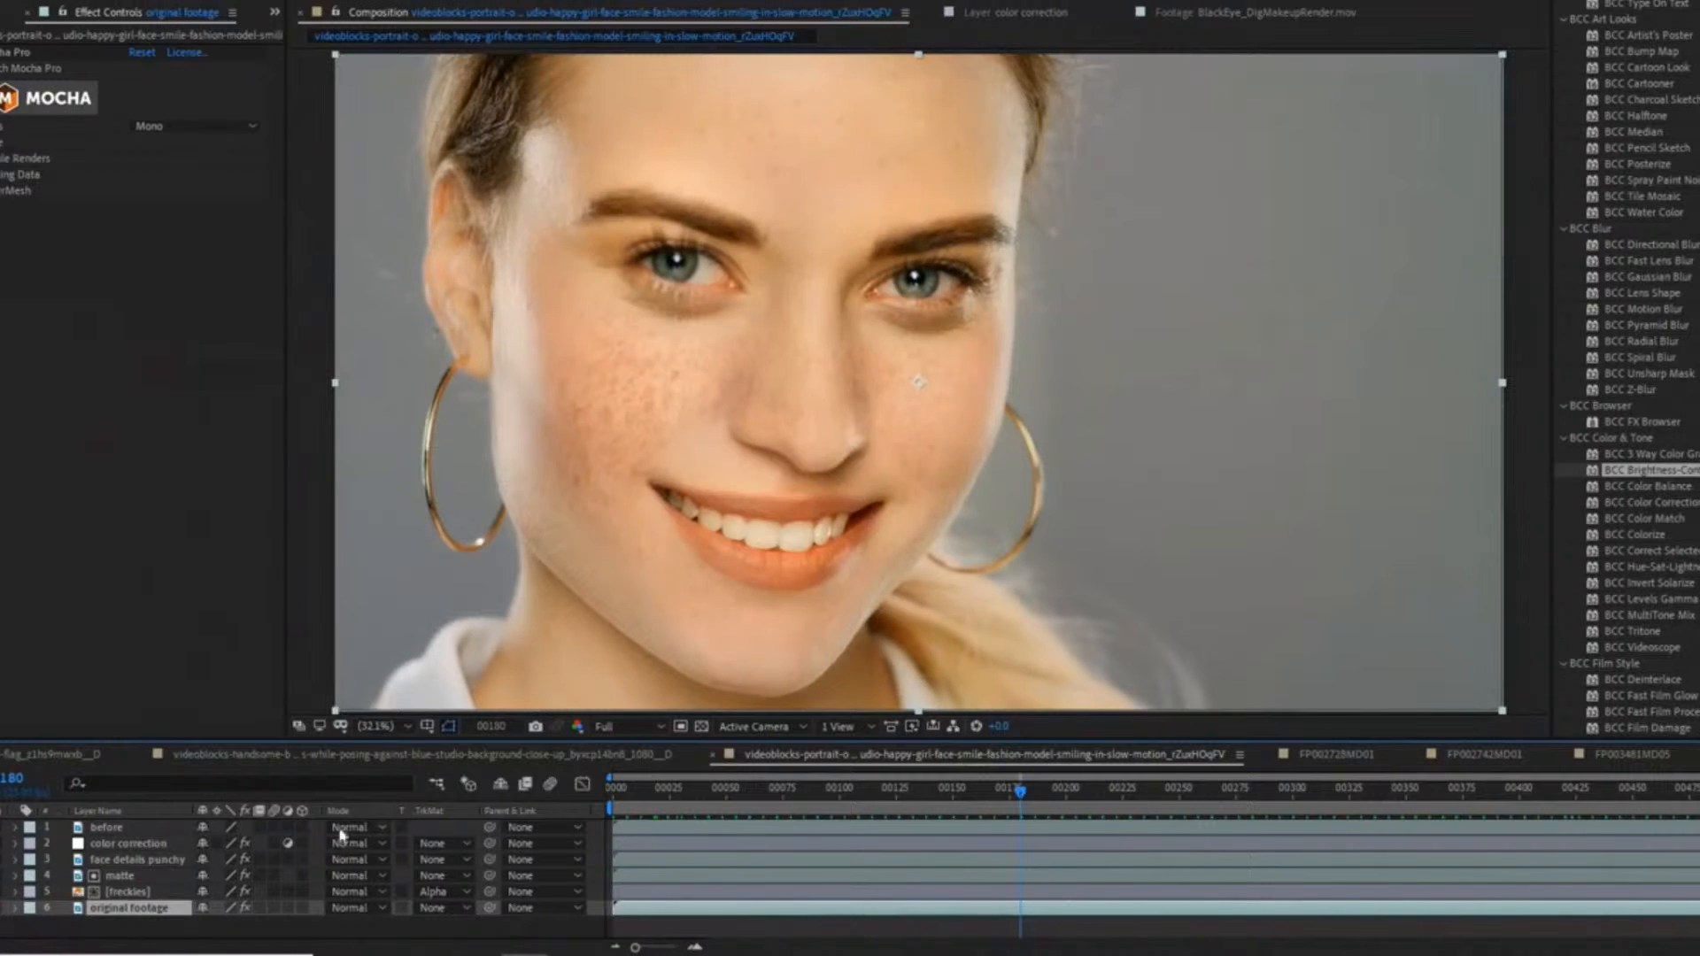
key("space")
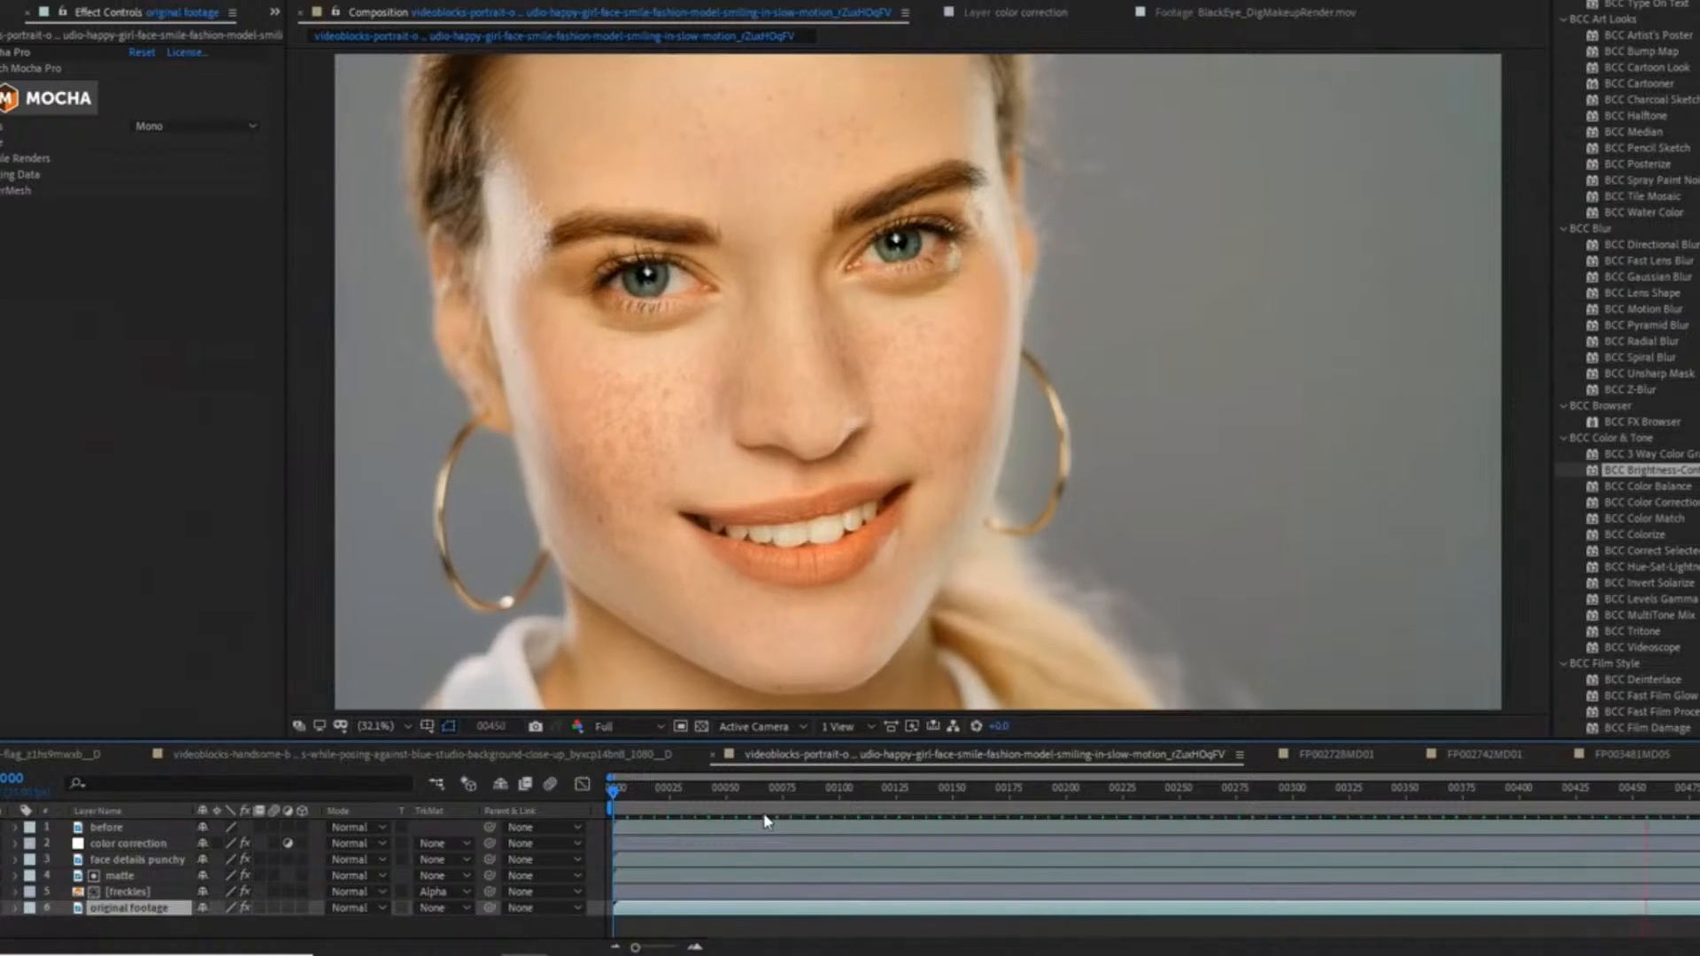
key("space")
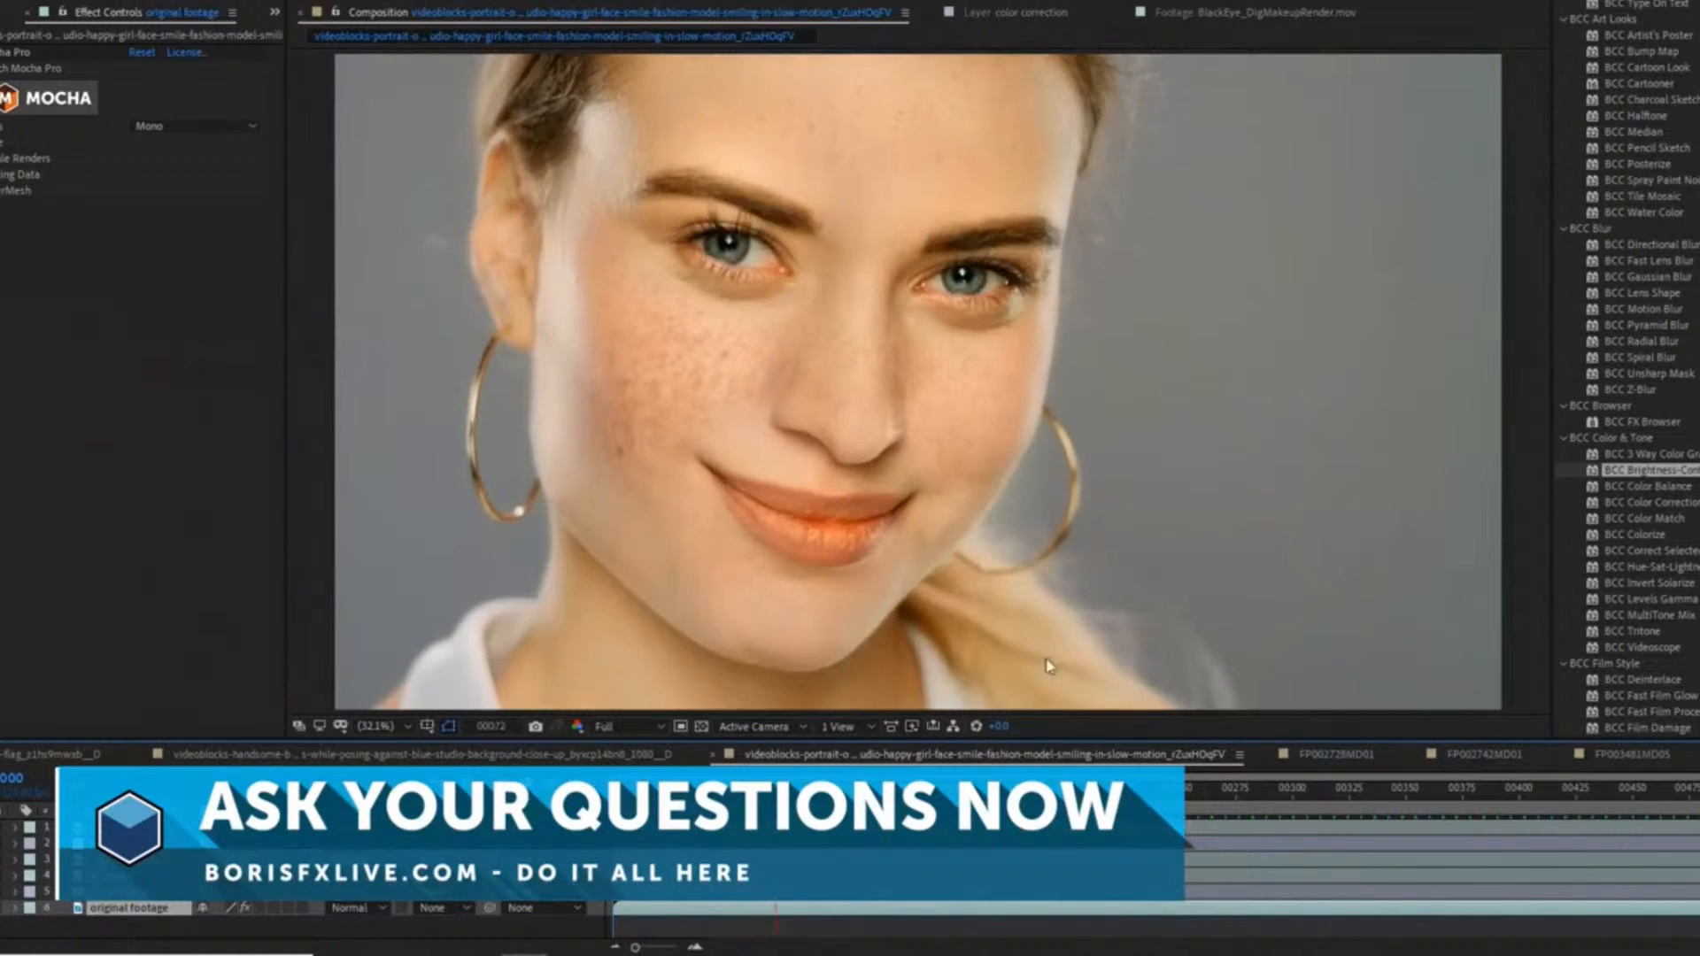
key("space")
Browse the project's compositions, including those in the 01 WEBINAR folder, for another skin retouching example.
key("ctrl+0")
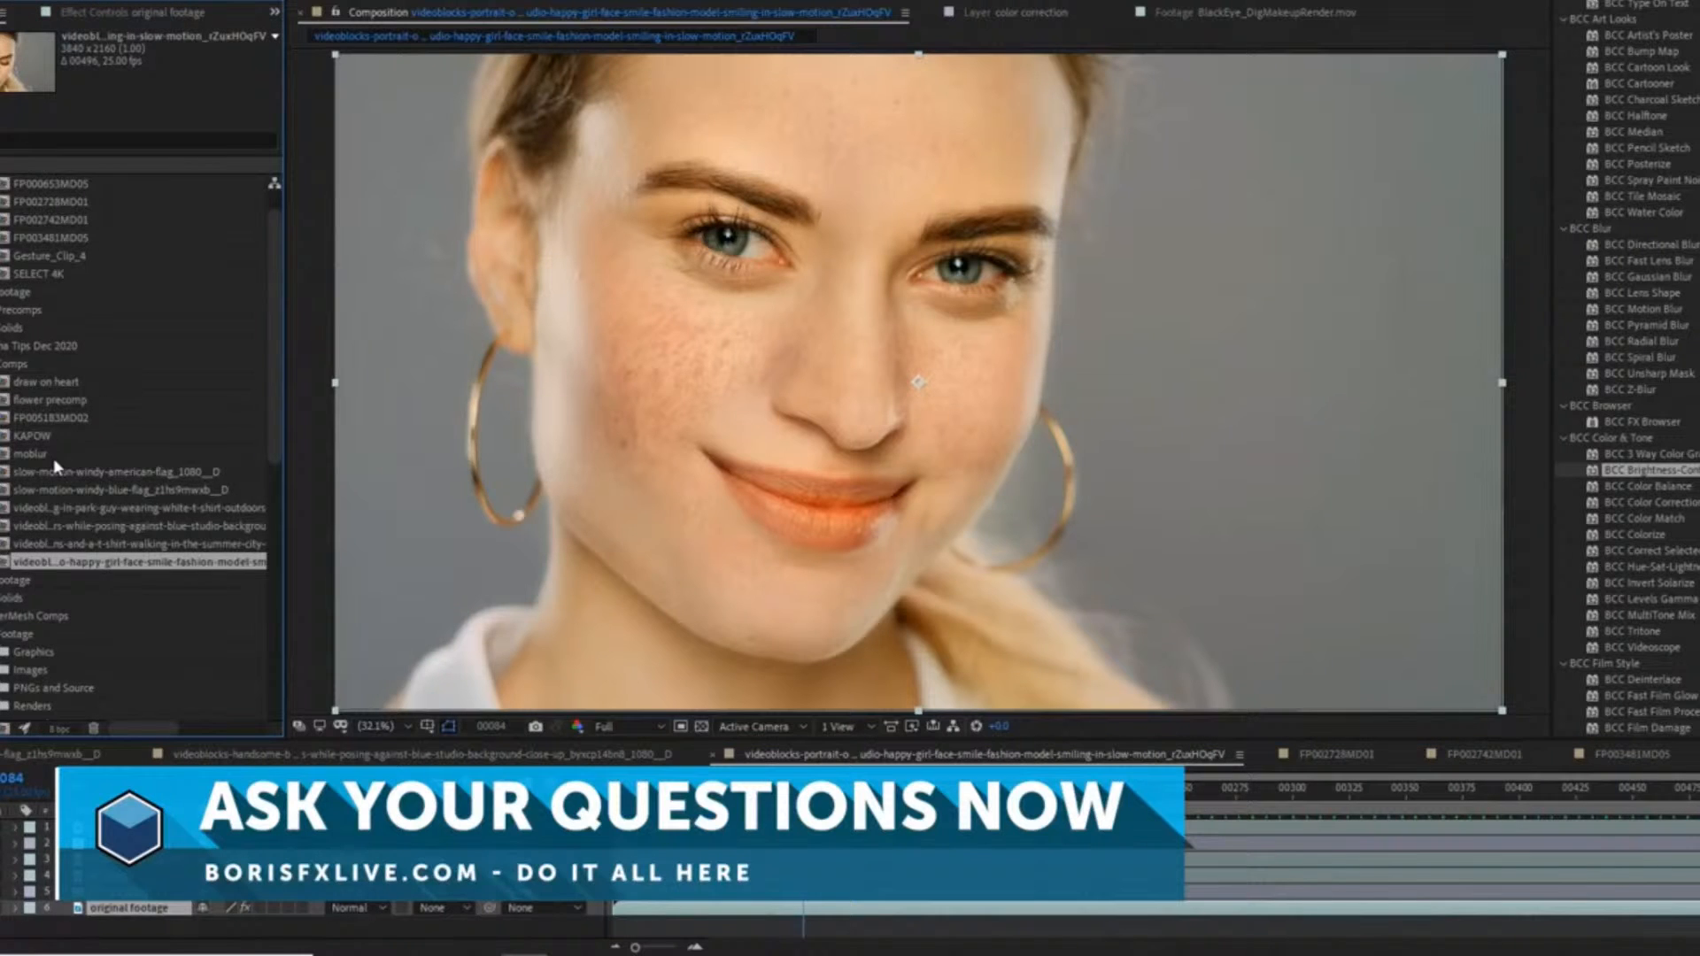
scroll(41, 354, "up", 1)
left_click(42, 275)
left_click(46, 289)
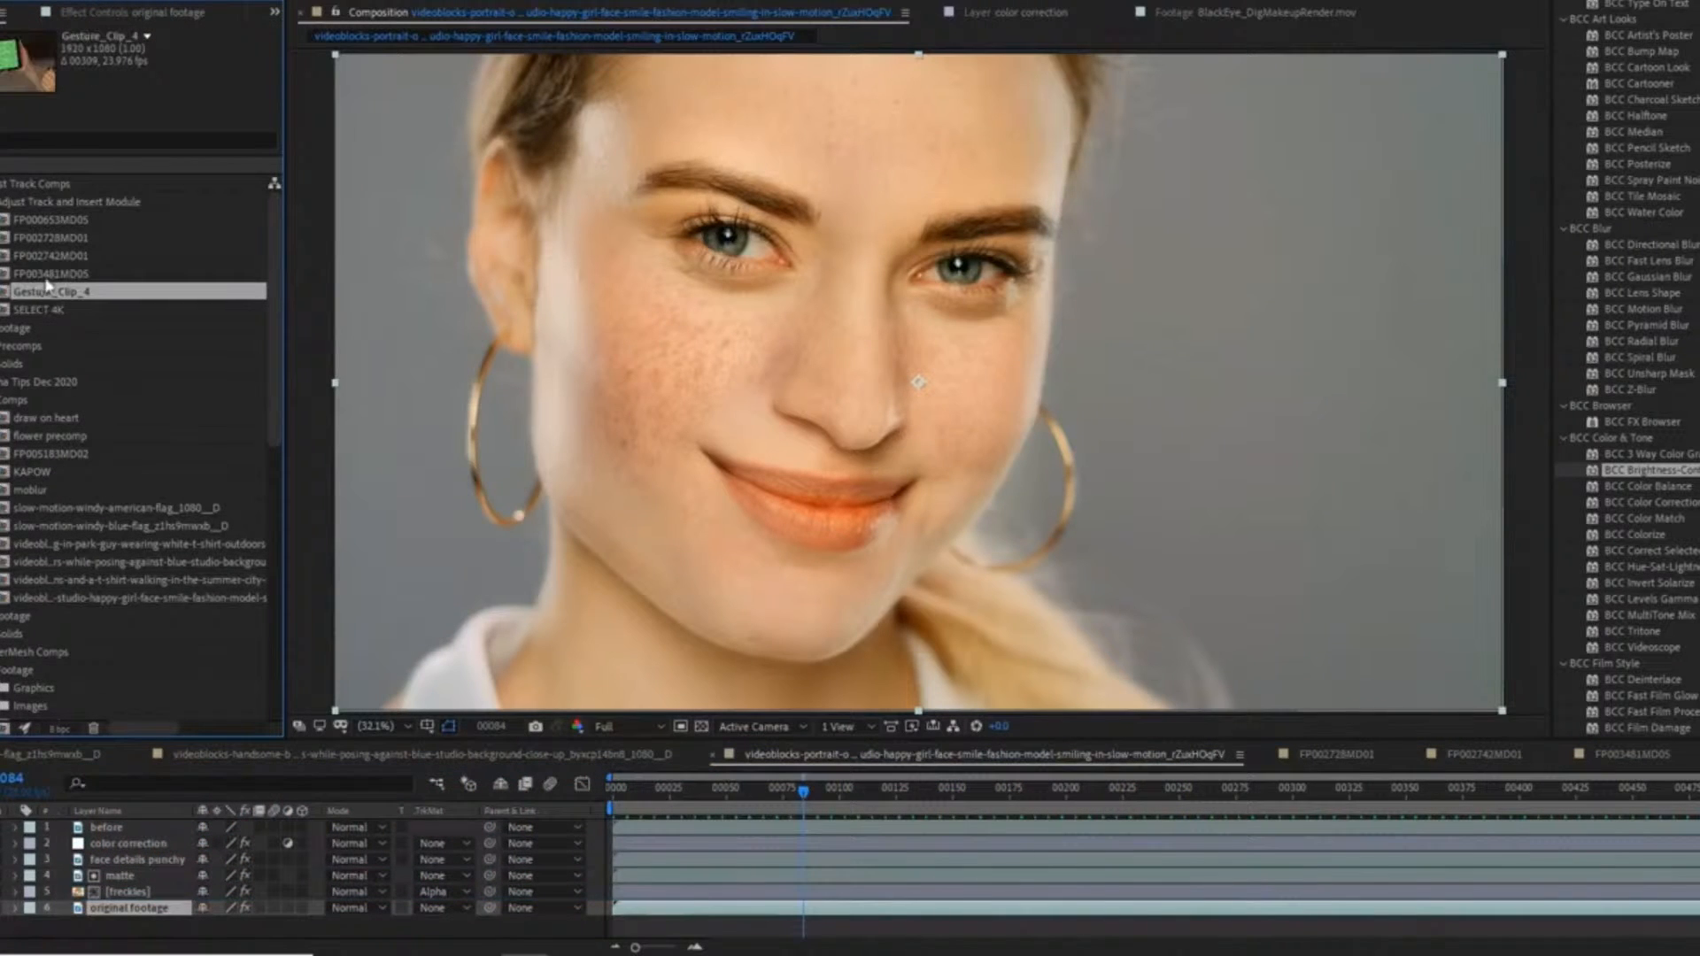
scroll(45, 379, "down", 6)
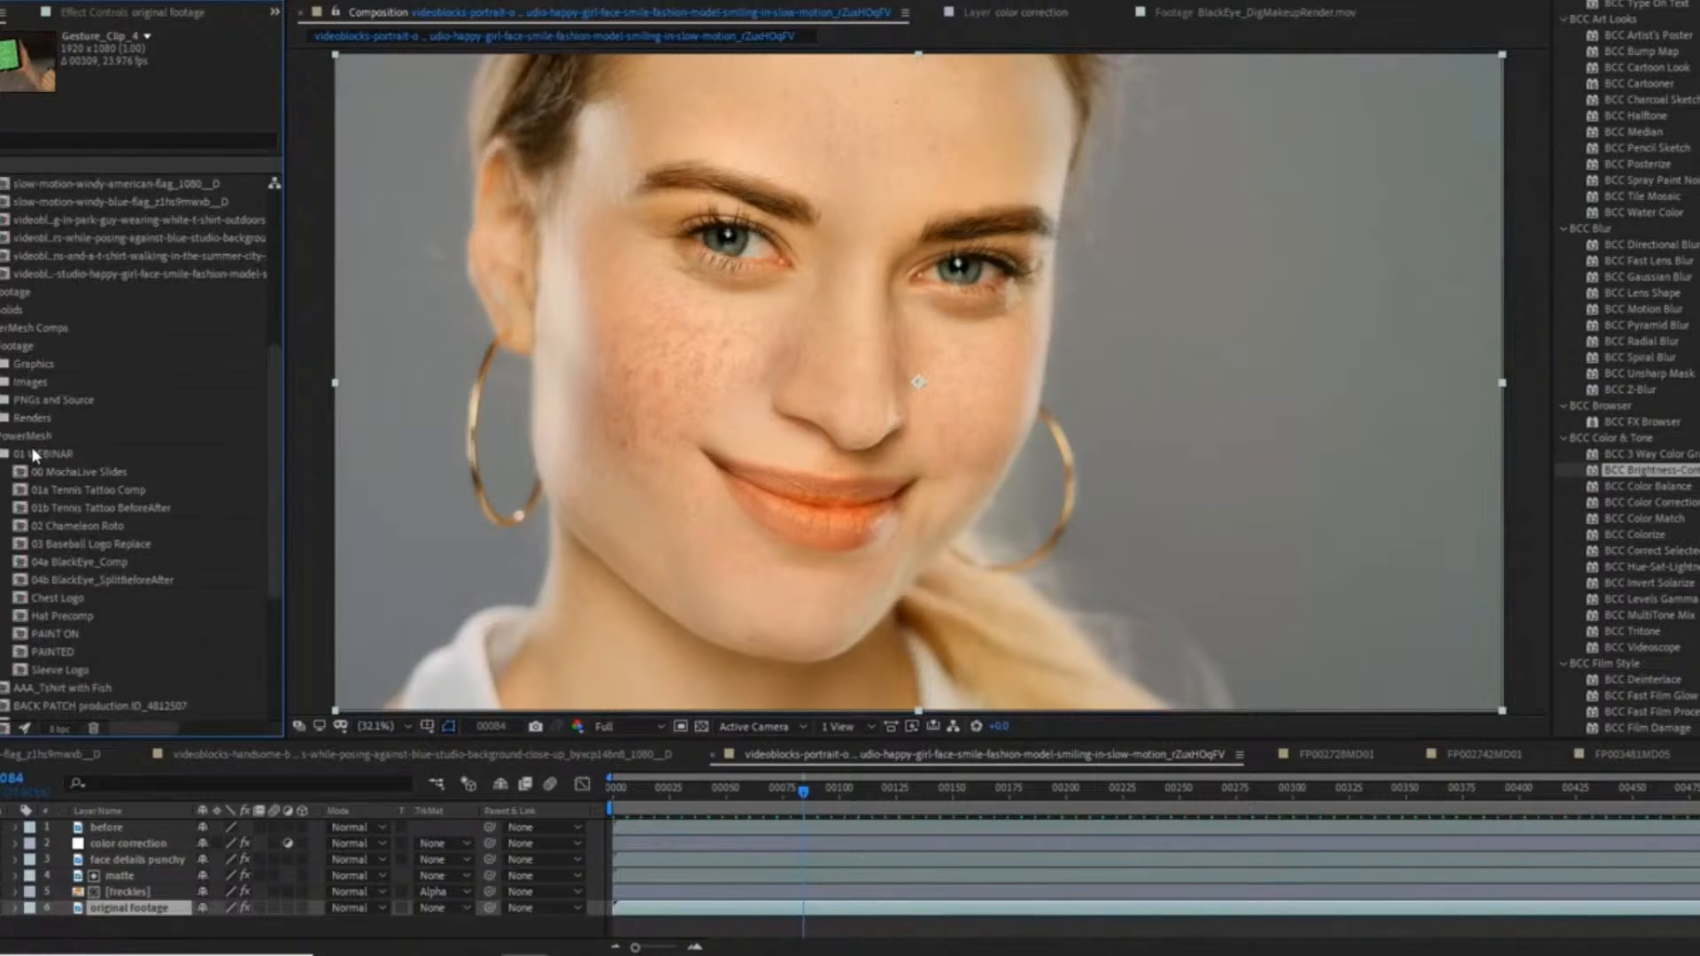
left_click(49, 598)
left_click(56, 616)
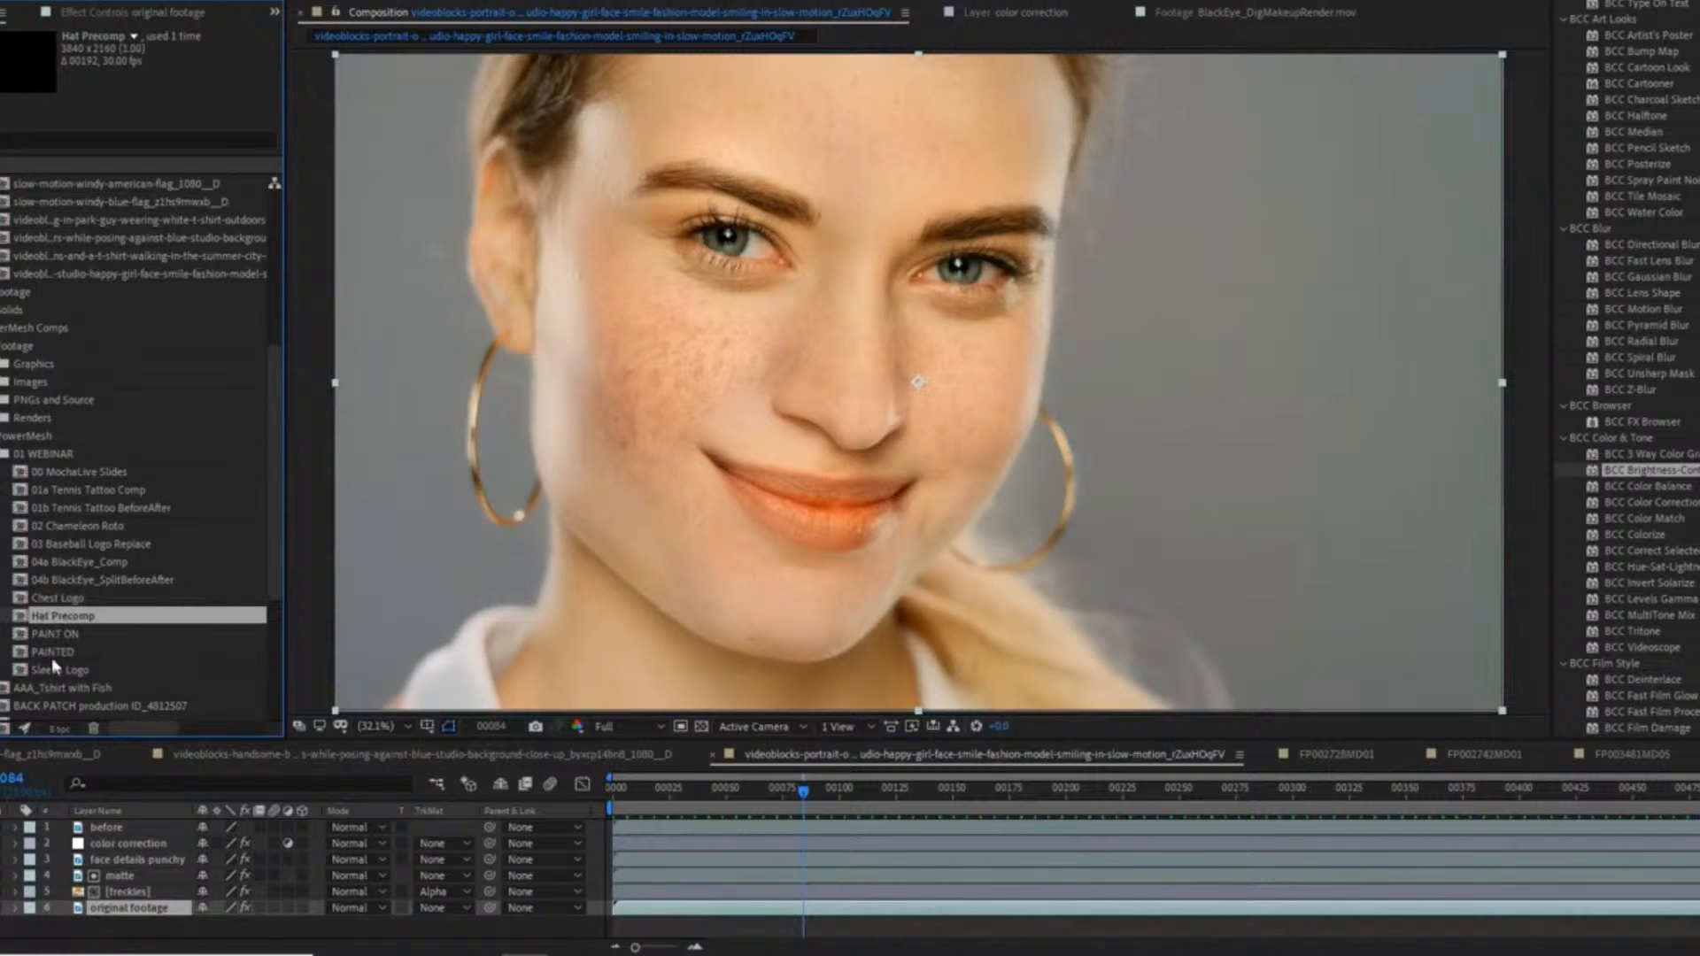
left_click(76, 507)
left_click(80, 544)
left_click(78, 561)
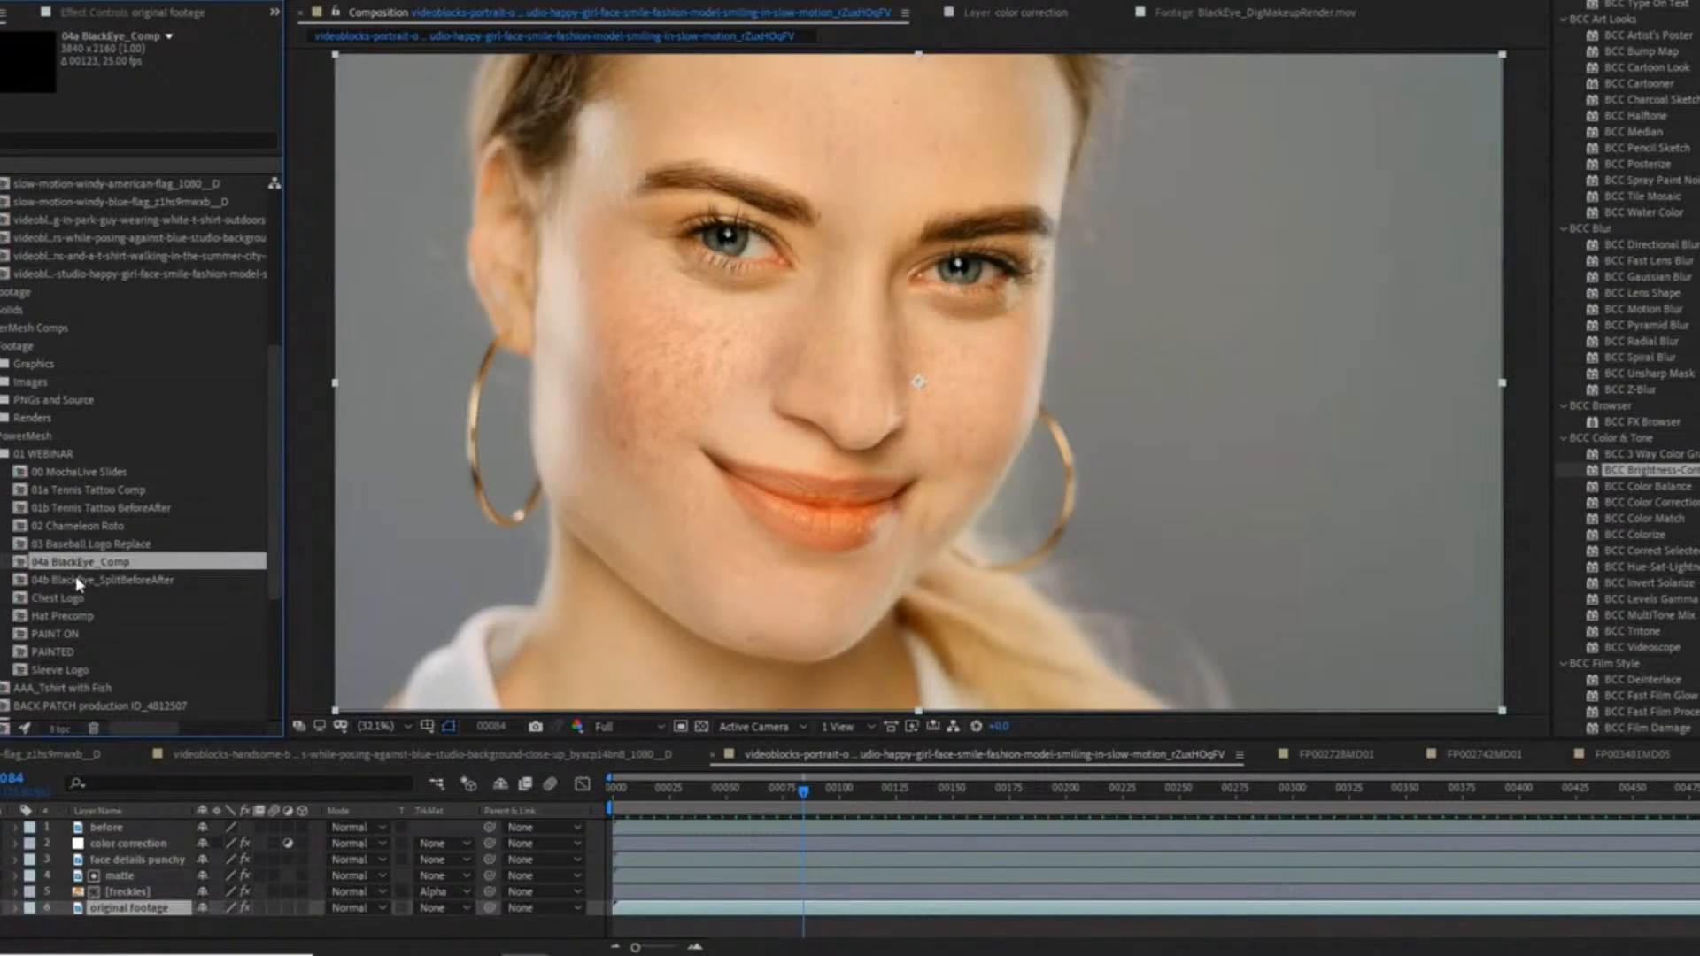
left_click(76, 579)
key("Down")
key("Down")
key("Down")
key("Down")
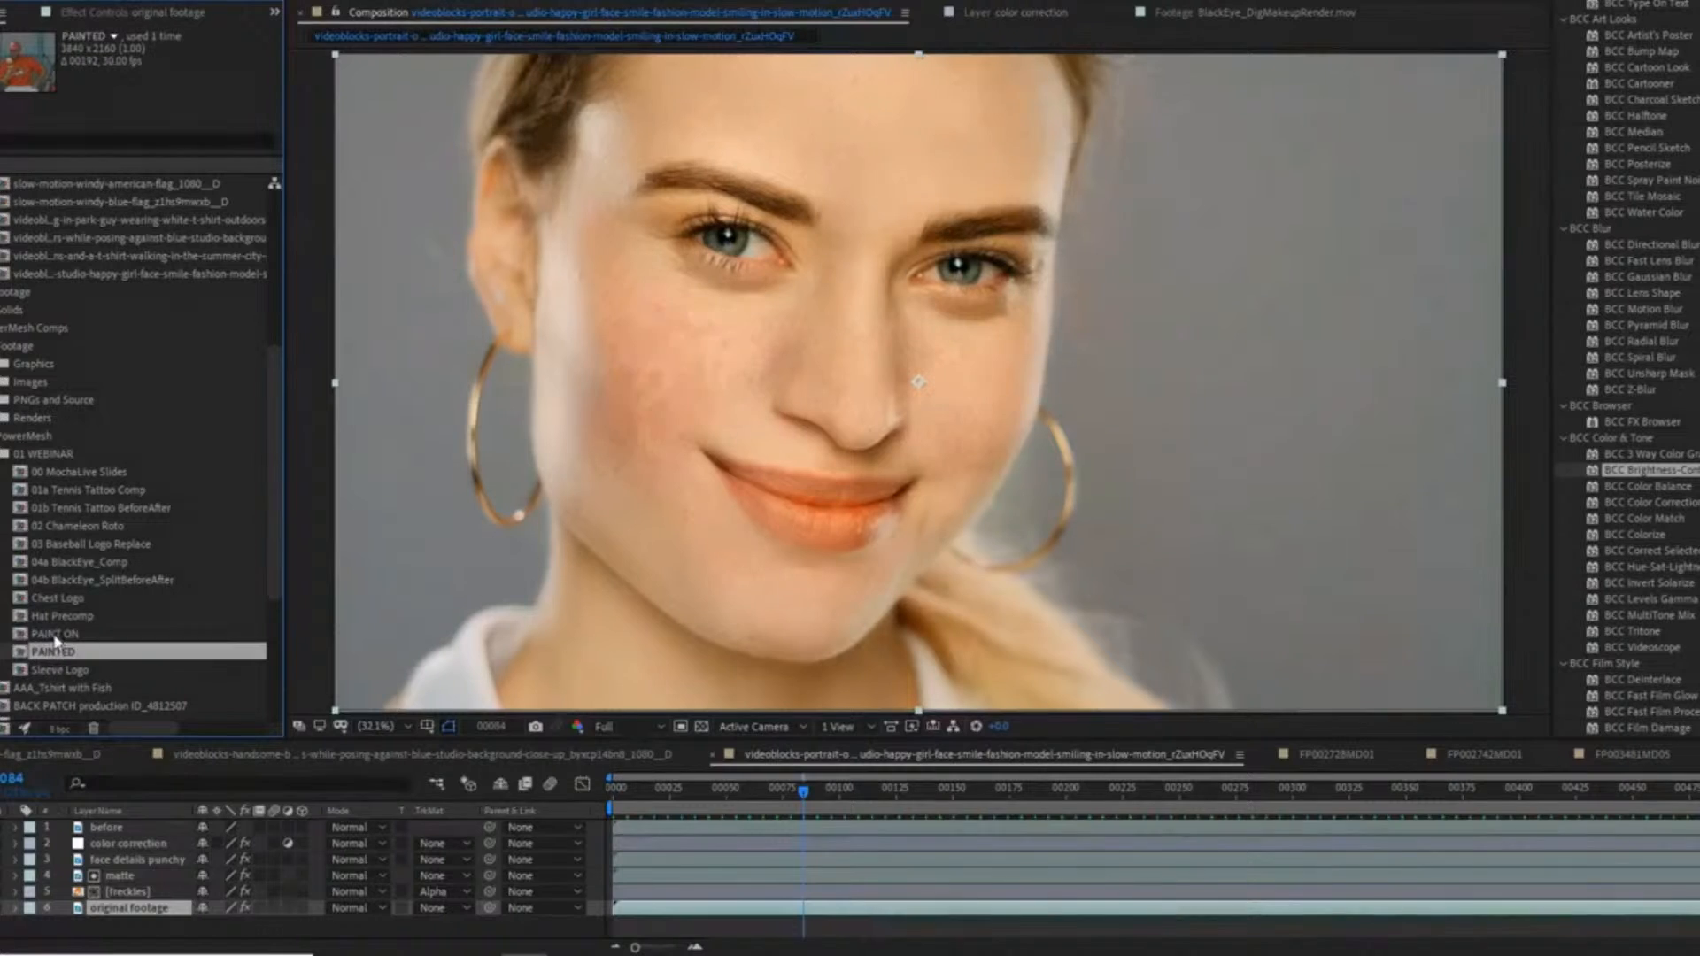
key("Up")
left_click(62, 490)
left_click(62, 506)
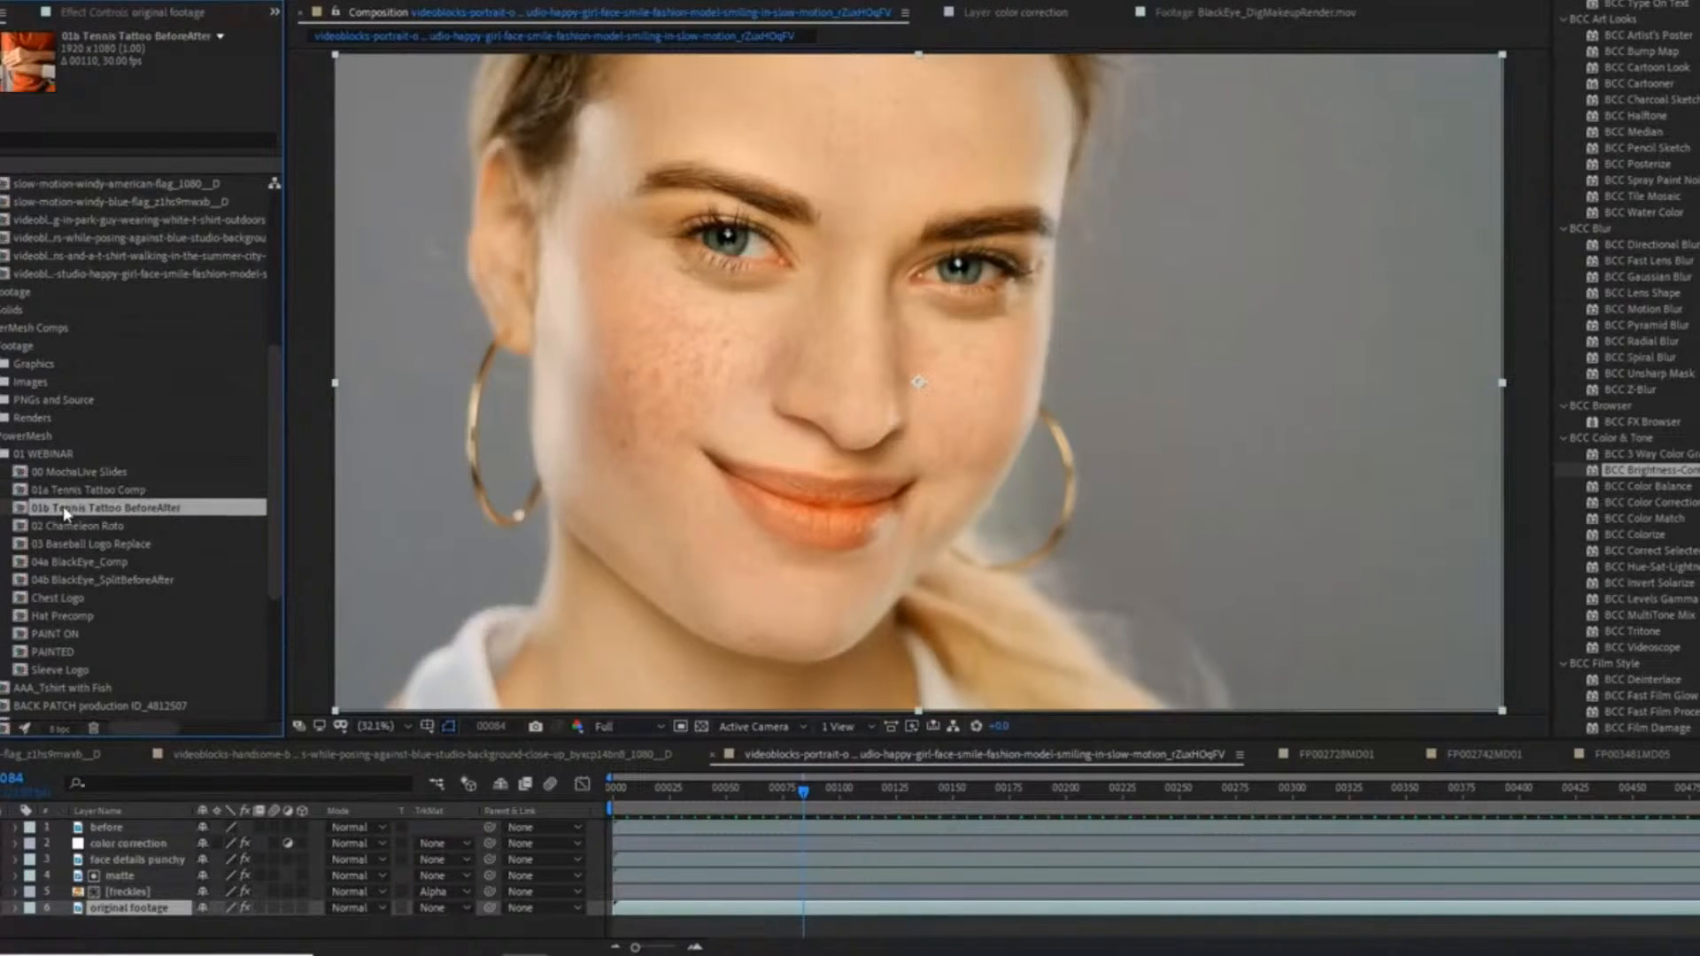
left_click(62, 524)
left_click(62, 542)
scroll(62, 538, "down", 3)
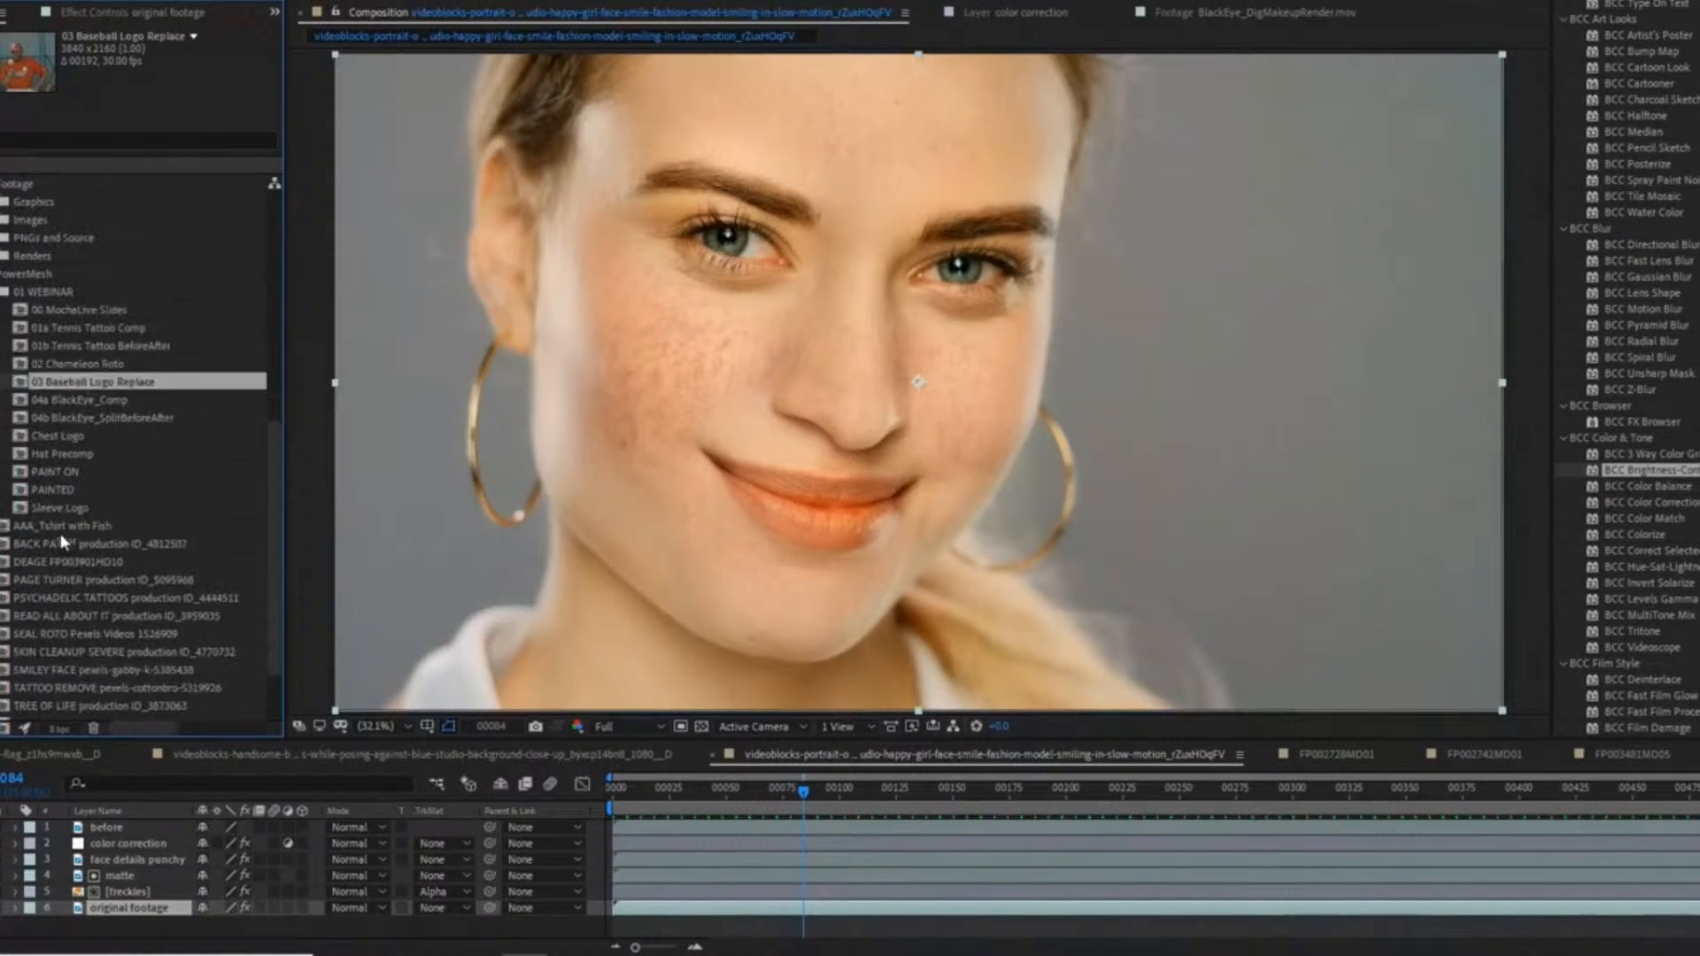
Find the SKIN CLEANUP SEVERE production composition in the project and open it.
left_click(57, 525)
left_click(53, 544)
left_click(50, 561)
left_click(53, 597)
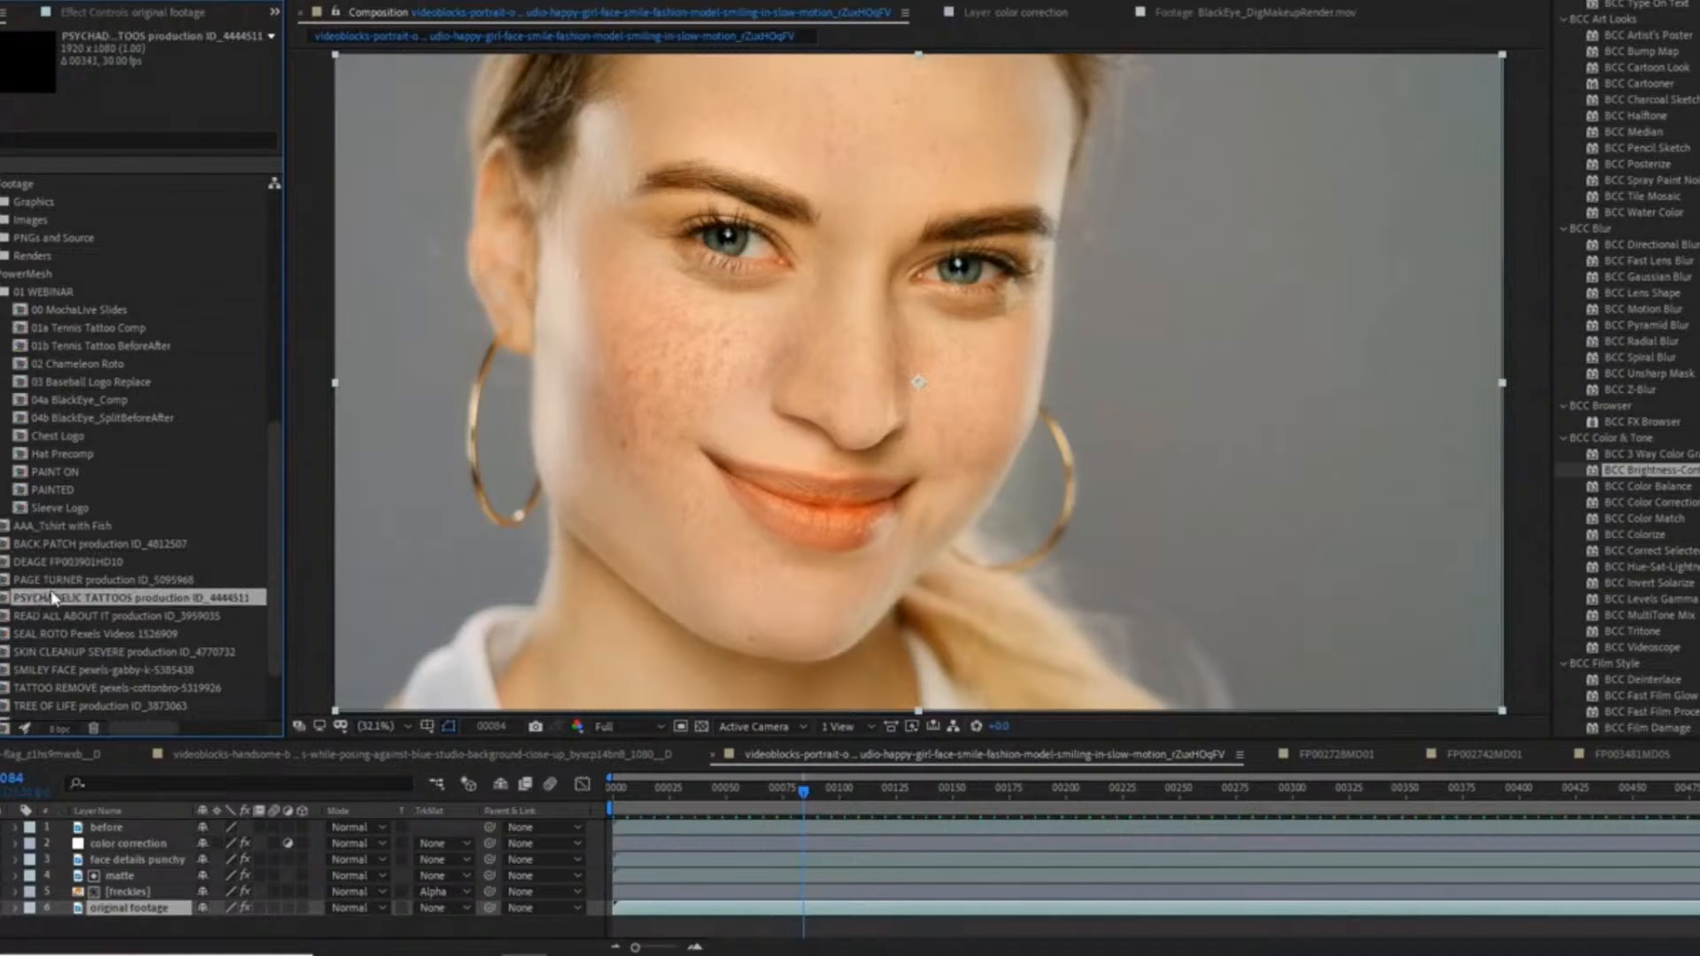
left_click(49, 616)
left_click(49, 633)
left_click(53, 652)
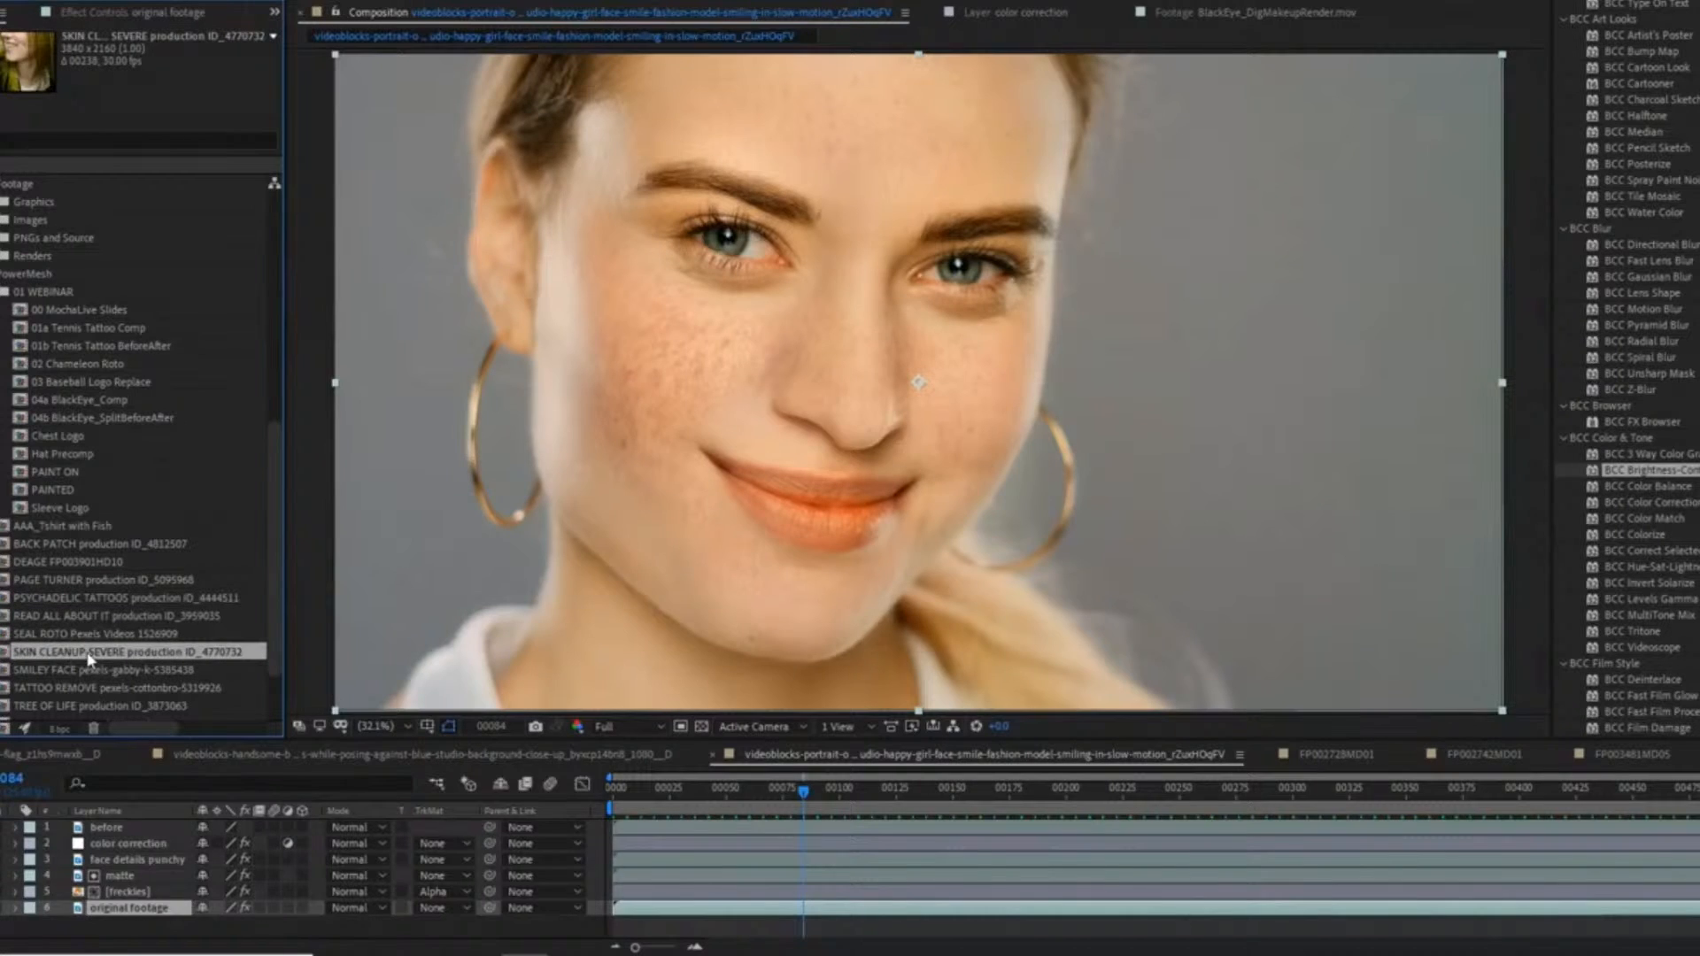
double_click(77, 656)
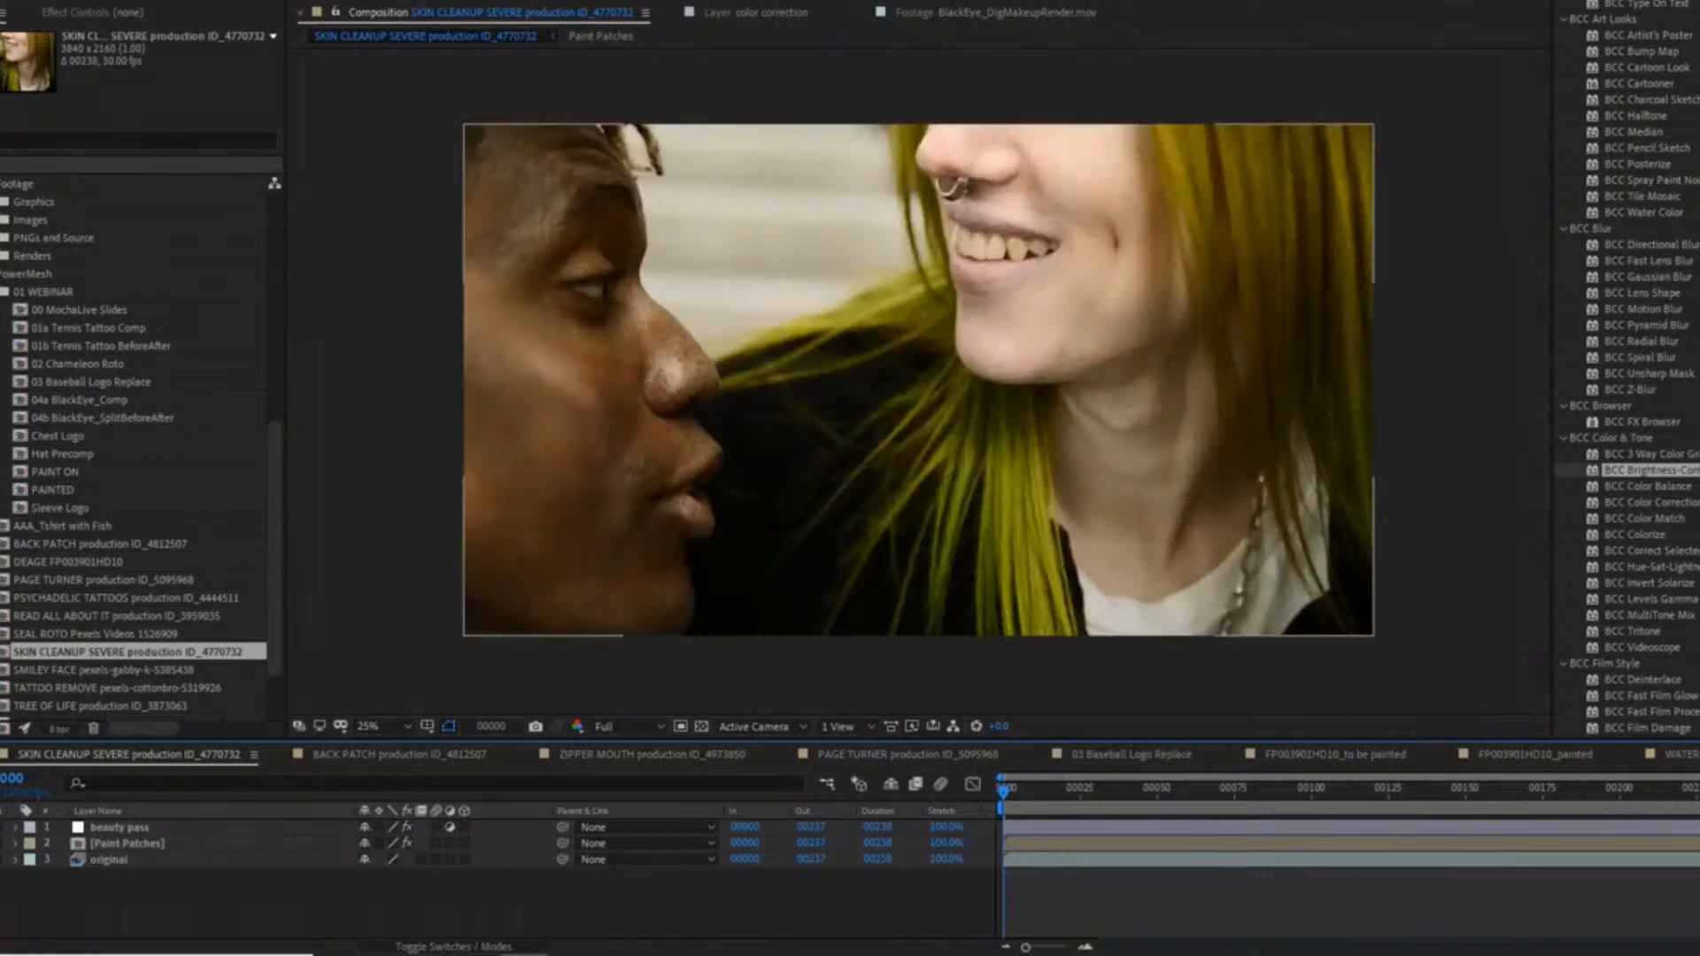
Show the effect controls for the original layer and play the uncleaned scar footage from the start.
left_click(97, 859)
key("F3")
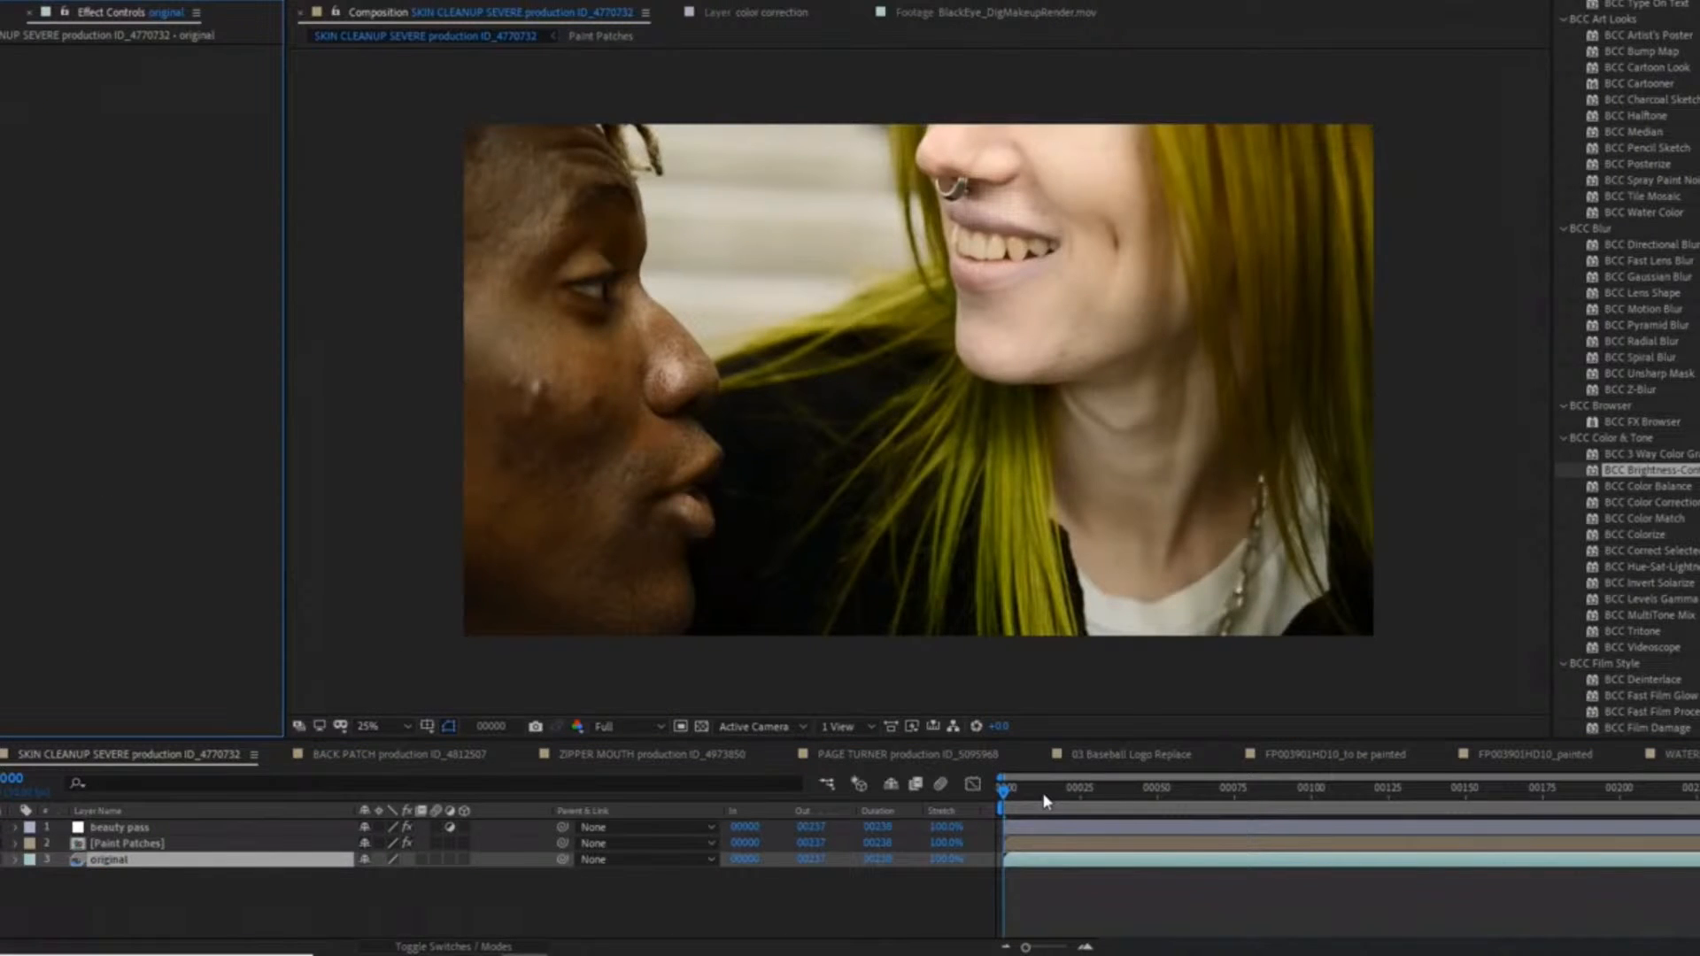
key("space")
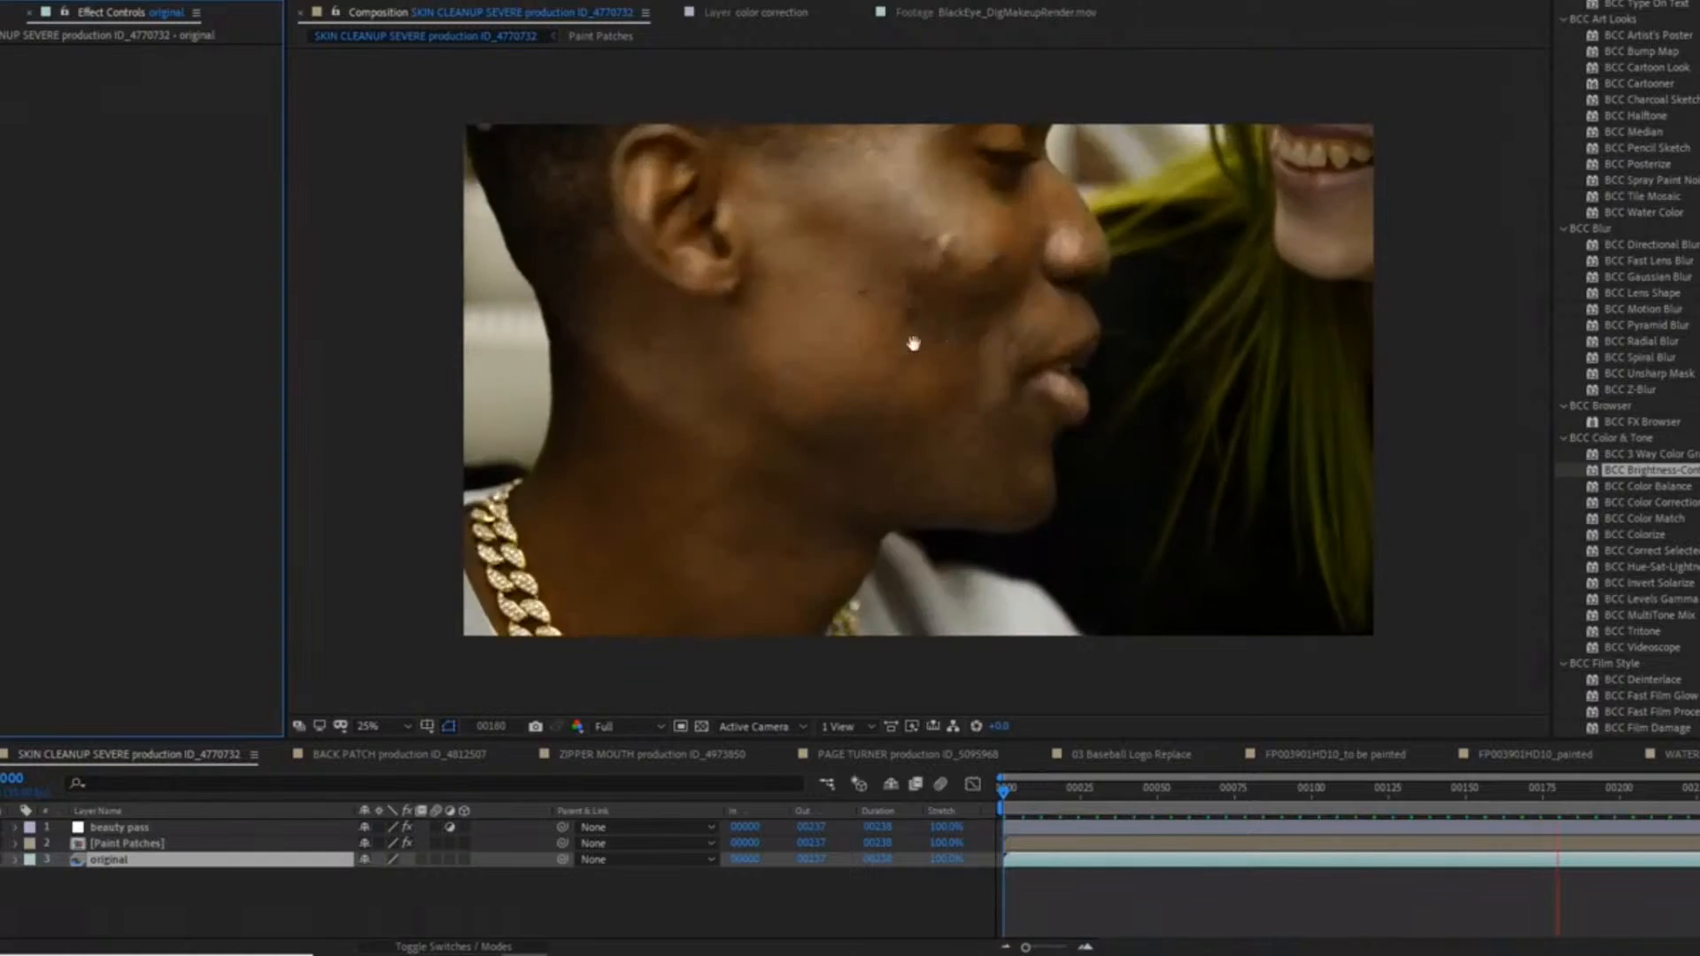
Open the Paint Patches precomposition and select its Input189 scar removal clean plate layer.
left_click(155, 849)
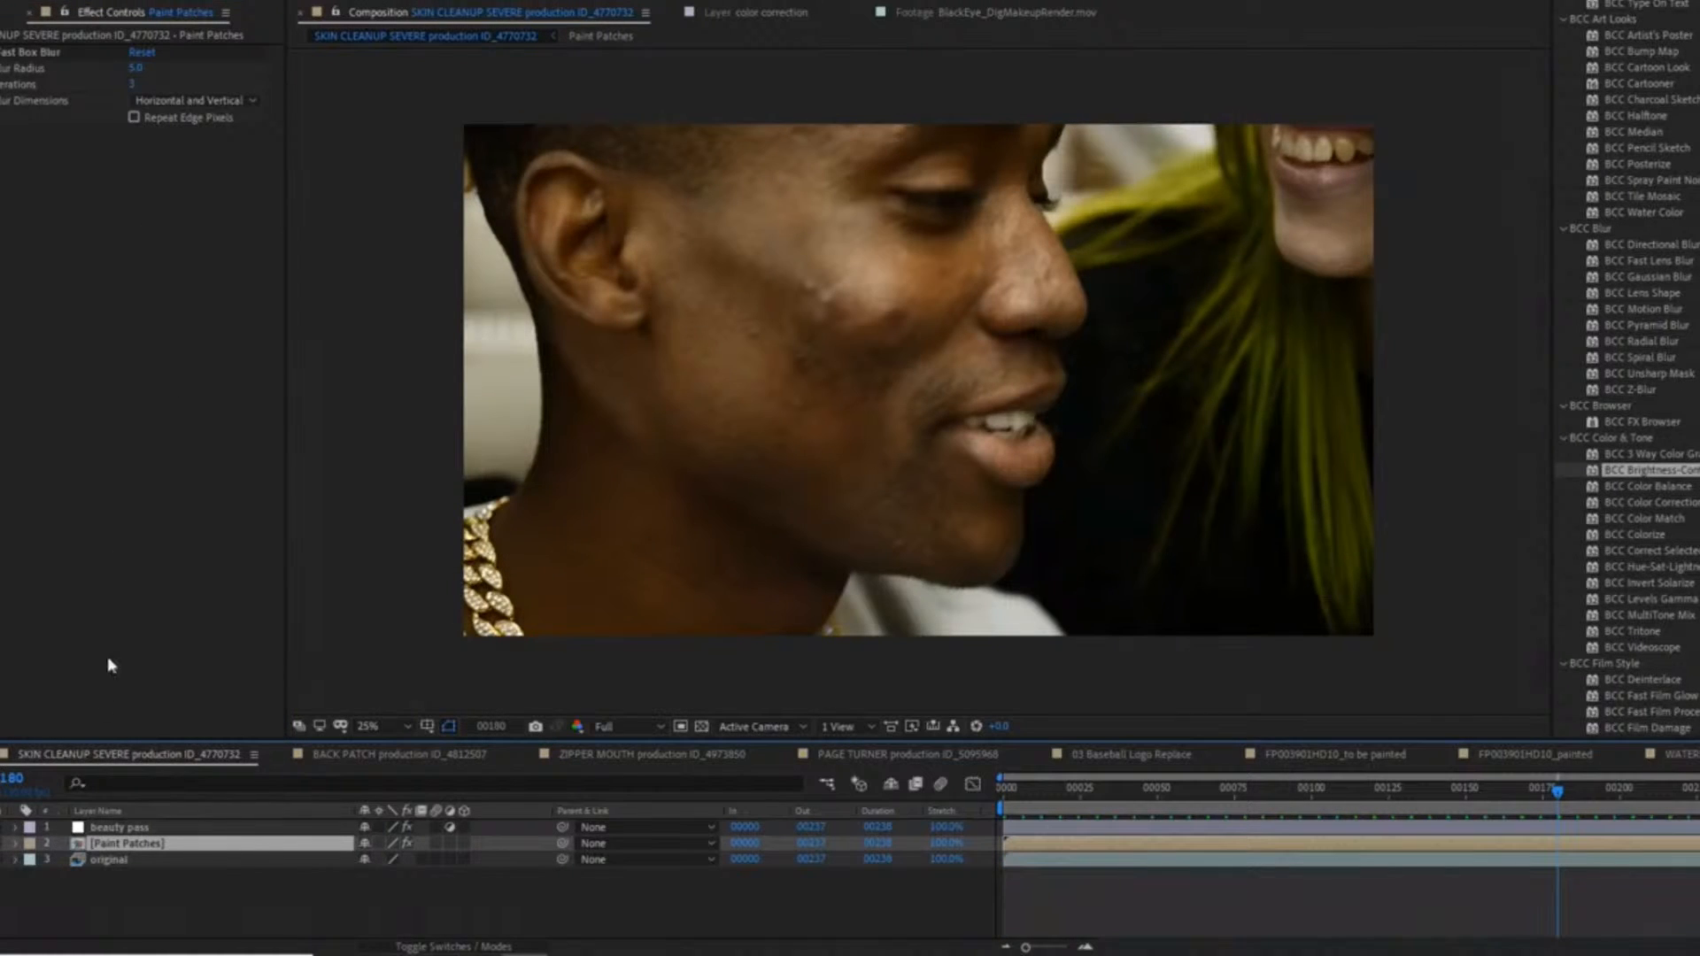
double_click(138, 841)
left_click(147, 826)
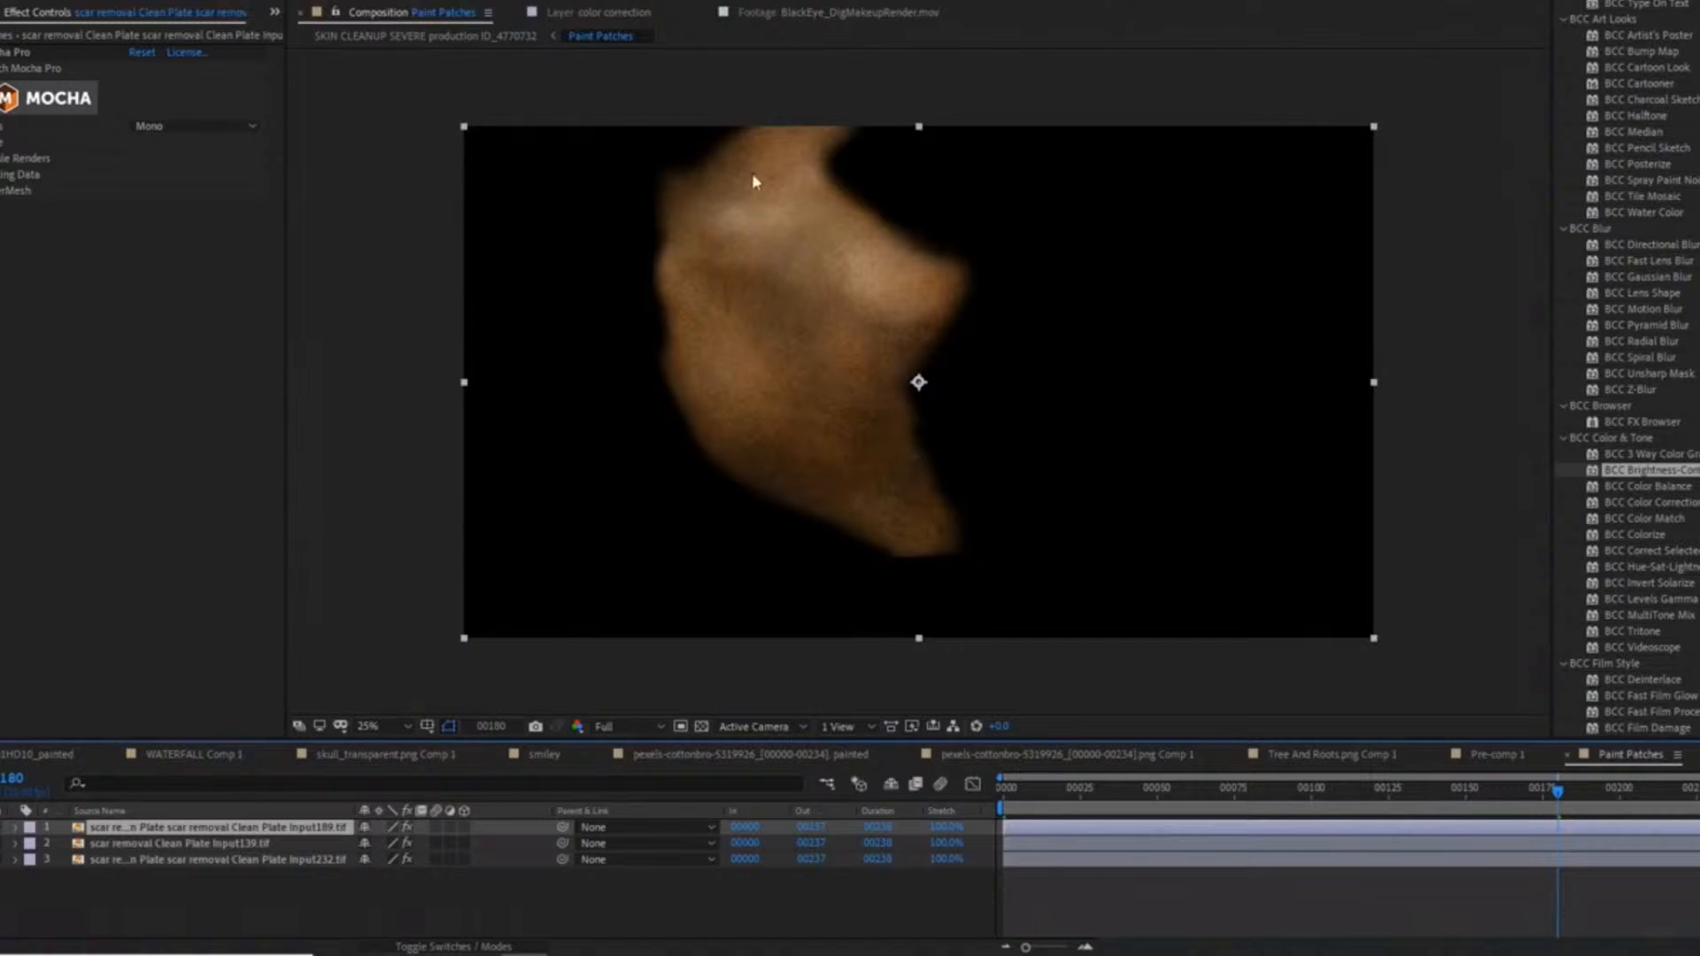
Compare the Input139 and Input232 scar removal clean plates by switching the visibility of the patch layers.
left_click(150, 843)
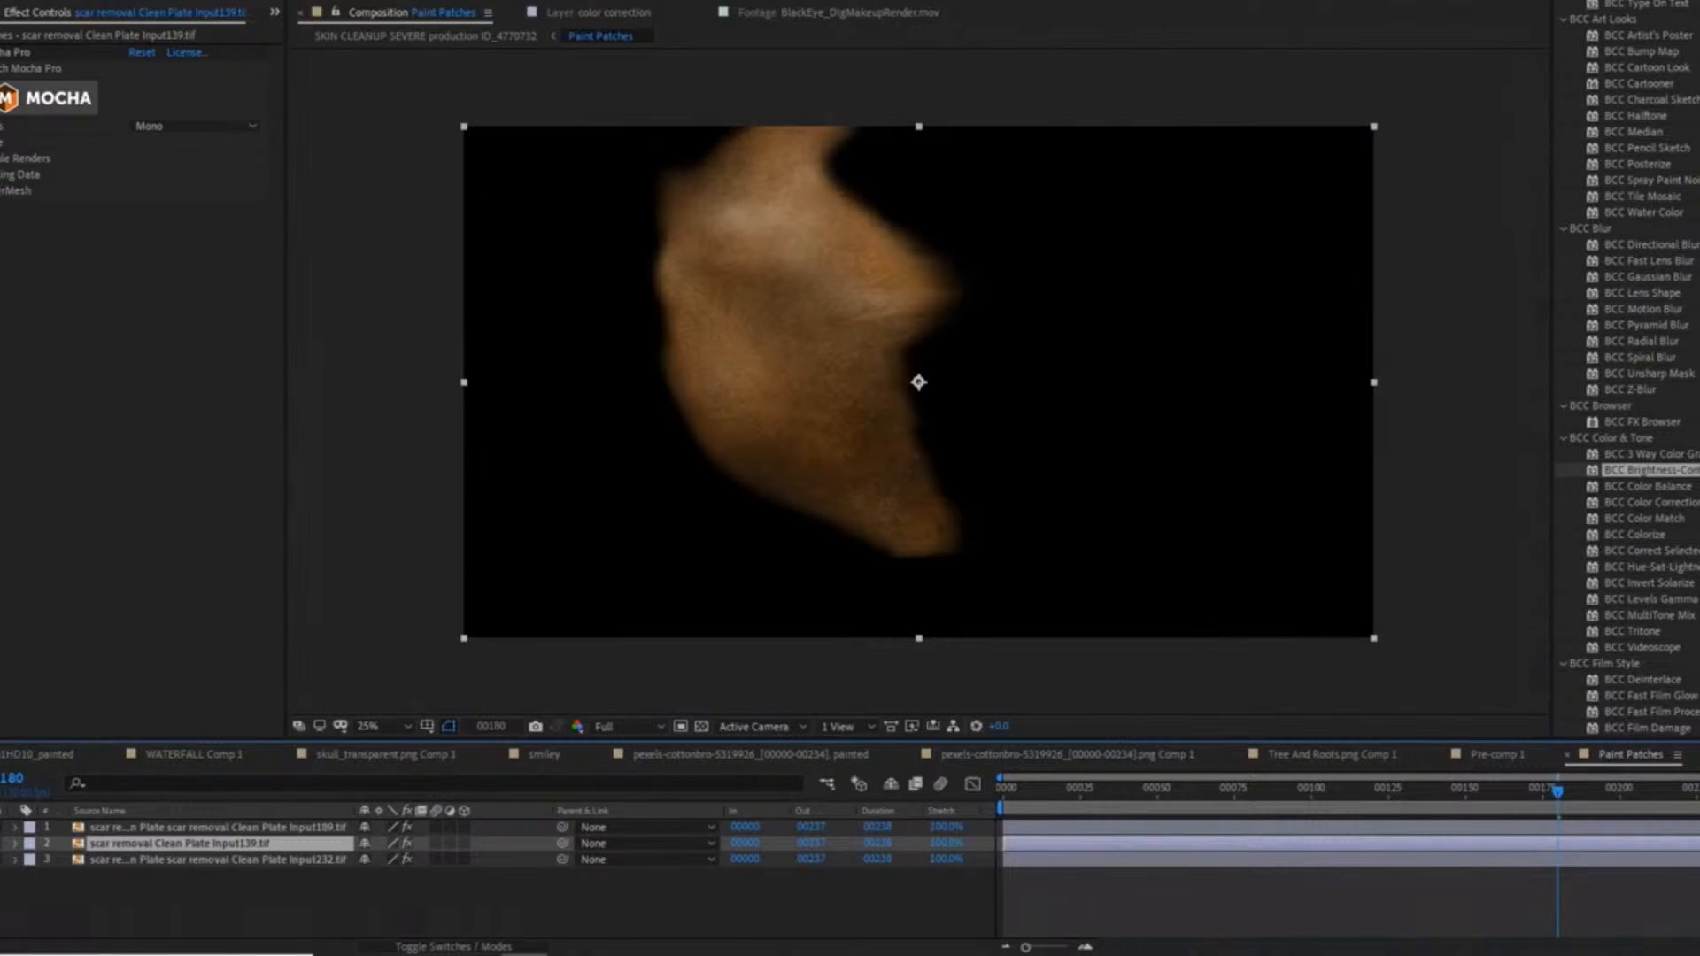
left_click(2, 844)
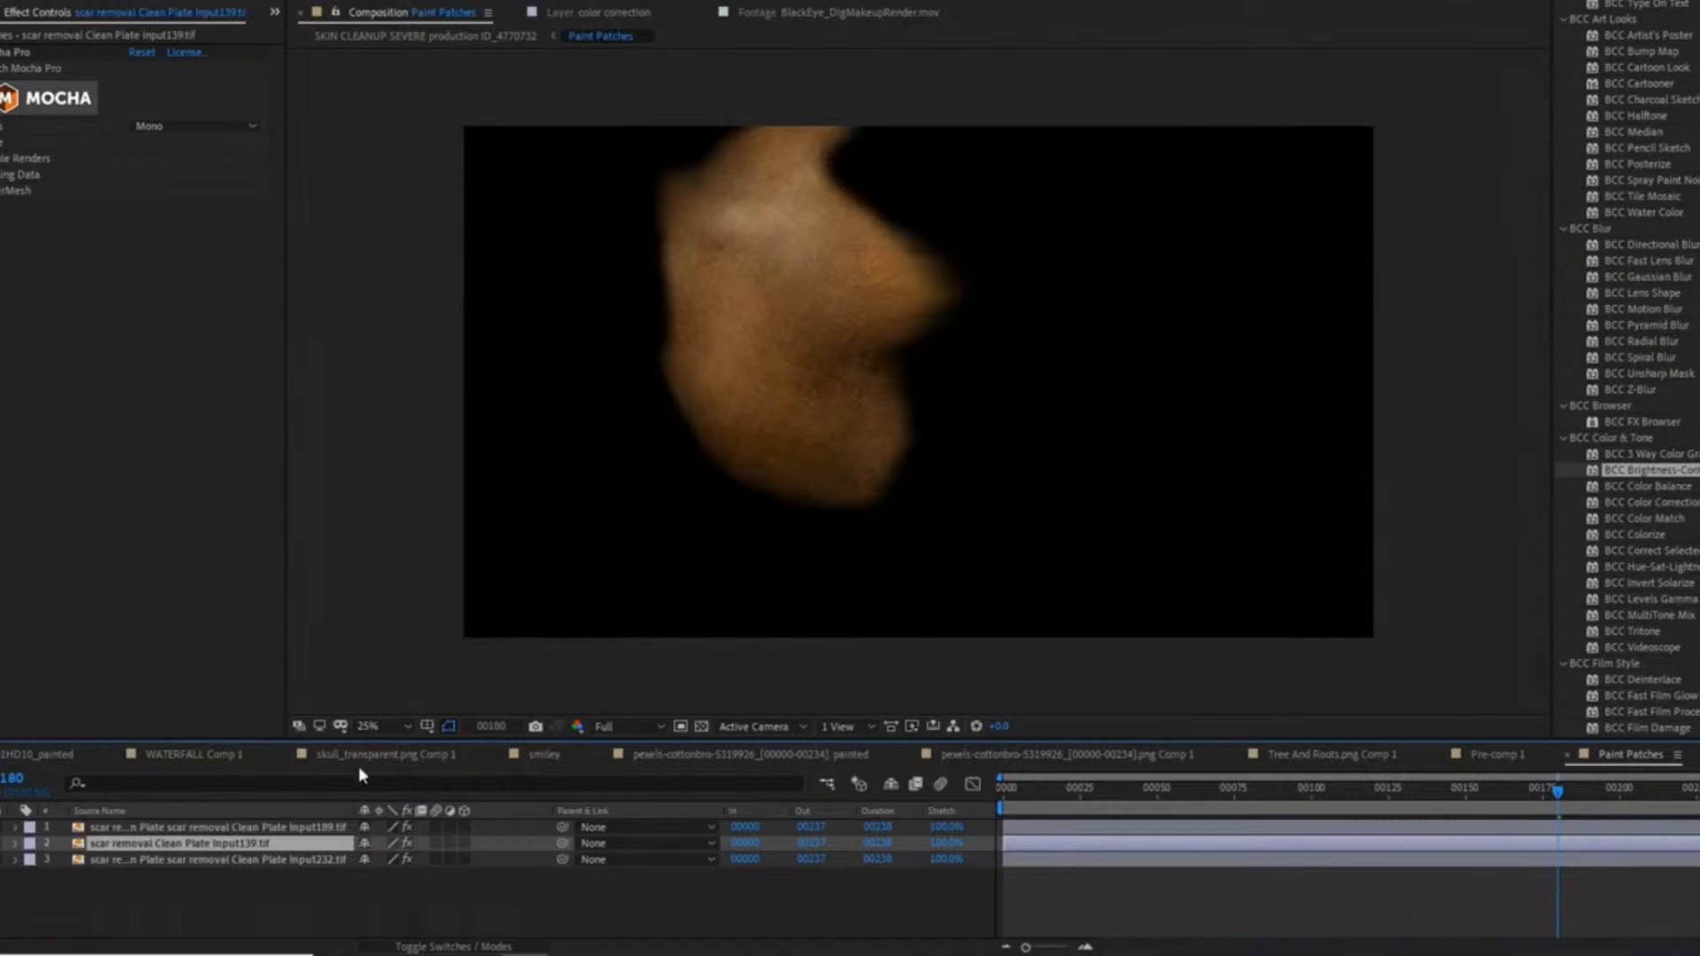
left_click(156, 857)
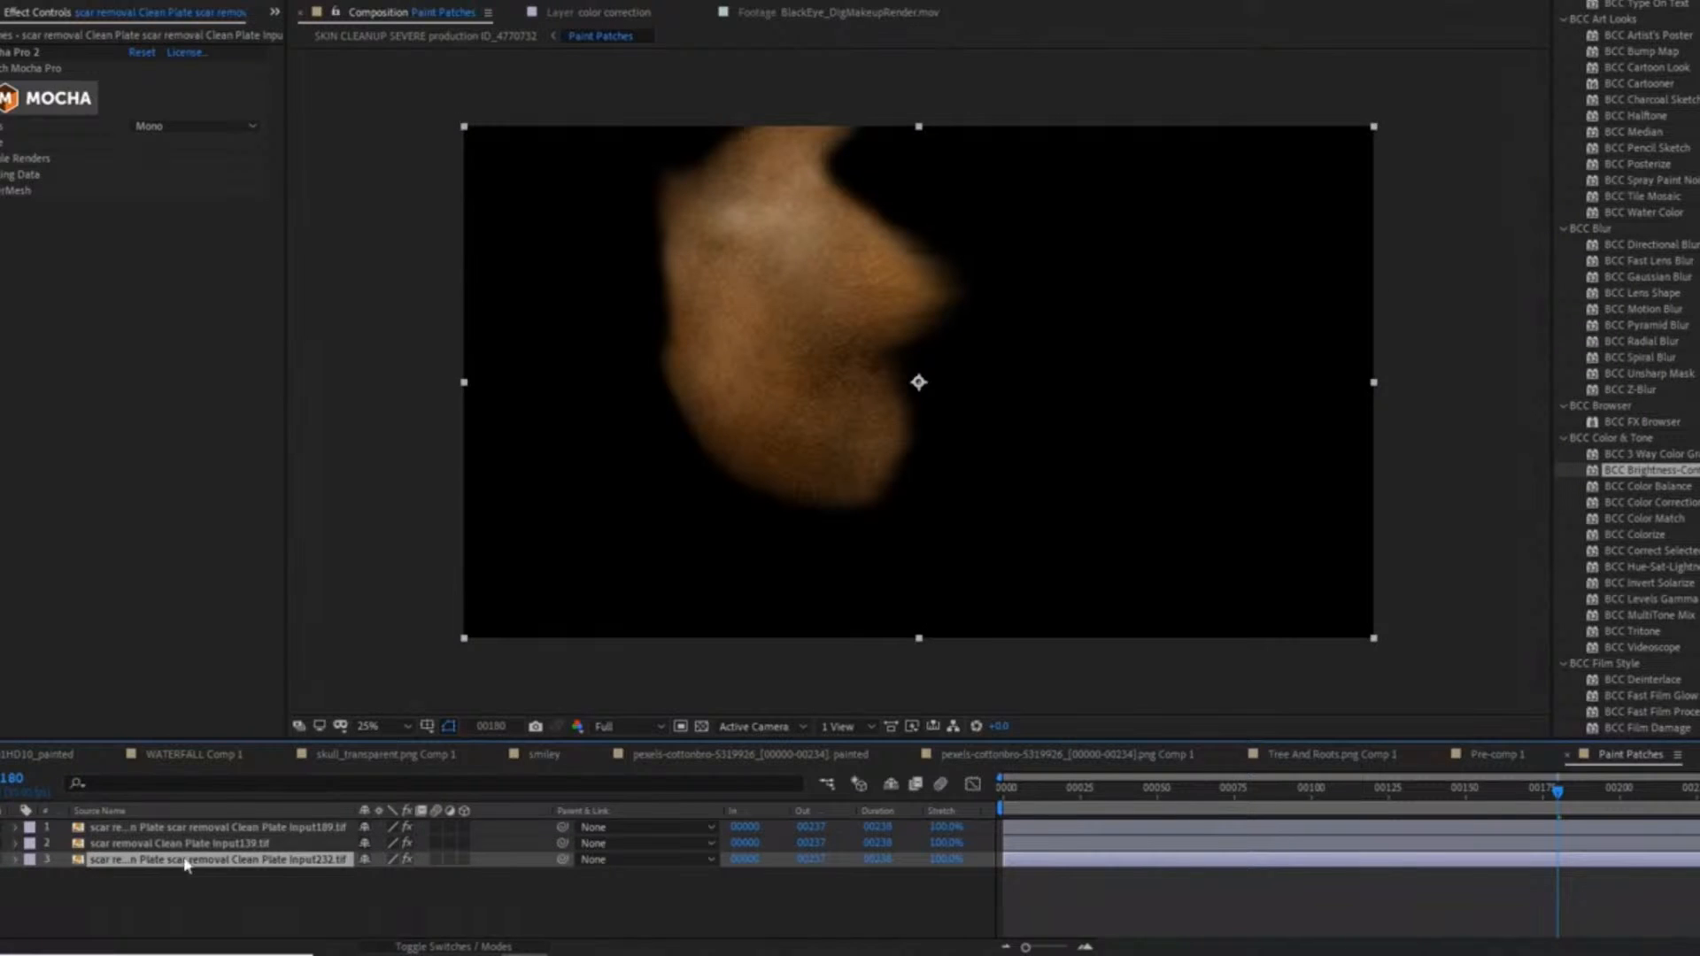
left_click(2, 844)
left_click(2, 827)
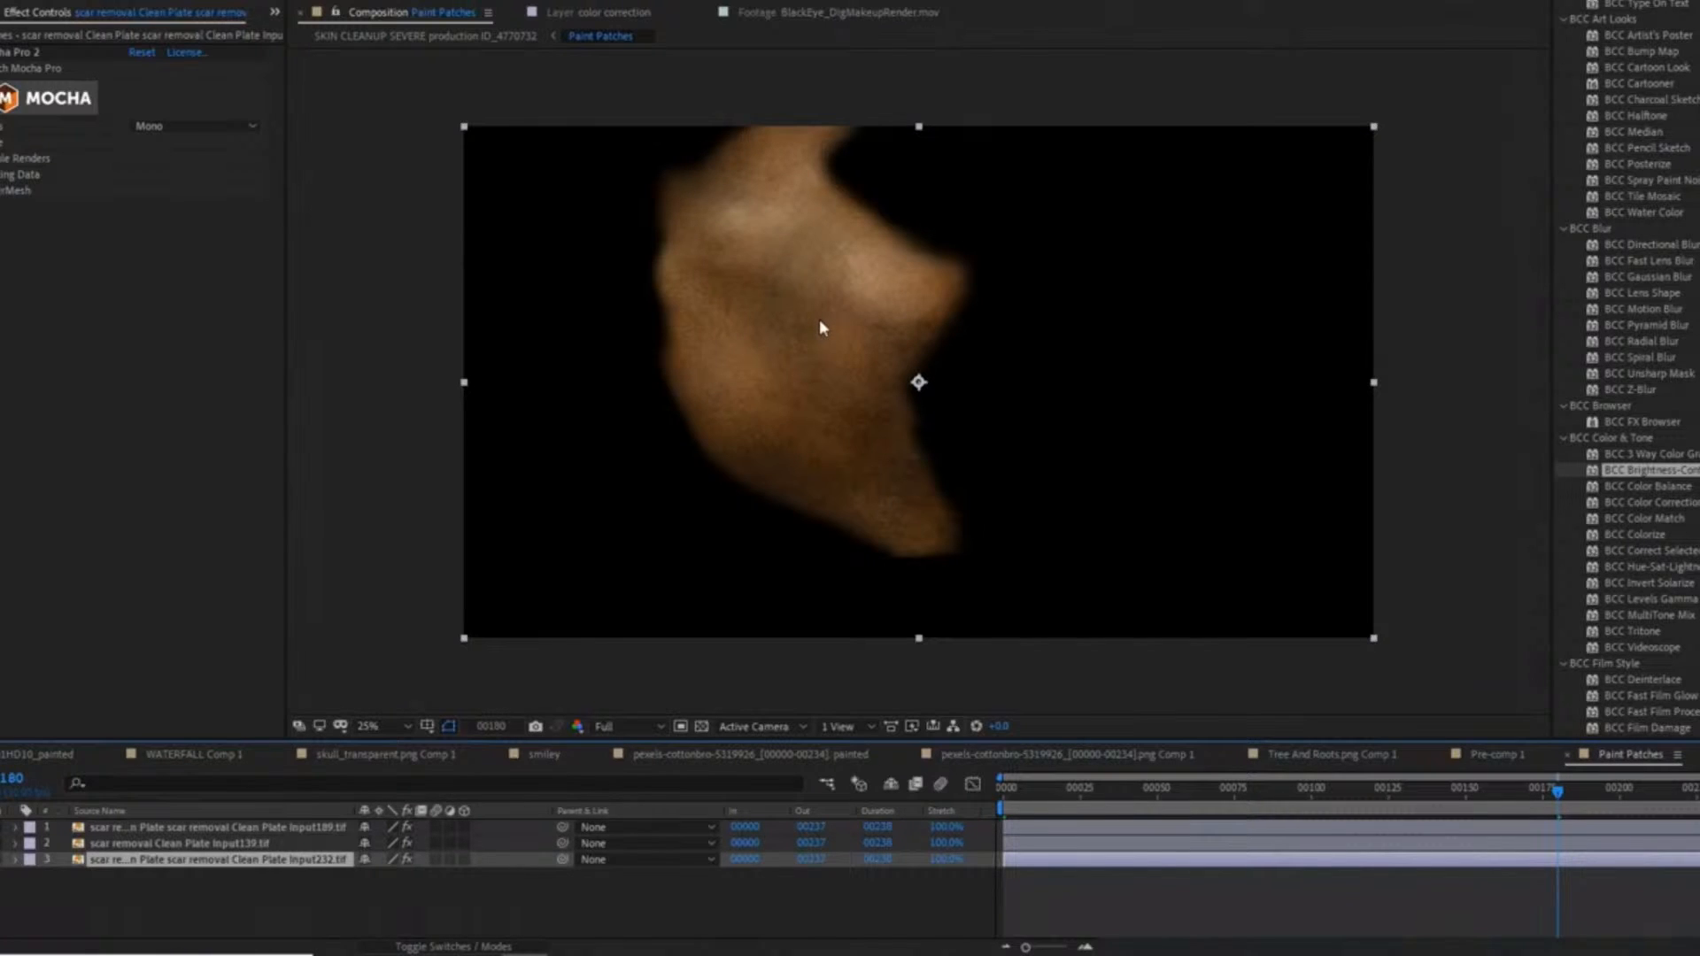
Reopen the SKIN CLEANUP SEVERE production composition from the project and play the scar cleanup with its paint patches from the first frame.
left_click(274, 11)
left_click(301, 33)
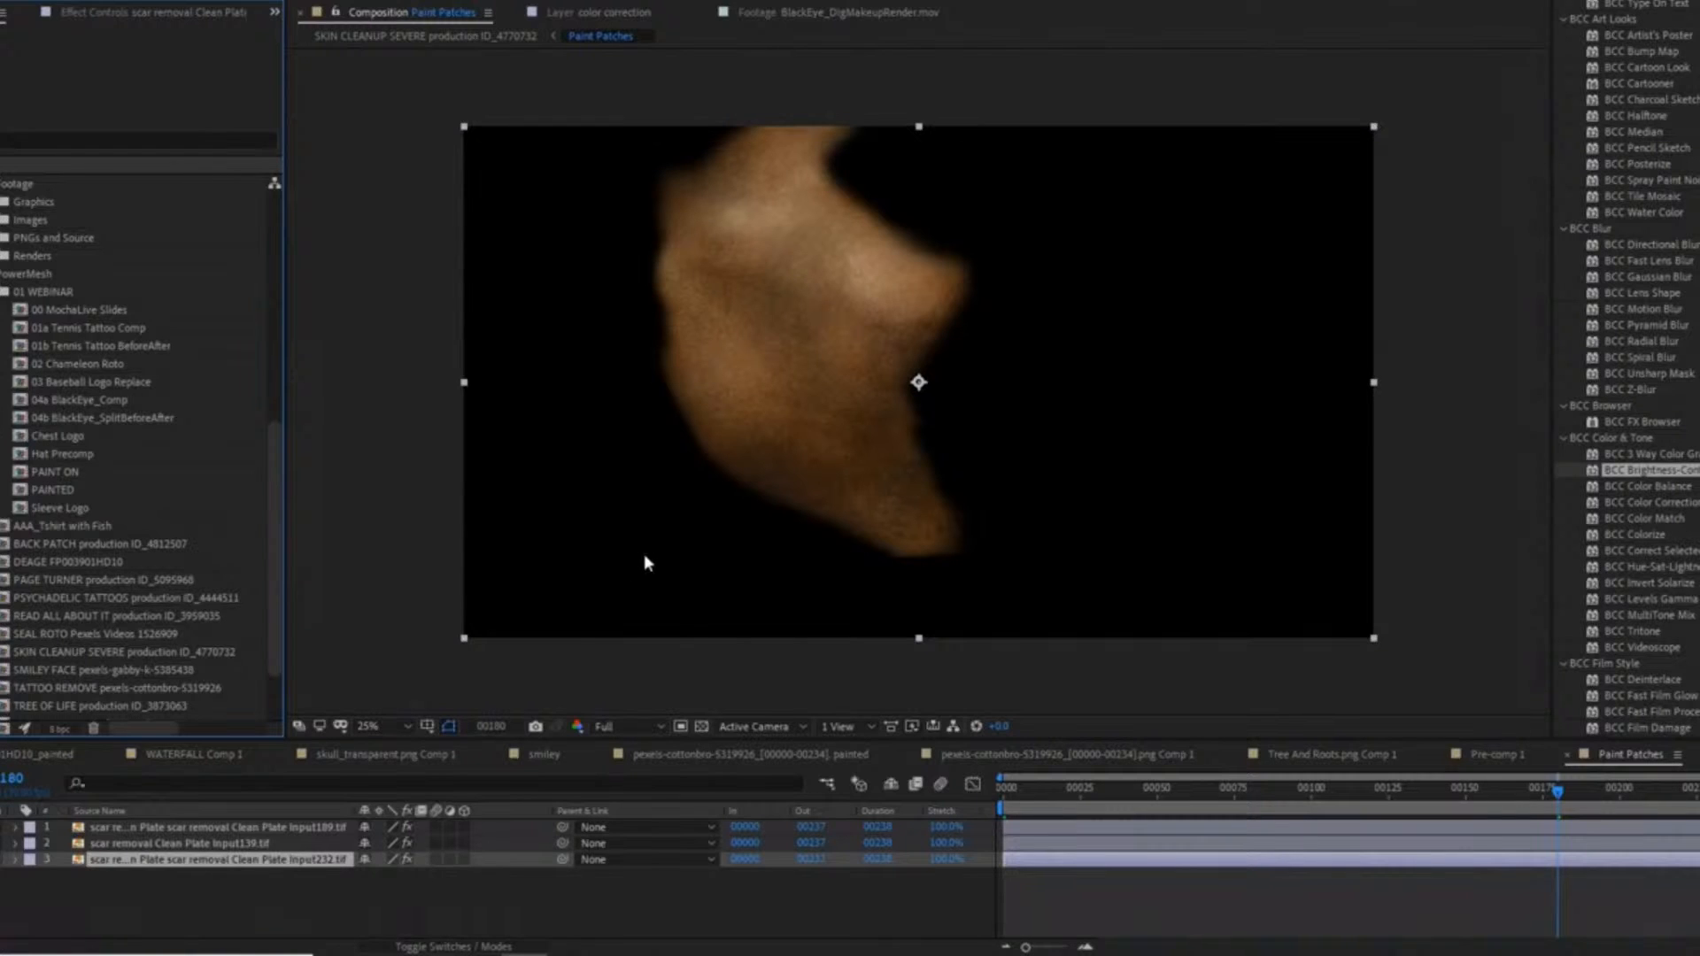
scroll(199, 588, "down", 2)
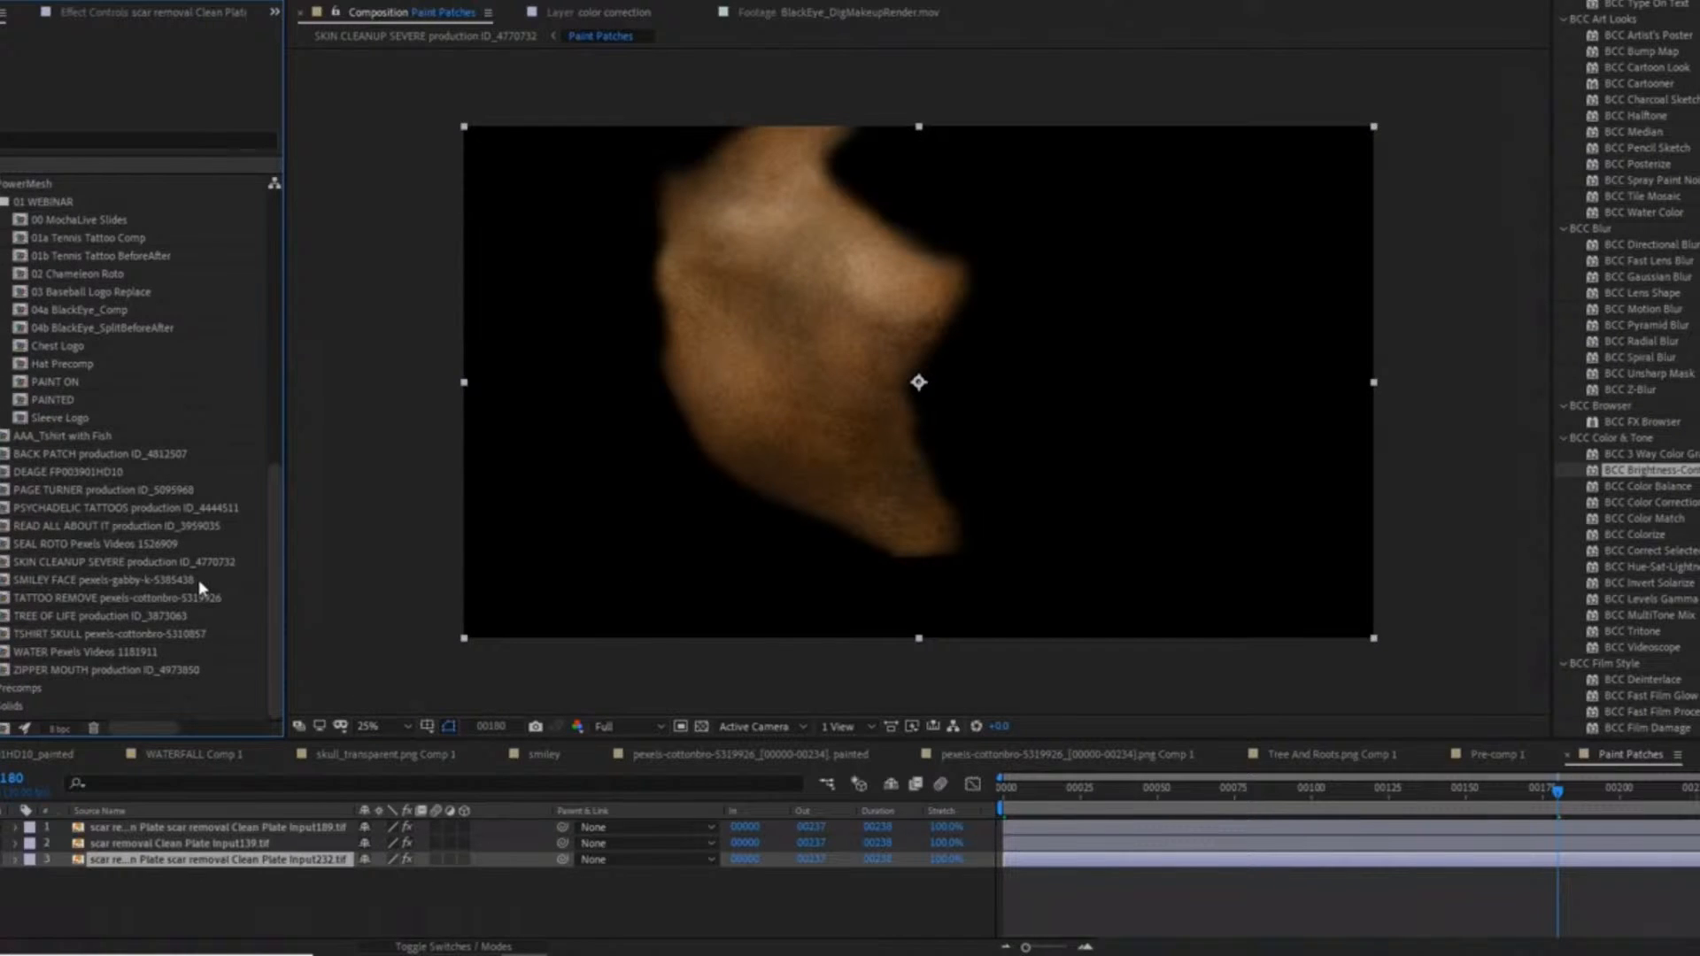
scroll(104, 554, "up", 1)
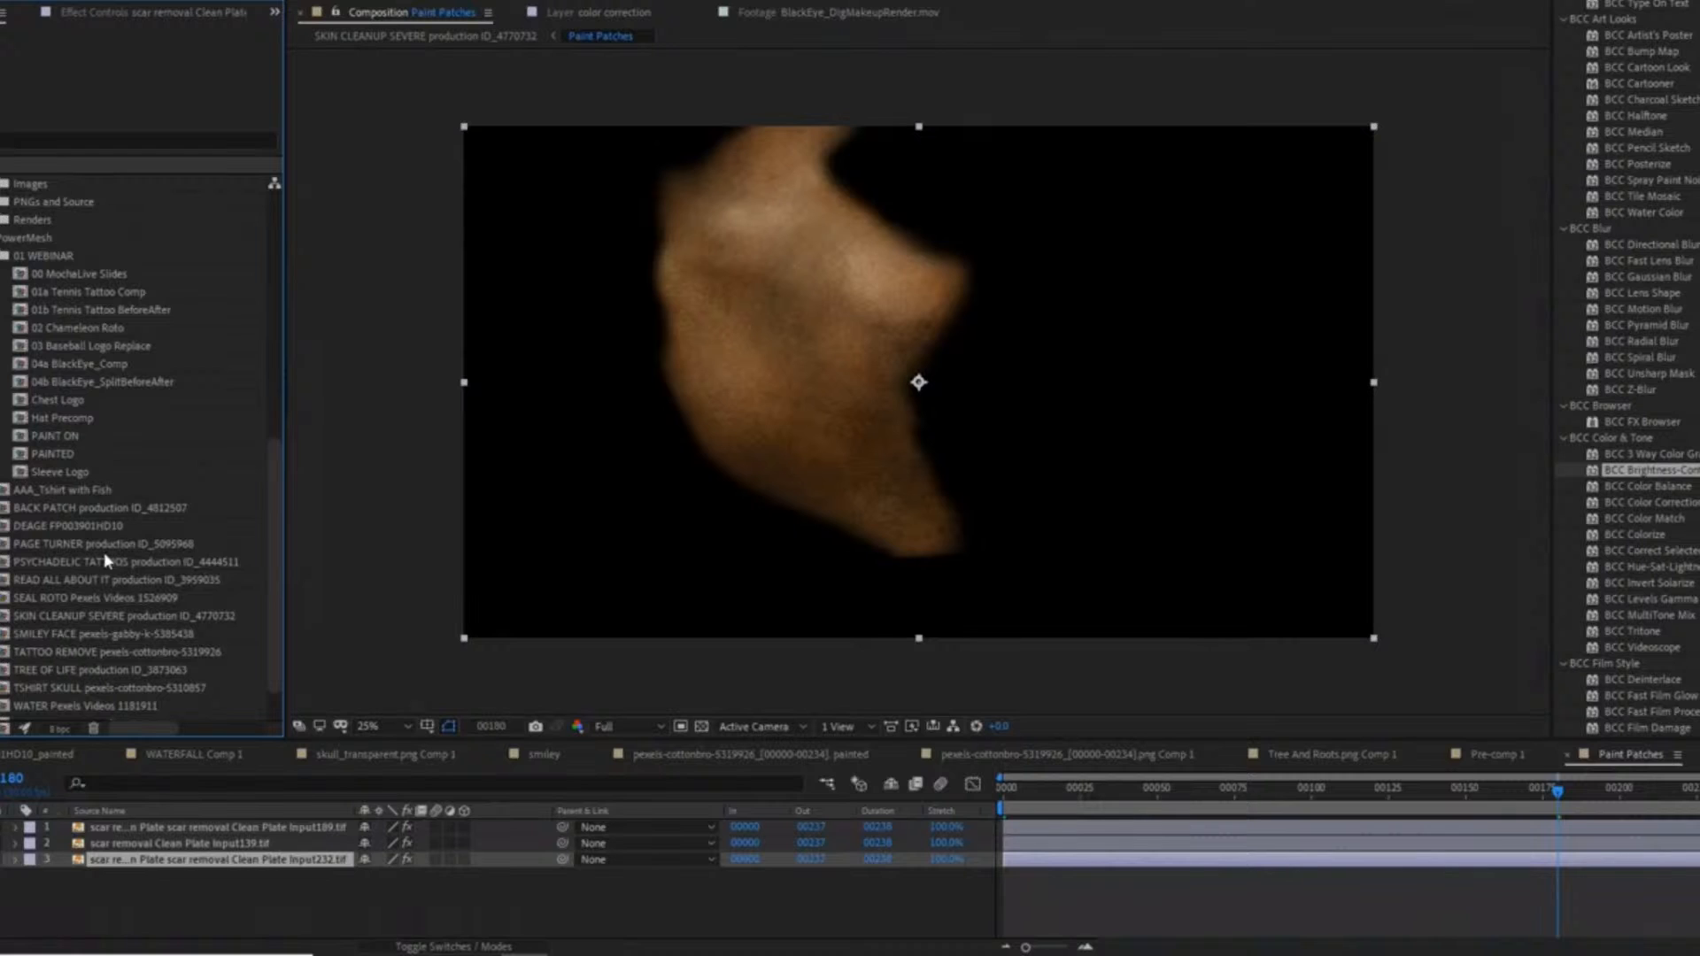
double_click(80, 616)
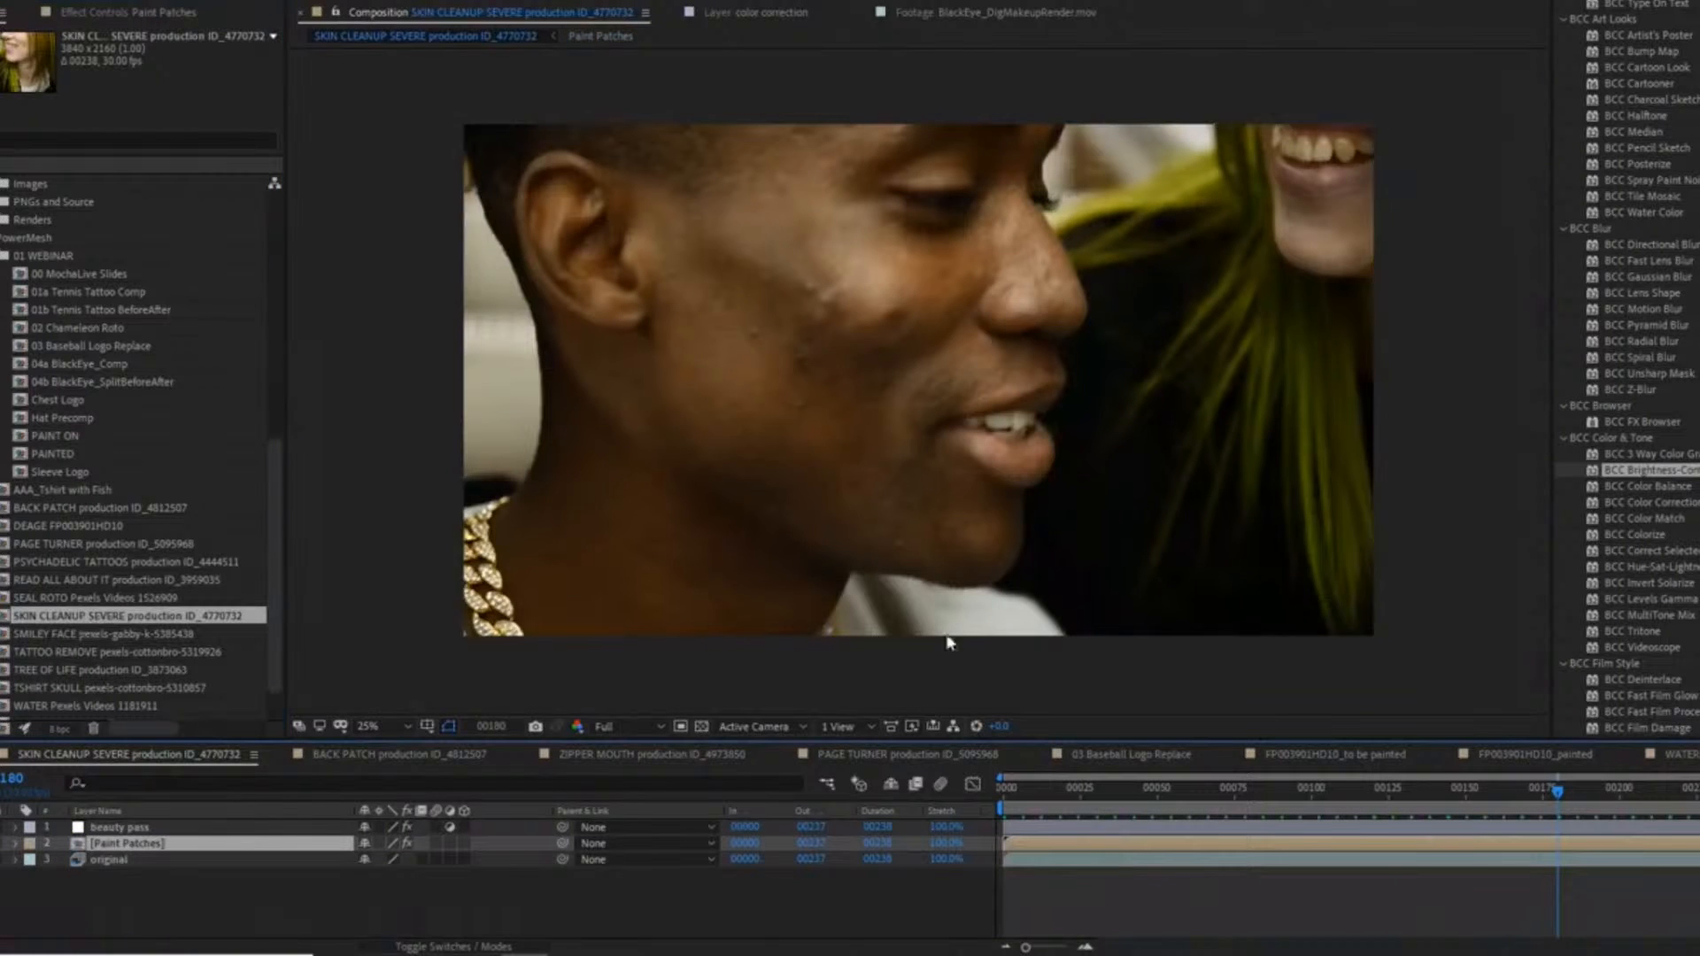
left_click_drag(1120, 793, 664, 797)
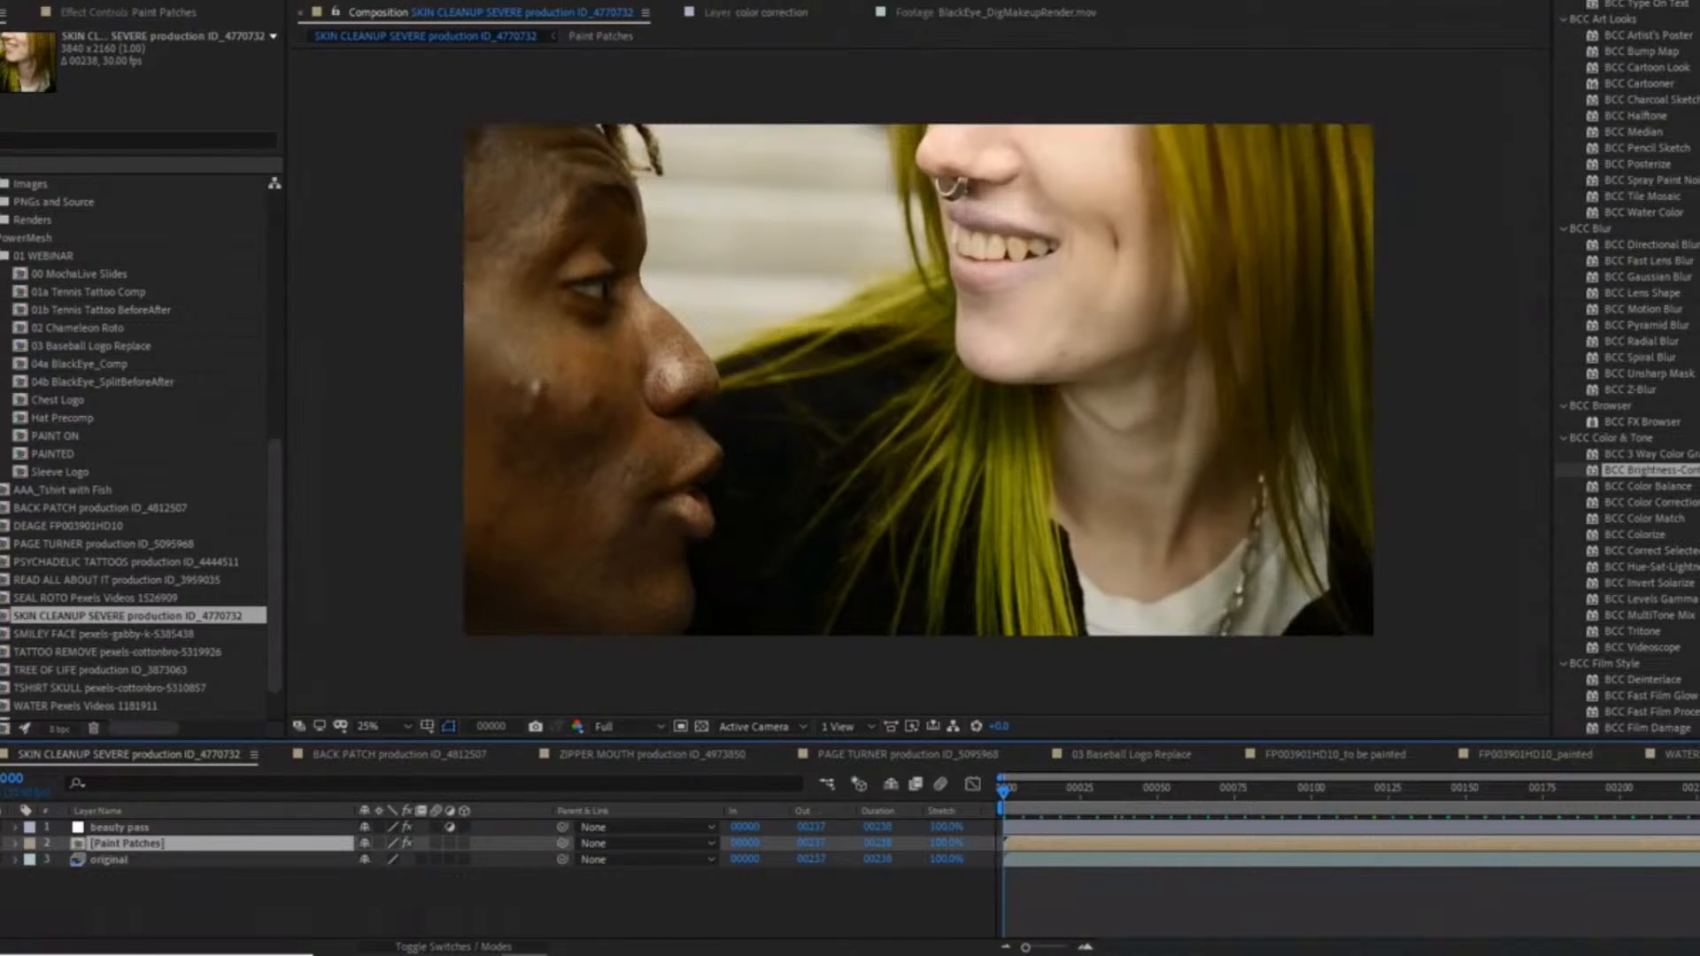
key("space")
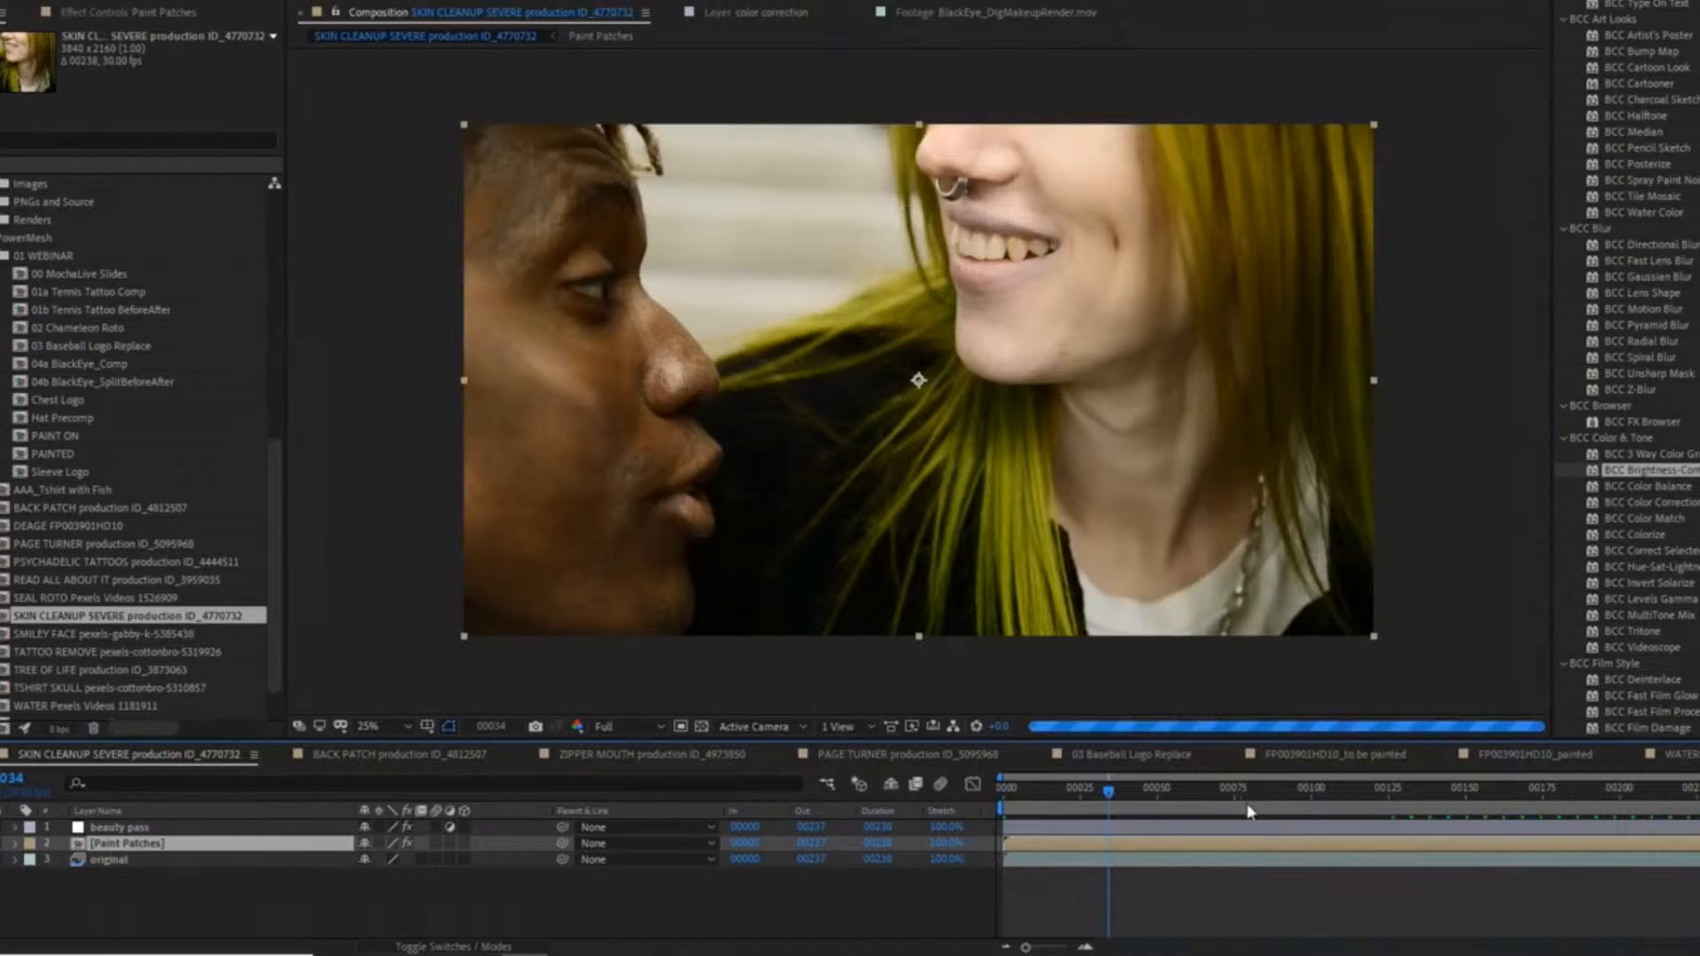